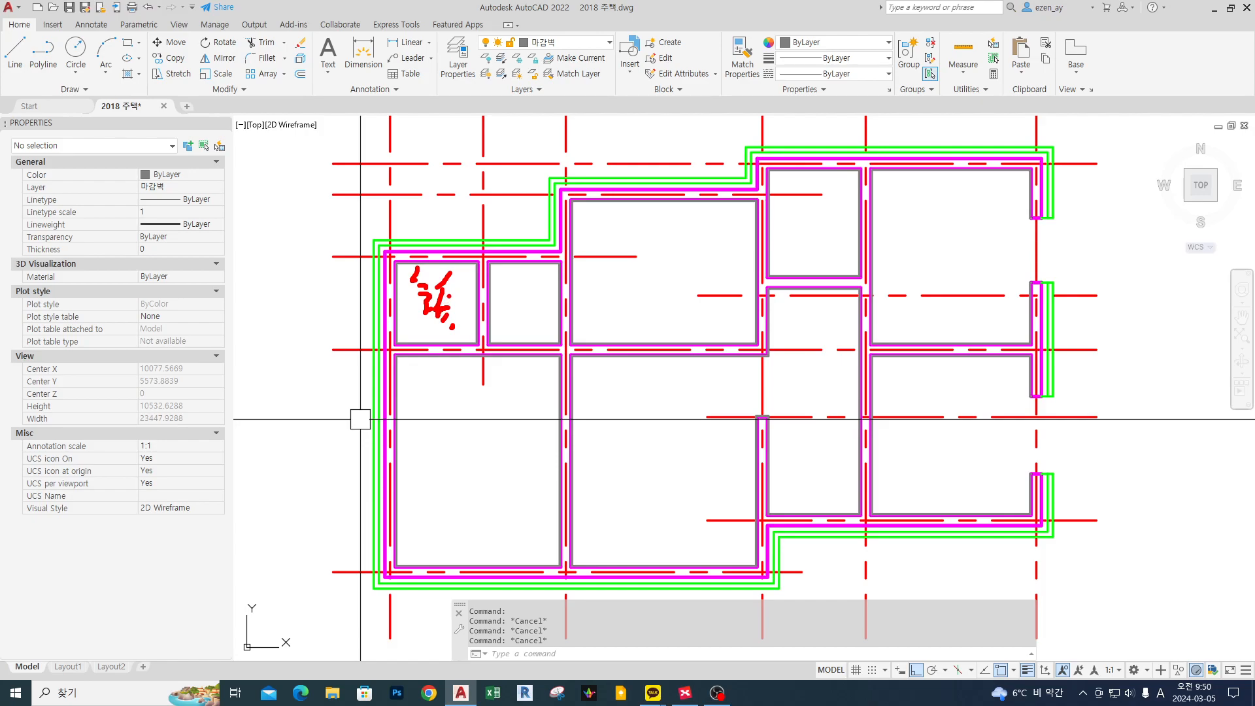
pyautogui.moveTo(422, 313)
pyautogui.mouseDown()
pyautogui.moveTo(281, 315)
pyautogui.moveTo(309, 286)
pyautogui.mouseUp()
pyautogui.moveTo(313, 332); pyautogui.dragTo(315, 315)
pyautogui.moveTo(423, 267)
pyautogui.mouseDown()
pyautogui.moveTo(409, 285)
pyautogui.moveTo(426, 292)
pyautogui.mouseUp()
pyautogui.moveTo(451, 283); pyautogui.dragTo(430, 315)
pyautogui.moveTo(451, 315); pyautogui.dragTo(441, 323)
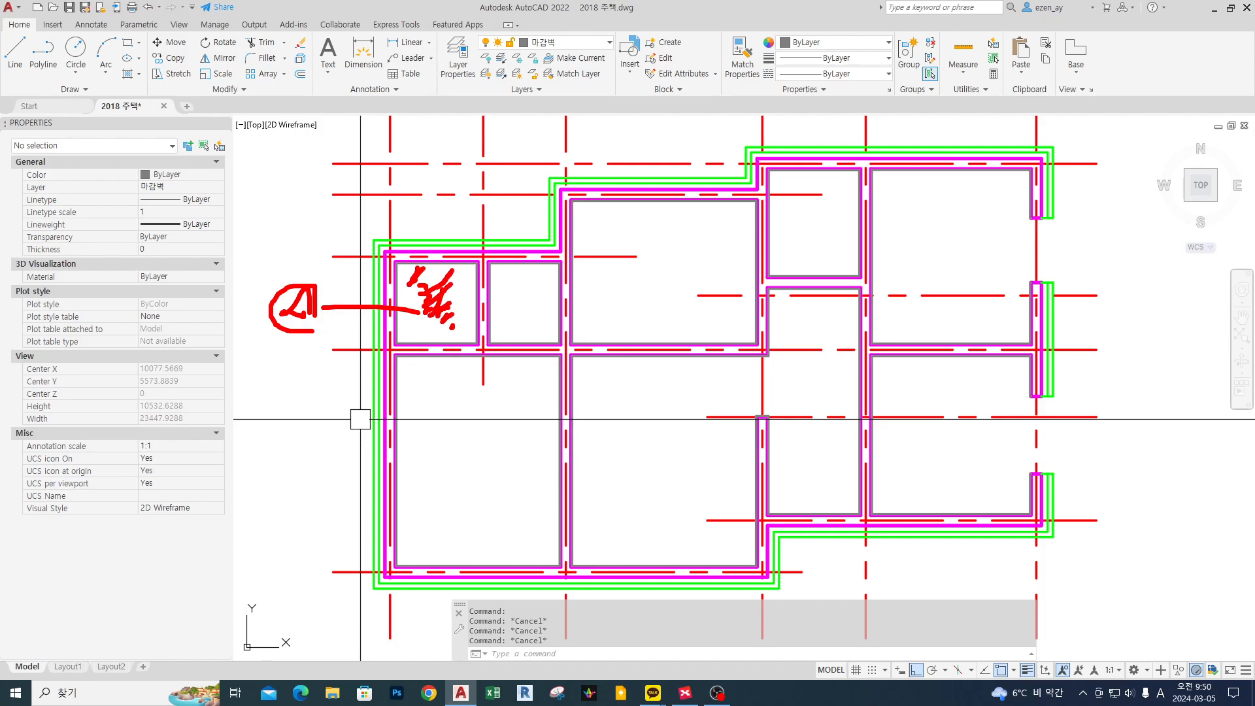
pyautogui.moveTo(293, 236); pyautogui.dragTo(307, 238)
pyautogui.moveTo(285, 232); pyautogui.dragTo(288, 240)
pyautogui.moveTo(289, 229); pyautogui.dragTo(298, 234)
pyautogui.moveTo(307, 230)
pyautogui.mouseDown()
pyautogui.moveTo(337, 234)
pyautogui.moveTo(354, 212)
pyautogui.moveTo(342, 218)
pyautogui.moveTo(434, 196)
pyautogui.moveTo(401, 215)
pyautogui.mouseUp()
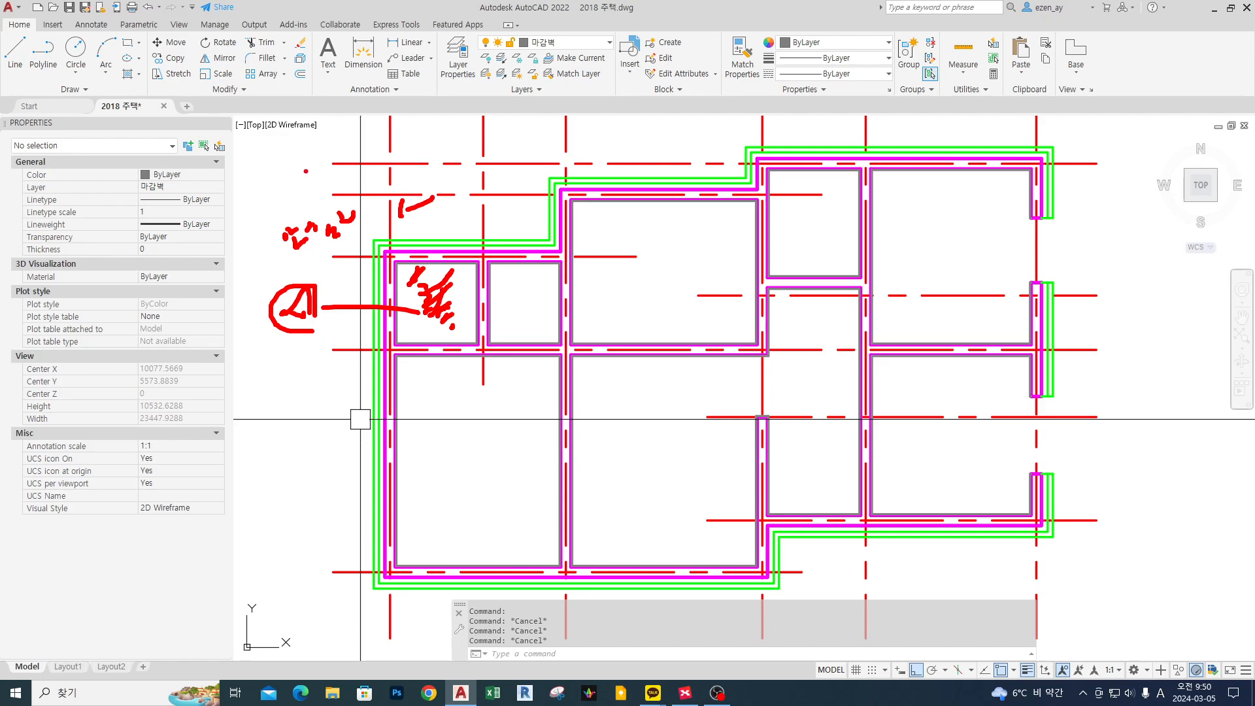
pyautogui.moveTo(290, 167)
pyautogui.mouseDown()
pyautogui.moveTo(384, 168)
pyautogui.moveTo(436, 123)
pyautogui.moveTo(465, 140)
pyautogui.moveTo(516, 113)
pyautogui.moveTo(516, 126)
pyautogui.mouseUp()
pyautogui.moveTo(528, 106)
pyautogui.mouseDown()
pyautogui.moveTo(521, 123)
pyautogui.moveTo(400, 163)
pyautogui.moveTo(294, 144)
pyautogui.moveTo(574, 79)
pyautogui.moveTo(583, 118)
pyautogui.moveTo(614, 98)
pyautogui.moveTo(667, 105)
pyautogui.mouseUp()
pyautogui.moveTo(662, 95); pyautogui.dragTo(676, 93)
pyautogui.moveTo(633, 122); pyautogui.dragTo(677, 112)
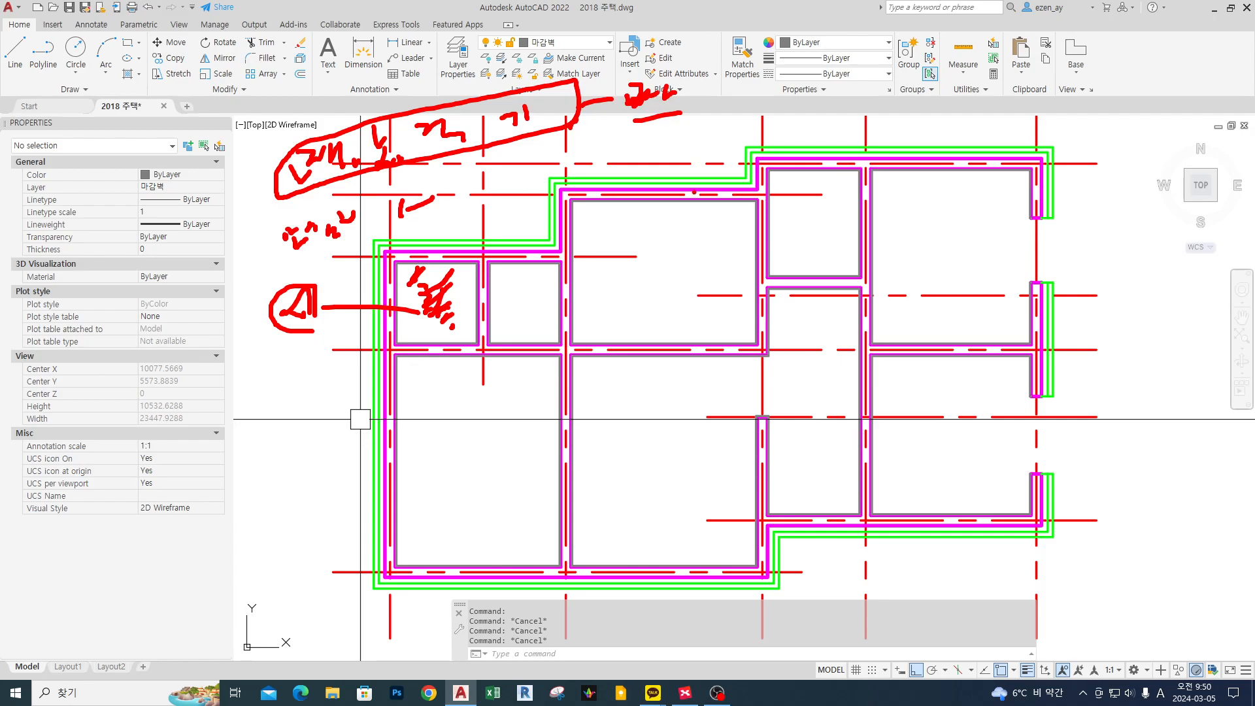
pyautogui.press('Escape')
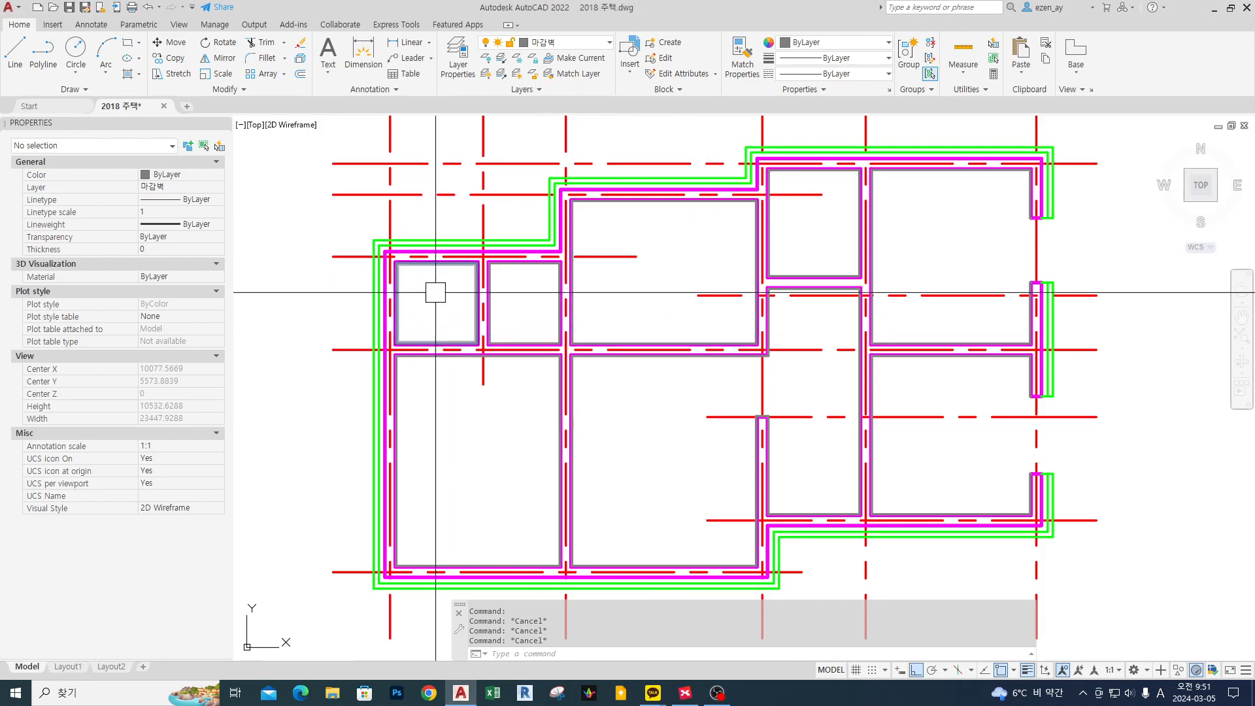
# Examine the inner finish-wall polyline of the small room in the floor plan's upper-left corner.
pyautogui.scroll(8, 405, 267)
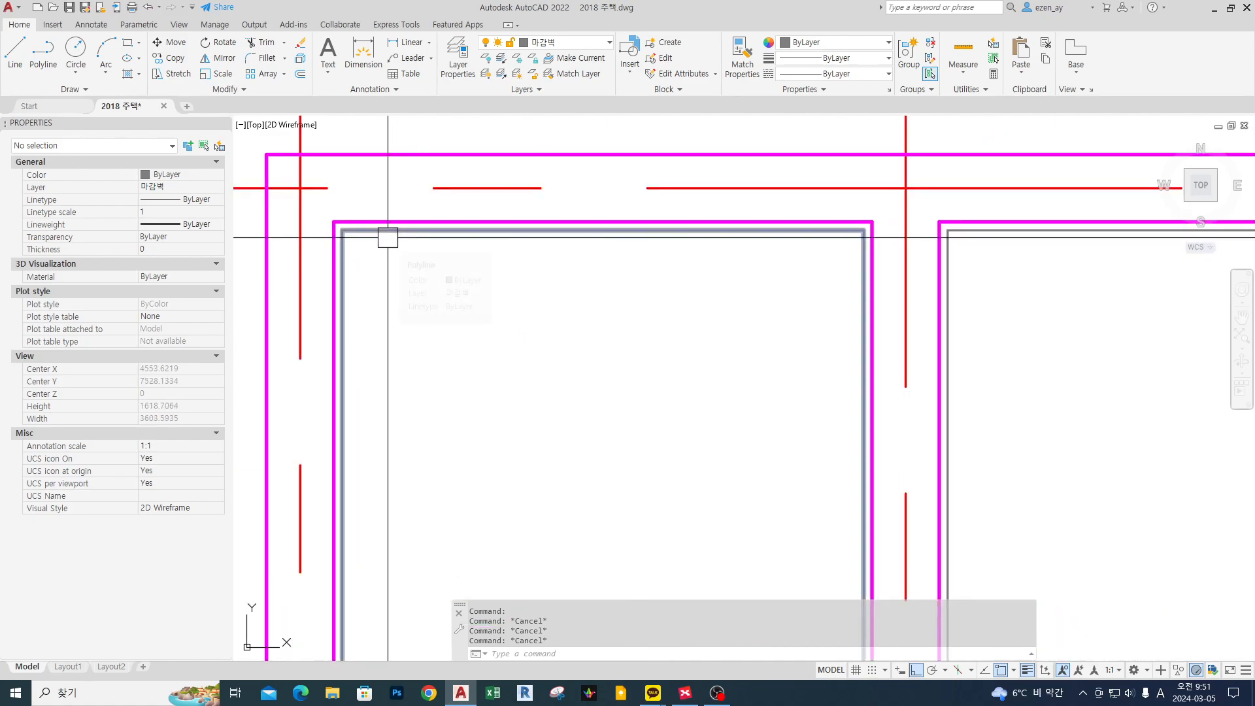
pyautogui.scroll(-4, 389, 236)
pyautogui.scroll(4, 404, 229)
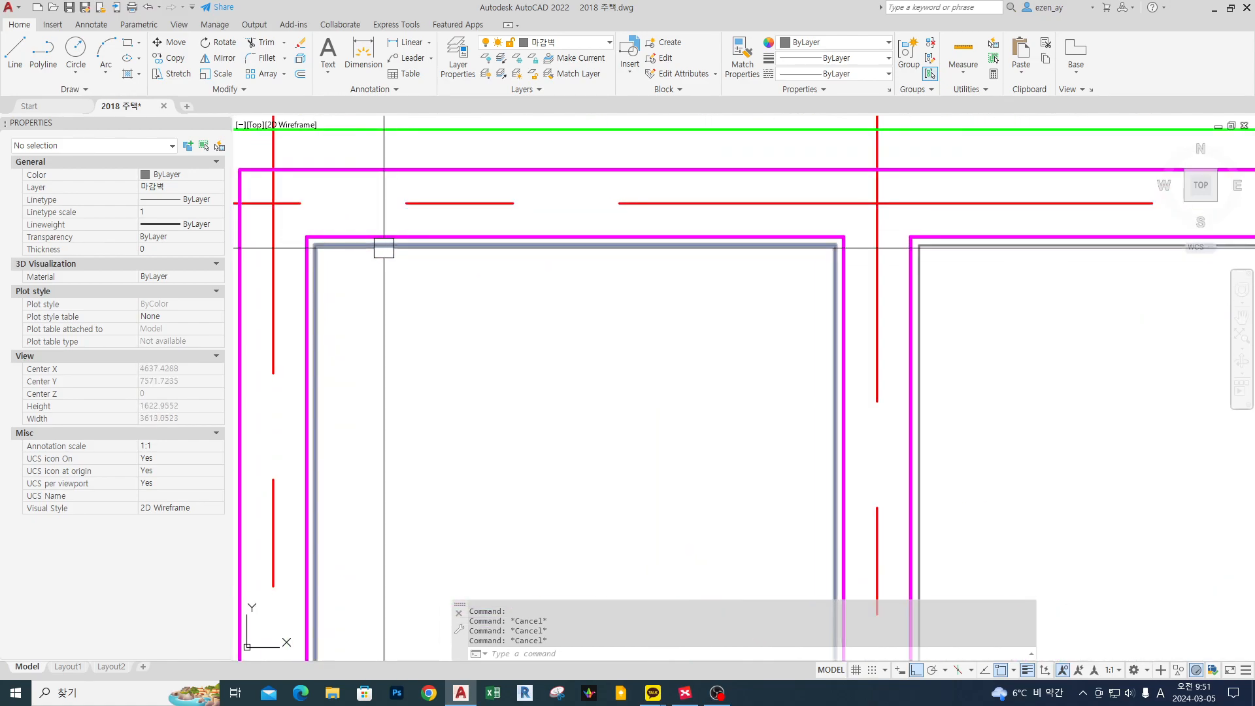
pyautogui.scroll(-2, 384, 247)
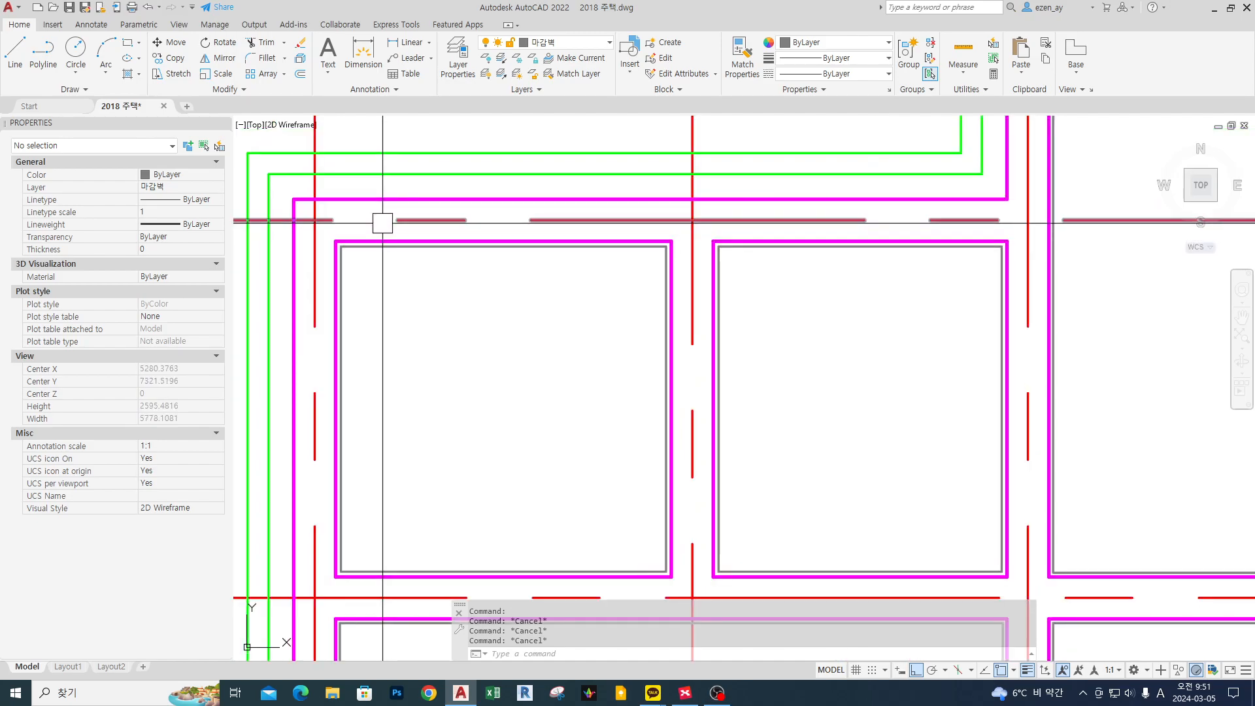
pyautogui.moveTo(517, 285); pyautogui.dragTo(641, 224, button='middle')
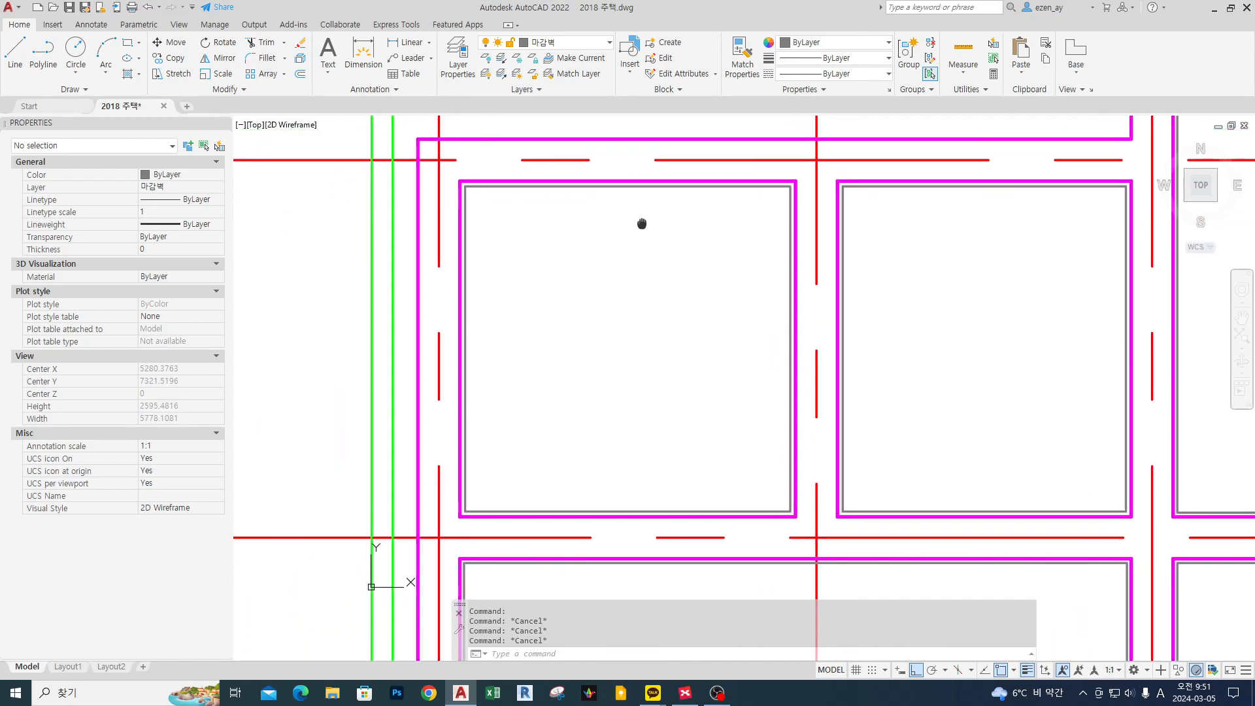
pyautogui.click(616, 191)
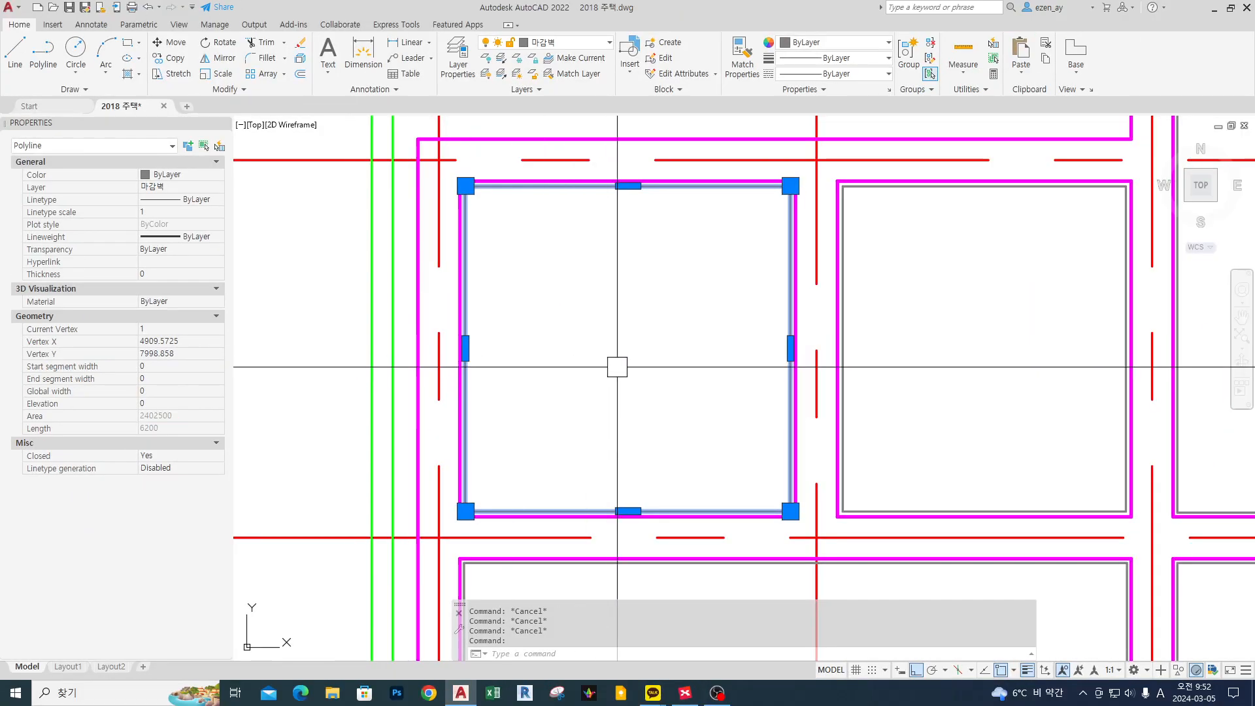
pyautogui.press('Escape')
pyautogui.press('Escape')
pyautogui.press('Escape')
pyautogui.moveTo(578, 374); pyautogui.dragTo(674, 388, button='middle')
pyautogui.hotkey('ctrl', '2')
pyautogui.moveTo(639, 363); pyautogui.dragTo(412, 330)
pyautogui.moveTo(414, 315)
pyautogui.mouseDown()
pyautogui.moveTo(397, 337)
pyautogui.moveTo(428, 314)
pyautogui.mouseUp()
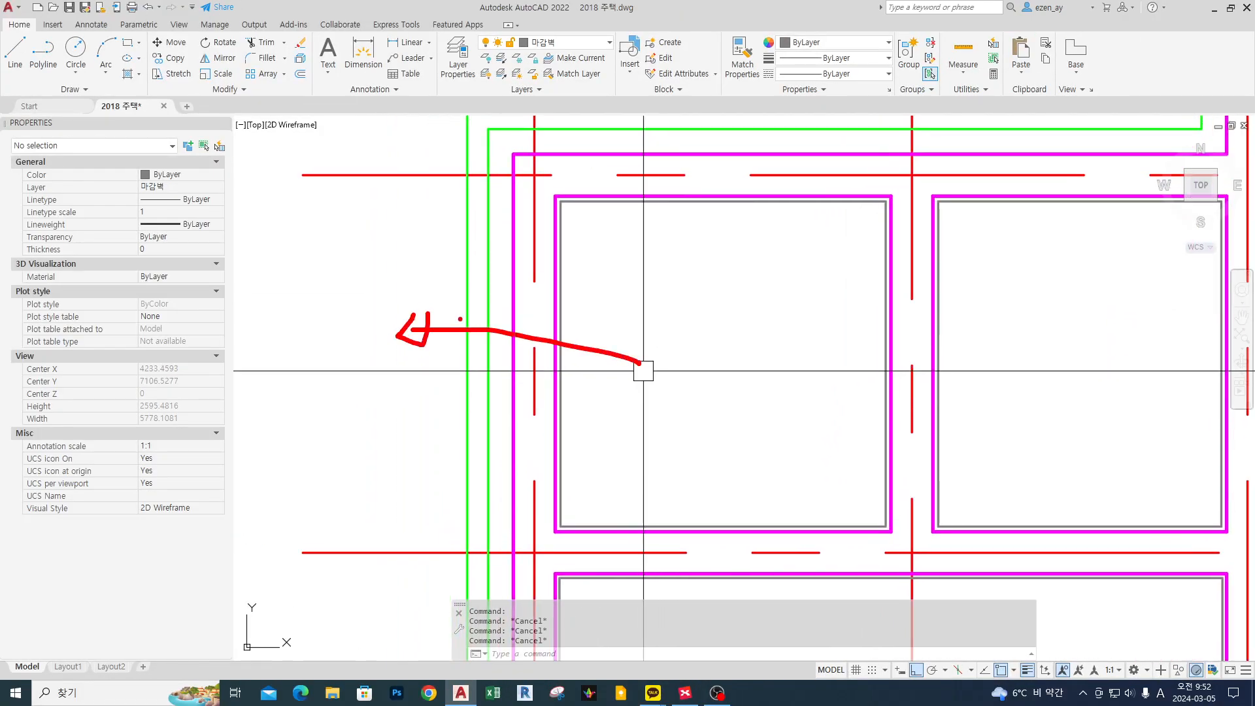
pyautogui.press('Escape')
pyautogui.hotkey('ctrl', '2')
pyautogui.moveTo(255, 252)
pyautogui.mouseDown()
pyautogui.moveTo(277, 277)
pyautogui.moveTo(285, 266)
pyautogui.mouseUp()
pyautogui.moveTo(285, 245)
pyautogui.mouseDown()
pyautogui.moveTo(264, 293)
pyautogui.moveTo(283, 282)
pyautogui.mouseUp()
pyautogui.moveTo(307, 248)
pyautogui.mouseDown()
pyautogui.moveTo(299, 265)
pyautogui.moveTo(316, 262)
pyautogui.mouseUp()
pyautogui.moveTo(318, 239)
pyautogui.mouseDown()
pyautogui.moveTo(326, 267)
pyautogui.moveTo(283, 226)
pyautogui.moveTo(338, 280)
pyautogui.mouseUp()
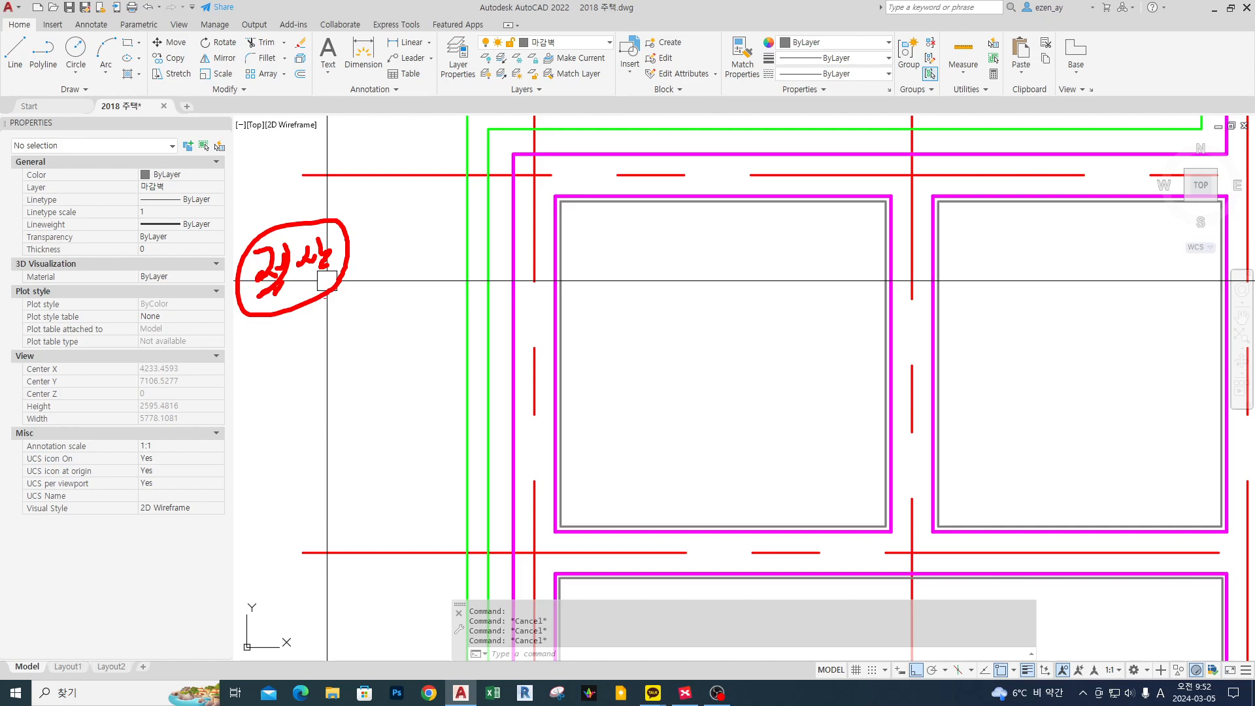
pyautogui.moveTo(646, 239); pyautogui.dragTo(614, 279)
pyautogui.moveTo(653, 258)
pyautogui.mouseDown()
pyautogui.moveTo(624, 289)
pyautogui.moveTo(637, 303)
pyautogui.mouseUp()
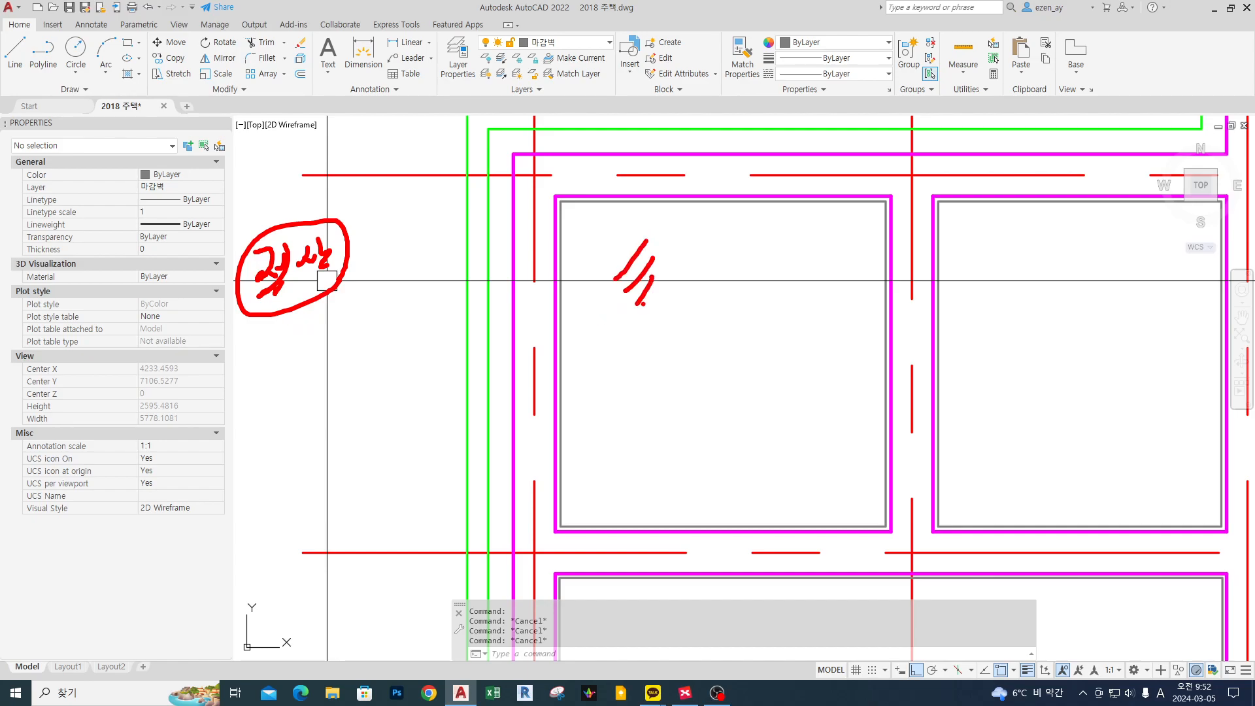
pyautogui.moveTo(408, 224)
pyautogui.mouseDown()
pyautogui.moveTo(432, 259)
pyautogui.moveTo(490, 238)
pyautogui.mouseUp()
pyautogui.moveTo(492, 222); pyautogui.dragTo(508, 219)
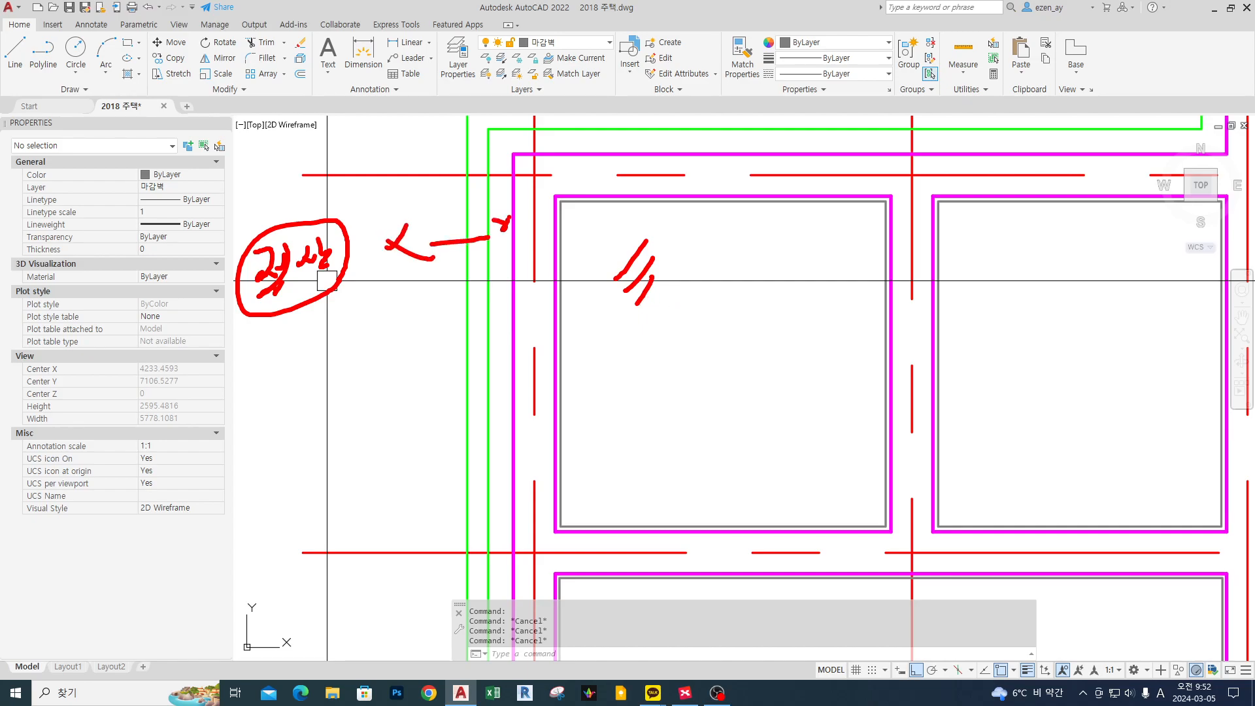
pyautogui.press('Escape')
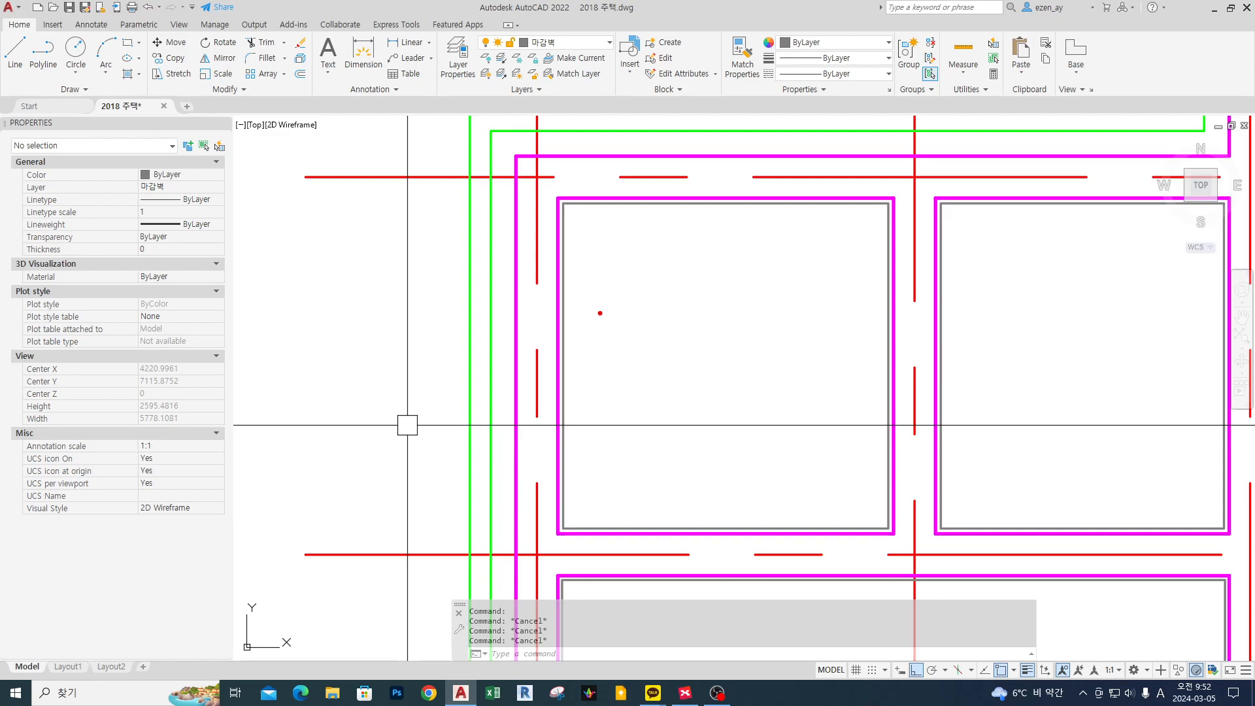
pyautogui.moveTo(615, 327)
pyautogui.mouseDown()
pyautogui.moveTo(357, 288)
pyautogui.moveTo(356, 308)
pyautogui.moveTo(362, 279)
pyautogui.mouseUp()
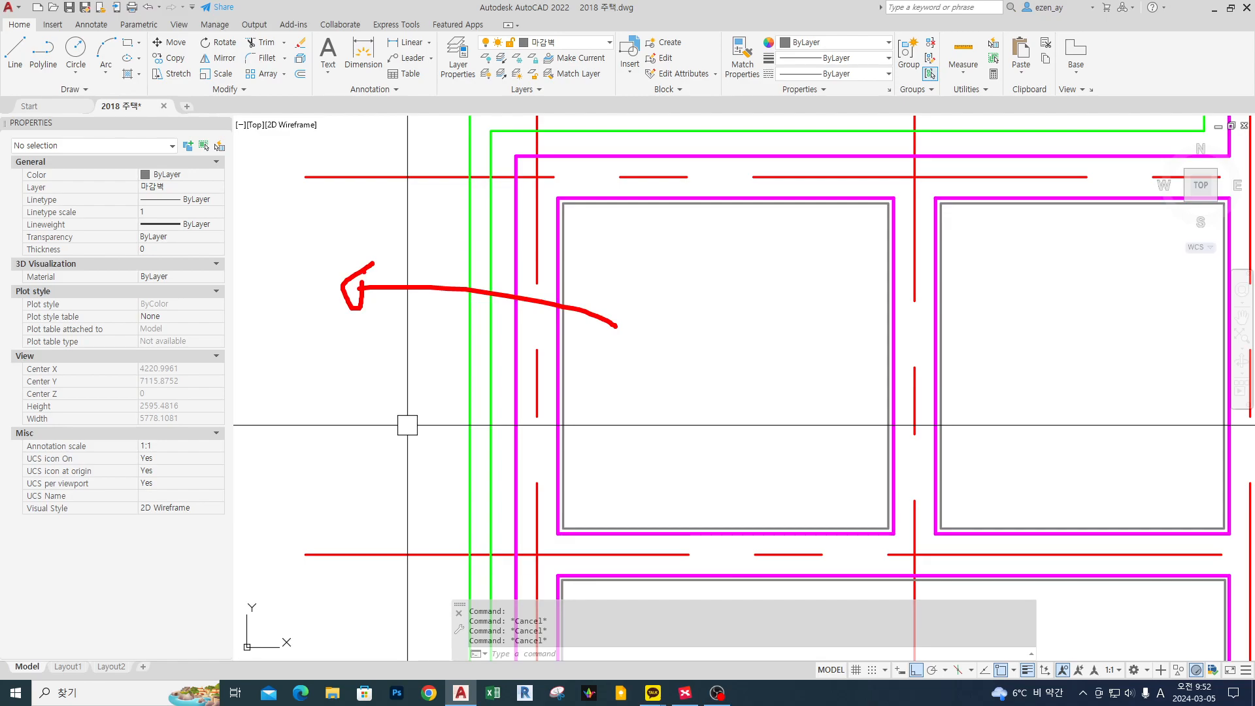
pyautogui.press('Escape')
pyautogui.scroll(-6, 526, 262)
pyautogui.moveTo(620, 348); pyautogui.dragTo(571, 342, button='middle')
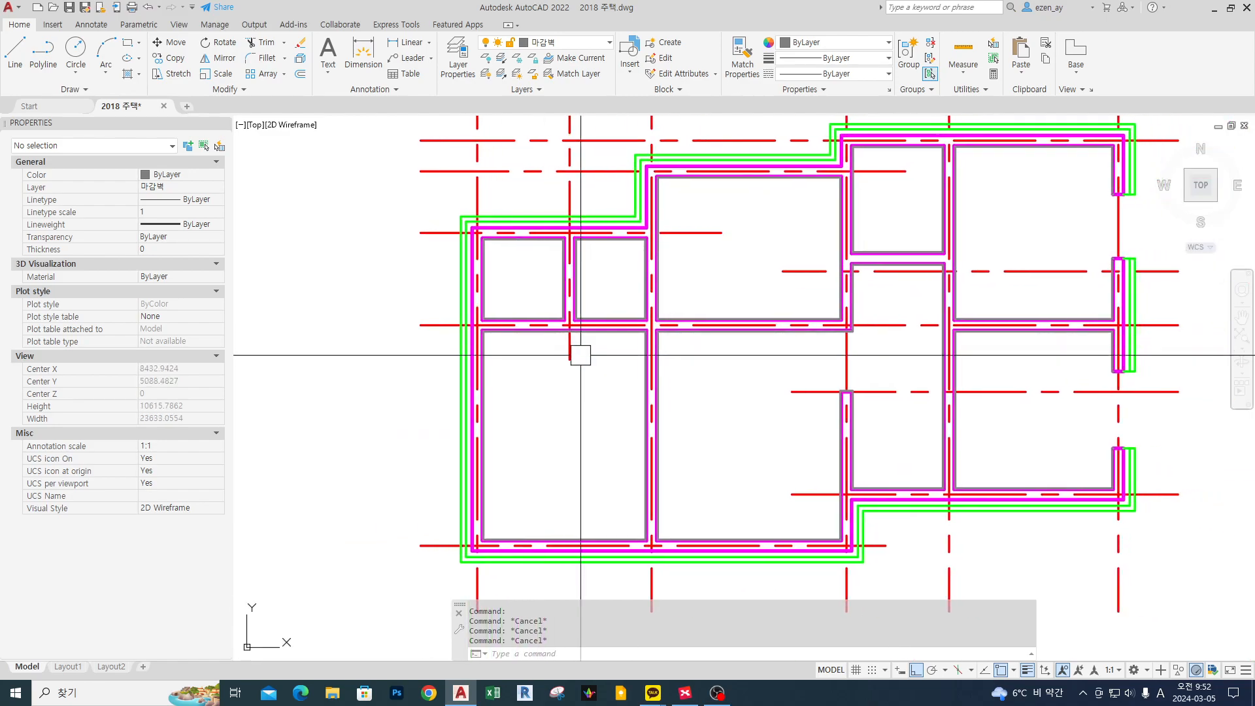
pyautogui.moveTo(482, 245)
pyautogui.keyDown('ctrl'); pyautogui.mouseDown()
pyautogui.moveTo(844, 494)
pyautogui.moveTo(850, 548)
pyautogui.mouseUp(); pyautogui.keyUp('ctrl')
pyautogui.moveTo(484, 357); pyautogui.dragTo(392, 354)
pyautogui.moveTo(266, 277); pyautogui.dragTo(291, 293)
pyautogui.moveTo(283, 276)
pyautogui.mouseDown()
pyautogui.moveTo(282, 308)
pyautogui.moveTo(293, 302)
pyautogui.mouseUp()
pyautogui.moveTo(308, 280)
pyautogui.mouseDown()
pyautogui.moveTo(302, 290)
pyautogui.moveTo(358, 270)
pyautogui.mouseUp()
pyautogui.moveTo(339, 287); pyautogui.dragTo(360, 279)
pyautogui.moveTo(342, 280); pyautogui.dragTo(343, 299)
pyautogui.moveTo(355, 280); pyautogui.dragTo(357, 295)
pyautogui.moveTo(255, 328)
pyautogui.mouseDown()
pyautogui.moveTo(396, 299)
pyautogui.moveTo(382, 275)
pyautogui.moveTo(391, 296)
pyautogui.mouseUp()
pyautogui.moveTo(378, 304)
pyautogui.mouseDown()
pyautogui.moveTo(378, 319)
pyautogui.moveTo(470, 288)
pyautogui.mouseUp()
pyautogui.moveTo(460, 279); pyautogui.dragTo(465, 297)
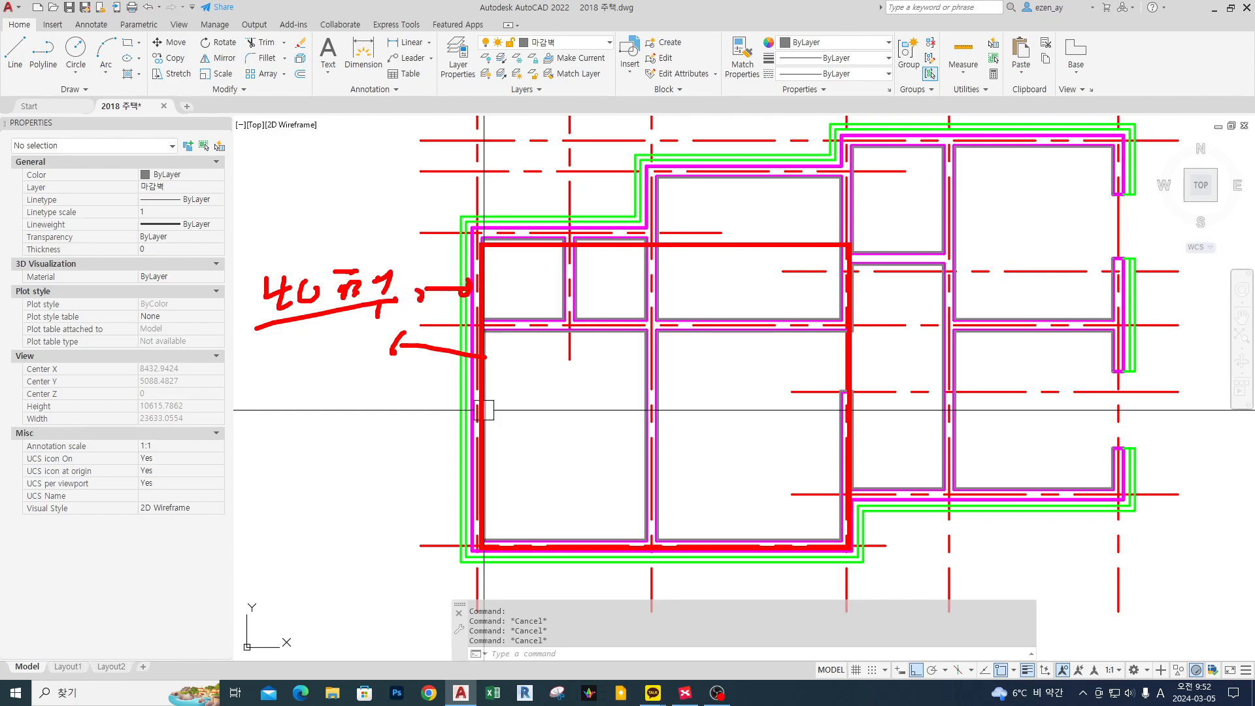
pyautogui.moveTo(245, 336); pyautogui.dragTo(377, 315)
pyautogui.moveTo(550, 431); pyautogui.dragTo(433, 435)
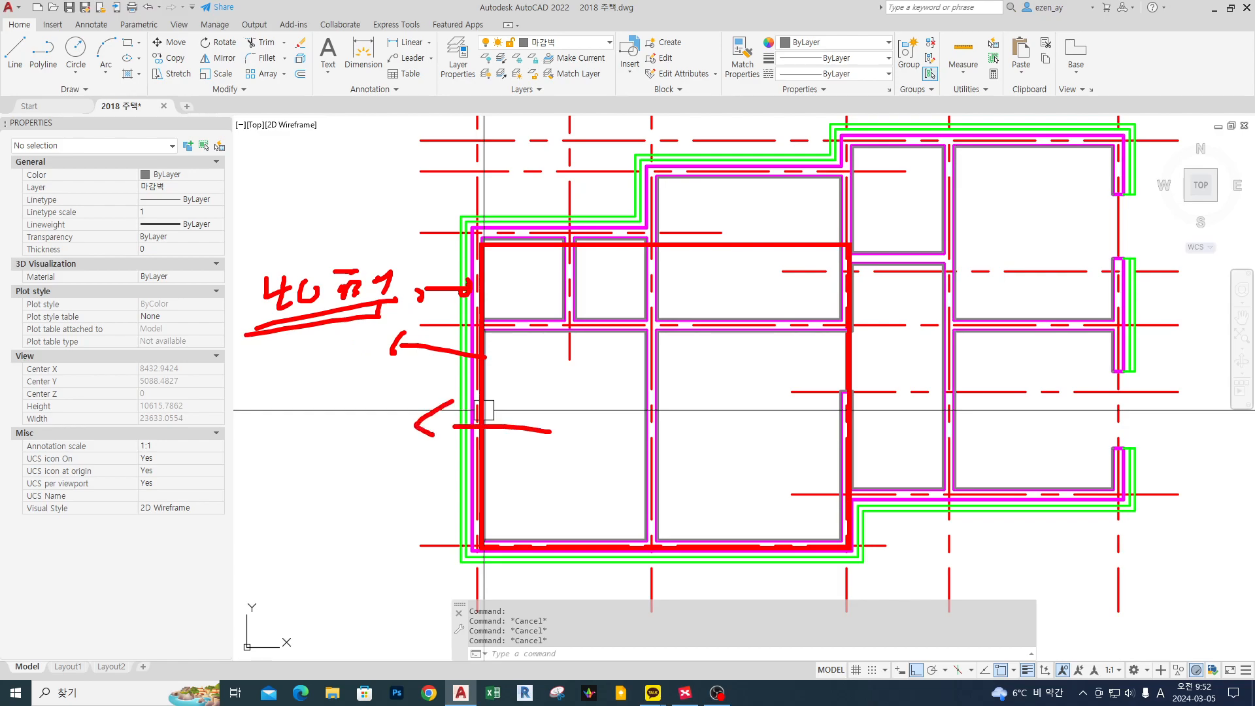
pyautogui.press('Escape')
pyautogui.hotkey('ctrl', '2')
pyautogui.moveTo(483, 331); pyautogui.dragTo(646, 540)
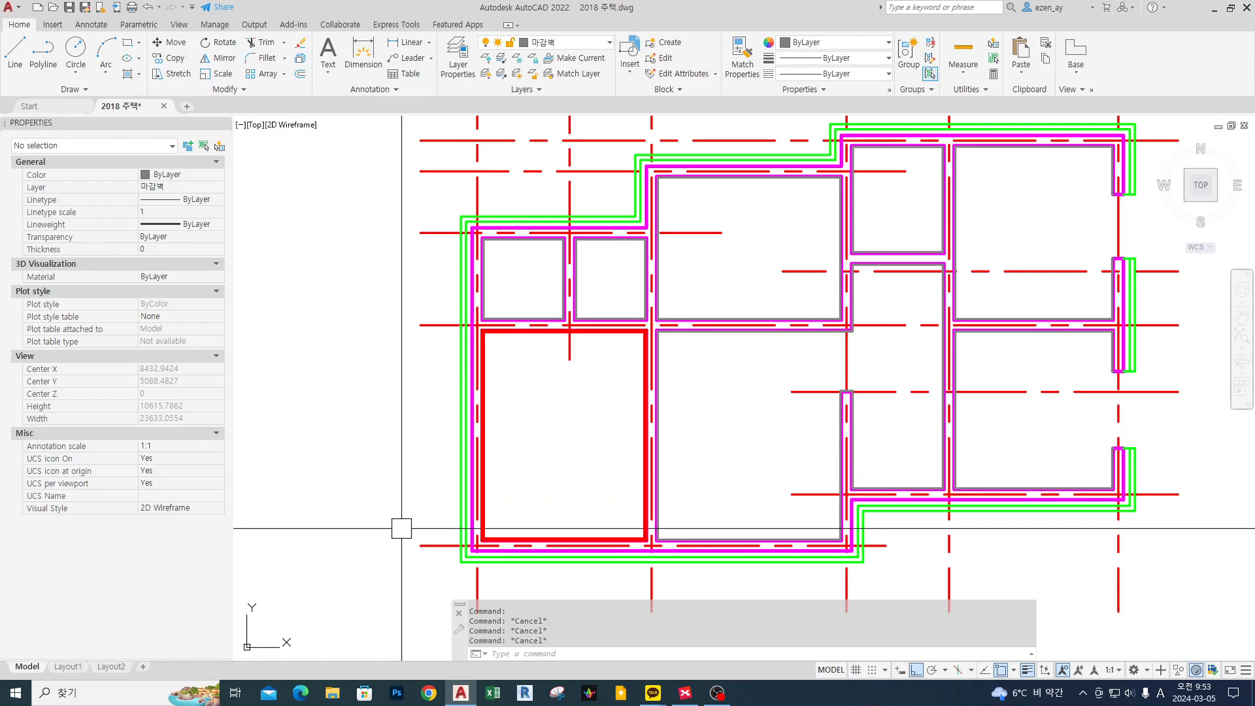
pyautogui.moveTo(384, 406)
pyautogui.mouseDown()
pyautogui.moveTo(483, 412)
pyautogui.moveTo(491, 423)
pyautogui.mouseUp()
pyautogui.moveTo(462, 378); pyautogui.dragTo(515, 378)
pyautogui.moveTo(533, 375); pyautogui.dragTo(534, 386)
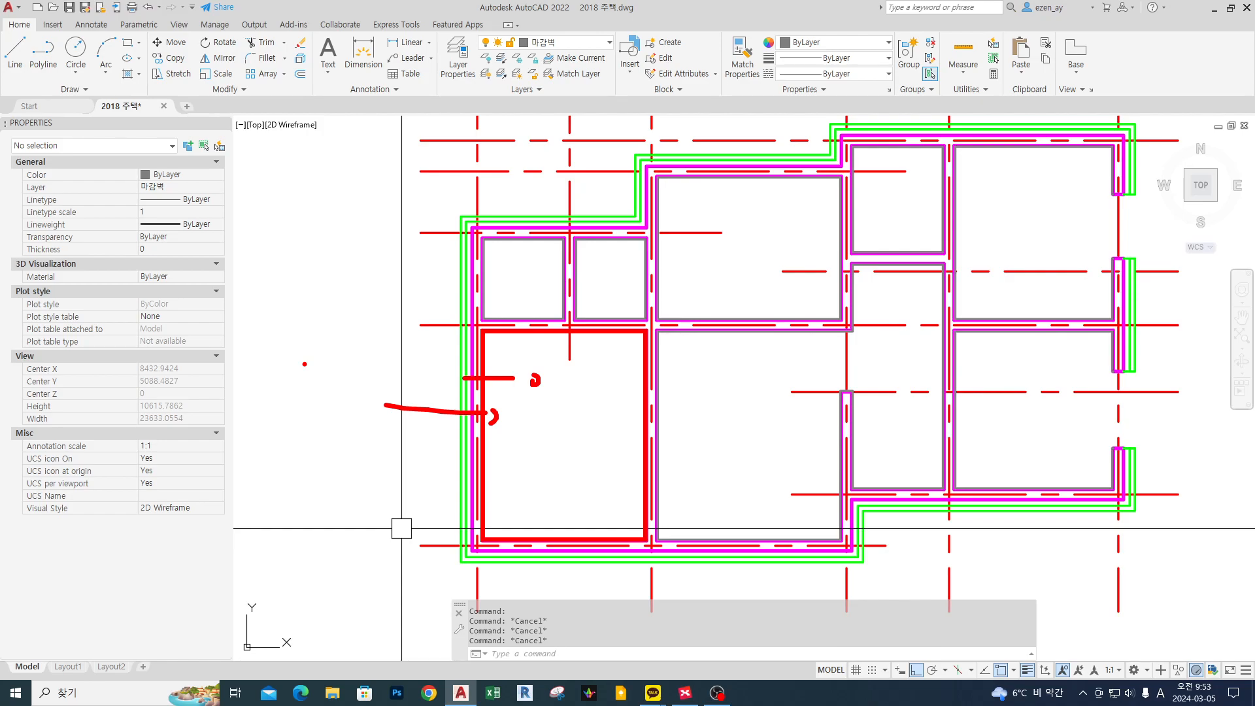
pyautogui.press('Escape')
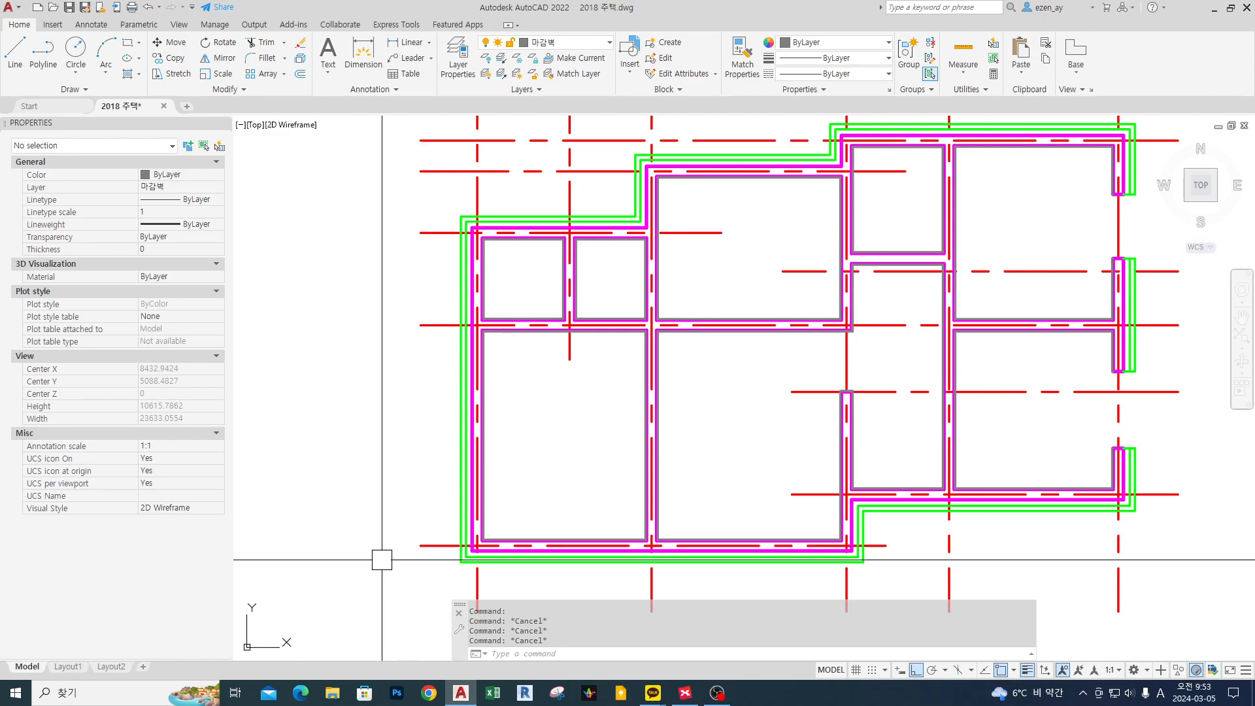
pyautogui.moveTo(244, 394)
pyautogui.mouseDown()
pyautogui.moveTo(280, 396)
pyautogui.moveTo(267, 413)
pyautogui.mouseUp()
pyautogui.moveTo(277, 403)
pyautogui.mouseDown()
pyautogui.moveTo(302, 393)
pyautogui.moveTo(307, 408)
pyautogui.moveTo(365, 386)
pyautogui.moveTo(385, 396)
pyautogui.mouseUp()
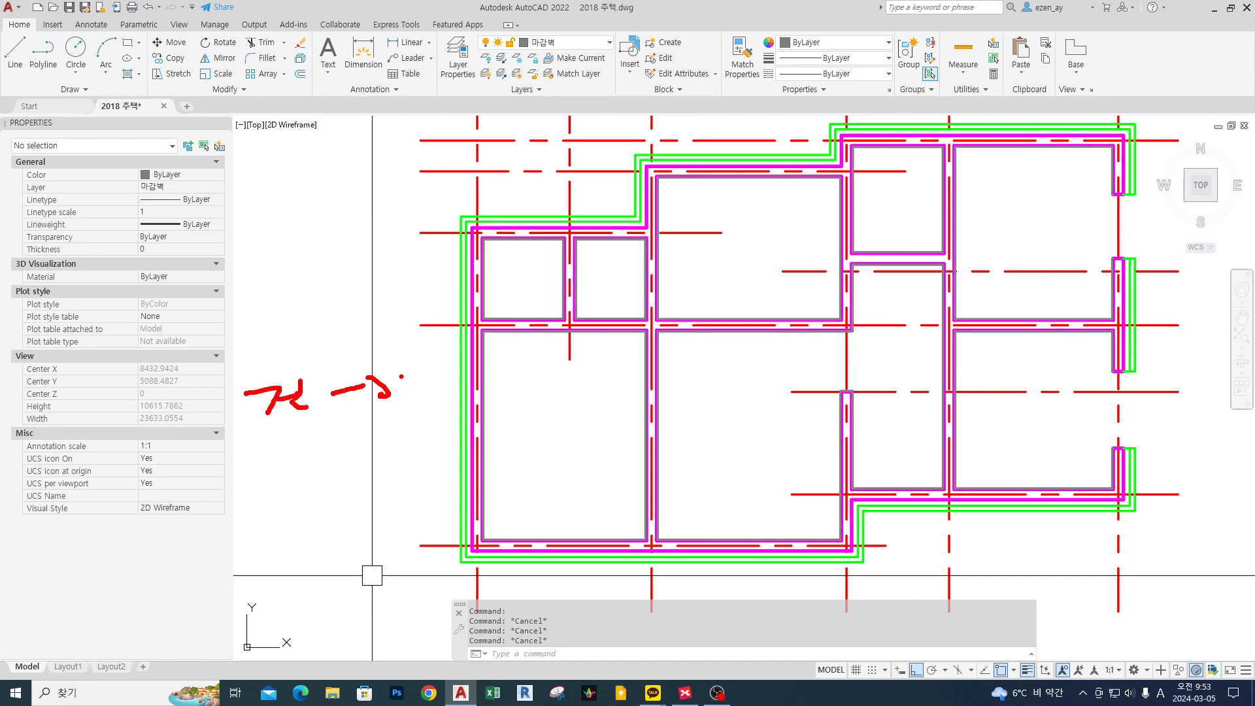
pyautogui.moveTo(280, 444); pyautogui.dragTo(264, 467)
pyautogui.moveTo(274, 458); pyautogui.dragTo(284, 469)
pyautogui.moveTo(291, 443)
pyautogui.mouseDown()
pyautogui.moveTo(302, 488)
pyautogui.moveTo(370, 449)
pyautogui.moveTo(361, 466)
pyautogui.mouseUp()
pyautogui.moveTo(493, 370); pyautogui.dragTo(535, 340)
pyautogui.moveTo(526, 391); pyautogui.dragTo(590, 346)
pyautogui.moveTo(529, 428); pyautogui.dragTo(577, 394)
pyautogui.moveTo(535, 461); pyautogui.dragTo(573, 434)
pyautogui.moveTo(558, 478)
pyautogui.mouseDown()
pyautogui.moveTo(588, 457)
pyautogui.moveTo(602, 473)
pyautogui.mouseUp()
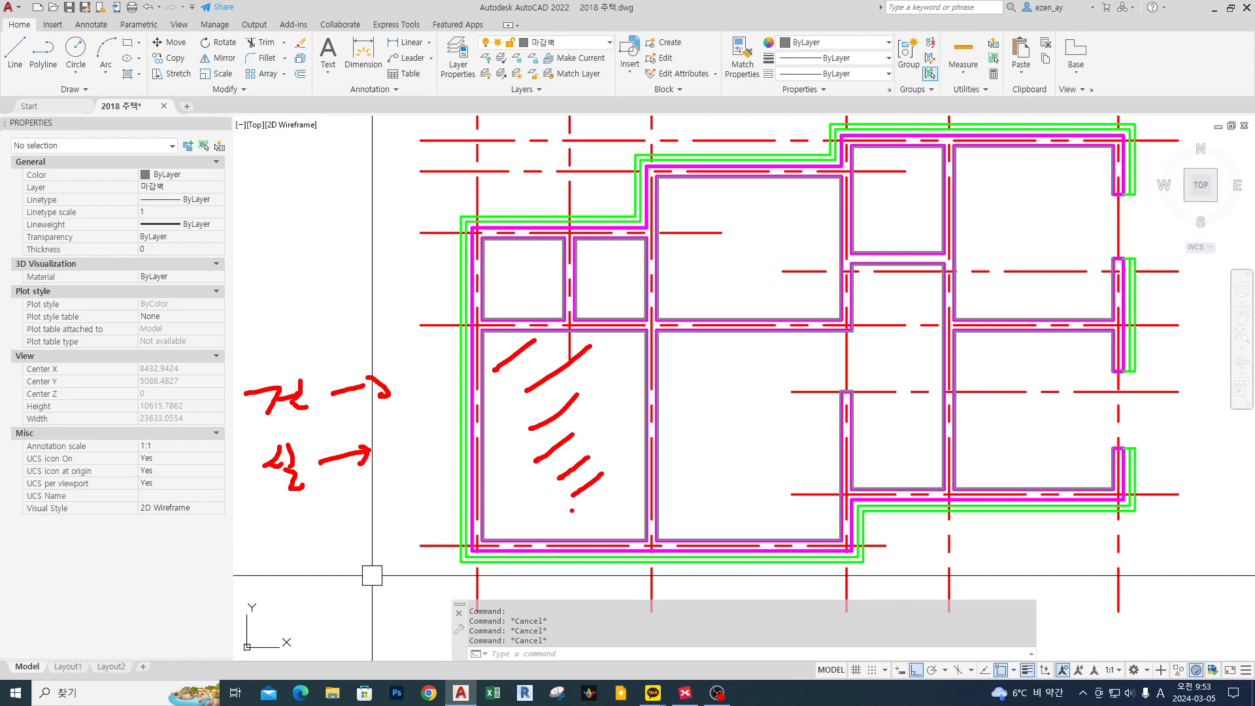
pyautogui.press('Escape')
pyautogui.press('Escape')
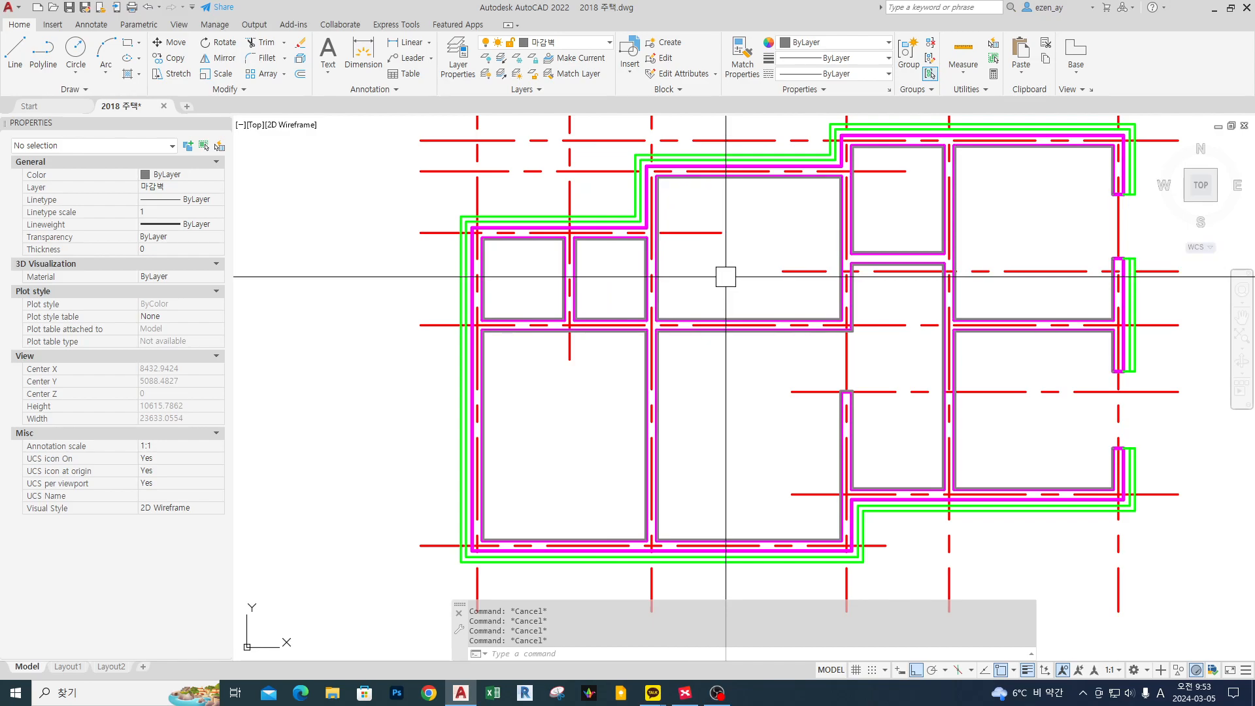
pyautogui.moveTo(726, 276); pyautogui.dragTo(622, 302, button='middle')
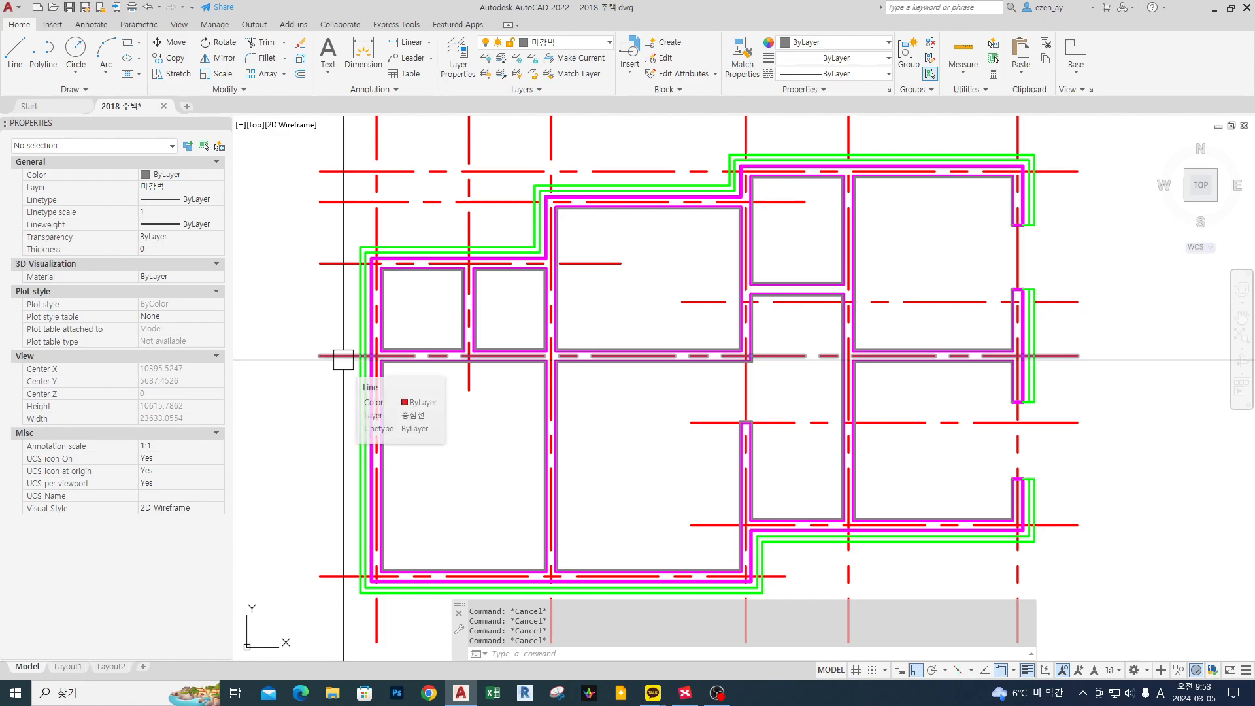
pyautogui.moveTo(514, 326); pyautogui.dragTo(508, 330, button='middle')
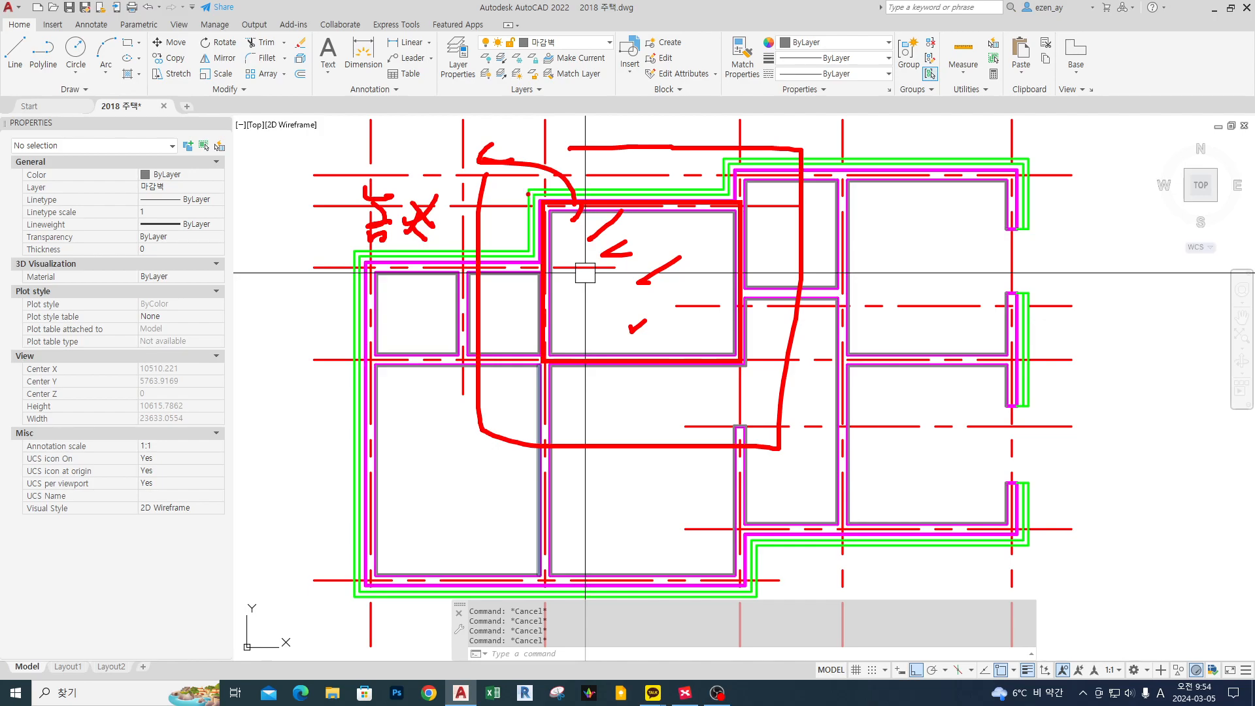
pyautogui.press('Escape')
pyautogui.moveTo(690, 399); pyautogui.dragTo(671, 411, button='middle')
pyautogui.moveTo(625, 294); pyautogui.dragTo(644, 316, button='middle')
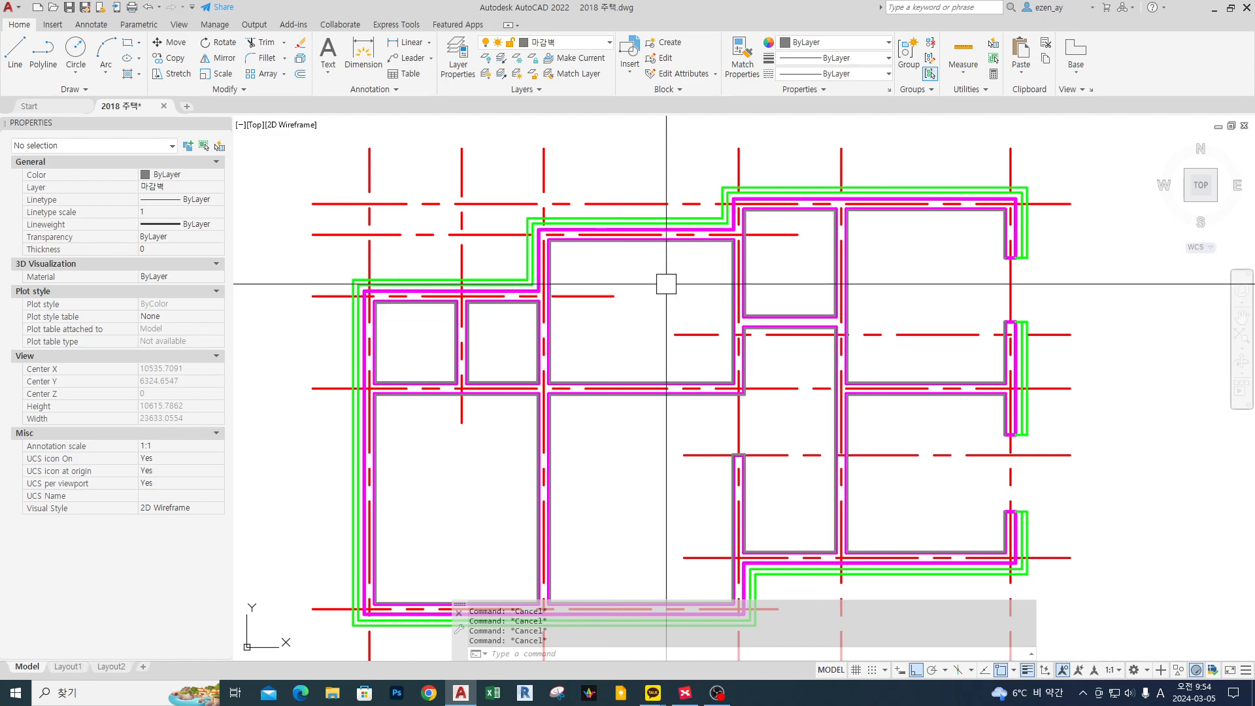
pyautogui.moveTo(651, 330); pyautogui.dragTo(655, 327, button='middle')
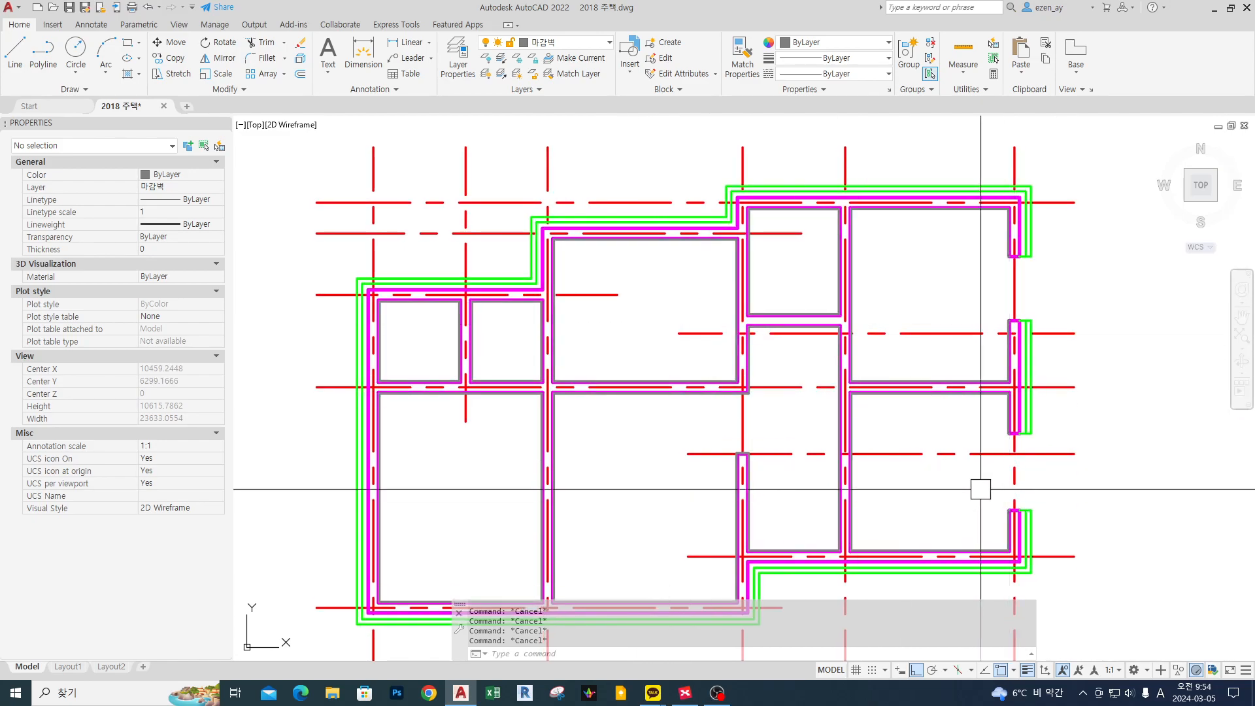
# Examine the wall junction between the central hallway and the two large rooms on the plan's right side.
pyautogui.moveTo(1054, 284); pyautogui.dragTo(971, 271, button='middle')
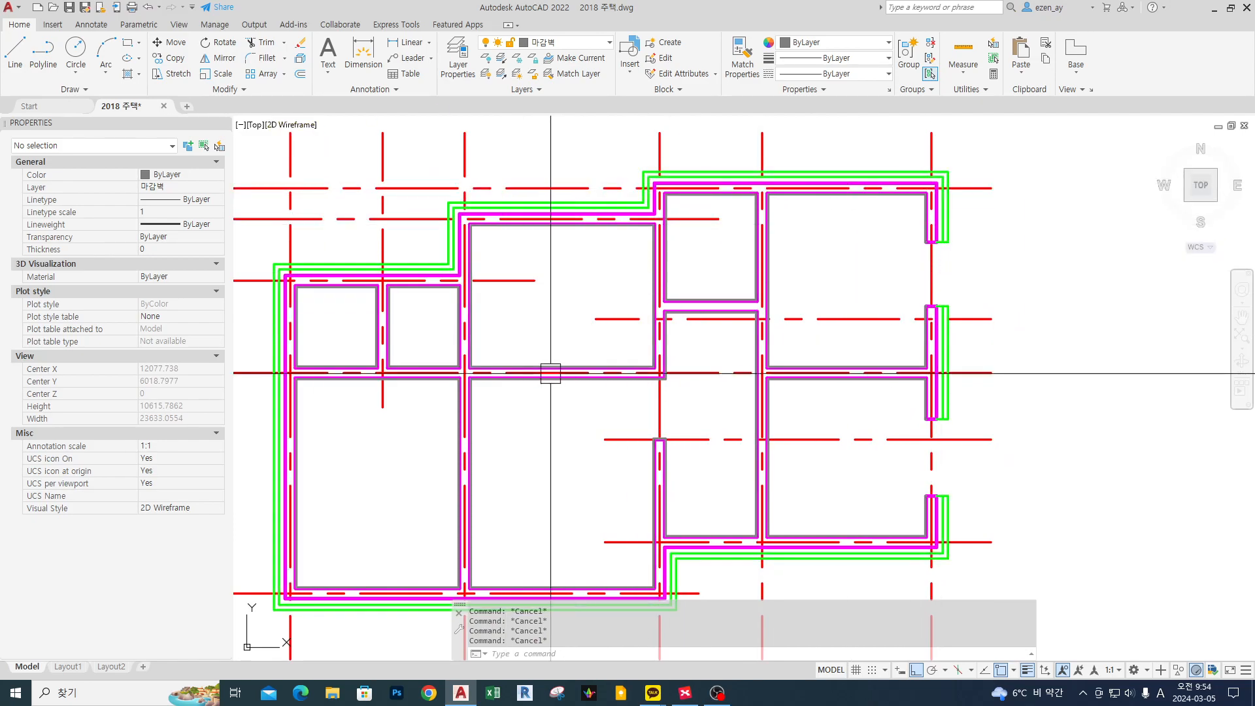
pyautogui.scroll(4, 718, 308)
pyautogui.moveTo(873, 371); pyautogui.dragTo(737, 287, button='middle')
pyautogui.moveTo(503, 412)
pyautogui.mouseDown(button='middle')
pyautogui.moveTo(588, 379)
pyautogui.moveTo(560, 378)
pyautogui.mouseUp(button='middle')
pyautogui.scroll(2, 735, 337)
pyautogui.moveTo(735, 337); pyautogui.dragTo(659, 377, button='middle')
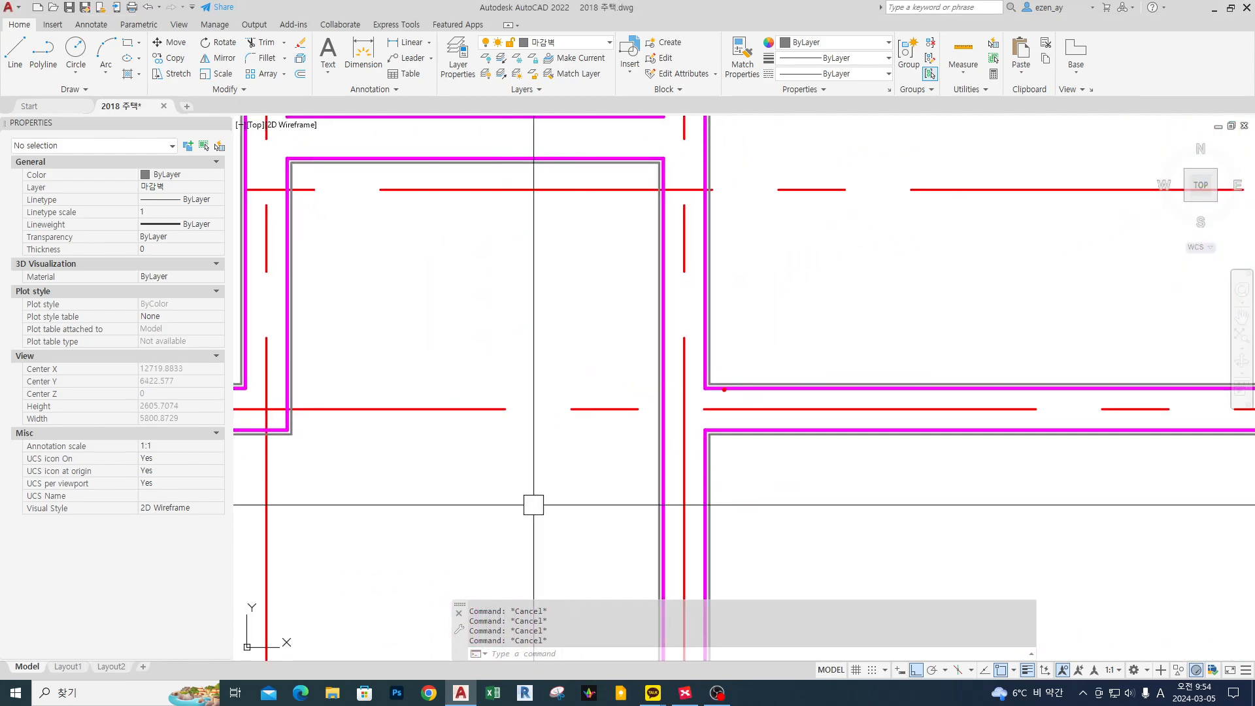
pyautogui.scroll(4, 705, 382)
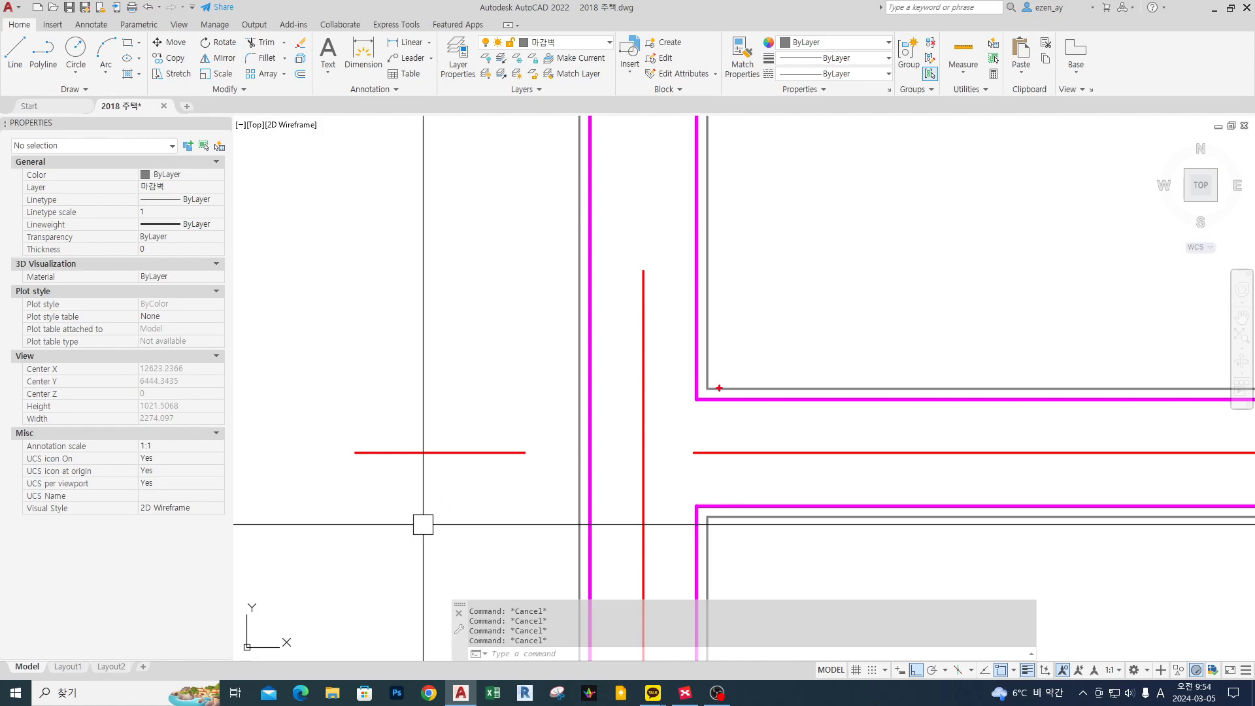
pyautogui.moveTo(707, 387); pyautogui.dragTo(577, 354)
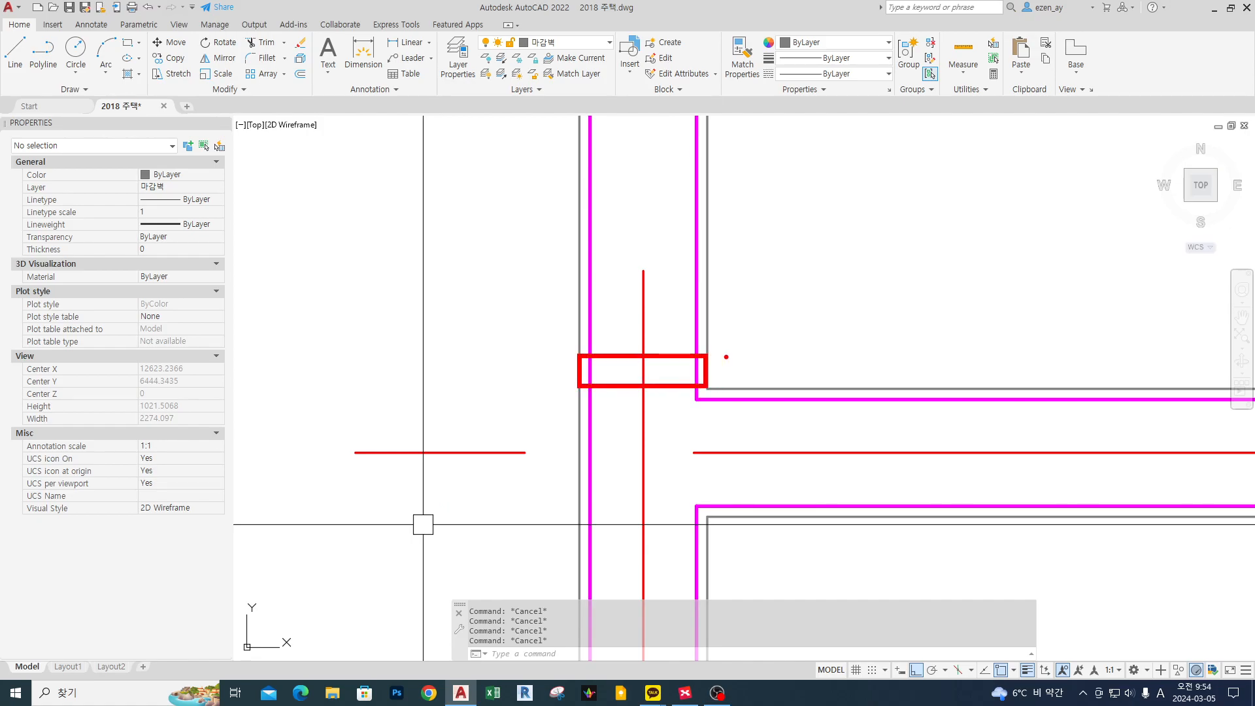
pyautogui.moveTo(741, 348); pyautogui.dragTo(1237, 324)
pyautogui.moveTo(700, 442)
pyautogui.mouseDown()
pyautogui.moveTo(633, 463)
pyautogui.moveTo(650, 305)
pyautogui.moveTo(714, 429)
pyautogui.mouseUp()
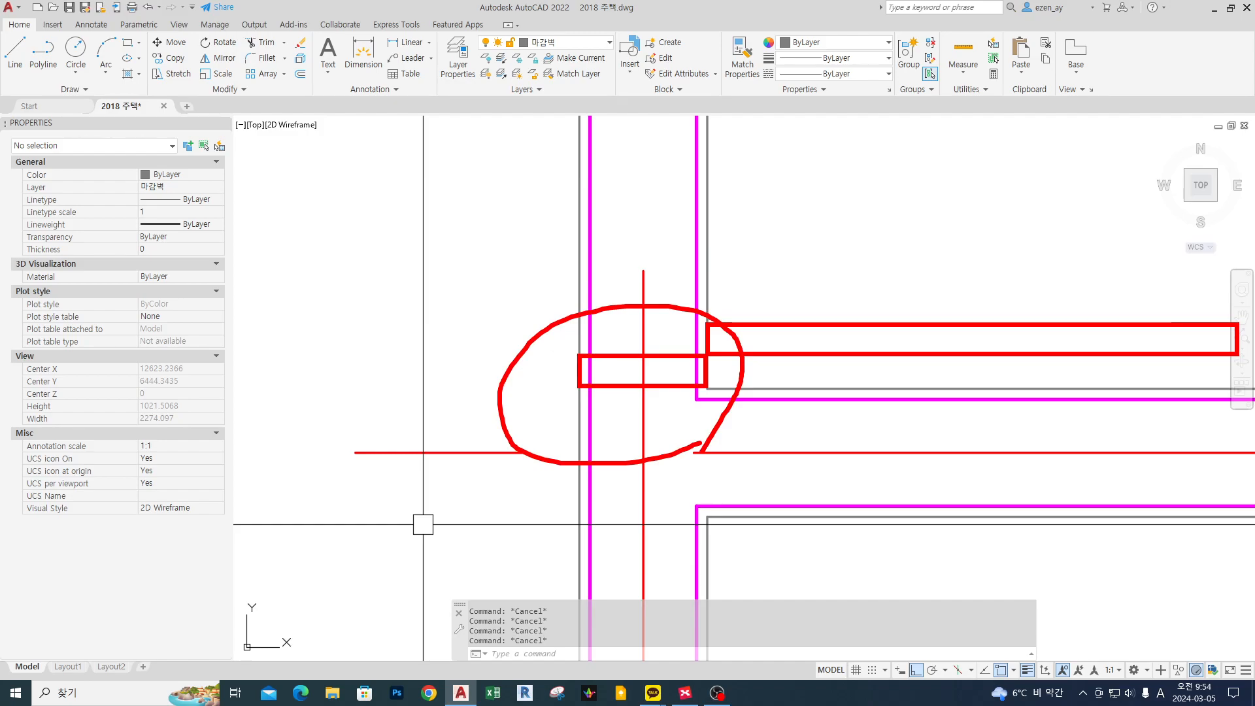
pyautogui.press('Escape')
pyautogui.moveTo(532, 344); pyautogui.dragTo(813, 345)
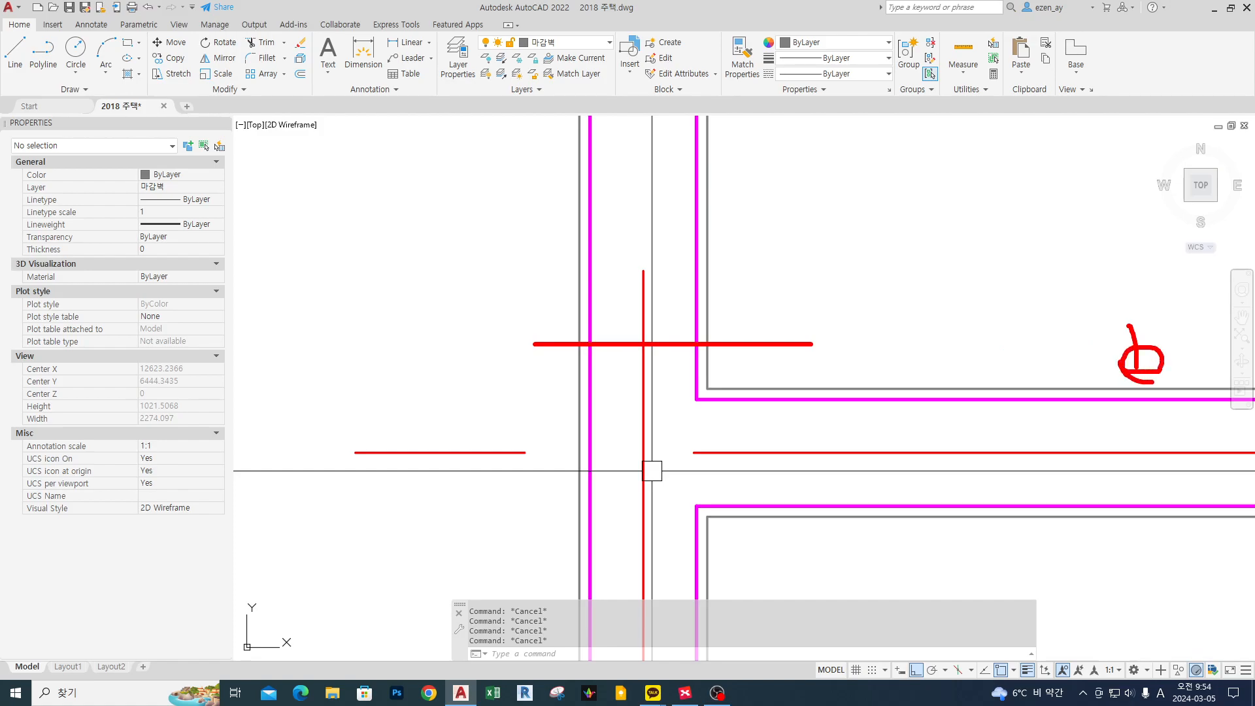
pyautogui.press('Escape')
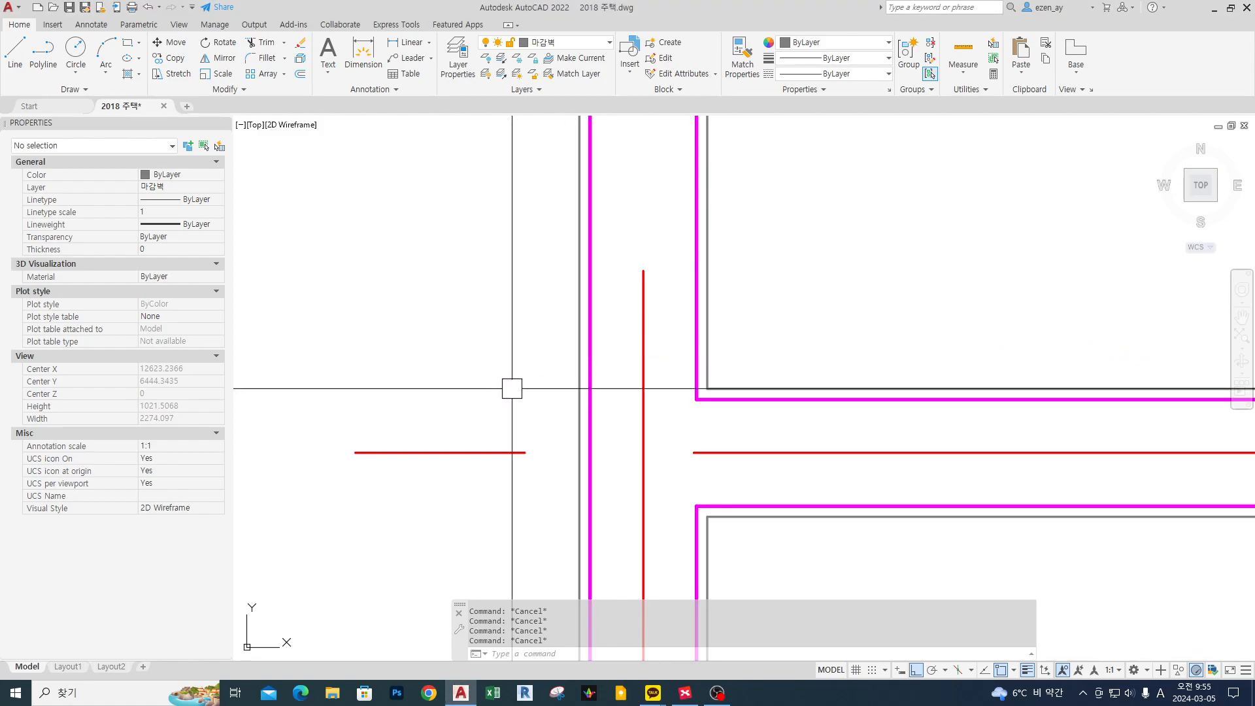
# Draw a horizontal line across the vertical wall above the junction and offset it 900 upward.
pyautogui.write('l')
pyautogui.press('Return')
pyautogui.click(457, 345)
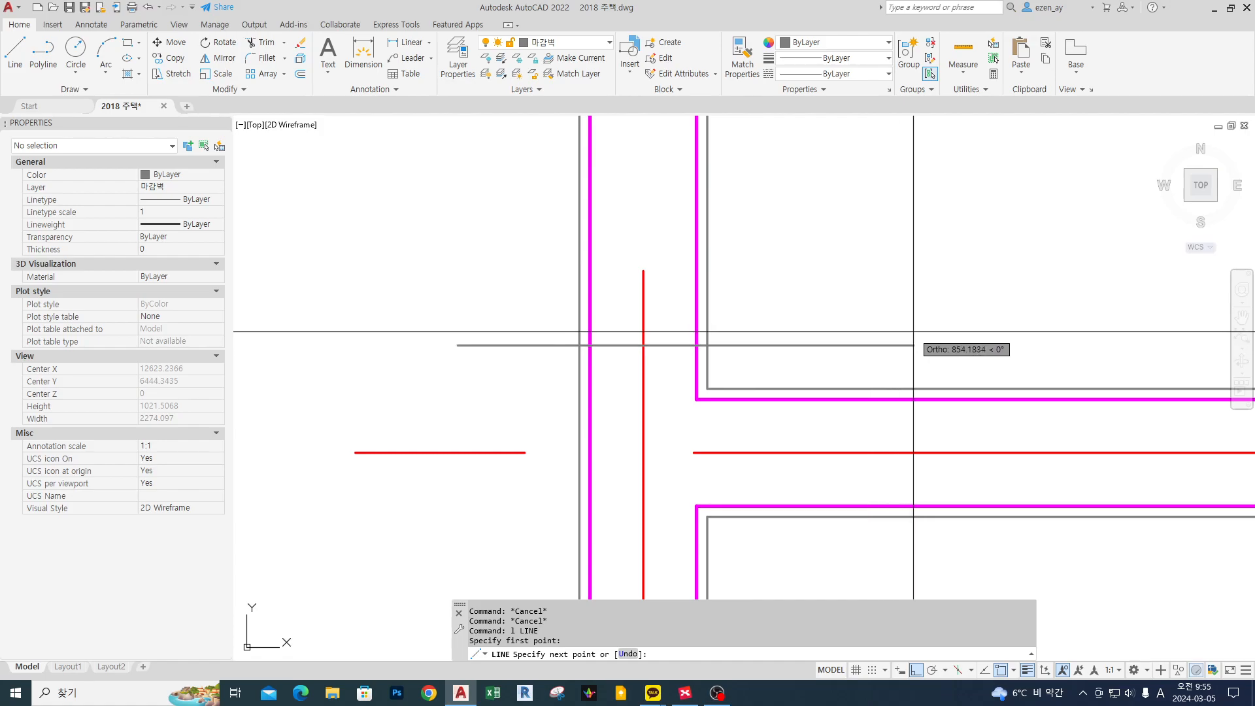
pyautogui.click(916, 345)
pyautogui.press('Return')
pyautogui.write('o')
pyautogui.press('Return')
pyautogui.write('900')
pyautogui.press('Return')
pyautogui.click(895, 345)
pyautogui.click(817, 307)
pyautogui.scroll(-4, 777, 327)
pyautogui.press('Return')
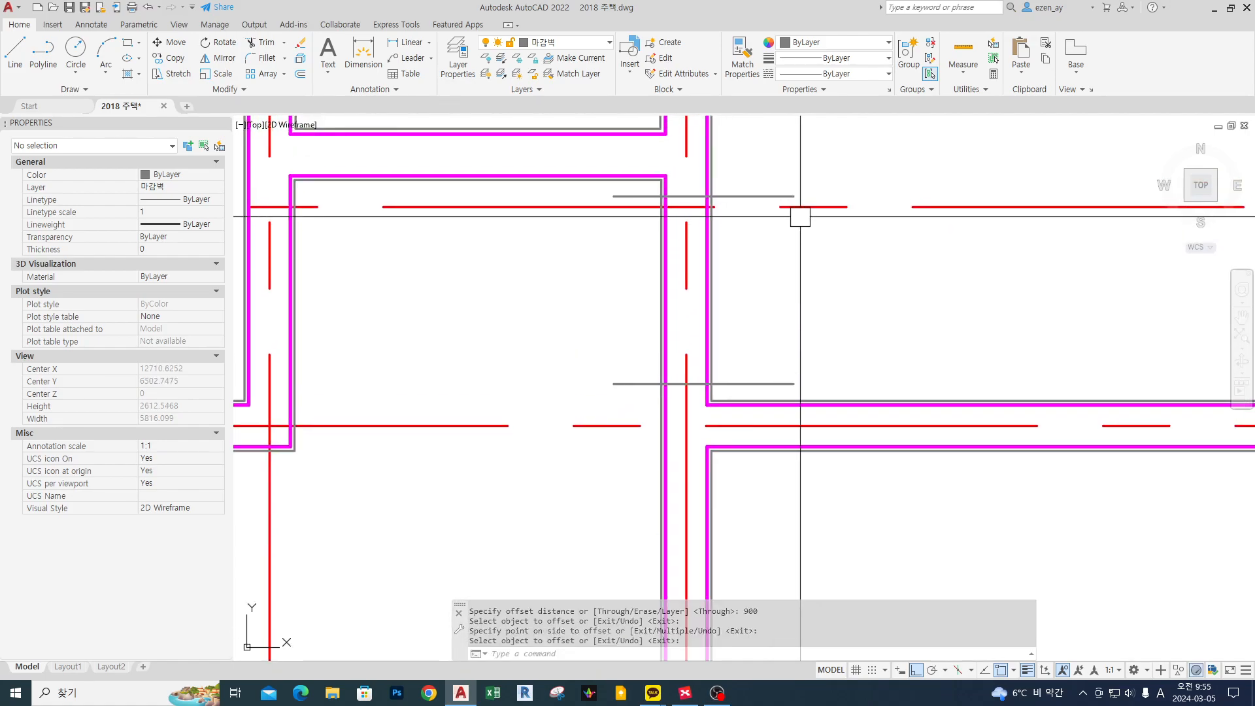
# Erase the horizontal line across the vertical wall together with its offset copy.
pyautogui.click(764, 384)
pyautogui.click(743, 196)
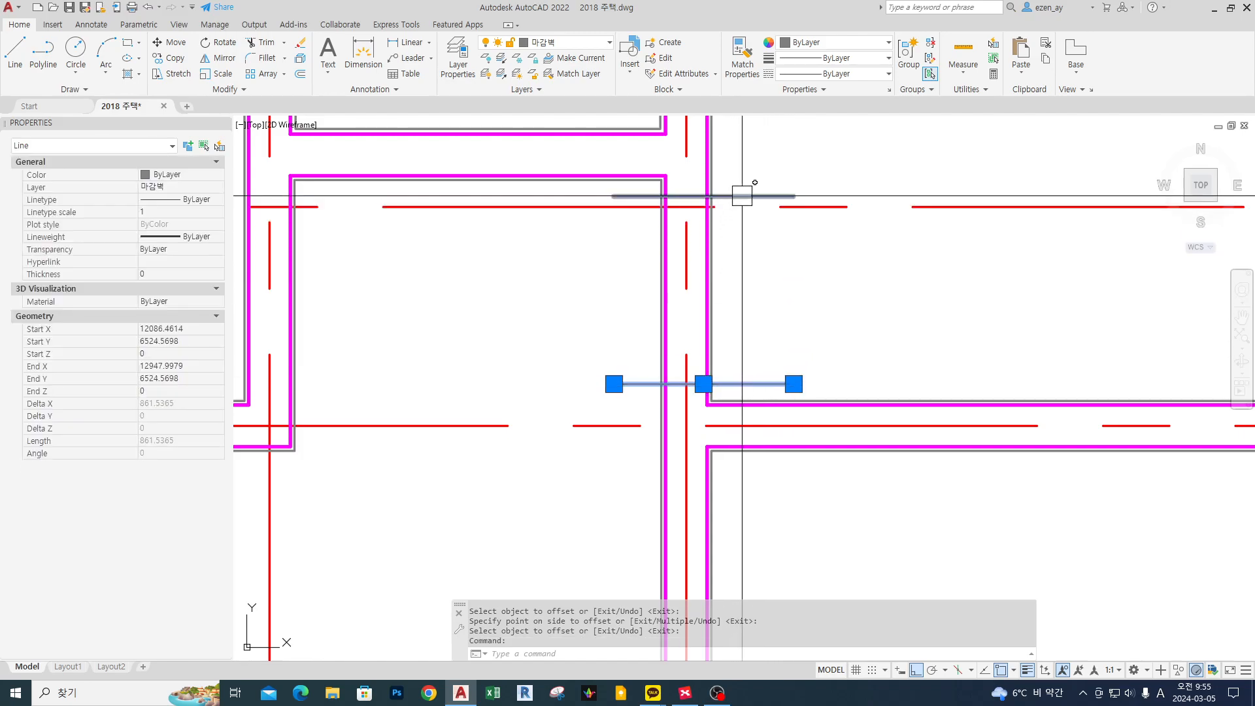
pyautogui.write('e')
pyautogui.press('Return')
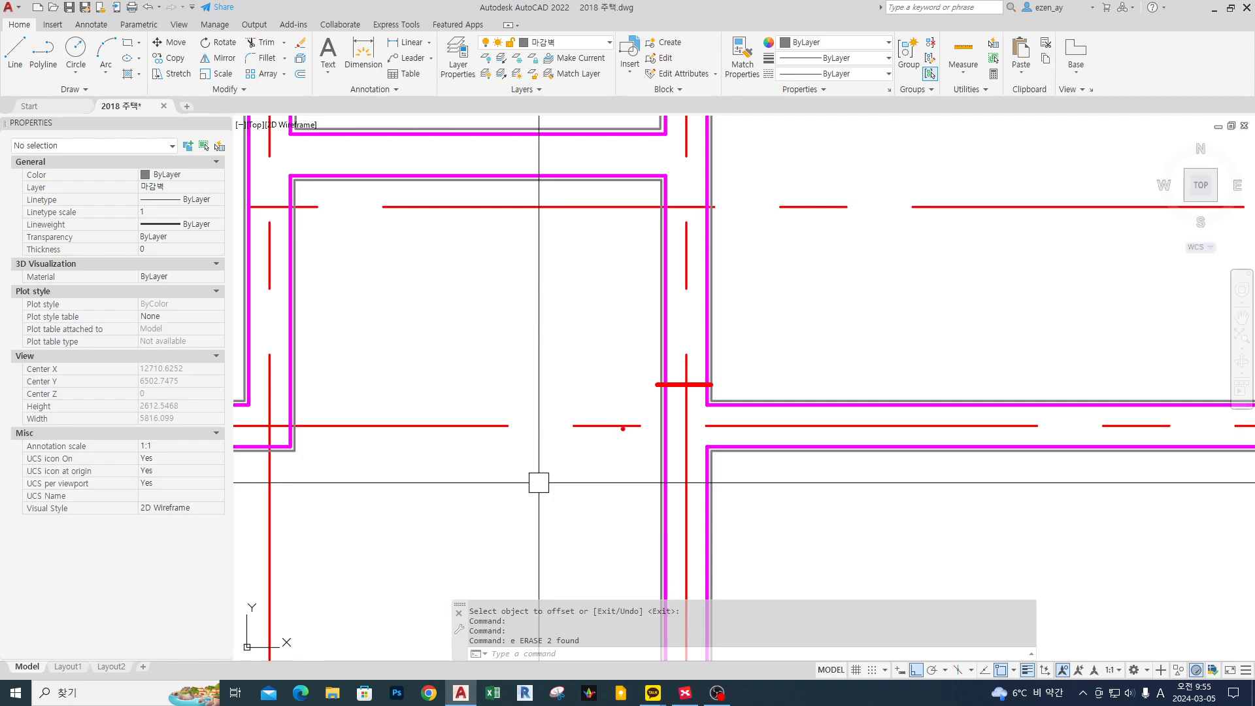
pyautogui.moveTo(656, 390)
pyautogui.mouseDown()
pyautogui.moveTo(861, 207)
pyautogui.moveTo(828, 44)
pyautogui.moveTo(687, 173)
pyautogui.mouseUp()
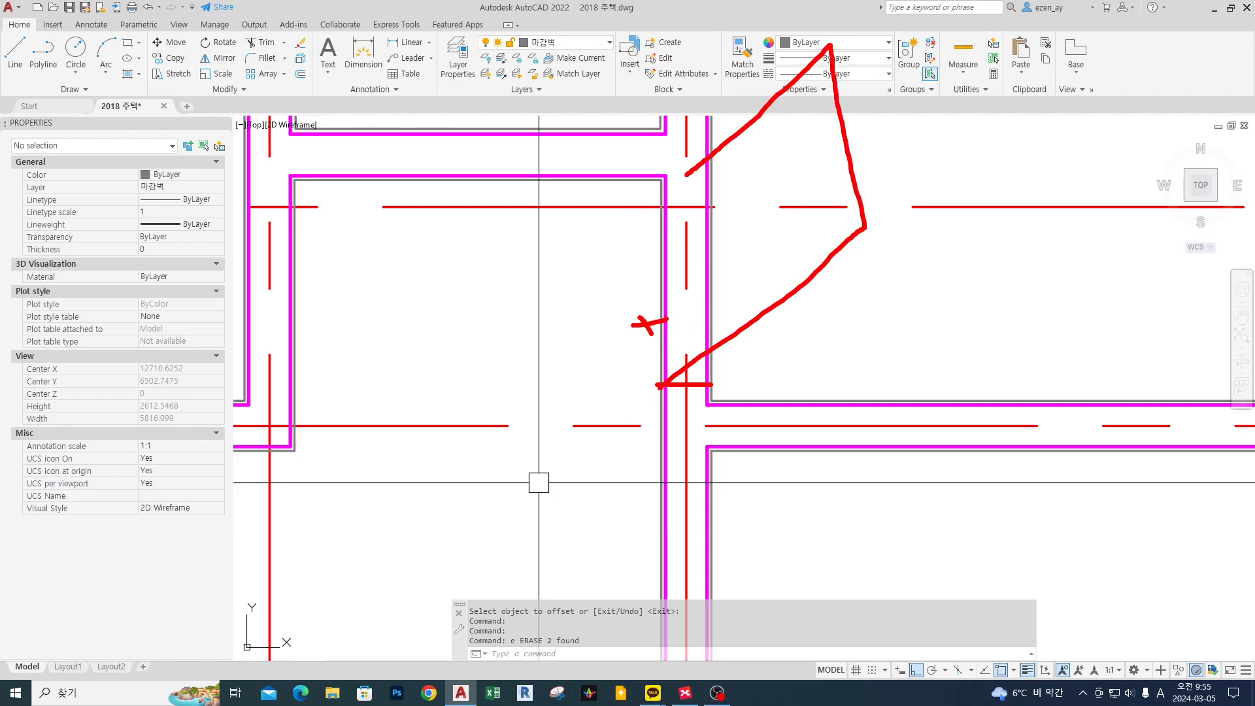
pyautogui.moveTo(574, 296); pyautogui.dragTo(690, 266)
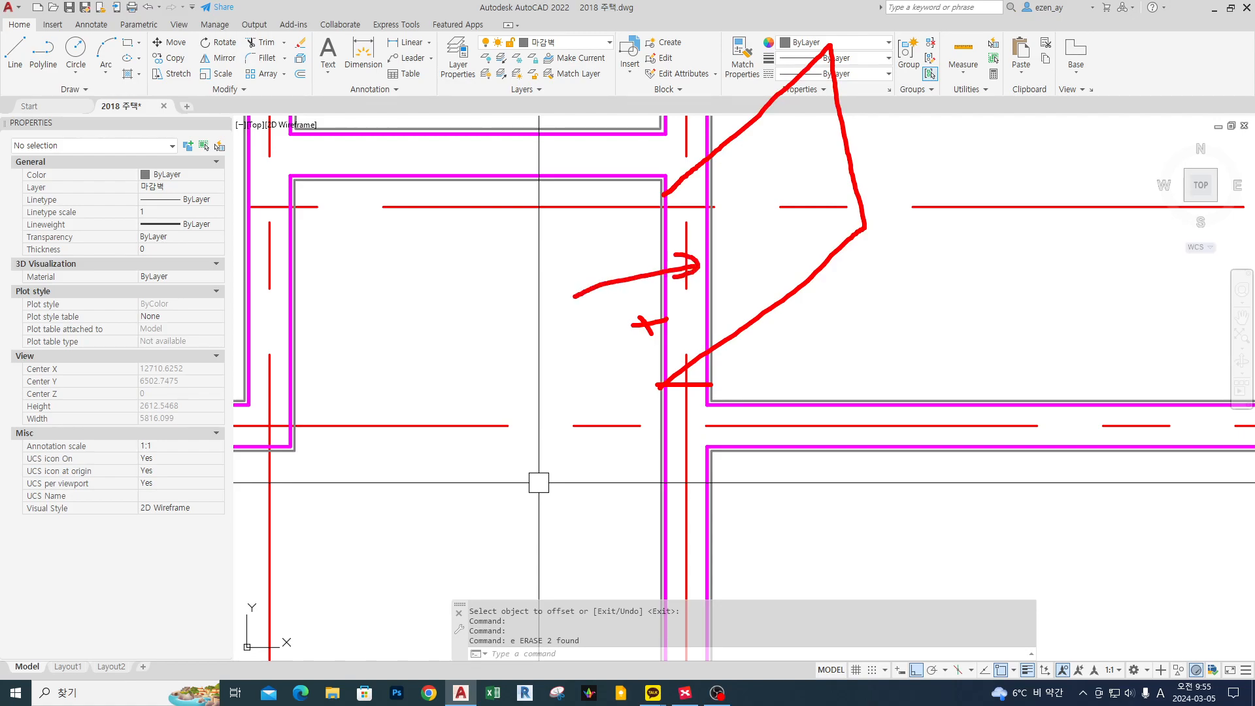
pyautogui.moveTo(602, 426); pyautogui.dragTo(762, 426)
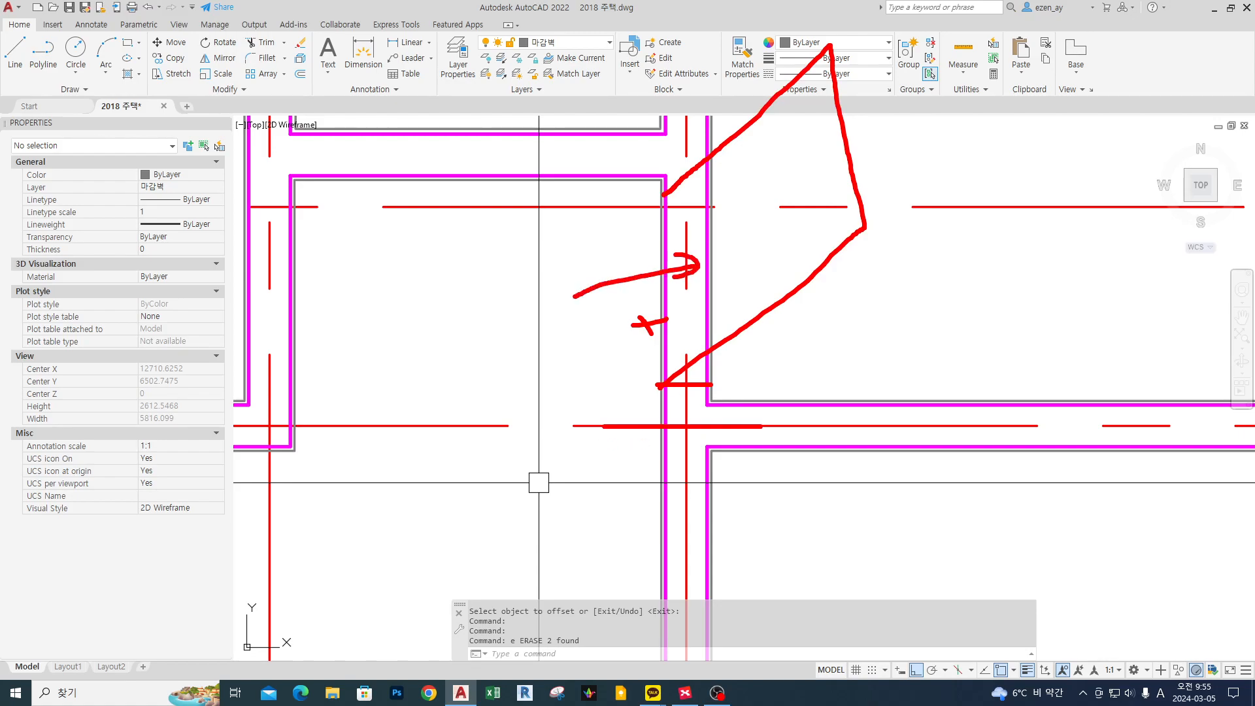
pyautogui.moveTo(626, 387); pyautogui.dragTo(731, 387)
pyautogui.moveTo(628, 388)
pyautogui.mouseDown()
pyautogui.moveTo(570, 306)
pyautogui.moveTo(613, 197)
pyautogui.mouseUp()
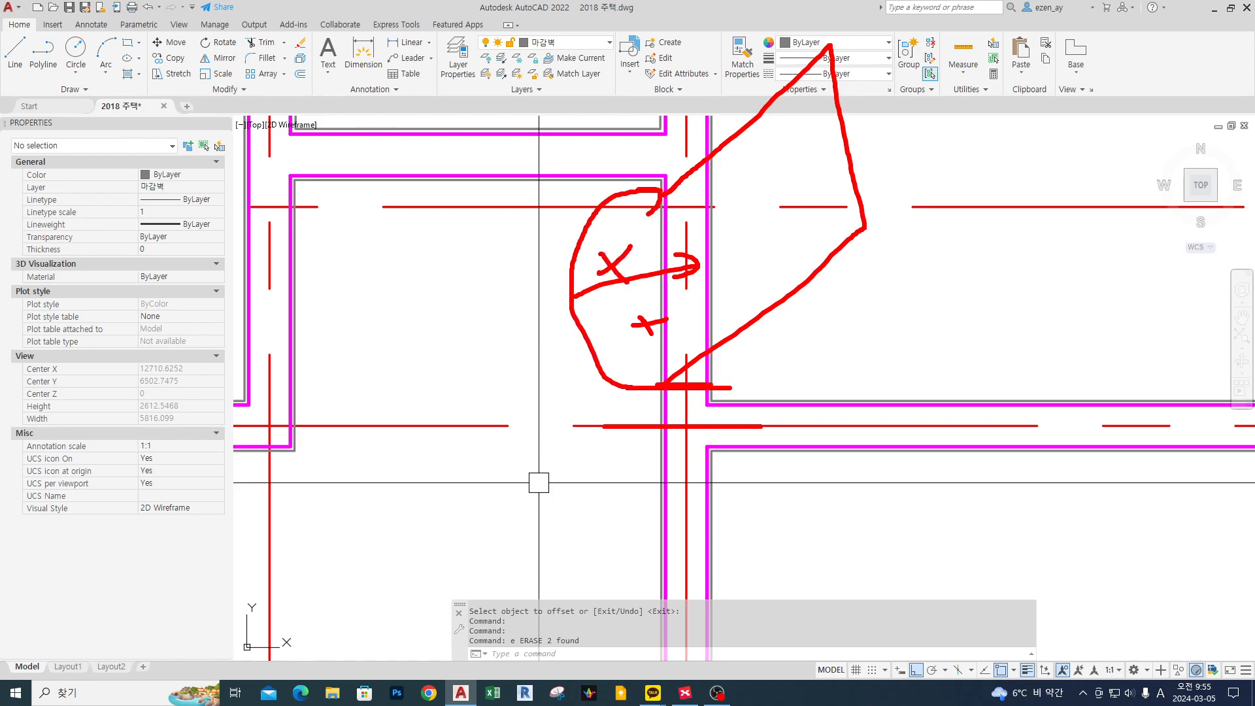
pyautogui.moveTo(612, 438); pyautogui.dragTo(617, 418)
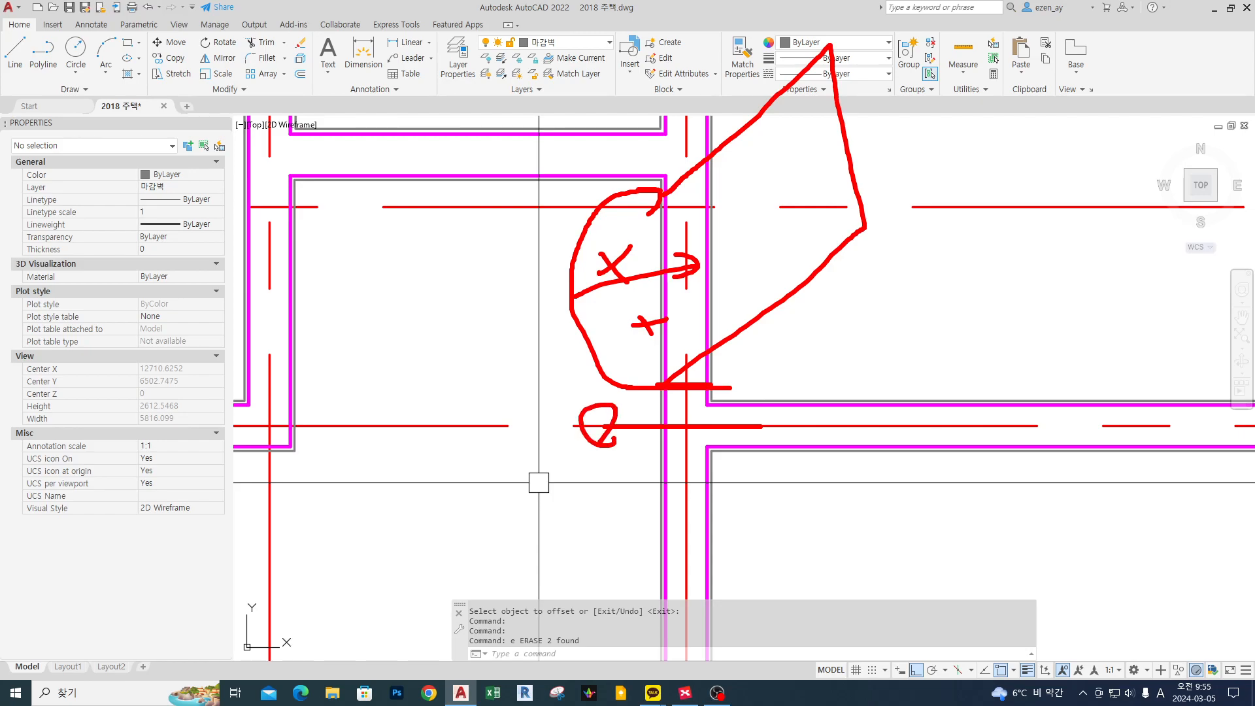
pyautogui.press('Escape')
pyautogui.press('Escape')
# Try offsetting the horizontal centerline at the wall junction 150 upward, and erase the copy.
pyautogui.write('o')
pyautogui.press('Return')
pyautogui.write('150')
pyautogui.press('Return')
pyautogui.click(572, 427)
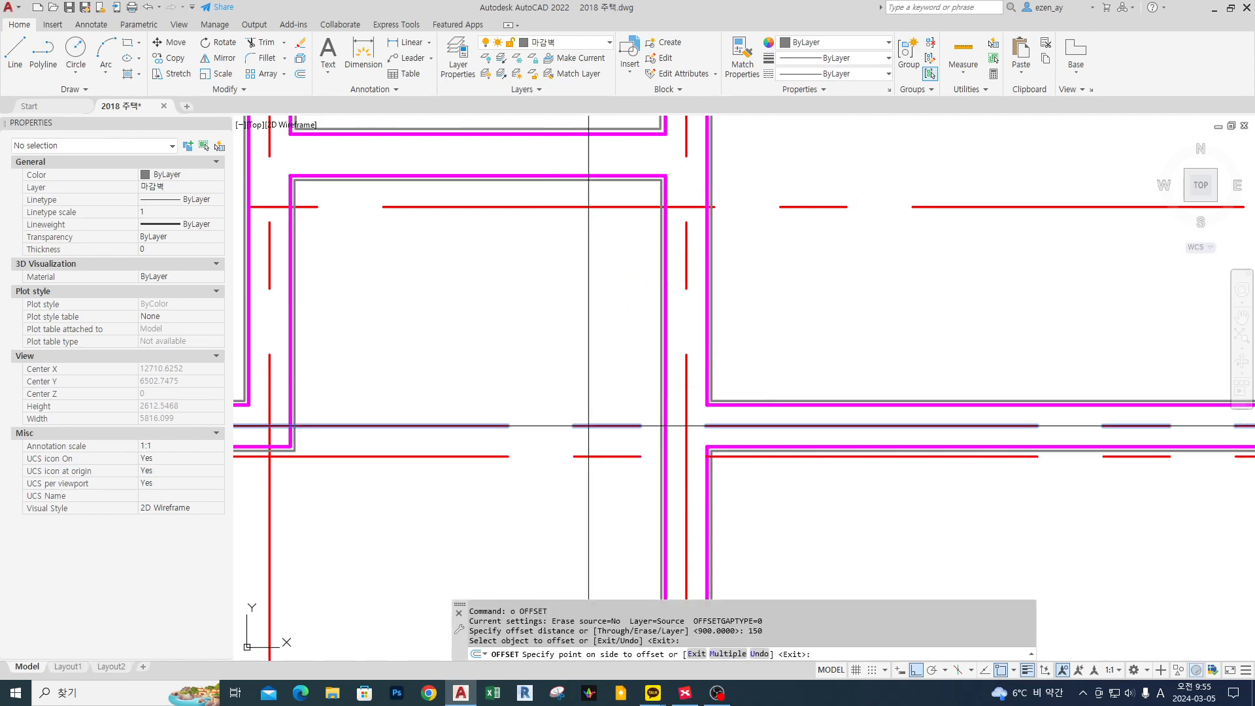
pyautogui.click(589, 330)
pyautogui.press('Return')
pyautogui.click(615, 400)
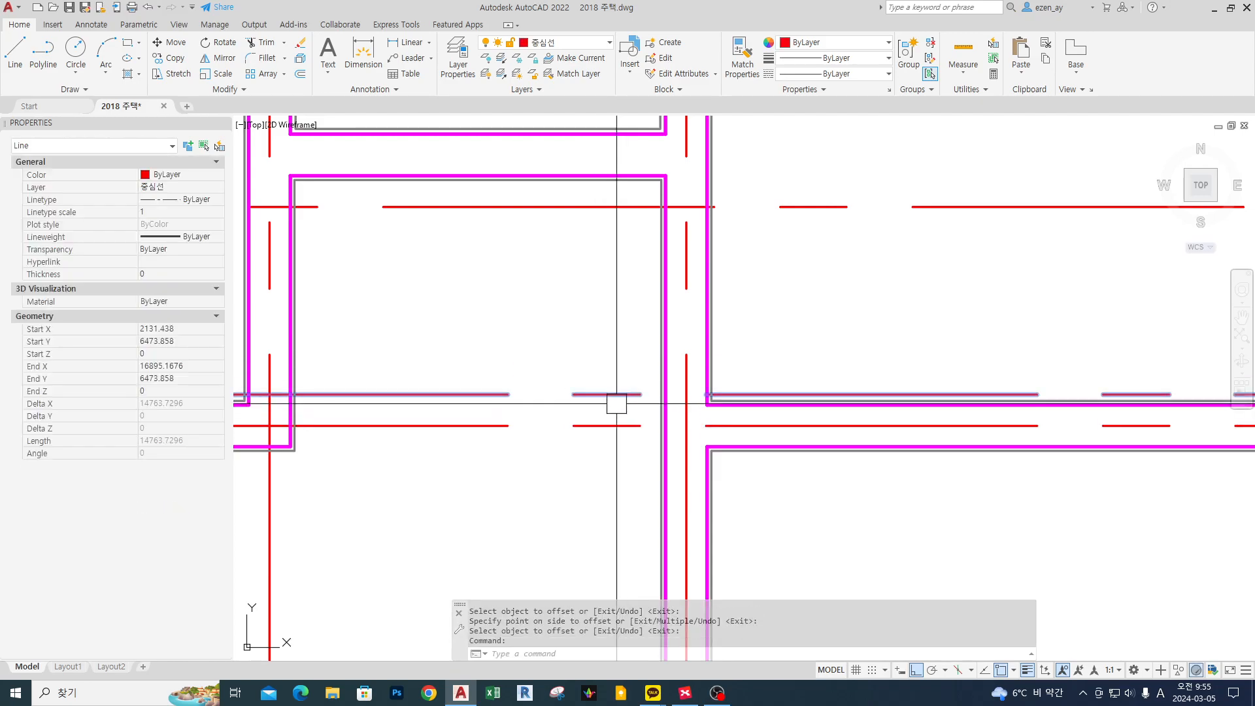
pyautogui.write('e')
pyautogui.press('Return')
pyautogui.write('o')
pyautogui.press('Return')
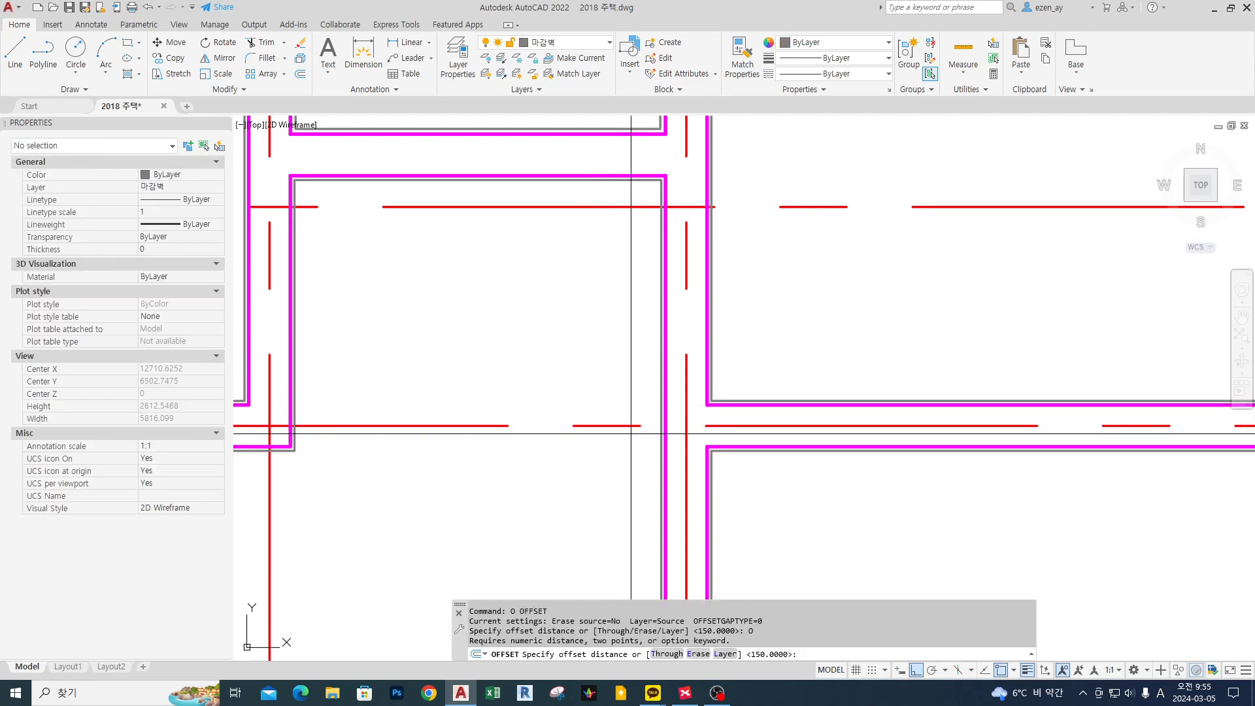
pyautogui.press('Escape')
pyautogui.press('Escape')
# Offset the horizontal centerline at the wall junction 200 upward to mark the opening's lower edge.
pyautogui.write('o')
pyautogui.press('Return')
pyautogui.write('200')
pyautogui.press('Return')
pyautogui.click(581, 426)
pyautogui.click(581, 337)
pyautogui.press('Return')
# Erase the original horizontal centerline that crosses the upper part of the small room.
pyautogui.click(569, 208)
pyautogui.write('e')
pyautogui.press('Return')
# Offset the opening's lower guide line 900 upward to mark its upper edge.
pyautogui.write('o')
pyautogui.press('Return')
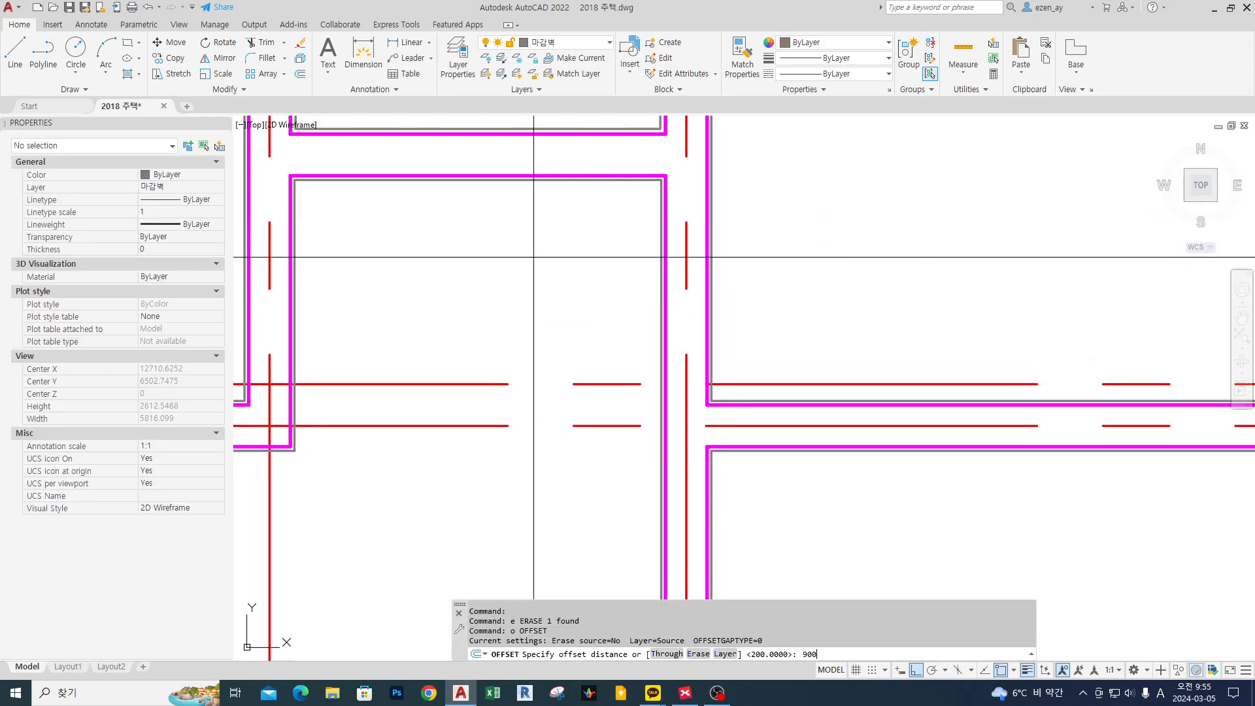
pyautogui.write('900')
pyautogui.press('Return')
pyautogui.click(581, 383)
pyautogui.click(591, 272)
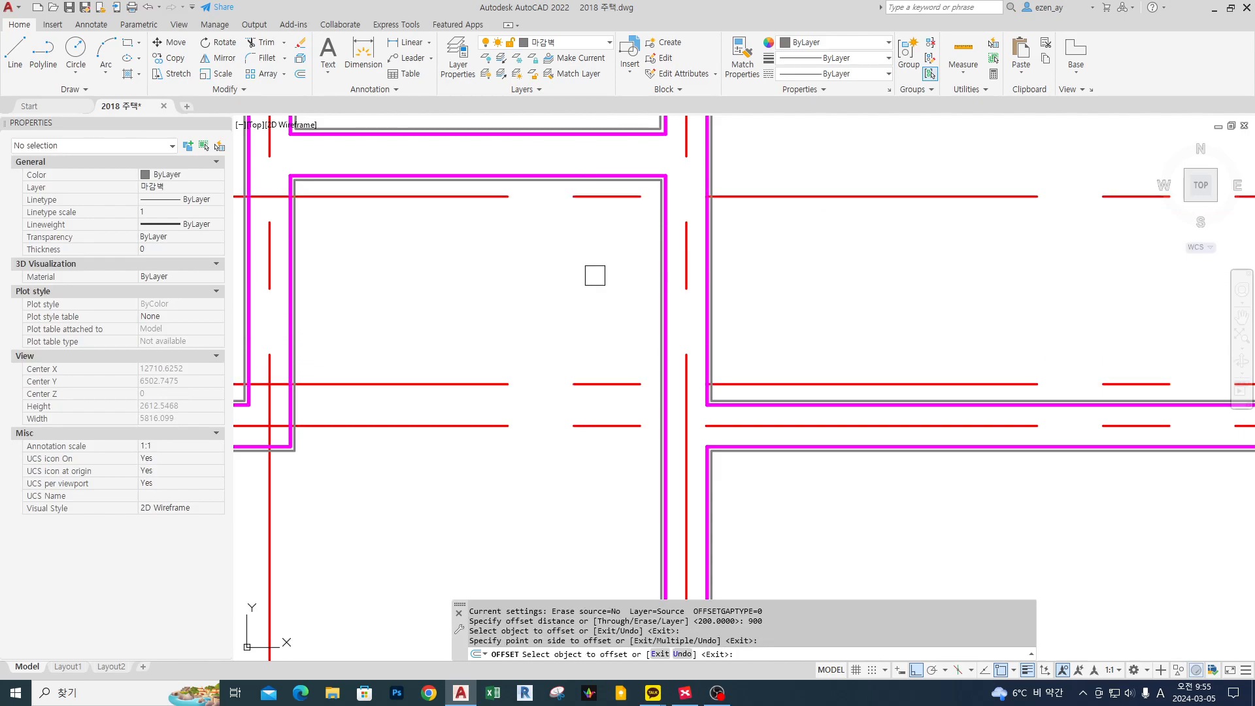
# Trim the wall and finish lines on both sides of the vertical wall between the two guide lines.
pyautogui.write('yt')
pyautogui.press('Return')
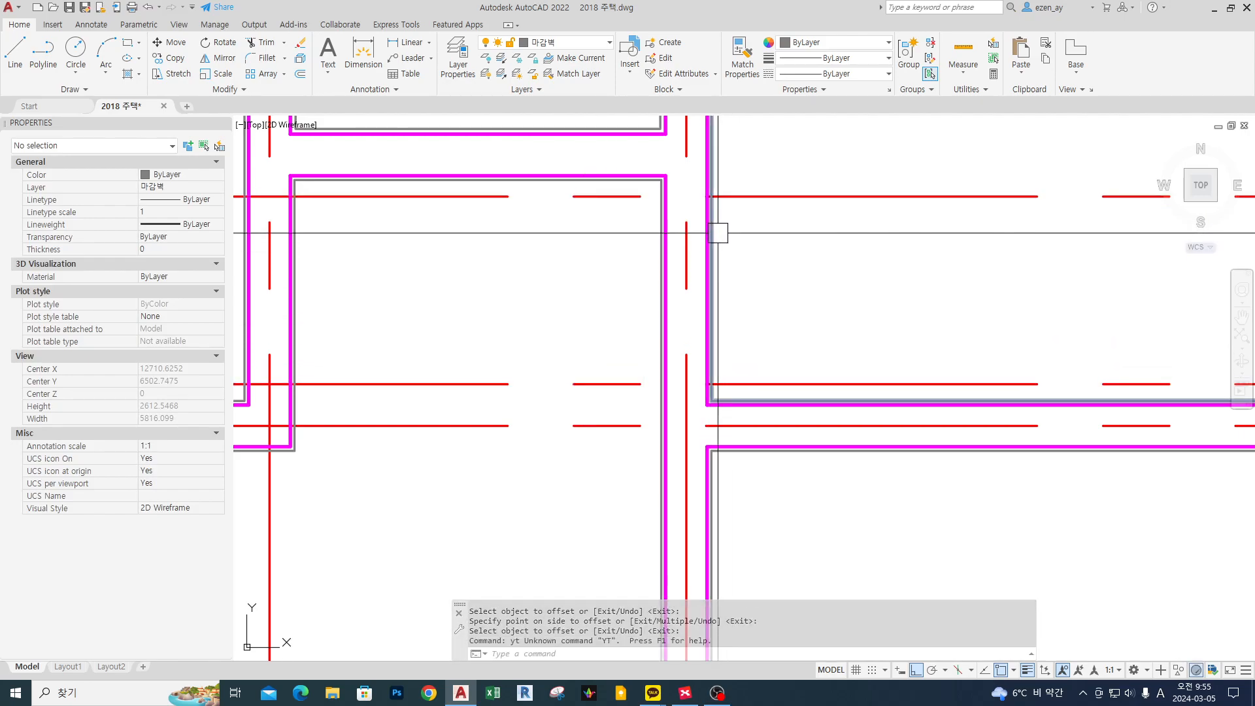
pyautogui.write('tr')
pyautogui.press('Return')
pyautogui.click(712, 233)
pyautogui.click(709, 234)
pyautogui.click(670, 259)
pyautogui.click(663, 268)
pyautogui.press('Return')
# Close the opening's lower wall end with a line across the wall and short lines across both finish layers.
pyautogui.moveTo(763, 300); pyautogui.dragTo(764, 305, button='middle')
pyautogui.write('l')
pyautogui.press('Return')
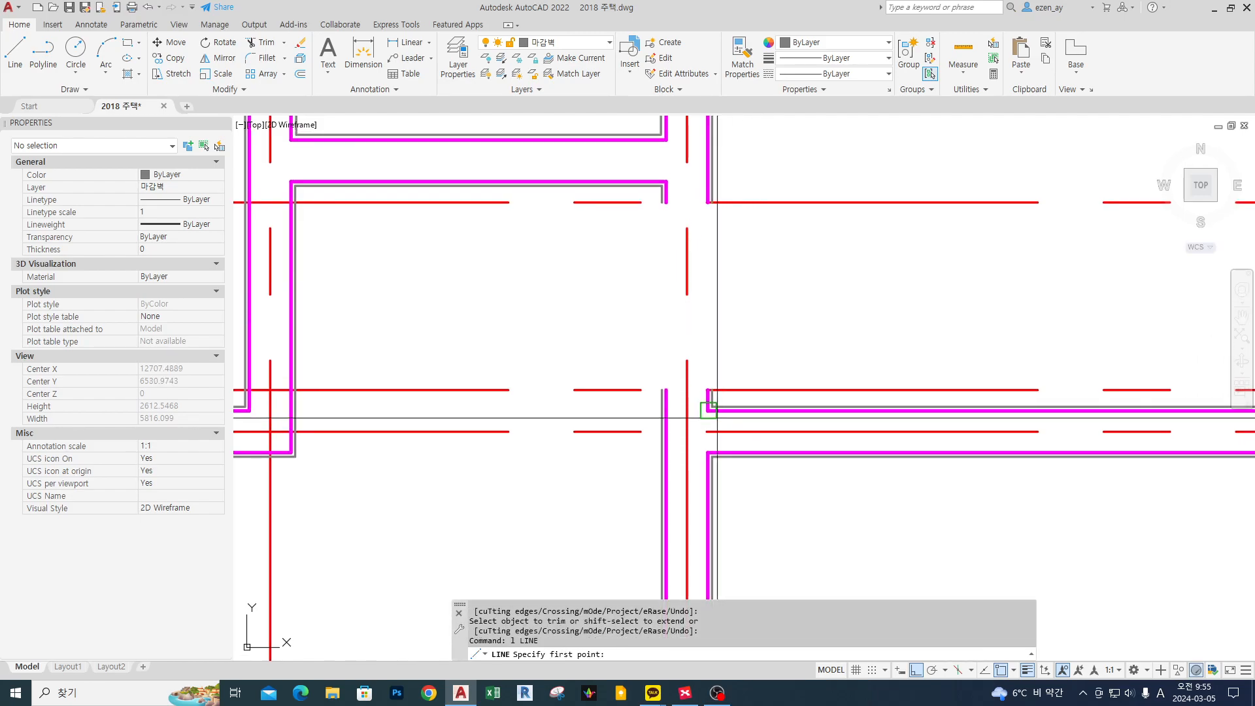
pyautogui.scroll(4, 713, 406)
pyautogui.click(663, 373)
pyautogui.click(780, 372)
pyautogui.press('space')
pyautogui.press('space')
pyautogui.click(663, 373)
pyautogui.click(674, 372)
pyautogui.press('space')
pyautogui.press('space')
pyautogui.click(790, 372)
pyautogui.click(781, 373)
pyautogui.press('space')
# Close the opening's upper wall end with a line across the vertical wall.
pyautogui.scroll(-4, 744, 418)
pyautogui.moveTo(737, 302); pyautogui.dragTo(731, 327, button='middle')
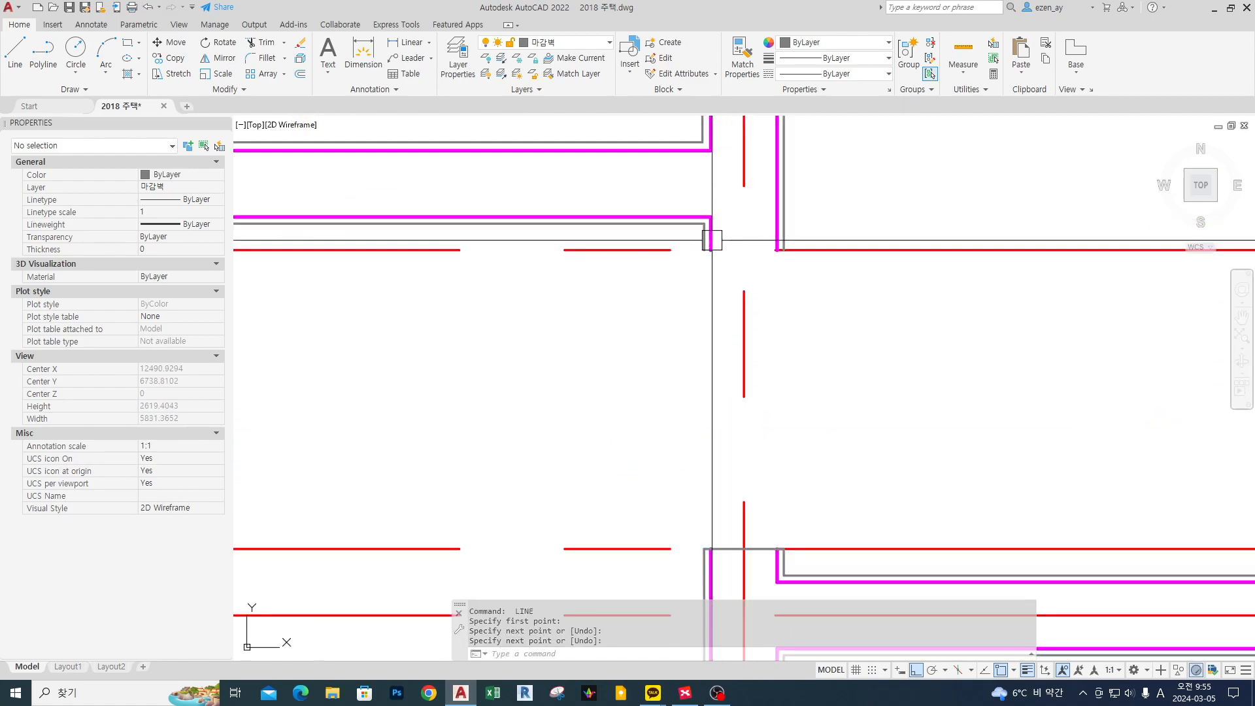
pyautogui.press('space')
pyautogui.scroll(3, 712, 240)
pyautogui.scroll(1, 720, 253)
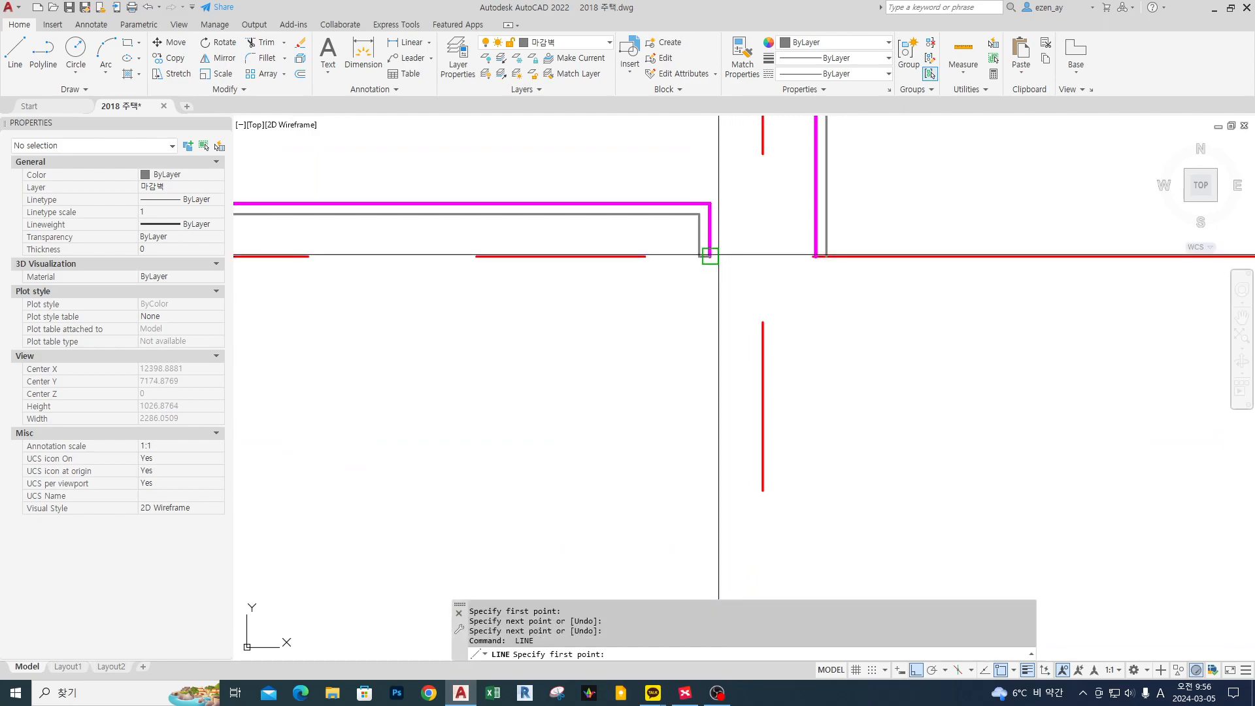
pyautogui.click(816, 256)
pyautogui.press('space')
# Erase the two horizontal guide lines that mark the opening's upper and lower edges.
pyautogui.scroll(-4, 709, 268)
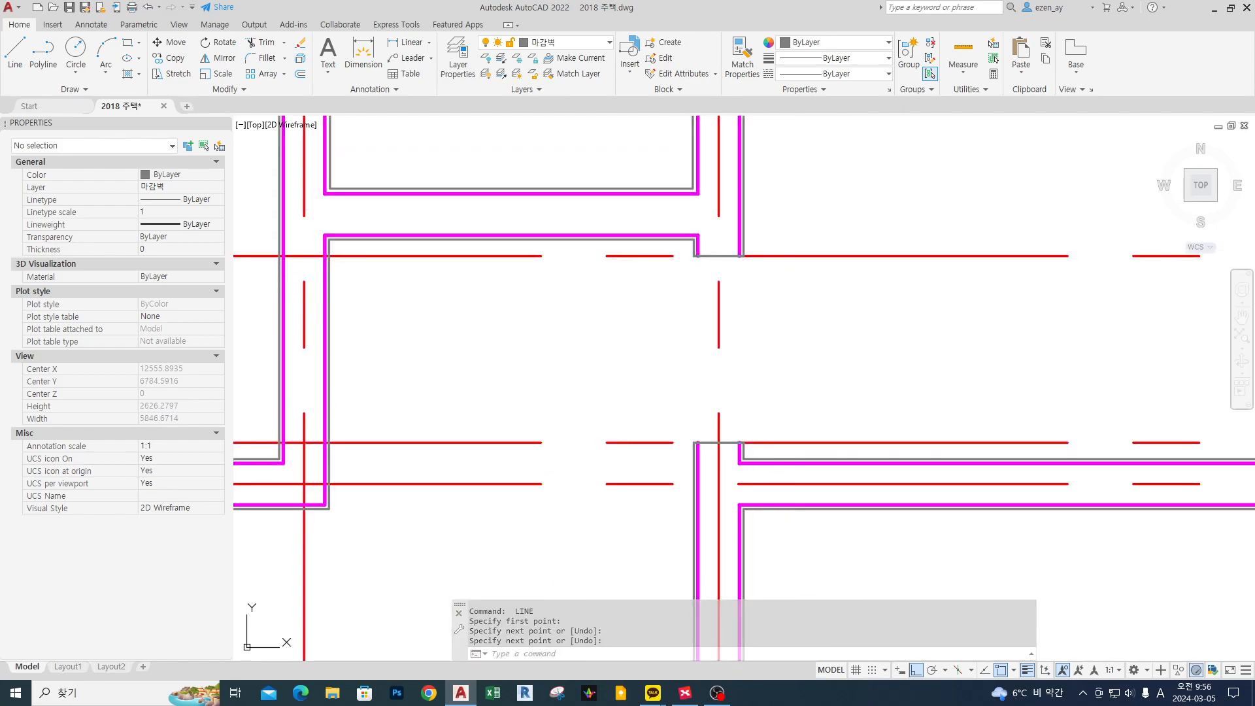
pyautogui.click(789, 438)
pyautogui.click(809, 252)
pyautogui.write('e')
pyautogui.press('space')
# Match the properties of the magenta wall line to the closing lines at both ends of the opening.
pyautogui.write('ma')
pyautogui.press('space')
pyautogui.scroll(2, 673, 225)
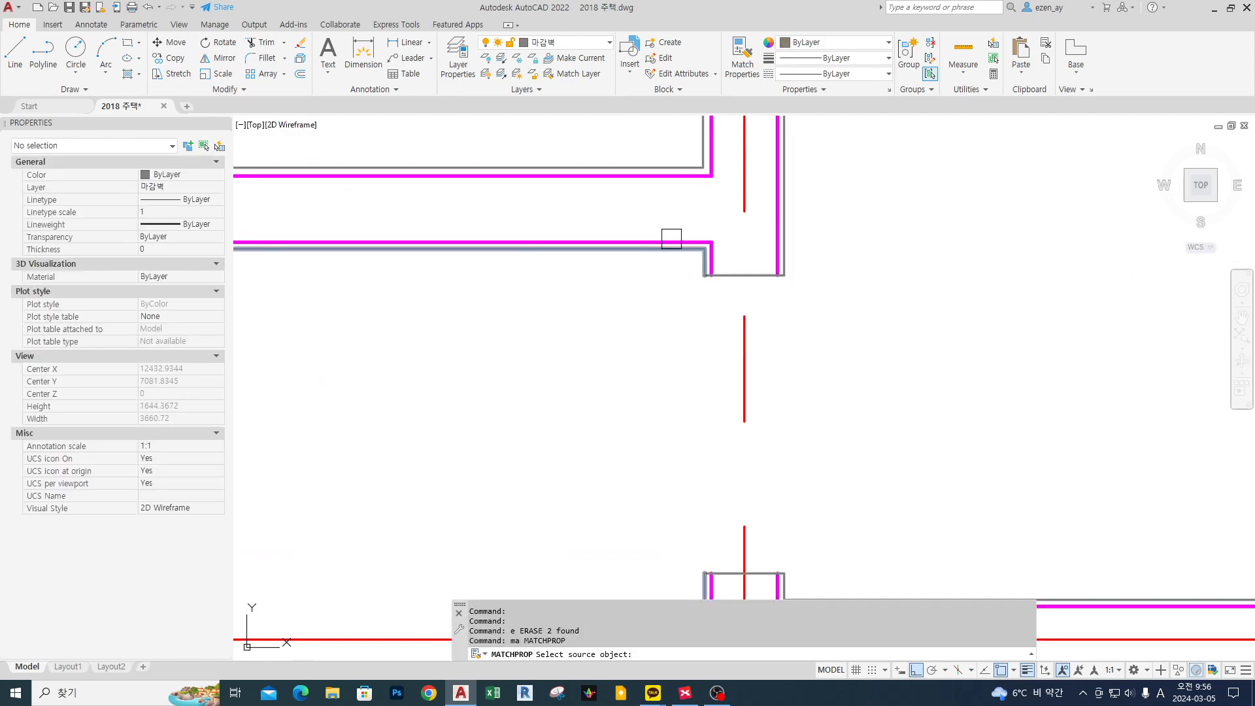
pyautogui.click(672, 240)
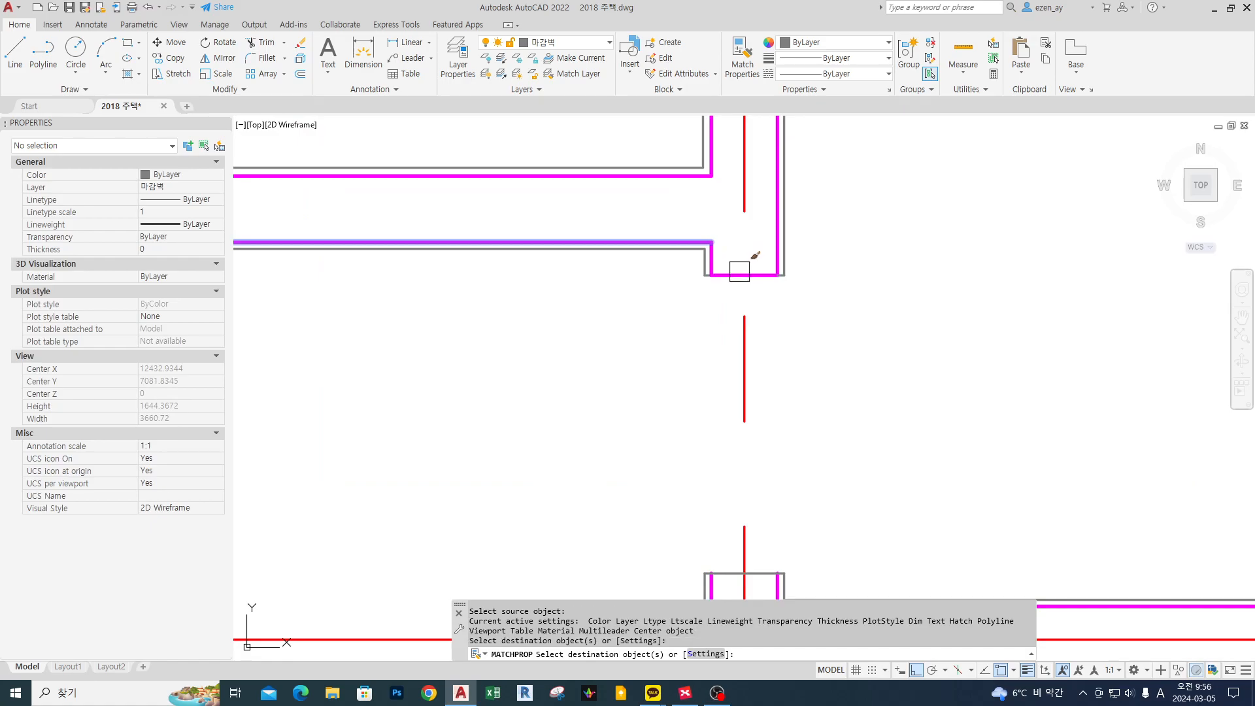
pyautogui.scroll(-1, 744, 364)
pyautogui.scroll(1, 753, 500)
pyautogui.click(750, 493)
pyautogui.press('space')
pyautogui.scroll(-2, 743, 335)
pyautogui.moveTo(812, 343); pyautogui.dragTo(787, 349, button='middle')
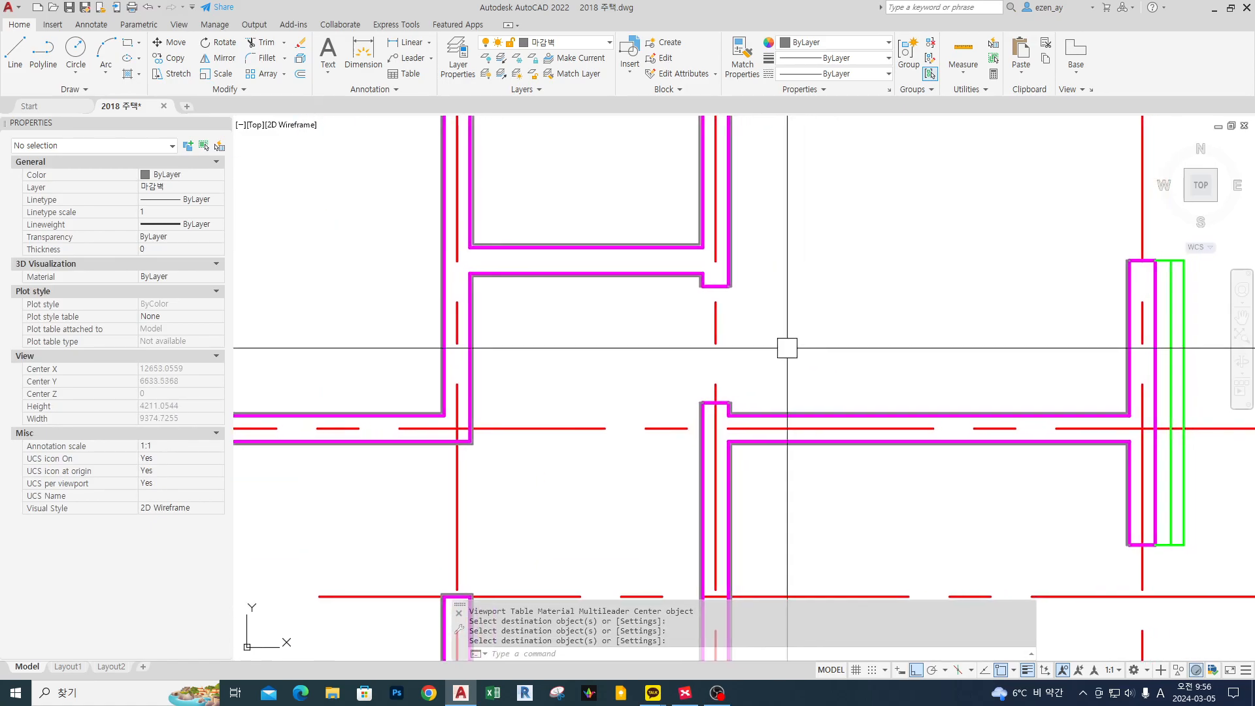
# Dimension the distance from the horizontal centerline to the opening's lower edge, and the opening between its two wall ends.
pyautogui.scroll(2, 771, 340)
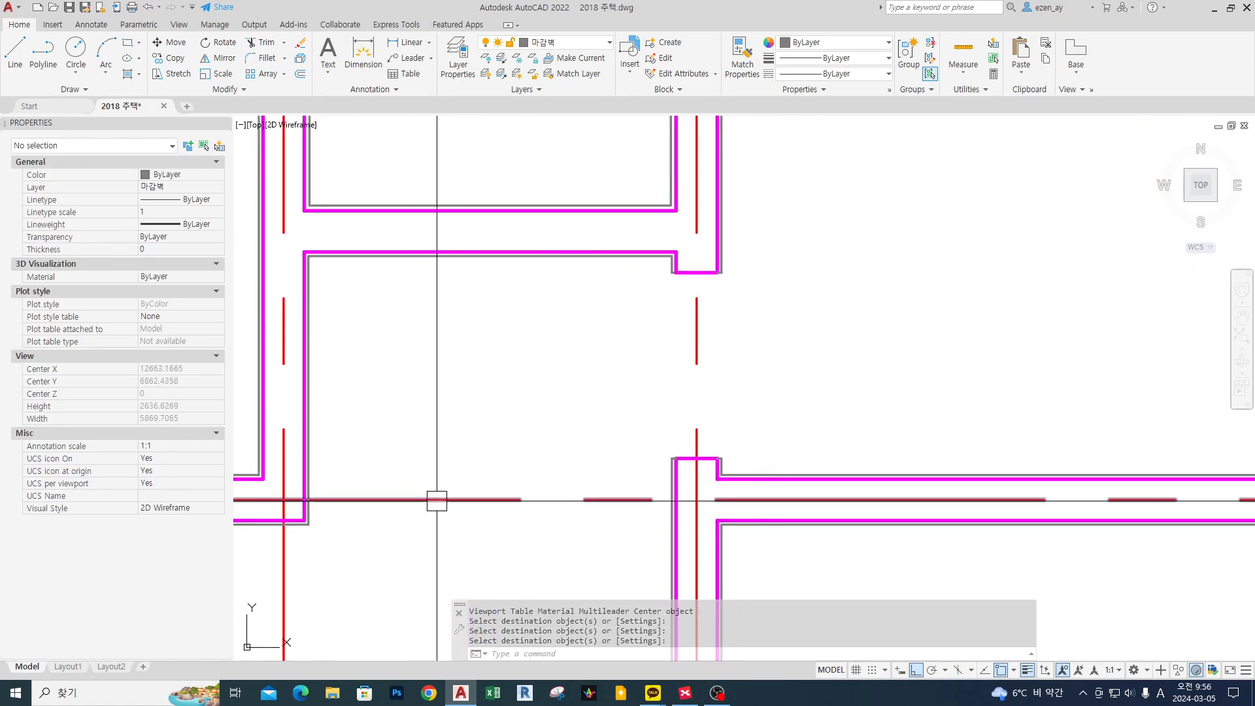
pyautogui.write('dim')
pyautogui.press('Return')
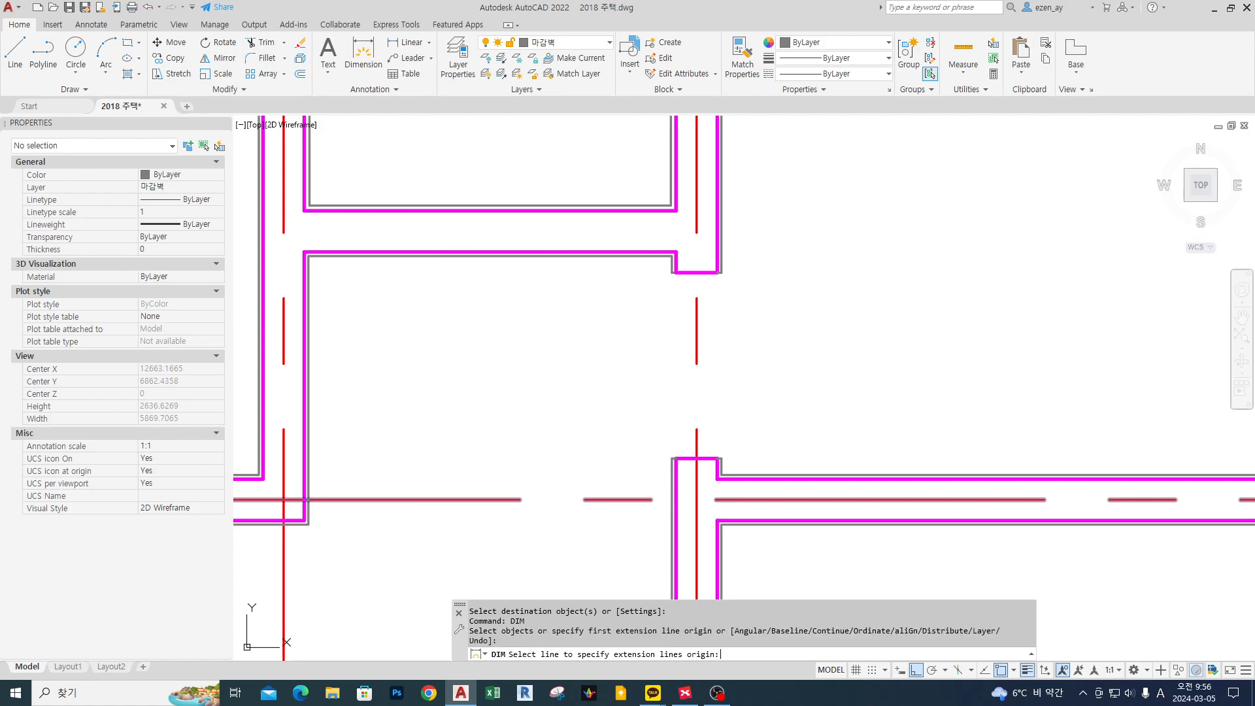
pyautogui.click(675, 500)
pyautogui.click(672, 458)
pyautogui.click(596, 450)
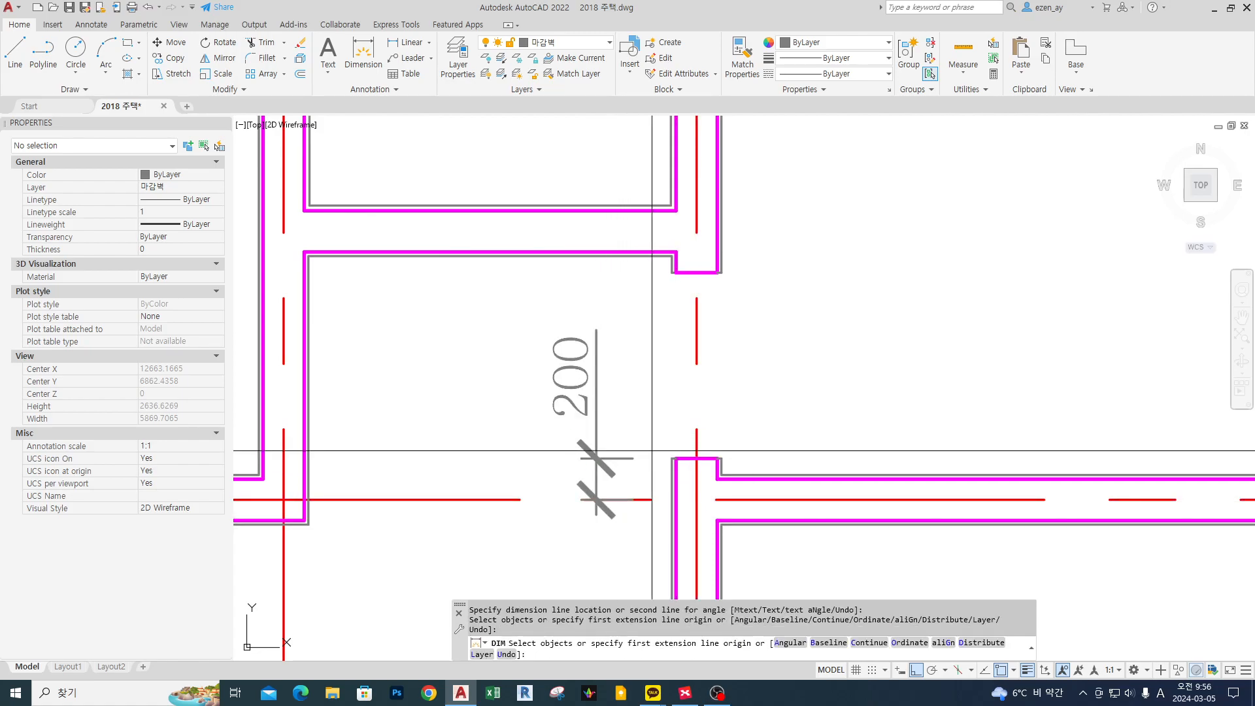
pyautogui.click(672, 458)
pyautogui.click(676, 272)
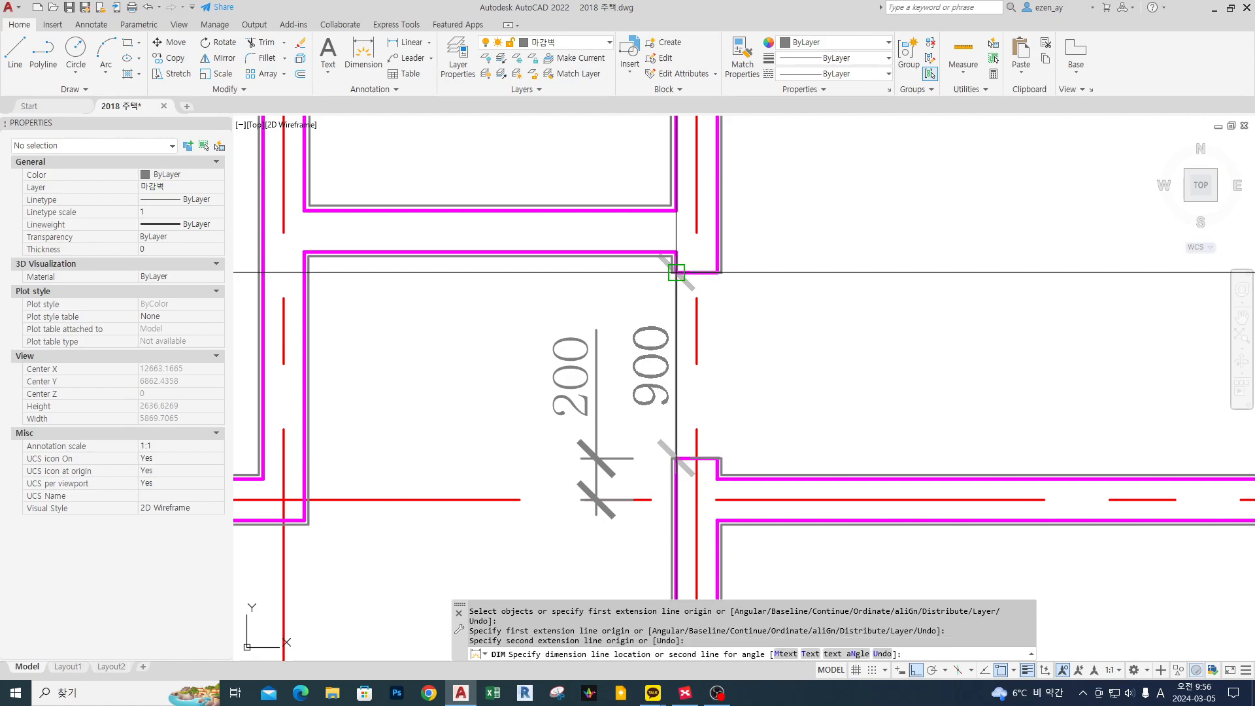
pyautogui.press('Escape')
# Move the text of the lower dimension down, clear of the opening dimension's text.
pyautogui.click(573, 420)
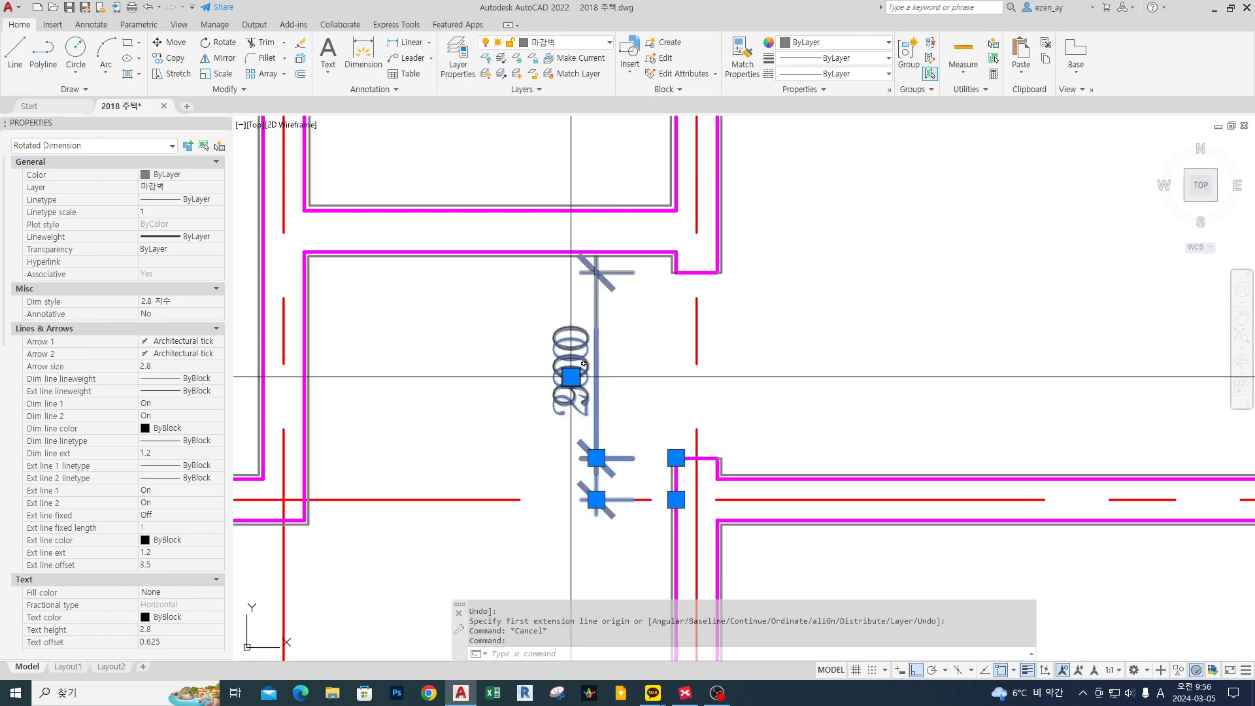
pyautogui.click(571, 377)
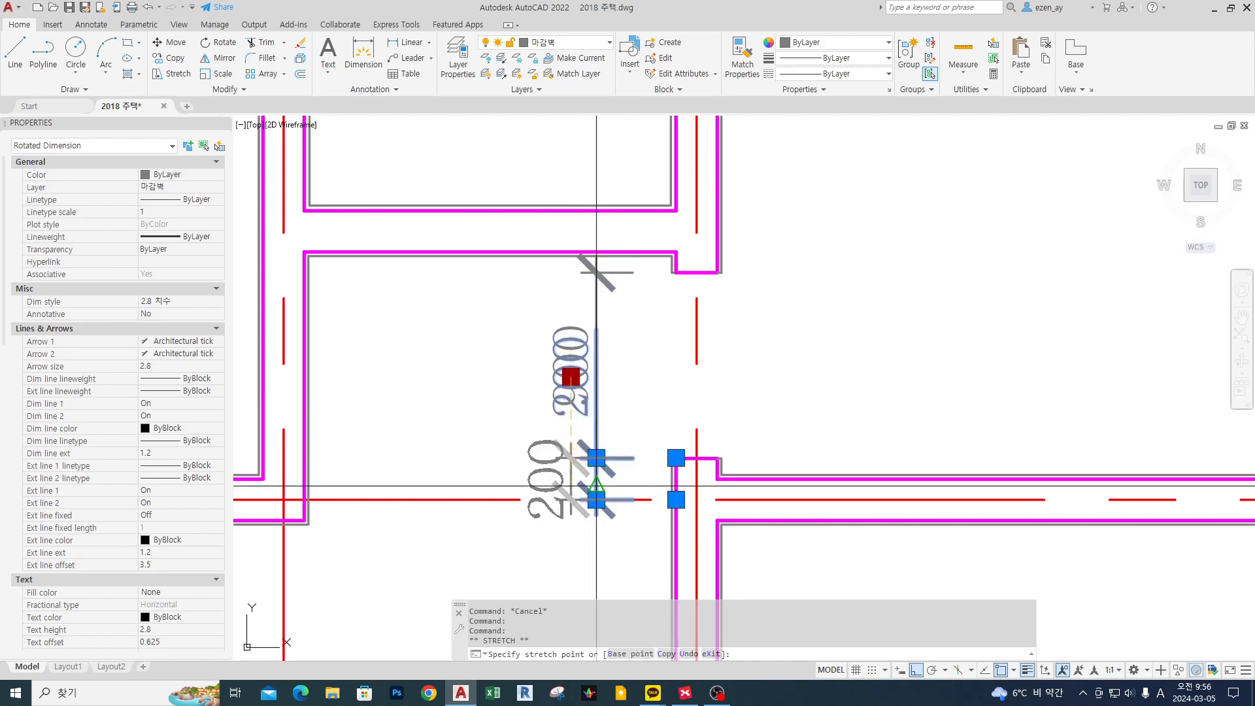
pyautogui.click(596, 485)
pyautogui.press('Escape')
pyautogui.press('Escape')
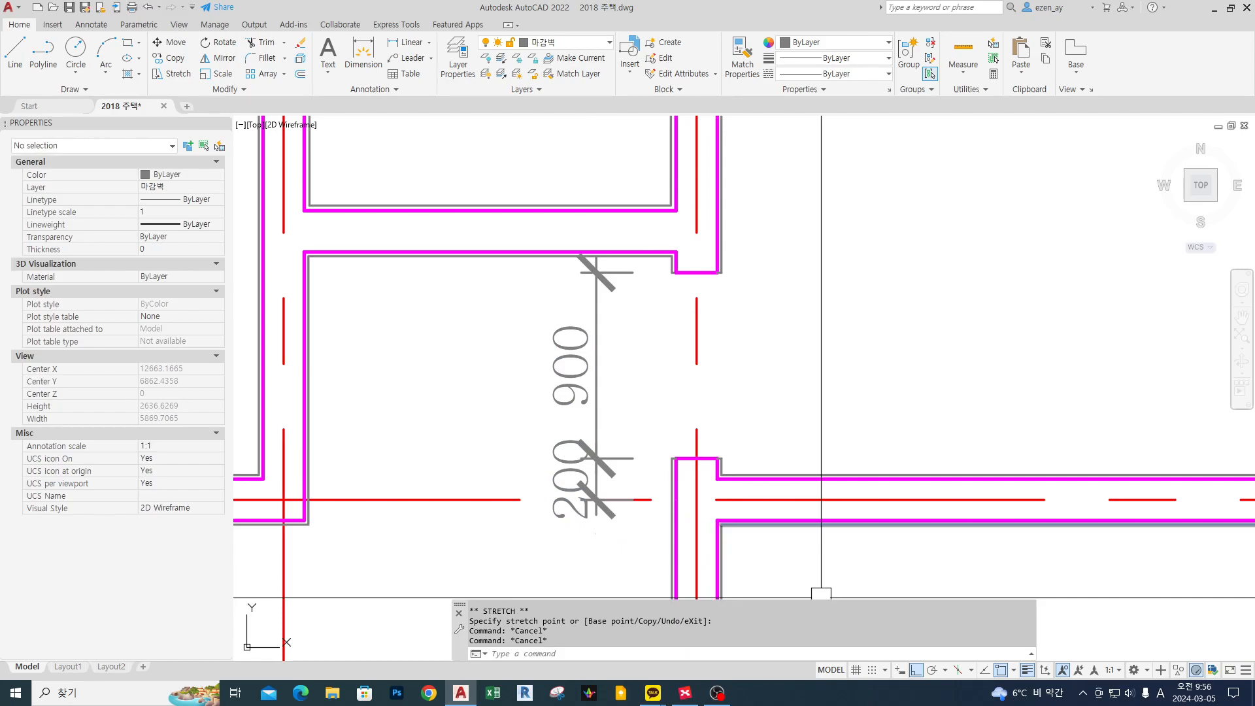
pyautogui.moveTo(601, 538); pyautogui.dragTo(615, 527)
pyautogui.moveTo(615, 377); pyautogui.dragTo(588, 325)
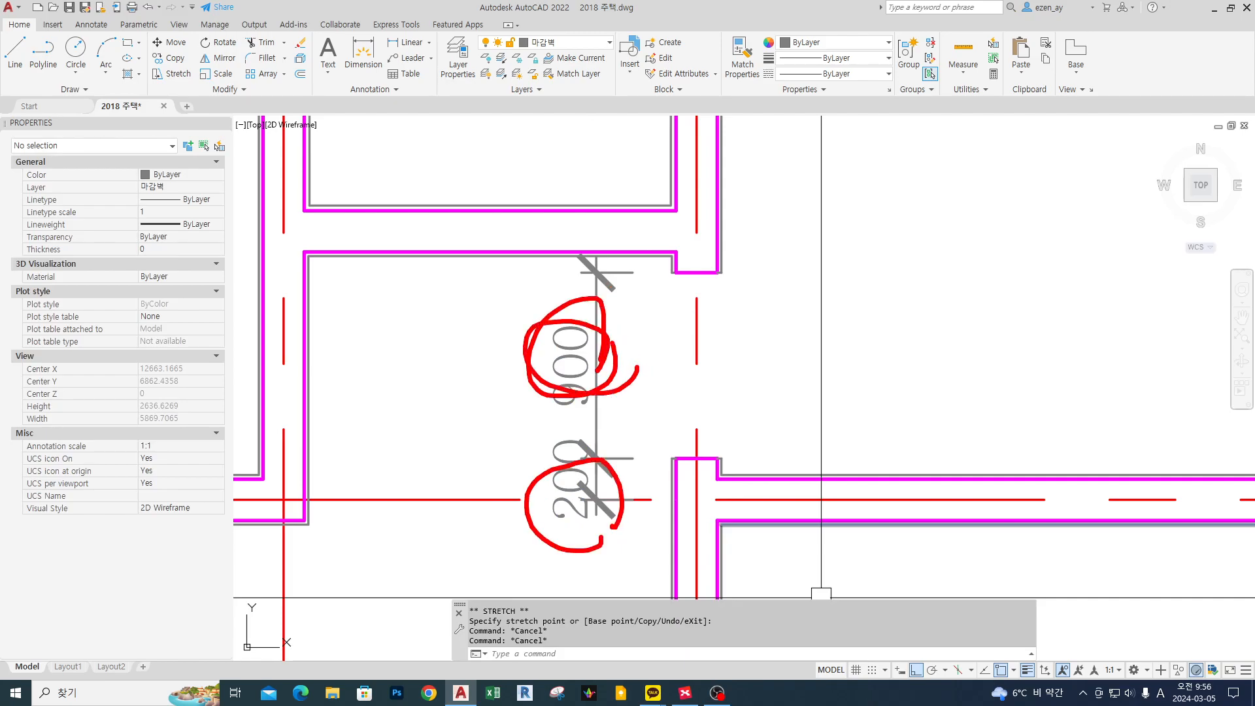
pyautogui.press('Escape')
pyautogui.keyDown('shift'); pyautogui.moveTo(661, 459); pyautogui.dragTo(765, 458); pyautogui.keyUp('shift')
pyautogui.keyDown('shift'); pyautogui.moveTo(652, 272); pyautogui.dragTo(773, 273); pyautogui.keyUp('shift')
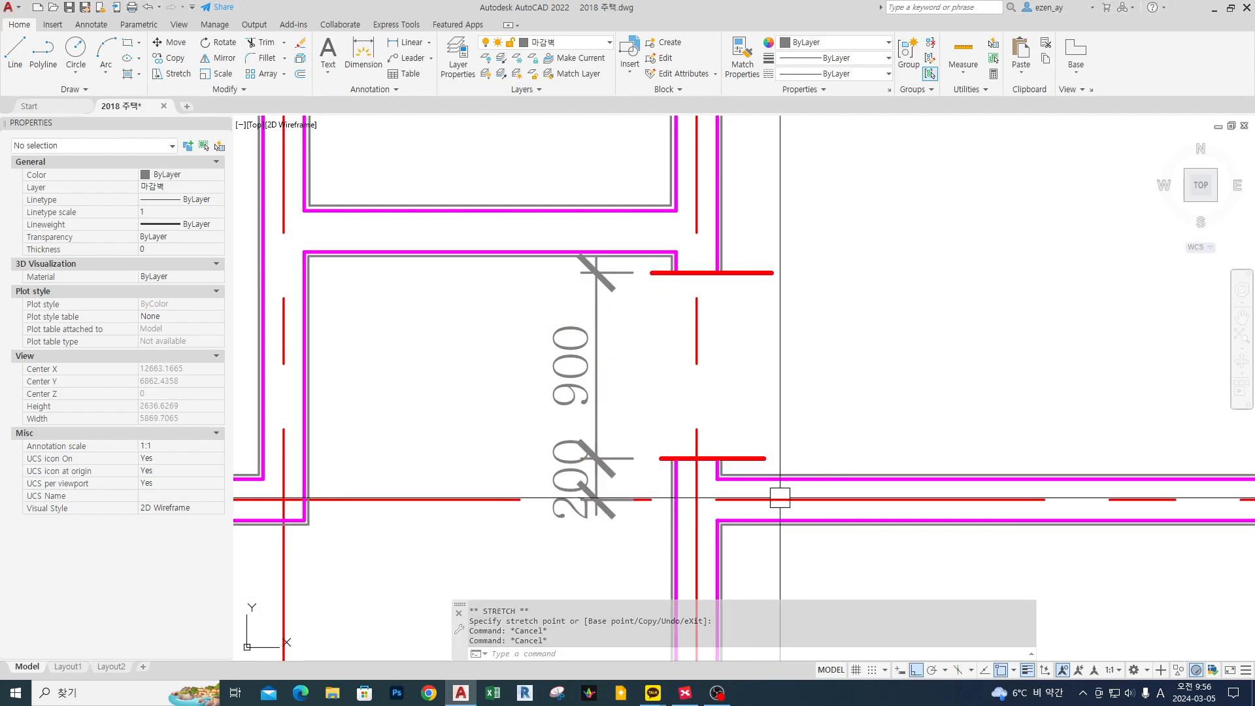
pyautogui.keyDown('shift'); pyautogui.moveTo(808, 418); pyautogui.dragTo(892, 373); pyautogui.keyUp('shift')
pyautogui.press('Escape')
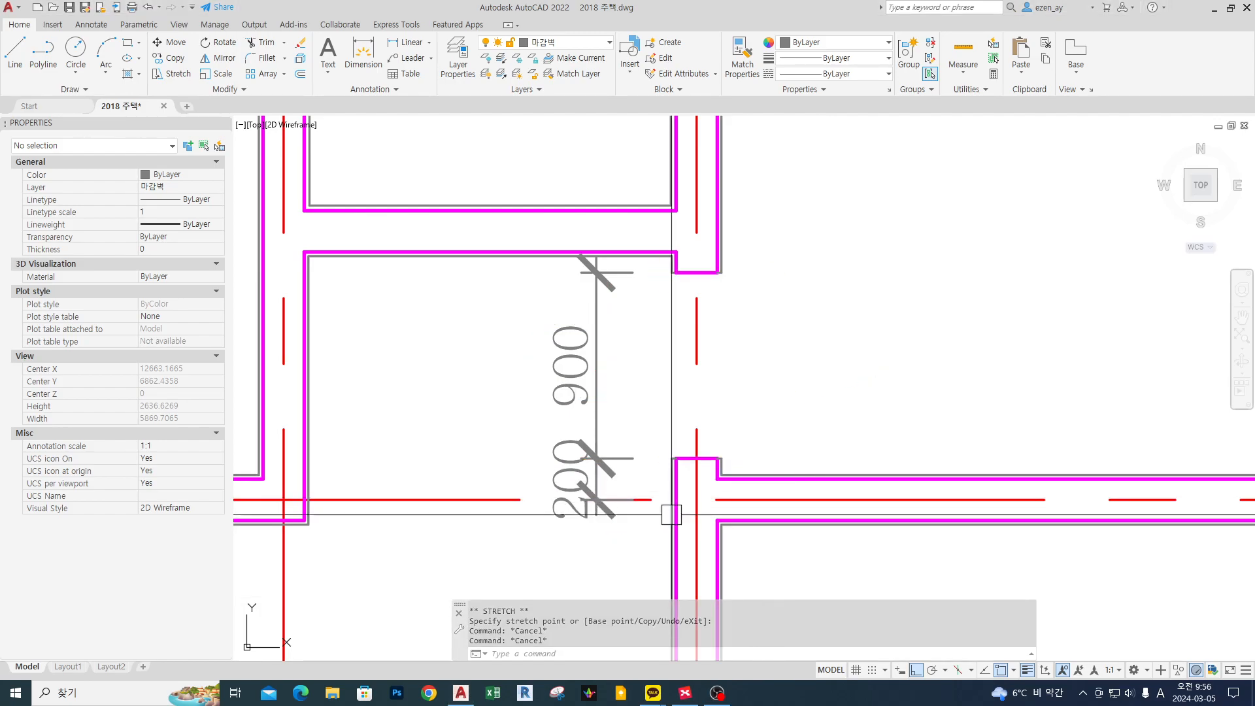
# Delete the dimension between the horizontal centerline and the opening's lower edge.
pyautogui.click(592, 491)
pyautogui.press('Delete')
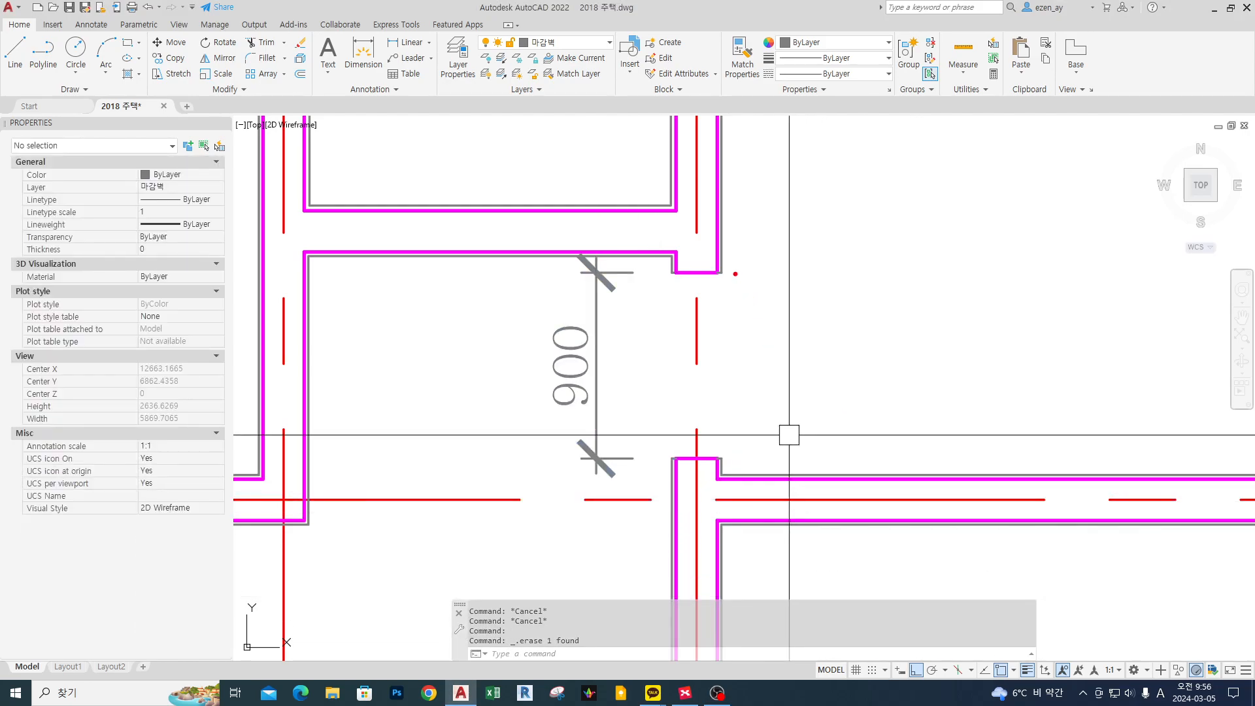
pyautogui.moveTo(735, 274); pyautogui.dragTo(734, 443)
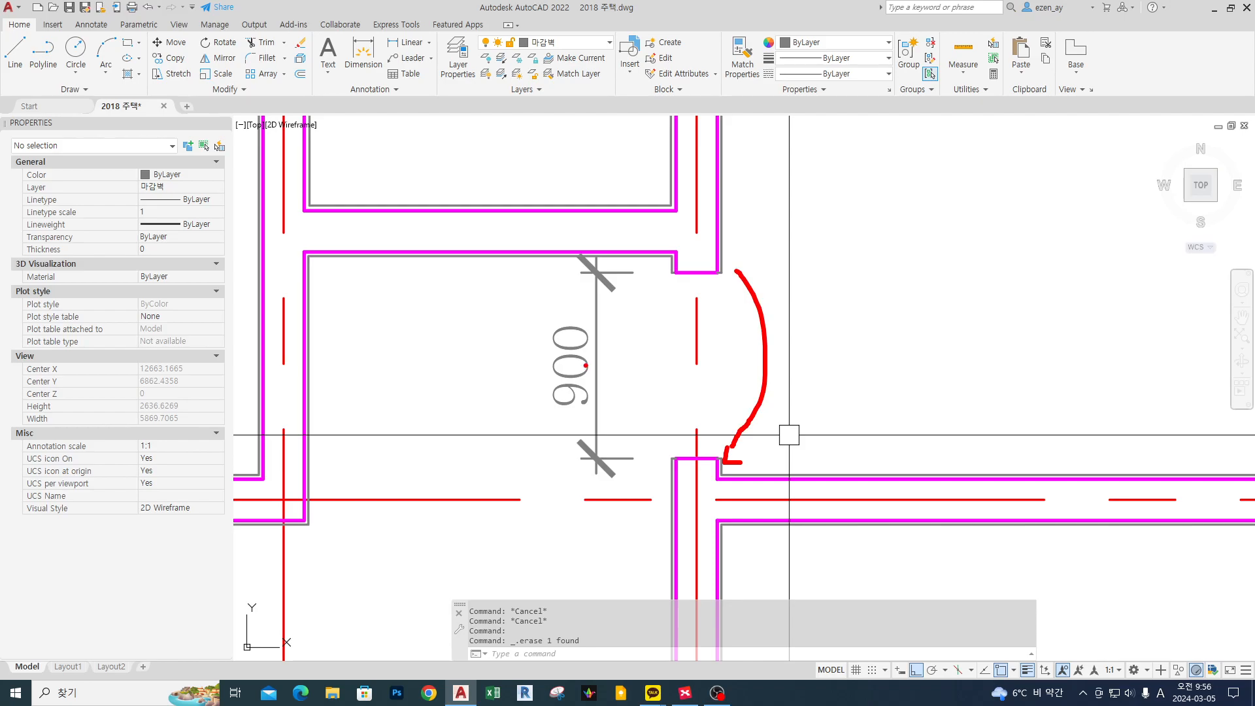
pyautogui.moveTo(863, 283); pyautogui.dragTo(776, 320)
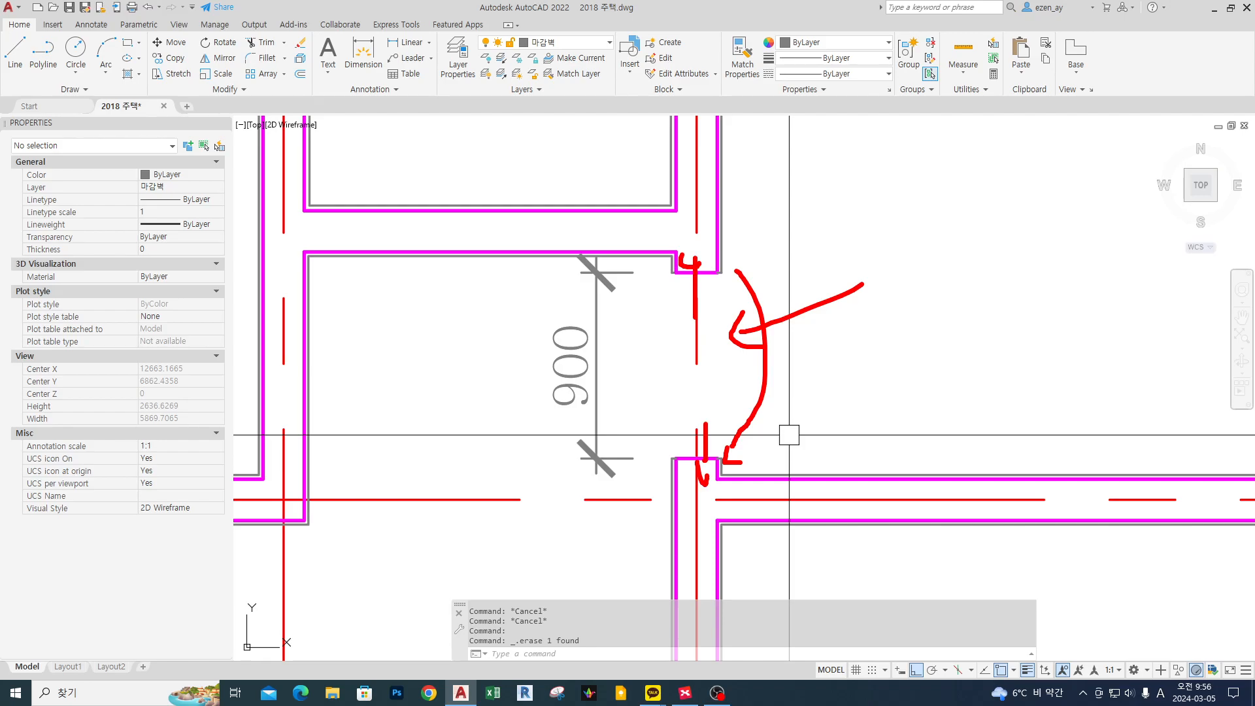
pyautogui.press('Escape')
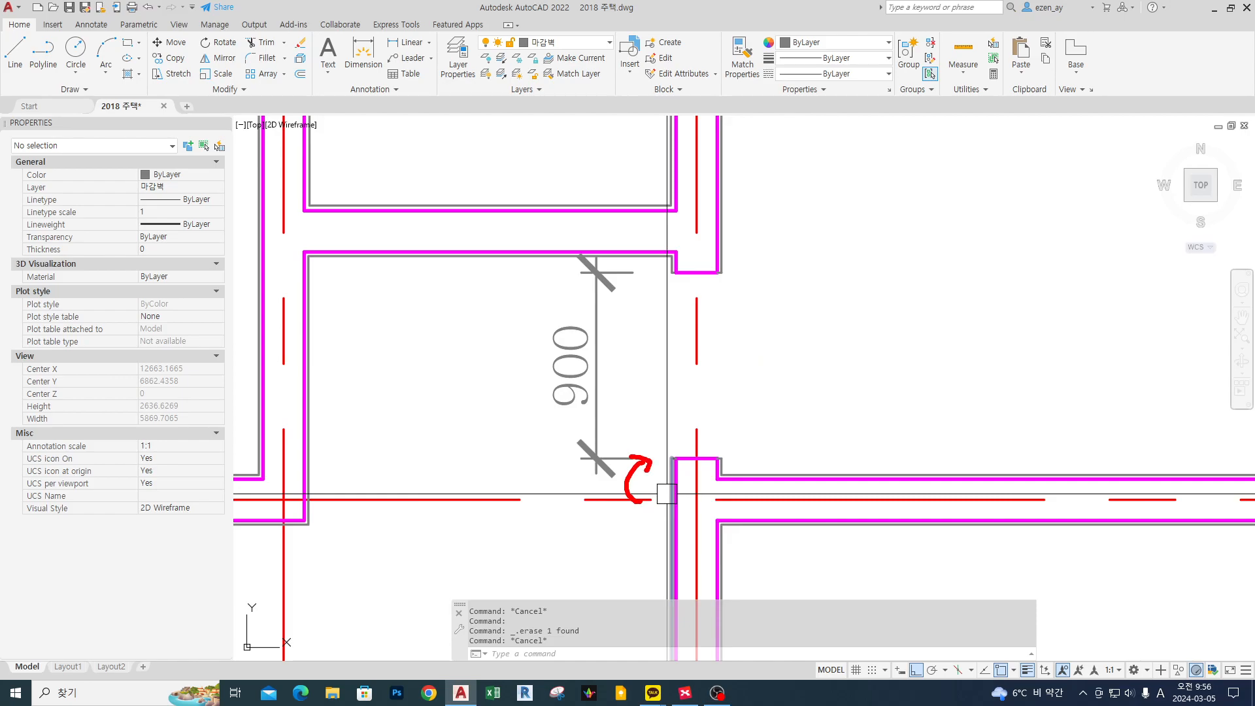
pyautogui.press('Escape')
pyautogui.hotkey('ctrl', '2')
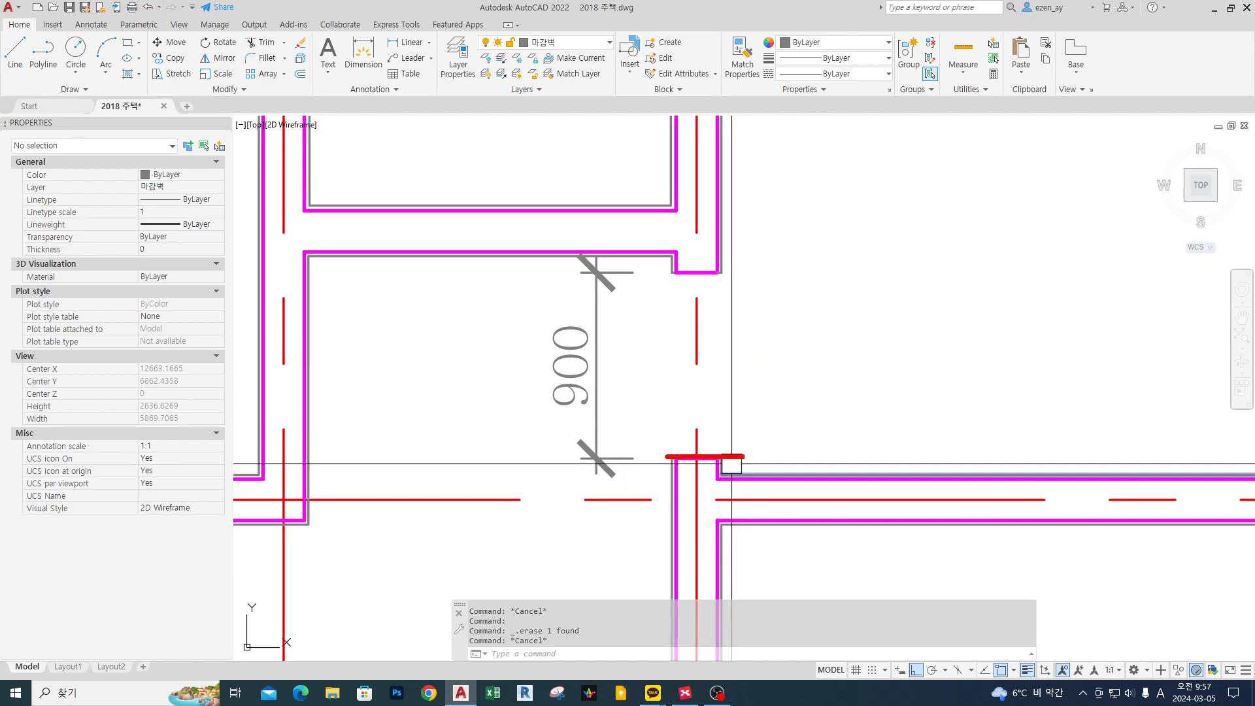
pyautogui.press('Escape')
# Erase the 900 dimension beside the door opening.
pyautogui.scroll(-4, 739, 357)
pyautogui.click(684, 373)
pyautogui.write('e')
pyautogui.press('space')
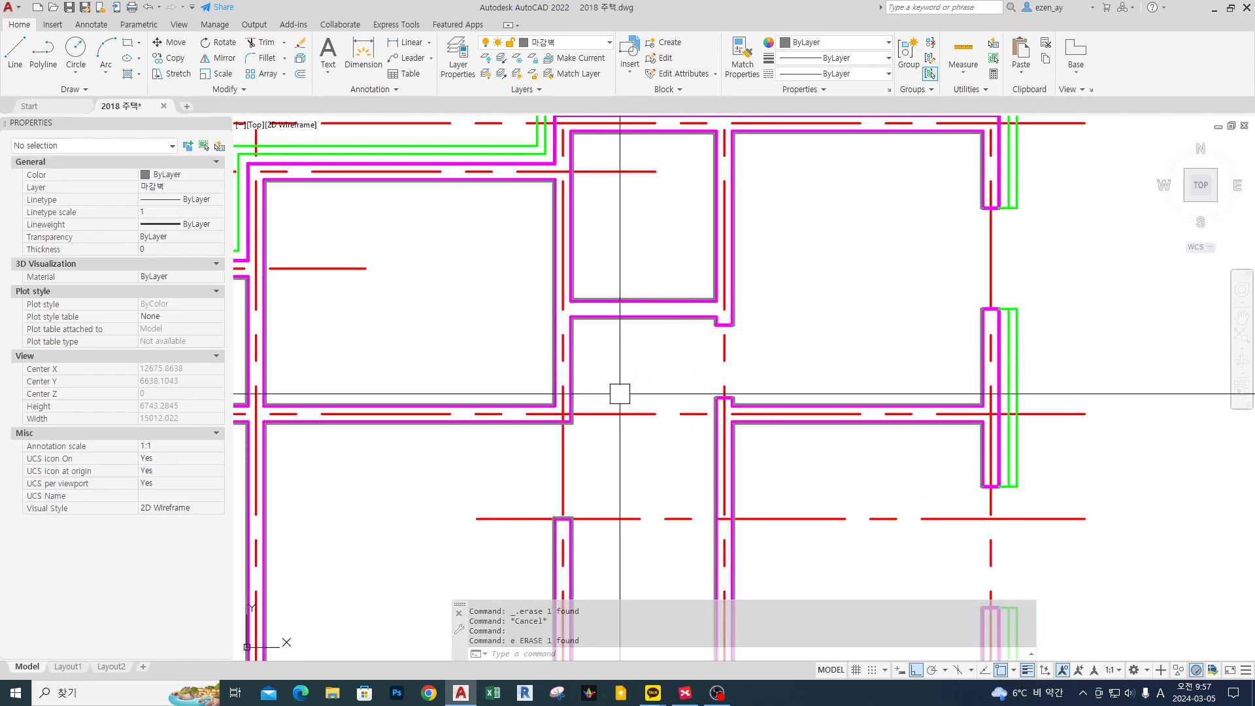
# Draw a vertical line across the horizontal wall beneath the small upper room, near the wall's west end.
pyautogui.write('l')
pyautogui.press('space')
pyautogui.scroll(2, 608, 260)
pyautogui.click(587, 267)
pyautogui.click(587, 351)
pyautogui.press('space')
# Offset the vertical line 800 to the east along the wall.
pyautogui.write('o')
pyautogui.press('space')
pyautogui.write('80')
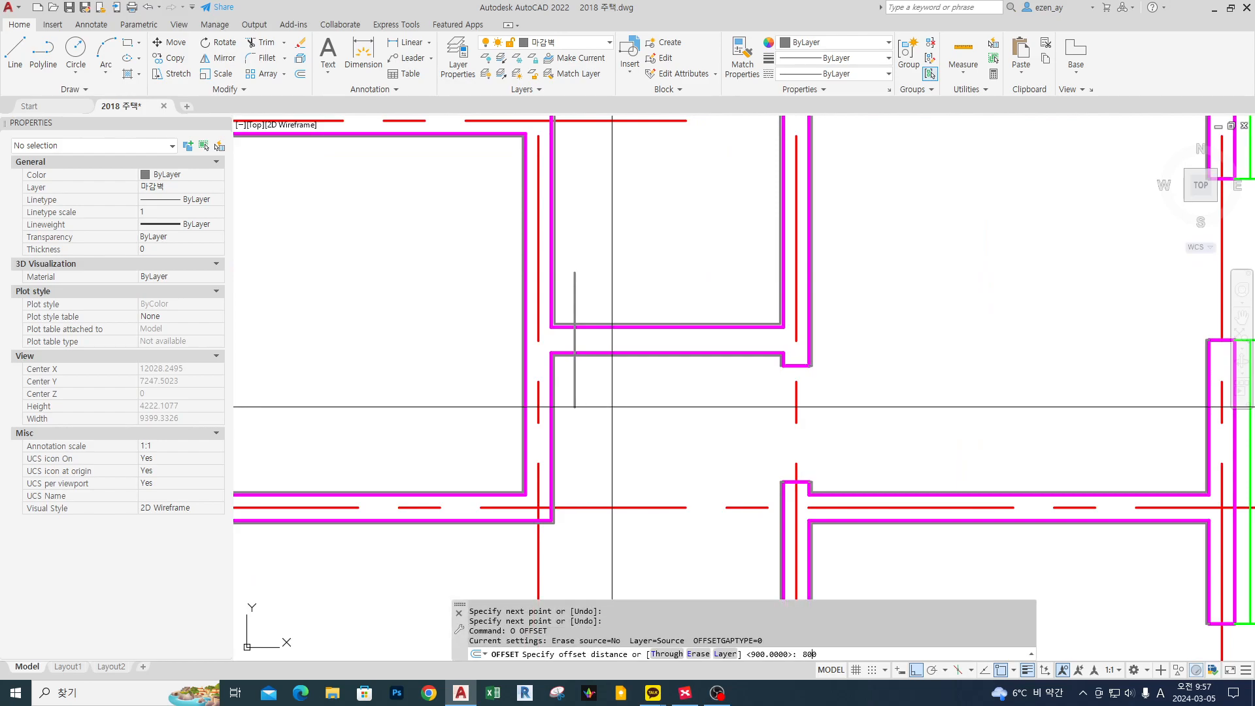
pyautogui.write('0')
pyautogui.press('space')
pyautogui.click(581, 399)
pyautogui.click(684, 405)
pyautogui.press('space')
# Erase the vertical line and its offset copy from the wall beneath the small upper room.
pyautogui.write('e')
pyautogui.press('space')
pyautogui.click(676, 392)
pyautogui.click(575, 388)
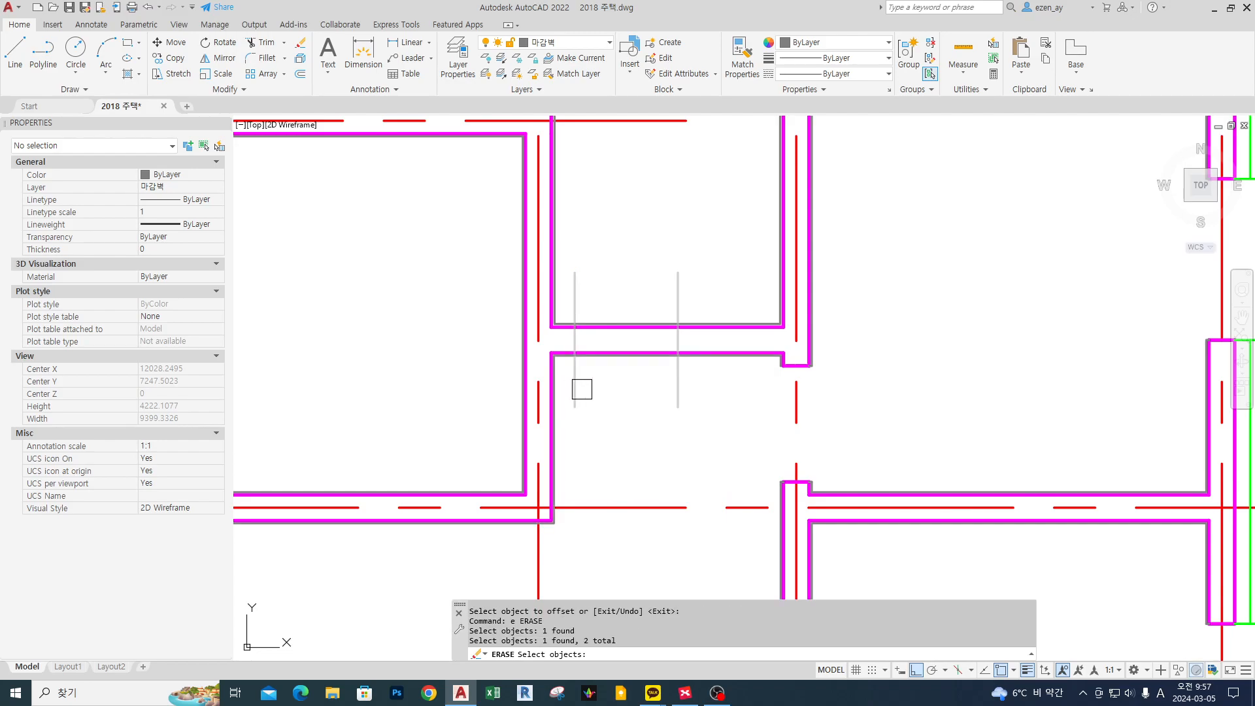
pyautogui.press('space')
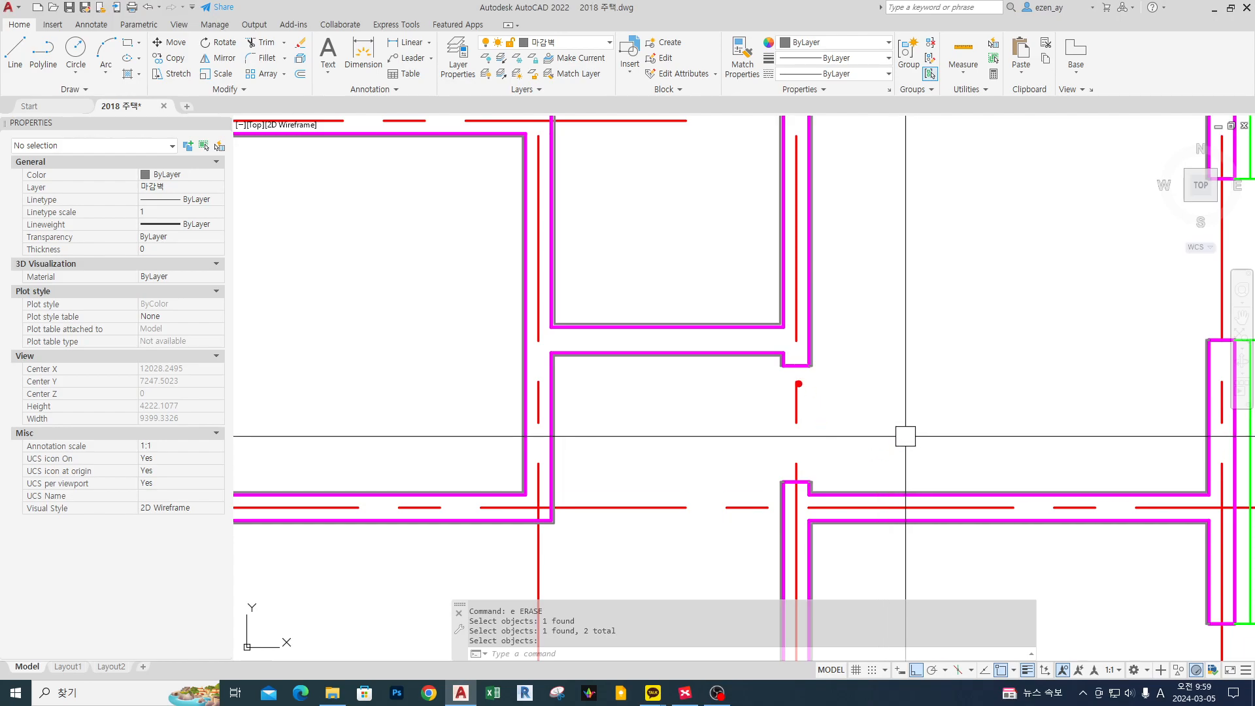
# Examine how the magenta wall lines and the gray finish lines close at the ends of the door opening.
pyautogui.keyDown('shift'); pyautogui.moveTo(781, 481); pyautogui.dragTo(832, 480); pyautogui.keyUp('shift')
pyautogui.press('Escape')
pyautogui.hotkey('ctrl', '2')
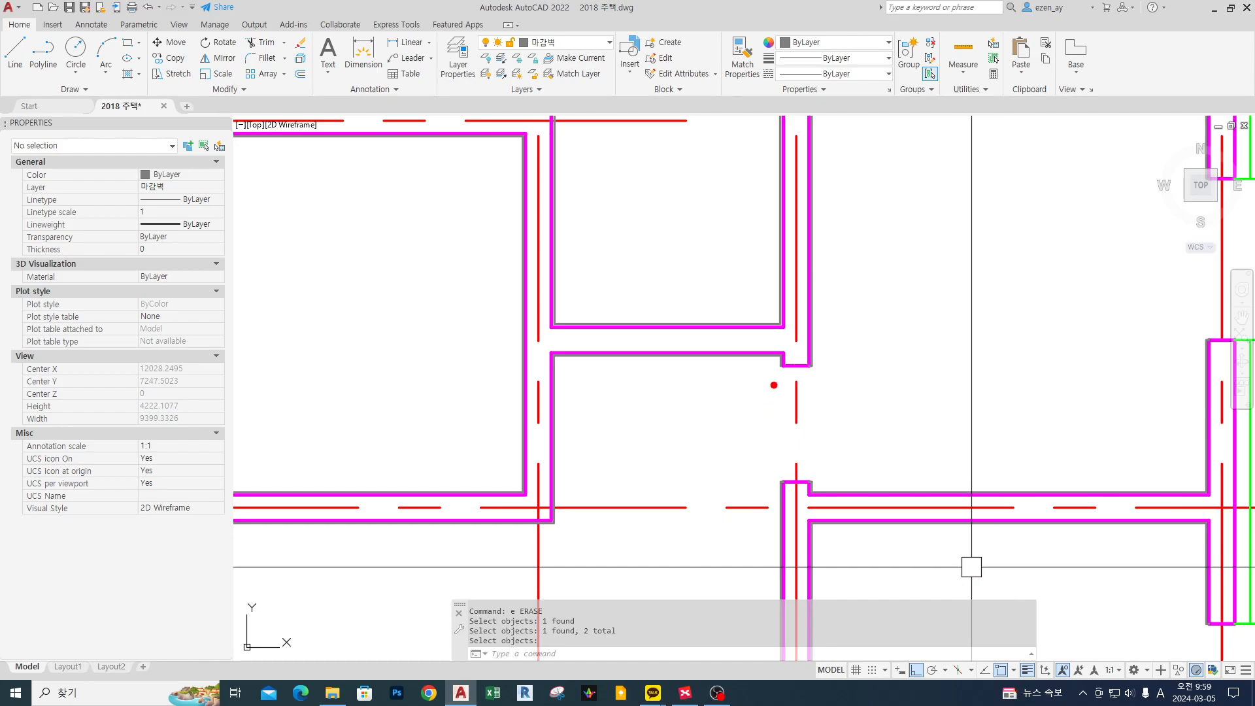
pyautogui.scroll(8, 798, 364)
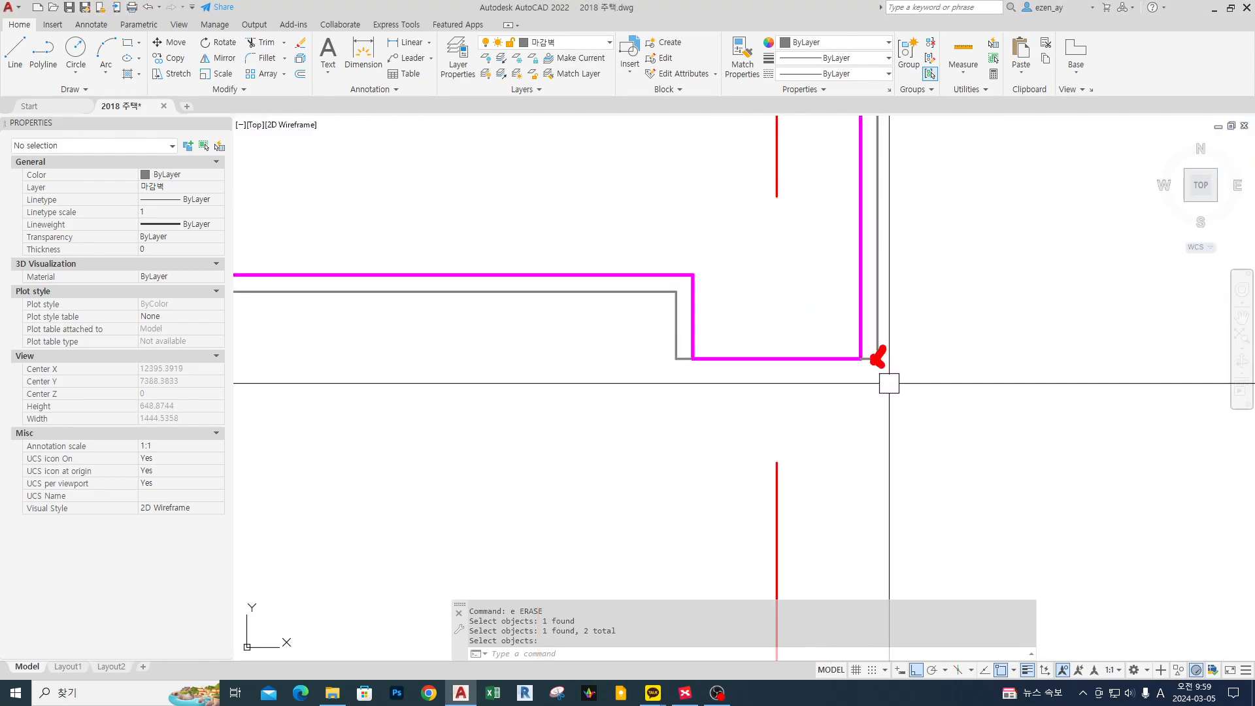
pyautogui.moveTo(694, 277)
pyautogui.mouseDown()
pyautogui.moveTo(853, 356)
pyautogui.moveTo(866, 250)
pyautogui.mouseUp()
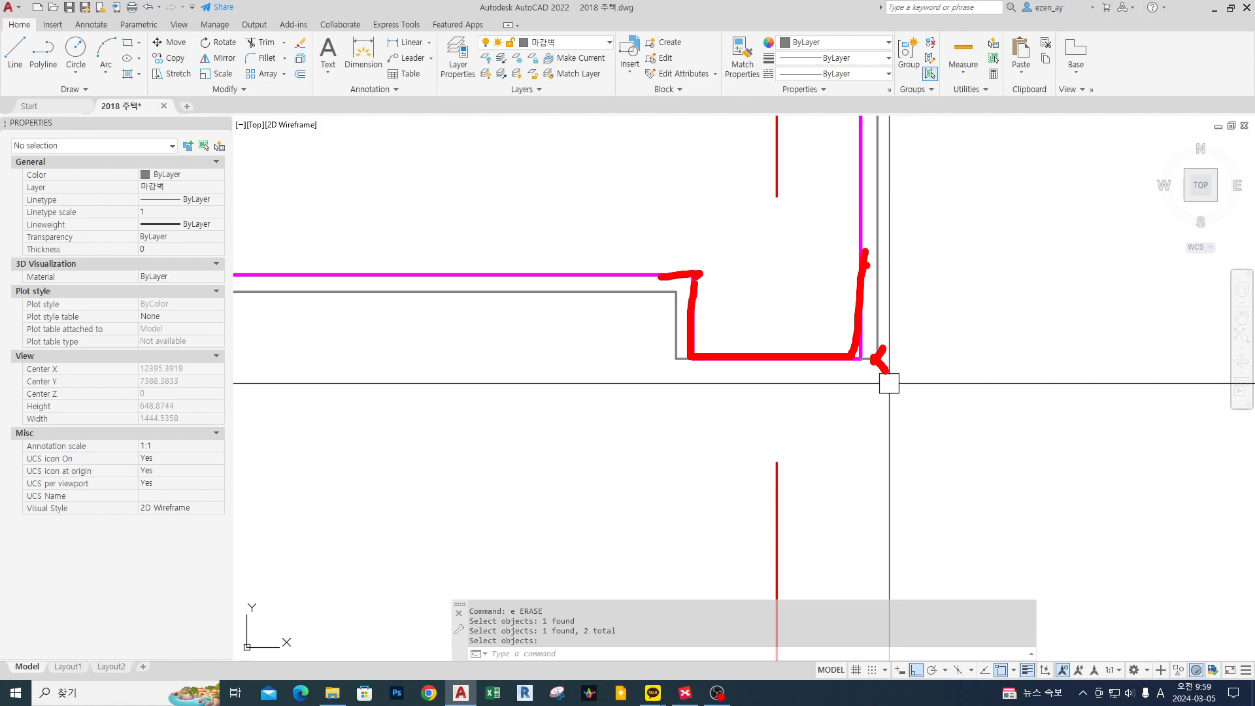
pyautogui.press('Escape')
pyautogui.hotkey('ctrl', '2')
pyautogui.moveTo(694, 366); pyautogui.dragTo(850, 364)
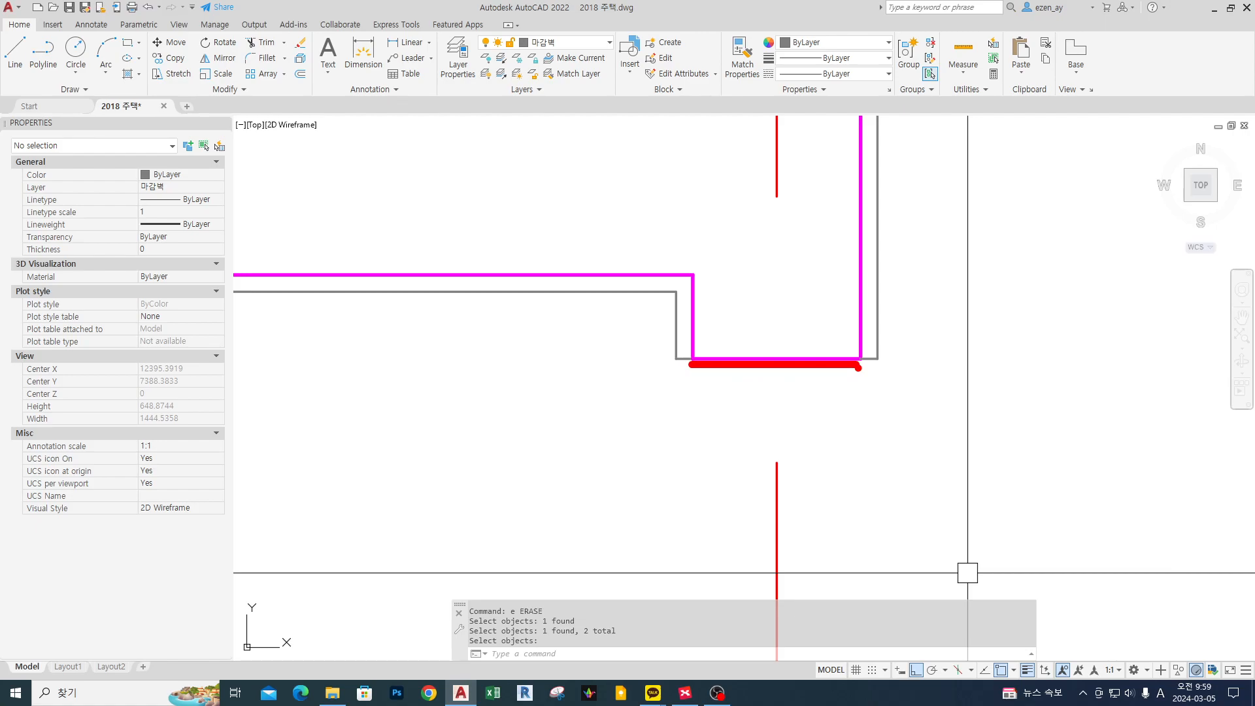
pyautogui.scroll(-12, 747, 367)
pyautogui.moveTo(687, 348); pyautogui.dragTo(684, 364, button='middle')
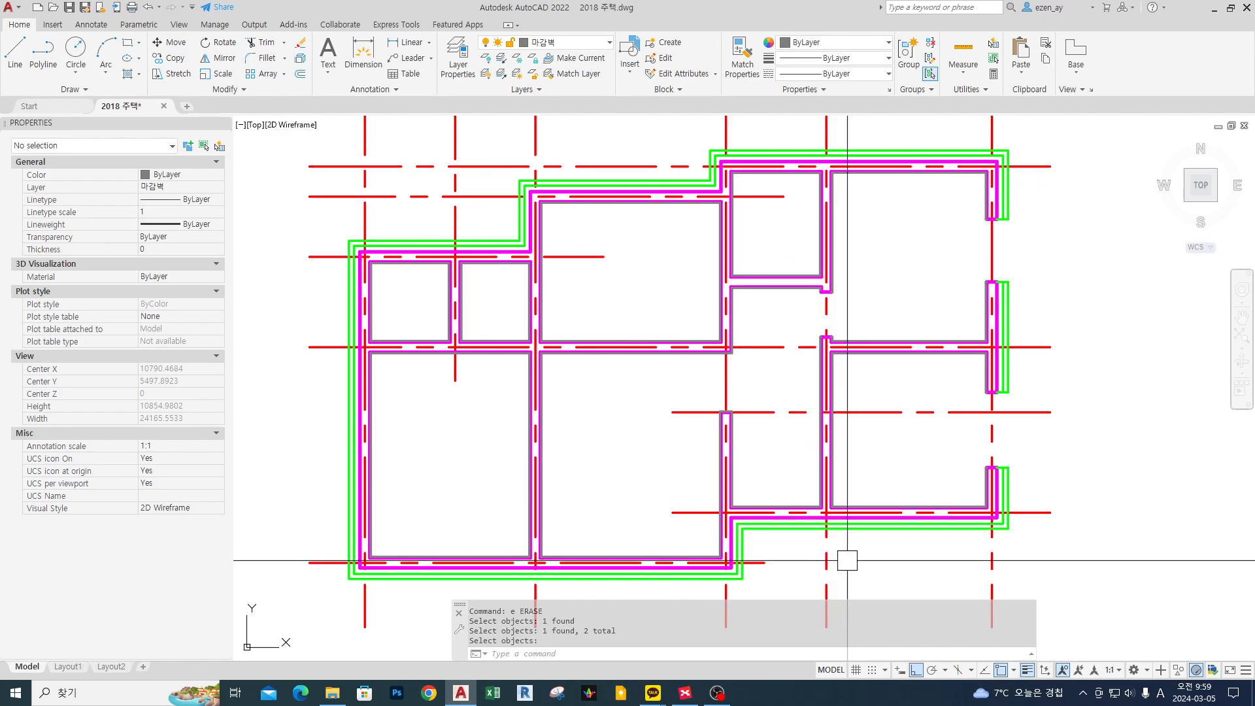
# Compare the closed wall end at the door opening with the wall end at the window opening in the exterior wall.
pyautogui.moveTo(1030, 293)
pyautogui.mouseDown()
pyautogui.moveTo(941, 239)
pyautogui.moveTo(1043, 256)
pyautogui.mouseUp()
pyautogui.moveTo(847, 345)
pyautogui.mouseDown()
pyautogui.moveTo(811, 281)
pyautogui.moveTo(849, 330)
pyautogui.mouseUp()
pyautogui.scroll(8, 830, 292)
pyautogui.hotkey('ctrl', '2')
pyautogui.keyDown('ctrl'); pyautogui.moveTo(637, 417); pyautogui.dragTo(794, 369); pyautogui.keyUp('ctrl')
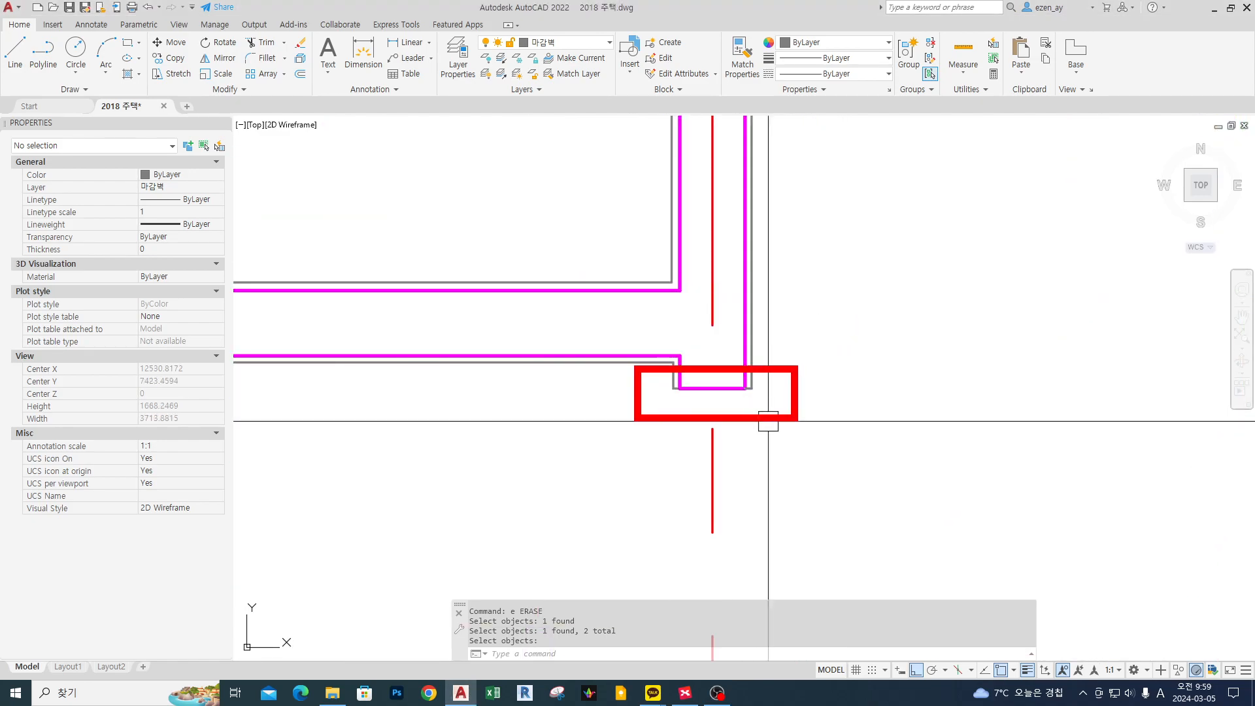
pyautogui.press('Escape')
pyautogui.scroll(-8, 768, 421)
pyautogui.scroll(6, 915, 274)
pyautogui.moveTo(898, 349)
pyautogui.mouseDown()
pyautogui.moveTo(863, 361)
pyautogui.moveTo(784, 272)
pyautogui.moveTo(919, 323)
pyautogui.mouseUp()
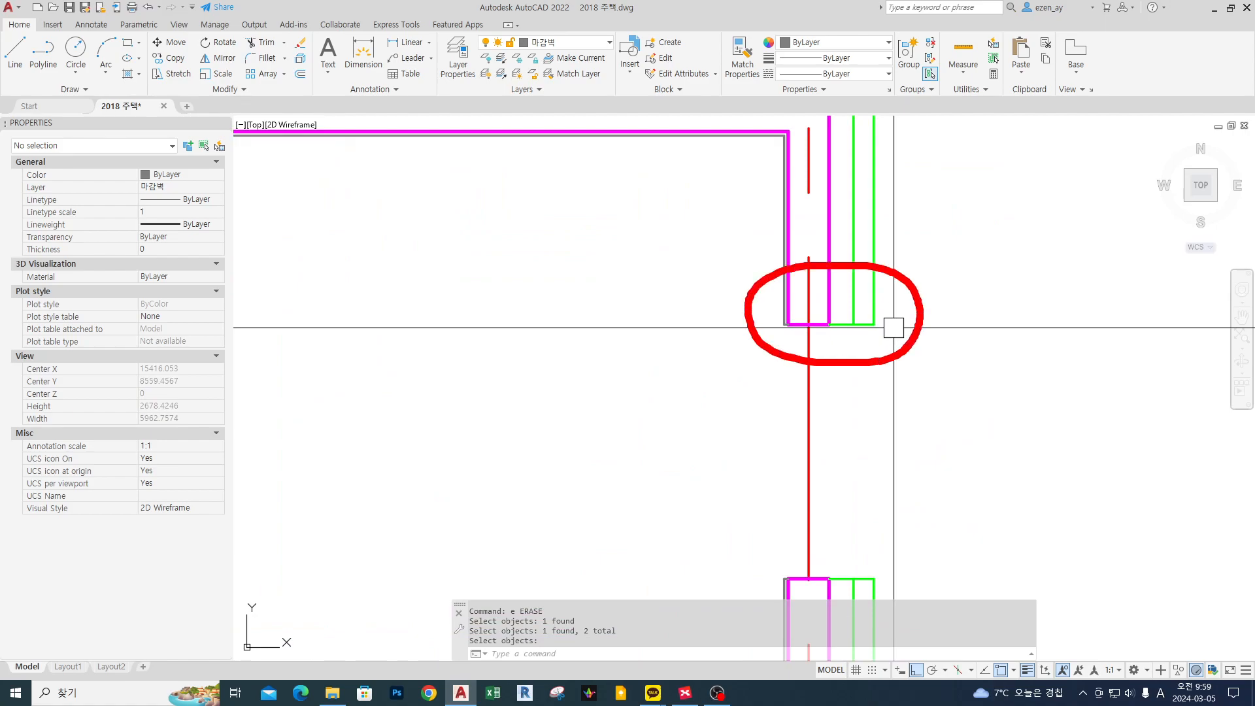
pyautogui.moveTo(725, 248); pyautogui.dragTo(772, 264)
pyautogui.press('Escape')
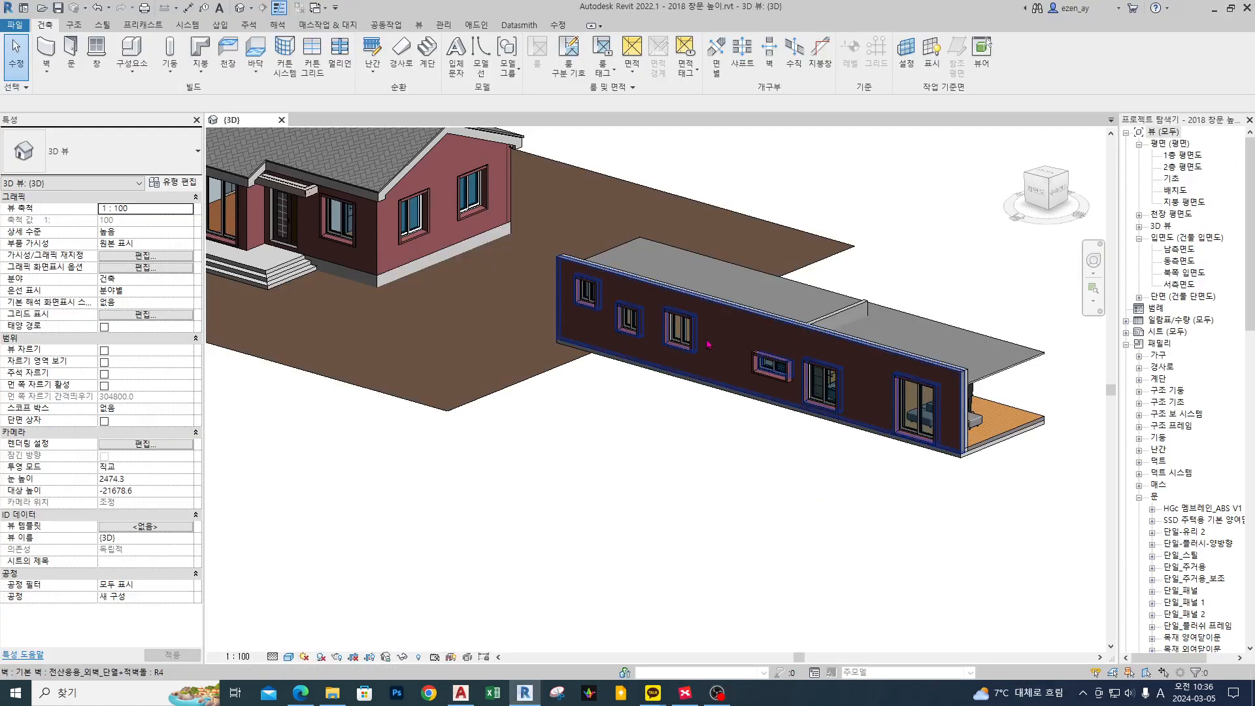
# Switch to the Revit model 2018 창문 높이 and inspect the long brick wall's windows in 3D and from the front.
pyautogui.scroll(4, 891, 480)
pyautogui.moveTo(1059, 461); pyautogui.dragTo(890, 390, button='middle')
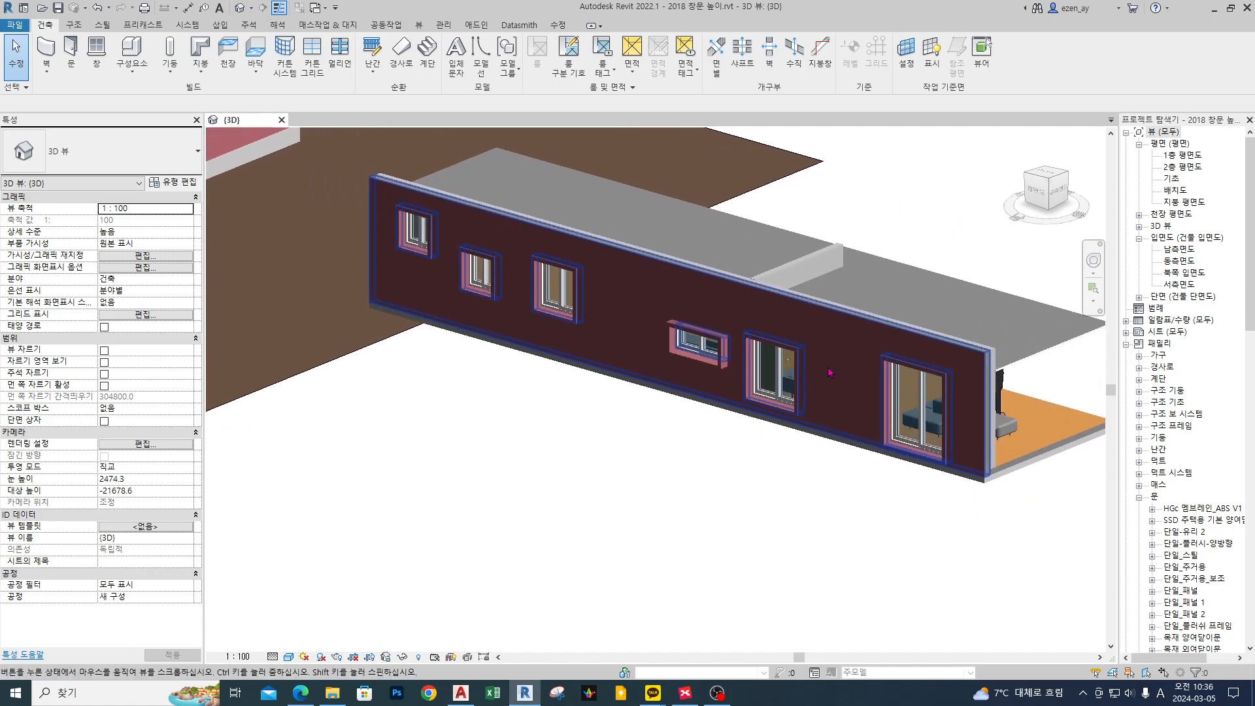
pyautogui.keyDown('shift'); pyautogui.moveTo(1077, 392); pyautogui.dragTo(1067, 394, button='middle'); pyautogui.keyUp('shift')
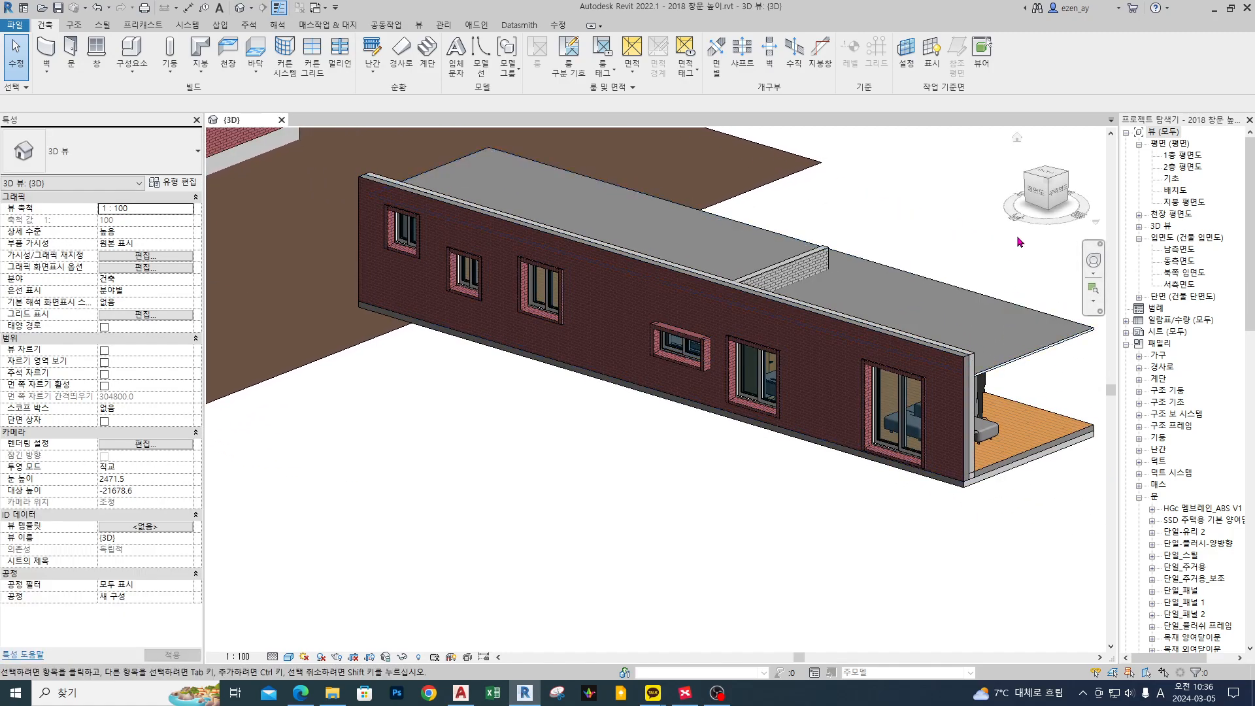
pyautogui.click(1032, 196)
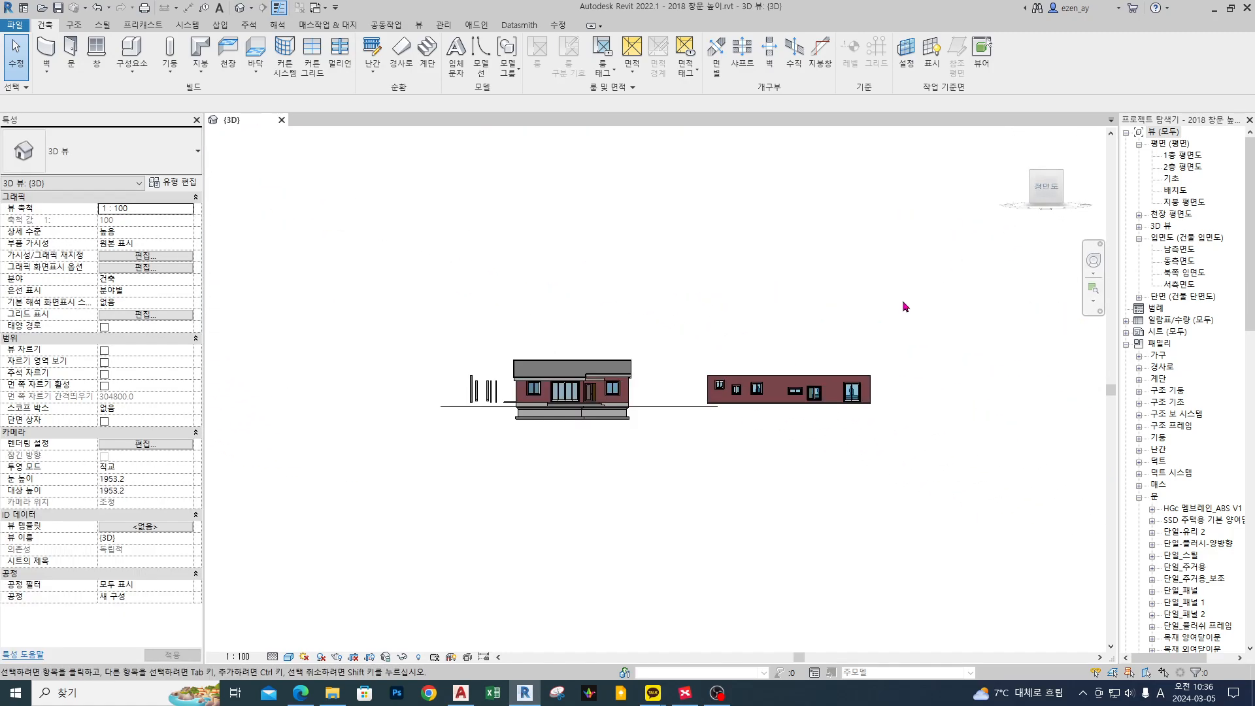
pyautogui.scroll(2, 650, 402)
pyautogui.moveTo(860, 476); pyautogui.dragTo(571, 437, button='middle')
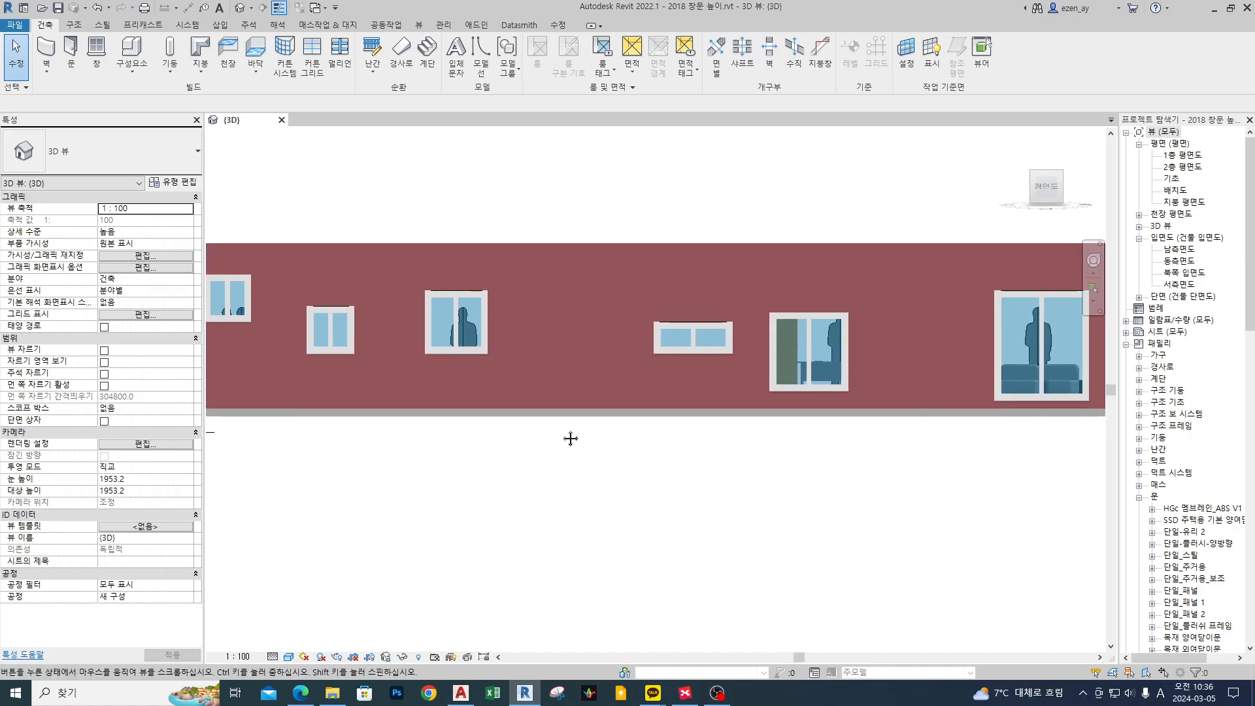
# Inspect the windows from inside the room and check the properties of the 1500*1500 sliding window and the ceiling.
pyautogui.keyDown('shift'); pyautogui.moveTo(1001, 337); pyautogui.dragTo(553, 479, button='middle'); pyautogui.keyUp('shift')
pyautogui.click(372, 369)
pyautogui.click(553, 479)
pyautogui.scroll(2, 474, 350)
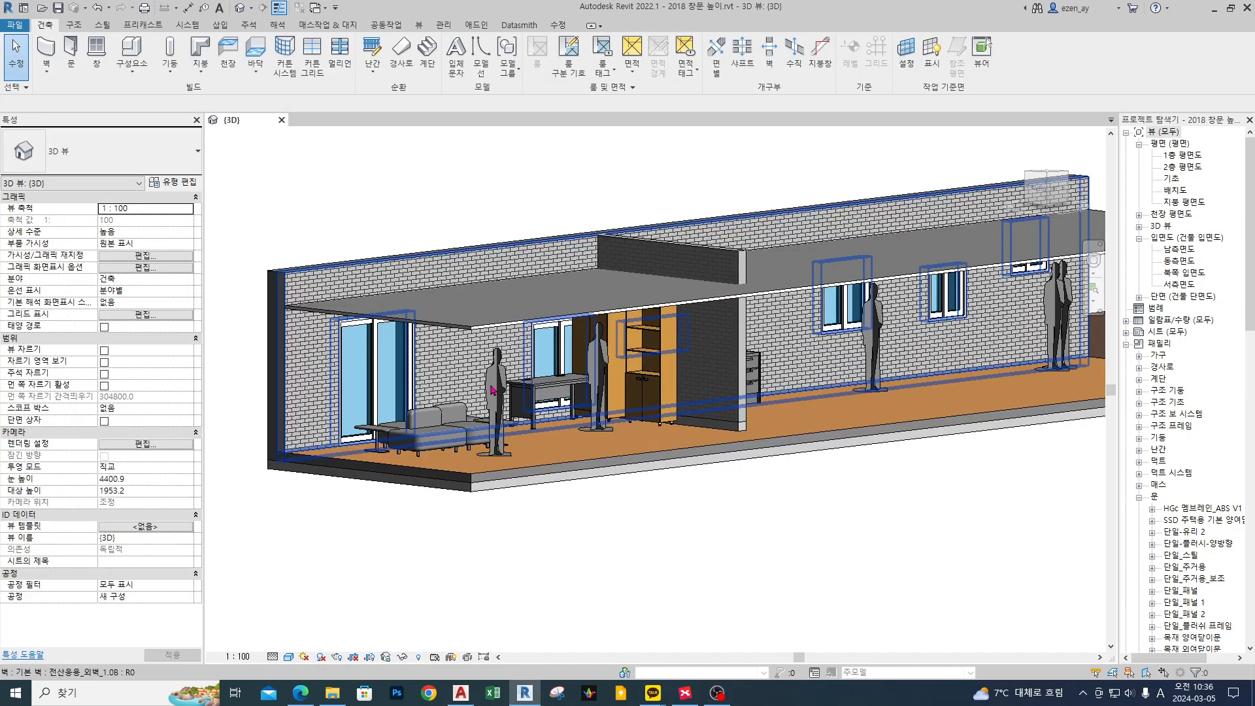
pyautogui.moveTo(491, 385); pyautogui.dragTo(544, 354, button='middle')
pyautogui.click(608, 314)
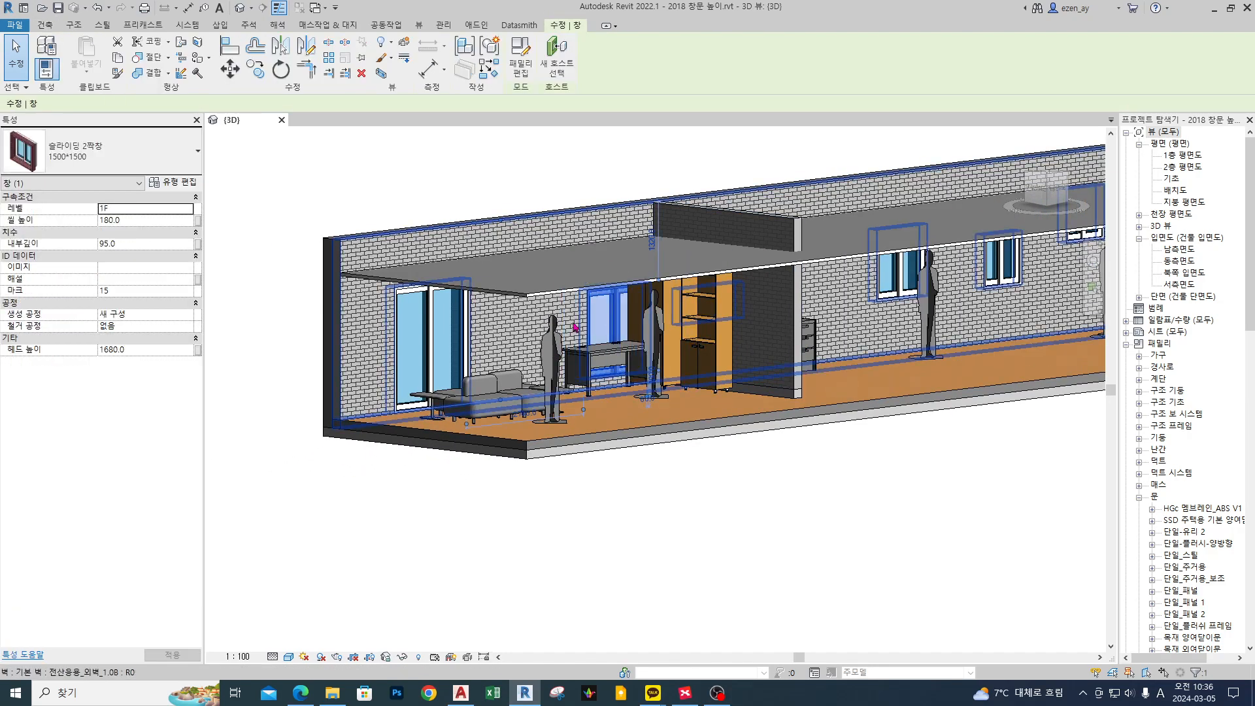
pyautogui.scroll(3, 497, 281)
pyautogui.click(498, 281)
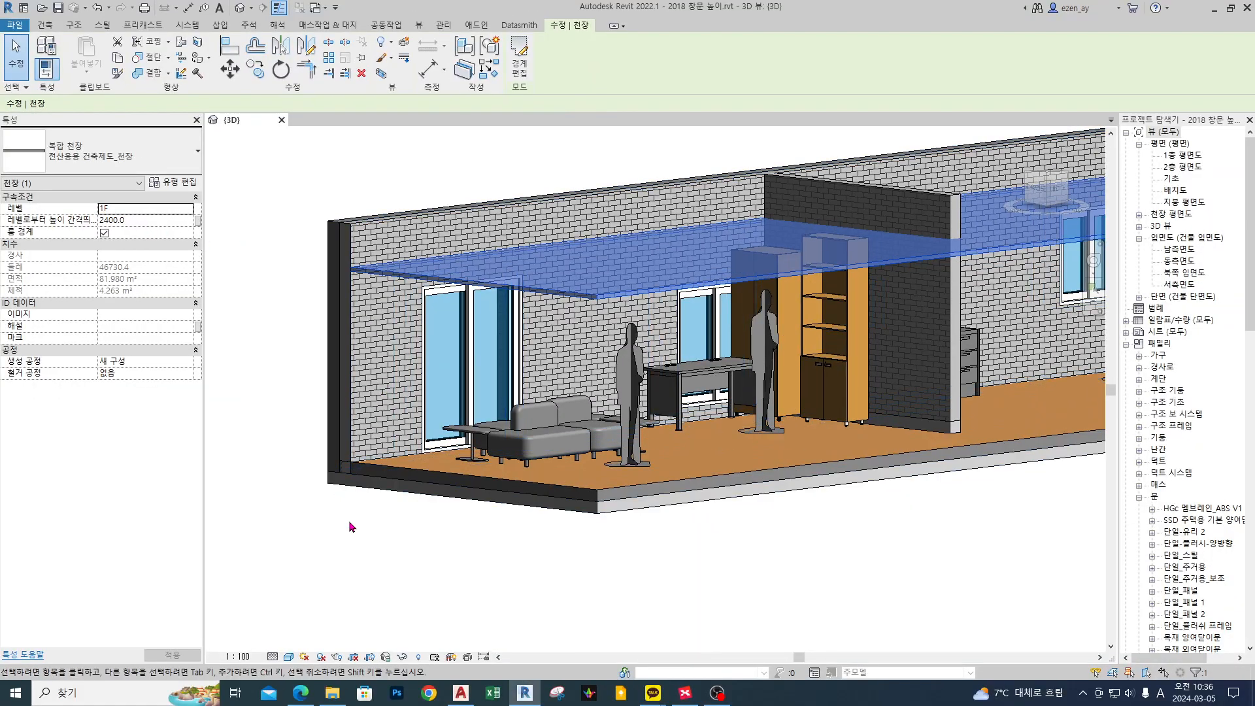
pyautogui.click(347, 520)
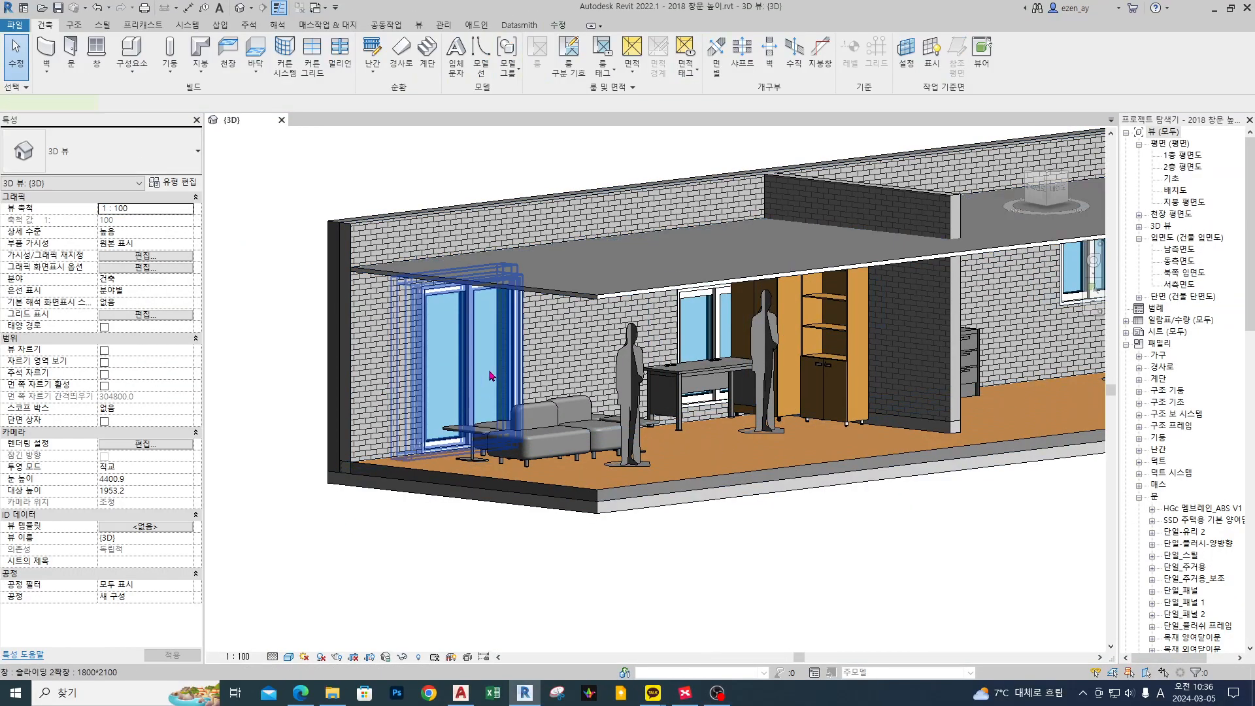
# Examine the 1800*2100 sliding window's lower and upper edges from outside in the front view.
pyautogui.click(490, 375)
pyautogui.keyDown('shift'); pyautogui.moveTo(366, 340); pyautogui.dragTo(761, 399, button='middle'); pyautogui.keyUp('shift')
pyautogui.click(954, 272)
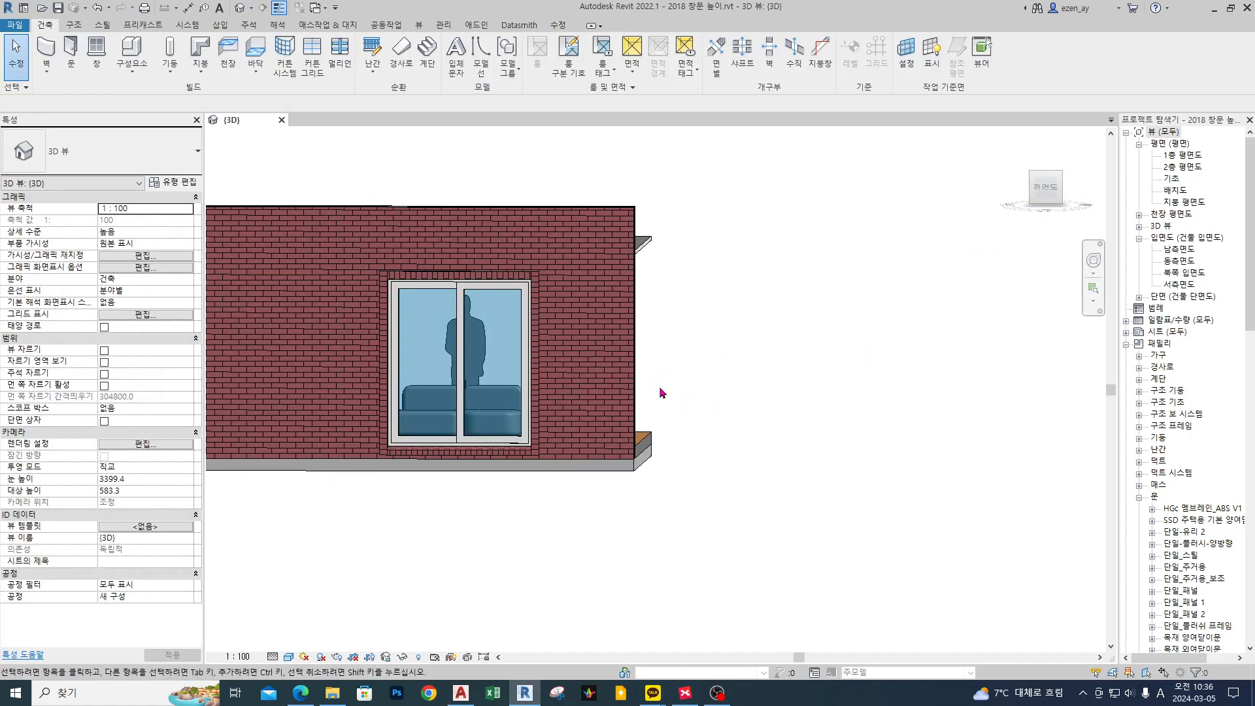
pyautogui.click(1046, 187)
pyautogui.scroll(6, 810, 347)
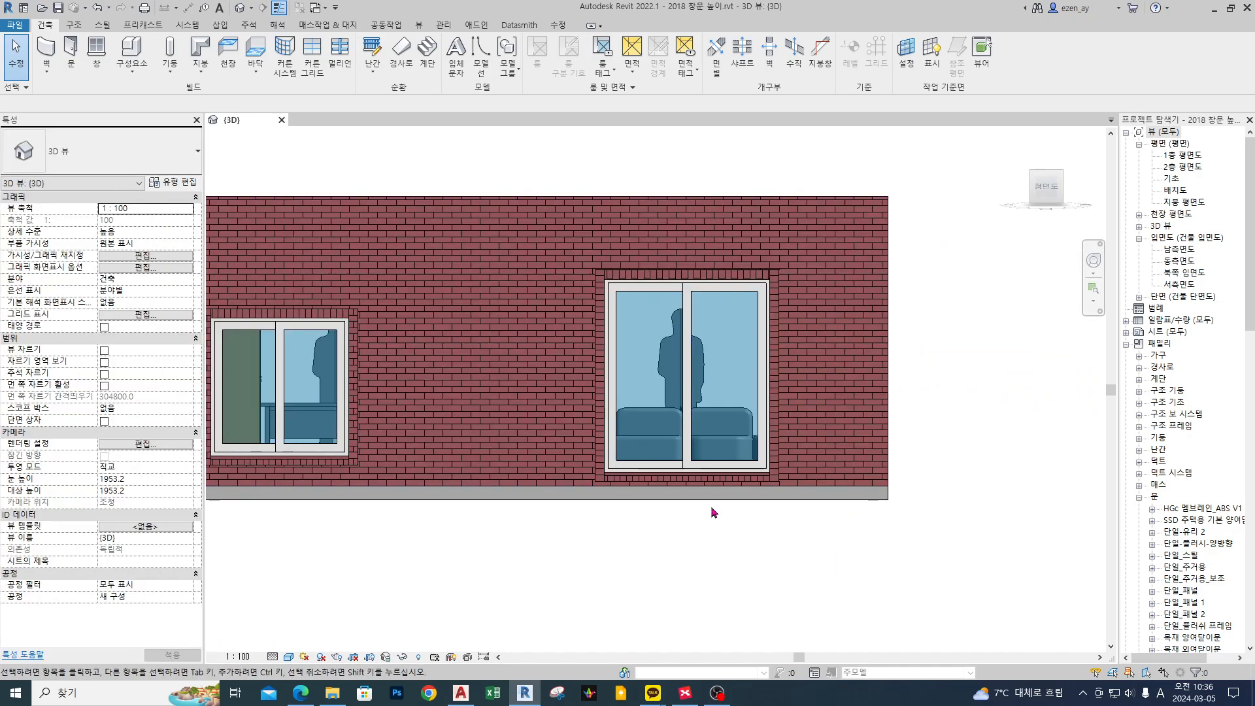
pyautogui.moveTo(602, 474); pyautogui.dragTo(777, 472)
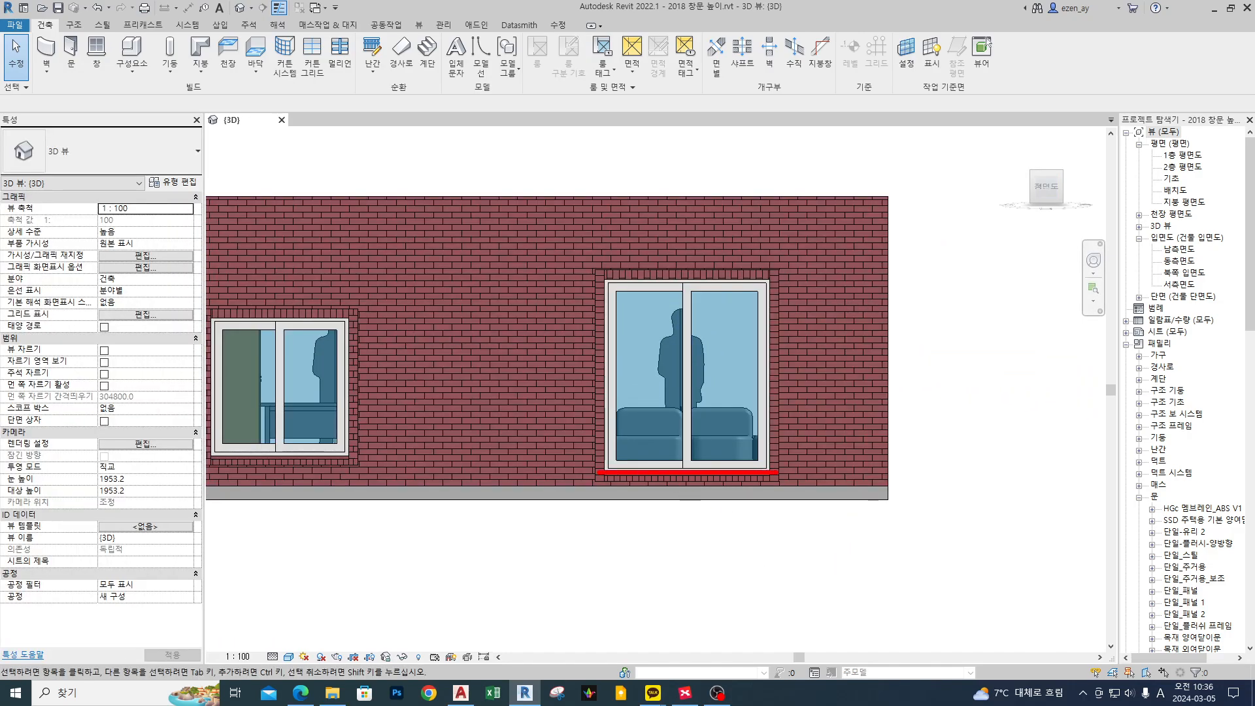
pyautogui.moveTo(602, 282); pyautogui.dragTo(777, 283)
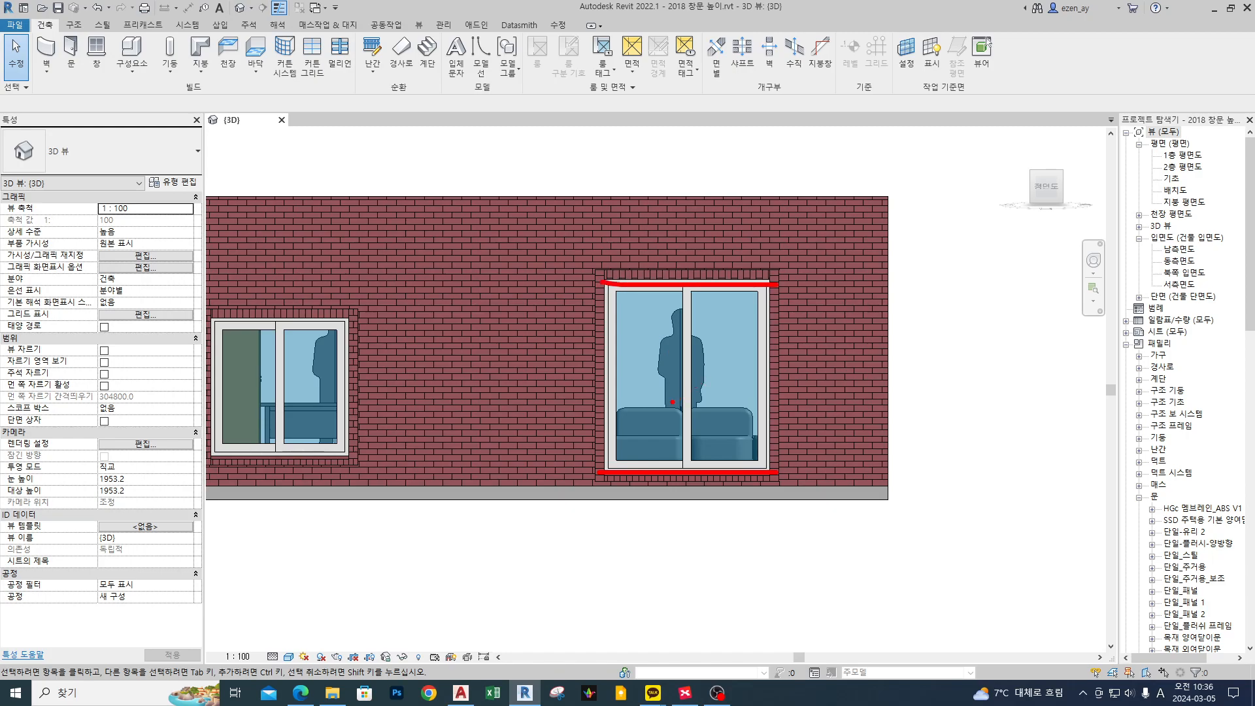
pyautogui.moveTo(682, 409); pyautogui.dragTo(616, 457)
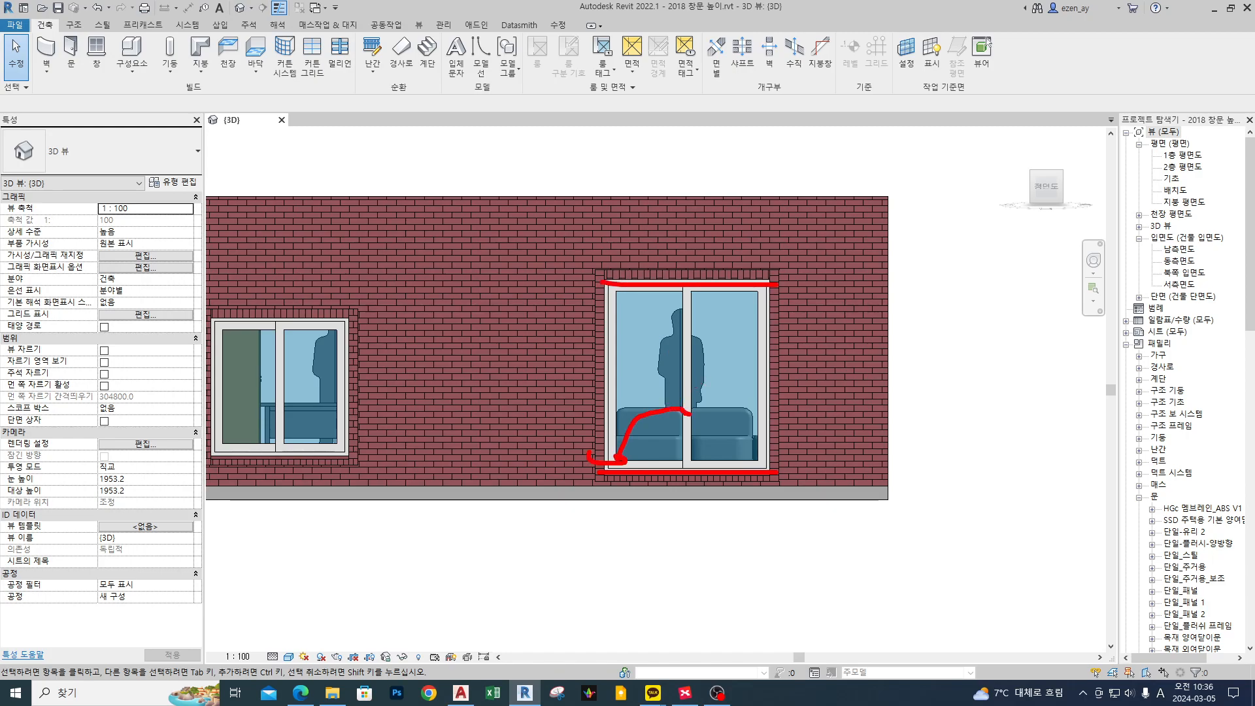
pyautogui.press('Escape')
# Set the sill height (씰 높이) of the 1500*1500 sliding window to 900.
pyautogui.moveTo(384, 411); pyautogui.dragTo(740, 412, button='middle')
pyautogui.click(643, 388)
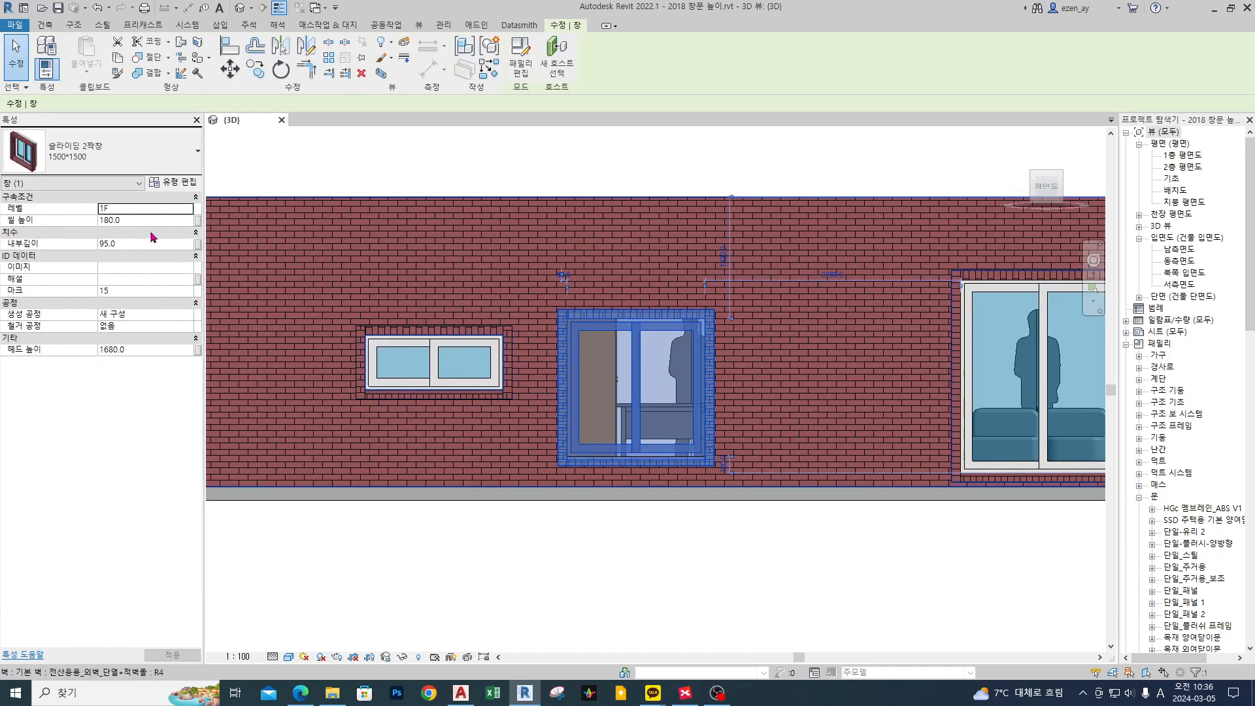
pyautogui.click(157, 220)
pyautogui.write('900')
pyautogui.press('Return')
pyautogui.click(755, 548)
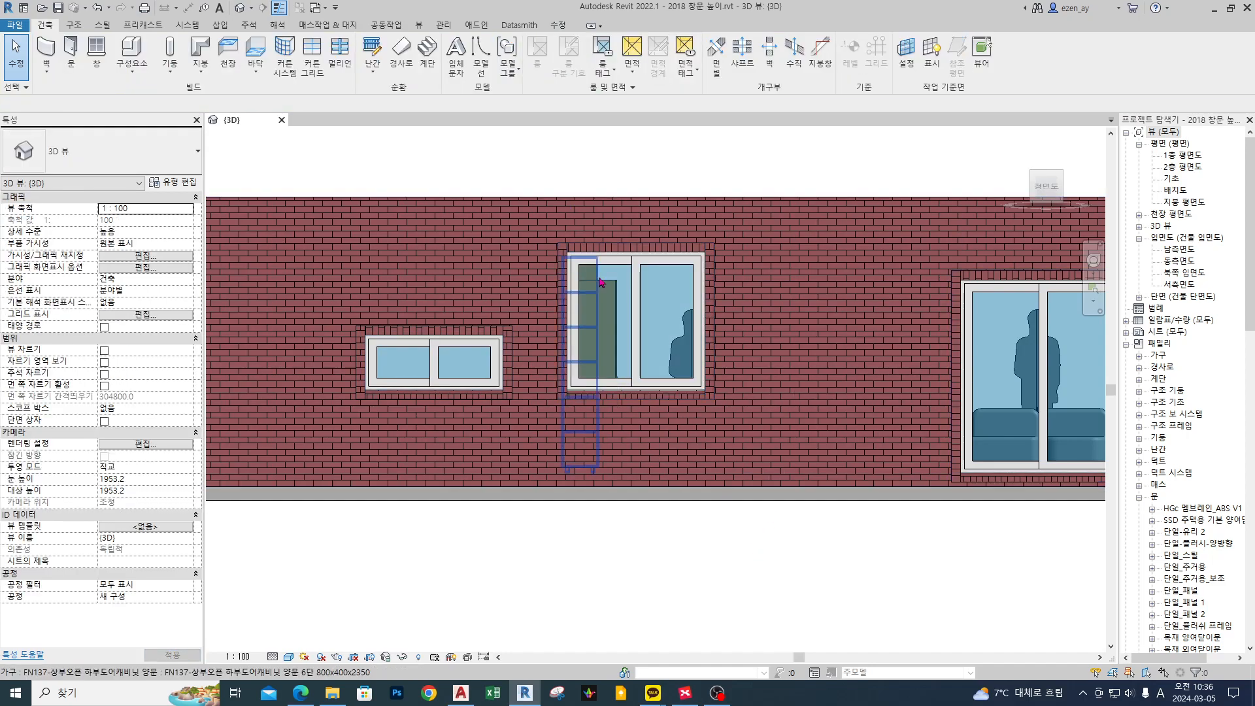
# Nudge the 1500*1500 sliding window two increments toward the 1800*2100 window, clear of the cabinet behind it.
pyautogui.click(639, 298)
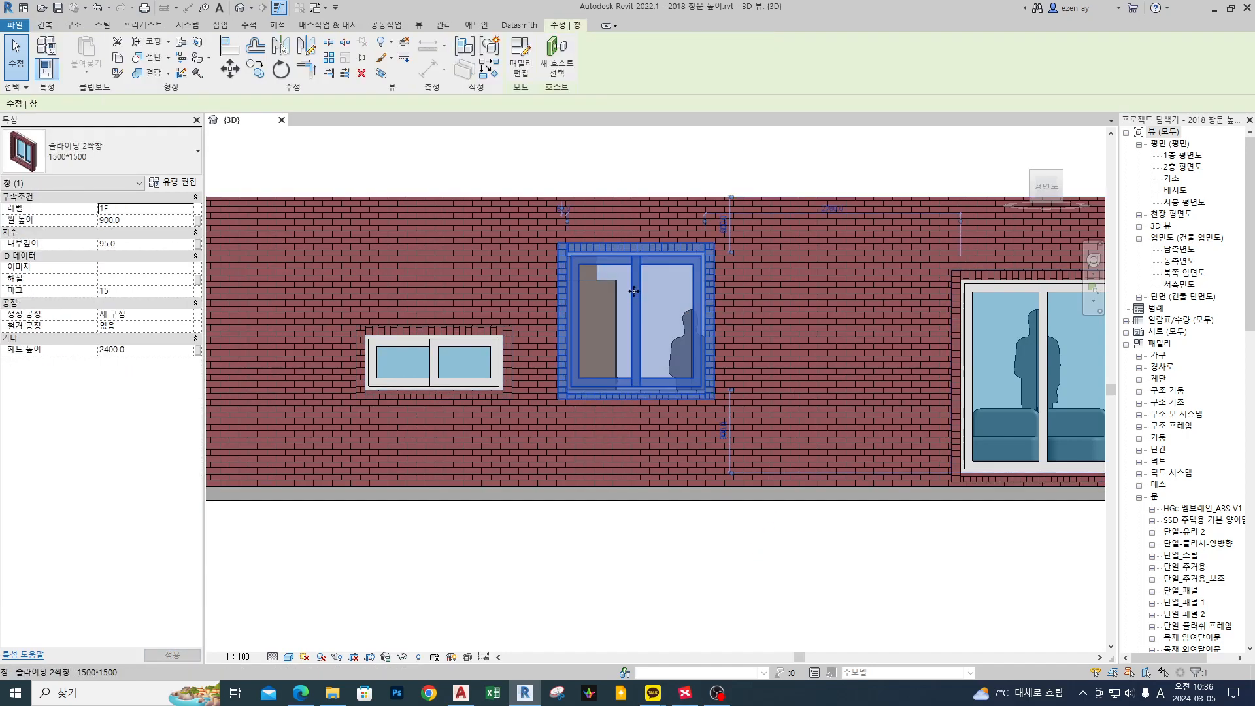
pyautogui.press('Right')
pyautogui.press('Right')
pyautogui.press('Escape')
pyautogui.scroll(1, 743, 277)
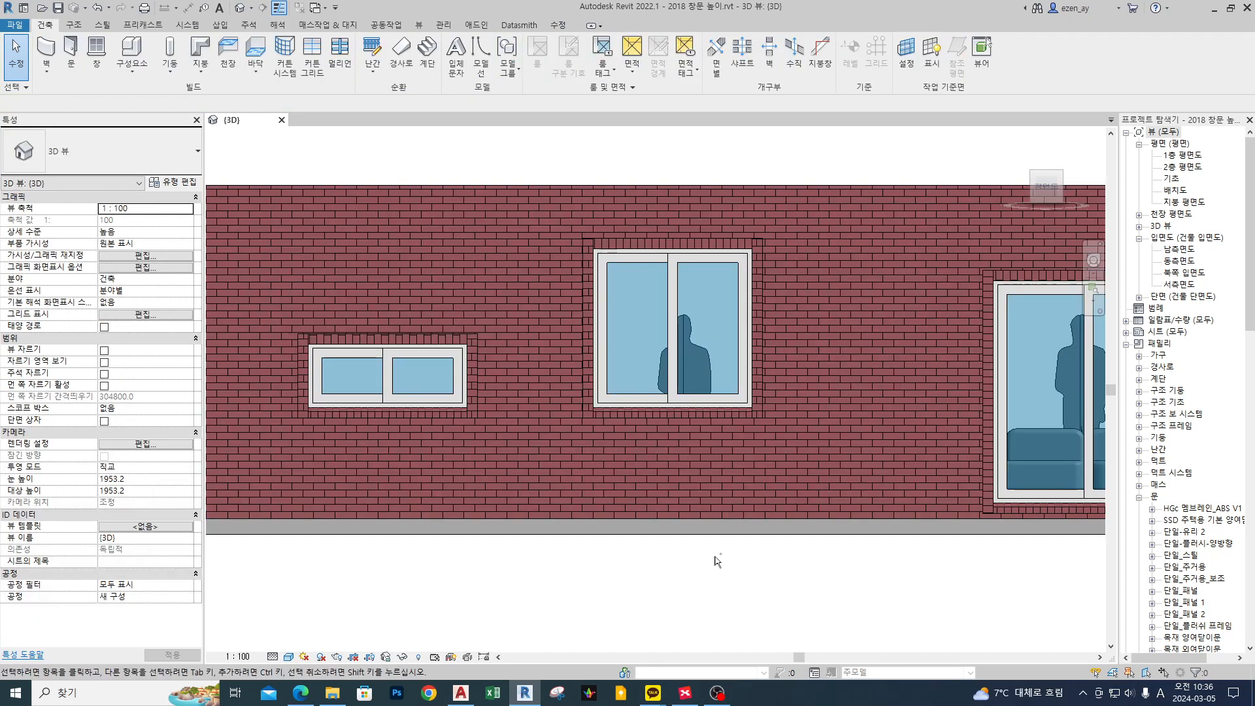
pyautogui.moveTo(723, 408)
pyautogui.mouseDown()
pyautogui.moveTo(763, 367)
pyautogui.moveTo(736, 413)
pyautogui.mouseUp()
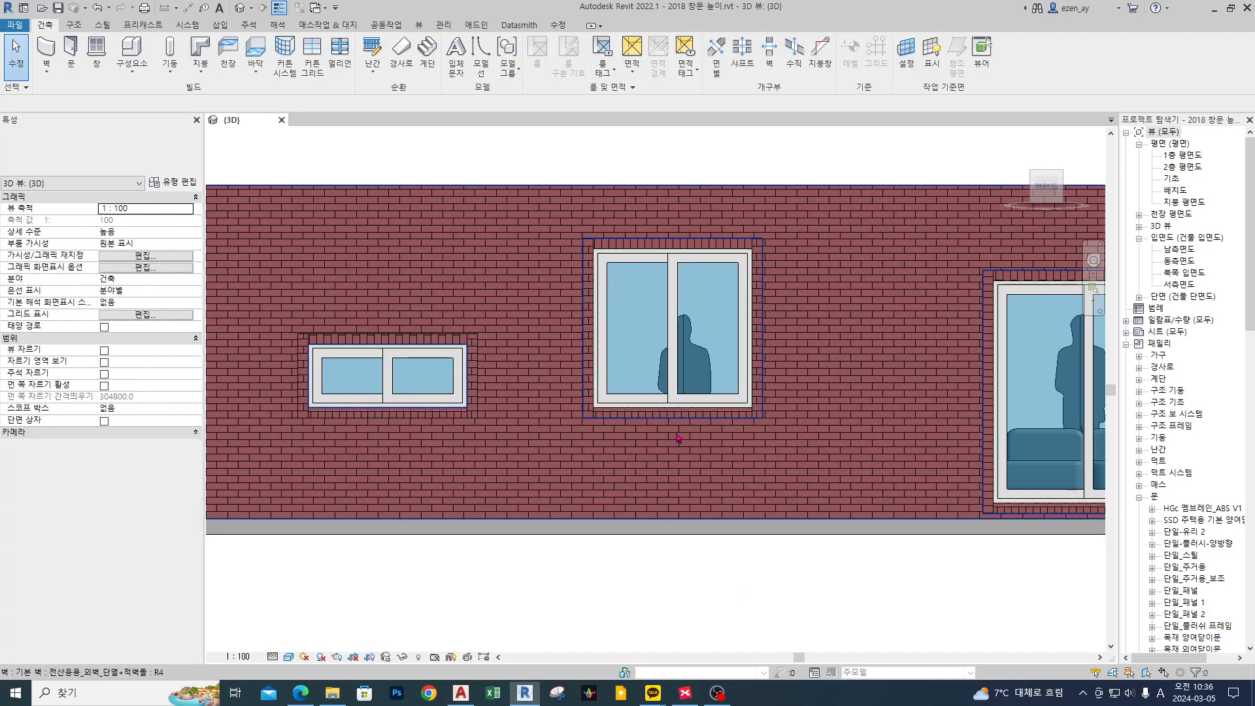
pyautogui.moveTo(693, 370); pyautogui.dragTo(612, 400)
pyautogui.moveTo(594, 508); pyautogui.dragTo(503, 558)
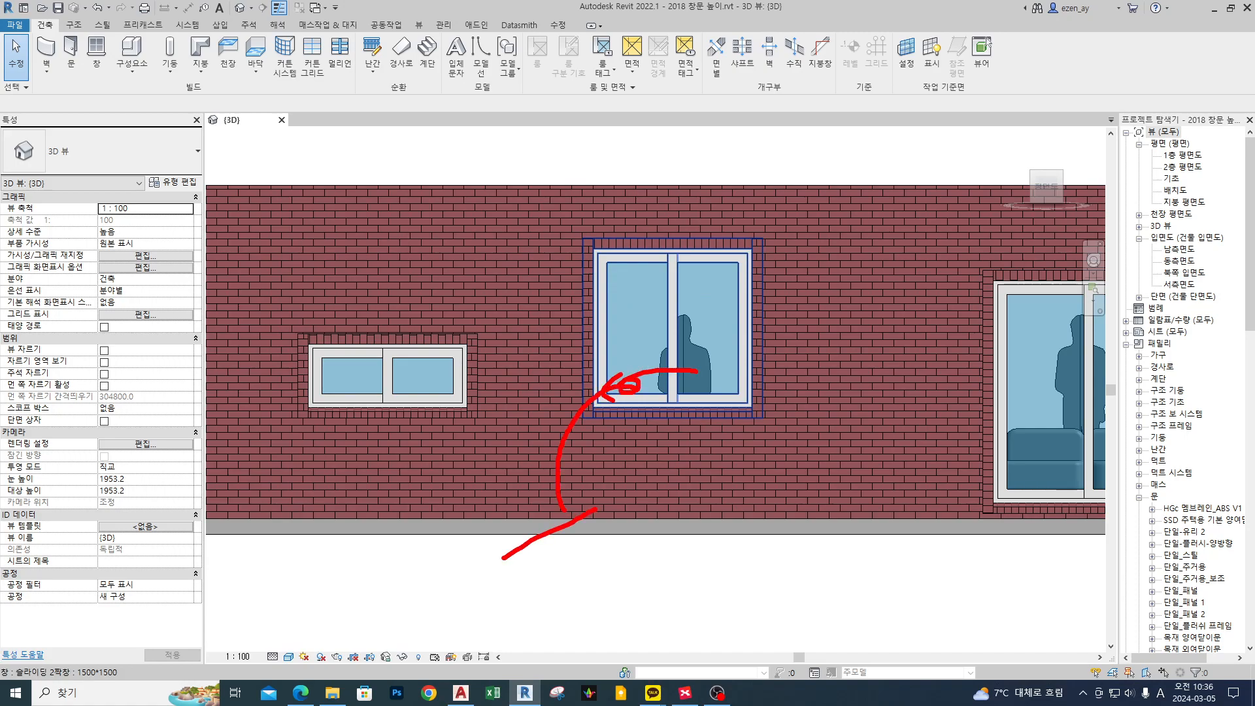
pyautogui.press('Escape')
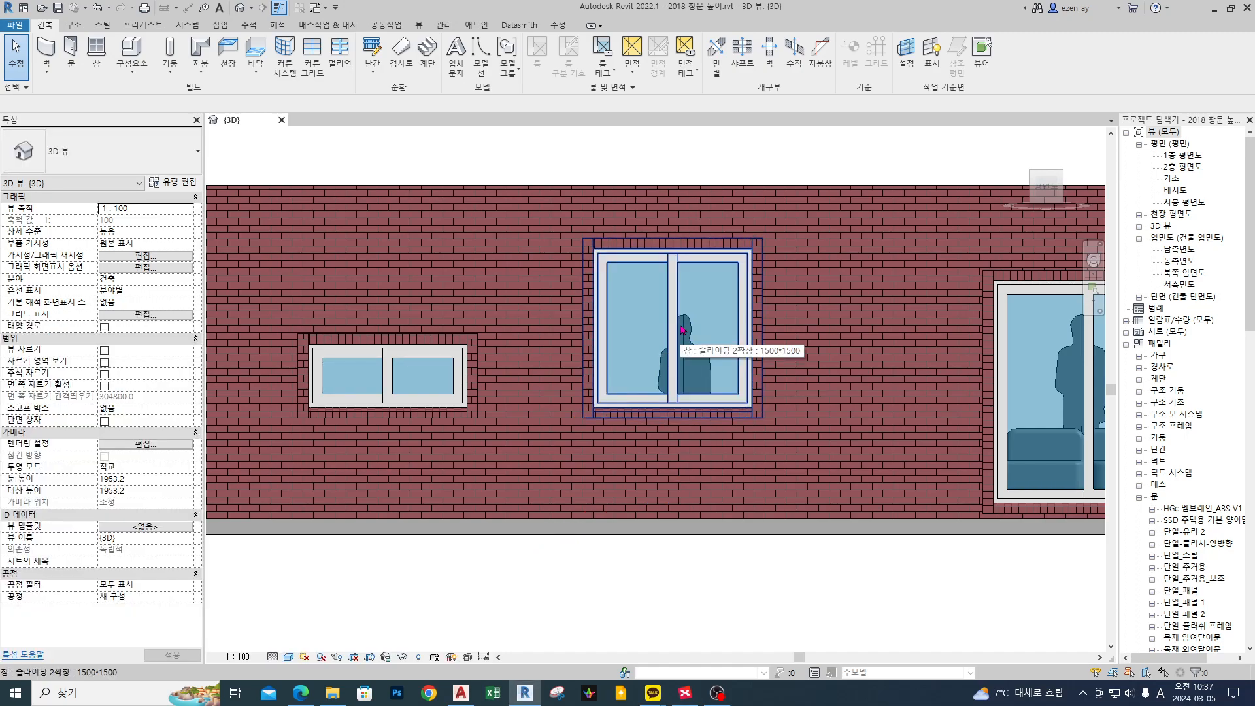
pyautogui.scroll(-2, 667, 281)
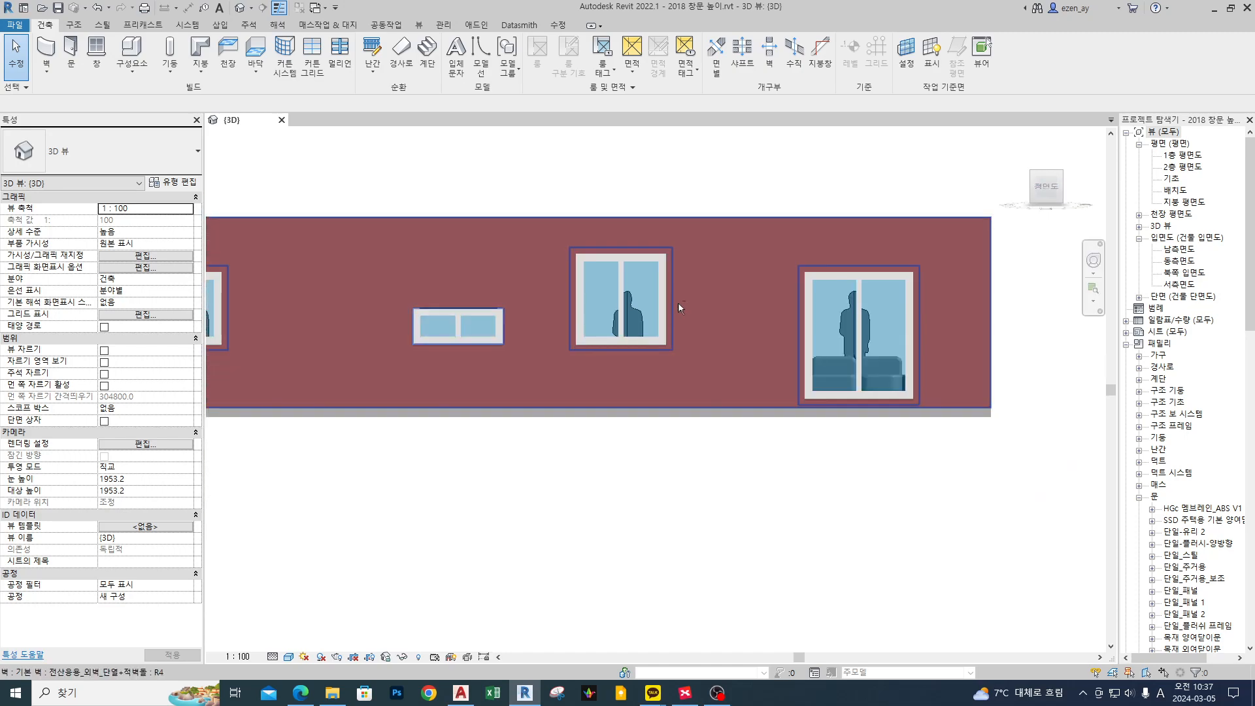
# Check the 1500*1500 sliding window's properties from outside, and examine the room interior with the desk and sofa in front of it.
pyautogui.click(663, 297)
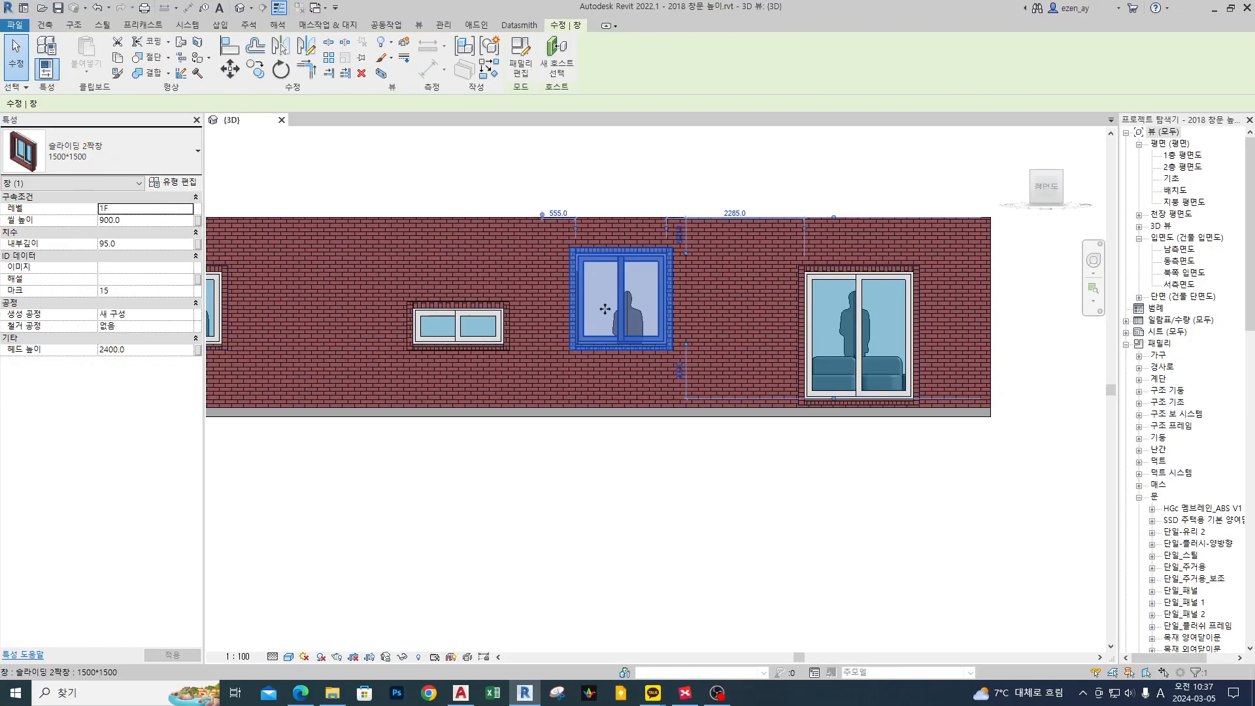
pyautogui.scroll(2, 1221, 354)
pyautogui.press('Escape')
pyautogui.keyDown('shift'); pyautogui.moveTo(980, 353); pyautogui.dragTo(607, 339, button='middle'); pyautogui.keyUp('shift')
pyautogui.scroll(-2, 574, 335)
pyautogui.click(377, 366)
pyautogui.scroll(-1, 424, 359)
pyautogui.moveTo(466, 373); pyautogui.dragTo(819, 365, button='middle')
pyautogui.keyDown('shift'); pyautogui.moveTo(819, 365); pyautogui.dragTo(549, 391, button='middle'); pyautogui.keyUp('shift')
pyautogui.press('Escape')
pyautogui.scroll(2, 843, 352)
pyautogui.click(832, 387)
pyautogui.scroll(1, 832, 387)
pyautogui.moveTo(832, 387); pyautogui.dragTo(740, 408, button='middle')
pyautogui.moveTo(740, 409)
pyautogui.keyDown('shift'); pyautogui.mouseDown(button='middle')
pyautogui.moveTo(708, 359)
pyautogui.moveTo(735, 398)
pyautogui.mouseUp(button='middle'); pyautogui.keyUp('shift')
pyautogui.press('Escape')
pyautogui.scroll(3, 702, 383)
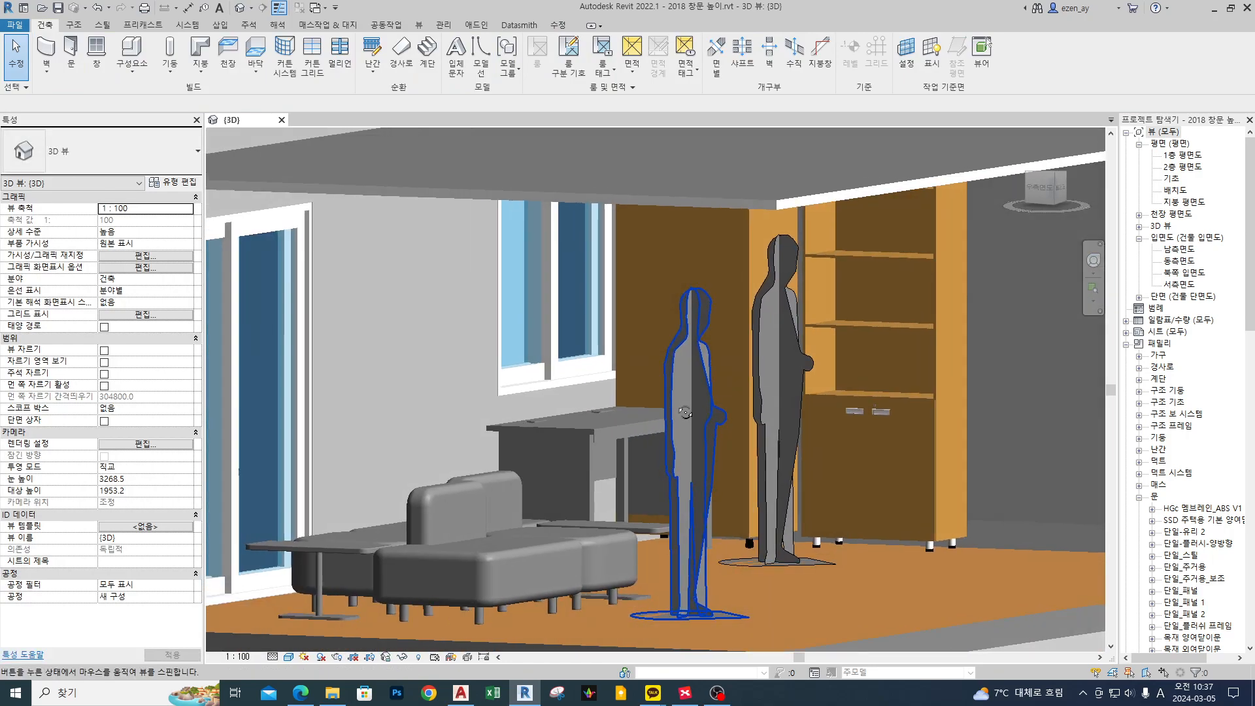
# Select the desk beneath the 1500*1500 window and mark the floor, desktop, window sill and standing figure's heights with red annotation strokes.
pyautogui.scroll(3, 563, 406)
pyautogui.click(563, 407)
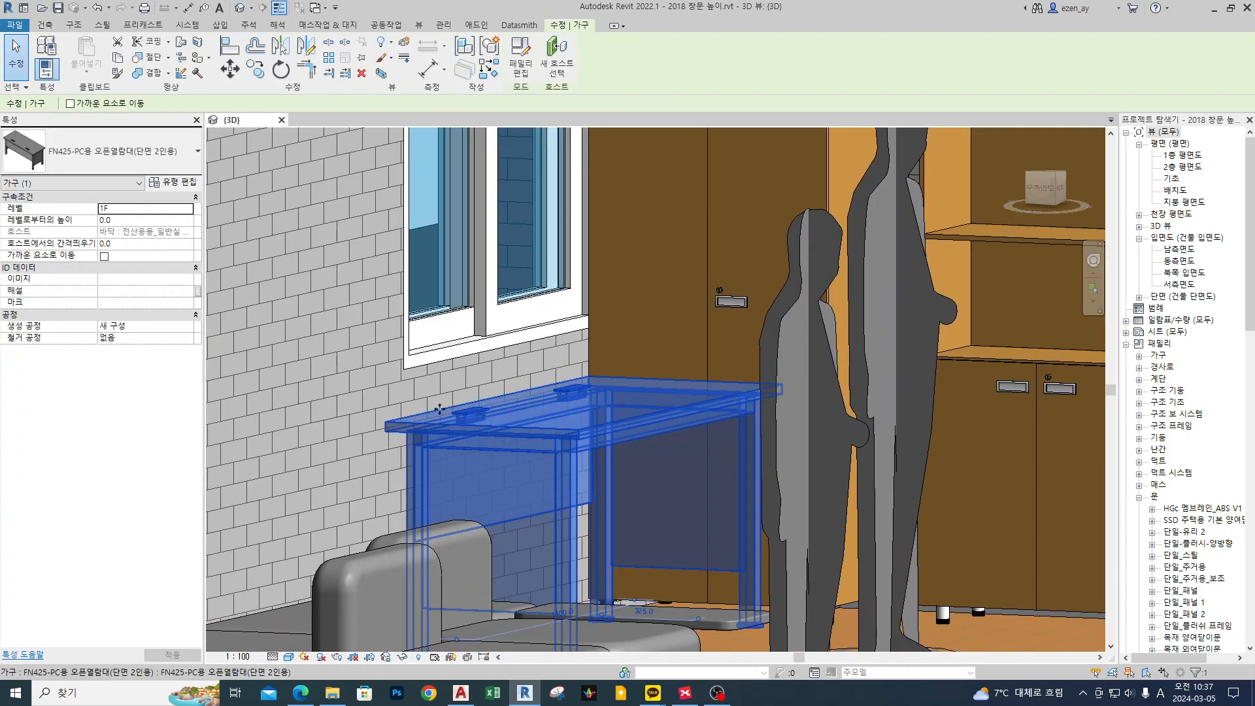
pyautogui.moveTo(421, 626); pyautogui.dragTo(598, 639)
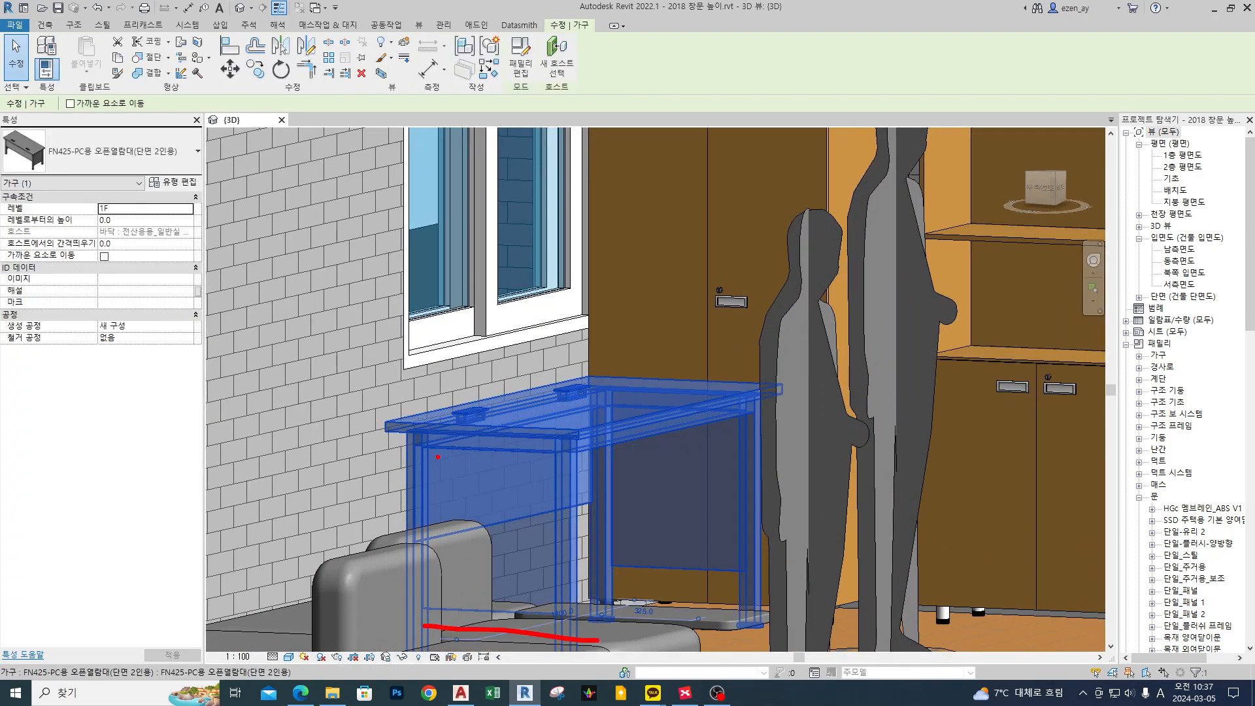
pyautogui.scroll(-4, 449, 378)
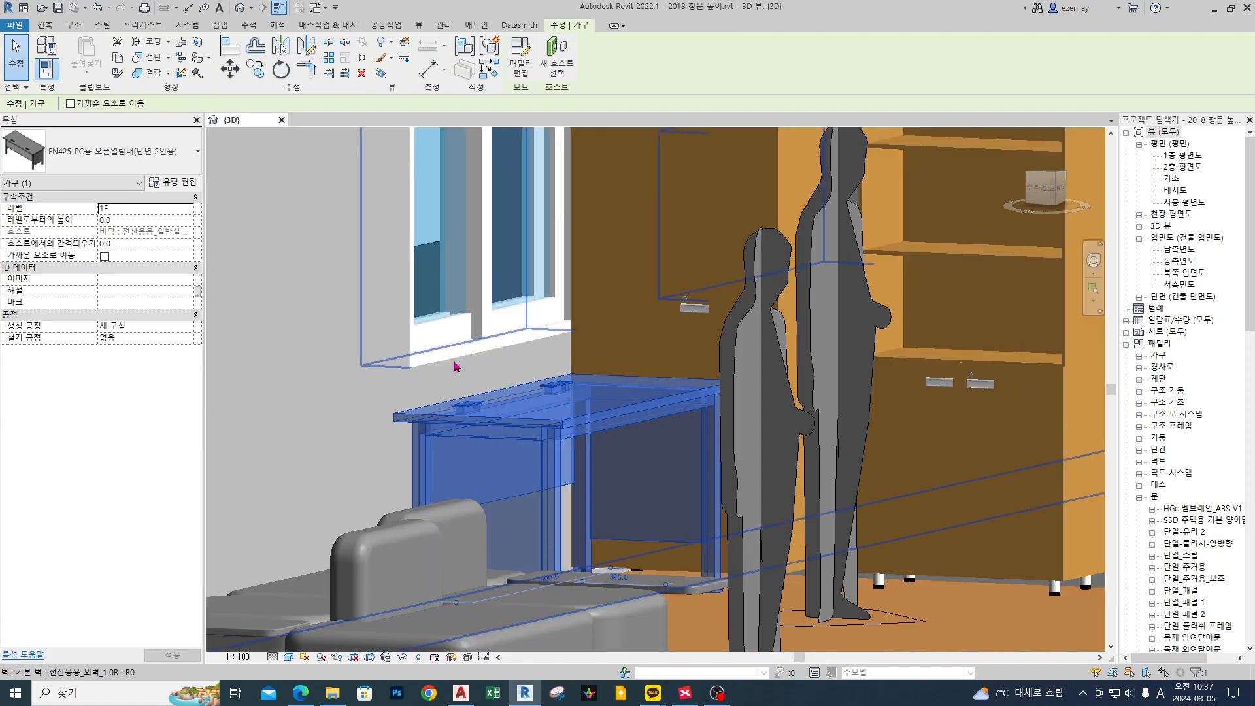
pyautogui.moveTo(418, 591); pyautogui.dragTo(557, 614)
pyautogui.moveTo(441, 489); pyautogui.dragTo(451, 594)
pyautogui.moveTo(391, 401); pyautogui.dragTo(534, 410)
pyautogui.moveTo(423, 363); pyautogui.dragTo(549, 338)
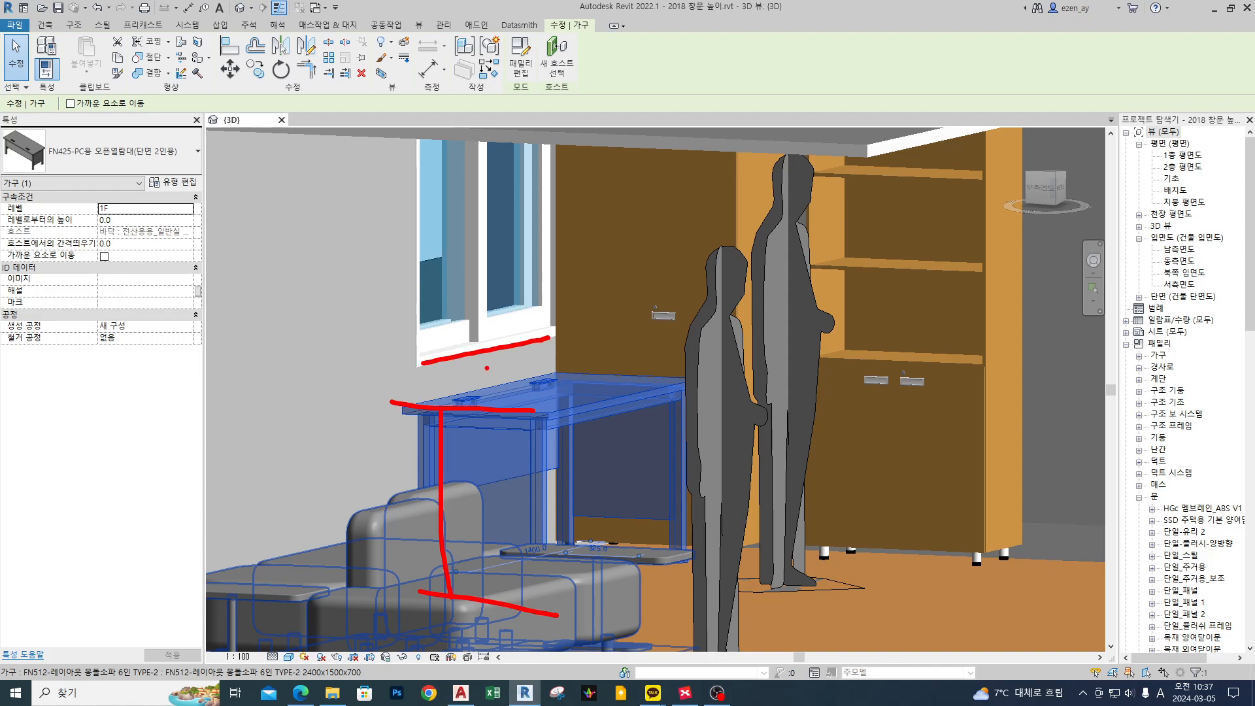
pyautogui.moveTo(633, 520)
pyautogui.mouseDown()
pyautogui.moveTo(704, 523)
pyautogui.moveTo(717, 349)
pyautogui.moveTo(537, 284)
pyautogui.mouseUp()
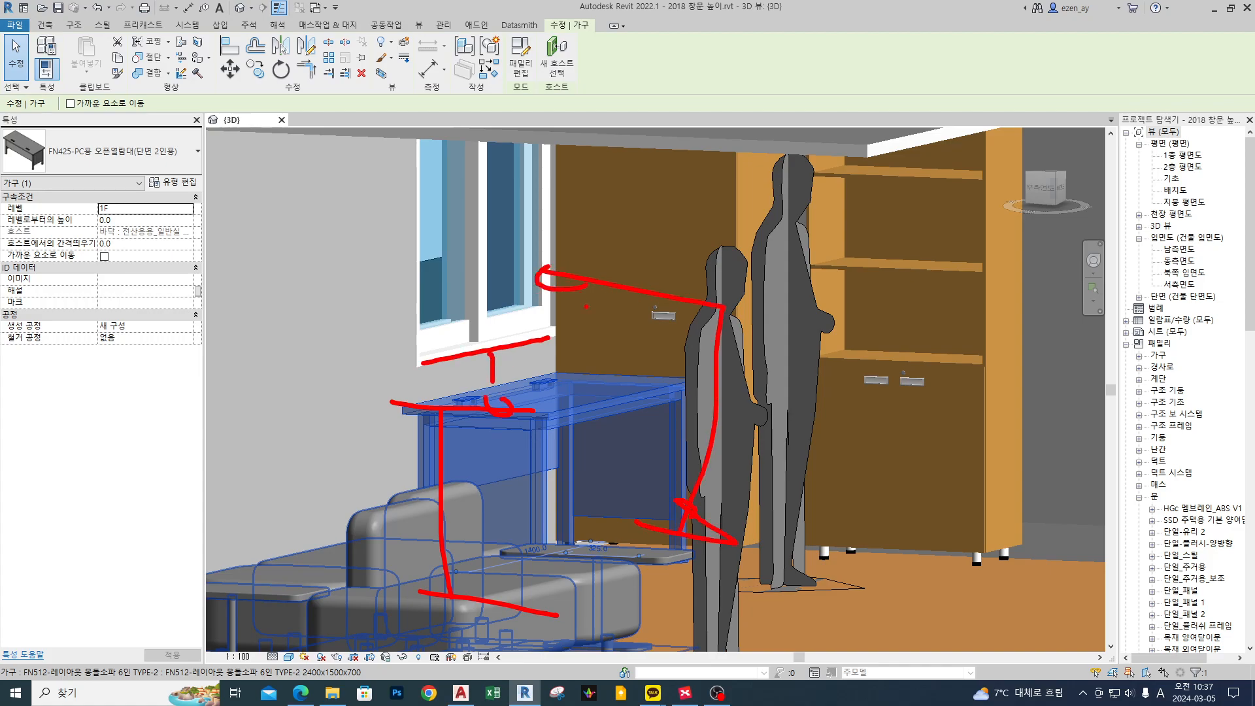
pyautogui.press('Escape')
# Check the 1500*1500 window's sill and head height properties and examine it from inside the room and from the exterior.
pyautogui.click(498, 234)
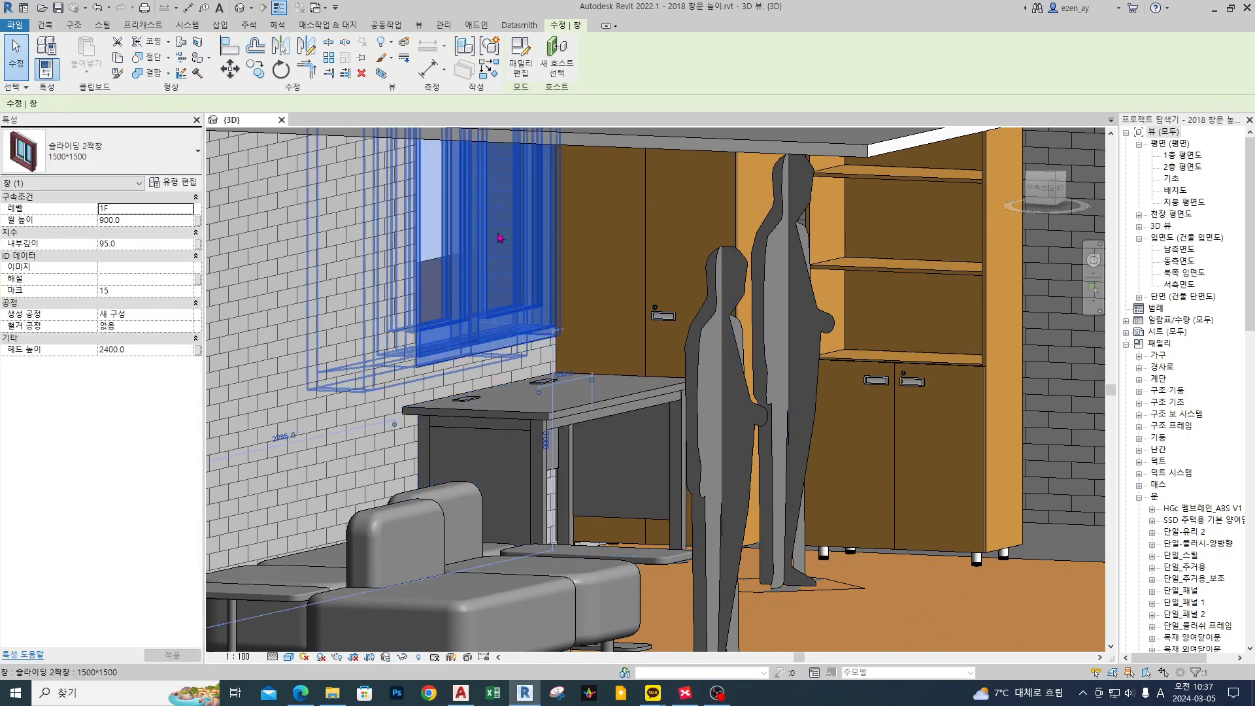
pyautogui.scroll(-3, 499, 237)
pyautogui.moveTo(501, 237); pyautogui.dragTo(652, 242, button='middle')
pyautogui.scroll(-2, 651, 258)
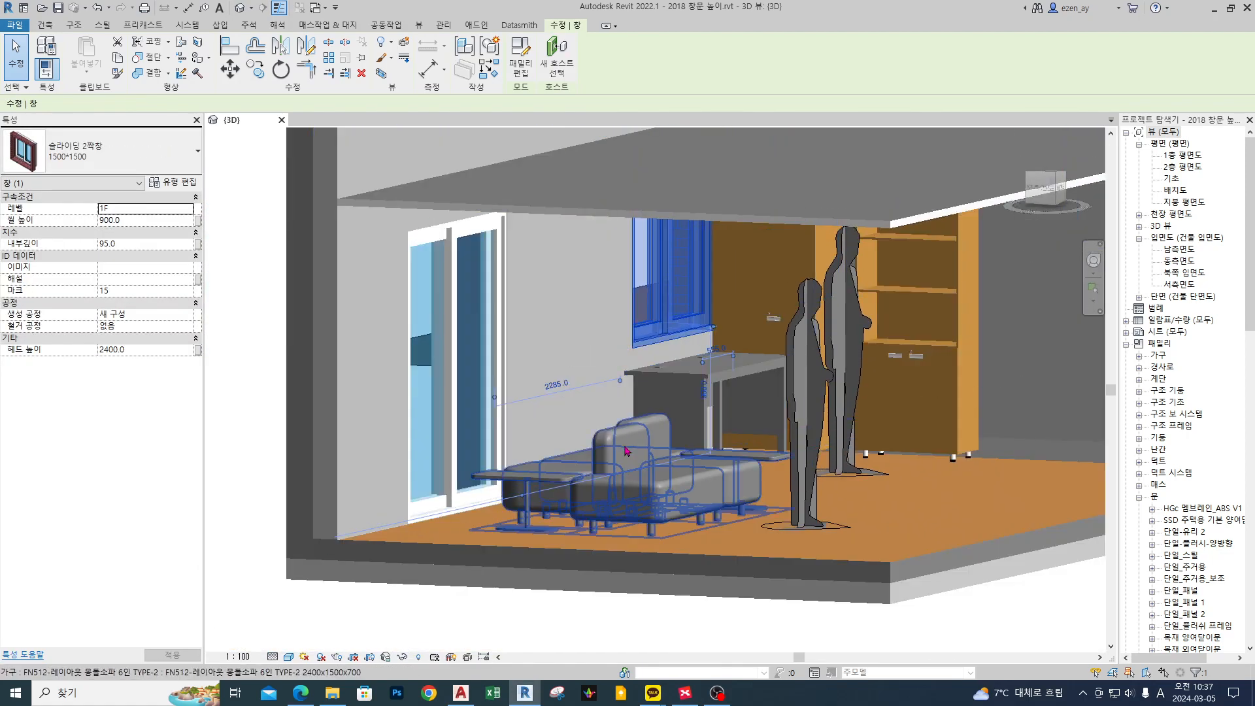
pyautogui.press('Escape')
pyautogui.click(675, 331)
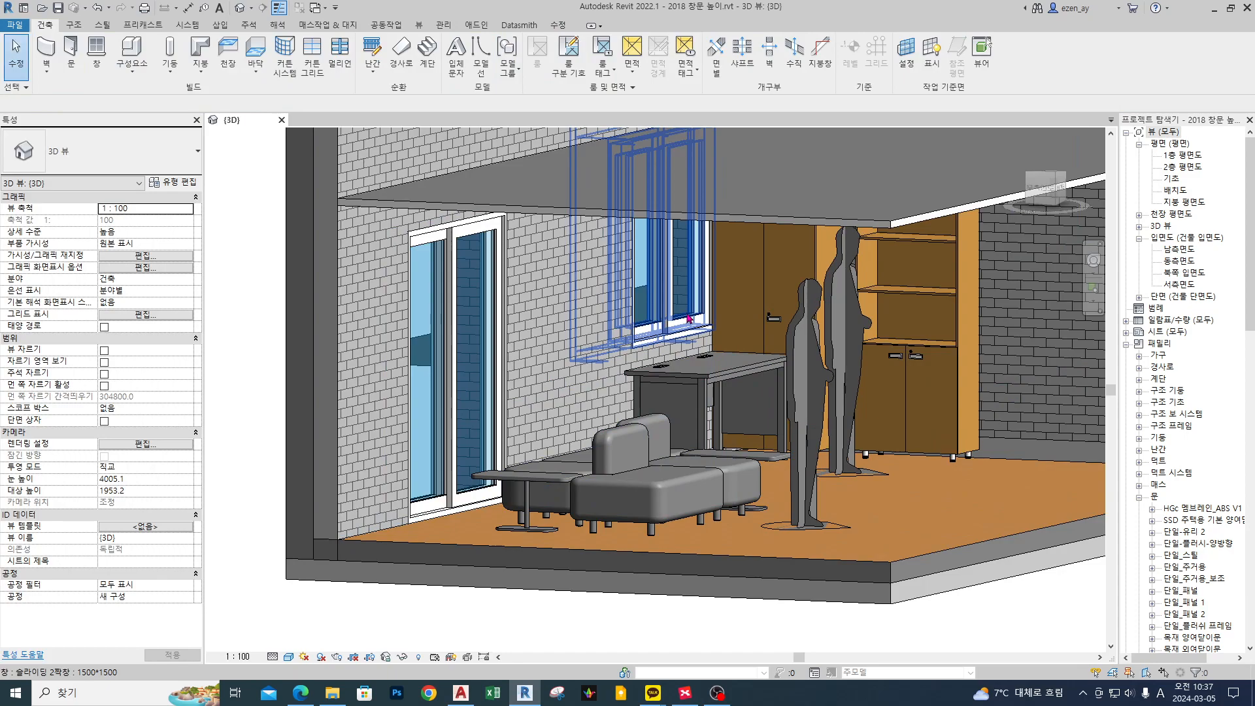
pyautogui.scroll(-3, 673, 333)
pyautogui.keyDown('shift'); pyautogui.moveTo(673, 333); pyautogui.dragTo(485, 296, button='middle'); pyautogui.keyUp('shift')
pyautogui.press('Escape')
pyautogui.scroll(2, 699, 189)
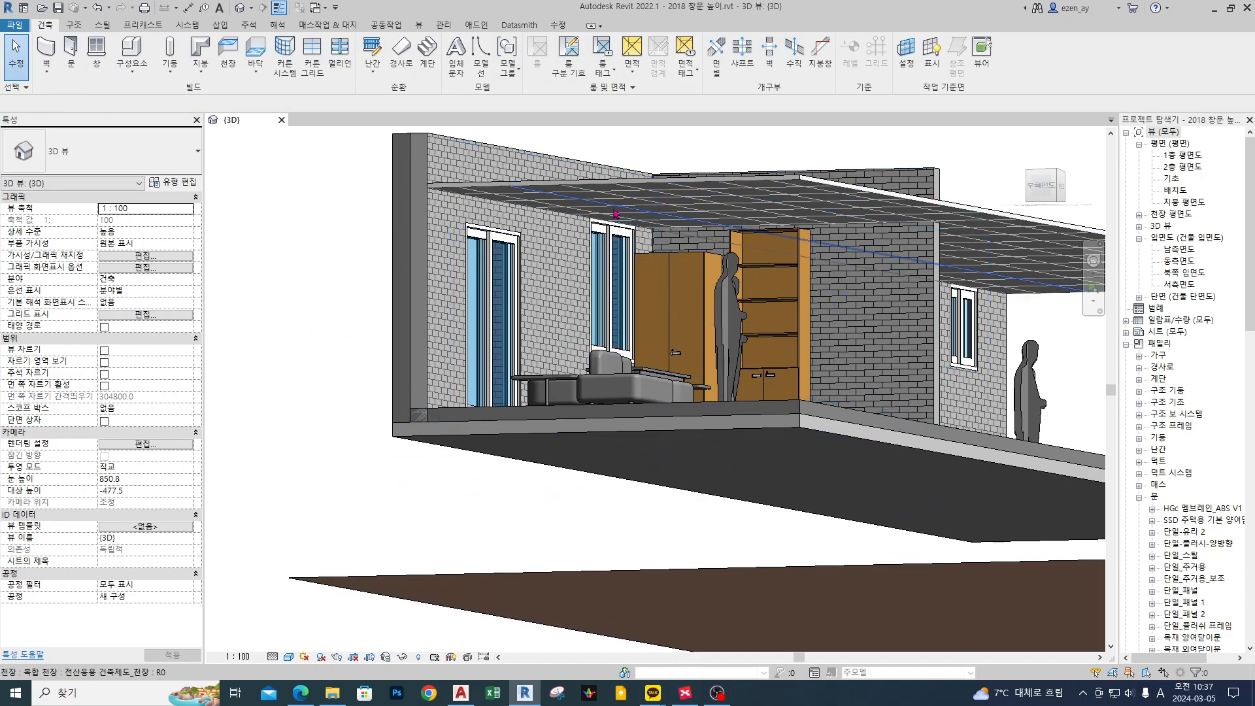
pyautogui.keyDown('shift'); pyautogui.moveTo(621, 290); pyautogui.dragTo(584, 294, button='middle'); pyautogui.keyUp('shift')
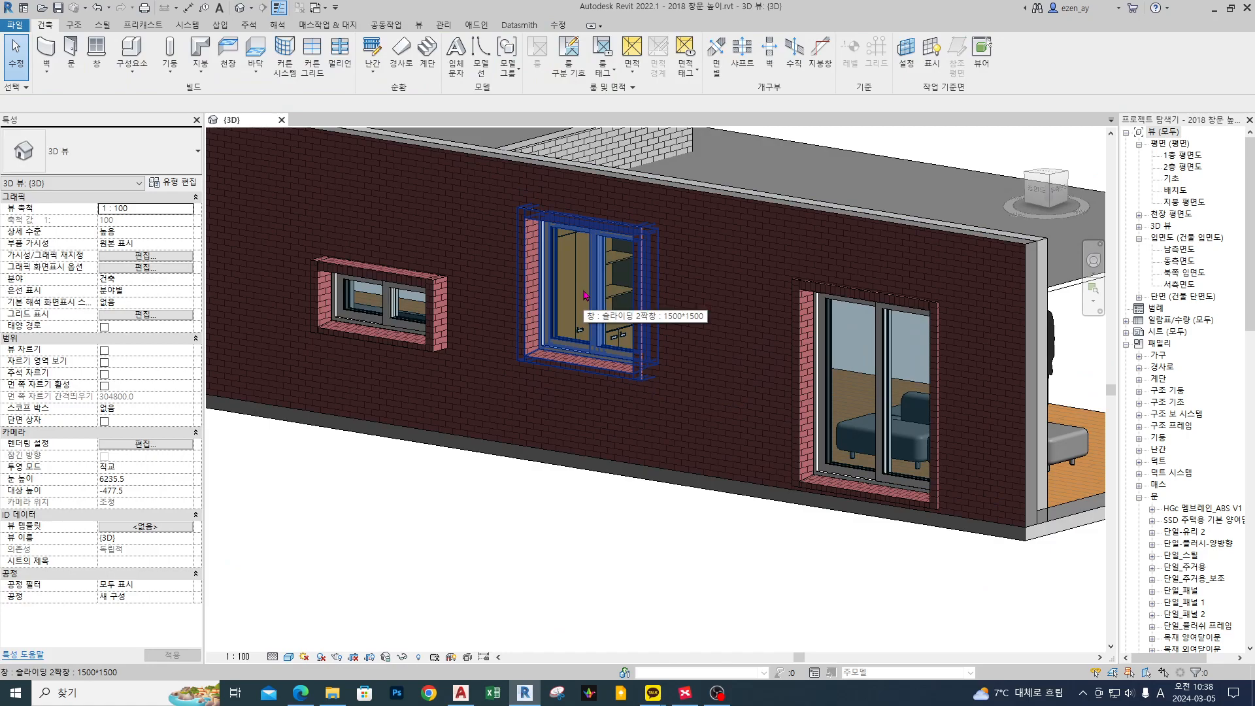
# Enclose the 600*600, 1500*1500 and 1800*2100 windows and their surrounding elements in a selection-based section box.
pyautogui.scroll(-4, 585, 295)
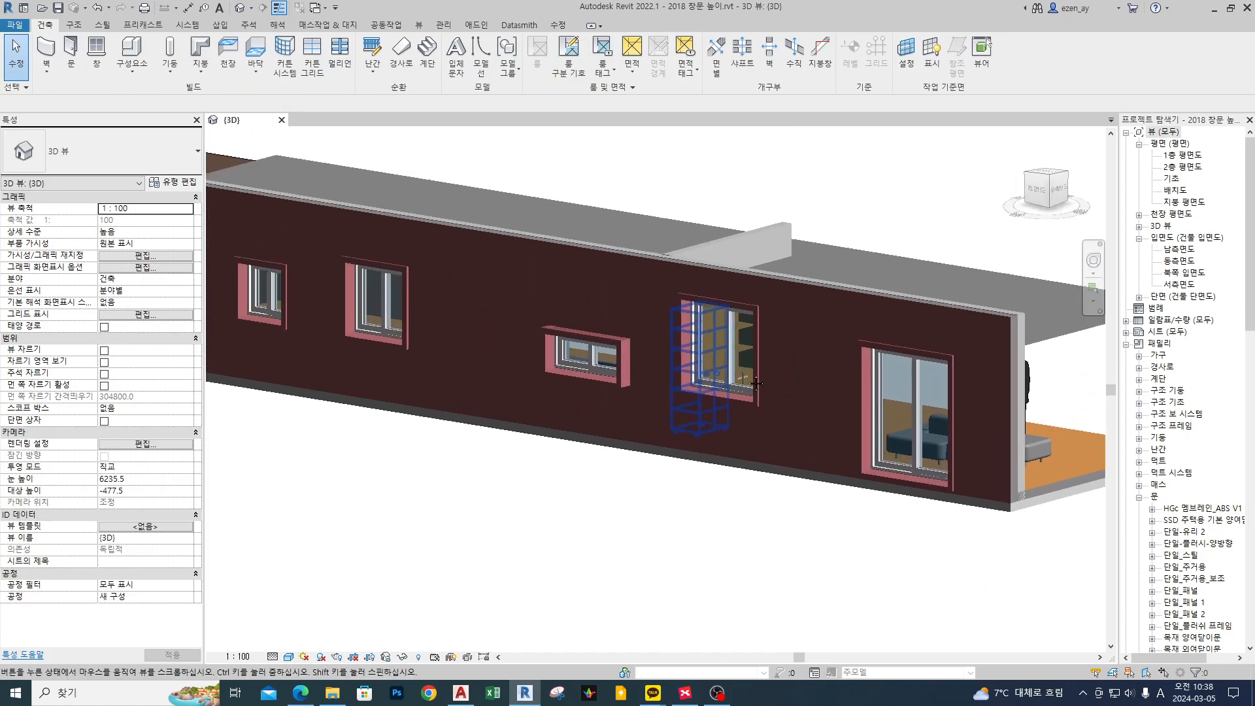
pyautogui.scroll(-2, 474, 533)
pyautogui.moveTo(454, 538); pyautogui.dragTo(929, 328)
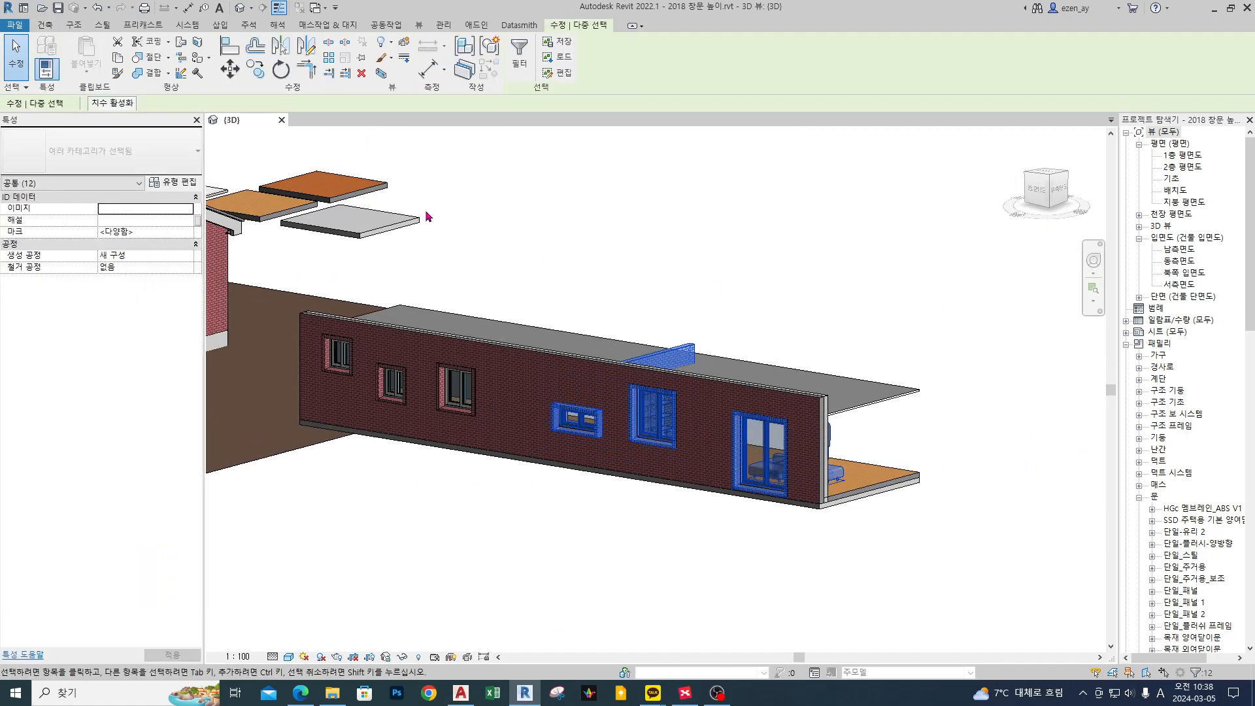
pyautogui.click(381, 73)
pyautogui.click(683, 225)
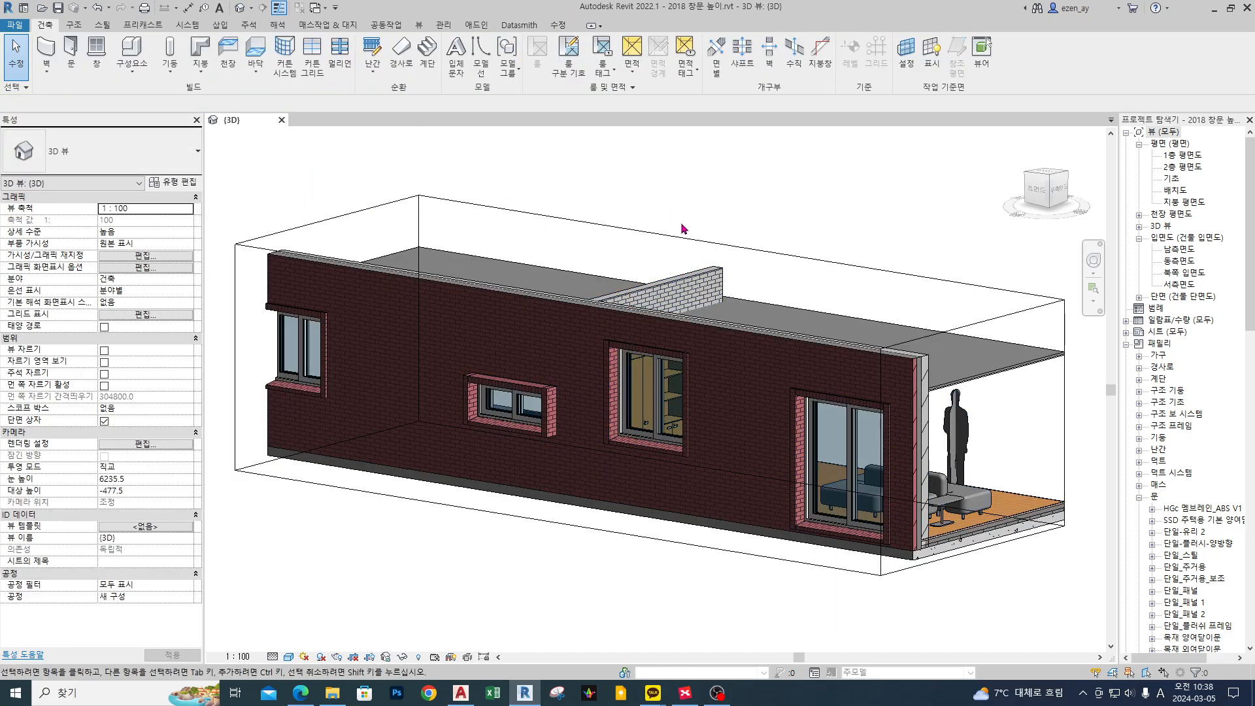
# Pull in the section box's face on the living room side until it cuts through the kitchen's 600*600 window.
pyautogui.click(682, 239)
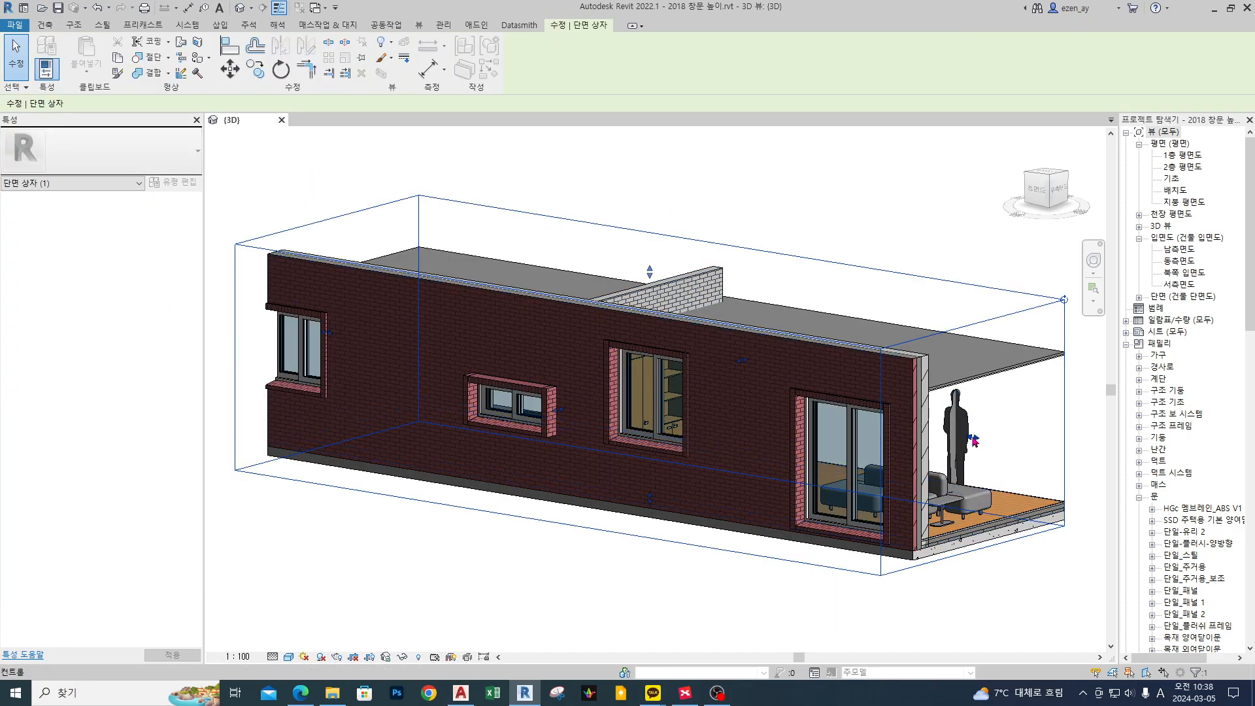
pyautogui.moveTo(973, 436); pyautogui.dragTo(627, 381)
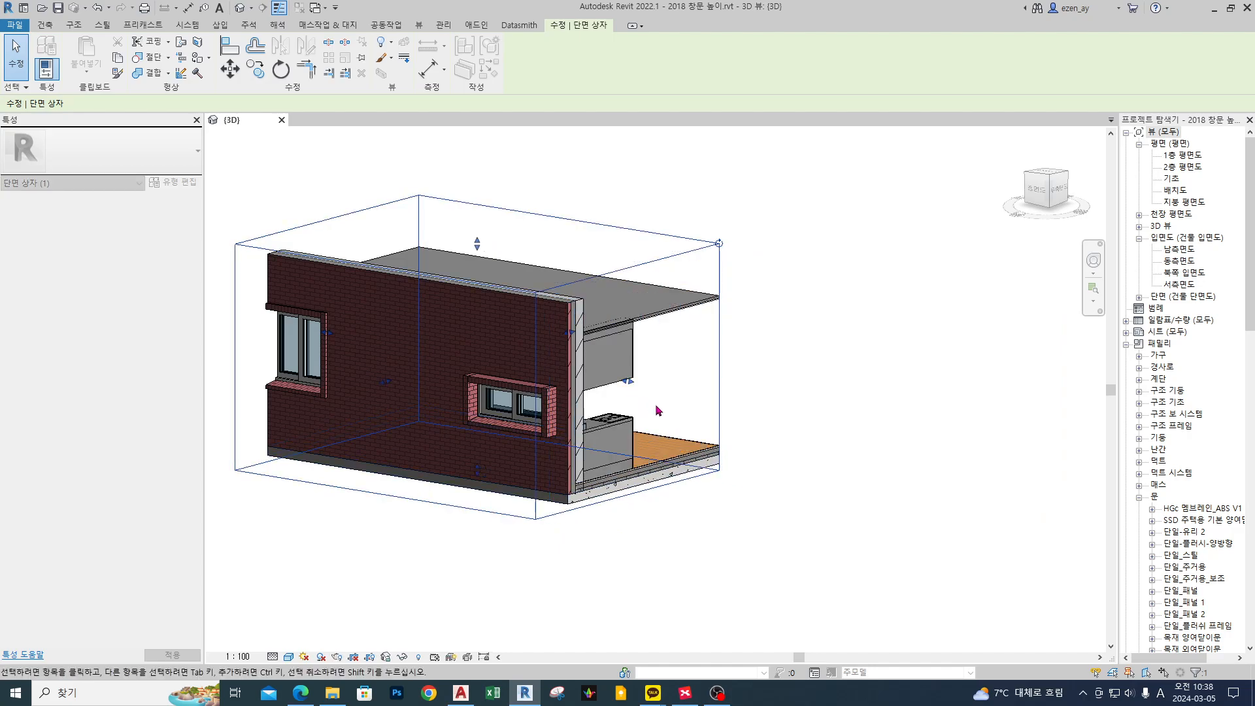
pyautogui.keyDown('shift'); pyautogui.moveTo(804, 483); pyautogui.dragTo(619, 398, button='middle'); pyautogui.keyUp('shift')
pyautogui.moveTo(619, 398); pyautogui.dragTo(600, 392)
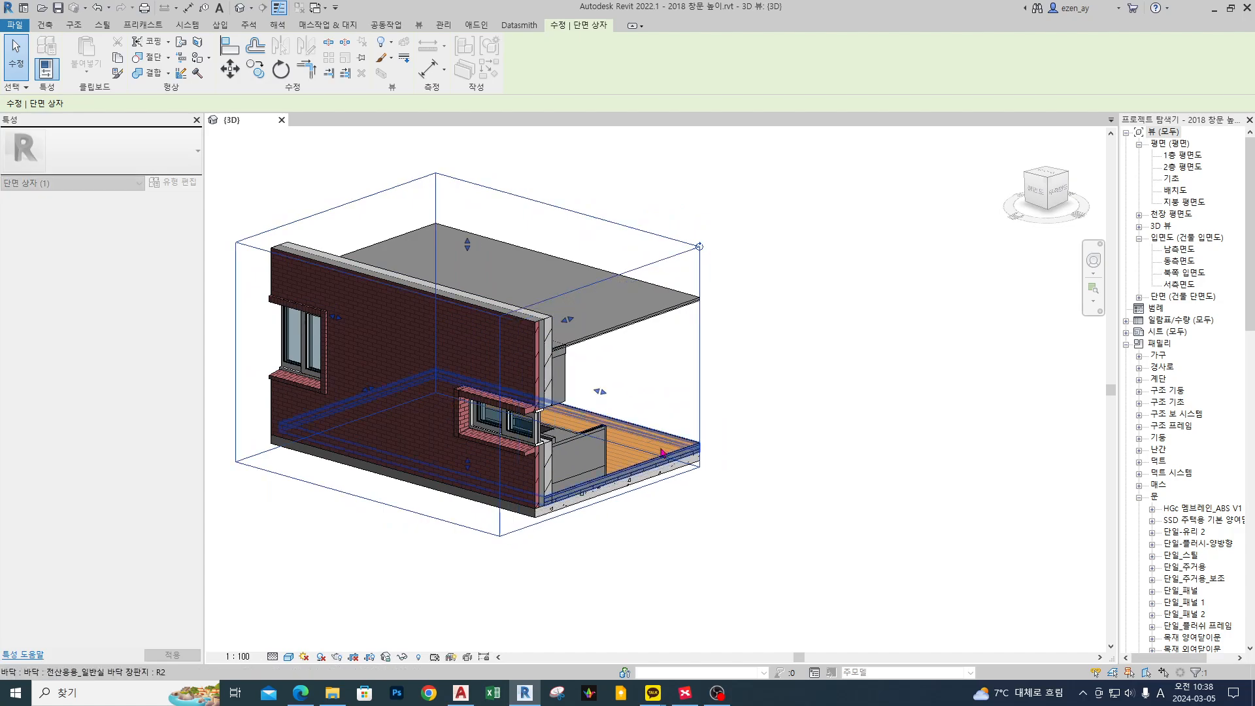
pyautogui.click(736, 523)
# Examine the kitchen in section and mark the countertop level and the wall height beneath the 600*600 window in red.
pyautogui.moveTo(747, 536); pyautogui.dragTo(652, 507, button='middle')
pyautogui.scroll(3, 484, 385)
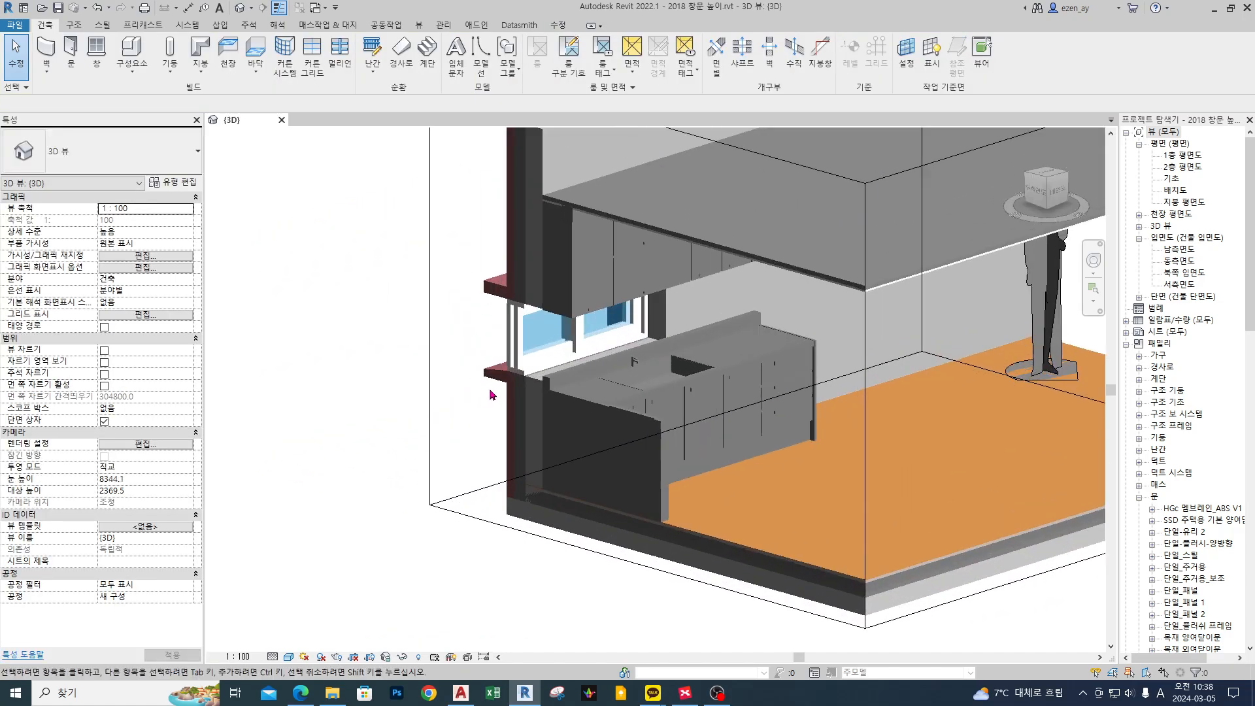
pyautogui.scroll(2, 449, 423)
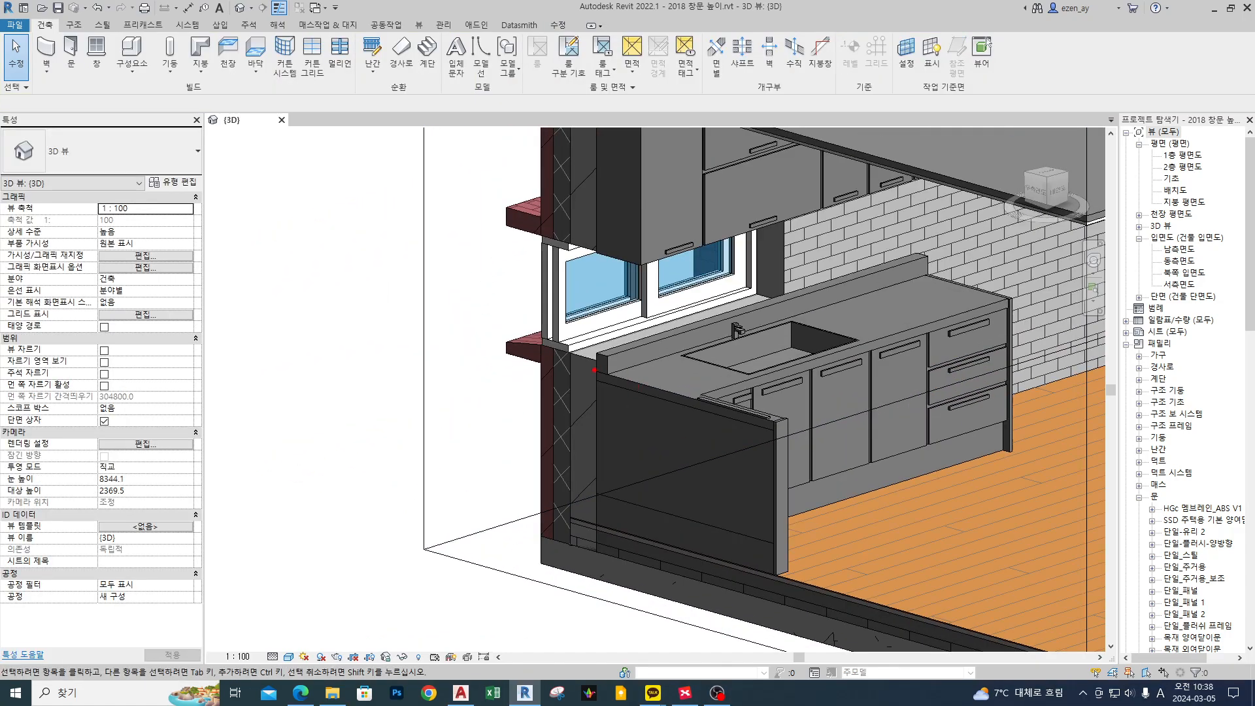
pyautogui.keyDown('shift'); pyautogui.moveTo(730, 403); pyautogui.dragTo(731, 404); pyautogui.keyUp('shift')
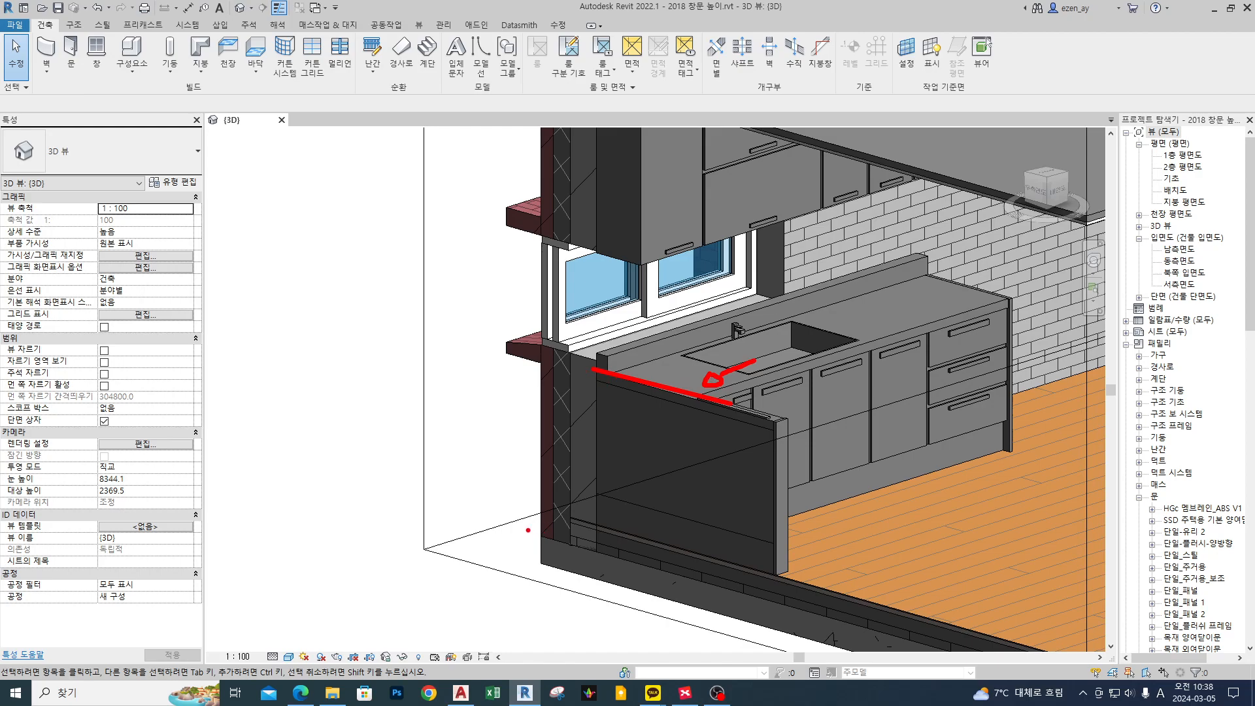
pyautogui.moveTo(556, 515); pyautogui.dragTo(578, 519)
pyautogui.moveTo(533, 519); pyautogui.dragTo(542, 422)
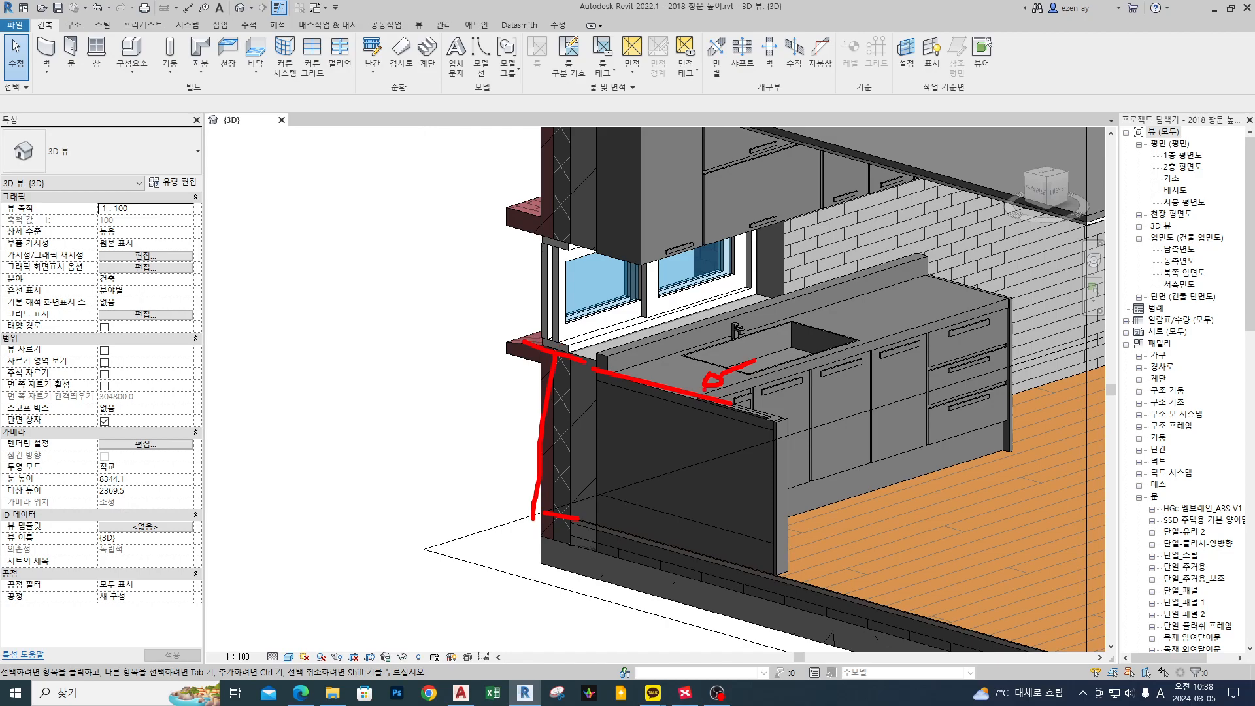
pyautogui.moveTo(554, 344); pyautogui.dragTo(683, 379)
pyautogui.press('Escape')
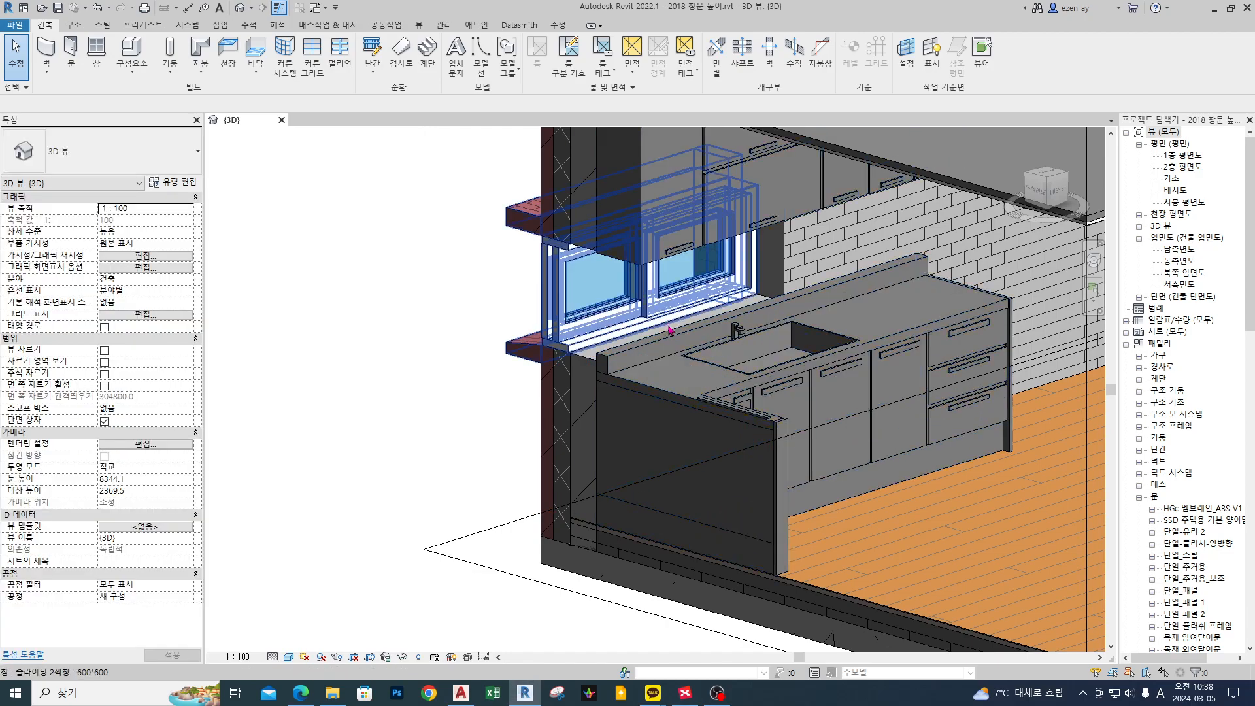
# Mark the height from the kitchen floor to the head of the 600*600 window with red strokes on the section view.
pyautogui.scroll(-2, 653, 454)
pyautogui.keyDown('shift'); pyautogui.moveTo(484, 460); pyautogui.dragTo(518, 402, button='middle'); pyautogui.keyUp('shift')
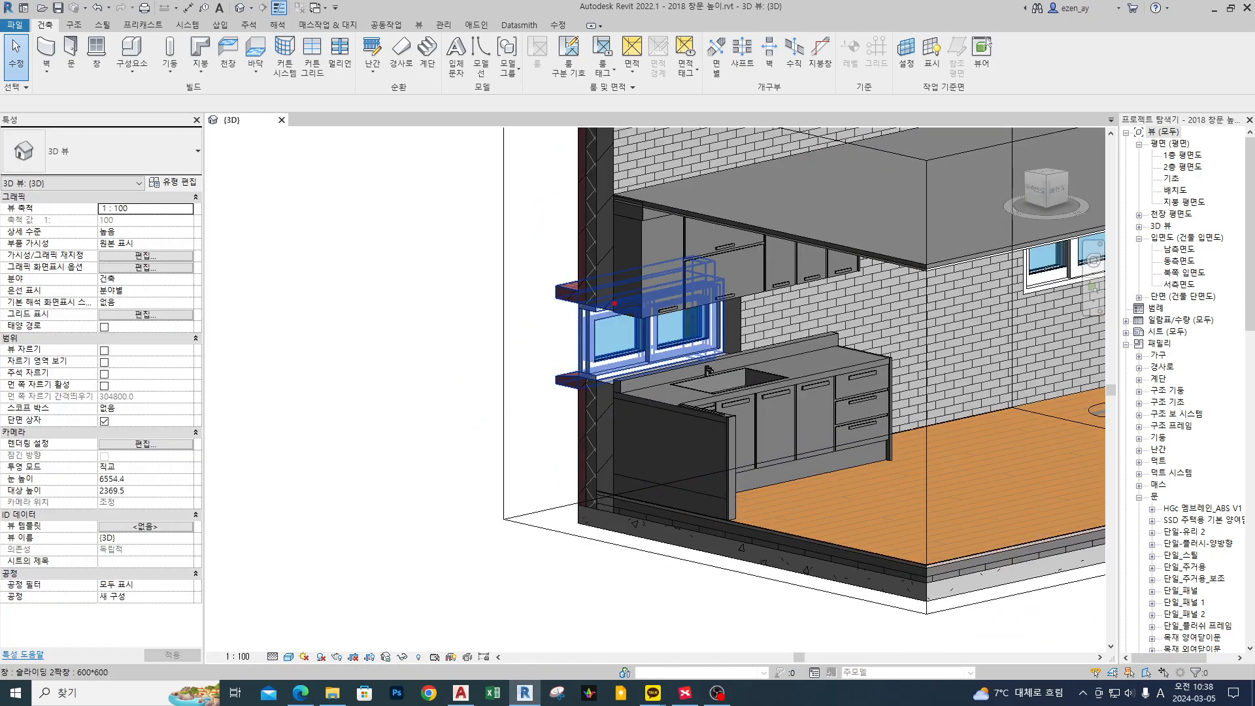
pyautogui.moveTo(578, 491); pyautogui.dragTo(699, 531)
pyautogui.moveTo(637, 507); pyautogui.dragTo(660, 369)
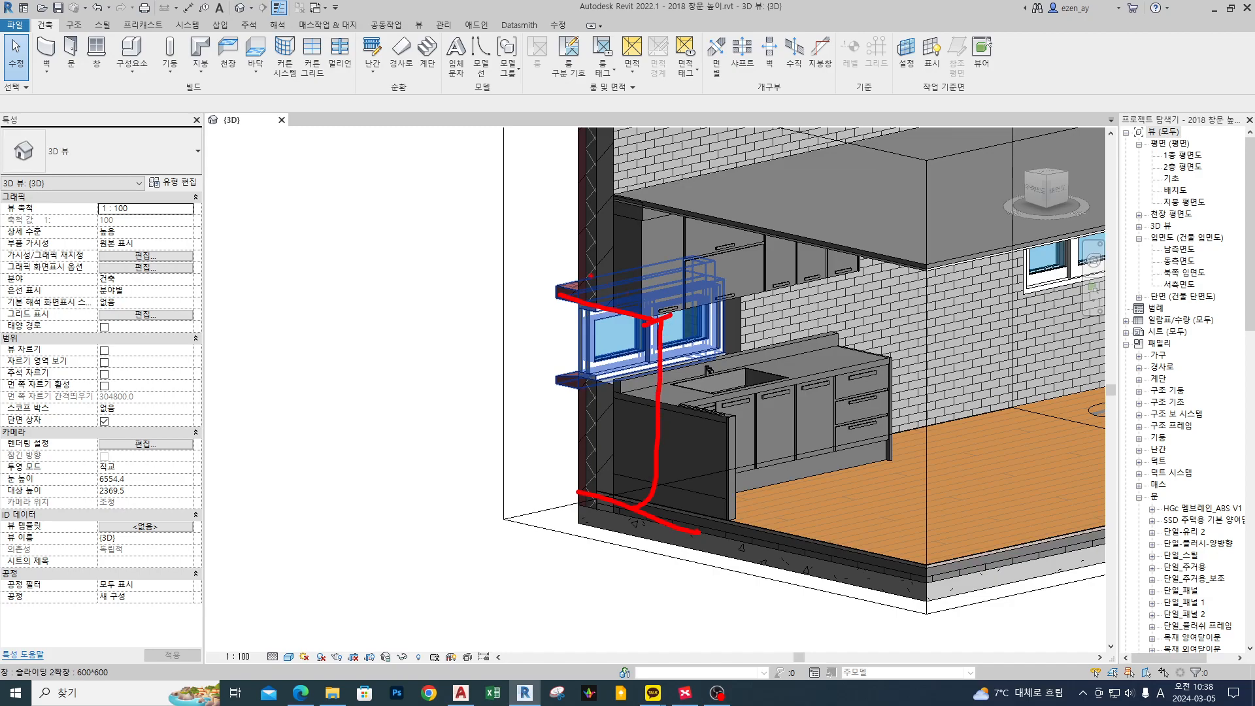
pyautogui.press('Escape')
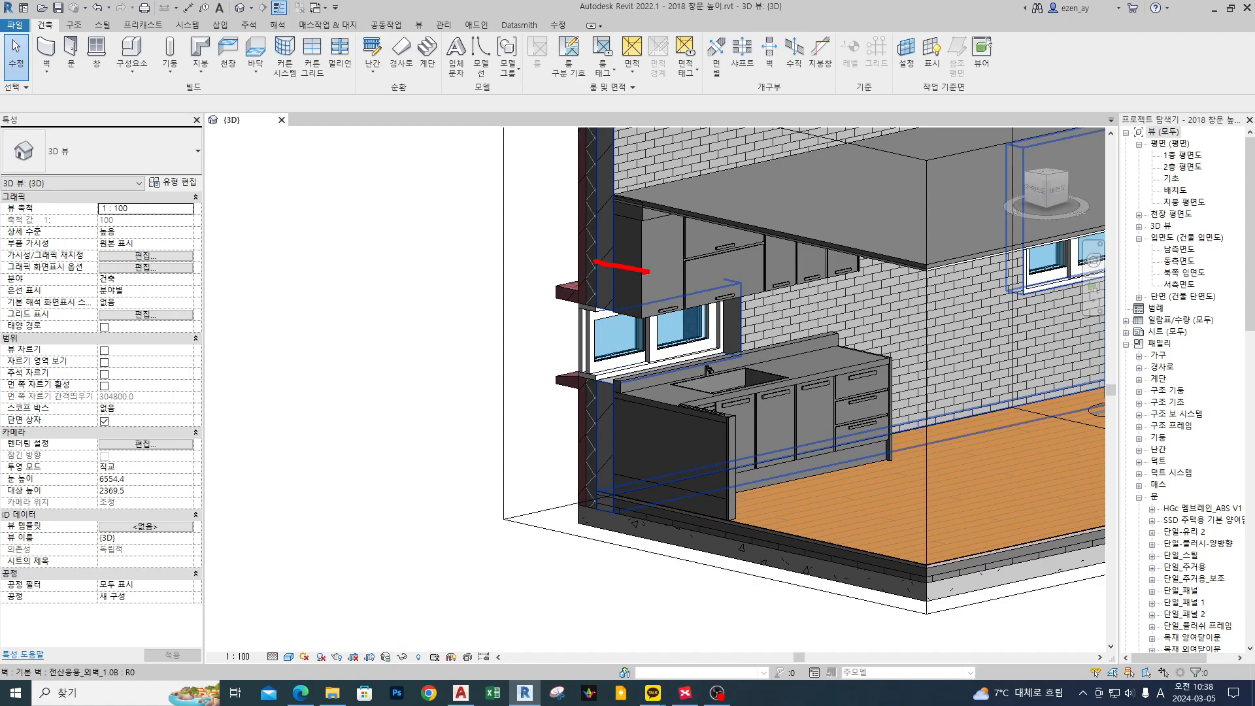
pyautogui.press('Escape')
# Mark the upper cabinet, window opening and below-sill height ranges beside the kitchen section with red strokes.
pyautogui.moveTo(569, 298)
pyautogui.mouseDown()
pyautogui.moveTo(662, 316)
pyautogui.moveTo(643, 213)
pyautogui.moveTo(667, 213)
pyautogui.mouseUp()
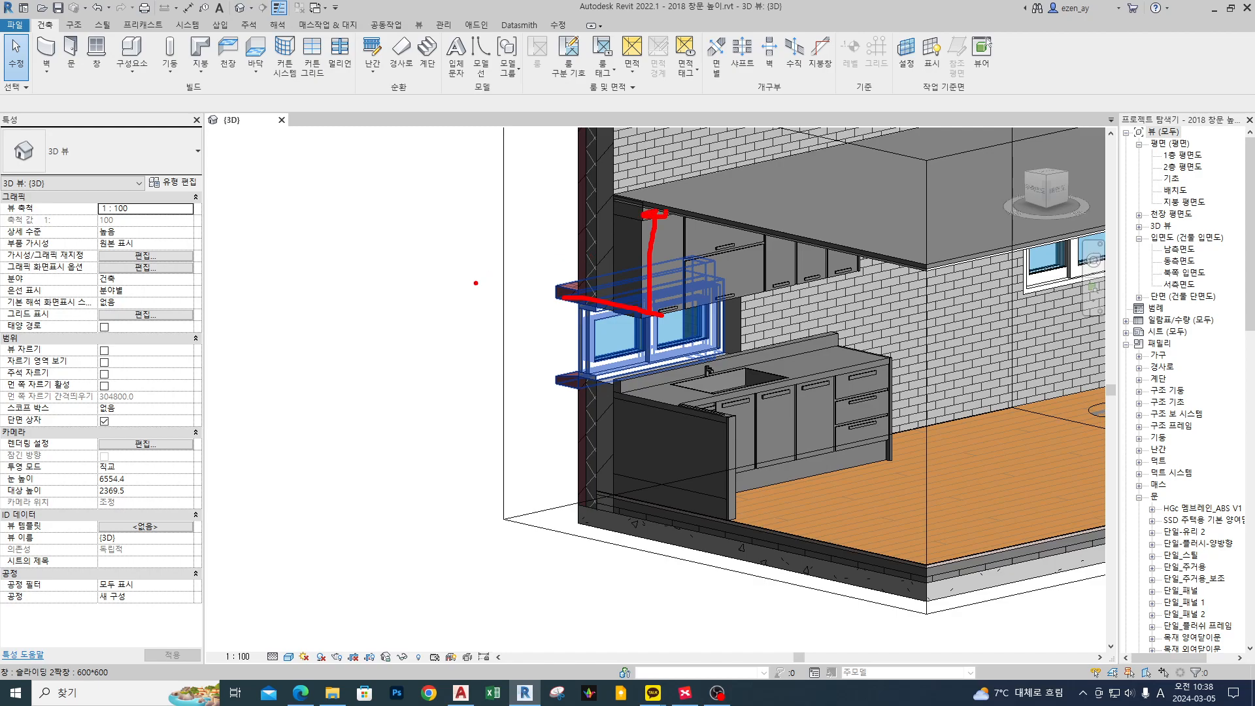
pyautogui.moveTo(547, 293); pyautogui.dragTo(637, 312)
pyautogui.moveTo(526, 477)
pyautogui.mouseDown()
pyautogui.moveTo(637, 509)
pyautogui.moveTo(522, 469)
pyautogui.moveTo(555, 381)
pyautogui.moveTo(616, 394)
pyautogui.mouseUp()
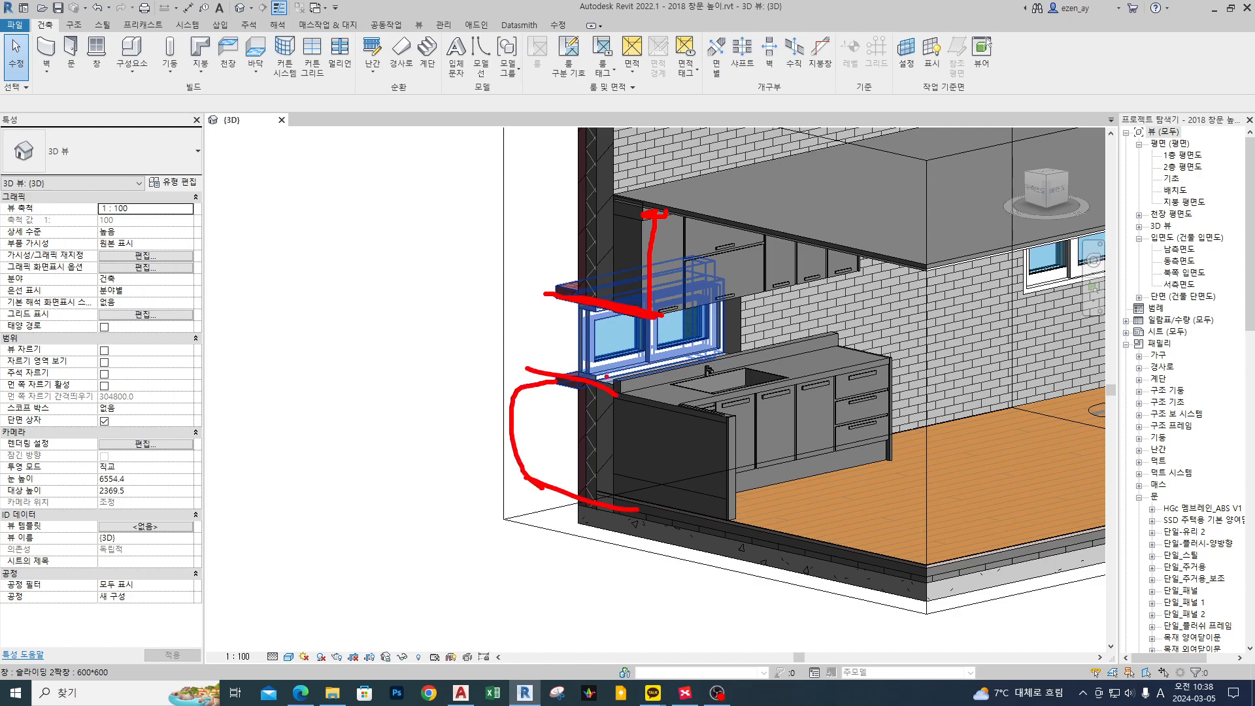
pyautogui.moveTo(518, 285); pyautogui.dragTo(577, 297)
pyautogui.moveTo(458, 274)
pyautogui.mouseDown()
pyautogui.moveTo(529, 285)
pyautogui.moveTo(467, 475)
pyautogui.moveTo(524, 493)
pyautogui.moveTo(482, 183)
pyautogui.moveTo(602, 204)
pyautogui.mouseUp()
pyautogui.click(461, 175)
pyautogui.moveTo(465, 190); pyautogui.dragTo(522, 204)
pyautogui.moveTo(413, 228); pyautogui.dragTo(448, 236)
pyautogui.moveTo(449, 231); pyautogui.dragTo(466, 227)
pyautogui.moveTo(445, 238); pyautogui.dragTo(463, 242)
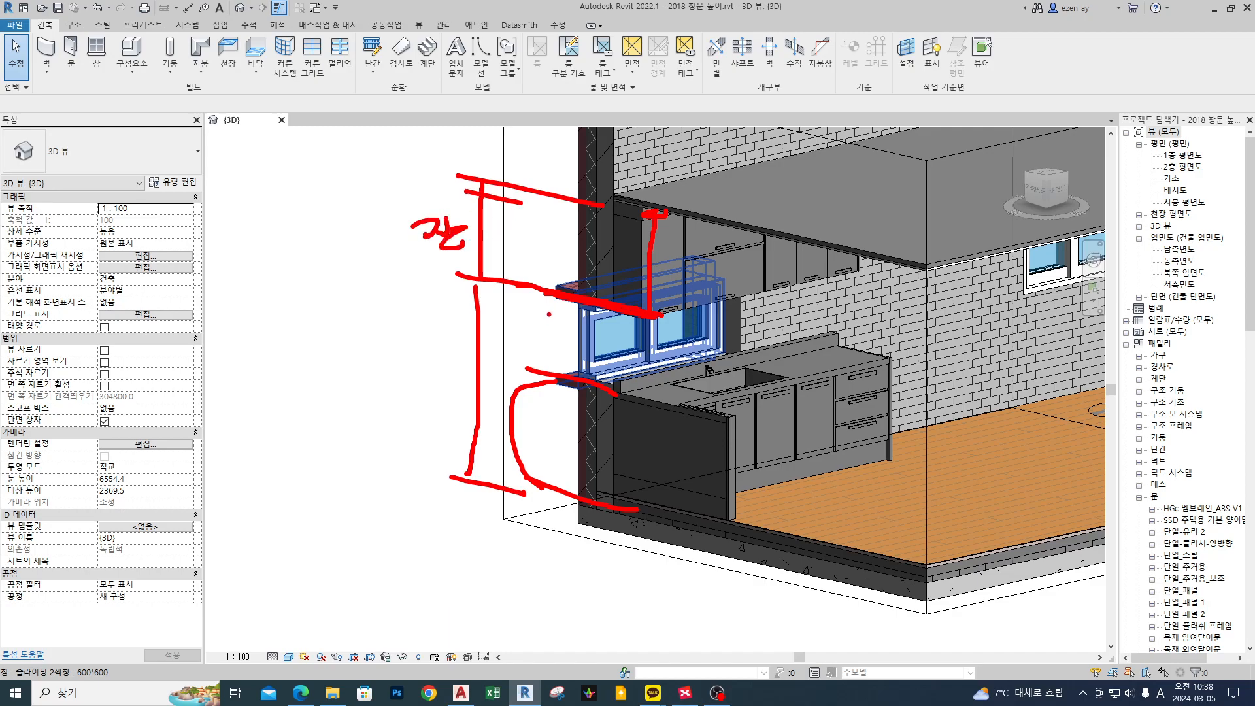
pyautogui.moveTo(557, 300)
pyautogui.mouseDown()
pyautogui.moveTo(535, 340)
pyautogui.moveTo(549, 364)
pyautogui.mouseUp()
pyautogui.moveTo(516, 316)
pyautogui.mouseDown()
pyautogui.moveTo(525, 328)
pyautogui.moveTo(521, 319)
pyautogui.mouseUp()
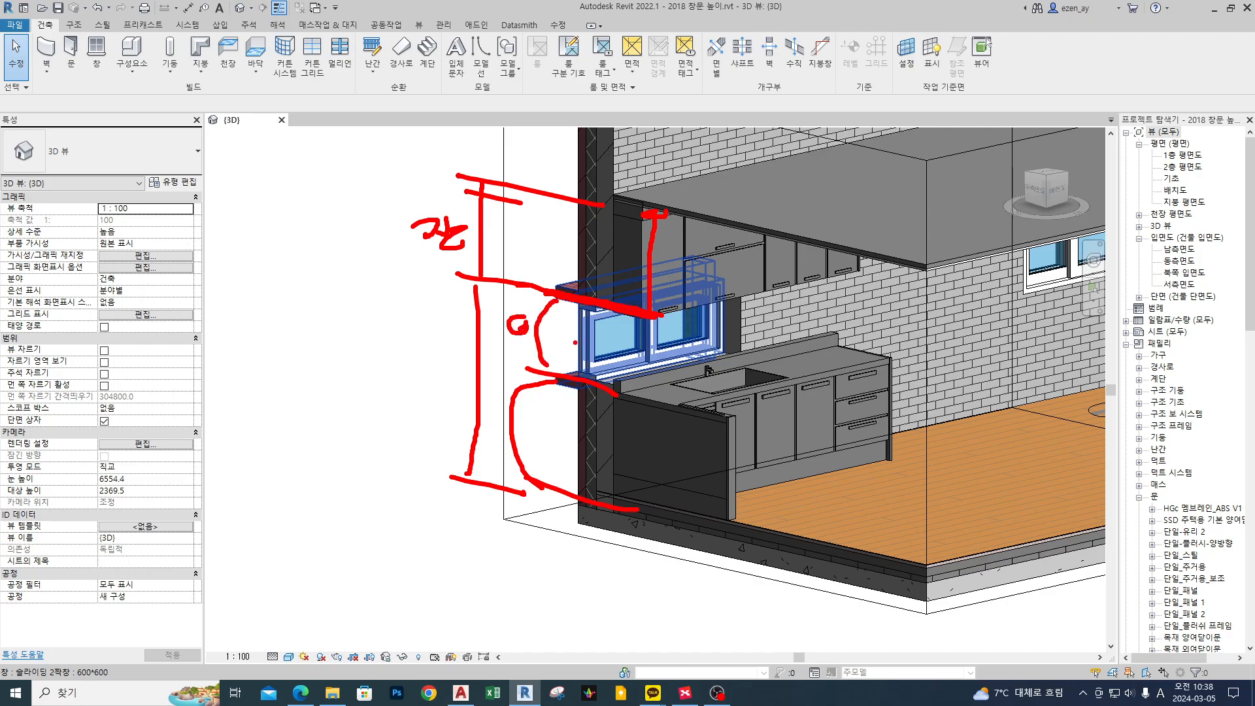
pyautogui.press('Escape')
# Select the 600*600 kitchen window to check its heights, and mark the below-sill, window and upper zones in red.
pyautogui.click(581, 327)
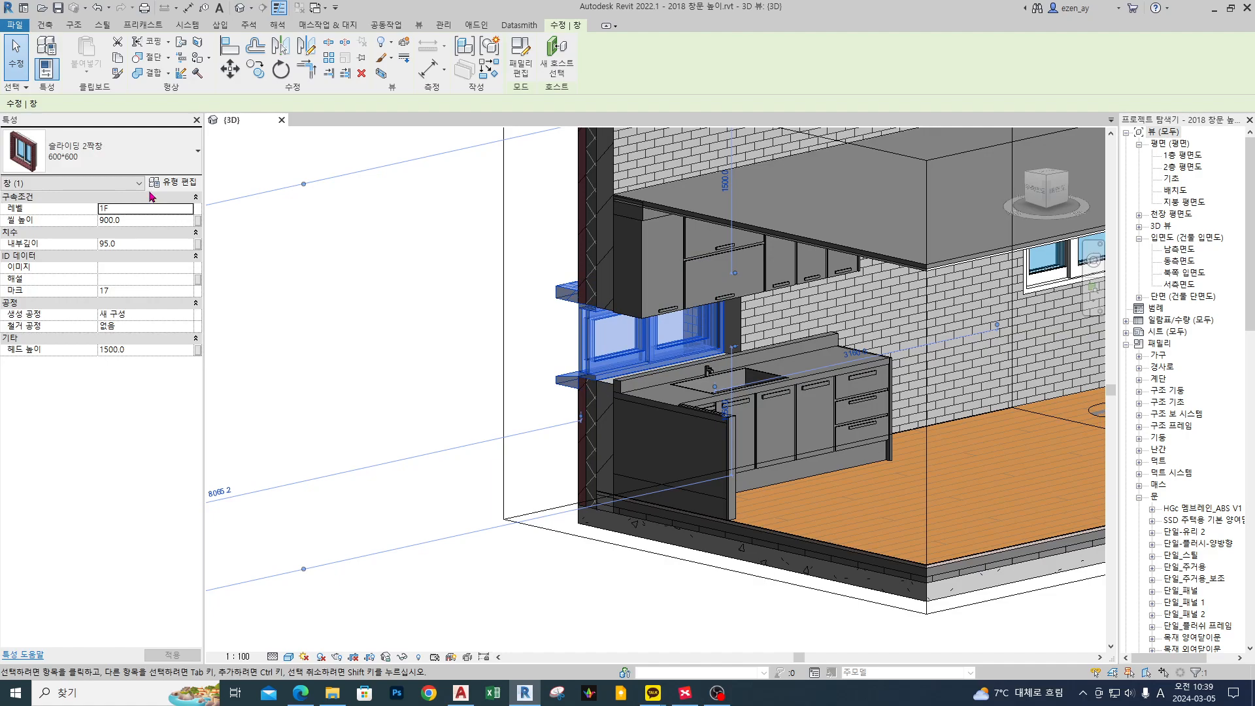
pyautogui.moveTo(514, 374); pyautogui.dragTo(626, 398)
pyautogui.moveTo(534, 382)
pyautogui.mouseDown()
pyautogui.moveTo(531, 497)
pyautogui.moveTo(512, 502)
pyautogui.mouseUp()
pyautogui.moveTo(503, 409); pyautogui.dragTo(516, 463)
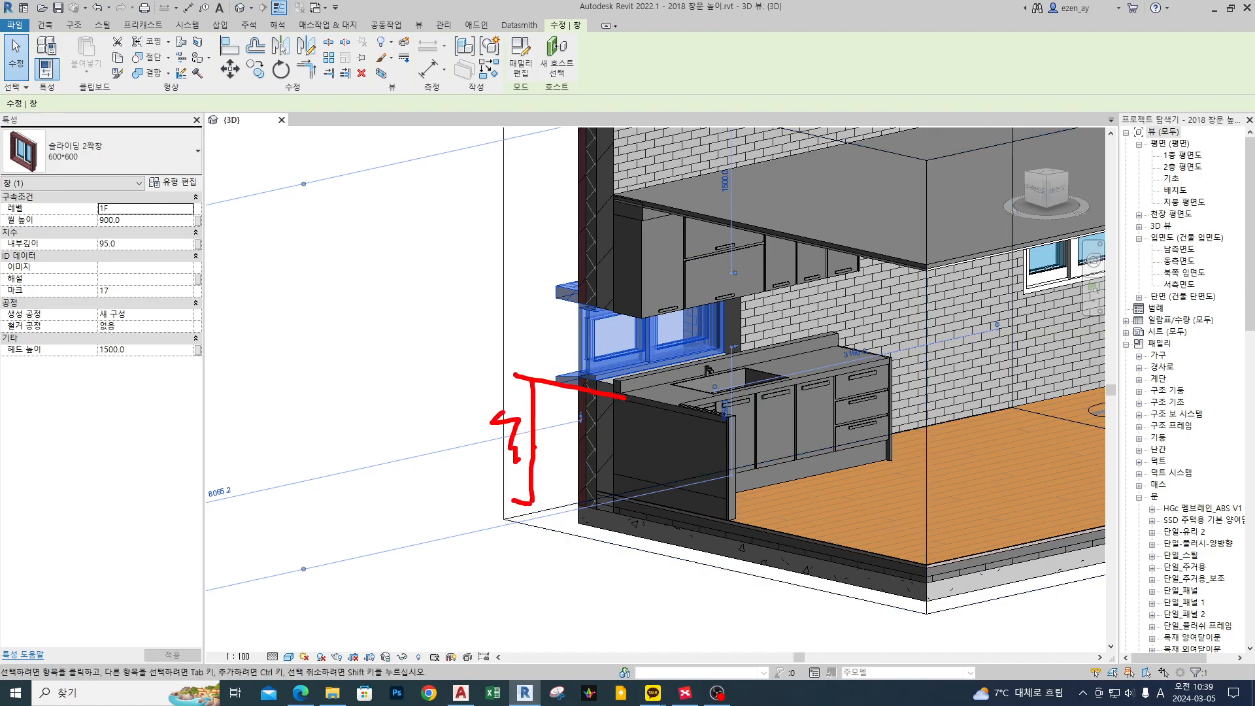
pyautogui.moveTo(514, 285)
pyautogui.mouseDown()
pyautogui.moveTo(600, 306)
pyautogui.moveTo(533, 376)
pyautogui.moveTo(482, 327)
pyautogui.moveTo(510, 318)
pyautogui.mouseUp()
pyautogui.moveTo(531, 259)
pyautogui.mouseDown()
pyautogui.moveTo(531, 288)
pyautogui.moveTo(530, 194)
pyautogui.moveTo(587, 205)
pyautogui.mouseUp()
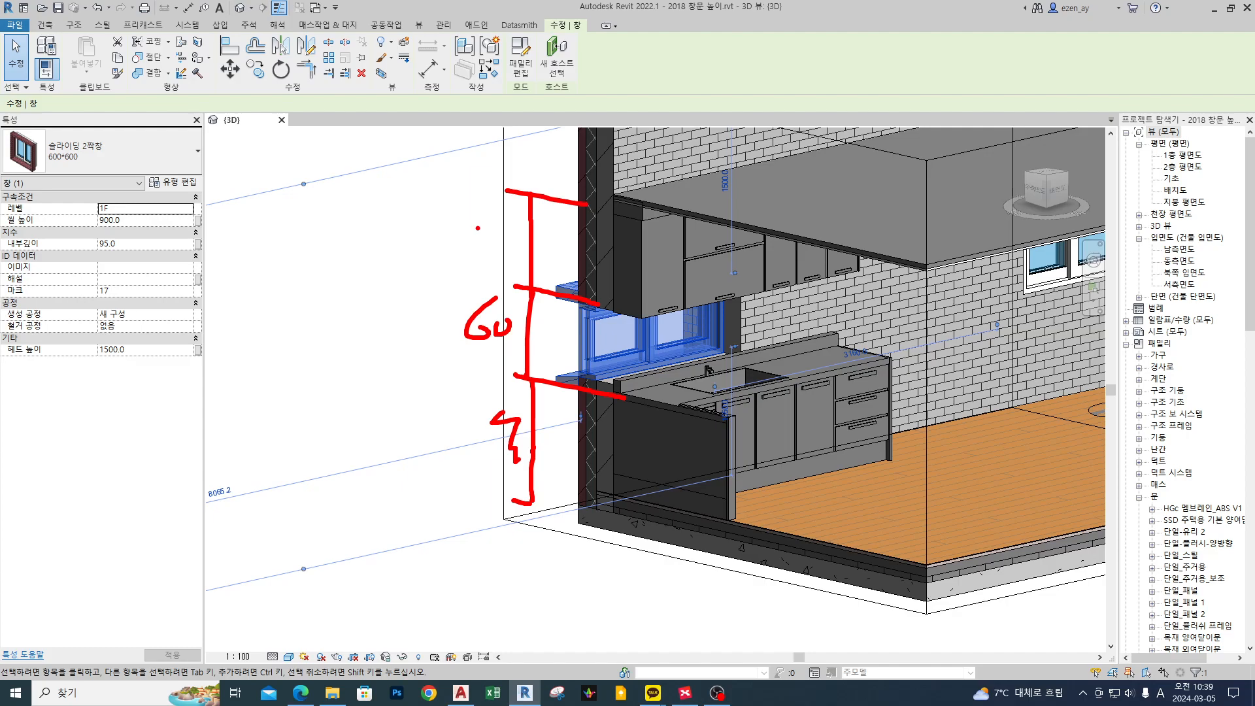
# Label the zone above the window 상부장 in red handwriting, and circle the upper cabinet and the 600*600 window.
pyautogui.moveTo(418, 208); pyautogui.dragTo(409, 227)
pyautogui.moveTo(421, 218); pyautogui.dragTo(438, 229)
pyautogui.moveTo(434, 235); pyautogui.dragTo(433, 250)
pyautogui.moveTo(459, 209)
pyautogui.mouseDown()
pyautogui.moveTo(460, 228)
pyautogui.moveTo(472, 225)
pyautogui.mouseUp()
pyautogui.moveTo(456, 230); pyautogui.dragTo(494, 229)
pyautogui.moveTo(492, 229)
pyautogui.mouseDown()
pyautogui.moveTo(484, 243)
pyautogui.moveTo(499, 243)
pyautogui.mouseUp()
pyautogui.moveTo(502, 229)
pyautogui.mouseDown()
pyautogui.moveTo(504, 255)
pyautogui.moveTo(487, 243)
pyautogui.mouseUp()
pyautogui.moveTo(478, 252); pyautogui.dragTo(479, 266)
pyautogui.moveTo(681, 268); pyautogui.dragTo(676, 265)
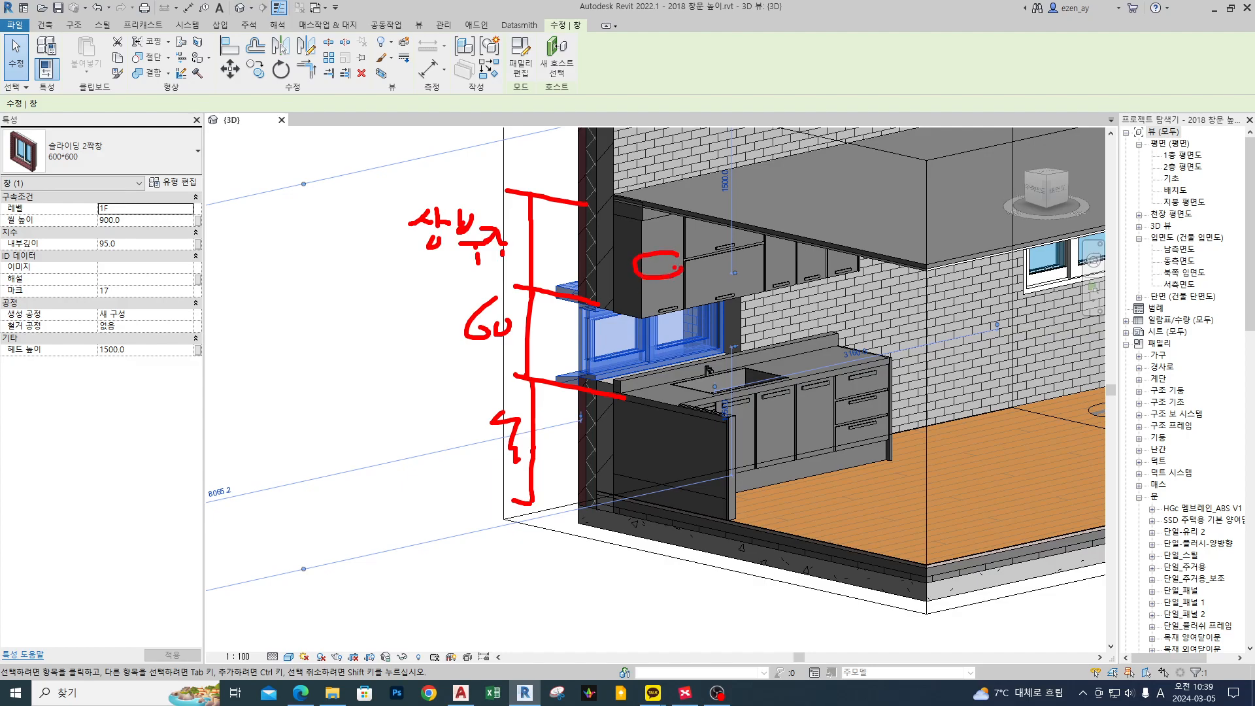
pyautogui.moveTo(590, 401)
pyautogui.mouseDown()
pyautogui.moveTo(575, 400)
pyautogui.moveTo(637, 280)
pyautogui.moveTo(712, 373)
pyautogui.moveTo(662, 398)
pyautogui.mouseUp()
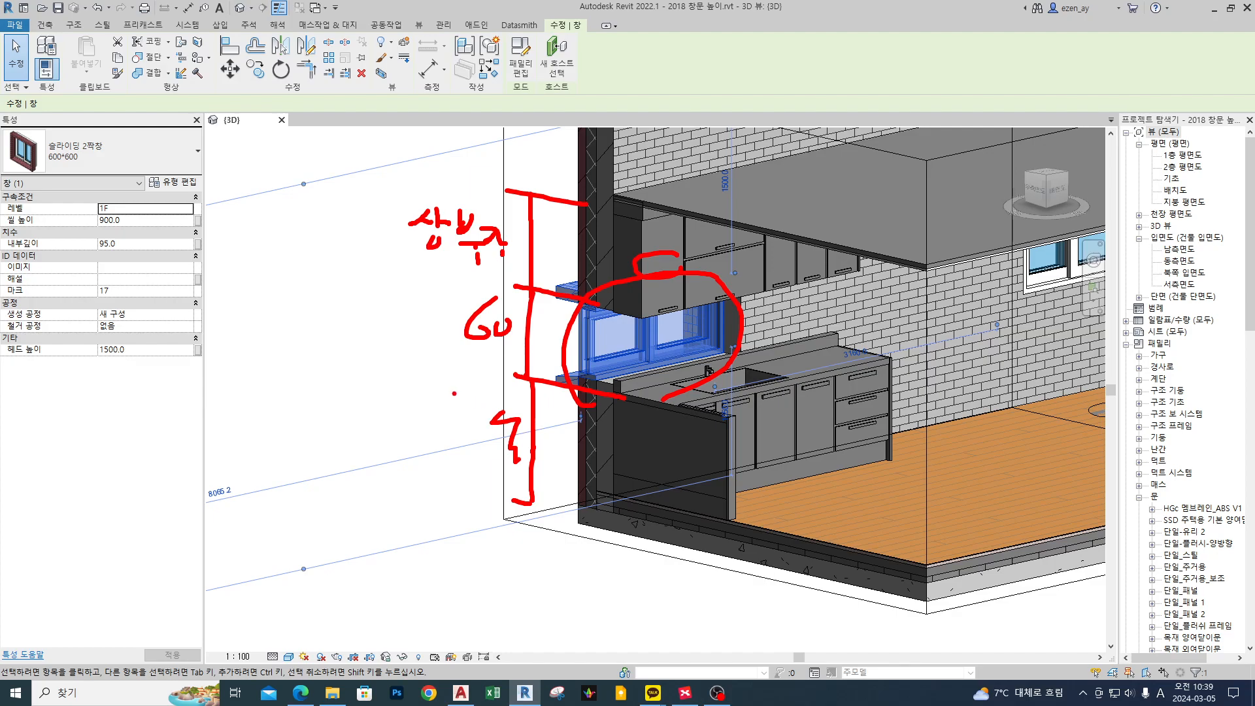
# Write a red size note with an arrow pointing at the 60 mark, mark the 600*600 kitchen window, and clear the strokes.
pyautogui.moveTo(406, 315); pyautogui.dragTo(438, 320)
pyautogui.moveTo(425, 308); pyautogui.dragTo(427, 331)
pyautogui.moveTo(328, 308)
pyautogui.mouseDown()
pyautogui.moveTo(320, 321)
pyautogui.moveTo(356, 341)
pyautogui.moveTo(391, 323)
pyautogui.moveTo(400, 336)
pyautogui.mouseUp()
pyautogui.moveTo(299, 346)
pyautogui.mouseDown()
pyautogui.moveTo(426, 346)
pyautogui.moveTo(401, 303)
pyautogui.moveTo(271, 310)
pyautogui.mouseUp()
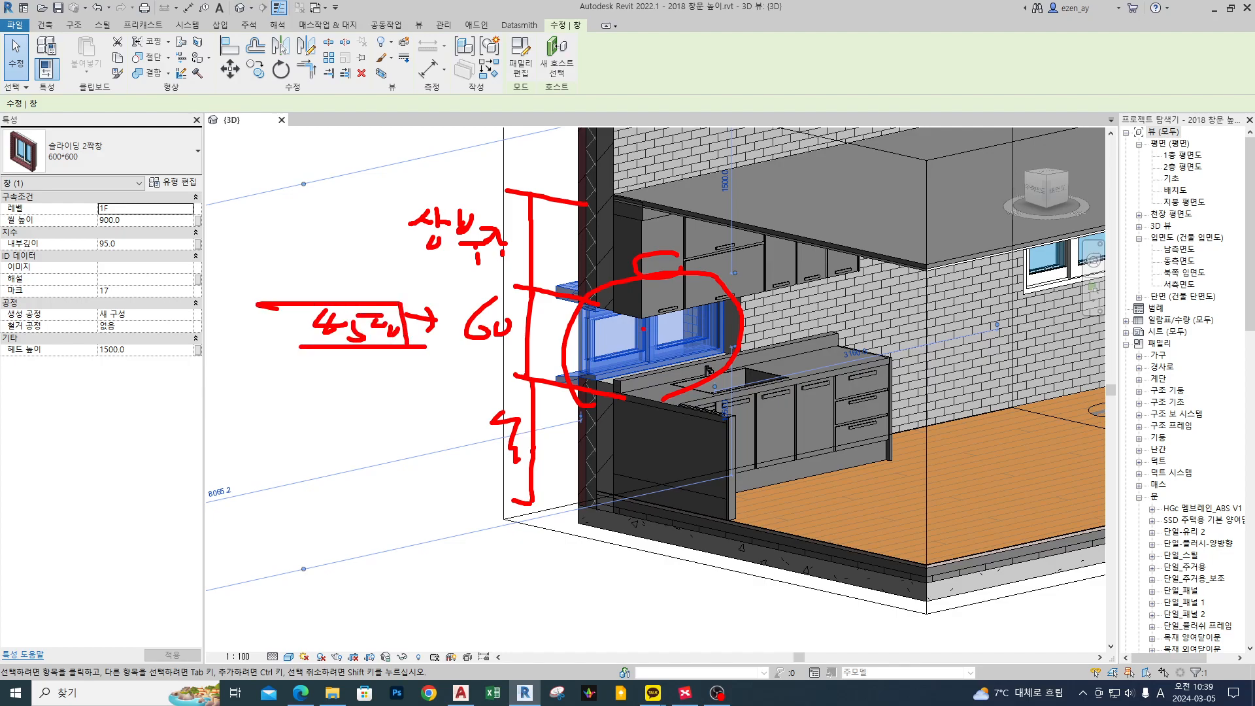
pyautogui.moveTo(640, 306); pyautogui.dragTo(646, 334)
pyautogui.press('Escape')
pyautogui.click(406, 246)
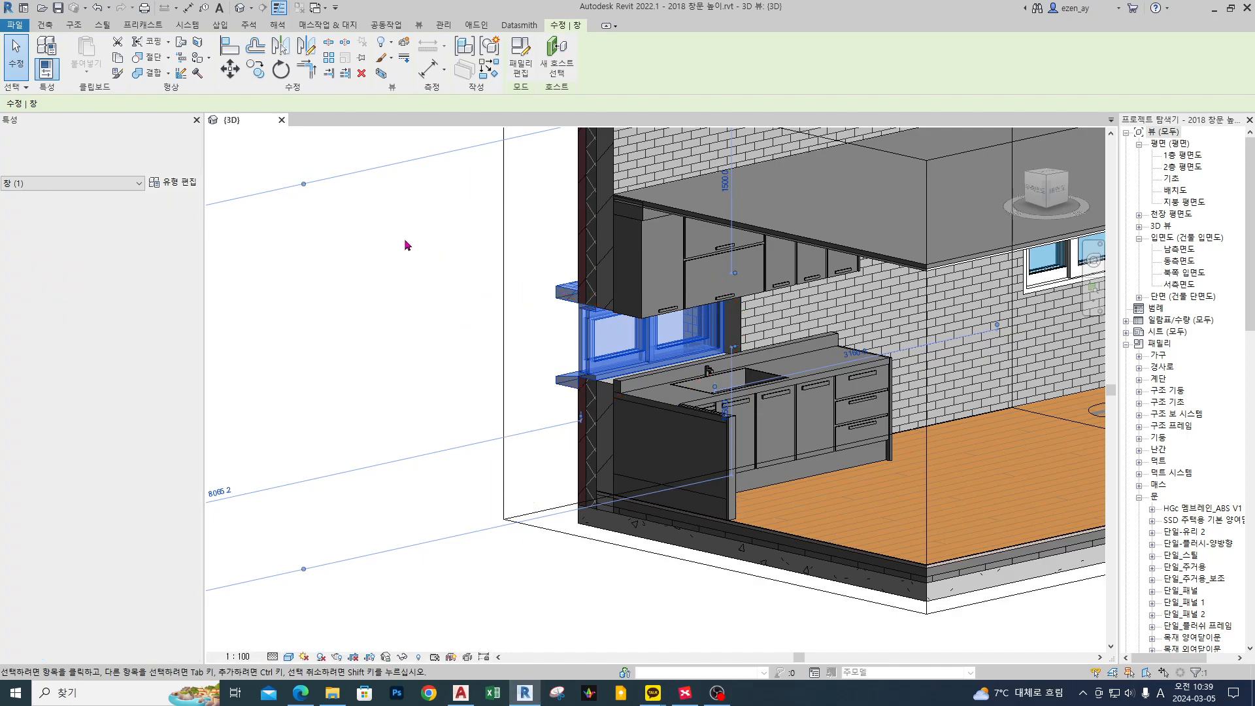
# Mark the 600*600 kitchen window with red strokes on the exterior brick wall, and clear them.
pyautogui.scroll(-2, 418, 251)
pyautogui.keyDown('shift'); pyautogui.moveTo(420, 292); pyautogui.dragTo(759, 313, button='middle'); pyautogui.keyUp('shift')
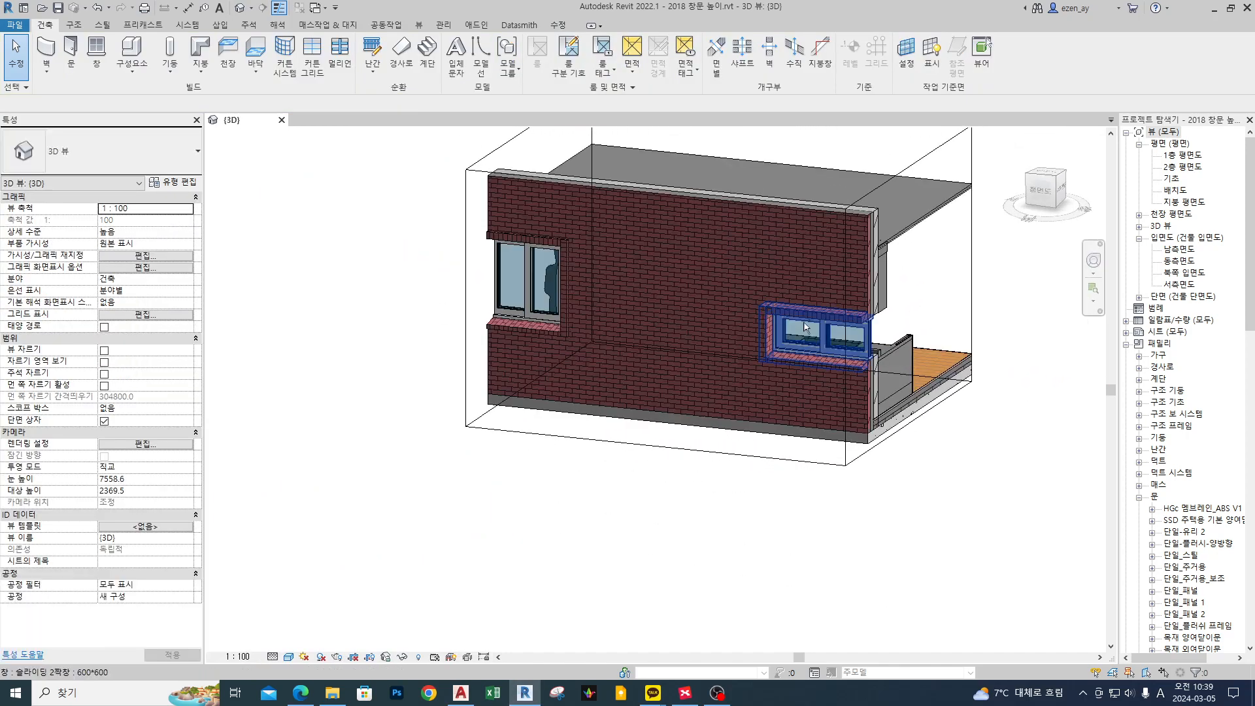
pyautogui.moveTo(722, 342)
pyautogui.mouseDown()
pyautogui.moveTo(776, 334)
pyautogui.moveTo(771, 357)
pyautogui.moveTo(777, 256)
pyautogui.moveTo(860, 316)
pyautogui.mouseUp()
pyautogui.press('Escape')
# Examine the sink cabinet set from inside, and outline its upper cabinet together with the 600*600 window in red.
pyautogui.keyDown('shift'); pyautogui.moveTo(952, 356); pyautogui.dragTo(608, 326, button='middle'); pyautogui.keyUp('shift')
pyautogui.click(581, 283)
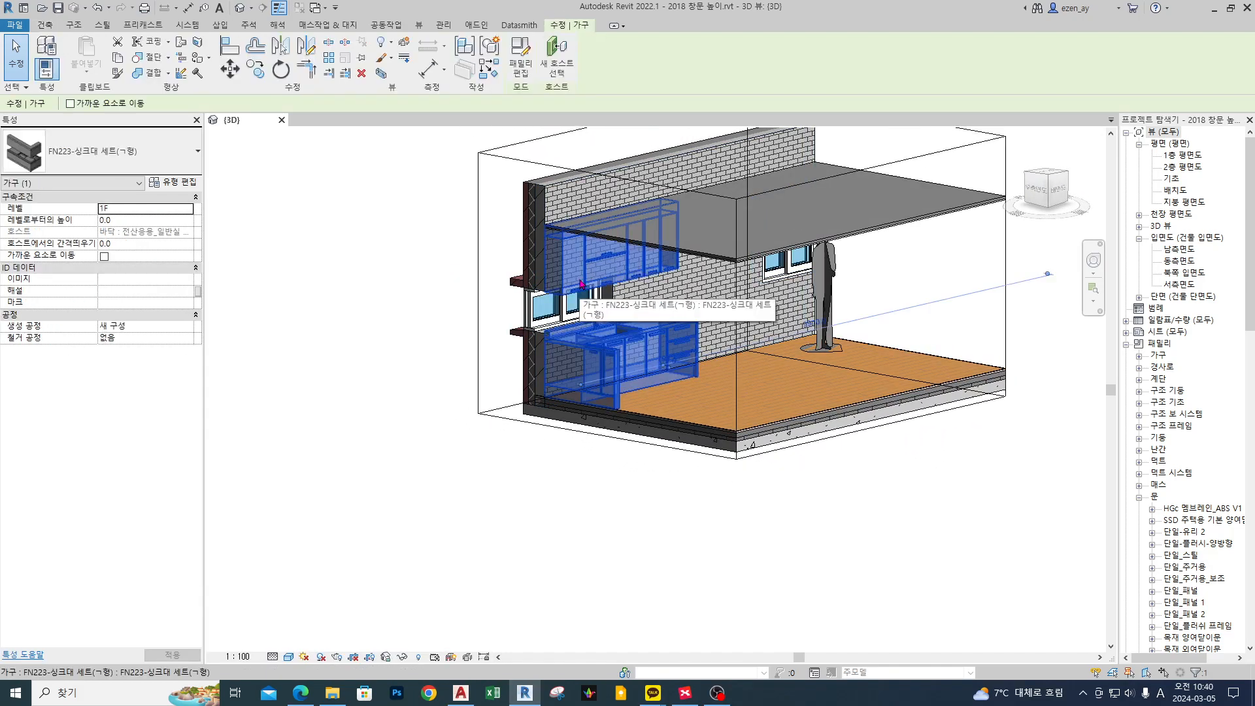
pyautogui.press('Escape')
pyautogui.moveTo(562, 275)
pyautogui.mouseDown()
pyautogui.moveTo(602, 258)
pyautogui.moveTo(608, 287)
pyautogui.moveTo(608, 235)
pyautogui.moveTo(511, 244)
pyautogui.moveTo(516, 328)
pyautogui.mouseUp()
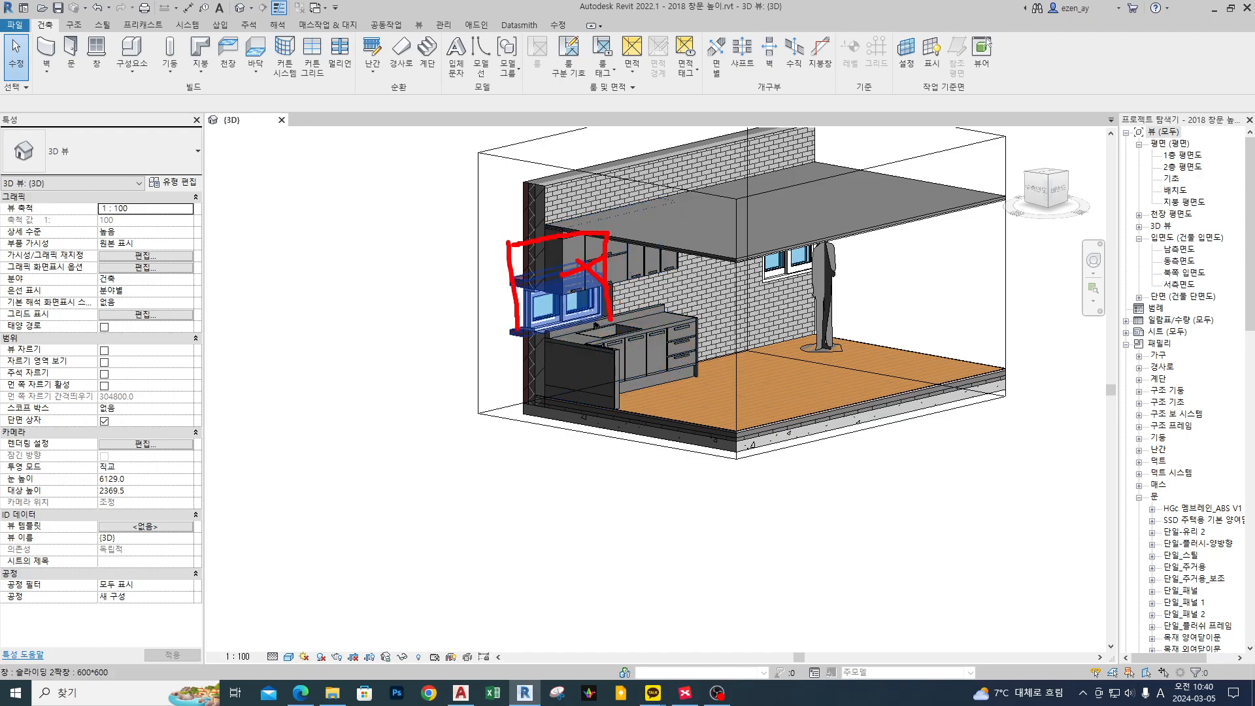
pyautogui.moveTo(580, 247)
pyautogui.mouseDown()
pyautogui.moveTo(548, 298)
pyautogui.moveTo(567, 298)
pyautogui.mouseUp()
pyautogui.press('Escape')
# Extend the section box along the exterior brick wall beyond the next two windows.
pyautogui.scroll(-2, 387, 277)
pyautogui.moveTo(389, 297)
pyautogui.keyDown('shift'); pyautogui.mouseDown(button='middle')
pyautogui.moveTo(402, 323)
pyautogui.moveTo(771, 320)
pyautogui.moveTo(420, 333)
pyautogui.mouseUp(button='middle'); pyautogui.keyUp('shift')
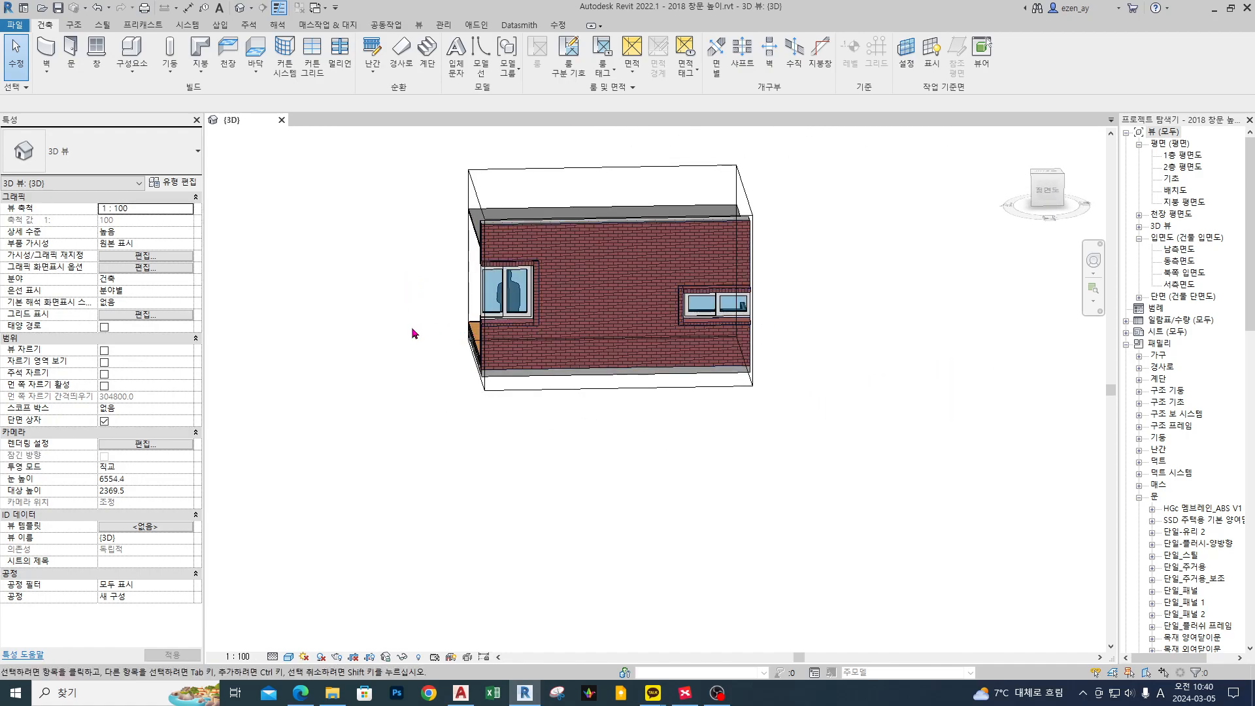
pyautogui.click(498, 169)
pyautogui.press('Escape')
pyautogui.scroll(-2, 476, 272)
pyautogui.click(486, 206)
pyautogui.moveTo(476, 277); pyautogui.dragTo(310, 281)
pyautogui.moveTo(366, 353); pyautogui.dragTo(460, 357, button='middle')
pyautogui.scroll(4, 464, 294)
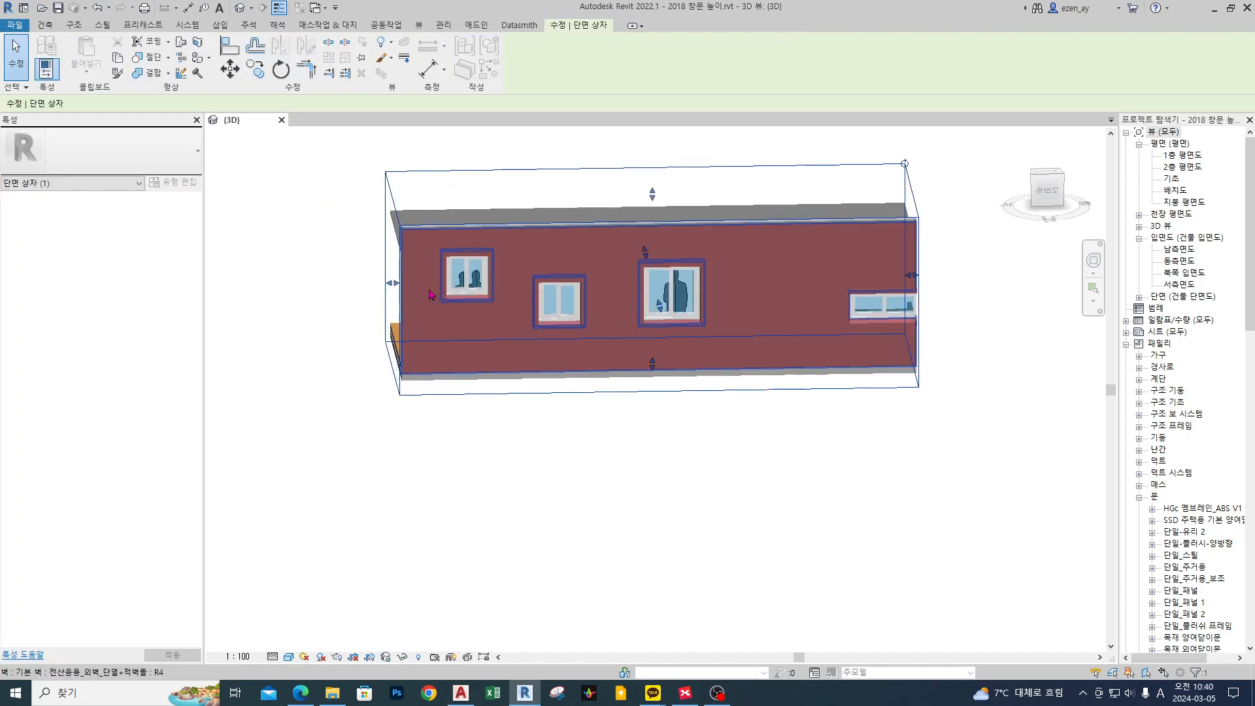
# Select the highest 900*900 window on the brick wall, and frame its head height property in red.
pyautogui.scroll(2, 468, 269)
pyautogui.click(474, 275)
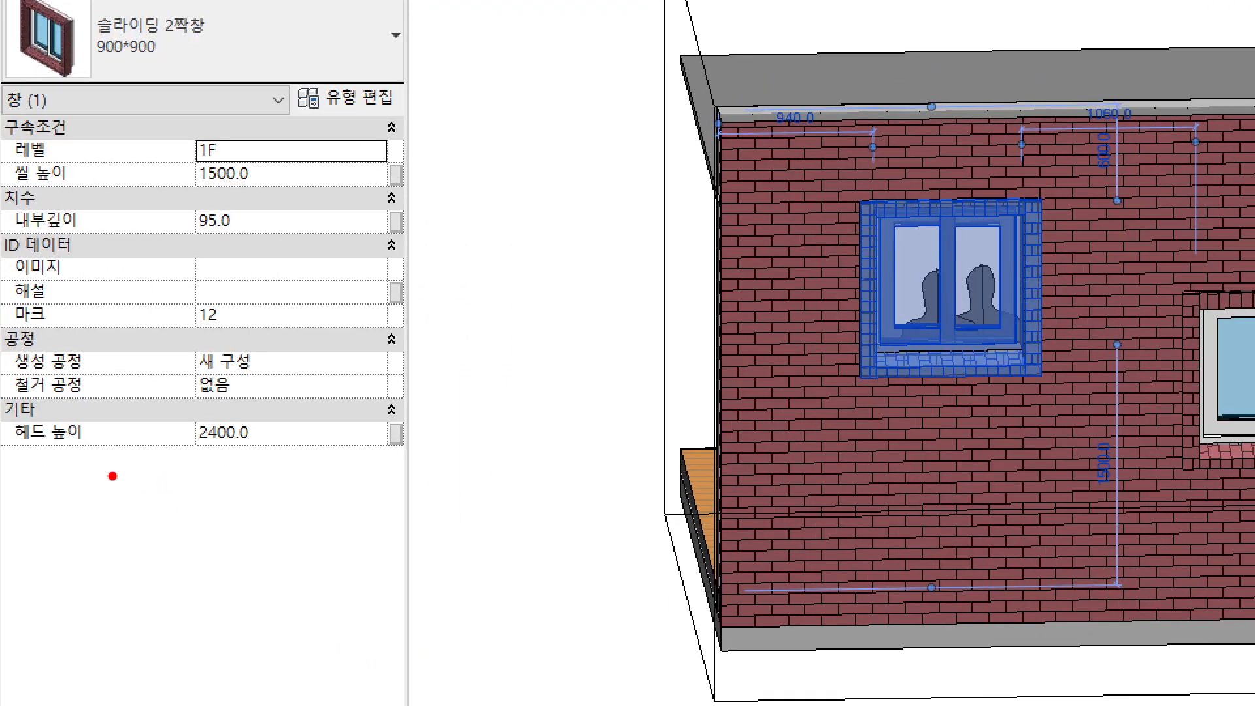
pyautogui.moveTo(112, 476); pyautogui.dragTo(395, 413)
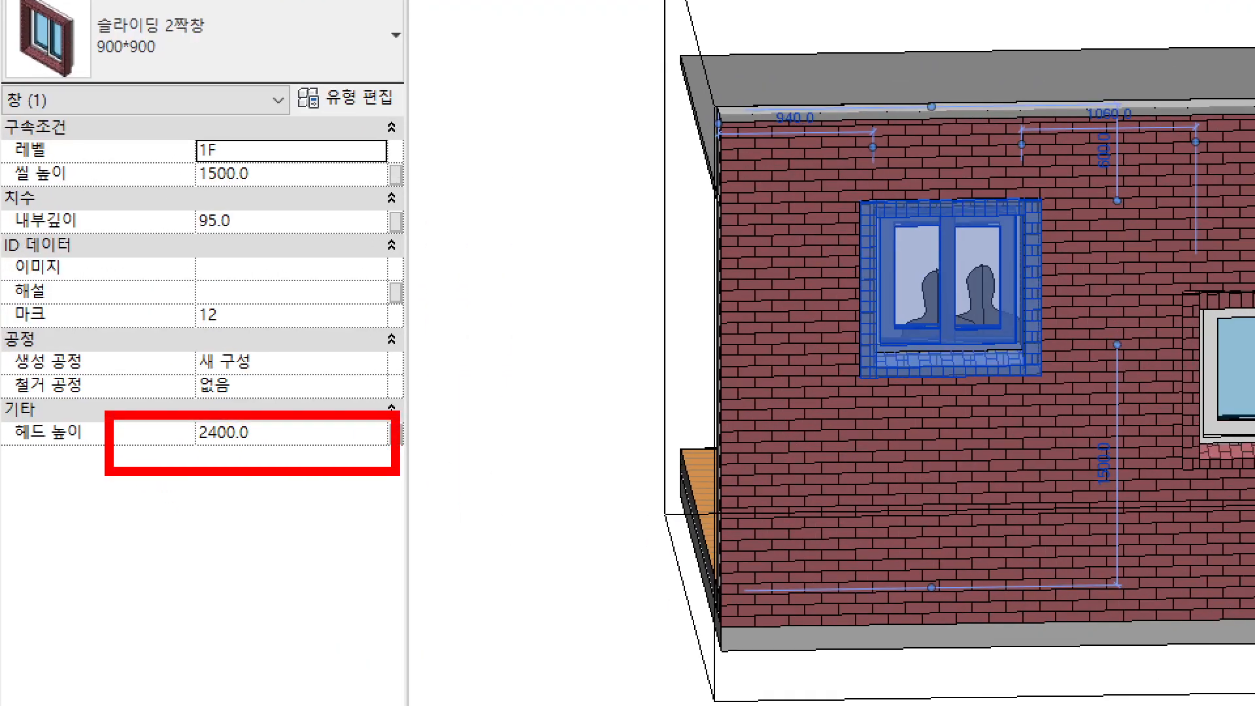
pyautogui.moveTo(442, 527)
pyautogui.mouseDown()
pyautogui.moveTo(324, 460)
pyautogui.moveTo(357, 445)
pyautogui.mouseUp()
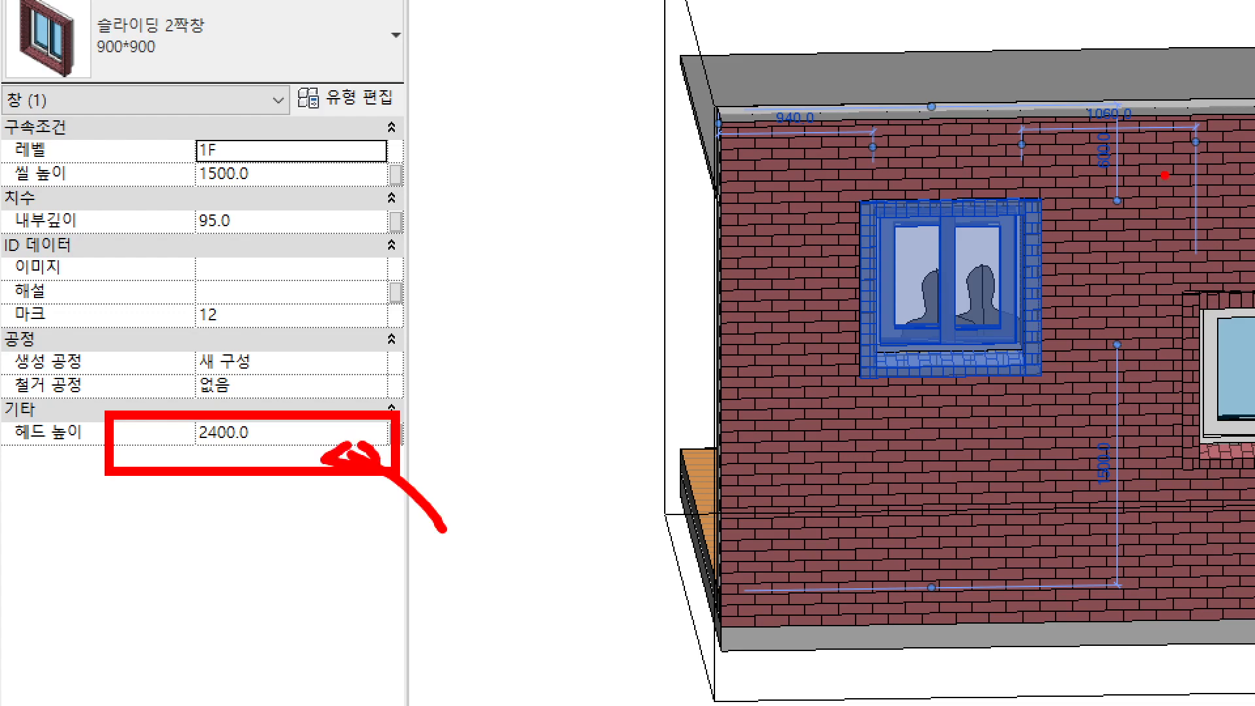
pyautogui.press('Escape')
# Circle the highest 900*900 window from inside the room, and mark the human figures below it in red.
pyautogui.keyDown('shift'); pyautogui.moveTo(307, 289); pyautogui.dragTo(700, 210, button='middle'); pyautogui.keyUp('shift')
pyautogui.click(699, 211)
pyautogui.scroll(2, 613, 231)
pyautogui.keyDown('shift'); pyautogui.moveTo(591, 251); pyautogui.dragTo(644, 261, button='middle'); pyautogui.keyUp('shift')
pyautogui.moveTo(489, 282)
pyautogui.mouseDown()
pyautogui.moveTo(394, 288)
pyautogui.moveTo(464, 283)
pyautogui.mouseUp()
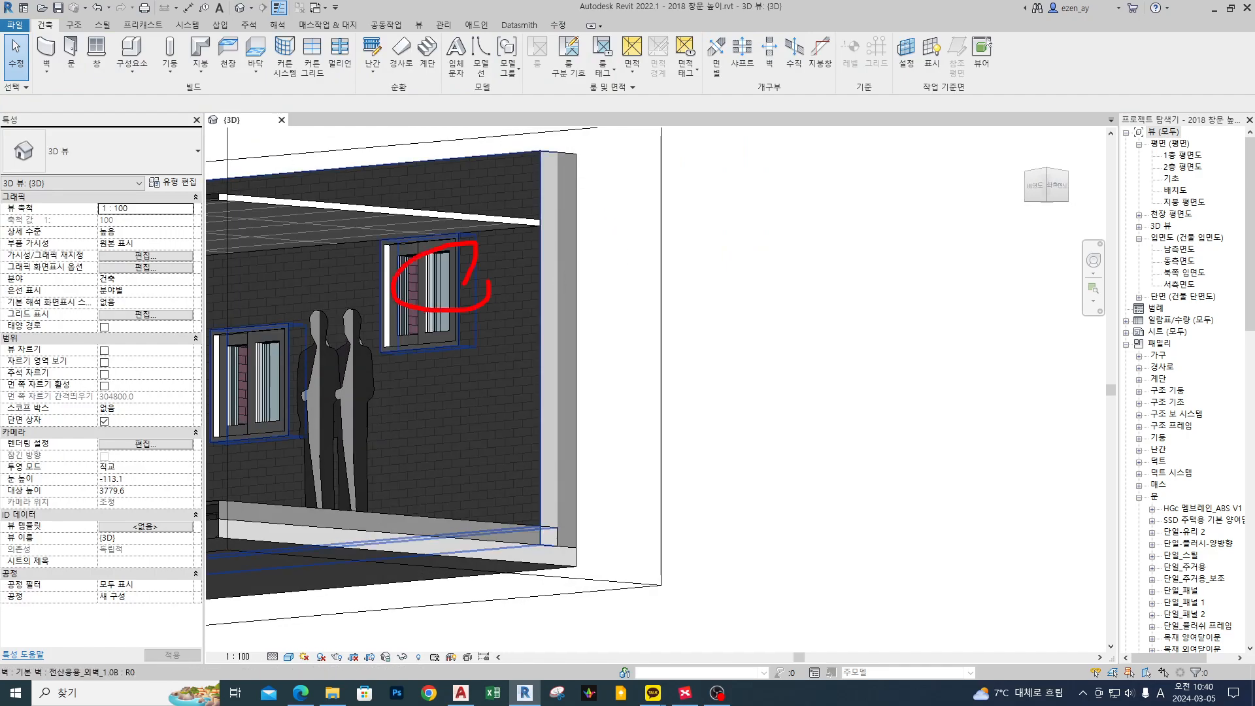
pyautogui.moveTo(411, 366); pyautogui.dragTo(358, 393)
pyautogui.moveTo(366, 382); pyautogui.dragTo(371, 403)
pyautogui.press('Escape')
# Mark the highest 900*900 window's sill line and its height down to the floor in red on the exterior wall.
pyautogui.scroll(-2, 656, 305)
pyautogui.moveTo(656, 305)
pyautogui.mouseDown(button='middle')
pyautogui.moveTo(830, 288)
pyautogui.moveTo(683, 375)
pyautogui.moveTo(460, 379)
pyautogui.moveTo(467, 368)
pyautogui.mouseUp(button='middle')
pyautogui.scroll(1, 570, 247)
pyautogui.moveTo(608, 320); pyautogui.dragTo(747, 320)
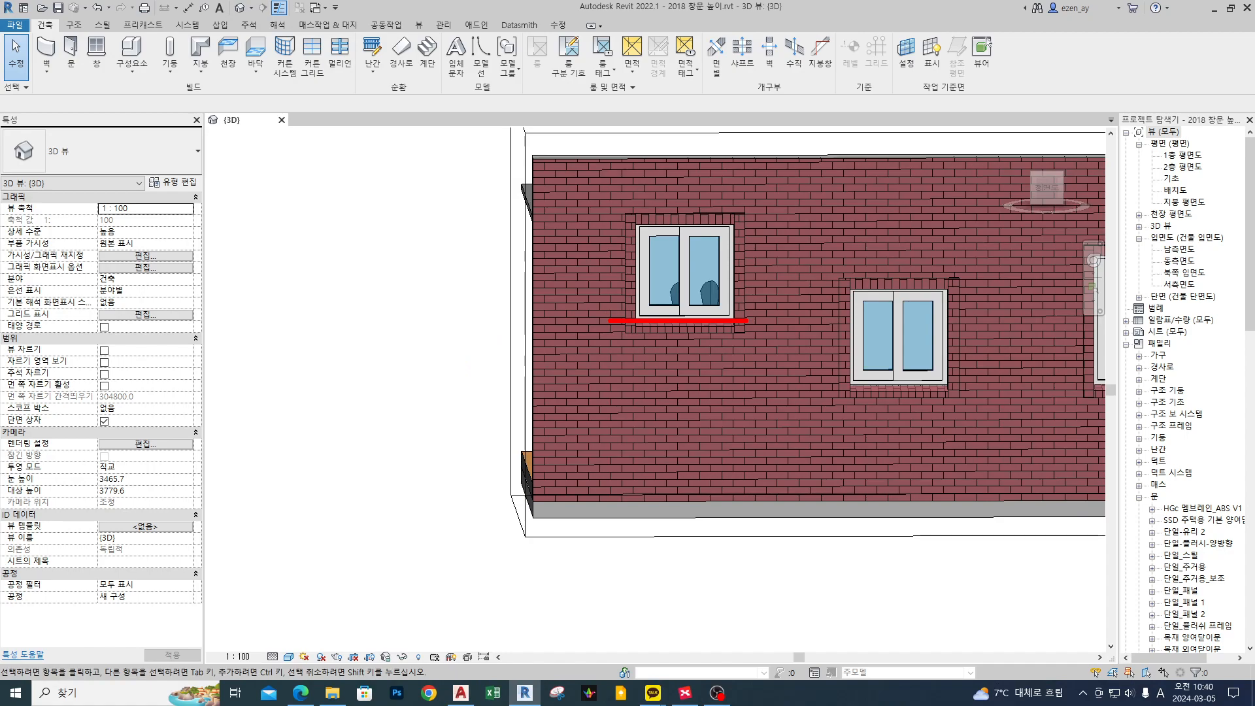
pyautogui.moveTo(722, 249)
pyautogui.mouseDown()
pyautogui.moveTo(684, 280)
pyautogui.moveTo(703, 280)
pyautogui.mouseUp()
pyautogui.click(693, 275)
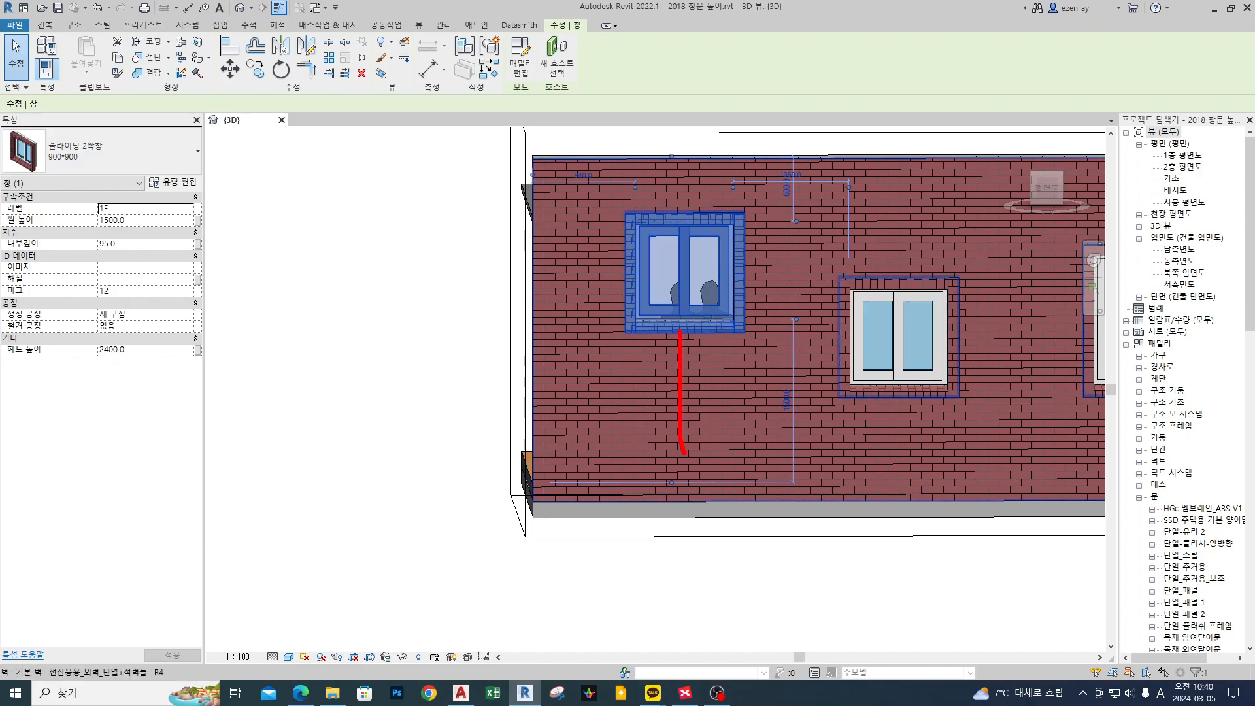
pyautogui.moveTo(659, 499); pyautogui.dragTo(749, 501)
pyautogui.press('Escape')
pyautogui.press('Escape')
# Set the highest 900*900 window's sill height to 1200.
pyautogui.click(687, 273)
pyautogui.click(153, 220)
pyautogui.write('1200')
pyautogui.press('Return')
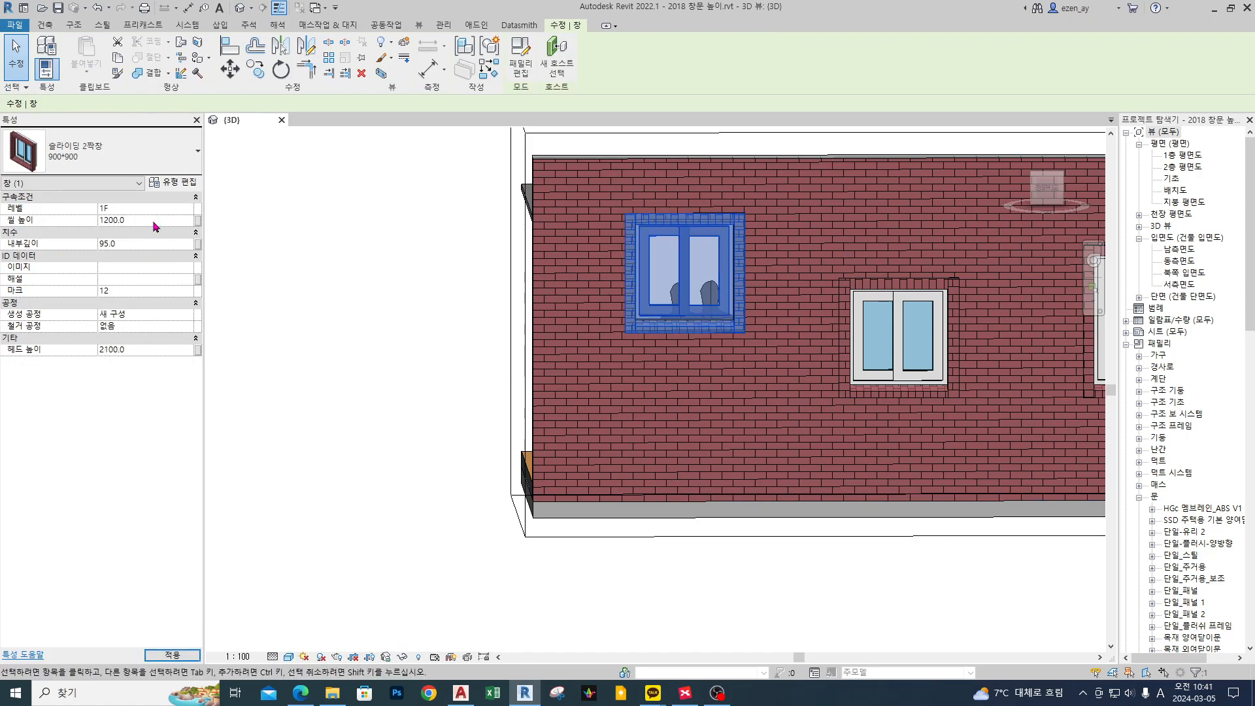
# Circle the figures seen through the lowered 900*900 window in red, and undo the sill height change.
pyautogui.click(394, 341)
pyautogui.hotkey('ctrl', '2')
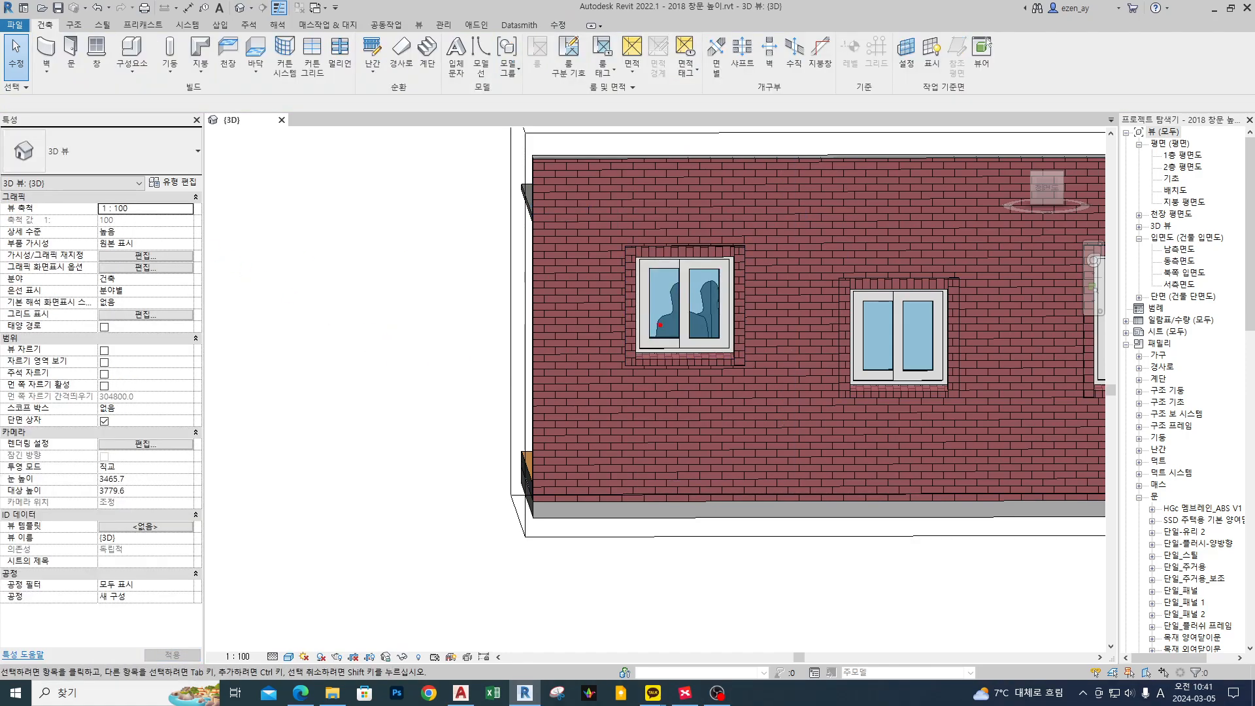
pyautogui.moveTo(687, 329)
pyautogui.mouseDown()
pyautogui.moveTo(716, 284)
pyautogui.moveTo(688, 332)
pyautogui.mouseUp()
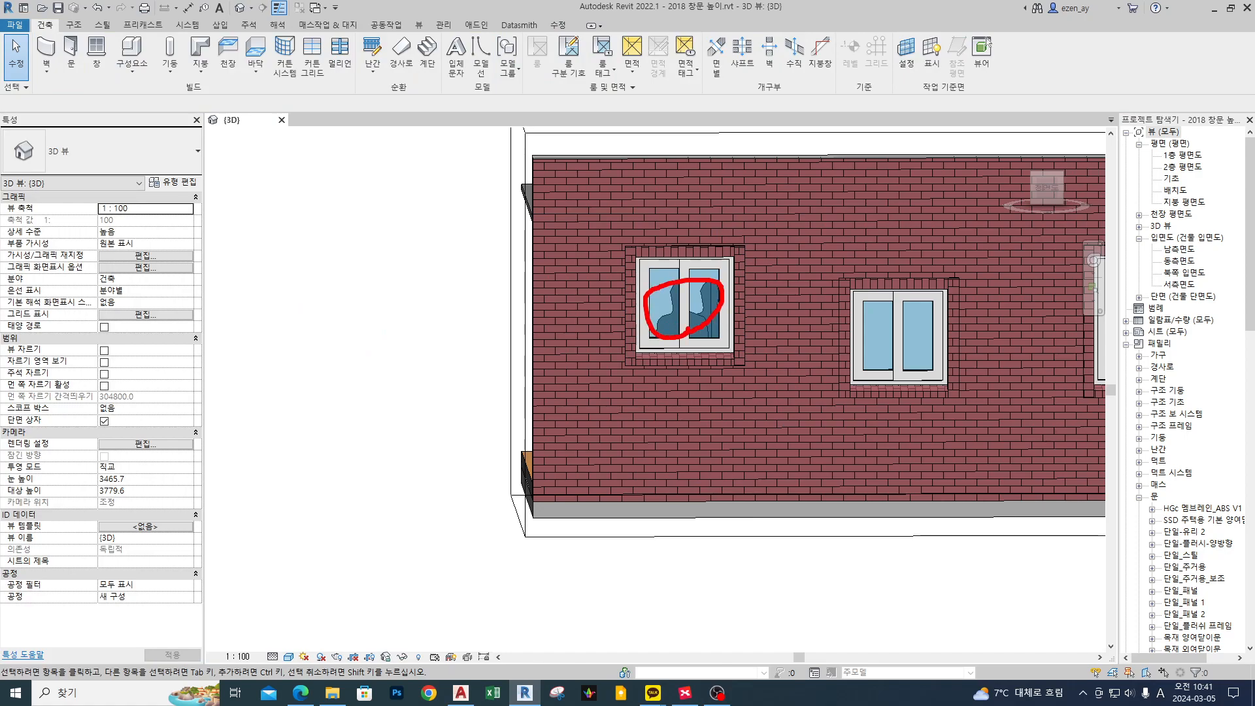
pyautogui.press('Escape')
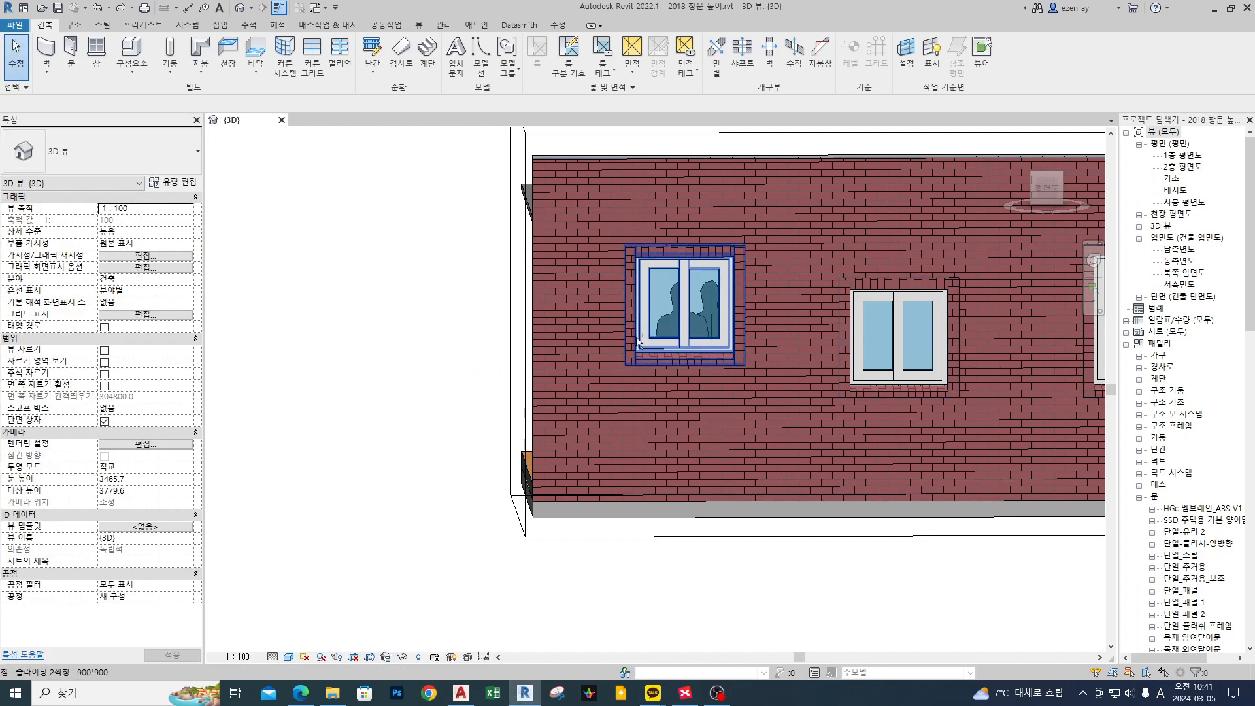
pyautogui.hotkey('ctrl', 'z')
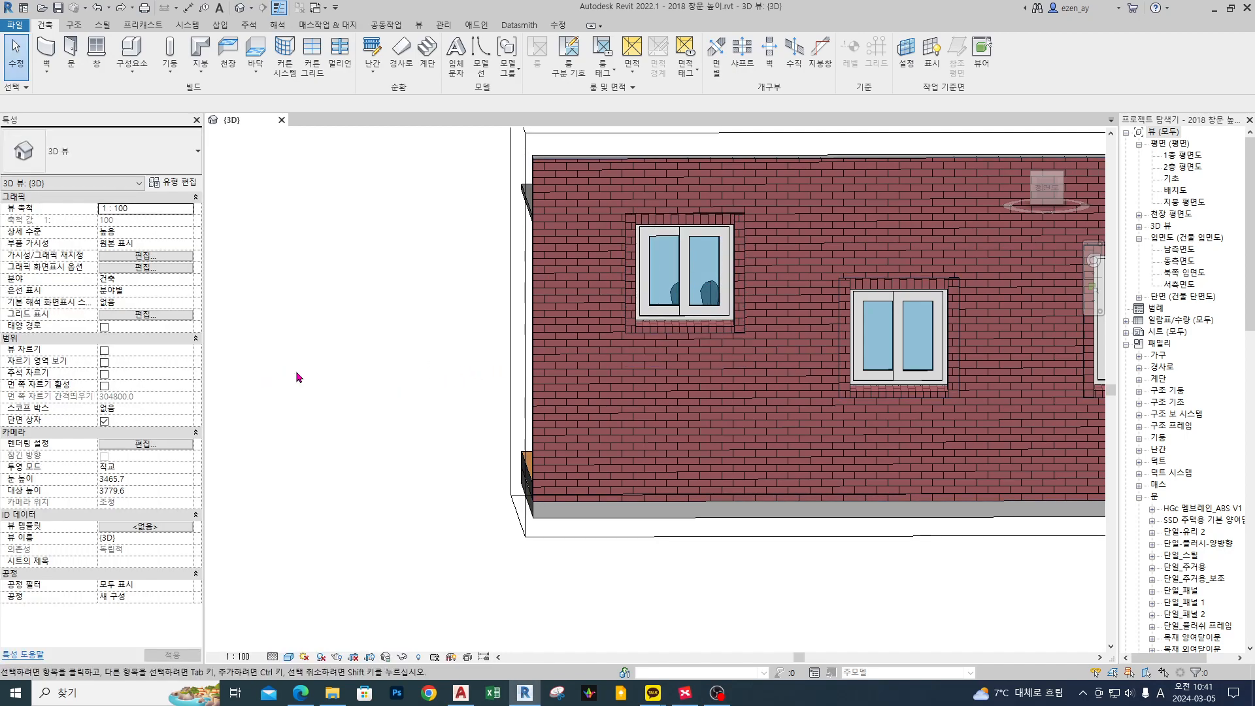
# Mark the high 900*900 window's sill line, height above the floor and line of view from outside with red strokes.
pyautogui.moveTo(766, 222)
pyautogui.mouseDown()
pyautogui.moveTo(672, 280)
pyautogui.moveTo(696, 274)
pyautogui.mouseUp()
pyautogui.keyDown('shift'); pyautogui.moveTo(453, 322); pyautogui.dragTo(491, 326, button='middle'); pyautogui.keyUp('shift')
pyautogui.moveTo(580, 328); pyautogui.dragTo(769, 331)
pyautogui.moveTo(630, 333)
pyautogui.mouseDown()
pyautogui.moveTo(622, 482)
pyautogui.moveTo(638, 491)
pyautogui.mouseUp()
pyautogui.moveTo(531, 222)
pyautogui.mouseDown()
pyautogui.moveTo(651, 260)
pyautogui.moveTo(617, 320)
pyautogui.mouseUp()
pyautogui.moveTo(610, 248); pyautogui.dragTo(630, 234)
pyautogui.moveTo(644, 285); pyautogui.dragTo(618, 268)
pyautogui.moveTo(493, 288)
pyautogui.mouseDown()
pyautogui.moveTo(556, 288)
pyautogui.moveTo(548, 302)
pyautogui.mouseUp()
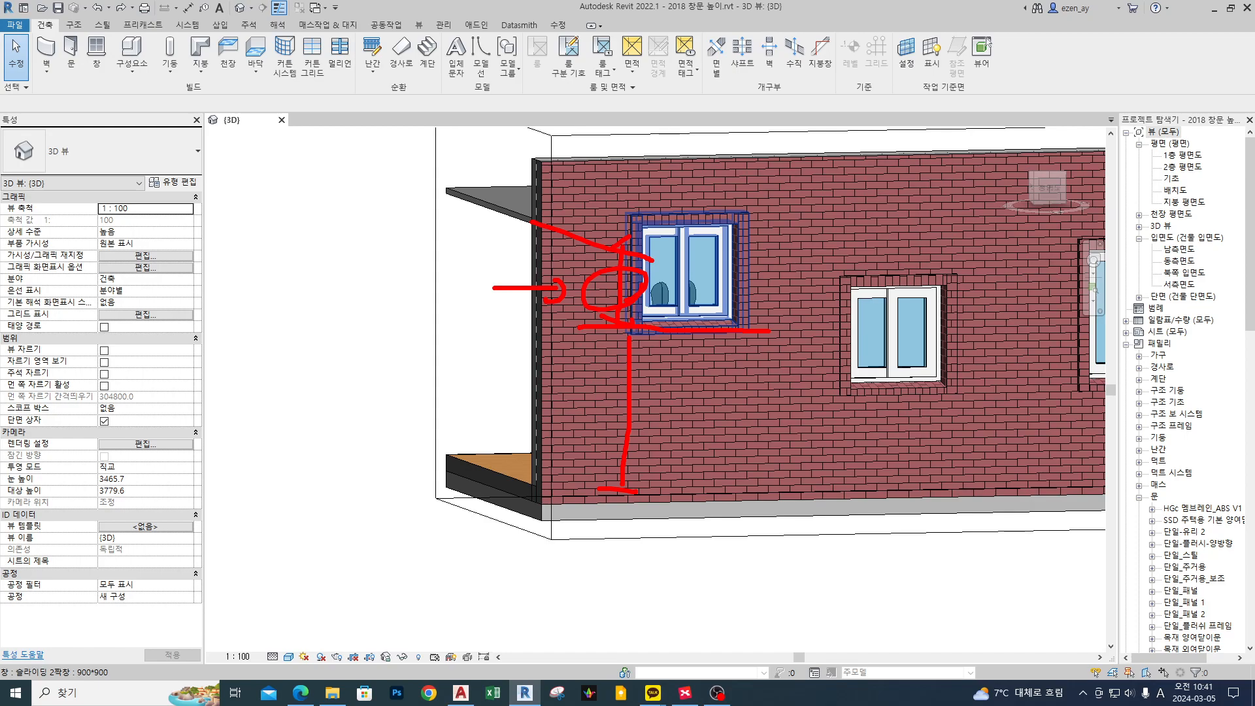
pyautogui.press('Escape')
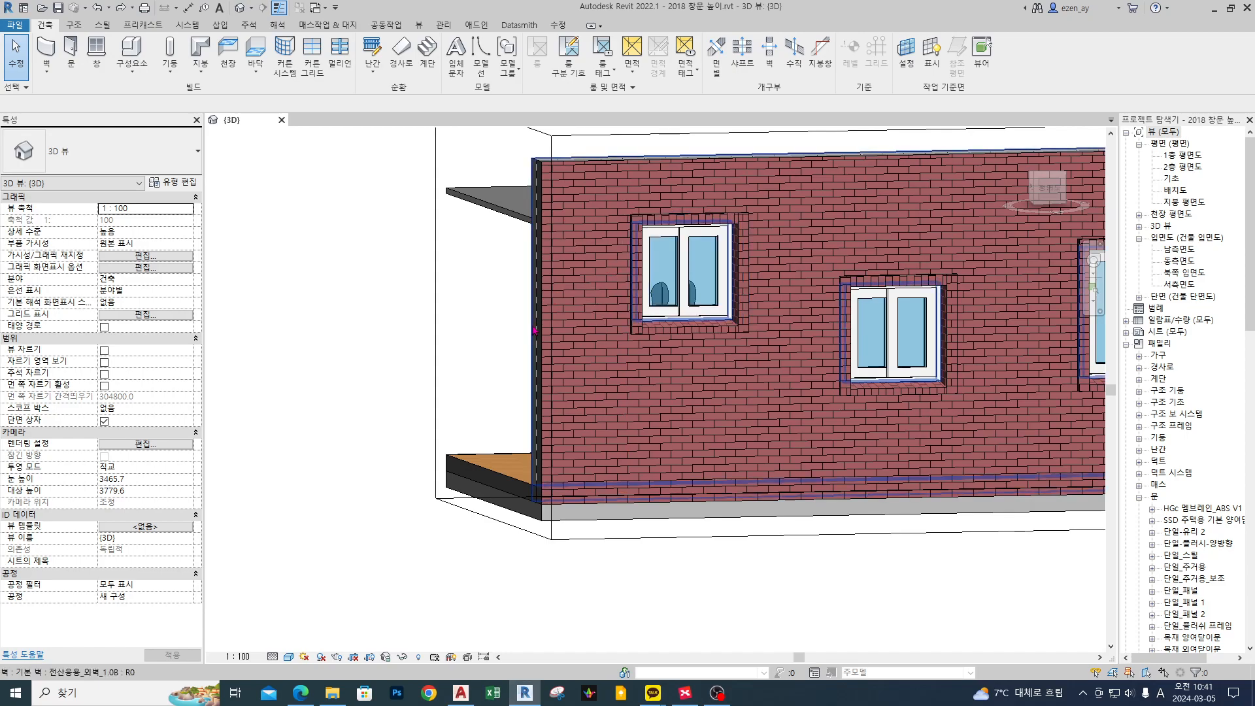
# Select the neighbouring 900*900 window to check its heights, and draw a red window-head line across the whole exterior wall.
pyautogui.scroll(-1, 534, 323)
pyautogui.moveTo(886, 374); pyautogui.dragTo(630, 371, button='middle')
pyautogui.click(563, 319)
pyautogui.scroll(-2, 563, 319)
pyautogui.keyDown('shift'); pyautogui.moveTo(801, 448); pyautogui.dragTo(732, 451, button='middle'); pyautogui.keyUp('shift')
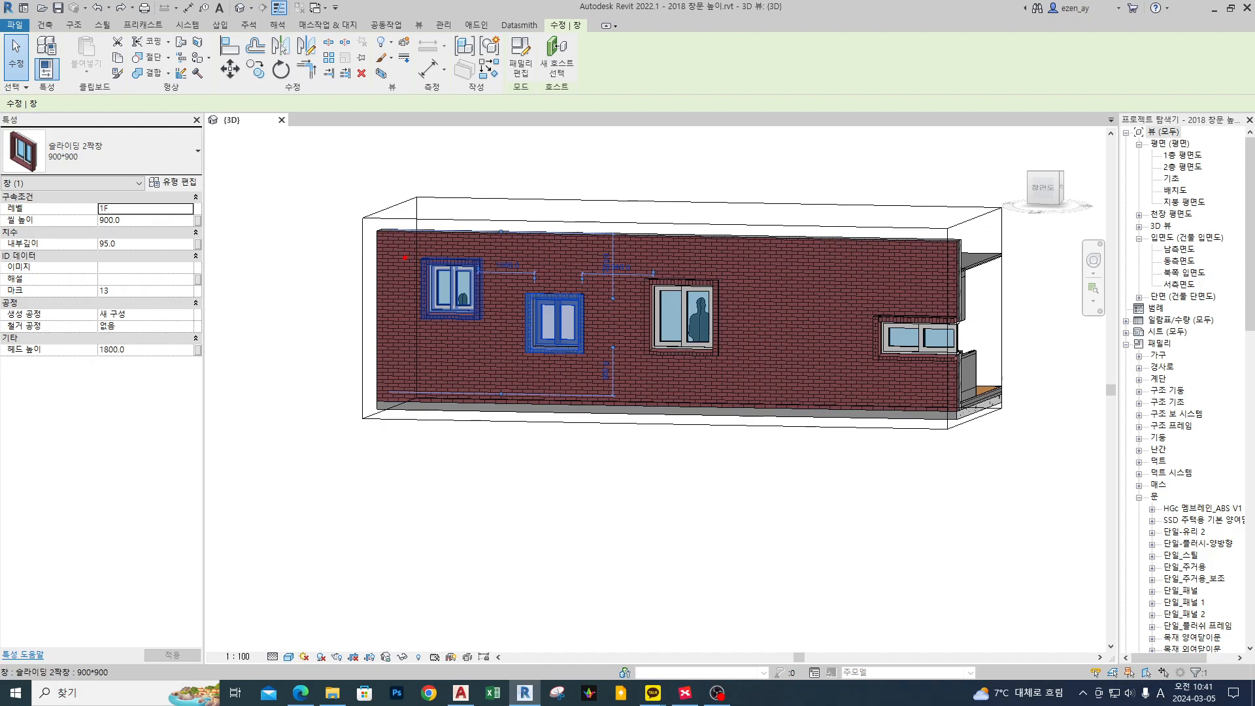
pyautogui.moveTo(394, 259); pyautogui.dragTo(668, 260)
pyautogui.moveTo(690, 259); pyautogui.dragTo(982, 259)
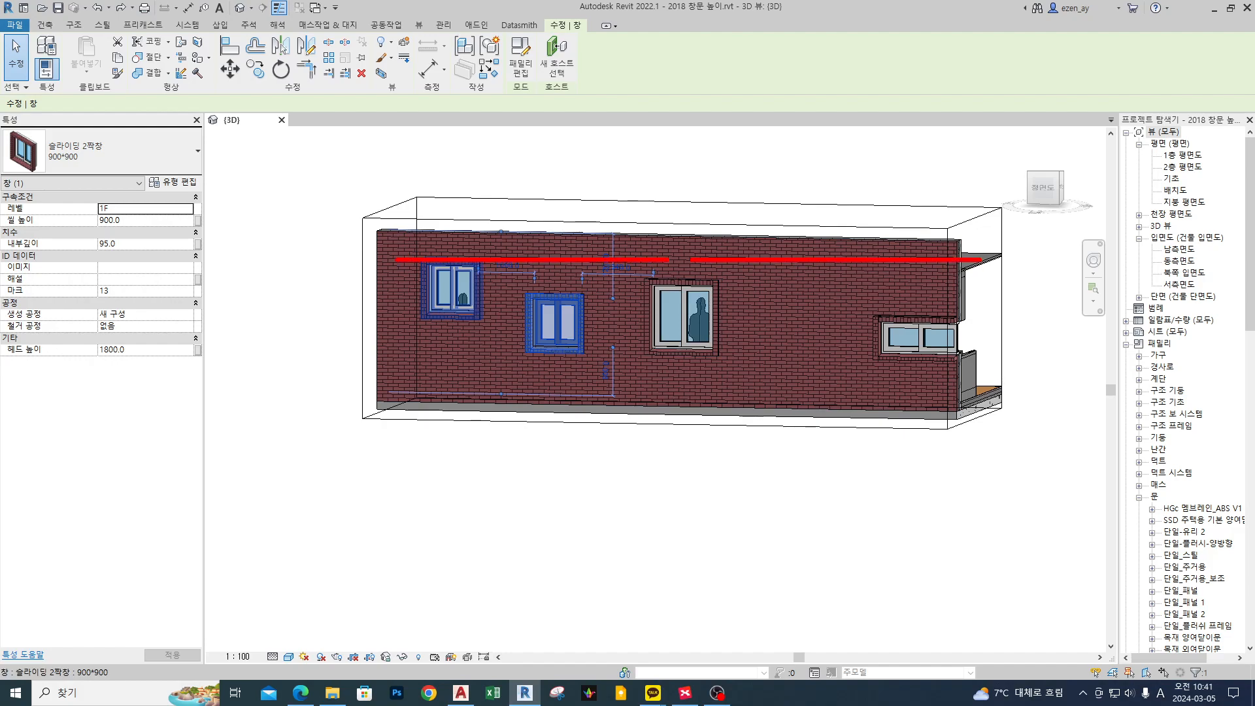
pyautogui.press('Escape')
# Turn off the 3D view's section box.
pyautogui.keyDown('shift'); pyautogui.moveTo(439, 339); pyautogui.dragTo(466, 334, button='middle'); pyautogui.keyUp('shift')
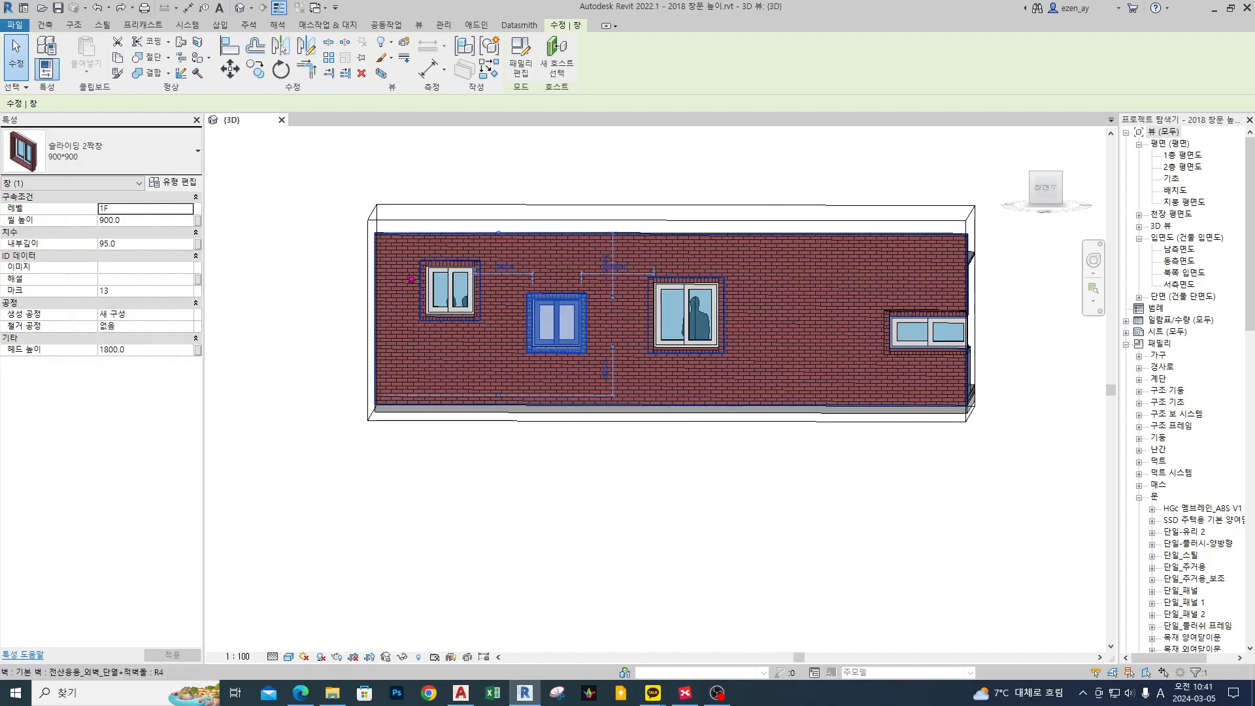
pyautogui.click(283, 306)
pyautogui.click(104, 421)
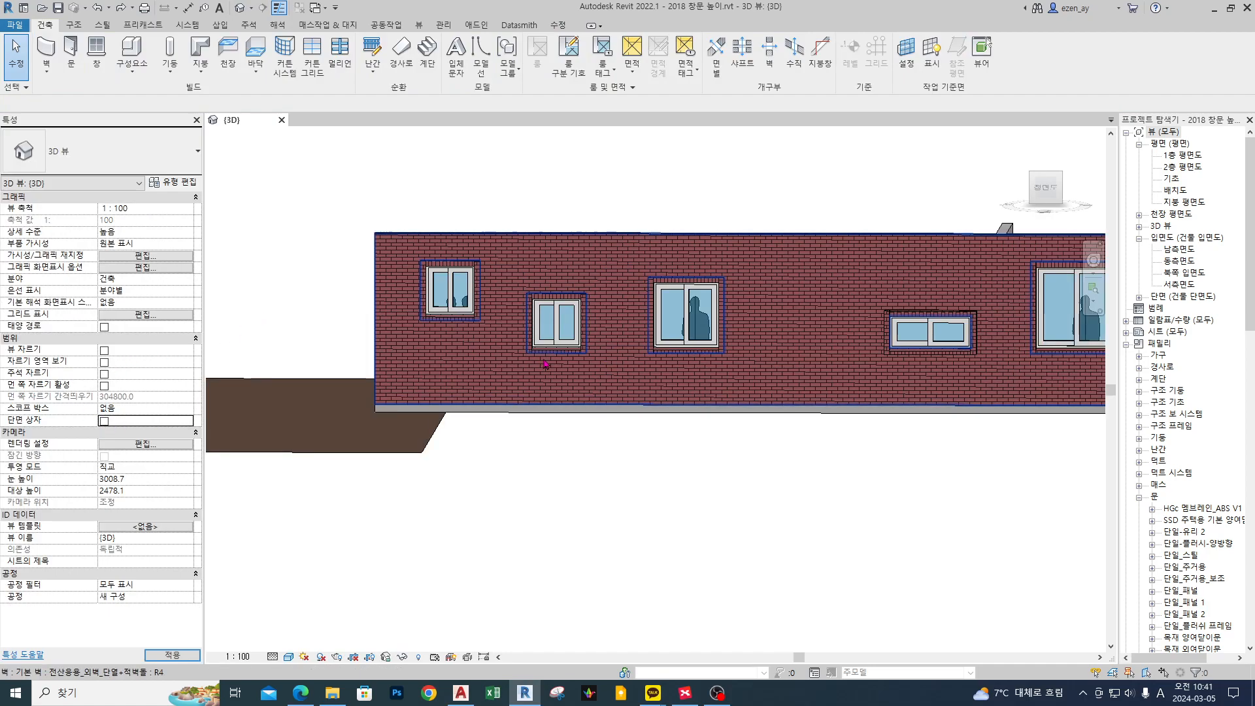
# Mark the windows along the brick facade in red, framing their common height band and drawing a line along the heads.
pyautogui.moveTo(455, 278)
pyautogui.mouseDown()
pyautogui.moveTo(429, 302)
pyautogui.moveTo(469, 321)
pyautogui.mouseUp()
pyautogui.moveTo(681, 325); pyautogui.dragTo(701, 307)
pyautogui.press('Escape')
pyautogui.moveTo(423, 269)
pyautogui.keyDown('ctrl'); pyautogui.mouseDown()
pyautogui.moveTo(593, 314)
pyautogui.moveTo(1066, 338)
pyautogui.moveTo(1117, 361)
pyautogui.mouseUp(); pyautogui.keyUp('ctrl')
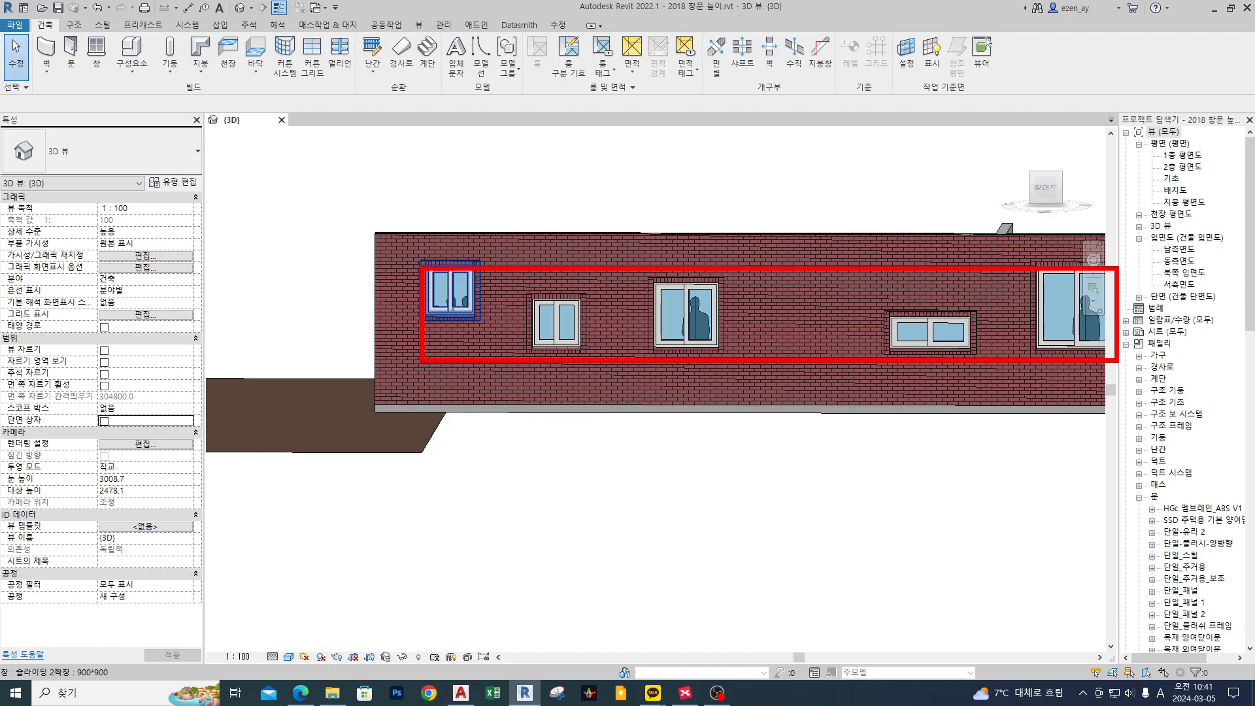
pyautogui.moveTo(581, 197); pyautogui.dragTo(595, 220)
pyautogui.moveTo(393, 261); pyautogui.dragTo(688, 264)
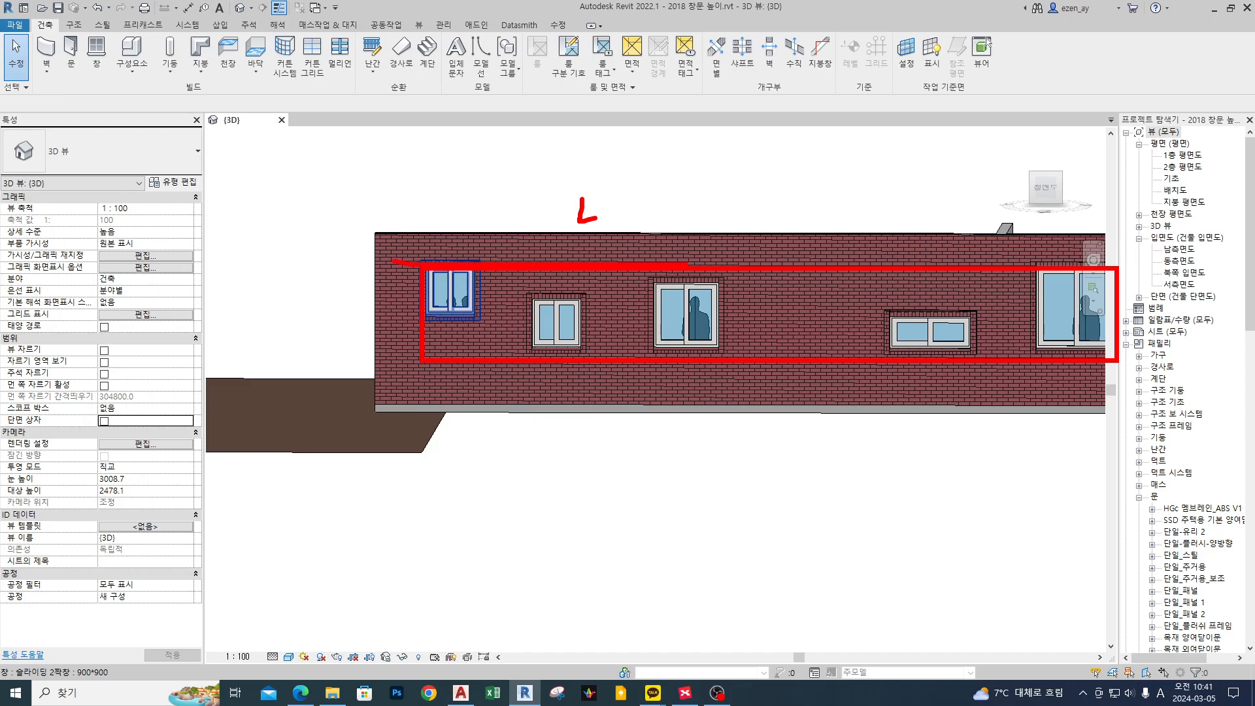
pyautogui.press('Escape')
# Isolate the end of the building with its high windows in a section box fitted to the selected elements.
pyautogui.scroll(-2, 448, 206)
pyautogui.keyDown('shift'); pyautogui.moveTo(373, 292); pyautogui.dragTo(590, 350, button='middle'); pyautogui.keyUp('shift')
pyautogui.moveTo(363, 190); pyautogui.dragTo(574, 378)
pyautogui.click(380, 74)
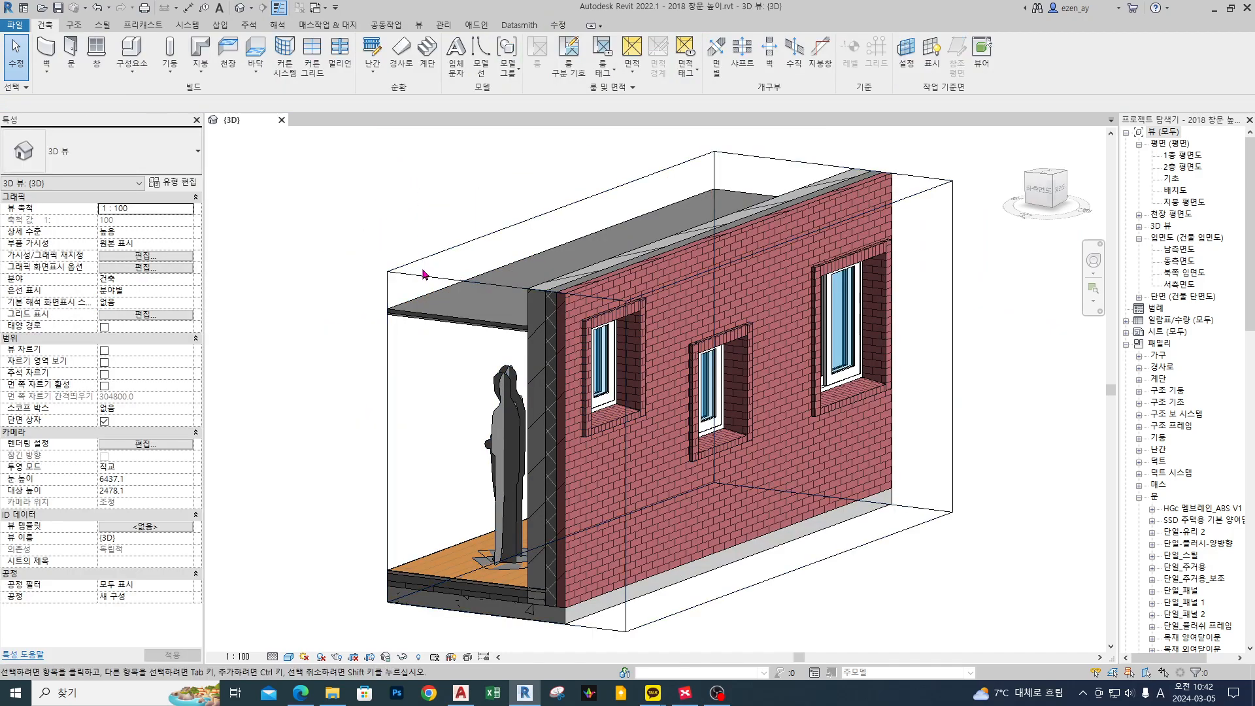
# Move the section box face inward so that it cuts through the high 900*900 window.
pyautogui.click(421, 277)
pyautogui.moveTo(505, 452); pyautogui.dragTo(547, 435)
pyautogui.keyDown('shift'); pyautogui.moveTo(546, 434); pyautogui.dragTo(643, 437, button='middle'); pyautogui.keyUp('shift')
pyautogui.scroll(3, 835, 364)
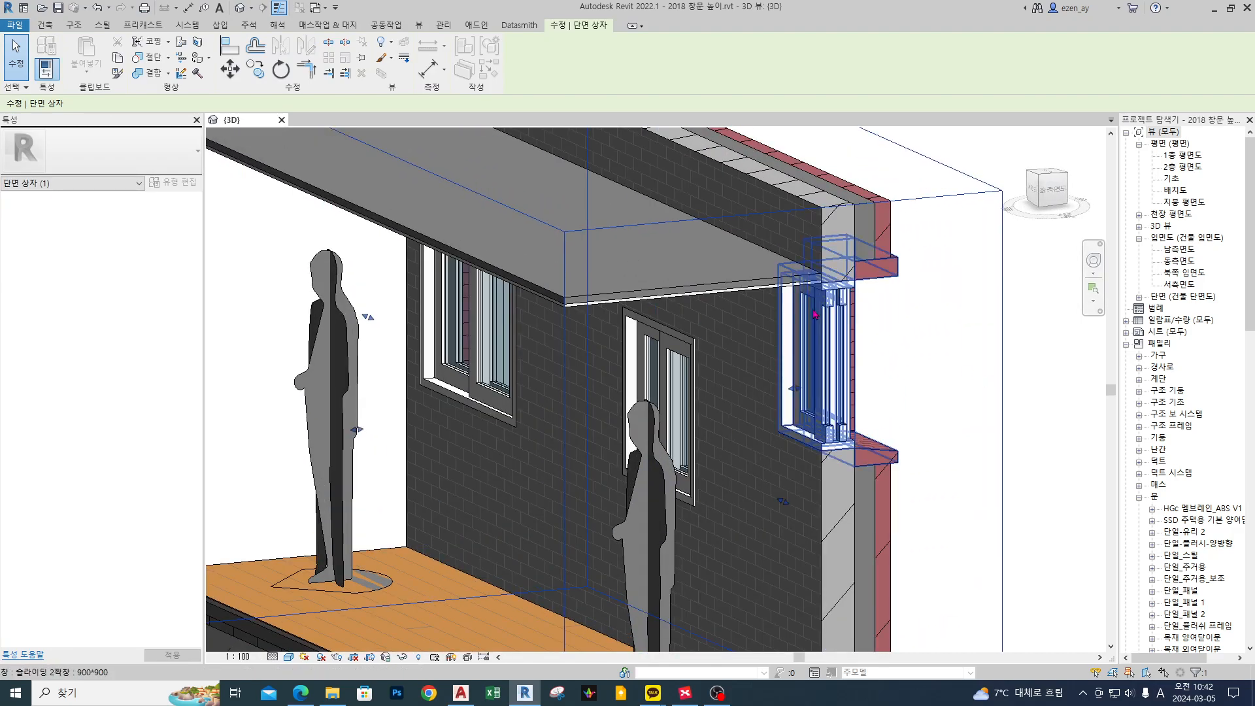
# Set the head height of the cut 900*900 window to 2600.
pyautogui.click(837, 327)
pyautogui.scroll(2, 843, 287)
pyautogui.click(149, 349)
pyautogui.write('2600')
pyautogui.press('Return')
pyautogui.click(1010, 377)
pyautogui.scroll(-3, 915, 359)
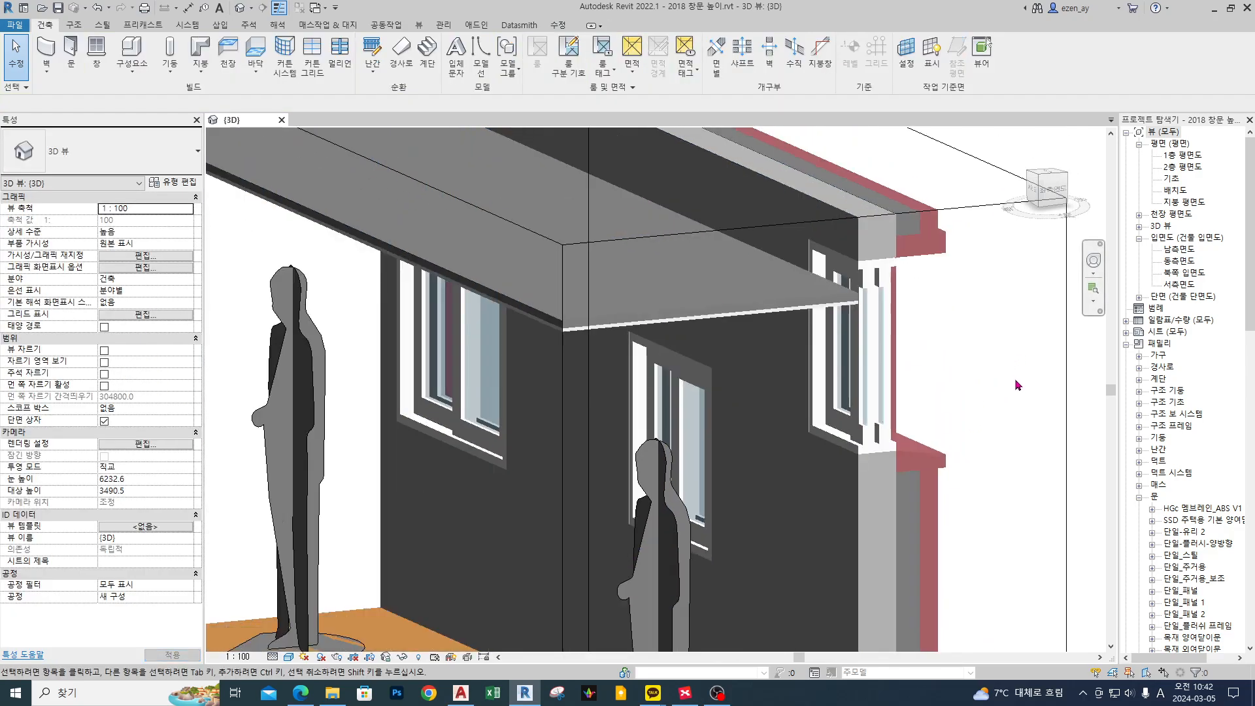
# Raise the top face of the section box above the exterior wall and ceiling.
pyautogui.scroll(3, 918, 298)
pyautogui.click(920, 256)
pyautogui.scroll(-5, 803, 320)
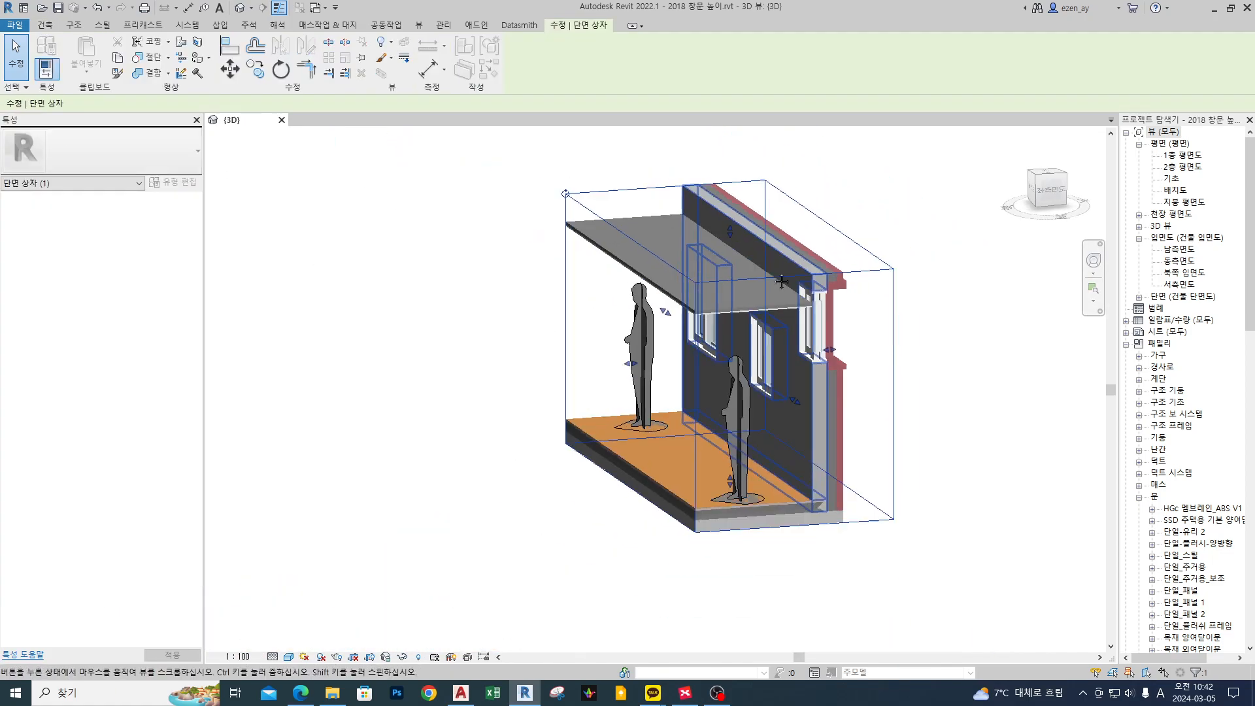
pyautogui.moveTo(719, 282); pyautogui.dragTo(718, 217)
pyautogui.click(989, 358)
pyautogui.scroll(6, 872, 366)
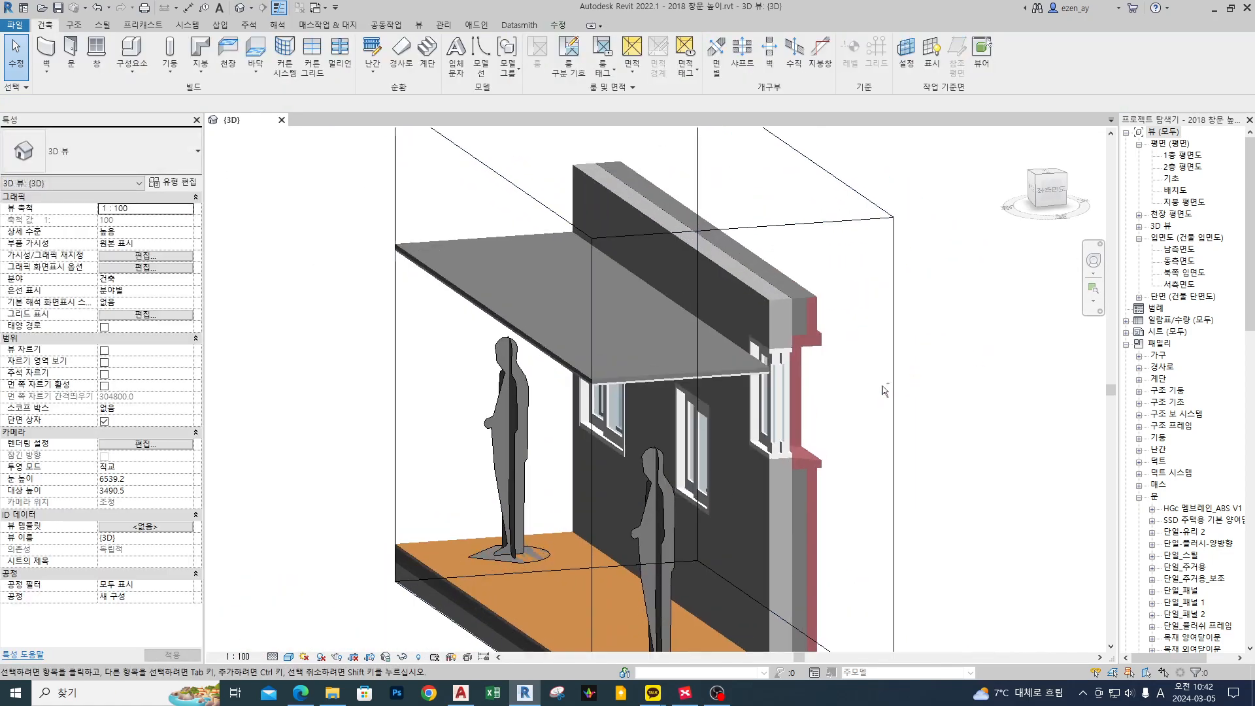
# Mark where the ceiling meets the upper part of the raised 900*900 window in red.
pyautogui.moveTo(786, 354); pyautogui.dragTo(713, 340)
pyautogui.moveTo(791, 345)
pyautogui.mouseDown()
pyautogui.moveTo(801, 356)
pyautogui.moveTo(768, 336)
pyautogui.moveTo(781, 404)
pyautogui.mouseUp()
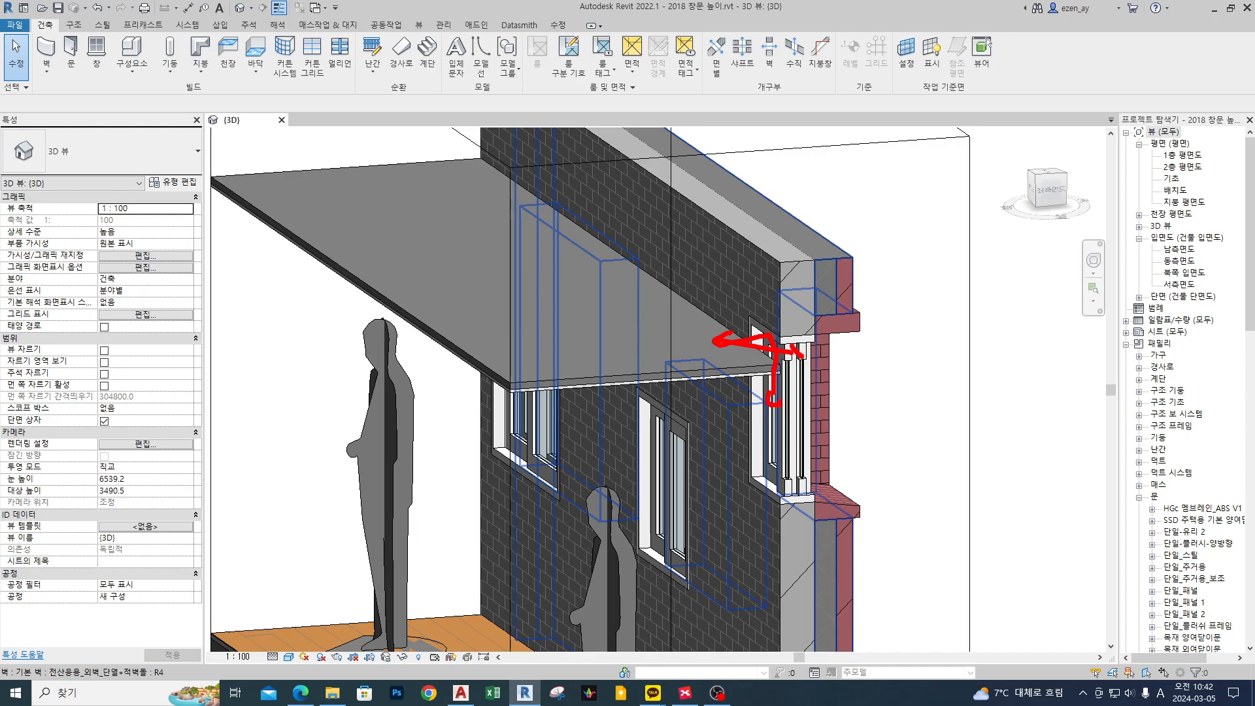
pyautogui.moveTo(633, 298)
pyautogui.mouseDown()
pyautogui.moveTo(622, 309)
pyautogui.moveTo(648, 288)
pyautogui.mouseUp()
pyautogui.press('Escape')
# Mark the ceiling line and the step up to the window head in red, and circle the window part above the ceiling.
pyautogui.keyDown('shift'); pyautogui.moveTo(958, 447); pyautogui.dragTo(904, 345, button='middle'); pyautogui.keyUp('shift')
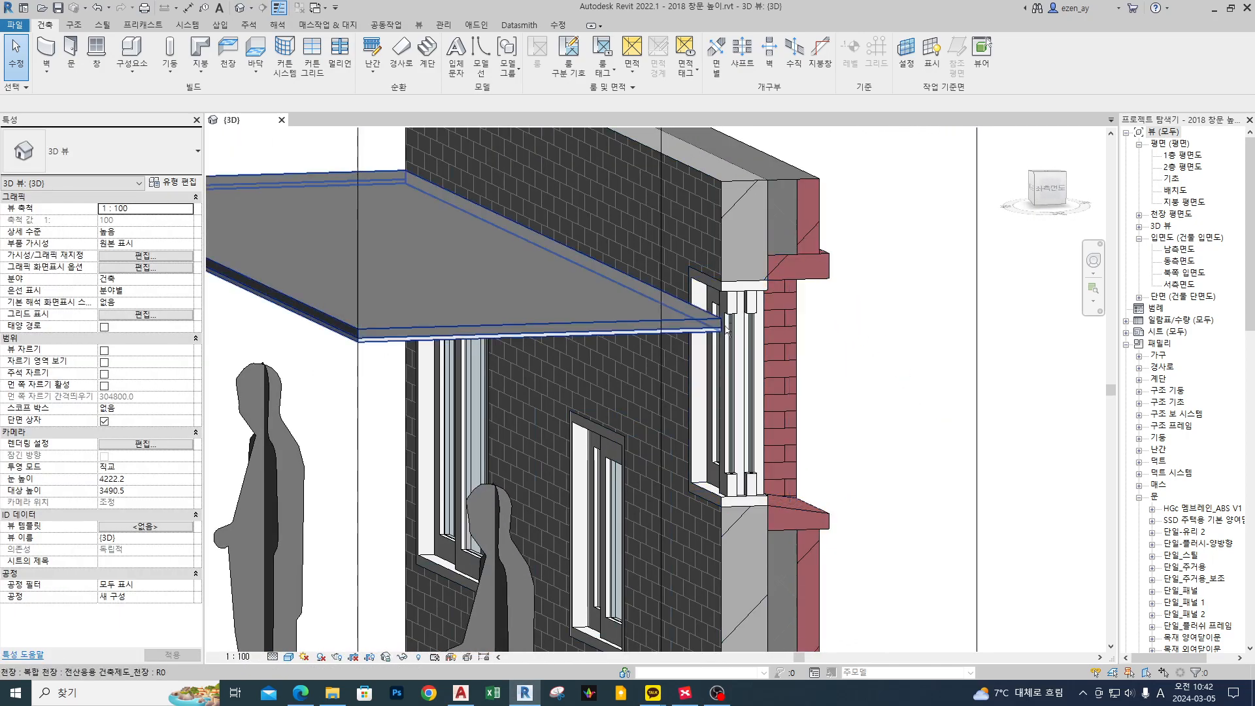
pyautogui.moveTo(630, 331)
pyautogui.mouseDown()
pyautogui.moveTo(683, 332)
pyautogui.moveTo(684, 262)
pyautogui.moveTo(724, 261)
pyautogui.moveTo(675, 331)
pyautogui.mouseUp()
pyautogui.moveTo(599, 282)
pyautogui.mouseDown()
pyautogui.moveTo(673, 330)
pyautogui.moveTo(784, 333)
pyautogui.mouseUp()
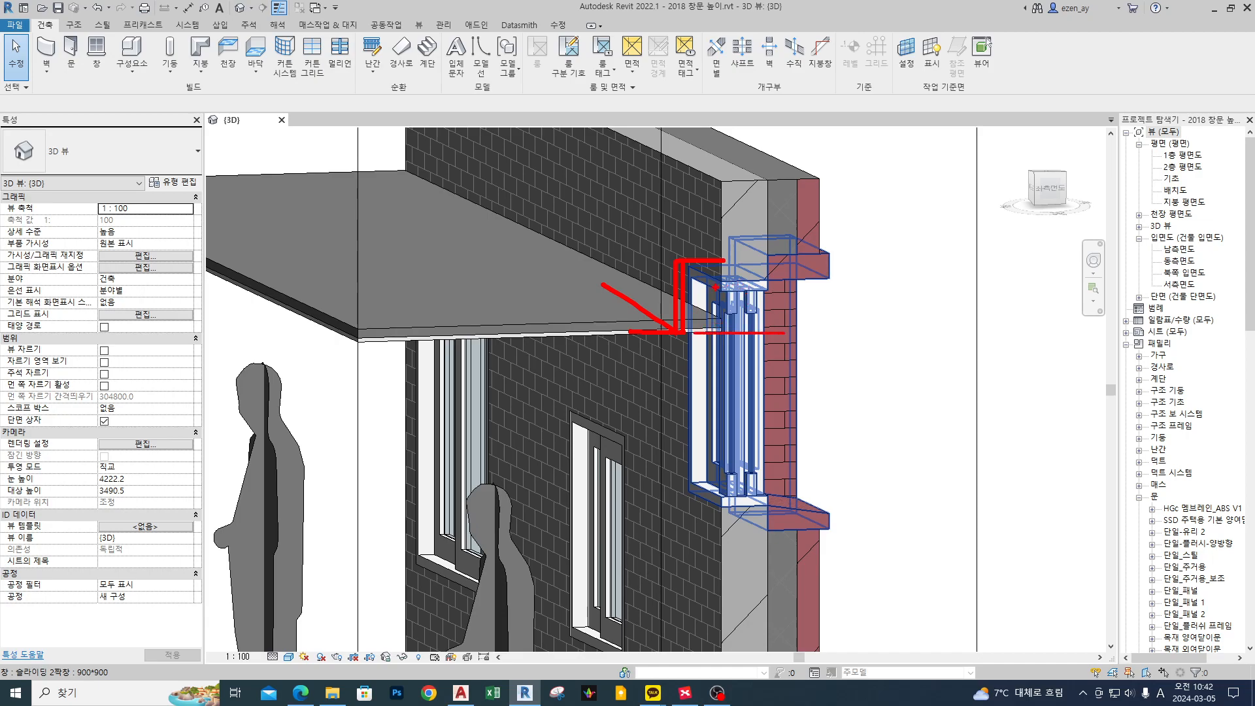
pyautogui.moveTo(716, 288)
pyautogui.mouseDown()
pyautogui.moveTo(741, 337)
pyautogui.moveTo(758, 334)
pyautogui.mouseUp()
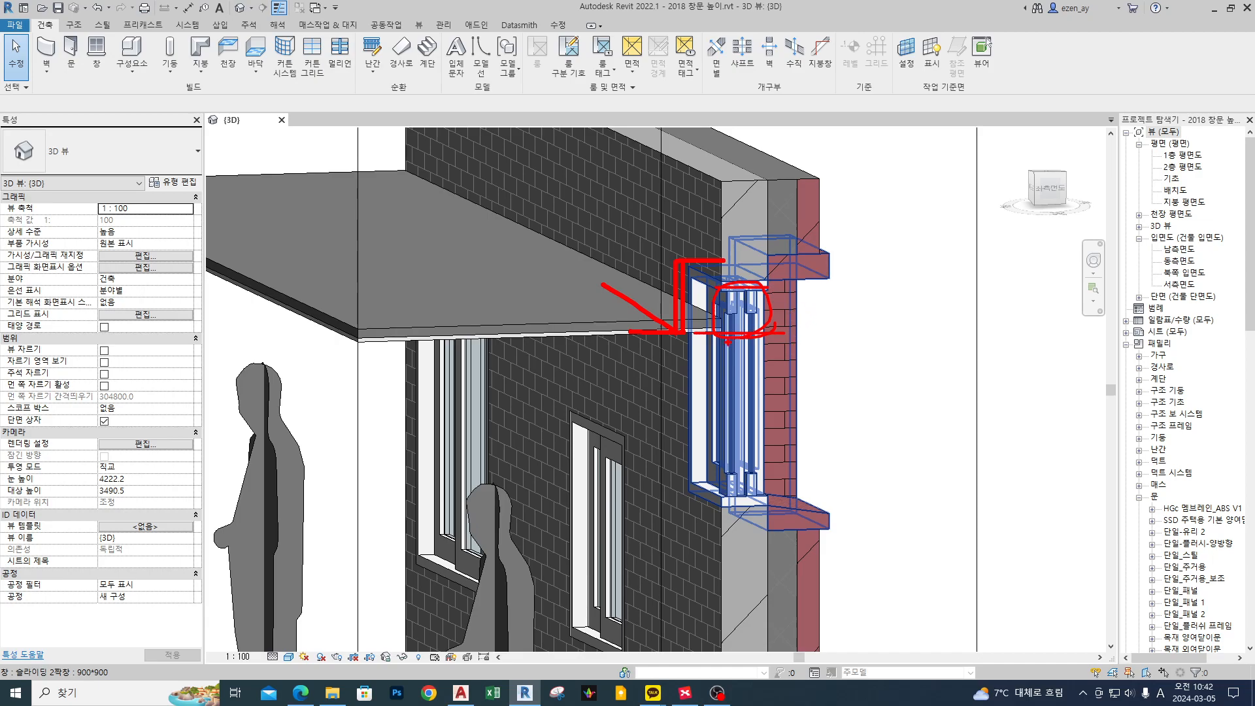
# Mark in red the raised window's full height and its height below the ceiling, circle the part above the ceiling, and clear the marks.
pyautogui.moveTo(836, 279)
pyautogui.mouseDown()
pyautogui.moveTo(910, 280)
pyautogui.moveTo(882, 490)
pyautogui.moveTo(882, 513)
pyautogui.moveTo(905, 518)
pyautogui.mouseUp()
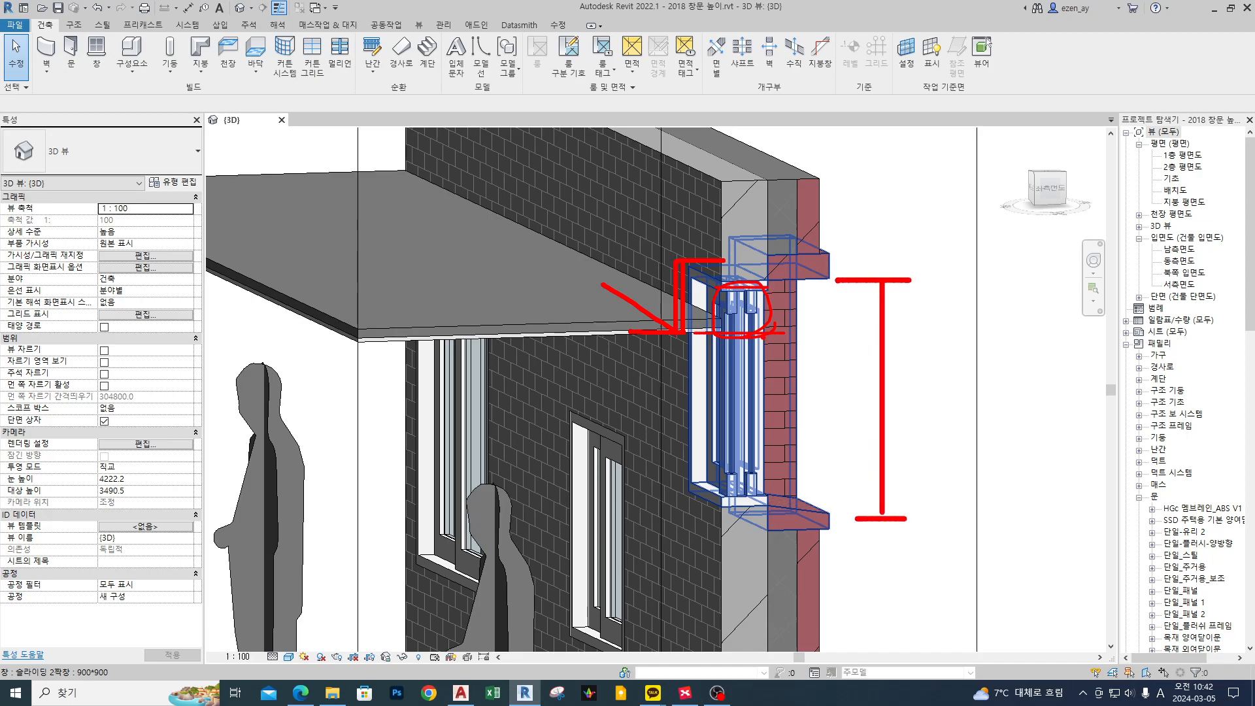
pyautogui.moveTo(796, 337)
pyautogui.mouseDown()
pyautogui.moveTo(850, 337)
pyautogui.moveTo(831, 523)
pyautogui.moveTo(876, 520)
pyautogui.mouseUp()
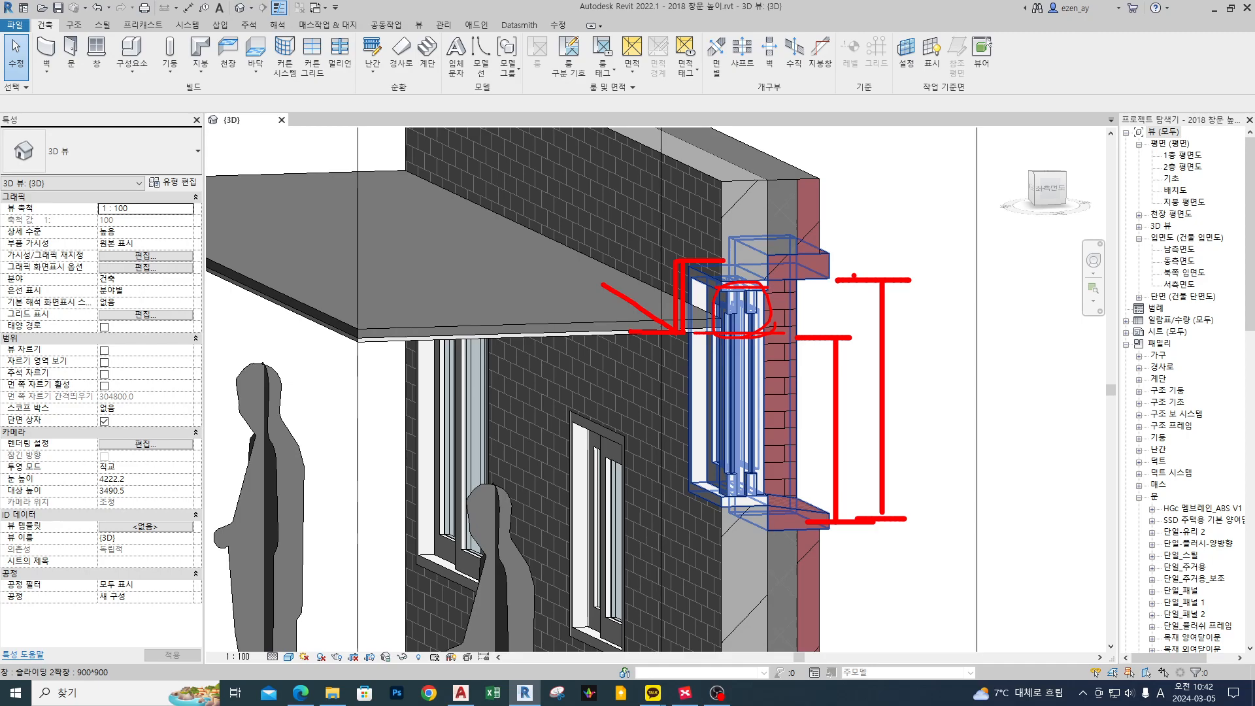
pyautogui.moveTo(770, 346)
pyautogui.mouseDown()
pyautogui.moveTo(714, 293)
pyautogui.moveTo(782, 319)
pyautogui.mouseUp()
pyautogui.moveTo(859, 226)
pyautogui.mouseDown()
pyautogui.moveTo(810, 274)
pyautogui.moveTo(824, 279)
pyautogui.mouseUp()
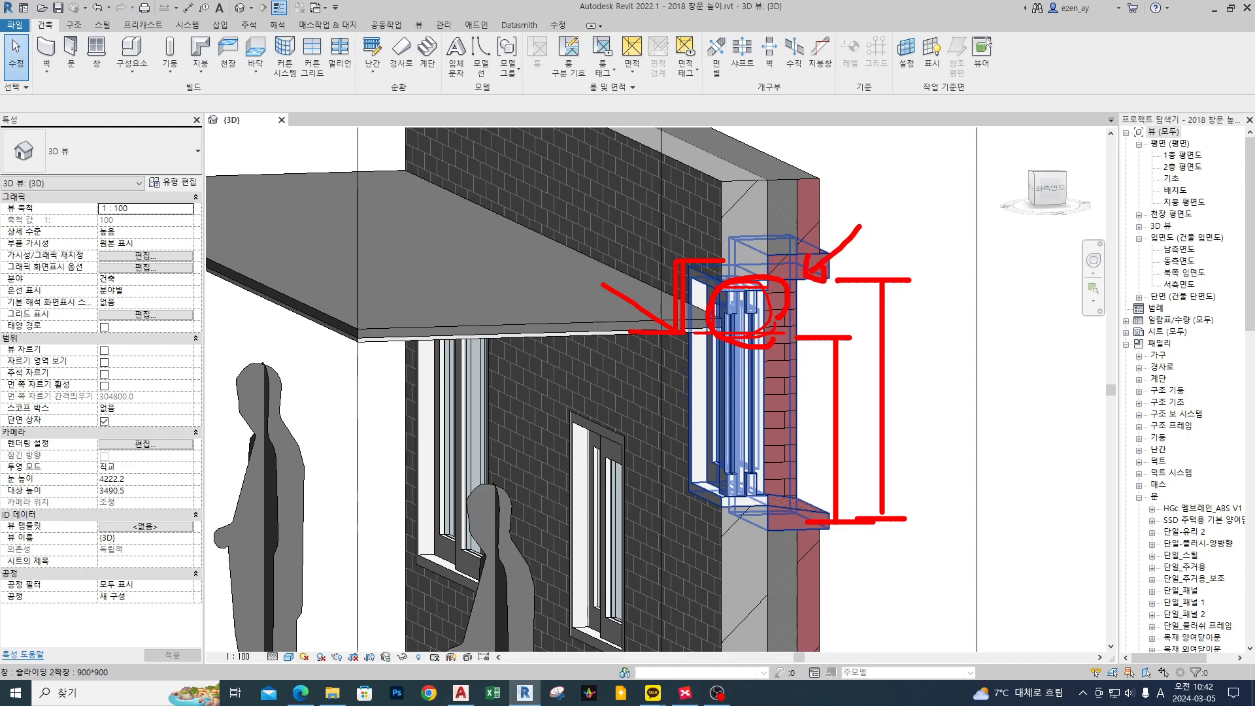
pyautogui.press('Escape')
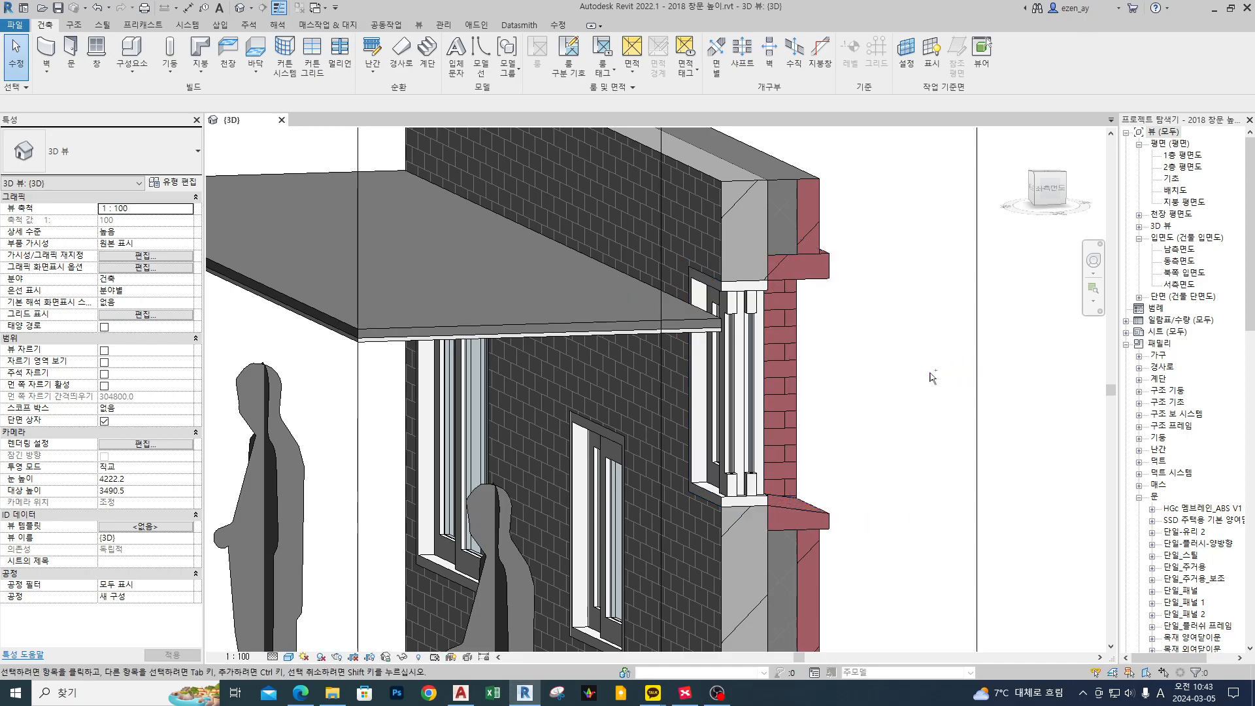
# Undo the last head height change of the cut 900*900 window and clear the marks.
pyautogui.hotkey('ctrl', 'z')
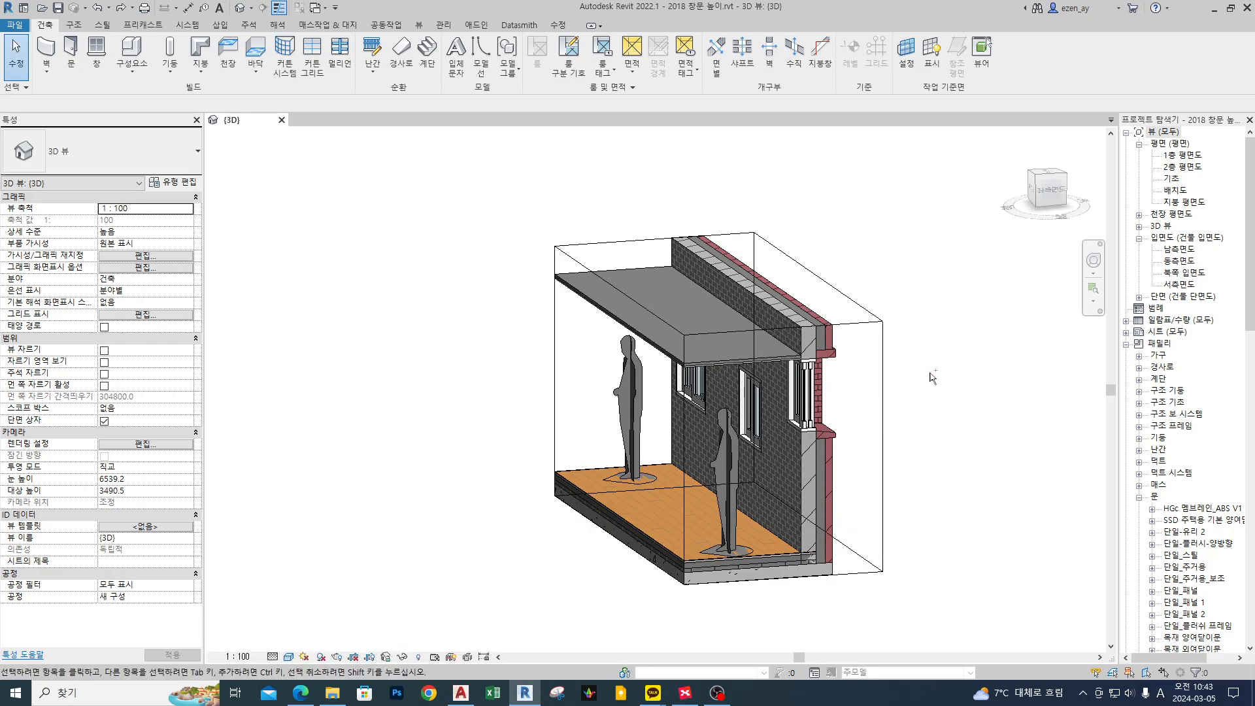
pyautogui.moveTo(940, 383); pyautogui.dragTo(896, 343, button='middle')
pyautogui.scroll(3, 786, 350)
pyautogui.moveTo(840, 410)
pyautogui.mouseDown()
pyautogui.moveTo(810, 274)
pyautogui.moveTo(815, 399)
pyautogui.mouseUp()
pyautogui.press('Escape')
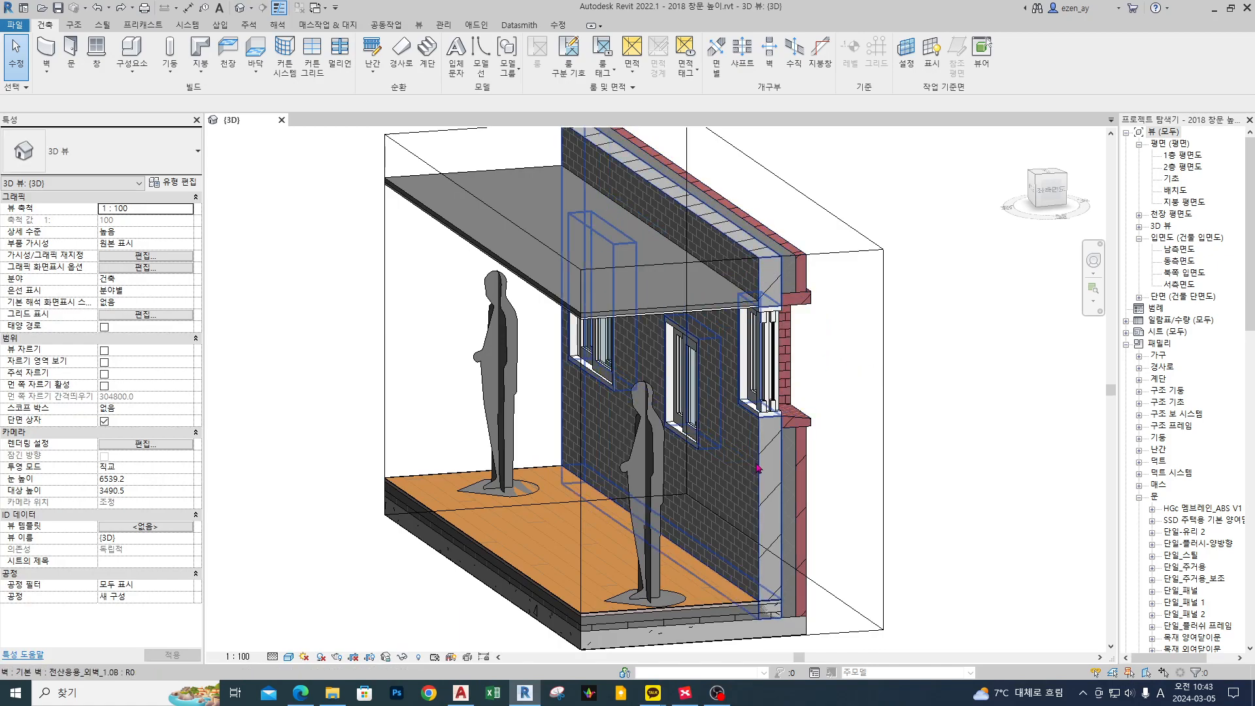
# Select the cut 900*900 window and mark in red its sill height above the floor, its opening and the standing figure's eye level.
pyautogui.click(761, 377)
pyautogui.keyDown('shift'); pyautogui.moveTo(941, 428); pyautogui.dragTo(735, 419, button='middle'); pyautogui.keyUp('shift')
pyautogui.scroll(1, 755, 352)
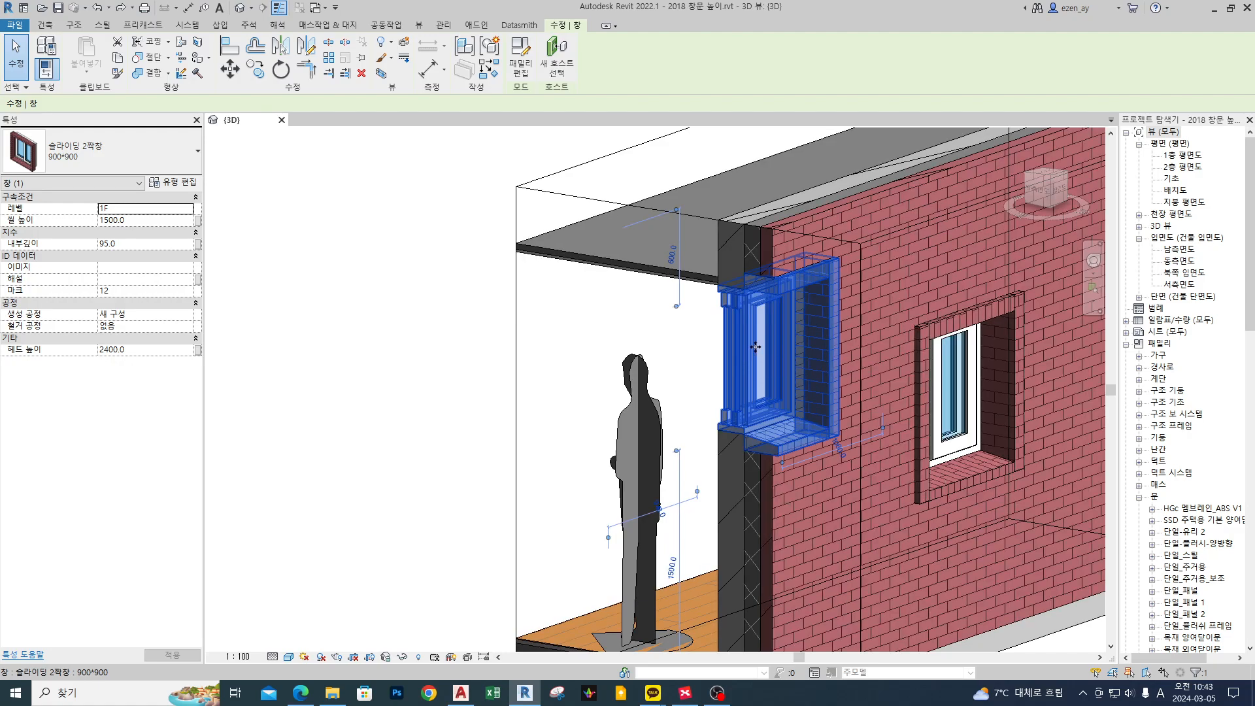
pyautogui.moveTo(764, 439); pyautogui.dragTo(728, 289, button='middle')
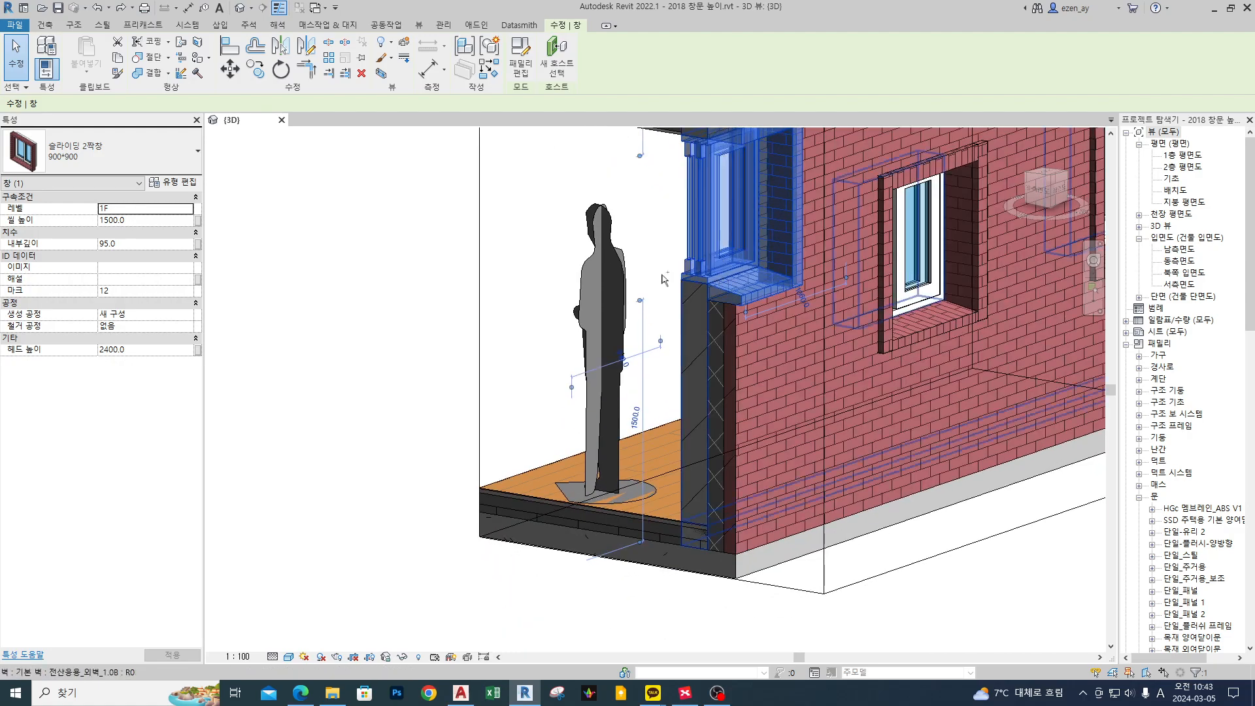
pyautogui.scroll(-1, 696, 309)
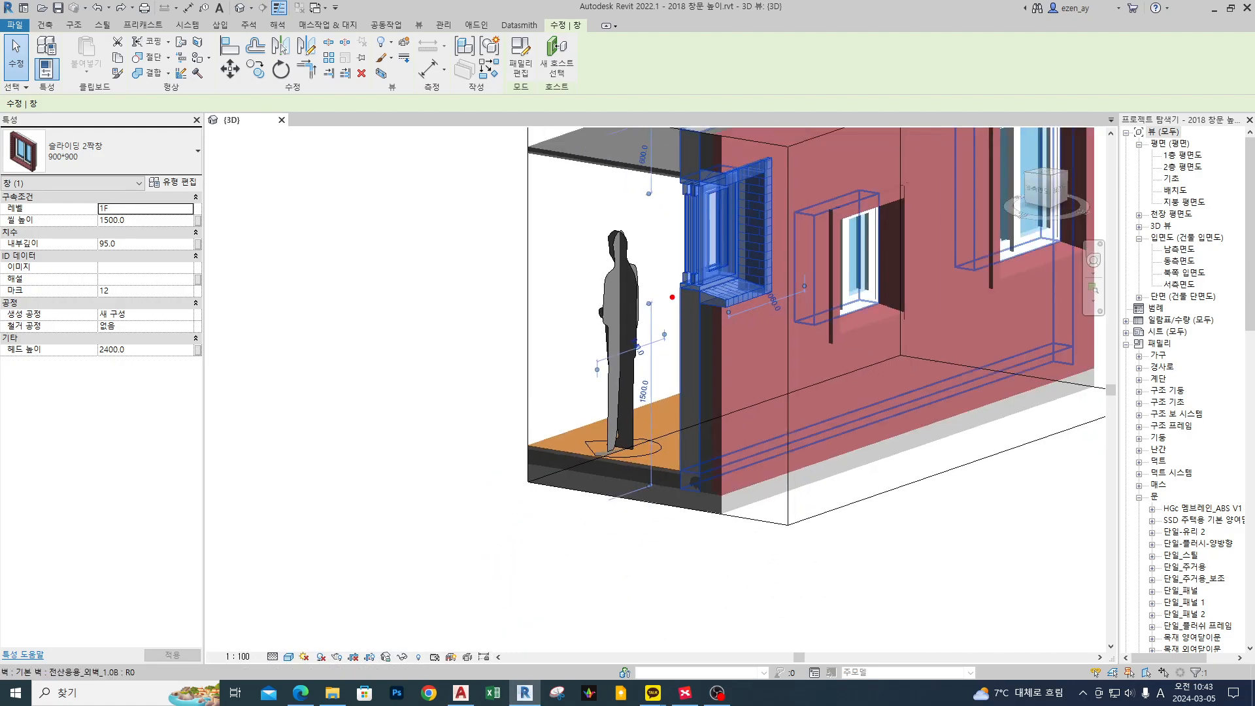
pyautogui.moveTo(697, 307)
pyautogui.mouseDown()
pyautogui.moveTo(697, 473)
pyautogui.moveTo(720, 475)
pyautogui.mouseUp()
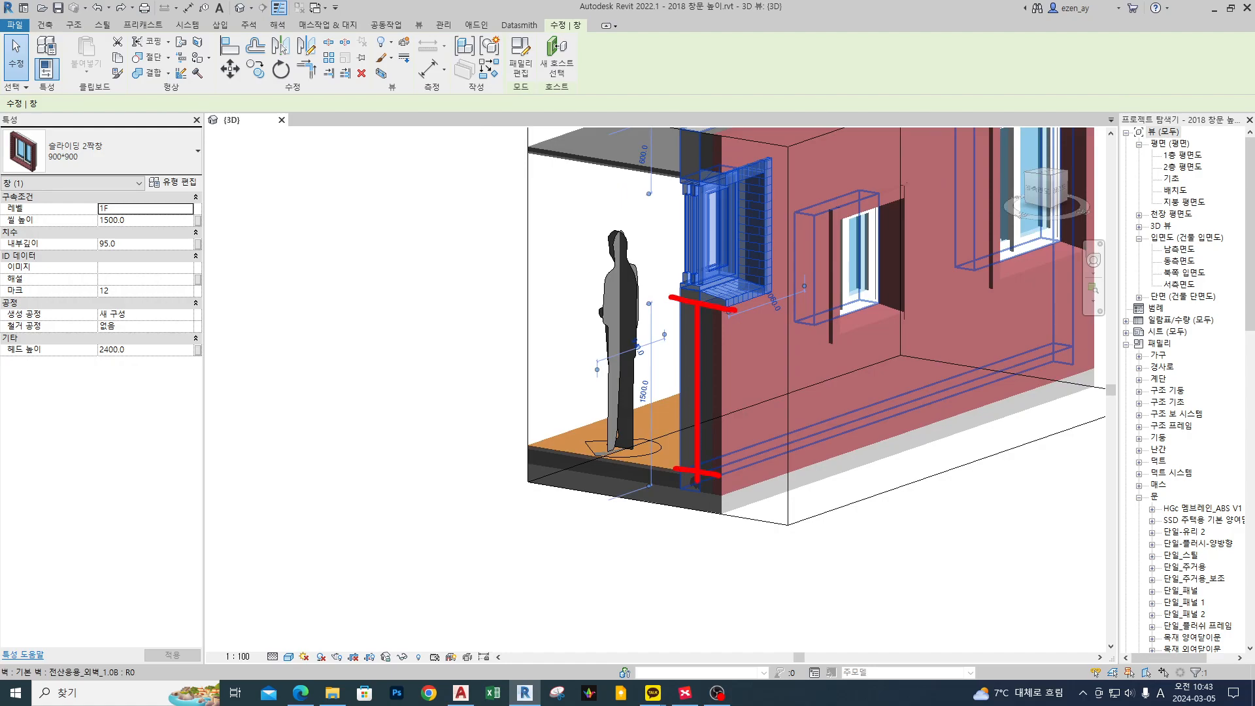
pyautogui.moveTo(680, 204)
pyautogui.mouseDown()
pyautogui.moveTo(716, 211)
pyautogui.moveTo(698, 204)
pyautogui.moveTo(690, 292)
pyautogui.mouseUp()
pyautogui.moveTo(743, 202)
pyautogui.mouseDown()
pyautogui.moveTo(743, 279)
pyautogui.moveTo(700, 294)
pyautogui.mouseUp()
pyautogui.moveTo(618, 228)
pyautogui.mouseDown()
pyautogui.moveTo(657, 247)
pyautogui.moveTo(648, 261)
pyautogui.mouseUp()
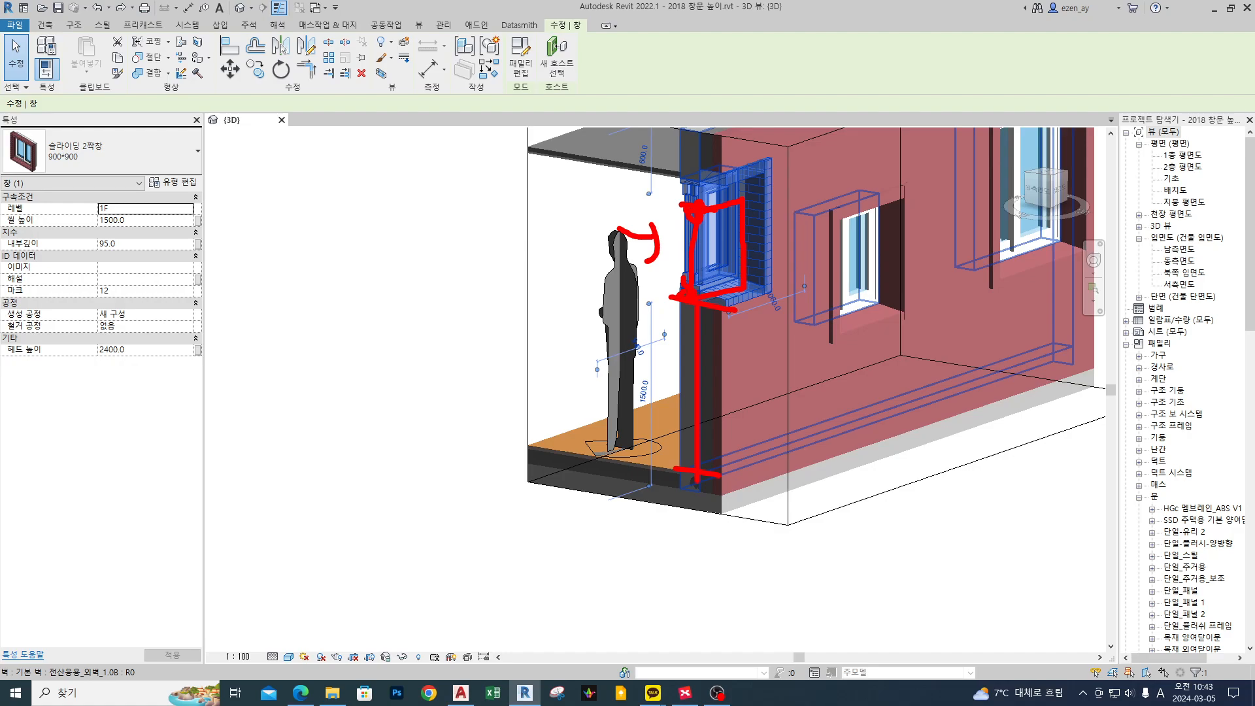
pyautogui.press('Escape')
# Deselect the window, switch to the PDF floor plan and sketch a two-pane window in red above the kitchen window.
pyautogui.click(482, 289)
pyautogui.scroll(-2, 492, 291)
pyautogui.moveTo(604, 278); pyautogui.dragTo(571, 306, button='middle')
pyautogui.scroll(-1, 570, 305)
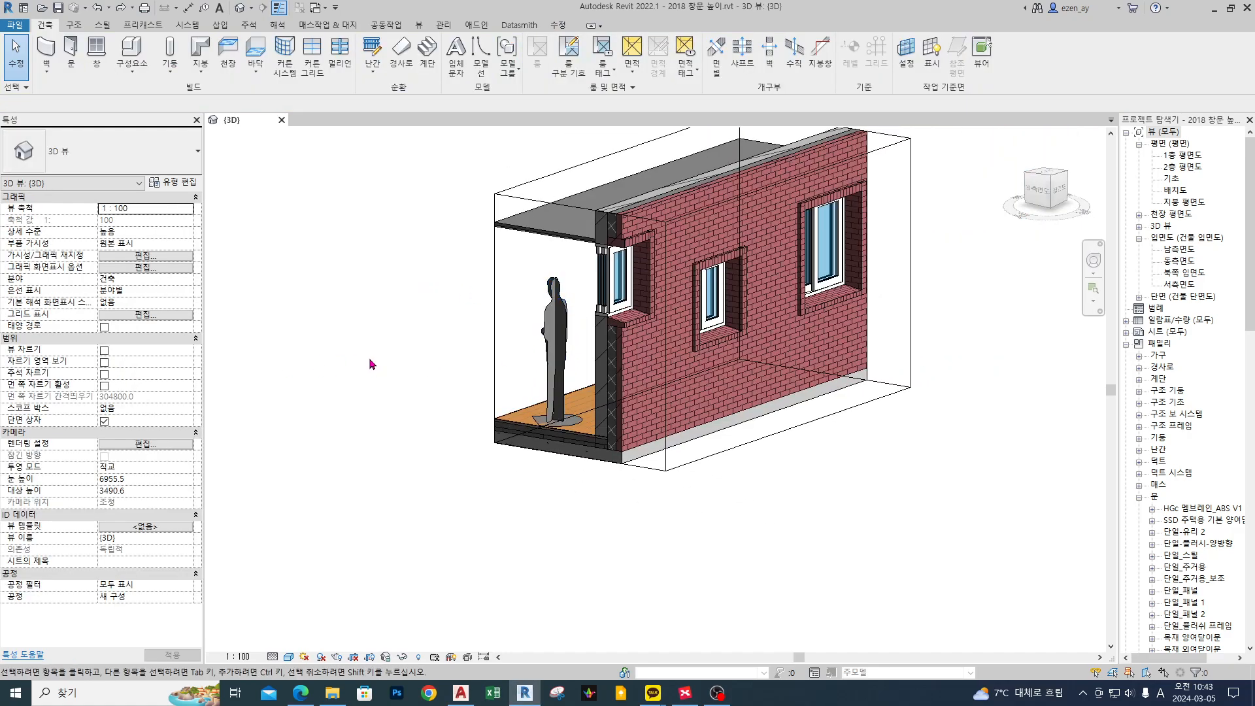
pyautogui.click(1213, 9)
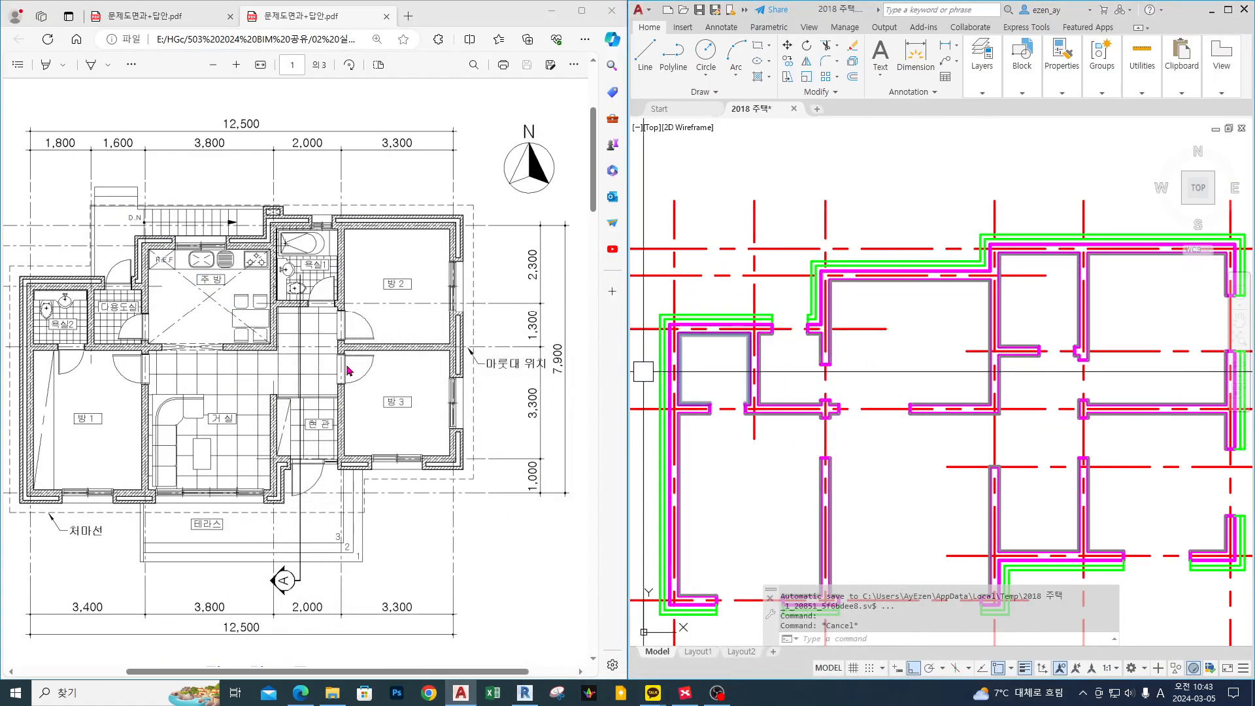
pyautogui.moveTo(337, 242)
pyautogui.mouseDown()
pyautogui.moveTo(296, 219)
pyautogui.moveTo(340, 215)
pyautogui.mouseUp()
pyautogui.moveTo(236, 258)
pyautogui.mouseDown()
pyautogui.moveTo(234, 234)
pyautogui.moveTo(219, 272)
pyautogui.mouseUp()
pyautogui.moveTo(69, 363)
pyautogui.mouseDown()
pyautogui.moveTo(65, 378)
pyautogui.moveTo(79, 369)
pyautogui.mouseUp()
pyautogui.moveTo(208, 180)
pyautogui.mouseDown()
pyautogui.moveTo(208, 226)
pyautogui.moveTo(228, 195)
pyautogui.moveTo(194, 219)
pyautogui.mouseUp()
pyautogui.press('Escape')
pyautogui.hotkey('ctrl', '2')
# Sketch a square window by bathroom 욕실1 and a two-pane window beside room 방2 in red, and clear the marks.
pyautogui.moveTo(325, 216); pyautogui.dragTo(327, 239)
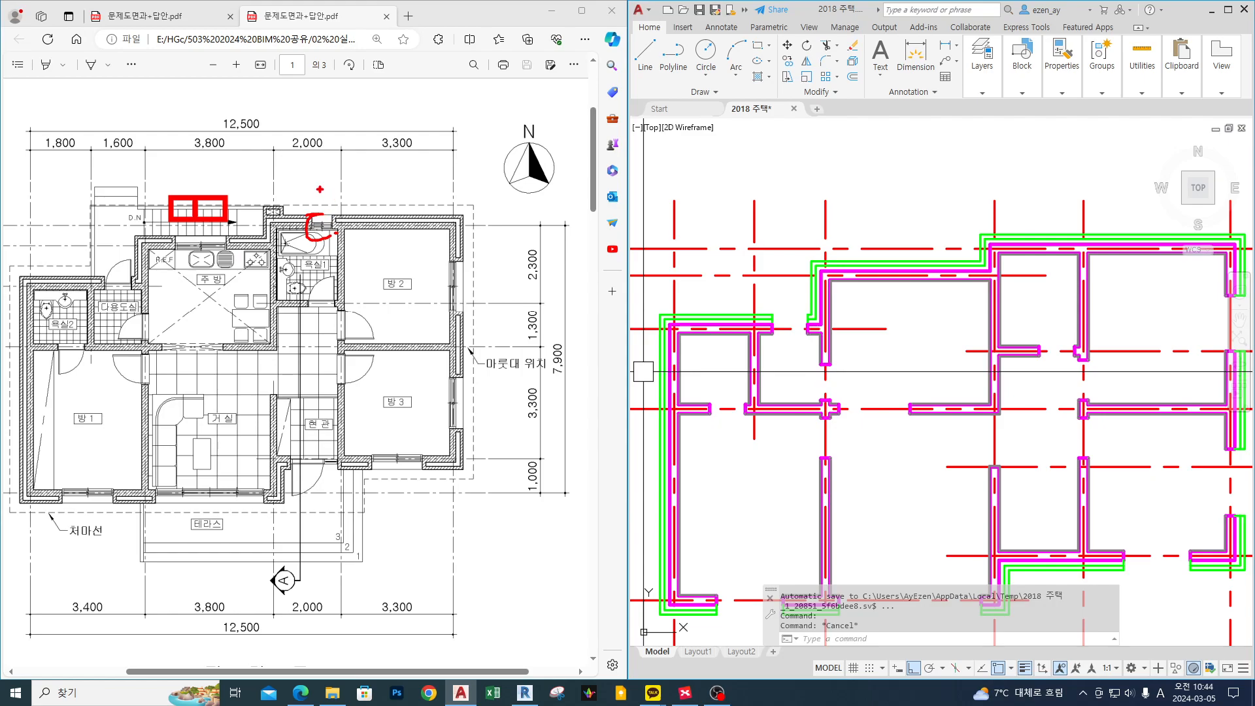
pyautogui.moveTo(308, 195)
pyautogui.mouseDown()
pyautogui.moveTo(307, 173)
pyautogui.moveTo(332, 193)
pyautogui.mouseUp()
pyautogui.moveTo(416, 271)
pyautogui.mouseDown()
pyautogui.moveTo(429, 286)
pyautogui.moveTo(545, 315)
pyautogui.mouseUp()
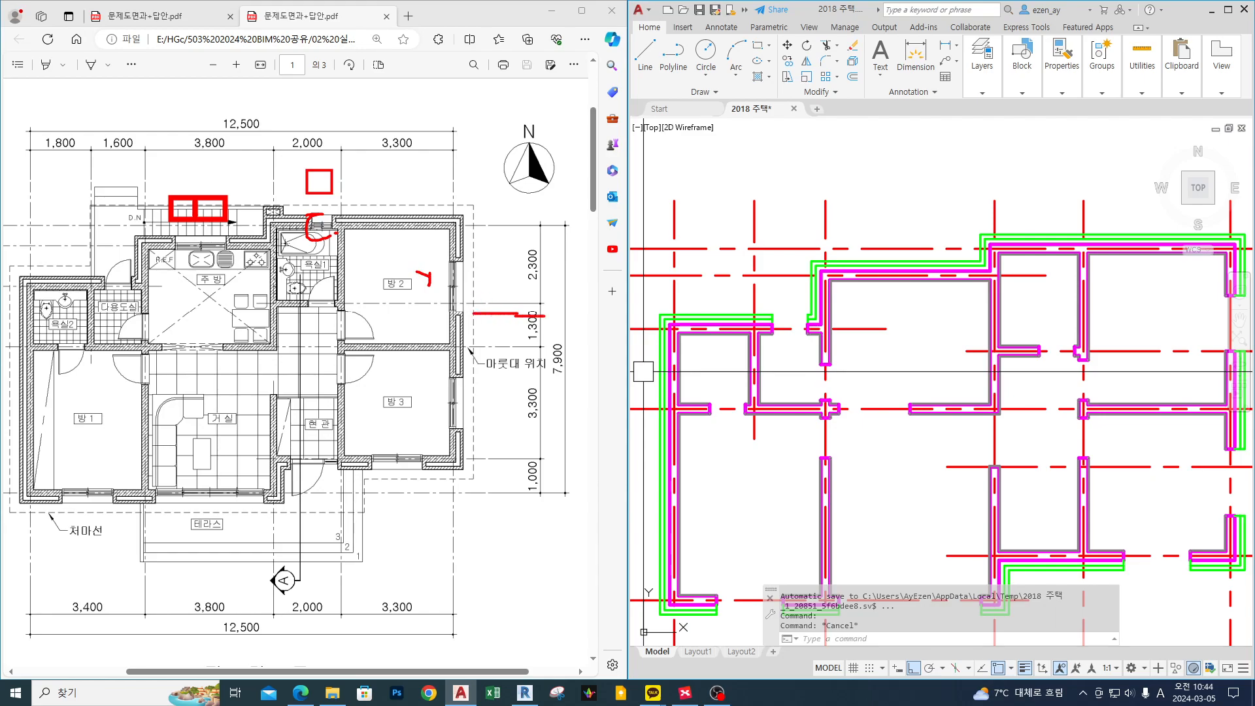
pyautogui.moveTo(494, 283)
pyautogui.mouseDown()
pyautogui.moveTo(495, 262)
pyautogui.moveTo(532, 239)
pyautogui.moveTo(494, 283)
pyautogui.mouseUp()
pyautogui.moveTo(519, 242); pyautogui.dragTo(515, 276)
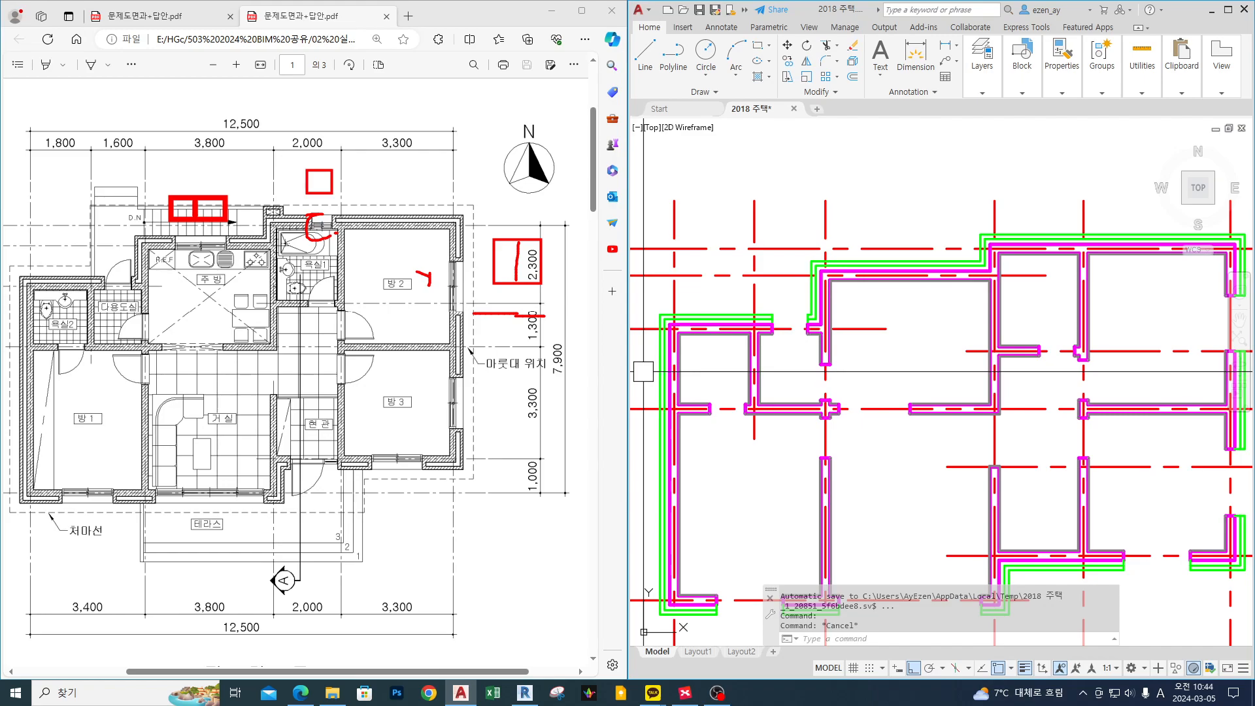
pyautogui.press('Escape')
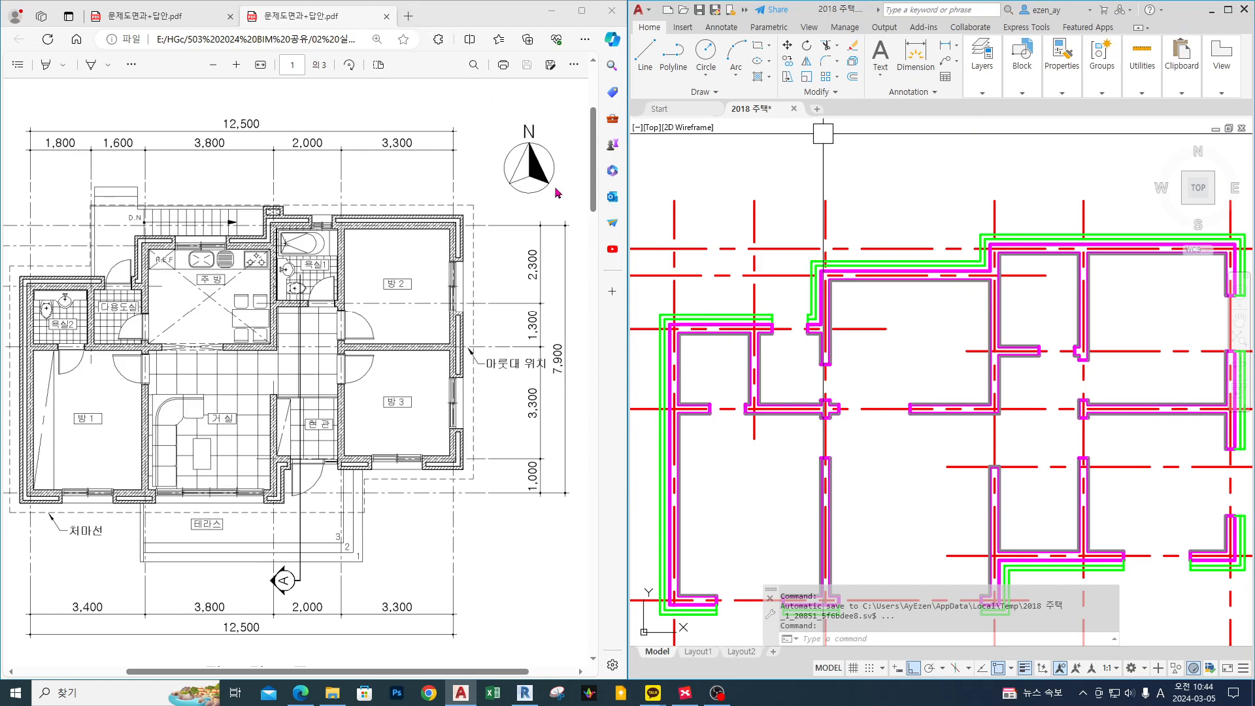
# Sketch in red a wall section with a low sill and window on the floor line, and dimension the sill height beside it.
pyautogui.moveTo(396, 209)
pyautogui.mouseDown()
pyautogui.moveTo(530, 210)
pyautogui.moveTo(515, 190)
pyautogui.moveTo(515, 209)
pyautogui.mouseUp()
pyautogui.moveTo(501, 122); pyautogui.dragTo(507, 55)
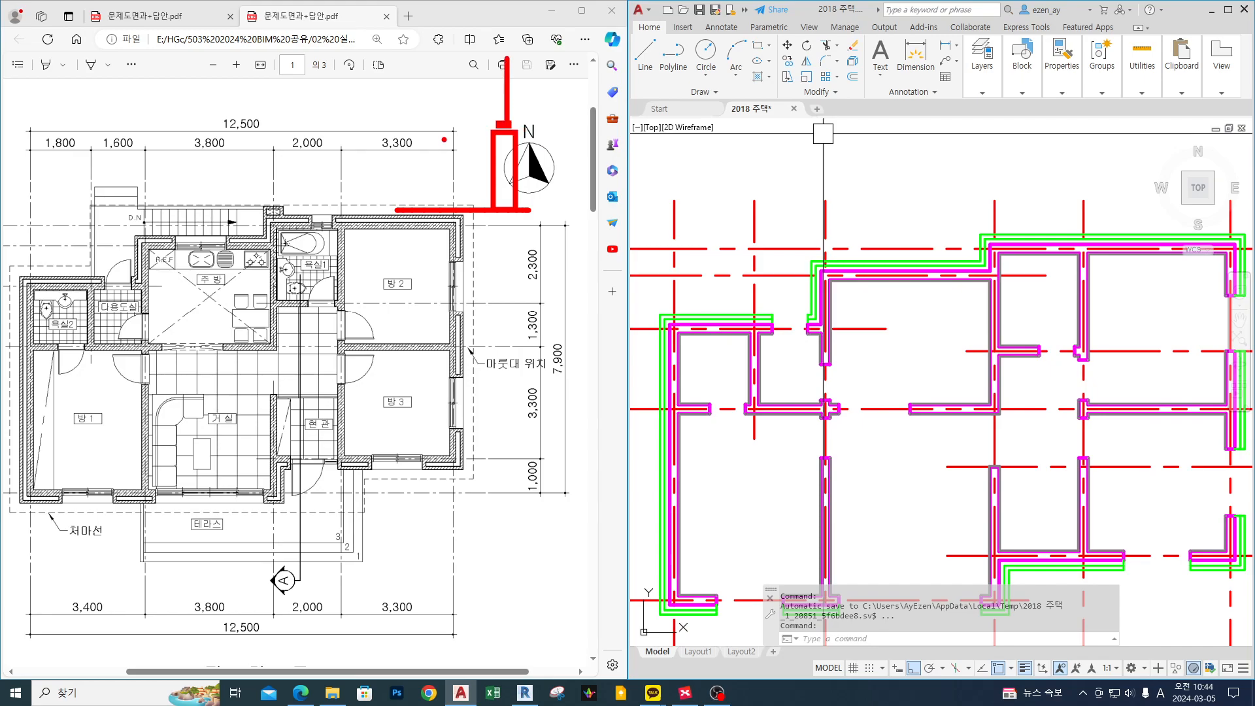
pyautogui.moveTo(542, 129)
pyautogui.mouseDown()
pyautogui.moveTo(597, 129)
pyautogui.moveTo(559, 209)
pyautogui.moveTo(586, 209)
pyautogui.mouseUp()
pyautogui.moveTo(624, 173)
pyautogui.mouseDown()
pyautogui.moveTo(648, 185)
pyautogui.moveTo(626, 196)
pyautogui.mouseUp()
pyautogui.moveTo(650, 186)
pyautogui.mouseDown()
pyautogui.moveTo(665, 173)
pyautogui.moveTo(711, 183)
pyautogui.moveTo(719, 212)
pyautogui.moveTo(791, 175)
pyautogui.moveTo(825, 189)
pyautogui.mouseUp()
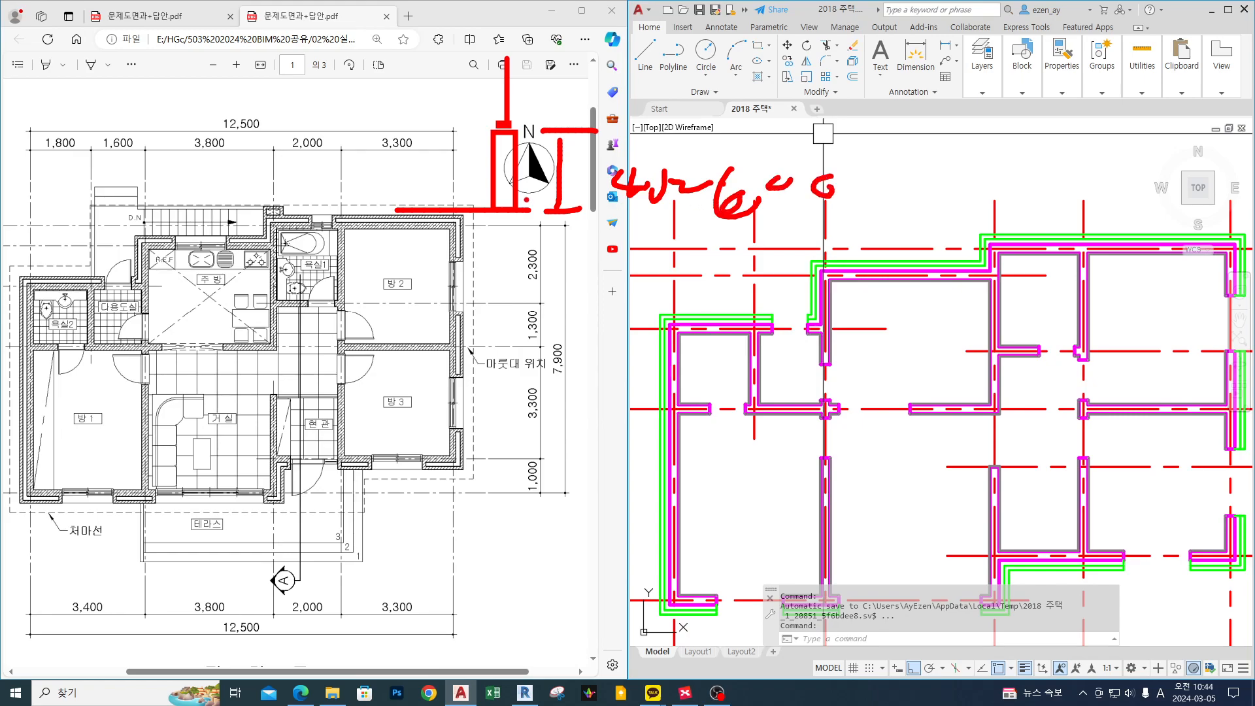
# Add a level line, arrow and seated figure to the red section sketch, underline the sill height range, and clear the marks.
pyautogui.moveTo(418, 94)
pyautogui.mouseDown()
pyautogui.moveTo(463, 95)
pyautogui.moveTo(385, 96)
pyautogui.moveTo(499, 83)
pyautogui.moveTo(436, 98)
pyautogui.mouseUp()
pyautogui.moveTo(566, 72); pyautogui.dragTo(521, 94)
pyautogui.moveTo(521, 79); pyautogui.dragTo(532, 98)
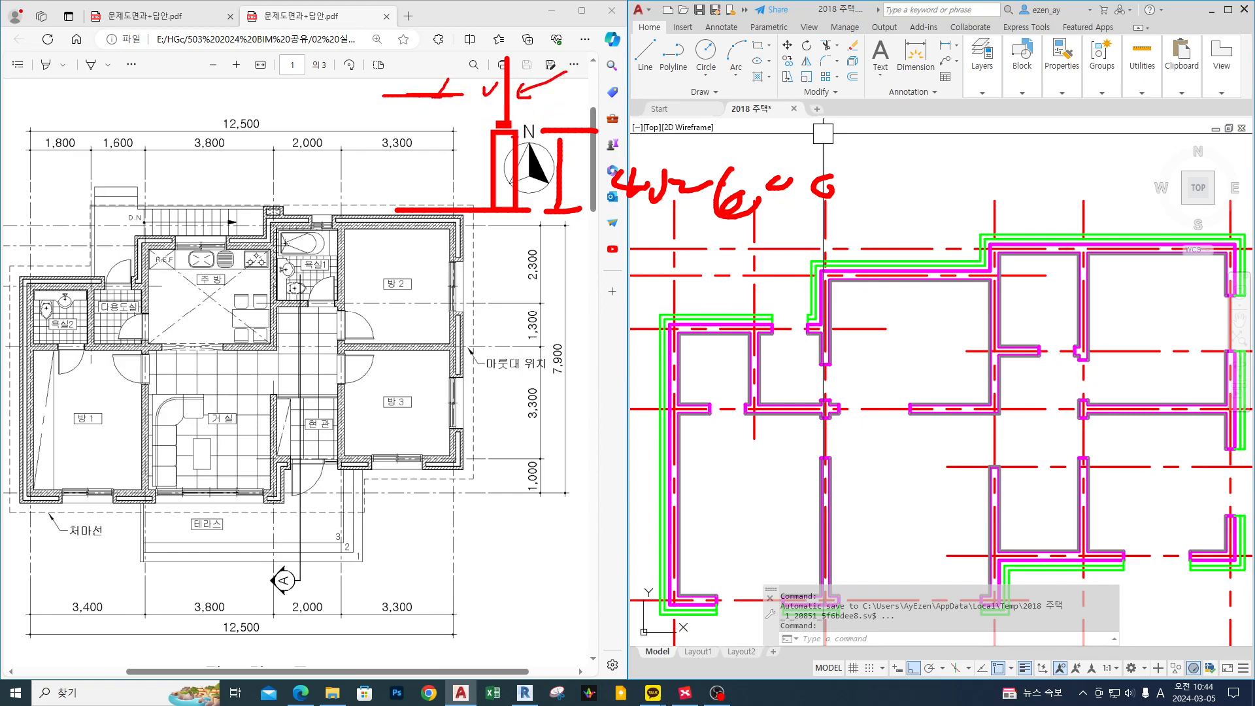
pyautogui.moveTo(418, 186)
pyautogui.mouseDown()
pyautogui.moveTo(470, 193)
pyautogui.moveTo(464, 136)
pyautogui.moveTo(480, 98)
pyautogui.moveTo(476, 114)
pyautogui.mouseUp()
pyautogui.moveTo(454, 170); pyautogui.dragTo(432, 177)
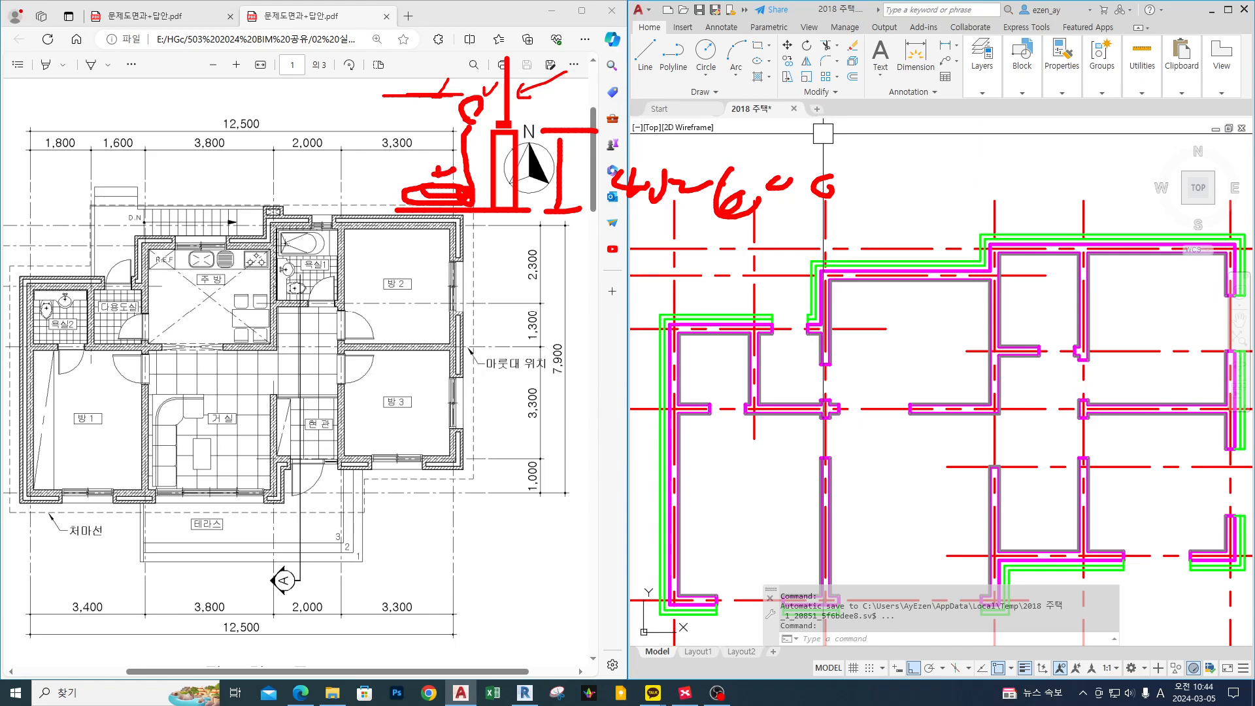
pyautogui.moveTo(594, 223); pyautogui.dragTo(831, 222)
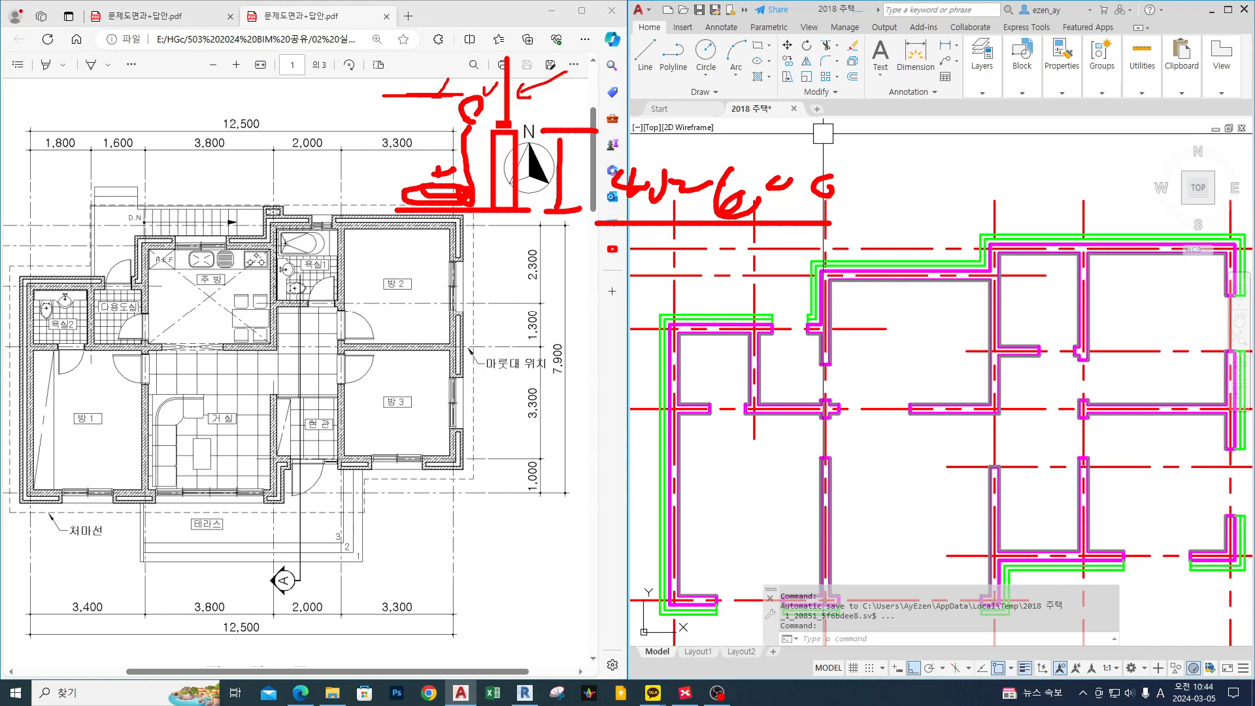
pyautogui.press('Escape')
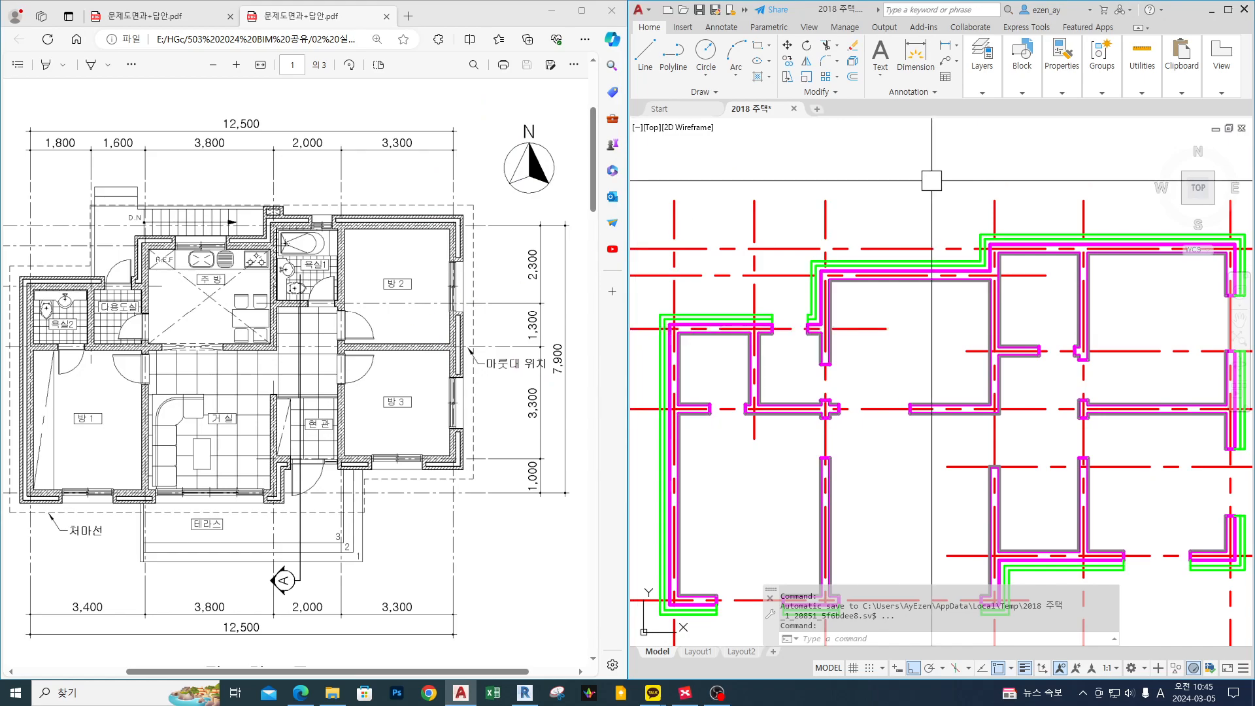
# Circle the kitchen, bathroom and room 방2 windows in red on the floor plan, mark the dining area, and clear the marks.
pyautogui.hotkey('ctrl', '2')
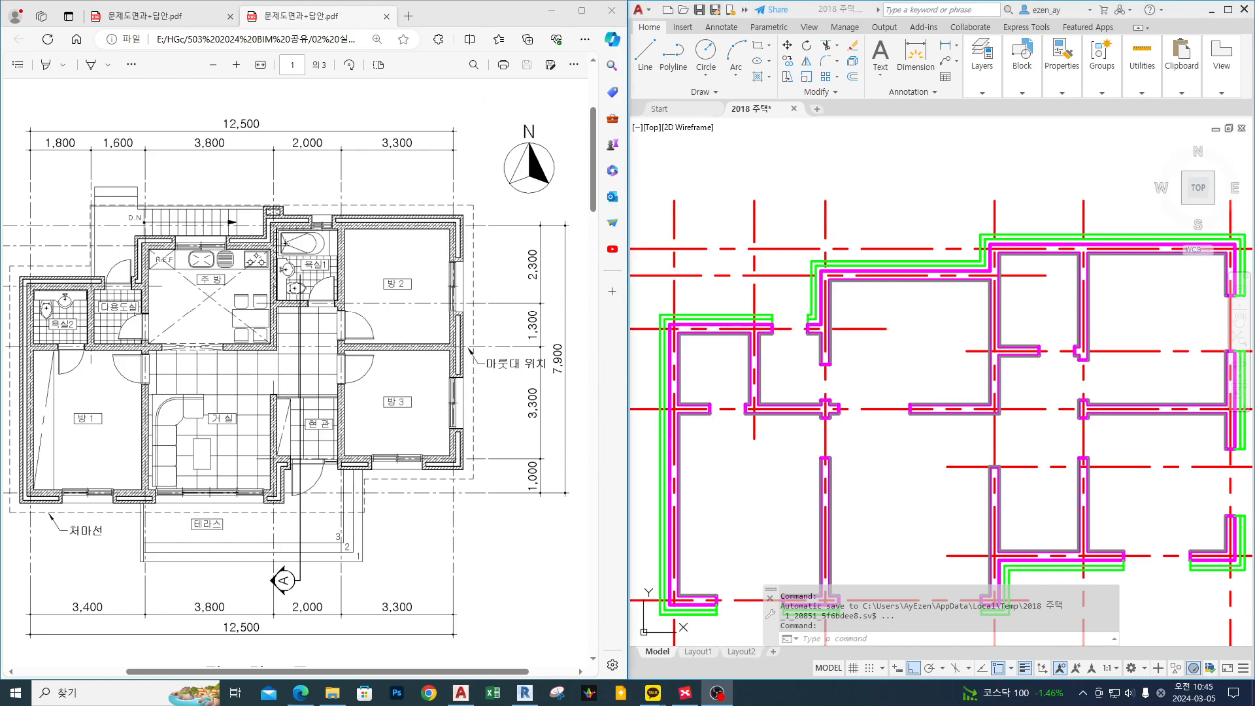
pyautogui.moveTo(243, 258)
pyautogui.mouseDown()
pyautogui.moveTo(209, 201)
pyautogui.moveTo(199, 244)
pyautogui.mouseUp()
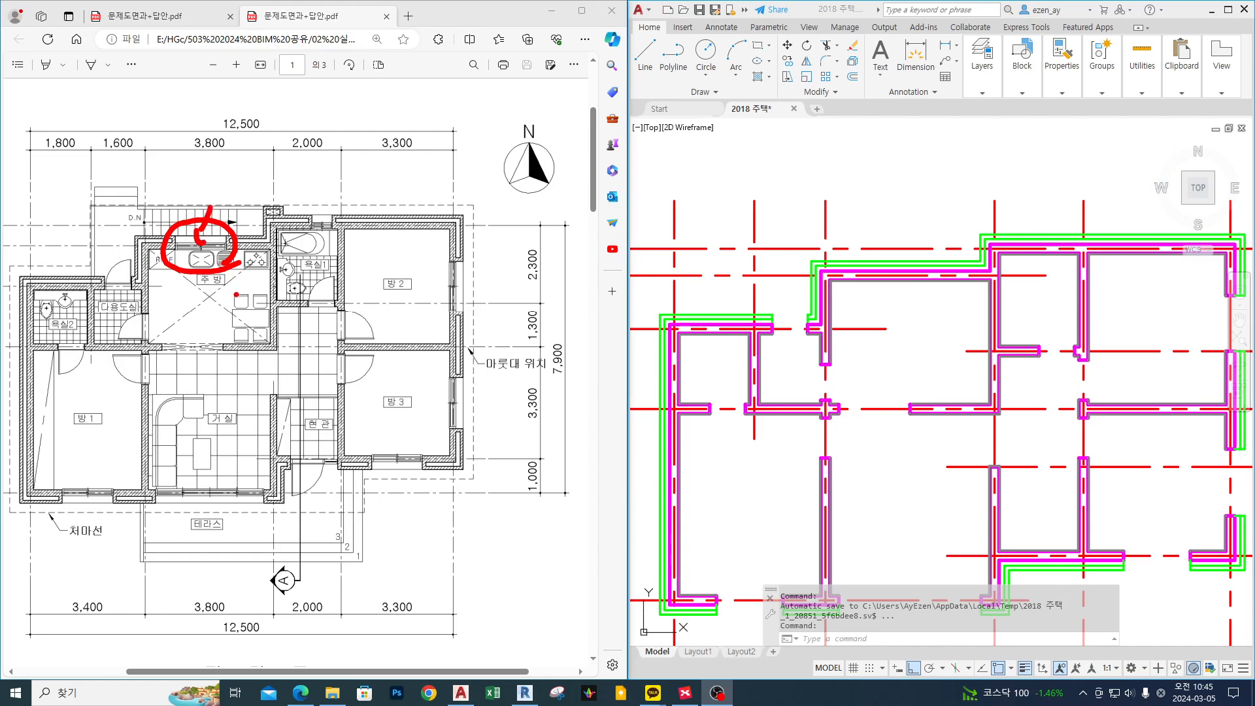
pyautogui.moveTo(226, 301); pyautogui.dragTo(261, 340)
pyautogui.moveTo(319, 241); pyautogui.dragTo(337, 240)
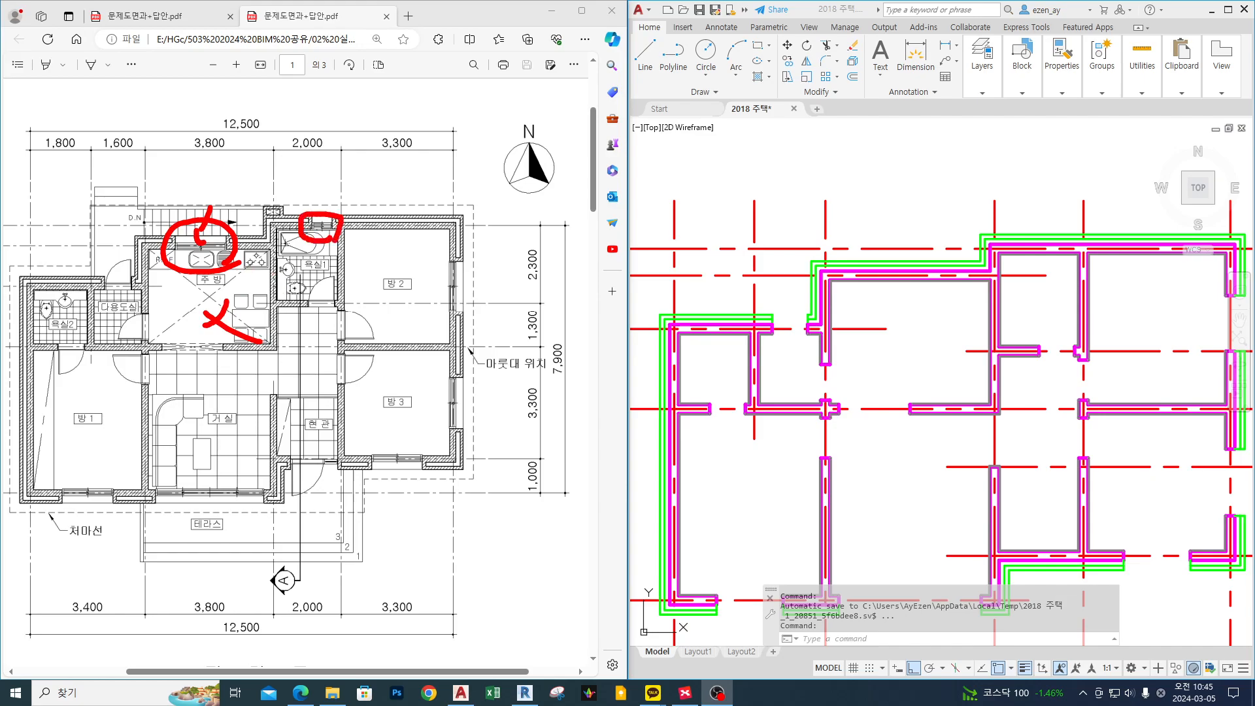
pyautogui.moveTo(493, 330)
pyautogui.mouseDown()
pyautogui.moveTo(426, 265)
pyautogui.moveTo(484, 327)
pyautogui.mouseUp()
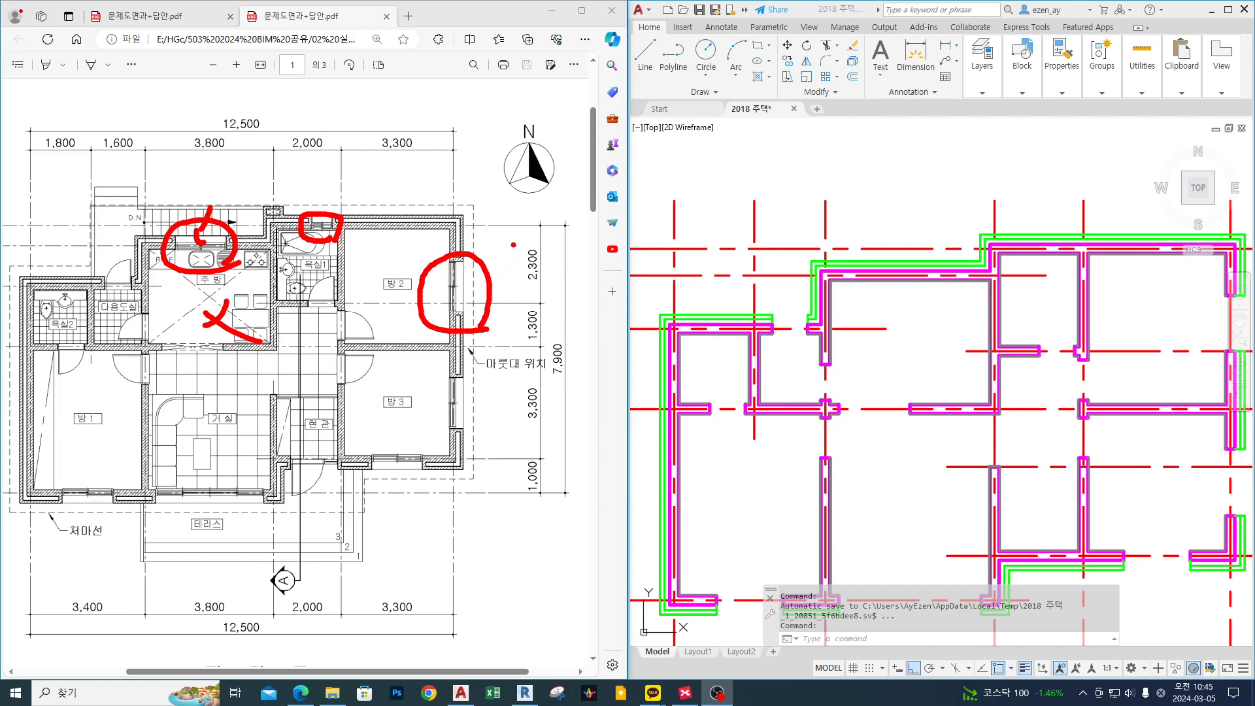
pyautogui.moveTo(532, 201)
pyautogui.mouseDown()
pyautogui.moveTo(503, 246)
pyautogui.moveTo(513, 242)
pyautogui.mouseUp()
pyautogui.press('Escape')
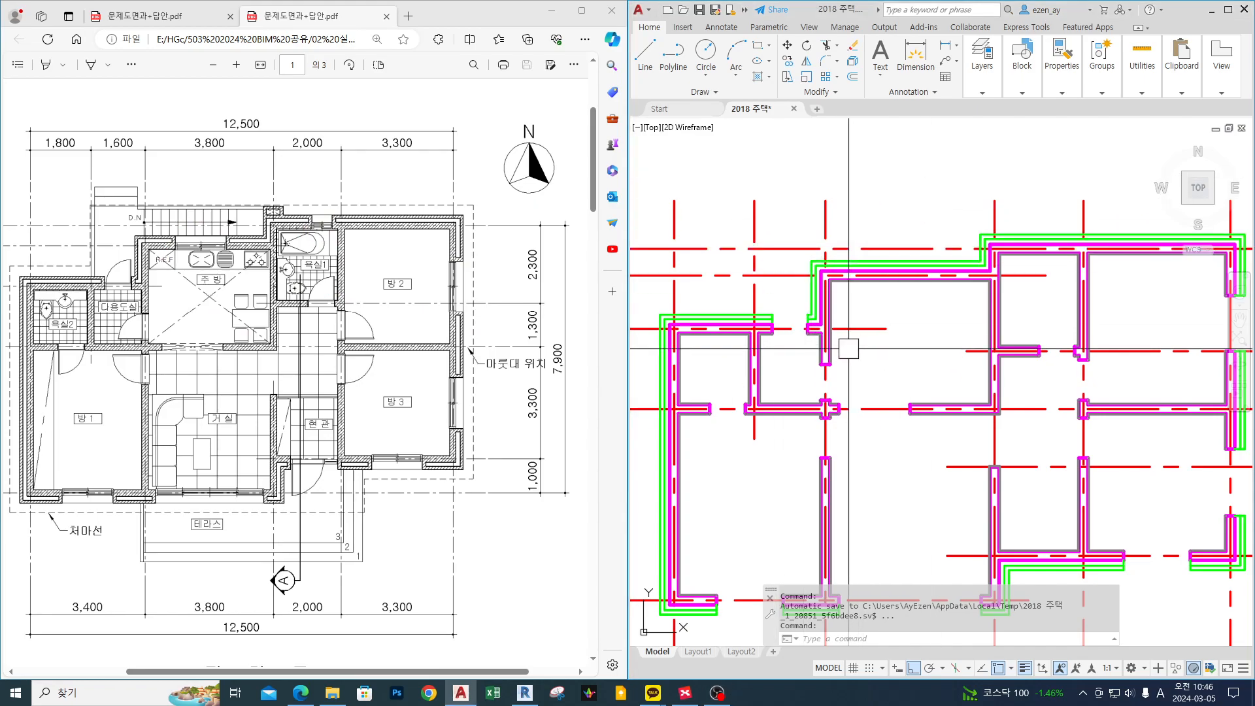
# Switch to Revit, select the whole house in the 3D view and enclose it in a section box.
pyautogui.moveTo(848, 351); pyautogui.dragTo(909, 316, button='middle')
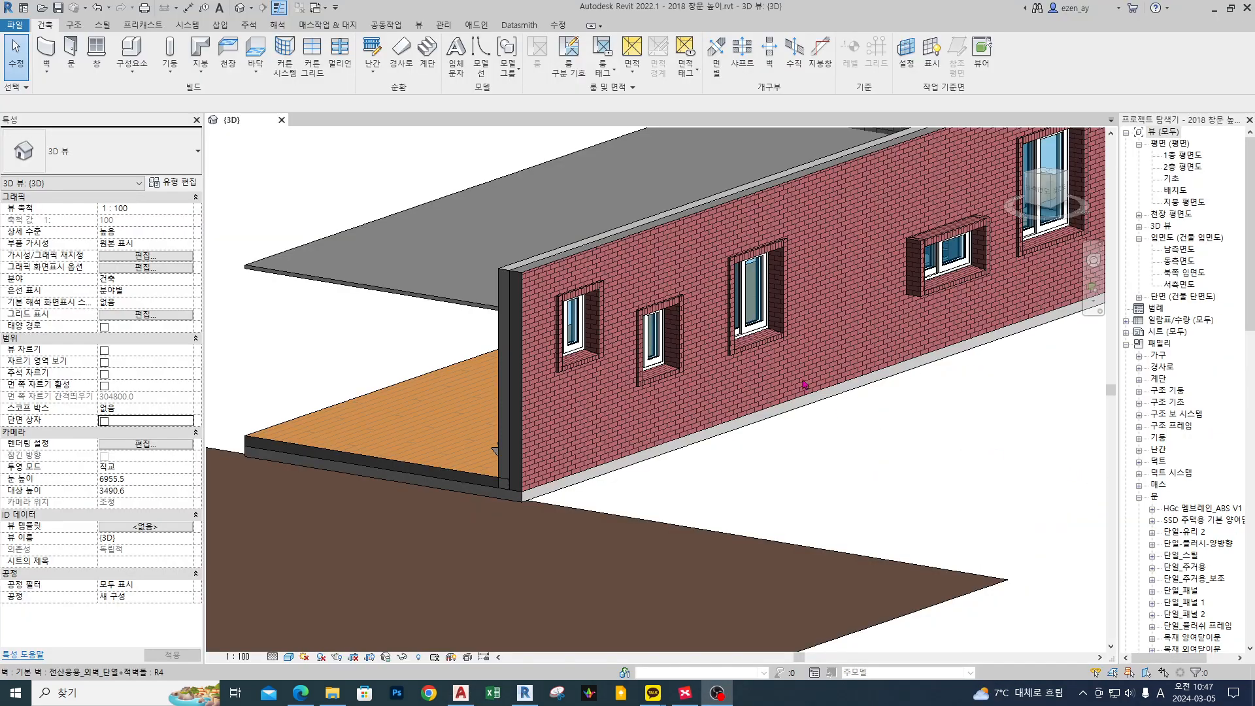
pyautogui.scroll(-3, 662, 305)
pyautogui.scroll(-5, 699, 361)
pyautogui.keyDown('shift'); pyautogui.moveTo(652, 432); pyautogui.dragTo(770, 350, button='middle'); pyautogui.keyUp('shift')
pyautogui.moveTo(770, 350); pyautogui.dragTo(1059, 528)
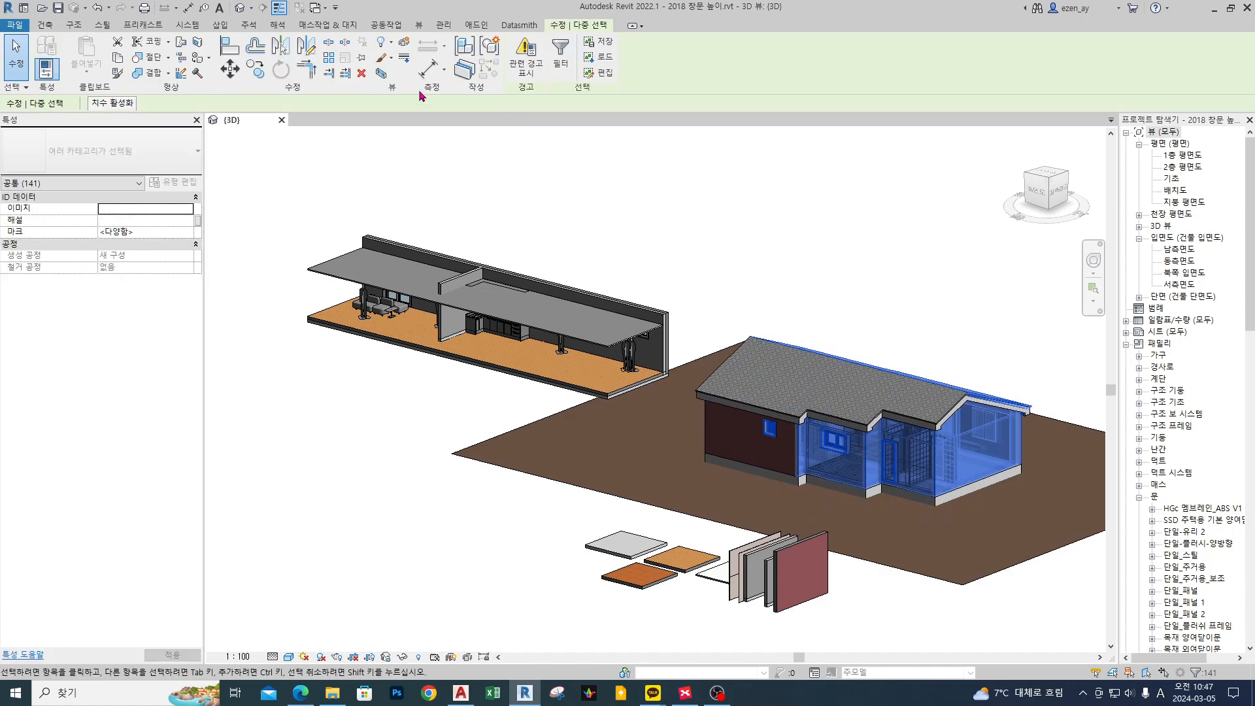
pyautogui.click(381, 74)
pyautogui.click(853, 212)
# Pull the gable-end face of the section box inward to cut through the house interior, windows and terrace door.
pyautogui.click(653, 249)
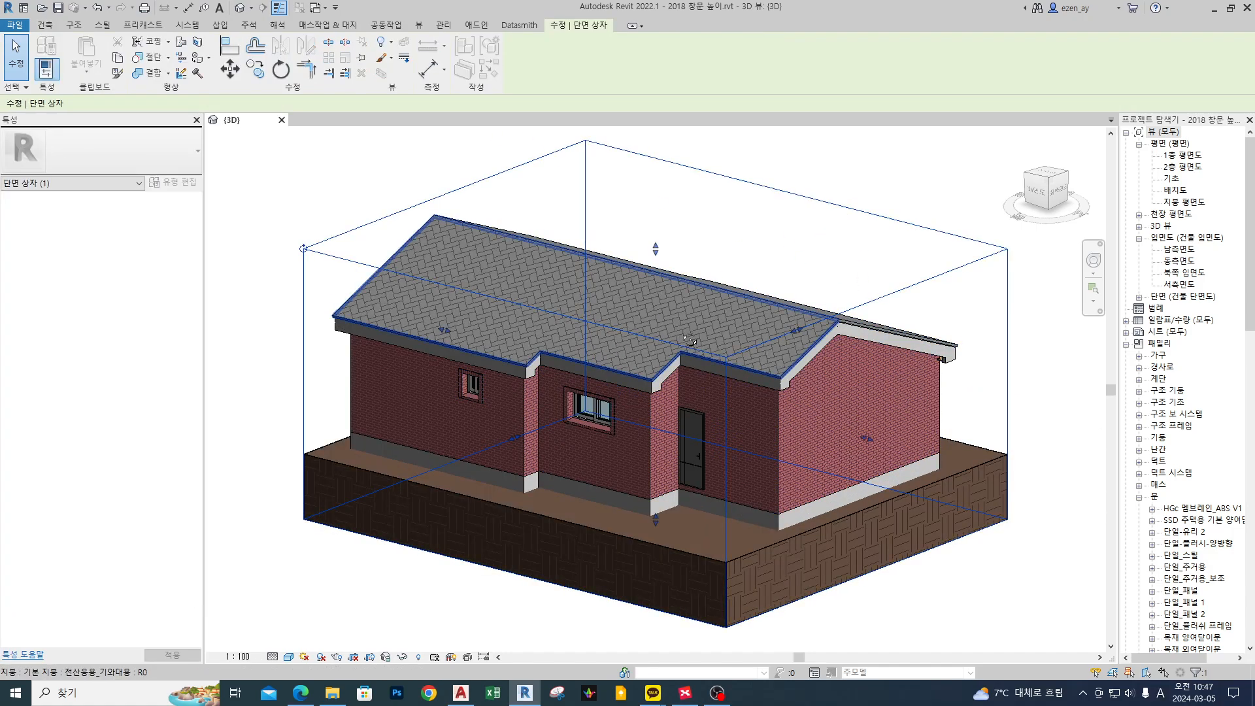
pyautogui.scroll(4, 582, 464)
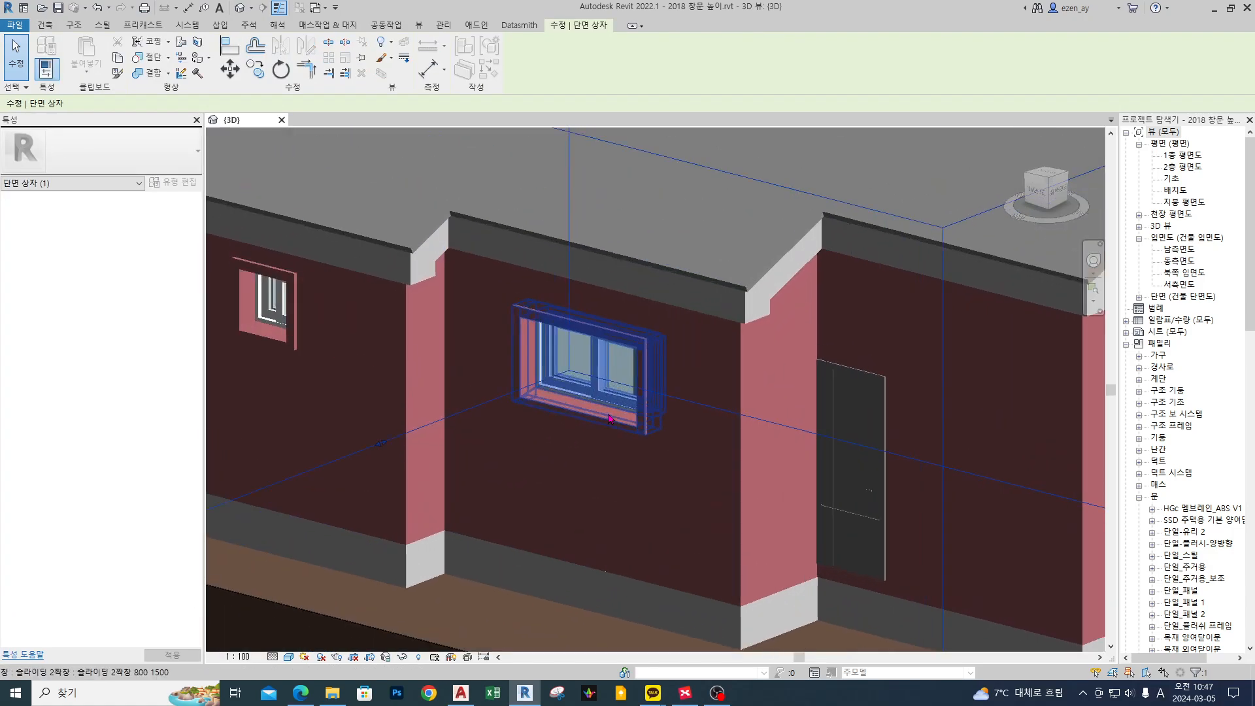
pyautogui.scroll(-3, 582, 464)
pyautogui.moveTo(960, 430); pyautogui.dragTo(698, 432)
pyautogui.keyDown('shift'); pyautogui.moveTo(969, 456); pyautogui.dragTo(739, 454, button='middle'); pyautogui.keyUp('shift')
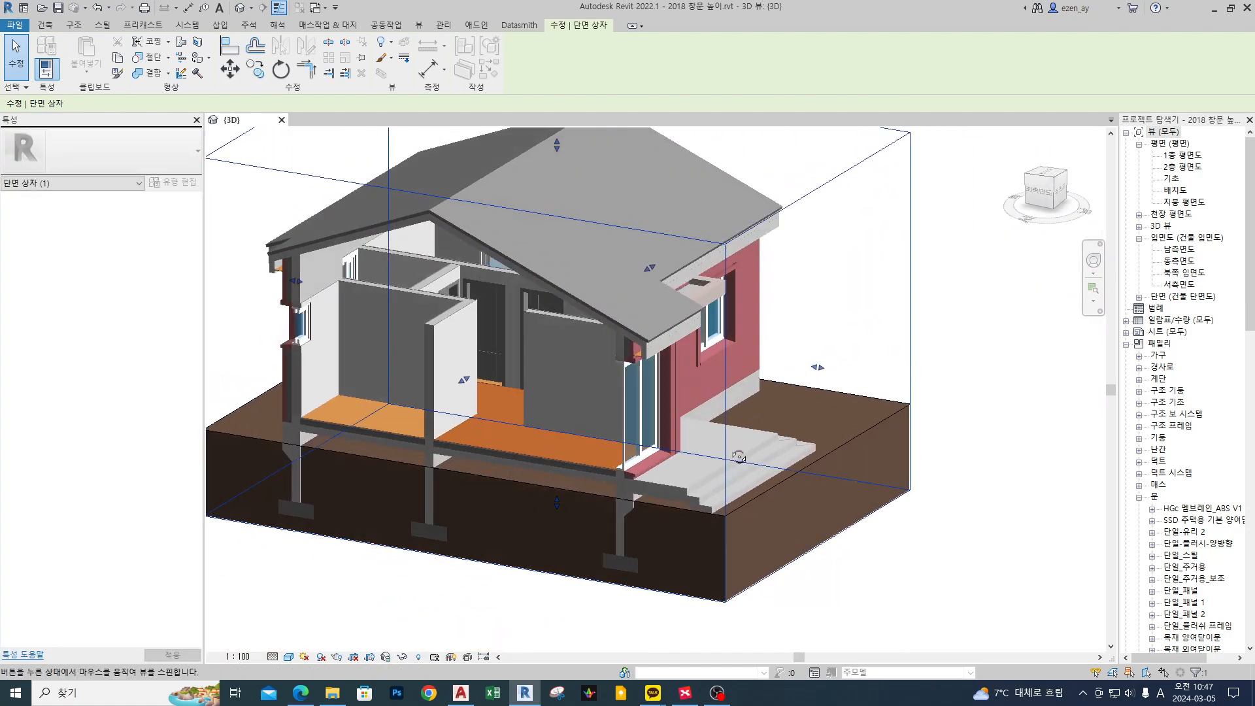
# Deselect the section box and show the window cut through the outer wall close up in the Consistent Colors visual style.
pyautogui.scroll(6, 617, 362)
pyautogui.press('Escape')
pyautogui.scroll(-6, 689, 391)
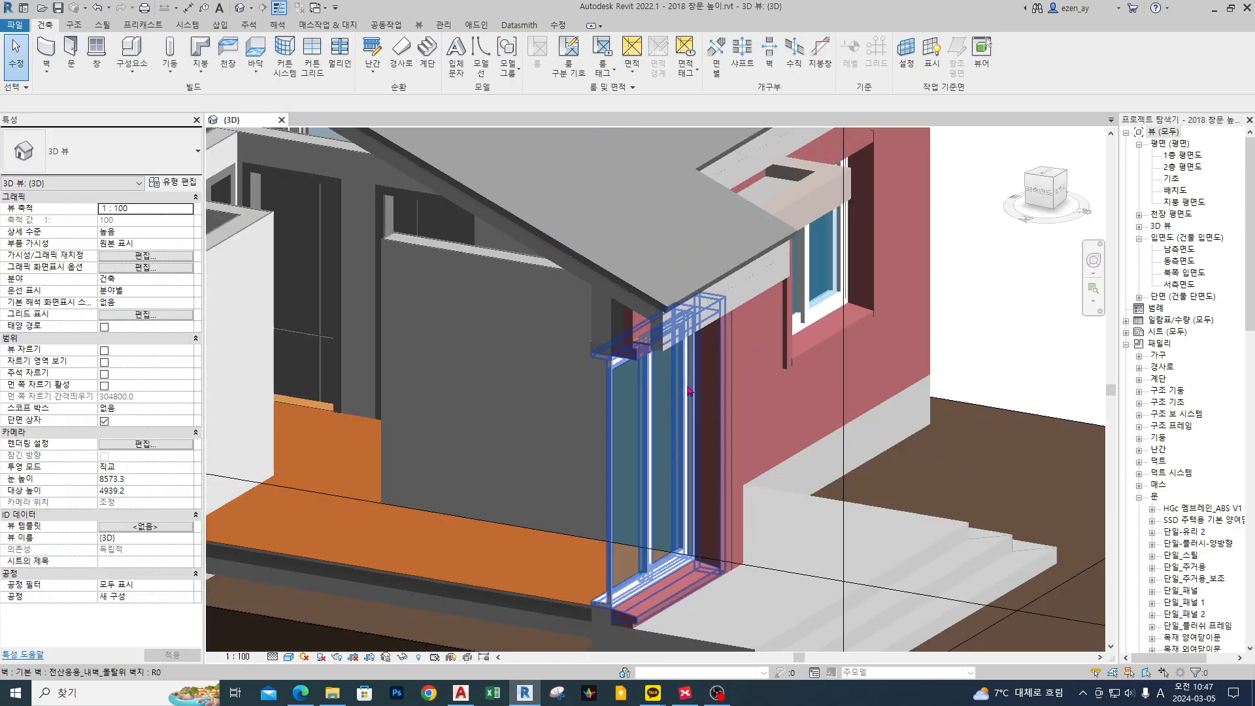
pyautogui.scroll(-3, 687, 391)
pyautogui.moveTo(262, 352); pyautogui.dragTo(500, 313, button='middle')
pyautogui.scroll(5, 476, 297)
pyautogui.scroll(2, 390, 252)
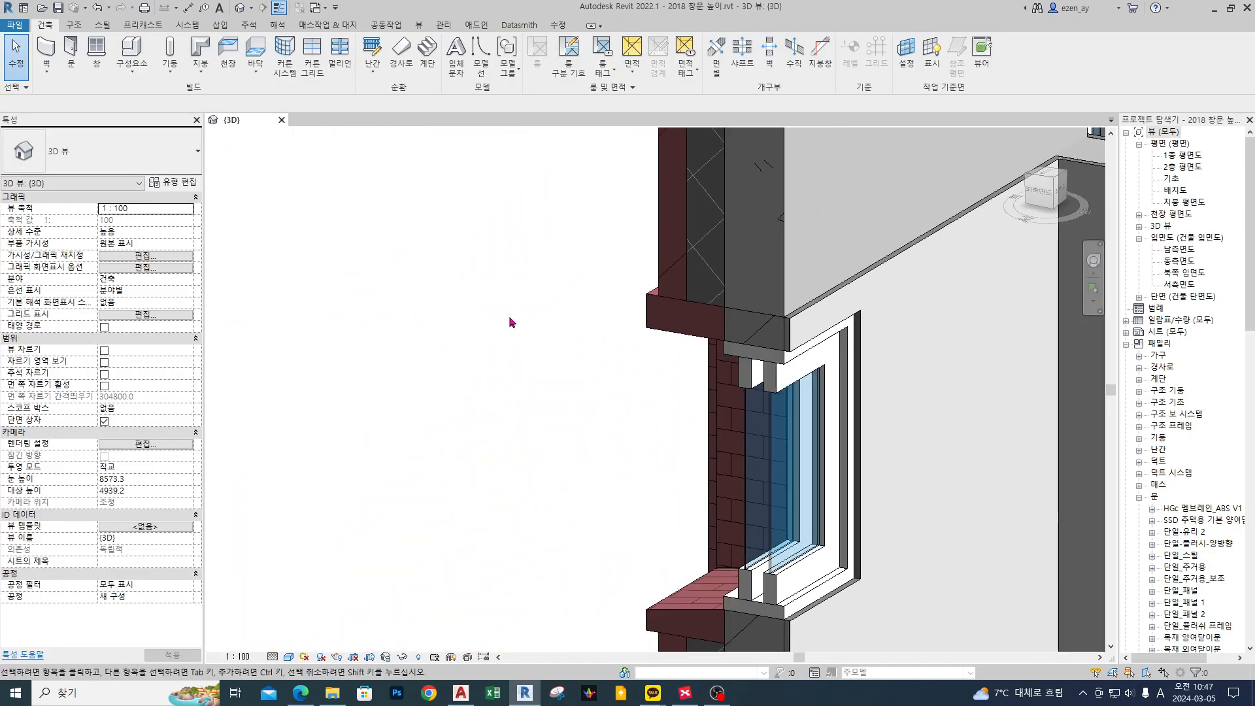
pyautogui.click(289, 656)
pyautogui.click(327, 629)
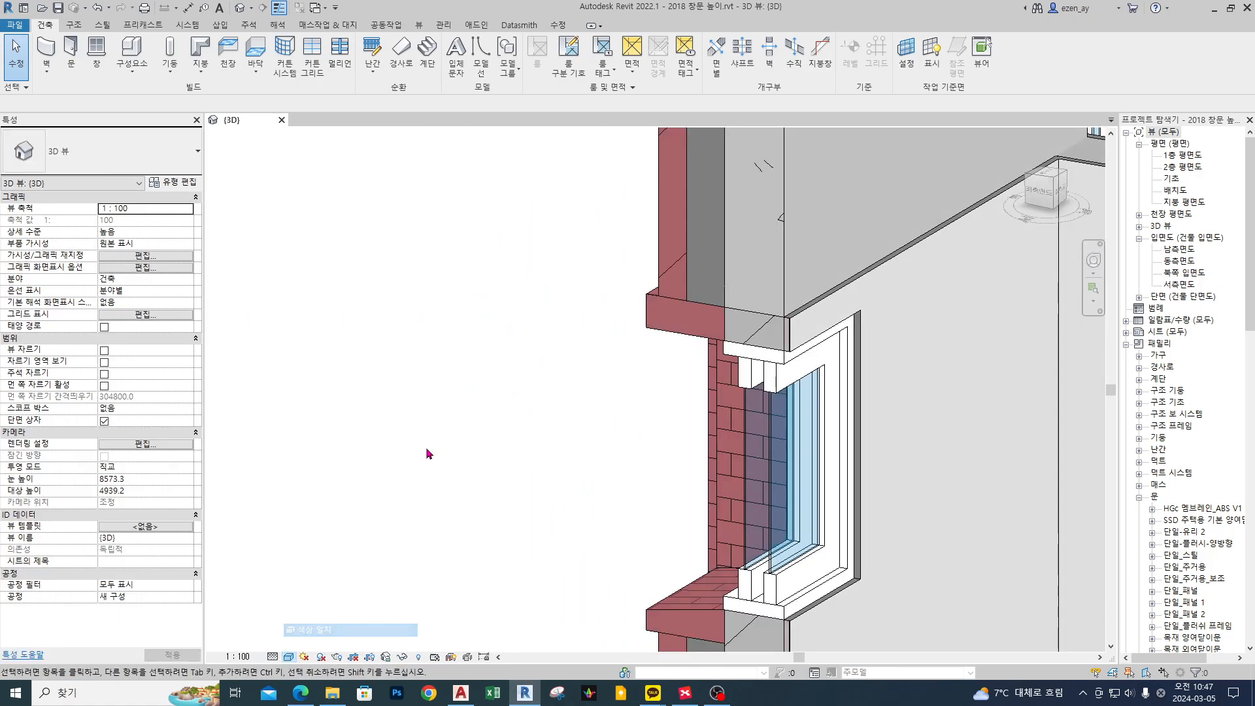
pyautogui.scroll(-3, 414, 392)
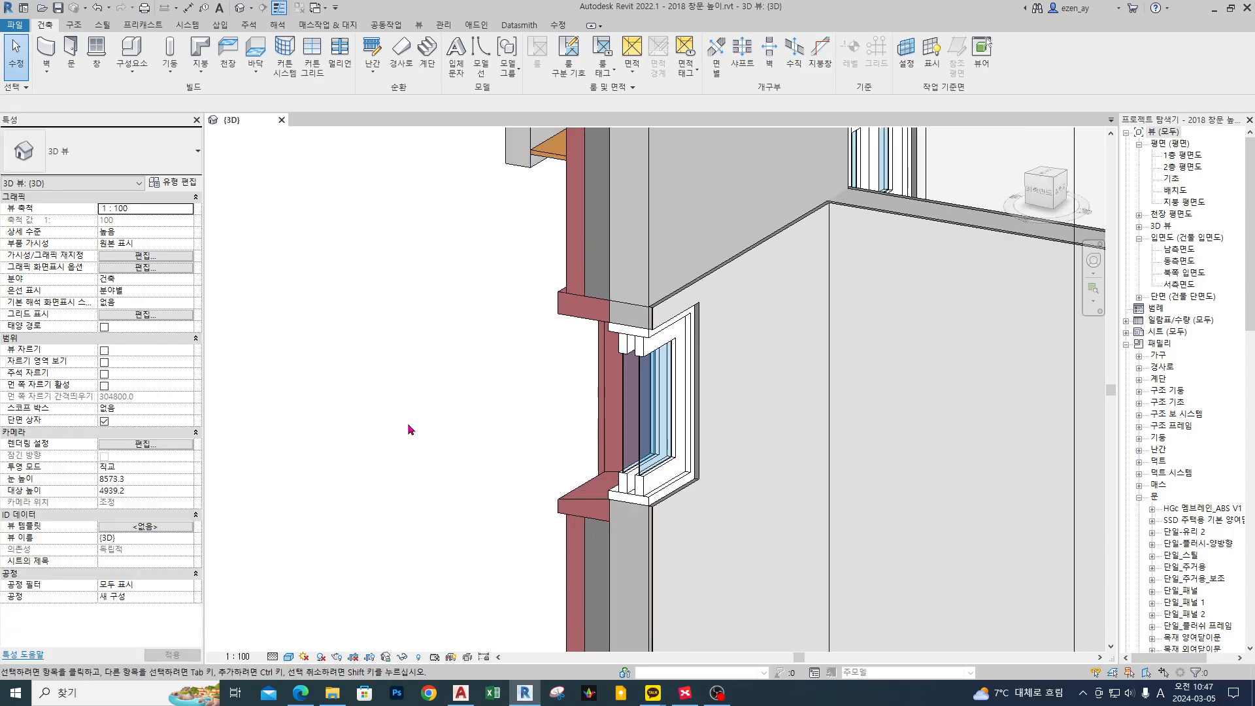
# Annotate the wall above the cut window in red with an arrow, a handwritten note, hatch strokes and a line along the window head.
pyautogui.moveTo(736, 191); pyautogui.dragTo(655, 229)
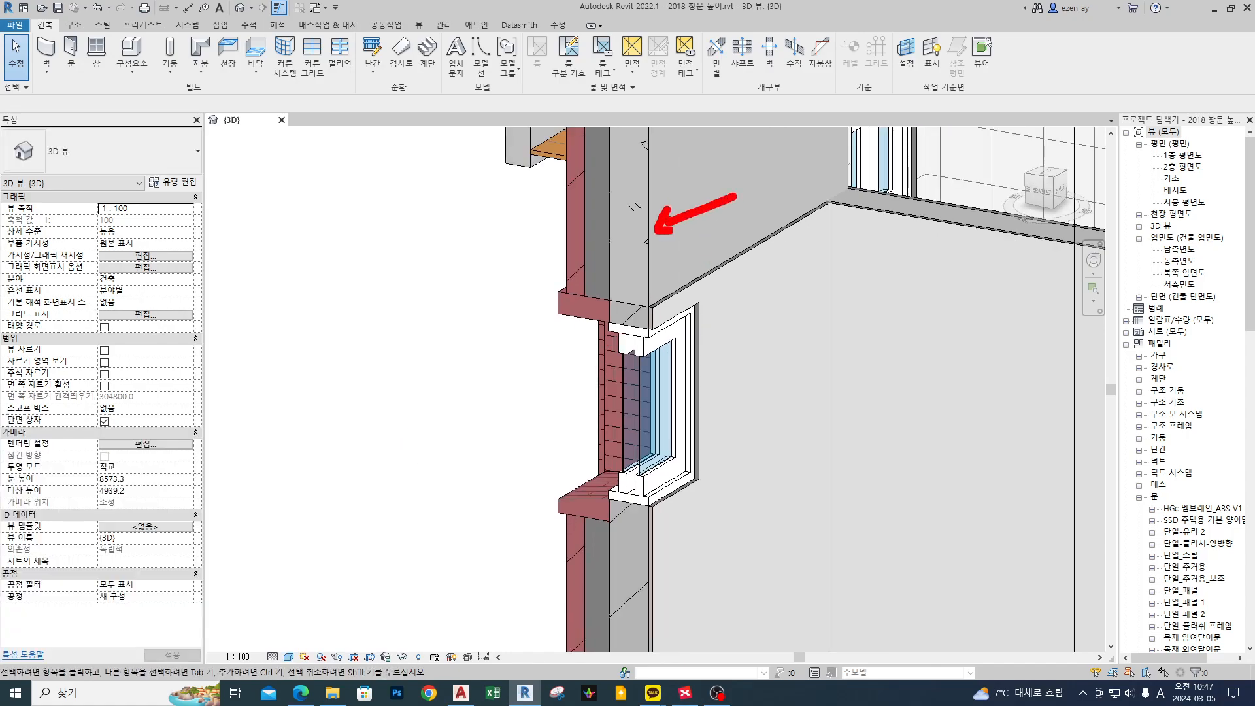
pyautogui.moveTo(755, 175)
pyautogui.mouseDown()
pyautogui.moveTo(759, 210)
pyautogui.moveTo(805, 219)
pyautogui.moveTo(817, 247)
pyautogui.mouseUp()
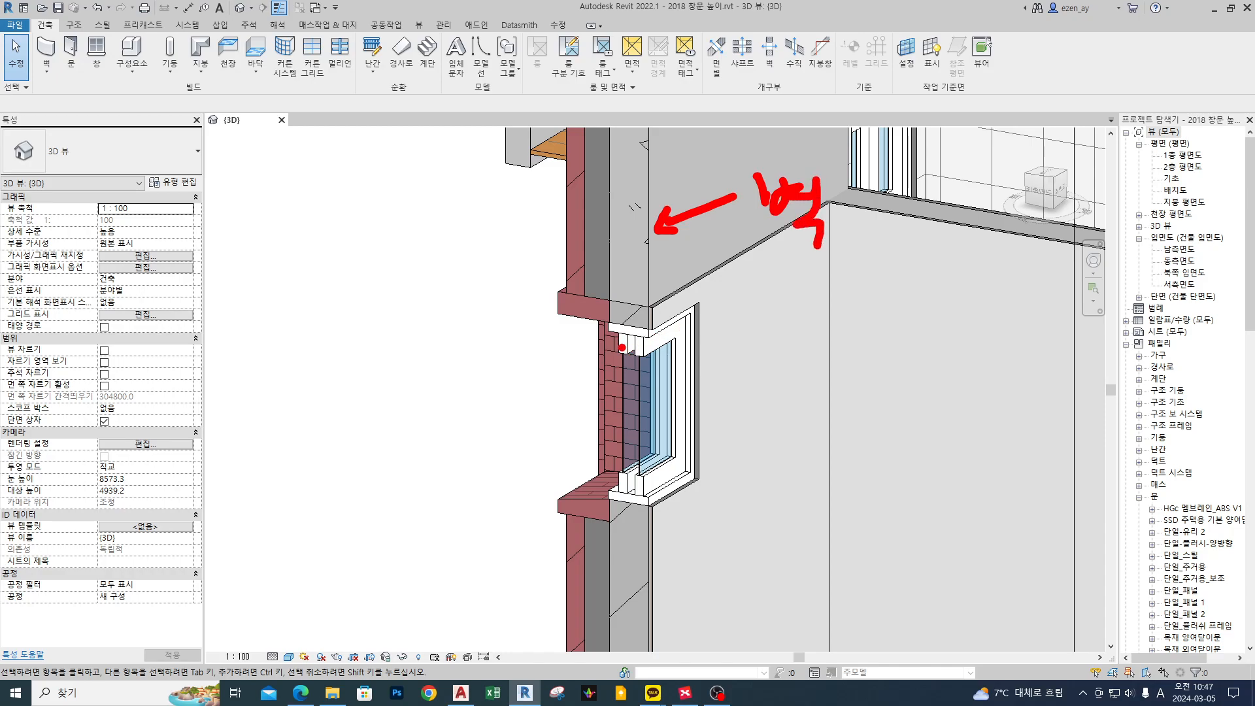
pyautogui.moveTo(610, 322); pyautogui.dragTo(659, 333)
pyautogui.moveTo(634, 121); pyautogui.dragTo(600, 141)
pyautogui.moveTo(605, 159)
pyautogui.mouseDown()
pyautogui.moveTo(632, 157)
pyautogui.moveTo(617, 195)
pyautogui.mouseUp()
pyautogui.moveTo(653, 195)
pyautogui.mouseDown()
pyautogui.moveTo(621, 217)
pyautogui.moveTo(625, 232)
pyautogui.mouseUp()
pyautogui.moveTo(656, 235); pyautogui.dragTo(647, 247)
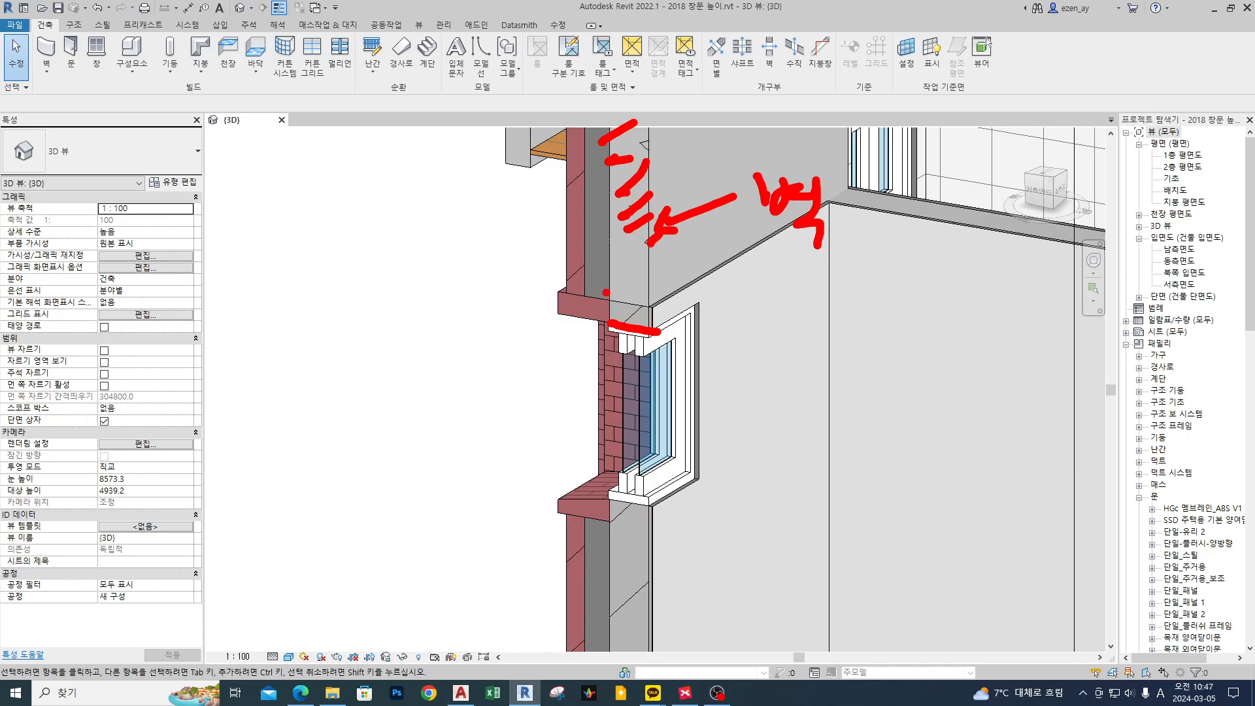
# Mark the lintel above the cut window, handwrite a red note beside it, and clear all marks.
pyautogui.moveTo(605, 292)
pyautogui.mouseDown()
pyautogui.moveTo(631, 331)
pyautogui.moveTo(651, 291)
pyautogui.moveTo(608, 290)
pyautogui.moveTo(695, 262)
pyautogui.mouseUp()
pyautogui.moveTo(647, 335)
pyautogui.mouseDown()
pyautogui.moveTo(752, 302)
pyautogui.moveTo(791, 323)
pyautogui.moveTo(811, 316)
pyautogui.mouseUp()
pyautogui.moveTo(849, 307); pyautogui.dragTo(887, 353)
pyautogui.moveTo(869, 373); pyautogui.dragTo(905, 364)
pyautogui.moveTo(918, 308); pyautogui.dragTo(920, 349)
pyautogui.moveTo(939, 307)
pyautogui.mouseDown()
pyautogui.moveTo(941, 353)
pyautogui.moveTo(941, 333)
pyautogui.mouseUp()
pyautogui.moveTo(973, 321)
pyautogui.mouseDown()
pyautogui.moveTo(994, 356)
pyautogui.moveTo(995, 400)
pyautogui.mouseUp()
pyautogui.press('Escape')
# Sketch a red rectangle as a wall elevation with a tall opening at its base, and put a cross above the opening.
pyautogui.keyDown('ctrl'); pyautogui.moveTo(242, 207); pyautogui.dragTo(490, 524); pyautogui.keyUp('ctrl')
pyautogui.moveTo(311, 523)
pyautogui.keyDown('ctrl'); pyautogui.mouseDown()
pyautogui.moveTo(386, 347)
pyautogui.moveTo(415, 329)
pyautogui.mouseUp(); pyautogui.keyUp('ctrl')
pyautogui.moveTo(346, 247); pyautogui.dragTo(323, 266)
pyautogui.moveTo(334, 256); pyautogui.dragTo(350, 273)
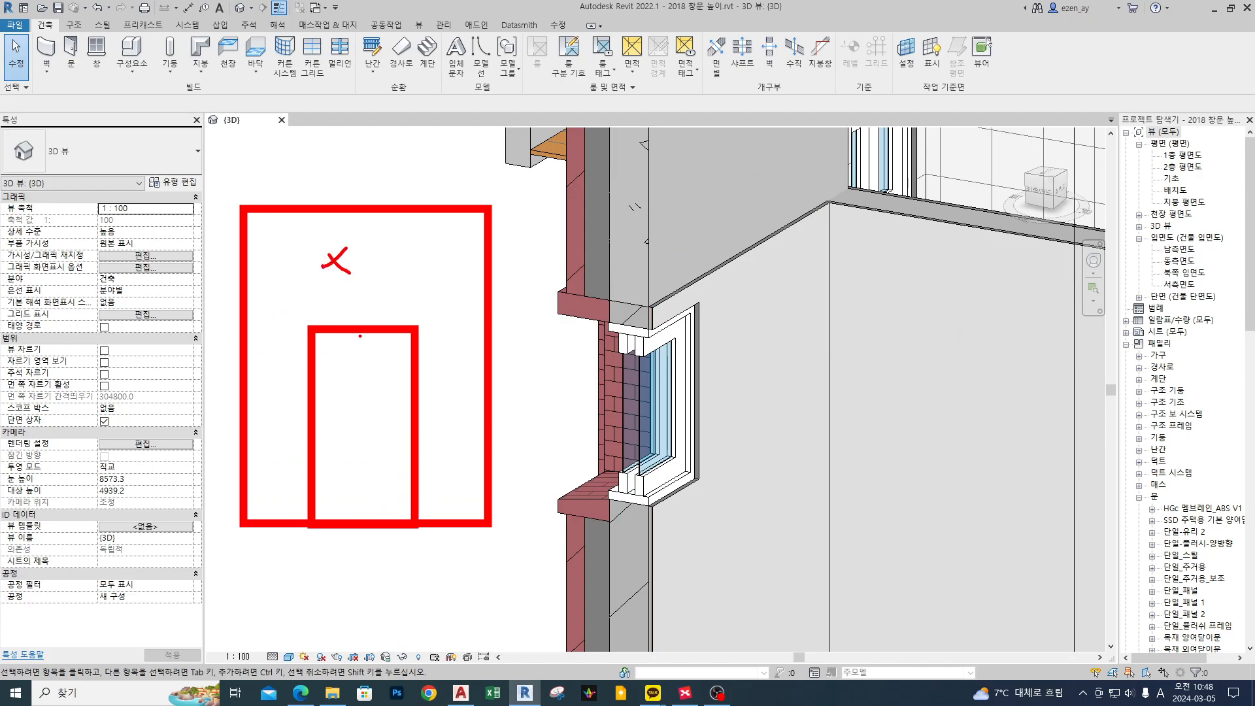
# Add a thin red bar under the opening's head and a wider green lintel rectangle resting across the top of the opening.
pyautogui.moveTo(313, 339)
pyautogui.keyDown('ctrl'); pyautogui.mouseDown()
pyautogui.moveTo(408, 330)
pyautogui.moveTo(368, 336)
pyautogui.mouseUp(); pyautogui.keyUp('ctrl')
pyautogui.moveTo(396, 264); pyautogui.dragTo(394, 294)
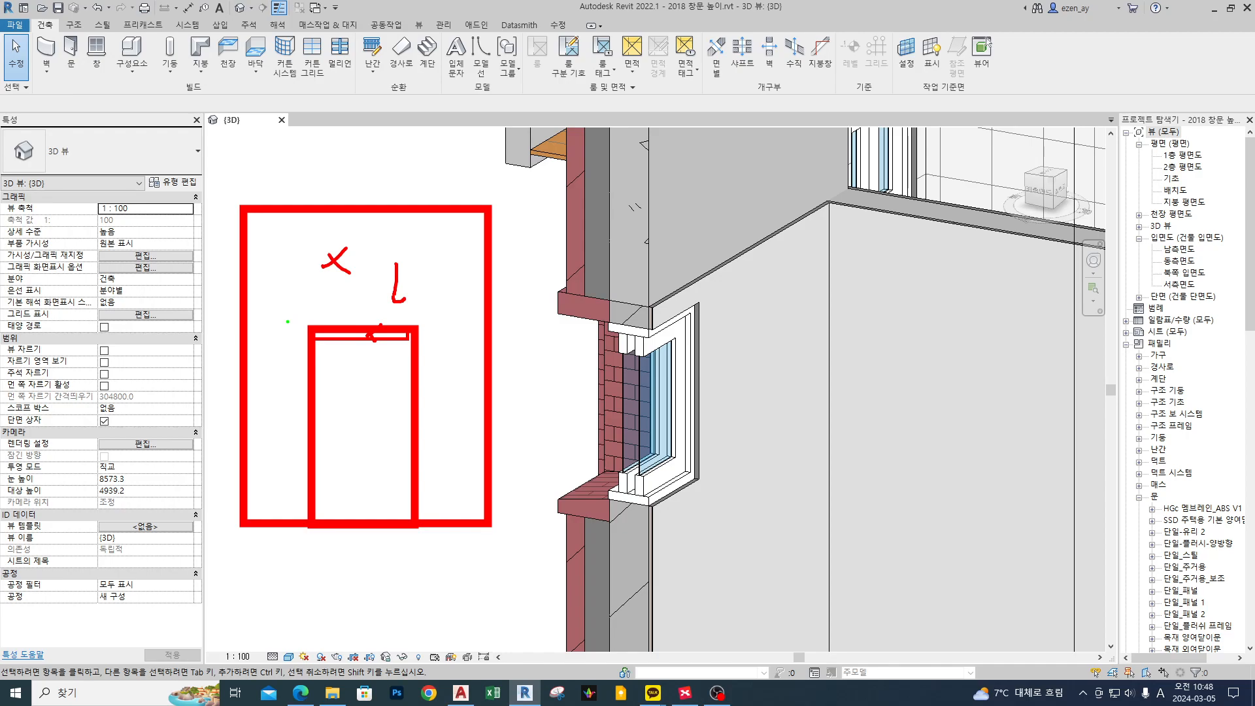
pyautogui.keyDown('ctrl'); pyautogui.moveTo(287, 327); pyautogui.dragTo(449, 305); pyautogui.keyUp('ctrl')
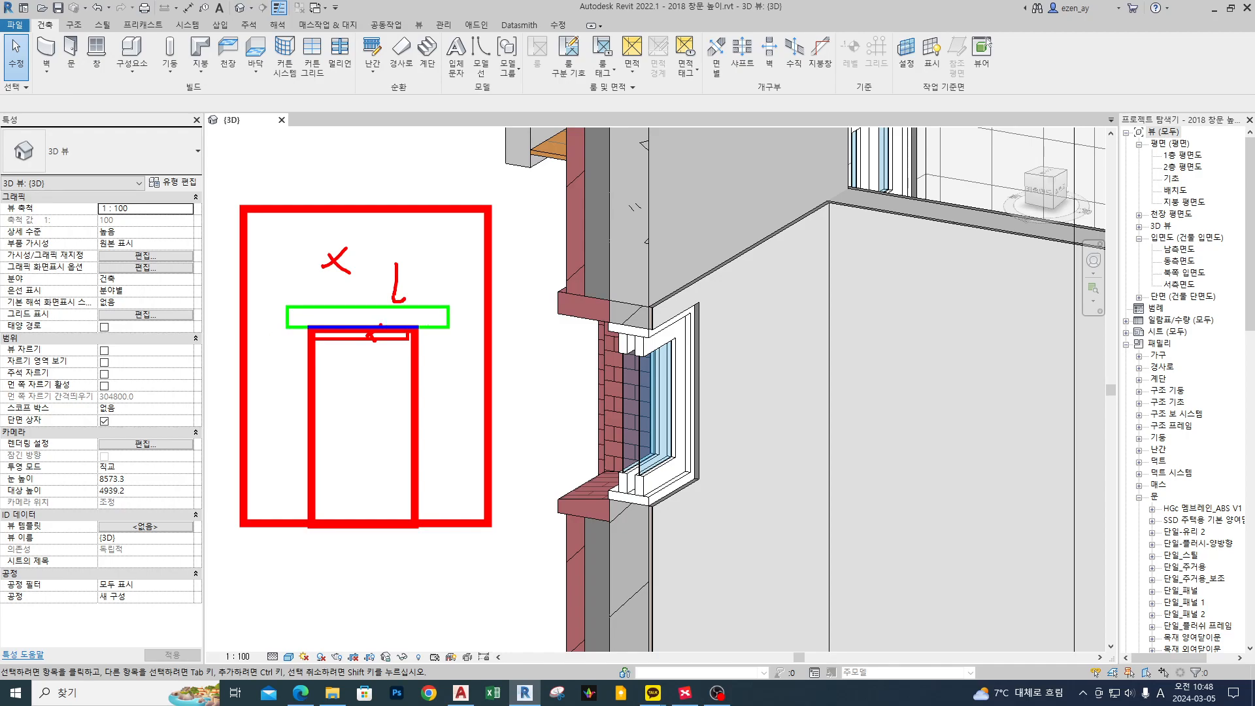
pyautogui.moveTo(297, 322); pyautogui.dragTo(310, 309)
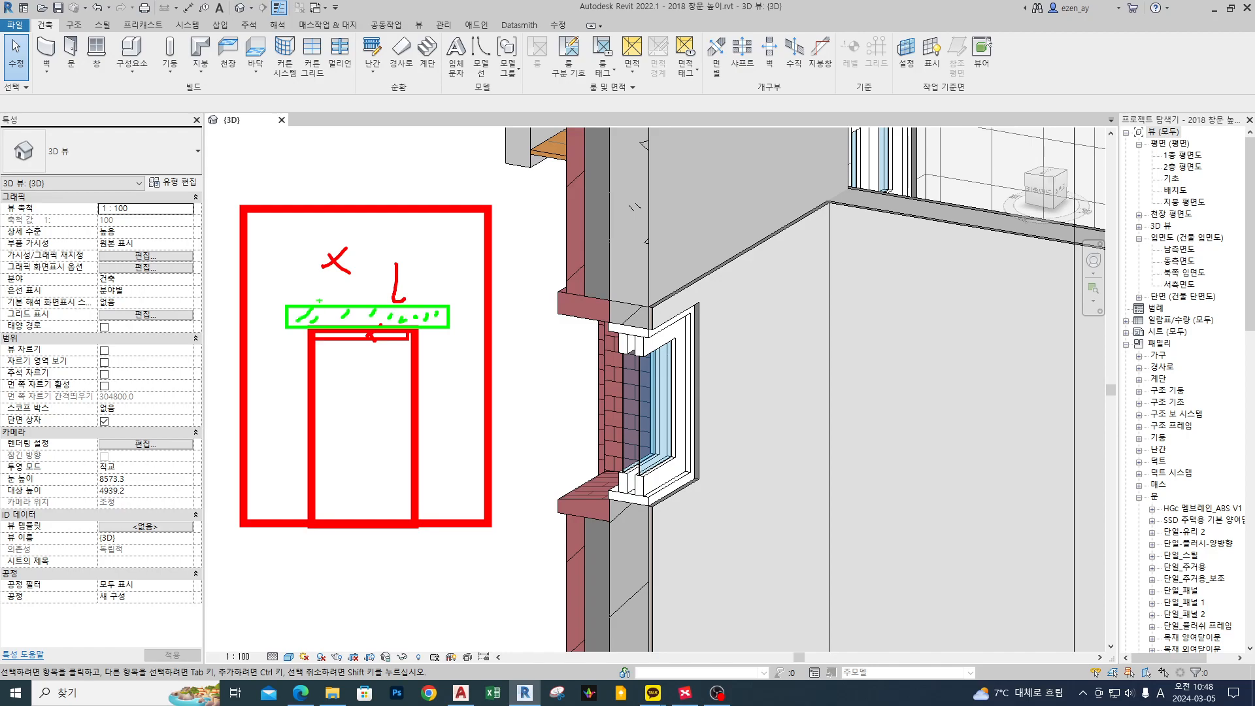
pyautogui.moveTo(333, 231)
pyautogui.keyDown('shift'); pyautogui.mouseDown()
pyautogui.moveTo(332, 313)
pyautogui.moveTo(281, 375)
pyautogui.moveTo(295, 364)
pyautogui.mouseUp(); pyautogui.keyUp('shift')
pyautogui.moveTo(386, 322); pyautogui.dragTo(422, 347)
pyautogui.moveTo(317, 338)
pyautogui.keyDown('ctrl'); pyautogui.mouseDown()
pyautogui.moveTo(418, 519)
pyautogui.moveTo(400, 345)
pyautogui.moveTo(318, 348)
pyautogui.moveTo(319, 522)
pyautogui.mouseUp(); pyautogui.keyUp('ctrl')
pyautogui.moveTo(400, 321)
pyautogui.mouseDown()
pyautogui.moveTo(367, 321)
pyautogui.moveTo(400, 300)
pyautogui.mouseUp()
pyautogui.moveTo(639, 312)
pyautogui.mouseDown()
pyautogui.moveTo(632, 331)
pyautogui.moveTo(649, 305)
pyautogui.mouseUp()
pyautogui.press('Escape')
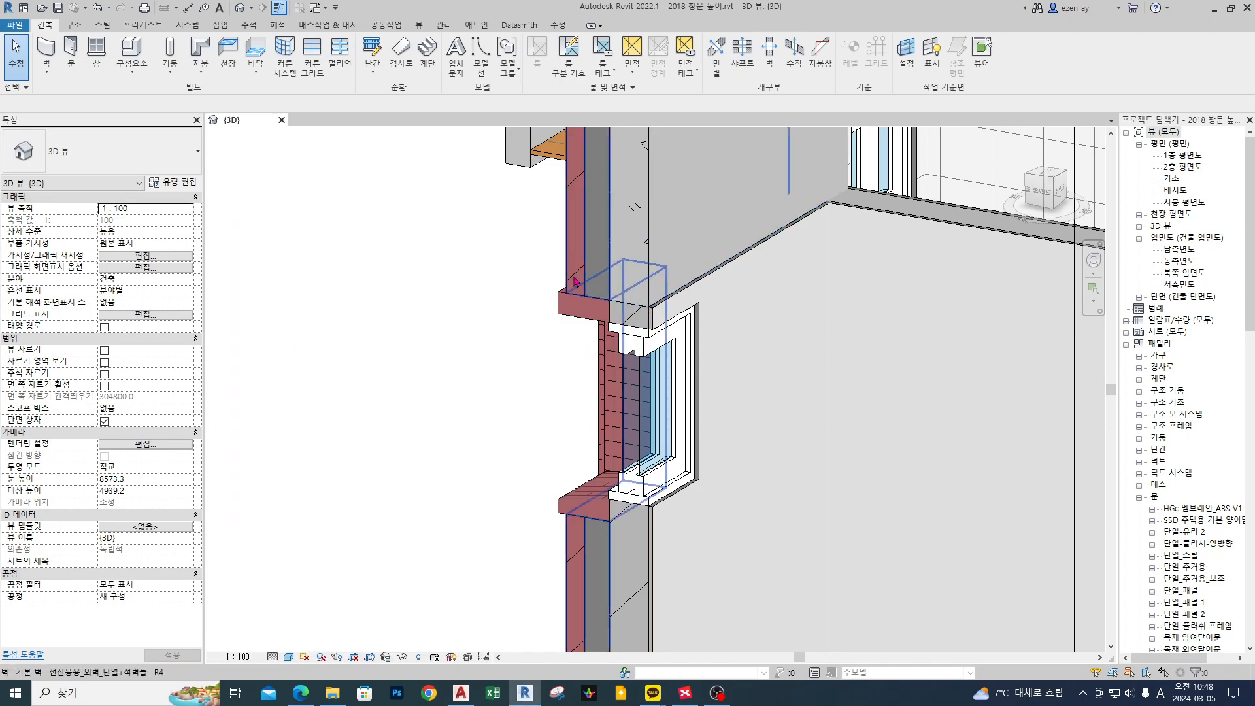
pyautogui.scroll(3, 484, 308)
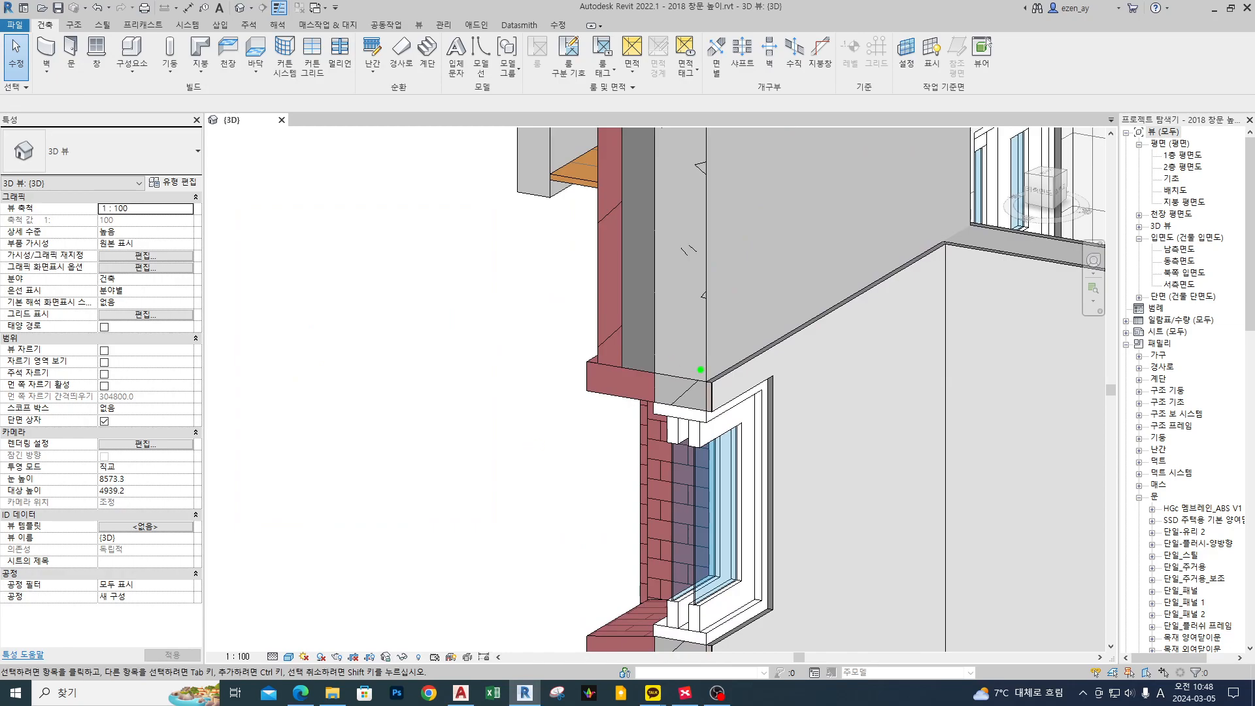
pyautogui.moveTo(700, 276); pyautogui.dragTo(677, 300)
pyautogui.moveTo(683, 290); pyautogui.dragTo(695, 301)
pyautogui.moveTo(579, 272); pyautogui.dragTo(595, 263)
pyautogui.moveTo(606, 217)
pyautogui.mouseDown()
pyautogui.moveTo(600, 323)
pyautogui.moveTo(611, 324)
pyautogui.mouseUp()
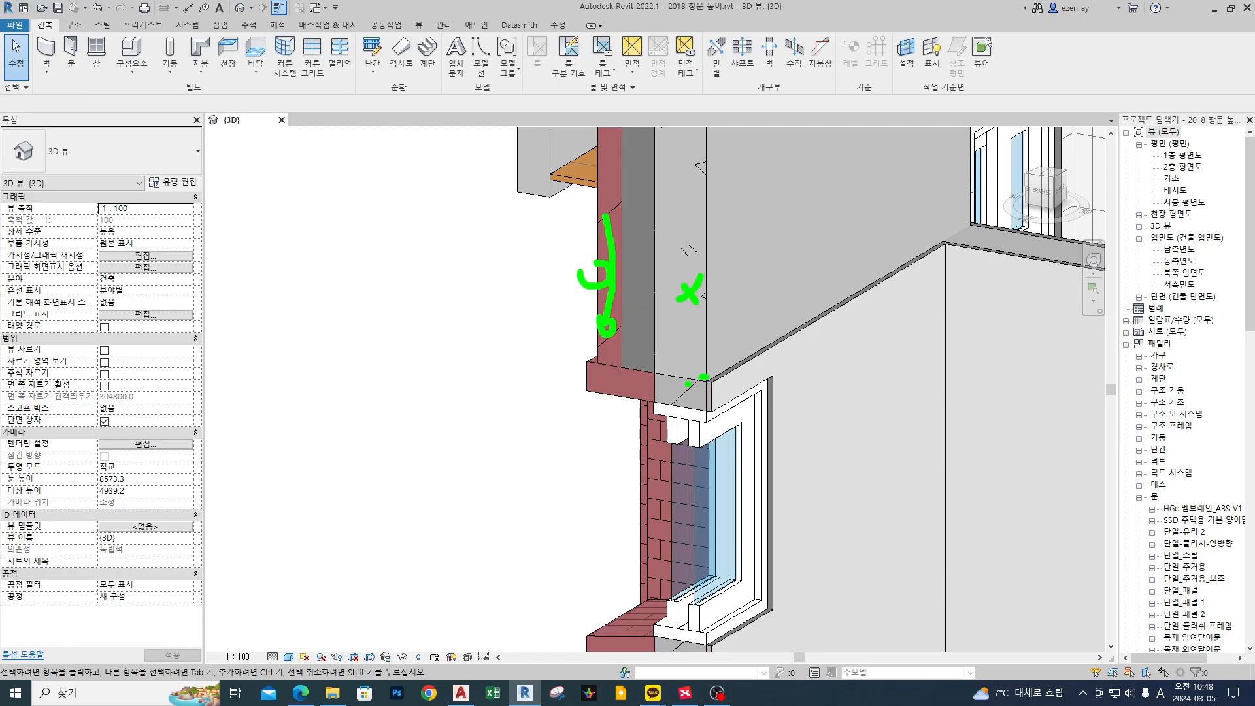
pyautogui.moveTo(653, 361)
pyautogui.mouseDown()
pyautogui.moveTo(653, 411)
pyautogui.moveTo(709, 385)
pyautogui.moveTo(655, 364)
pyautogui.moveTo(640, 395)
pyautogui.moveTo(588, 358)
pyautogui.moveTo(586, 394)
pyautogui.moveTo(651, 407)
pyautogui.mouseUp()
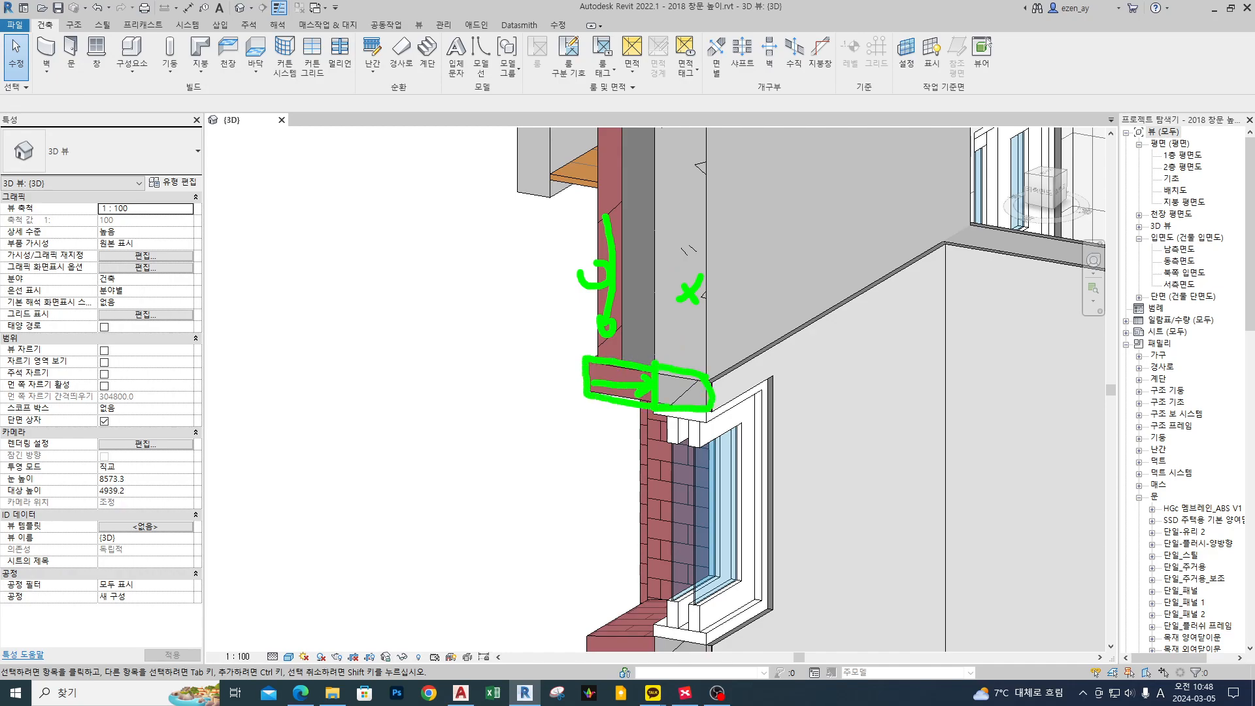
pyautogui.moveTo(596, 357)
pyautogui.mouseDown()
pyautogui.moveTo(596, 188)
pyautogui.moveTo(628, 354)
pyautogui.mouseUp()
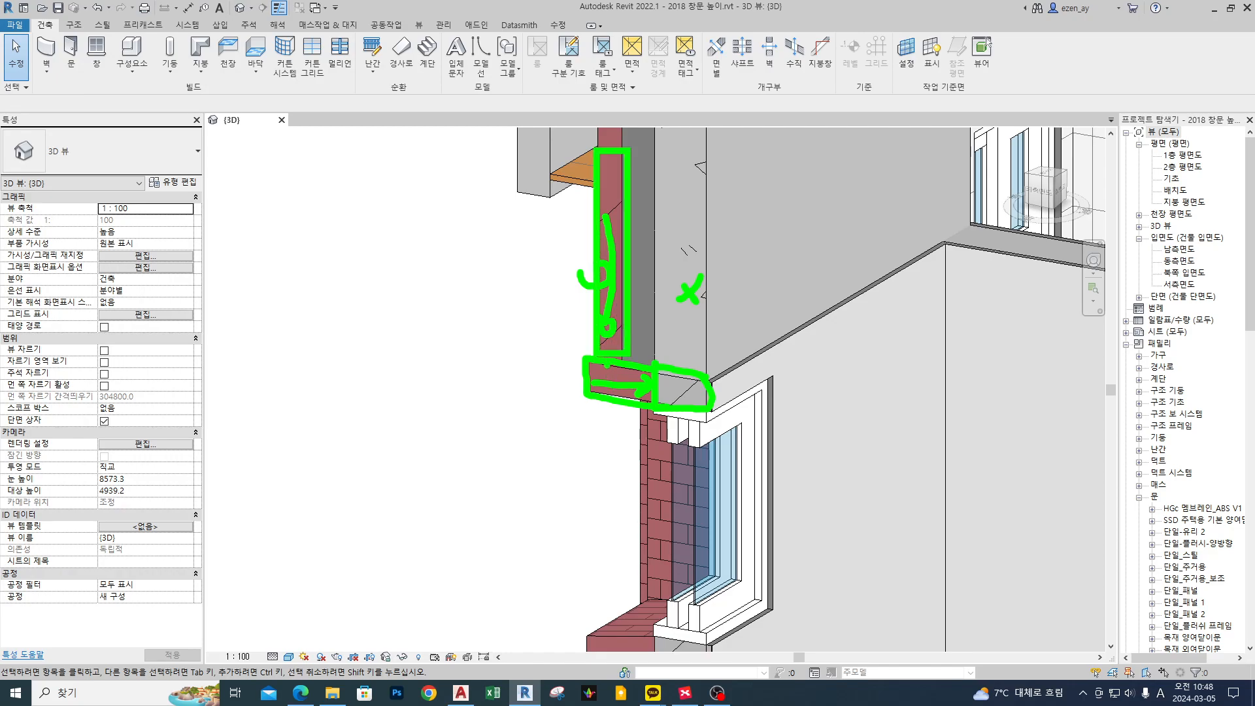
pyautogui.moveTo(608, 340); pyautogui.dragTo(674, 338)
pyautogui.moveTo(615, 244); pyautogui.dragTo(677, 243)
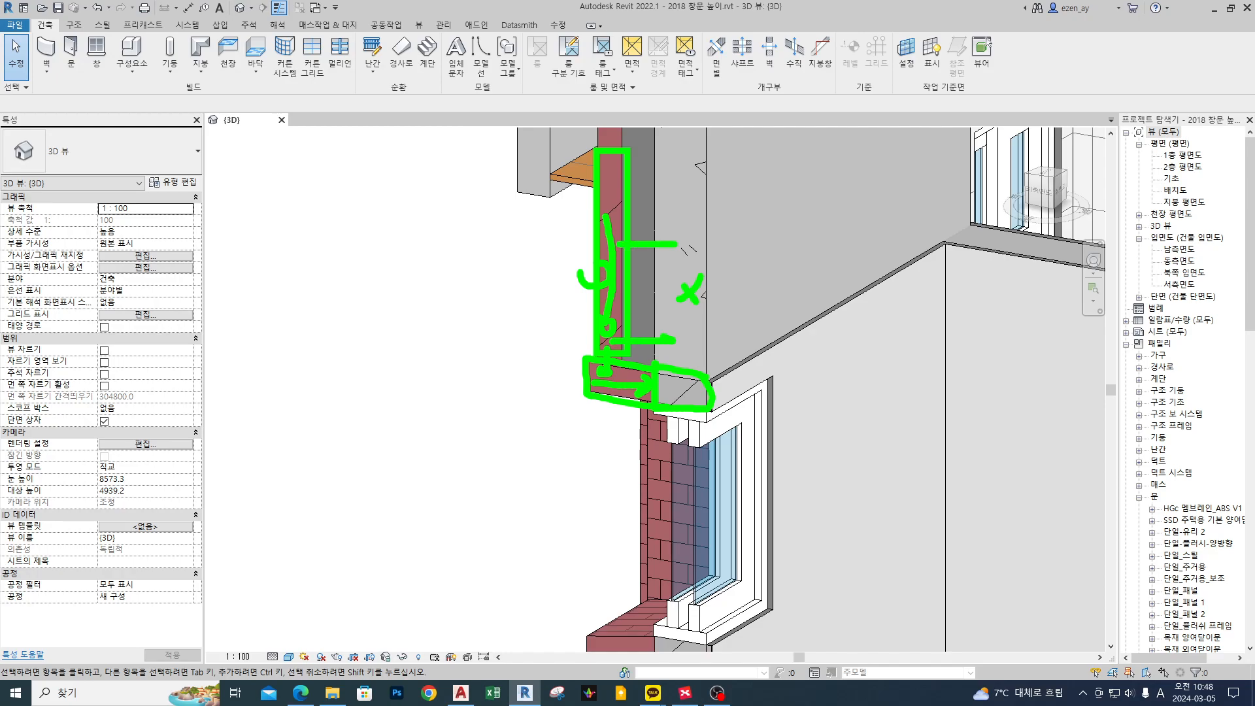
pyautogui.moveTo(552, 212); pyautogui.dragTo(600, 219)
pyautogui.press('Escape')
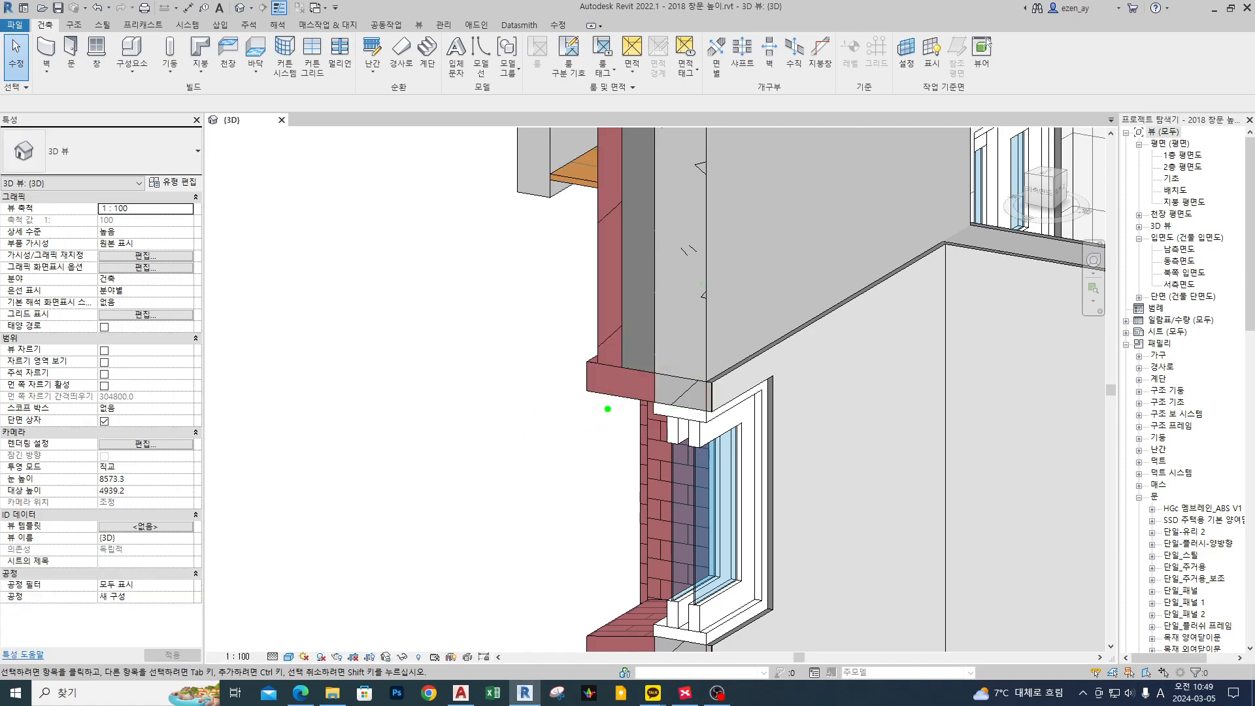
pyautogui.moveTo(560, 377)
pyautogui.mouseDown()
pyautogui.moveTo(594, 379)
pyautogui.moveTo(586, 394)
pyautogui.mouseUp()
pyautogui.moveTo(683, 334); pyautogui.dragTo(705, 315)
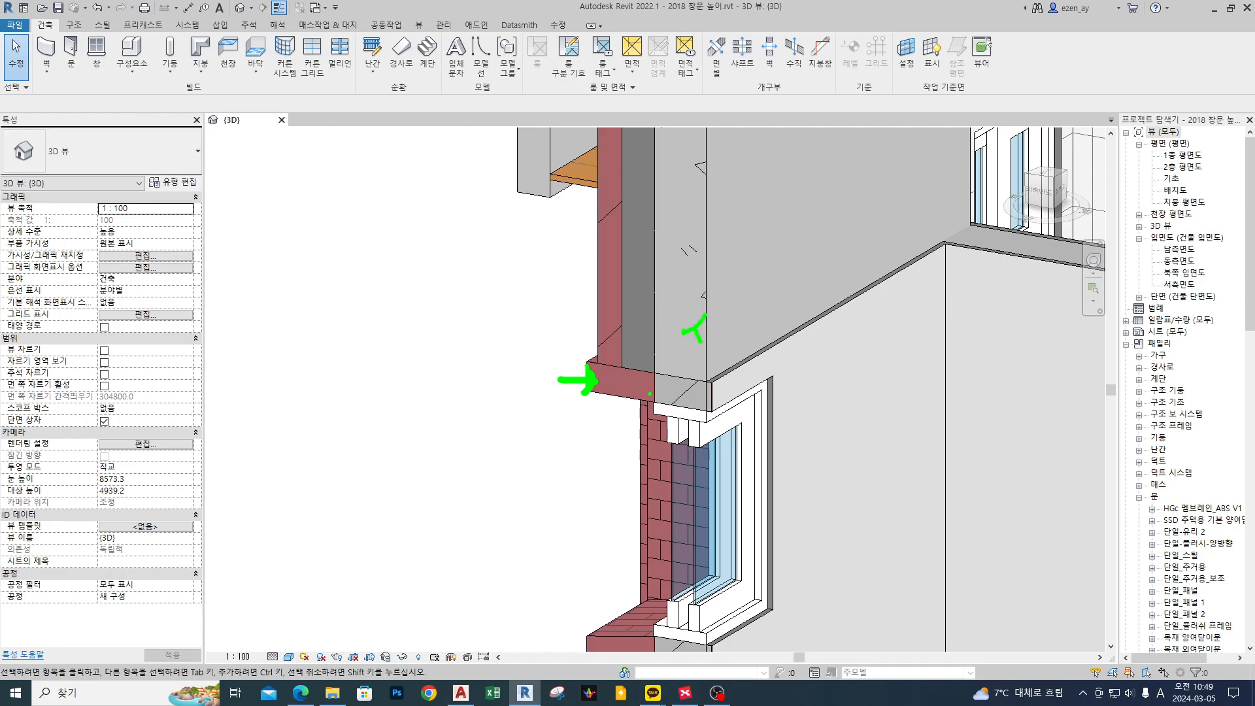
pyautogui.moveTo(439, 273)
pyautogui.keyDown('ctrl'); pyautogui.mouseDown()
pyautogui.moveTo(478, 348)
pyautogui.moveTo(564, 286)
pyautogui.mouseUp(); pyautogui.keyUp('ctrl')
pyautogui.moveTo(478, 273)
pyautogui.mouseDown()
pyautogui.moveTo(552, 242)
pyautogui.moveTo(551, 290)
pyautogui.moveTo(534, 238)
pyautogui.mouseUp()
pyautogui.moveTo(614, 381); pyautogui.dragTo(652, 389)
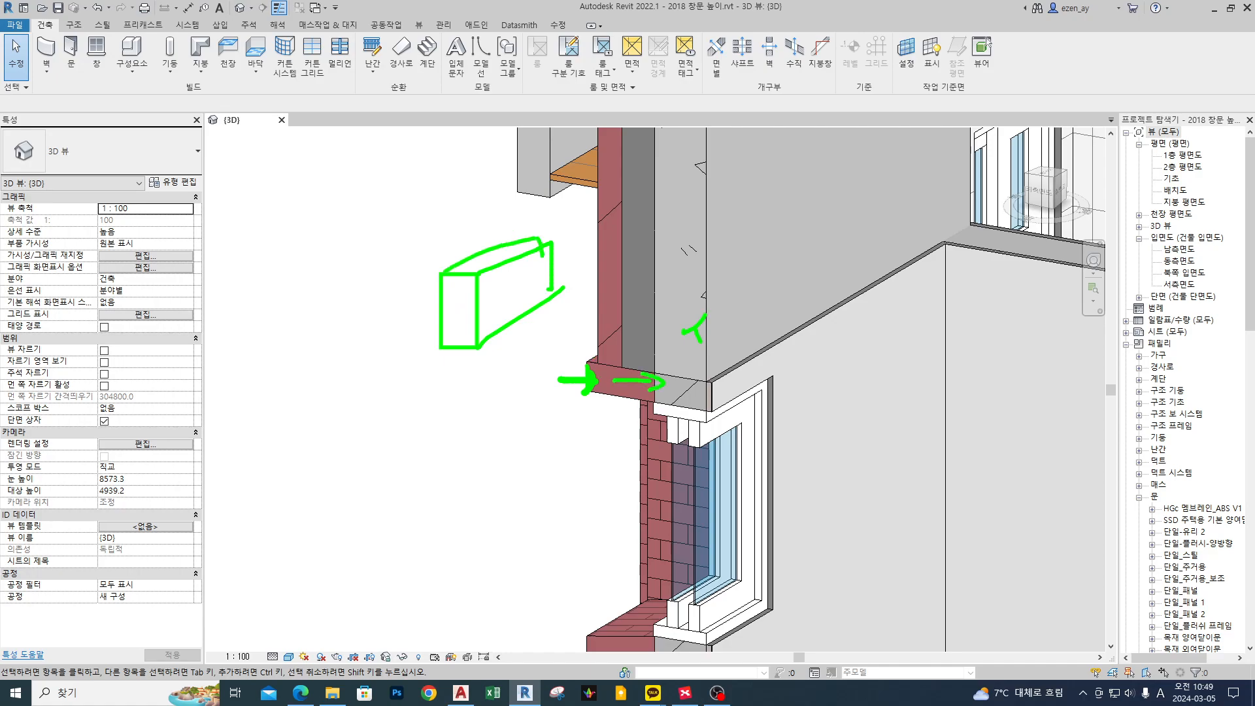
pyautogui.press('Escape')
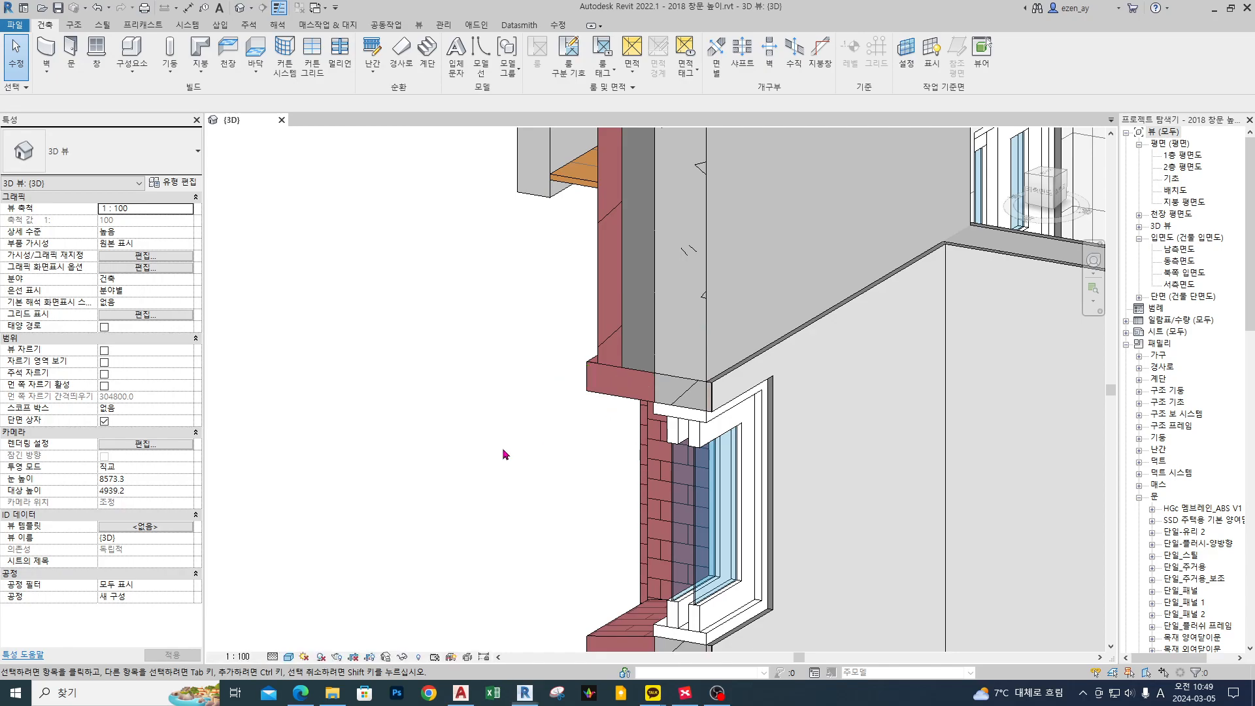
pyautogui.moveTo(654, 373)
pyautogui.mouseDown()
pyautogui.moveTo(588, 367)
pyautogui.moveTo(586, 390)
pyautogui.moveTo(702, 408)
pyautogui.moveTo(710, 357)
pyautogui.moveTo(661, 310)
pyautogui.mouseUp()
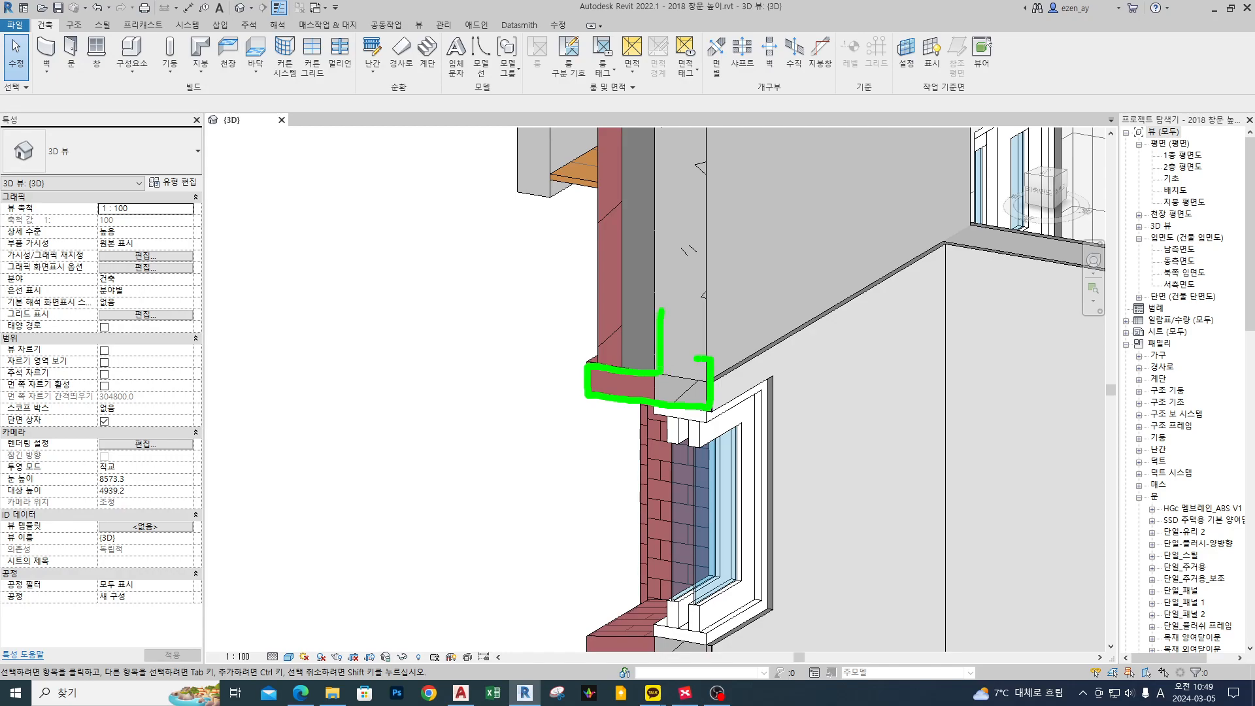
pyautogui.moveTo(618, 375); pyautogui.dragTo(667, 384)
pyautogui.moveTo(697, 376); pyautogui.dragTo(707, 397)
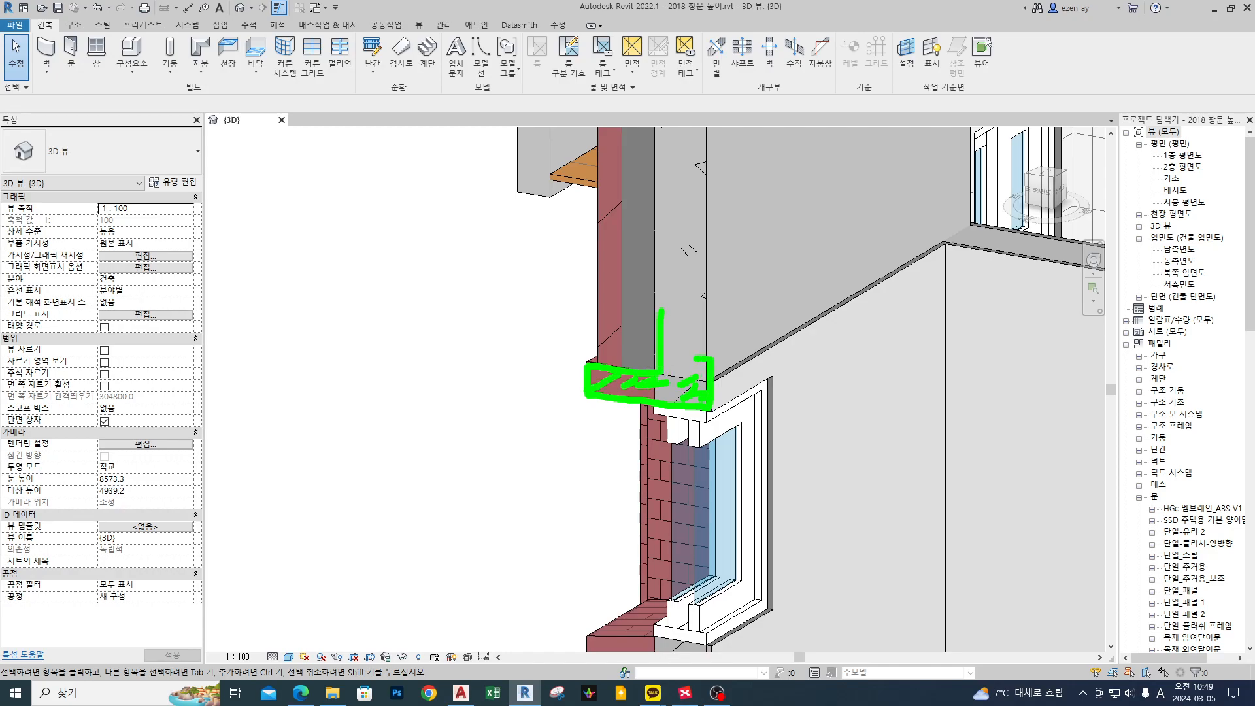
pyautogui.moveTo(672, 354); pyautogui.dragTo(720, 353)
pyautogui.moveTo(615, 269); pyautogui.dragTo(692, 281)
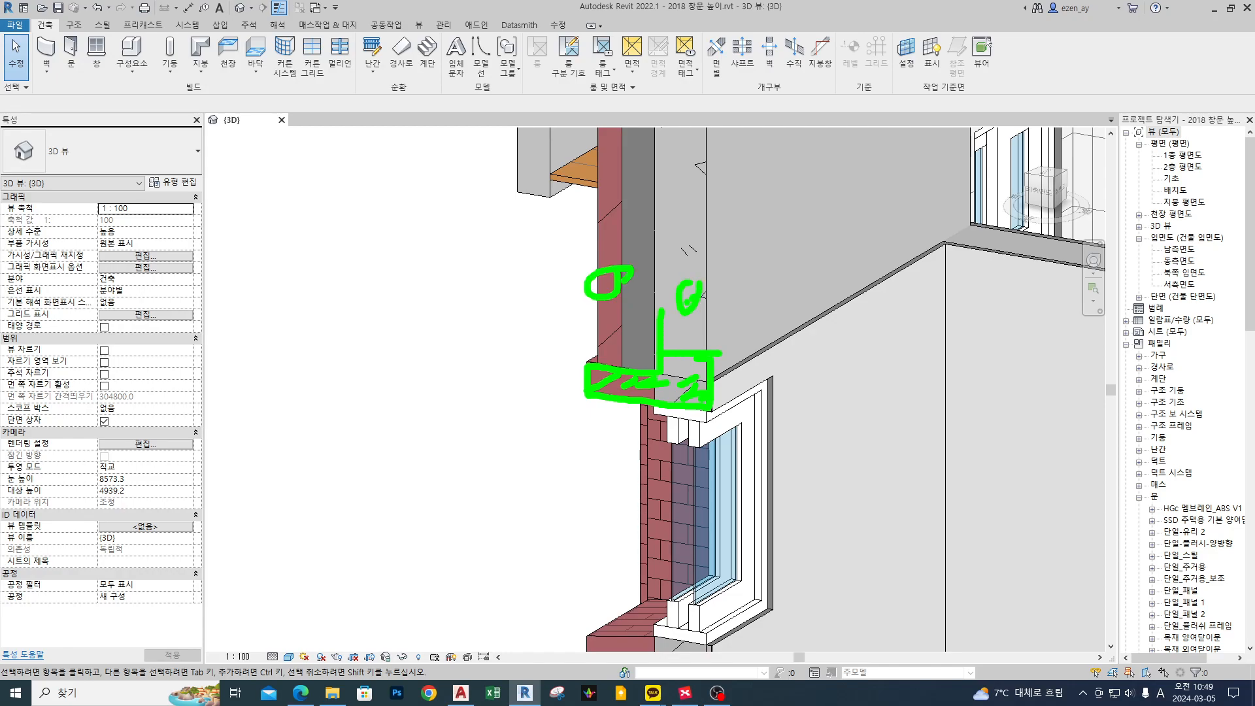
pyautogui.moveTo(590, 508); pyautogui.dragTo(652, 429)
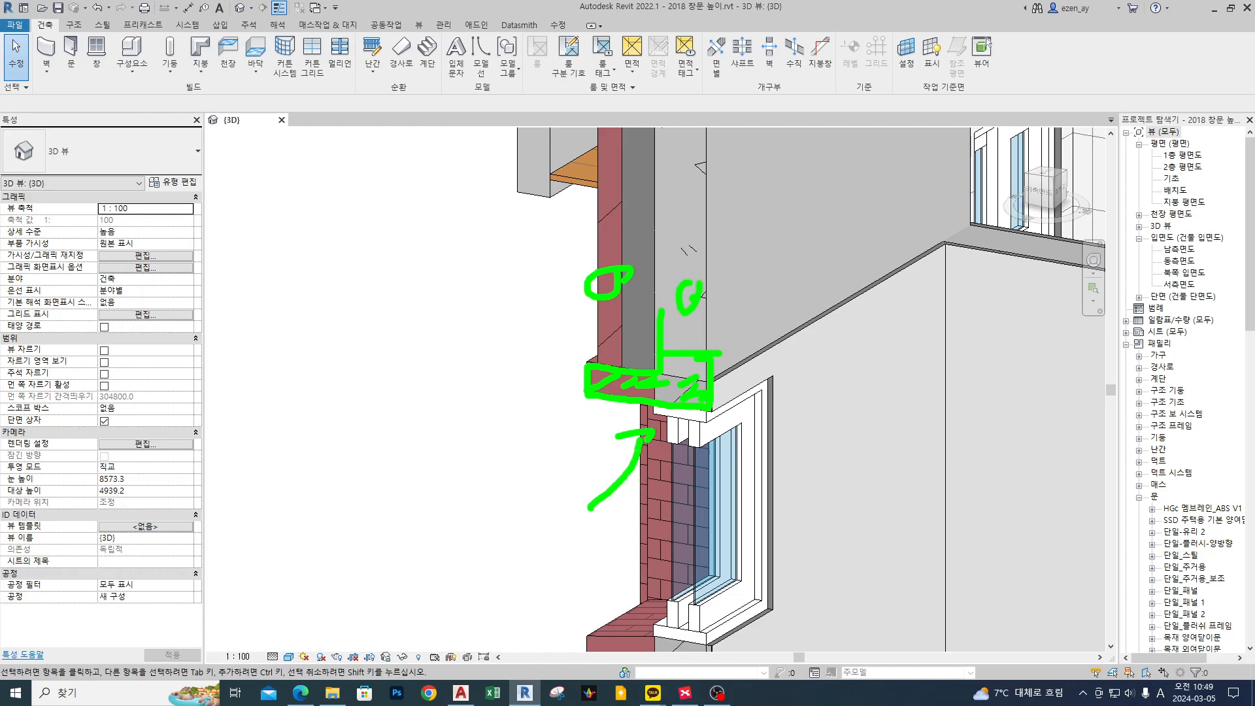
pyautogui.press('e')
pyautogui.moveTo(554, 414)
pyautogui.mouseDown()
pyautogui.moveTo(611, 386)
pyautogui.moveTo(612, 398)
pyautogui.mouseUp()
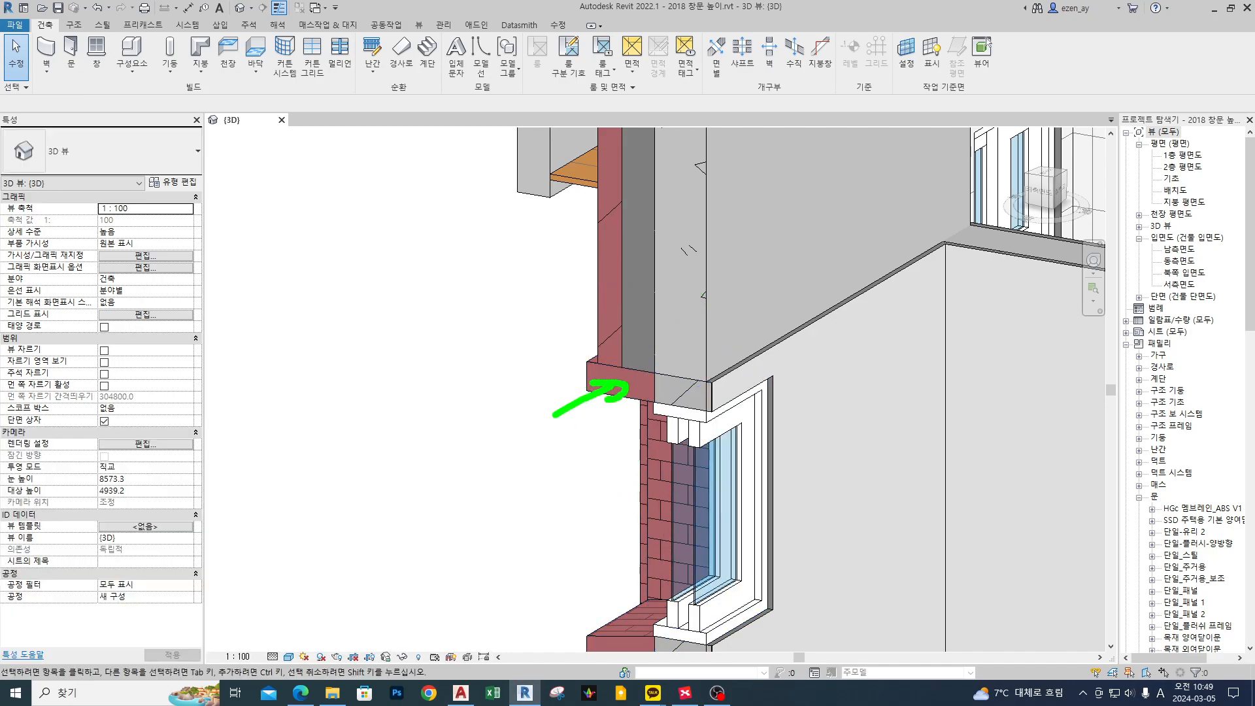
pyautogui.press('Escape')
# Examine the brick surround of the front window beside the entrance door from outside the house.
pyautogui.scroll(-5, 532, 355)
pyautogui.moveTo(786, 392); pyautogui.dragTo(558, 314, button='middle')
pyautogui.keyDown('shift'); pyautogui.moveTo(1019, 407); pyautogui.dragTo(898, 410, button='middle'); pyautogui.keyUp('shift')
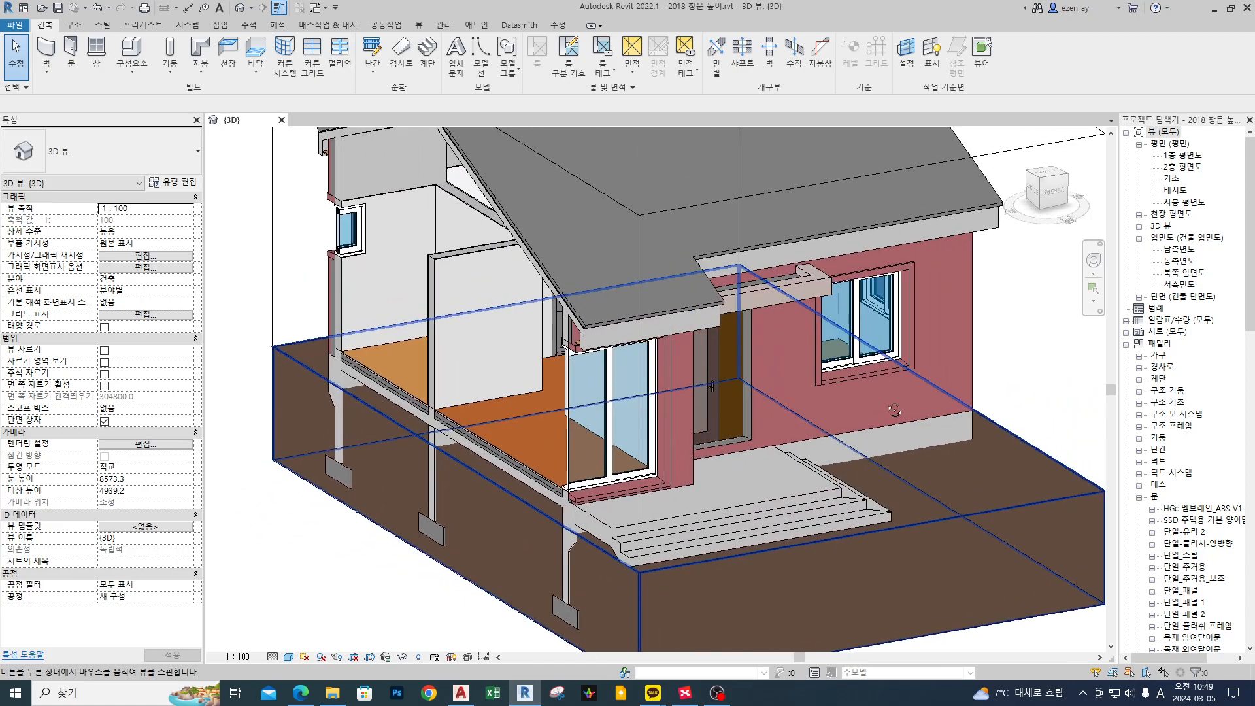
pyautogui.scroll(6, 943, 336)
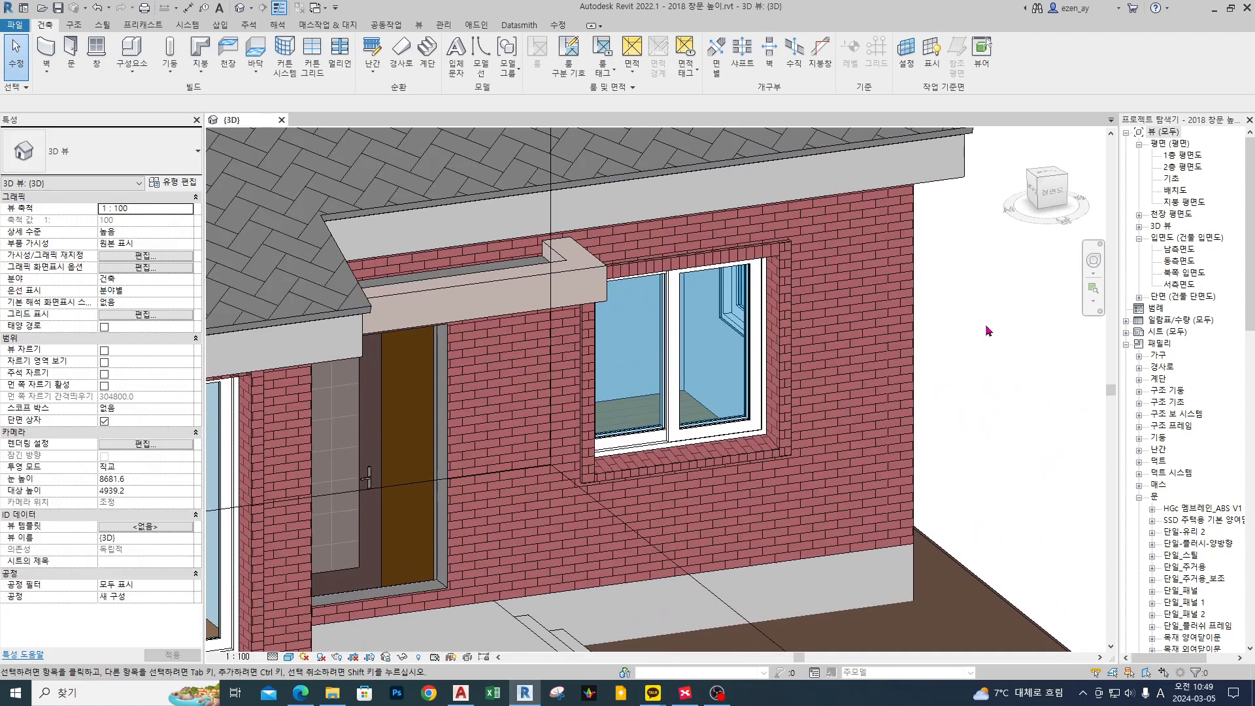
pyautogui.scroll(4, 987, 330)
pyautogui.hotkey('ctrl', '2')
pyautogui.moveTo(758, 398)
pyautogui.mouseDown()
pyautogui.moveTo(750, 366)
pyautogui.moveTo(751, 419)
pyautogui.mouseUp()
pyautogui.moveTo(523, 445)
pyautogui.mouseDown()
pyautogui.moveTo(490, 452)
pyautogui.moveTo(512, 437)
pyautogui.mouseUp()
pyautogui.press('Escape')
pyautogui.scroll(-7, 657, 336)
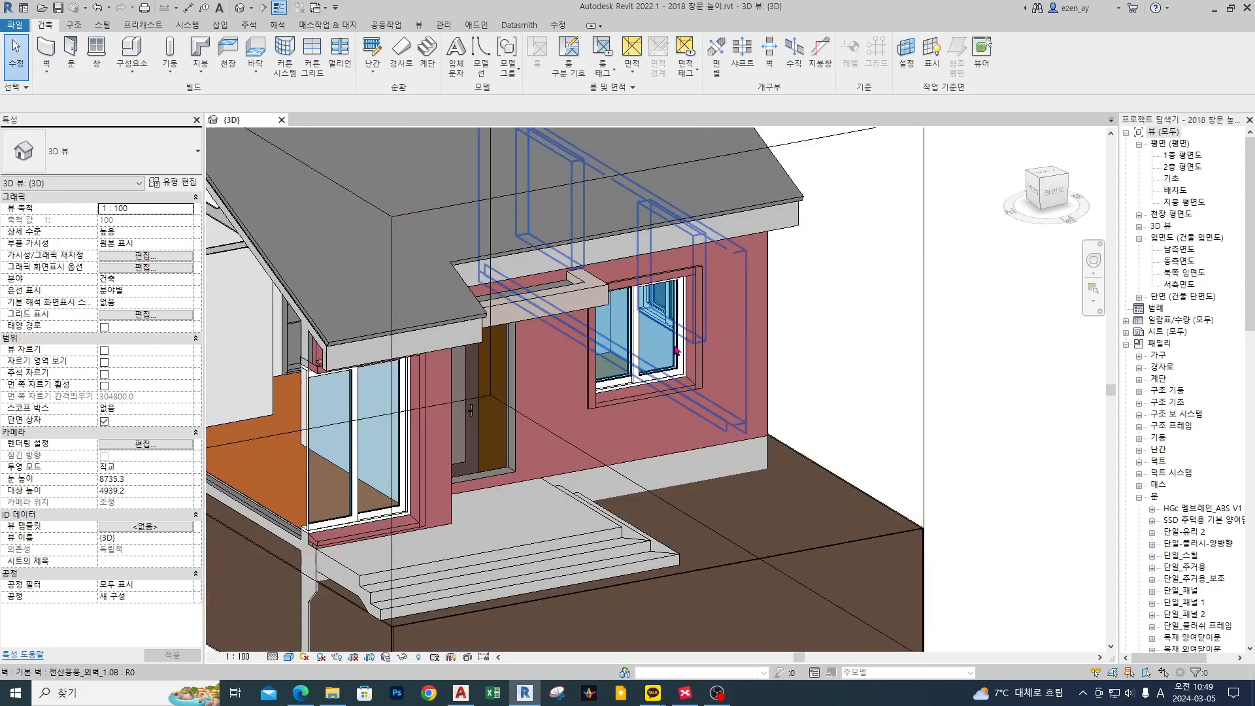
# Lower the top of the section box below the roof to cut through the windows, and view the model from above.
pyautogui.click(750, 181)
pyautogui.scroll(-1, 608, 216)
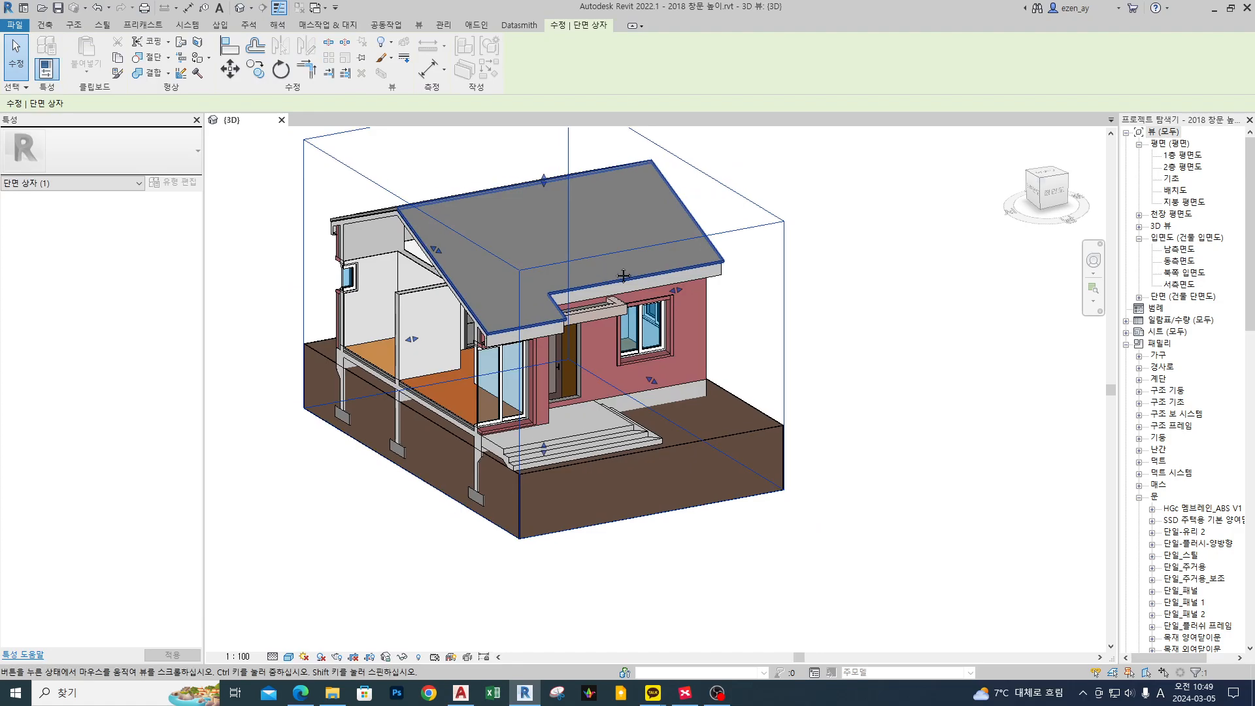
pyautogui.moveTo(544, 201); pyautogui.dragTo(543, 303)
pyautogui.click(1045, 184)
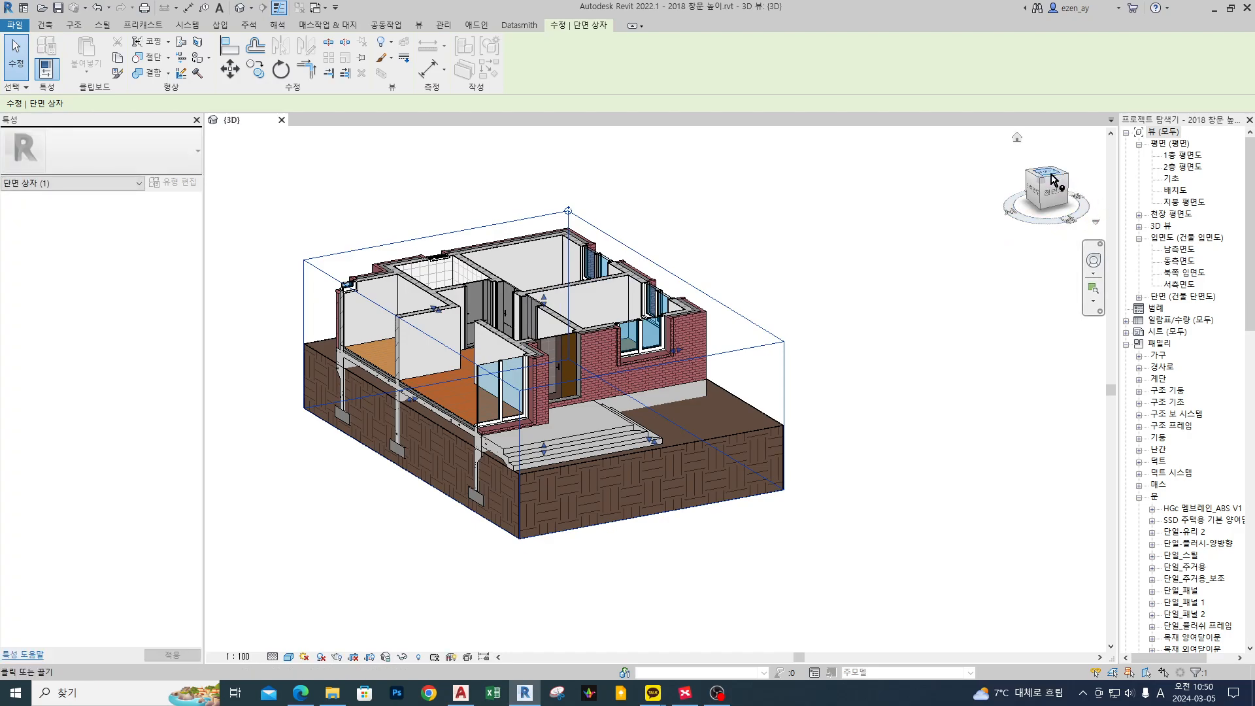
pyautogui.press('Escape')
# Switch the 3D view to the Hidden Line visual style, framed on the front window and its wall layers.
pyautogui.scroll(8, 734, 487)
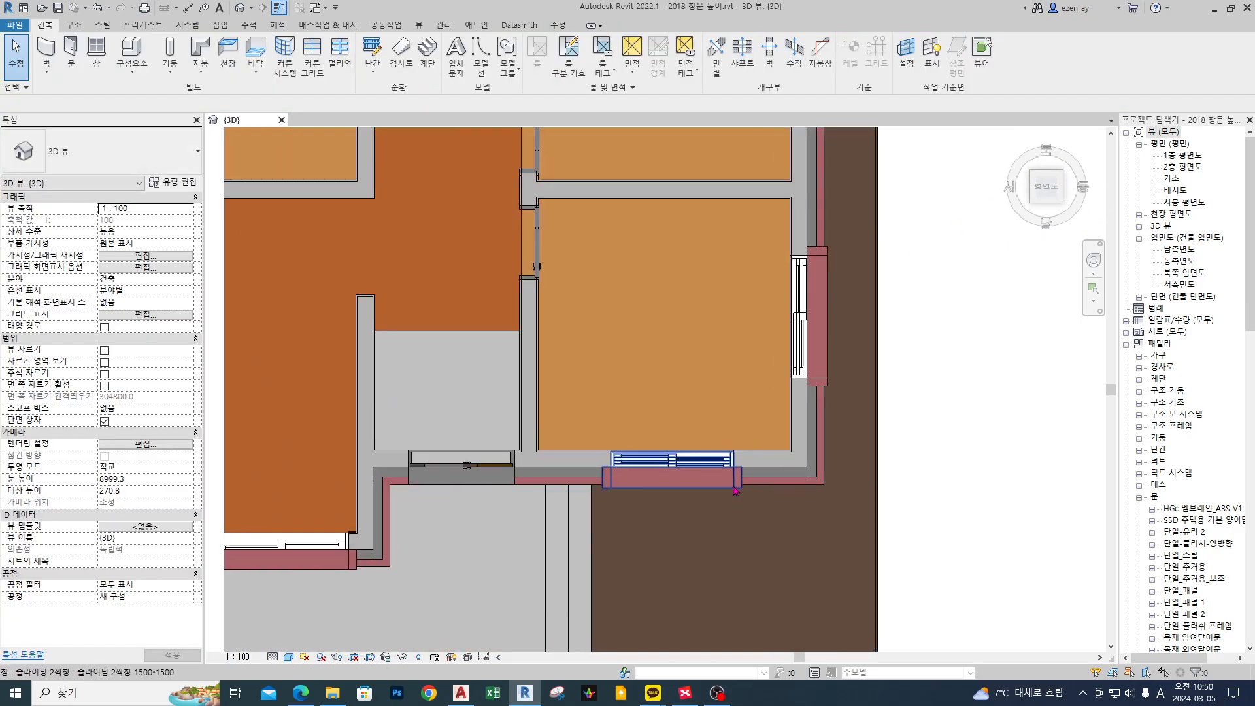
pyautogui.moveTo(998, 559)
pyautogui.mouseDown(button='middle')
pyautogui.moveTo(1014, 491)
pyautogui.moveTo(1042, 453)
pyautogui.moveTo(966, 469)
pyautogui.mouseUp(button='middle')
pyautogui.scroll(-1, 993, 467)
pyautogui.scroll(-2, 966, 469)
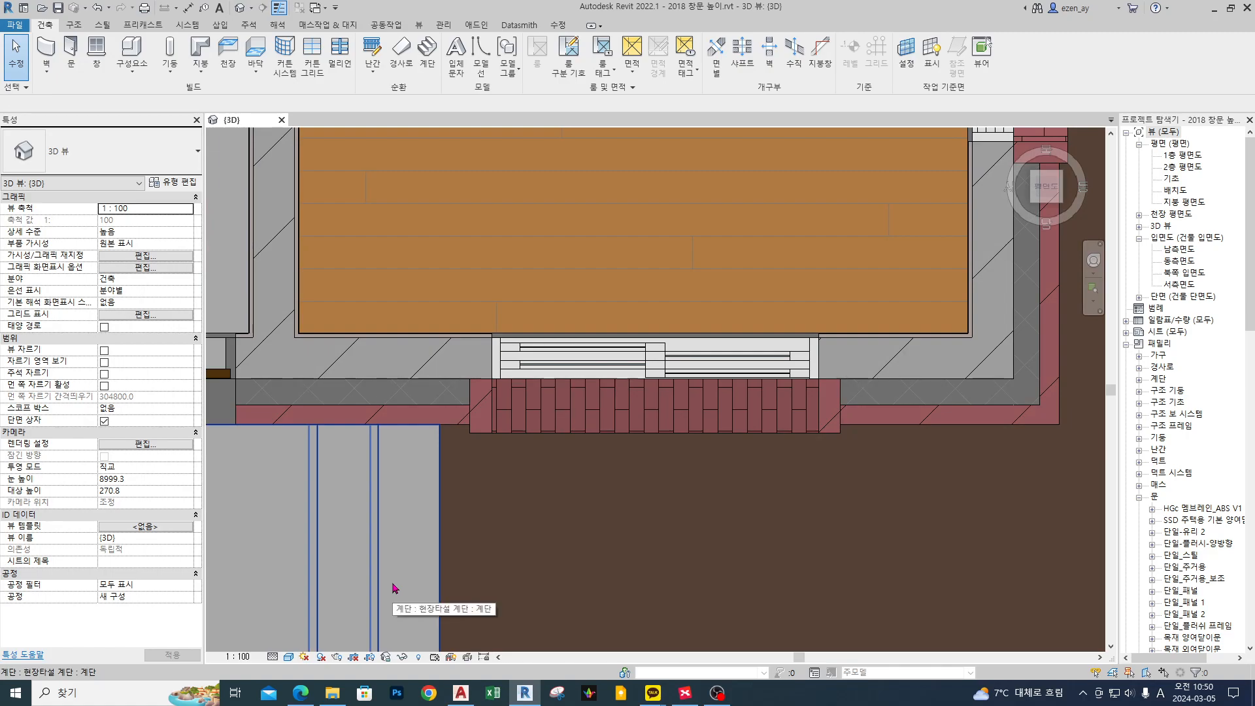
pyautogui.press('h')
pyautogui.press('l')
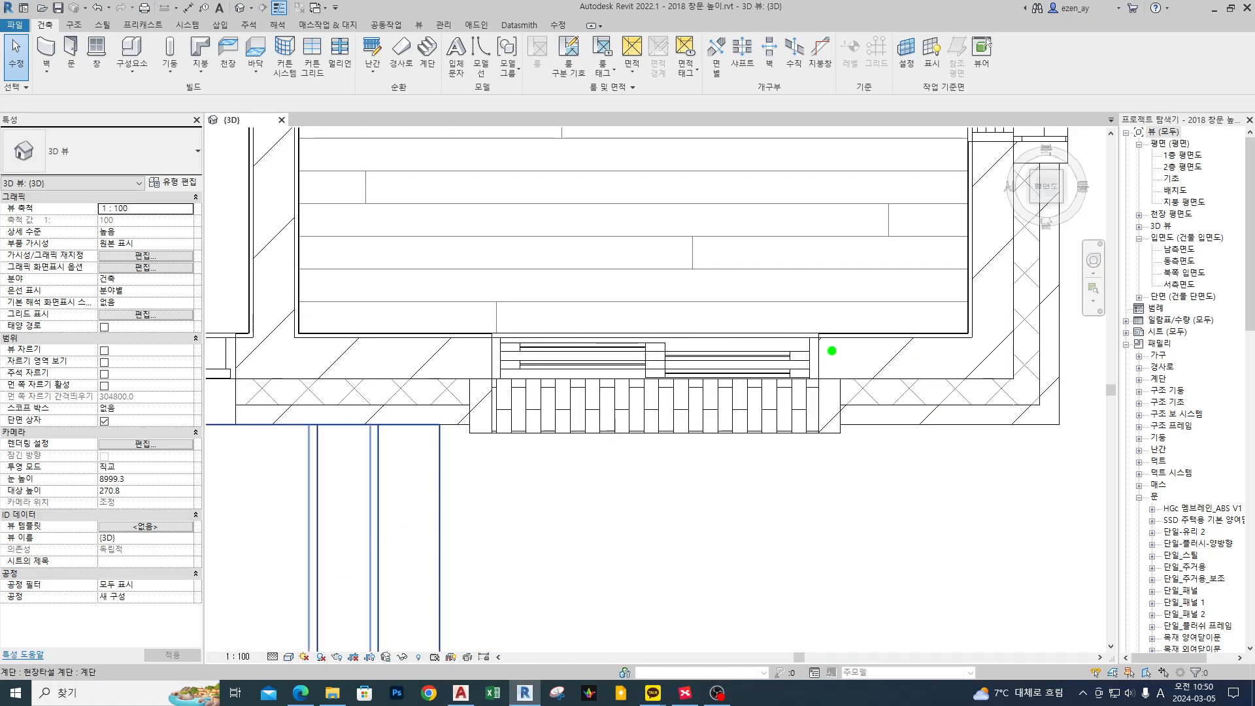
pyautogui.moveTo(817, 336); pyautogui.dragTo(1008, 376)
pyautogui.moveTo(489, 342)
pyautogui.mouseDown()
pyautogui.moveTo(353, 380)
pyautogui.moveTo(268, 372)
pyautogui.mouseUp()
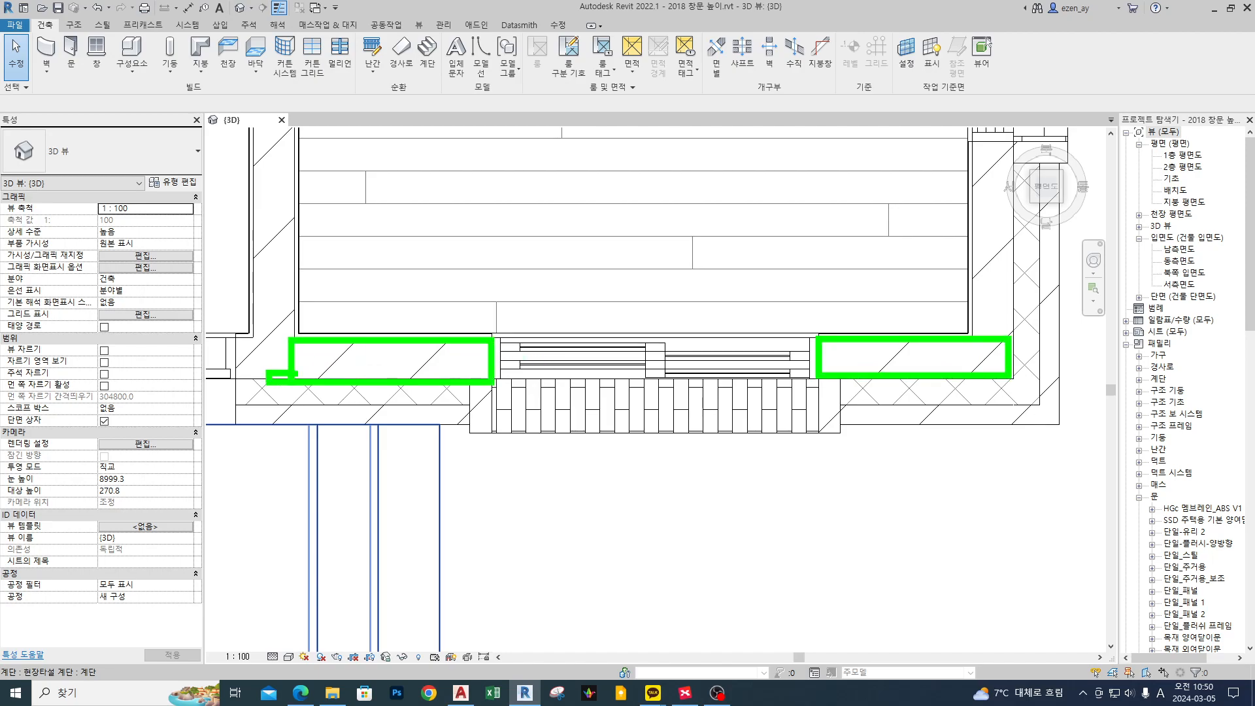
pyautogui.moveTo(568, 347); pyautogui.dragTo(566, 356)
pyautogui.moveTo(467, 383)
pyautogui.mouseDown()
pyautogui.moveTo(465, 428)
pyautogui.moveTo(493, 438)
pyautogui.moveTo(491, 383)
pyautogui.mouseUp()
pyautogui.moveTo(843, 380)
pyautogui.keyDown('ctrl'); pyautogui.mouseDown()
pyautogui.moveTo(820, 437)
pyautogui.moveTo(882, 413)
pyautogui.moveTo(1064, 405)
pyautogui.mouseUp(); pyautogui.keyUp('ctrl')
pyautogui.keyDown('ctrl'); pyautogui.moveTo(466, 401); pyautogui.dragTo(215, 422); pyautogui.keyUp('ctrl')
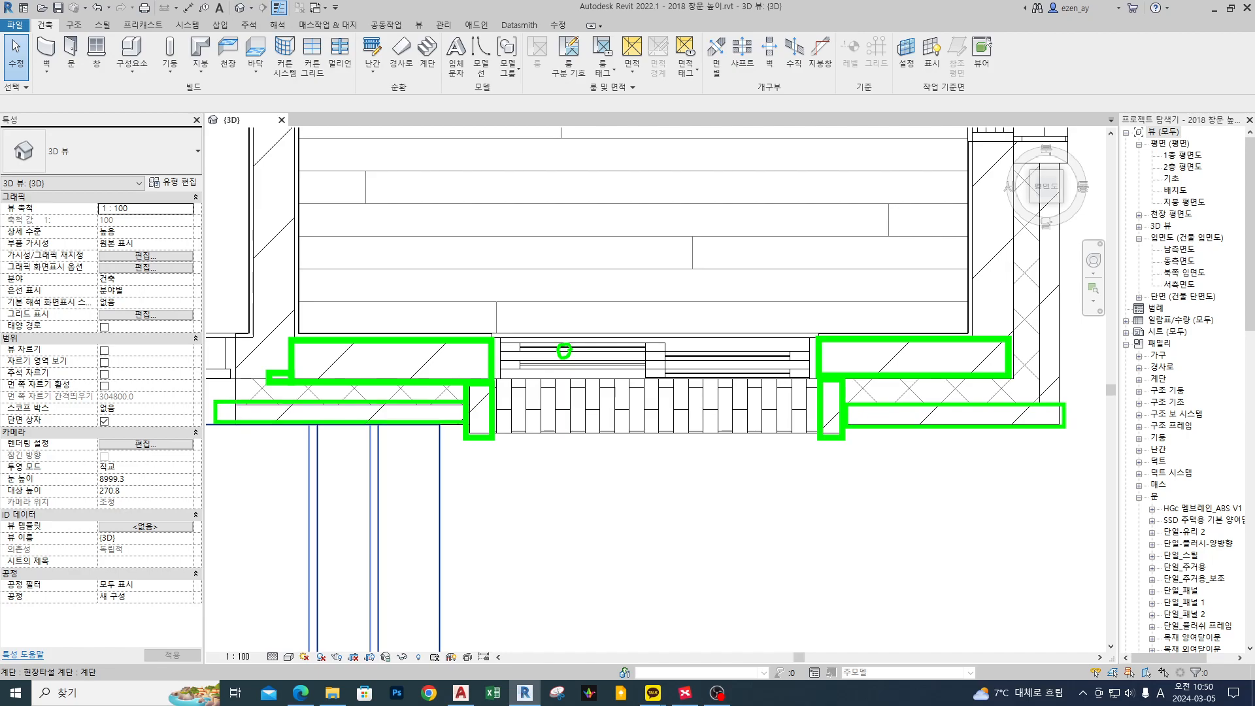
pyautogui.moveTo(351, 389); pyautogui.dragTo(407, 387)
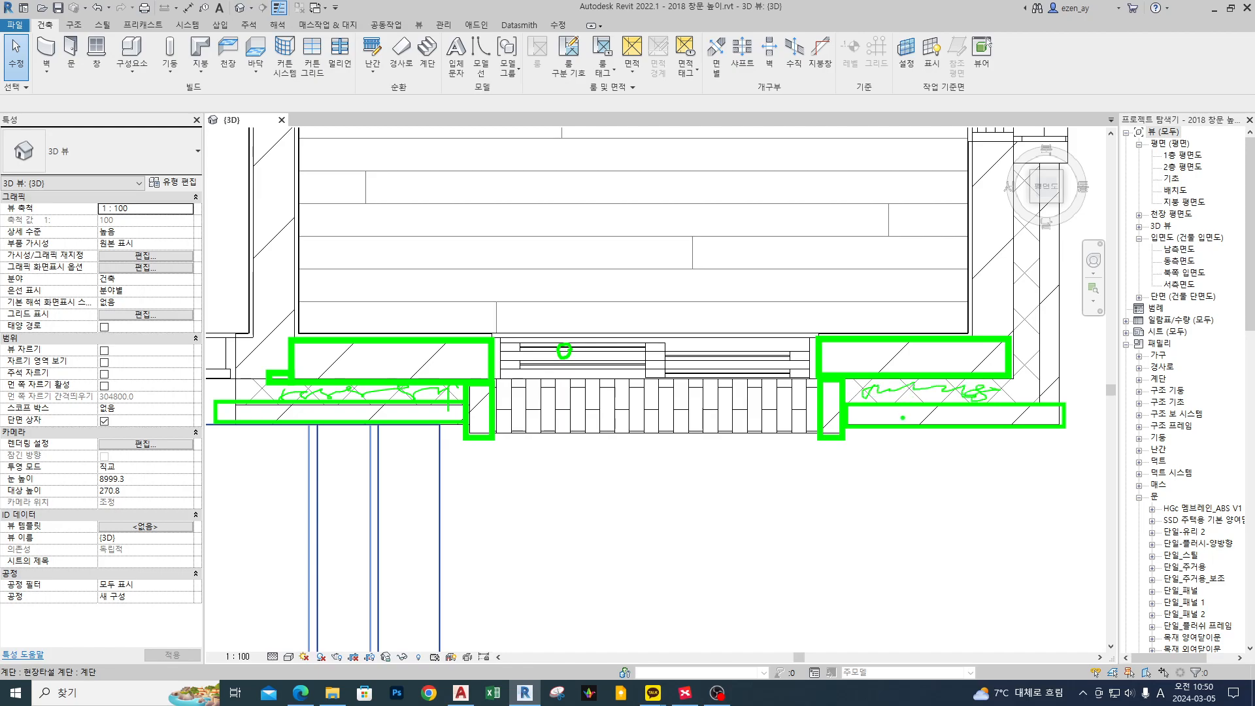
pyautogui.keyDown('ctrl'); pyautogui.moveTo(814, 378); pyautogui.dragTo(843, 437); pyautogui.keyUp('ctrl')
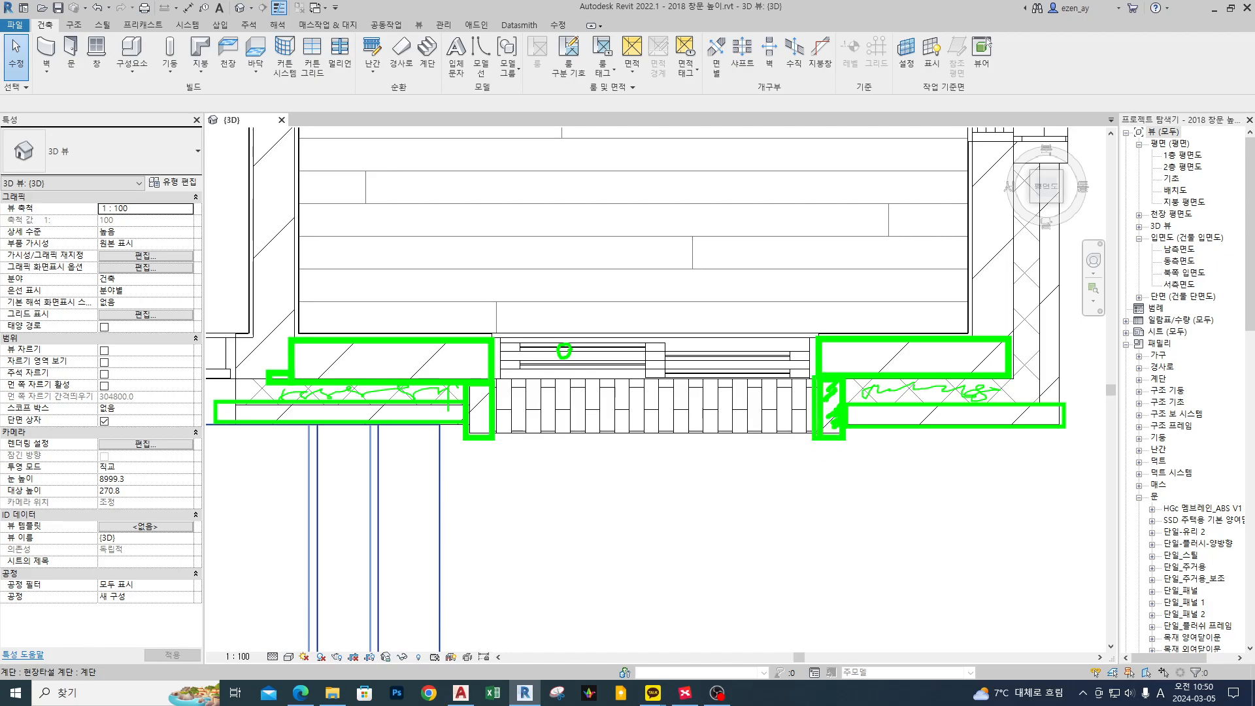
pyautogui.keyDown('shift'); pyautogui.moveTo(807, 449); pyautogui.dragTo(848, 448); pyautogui.keyUp('shift')
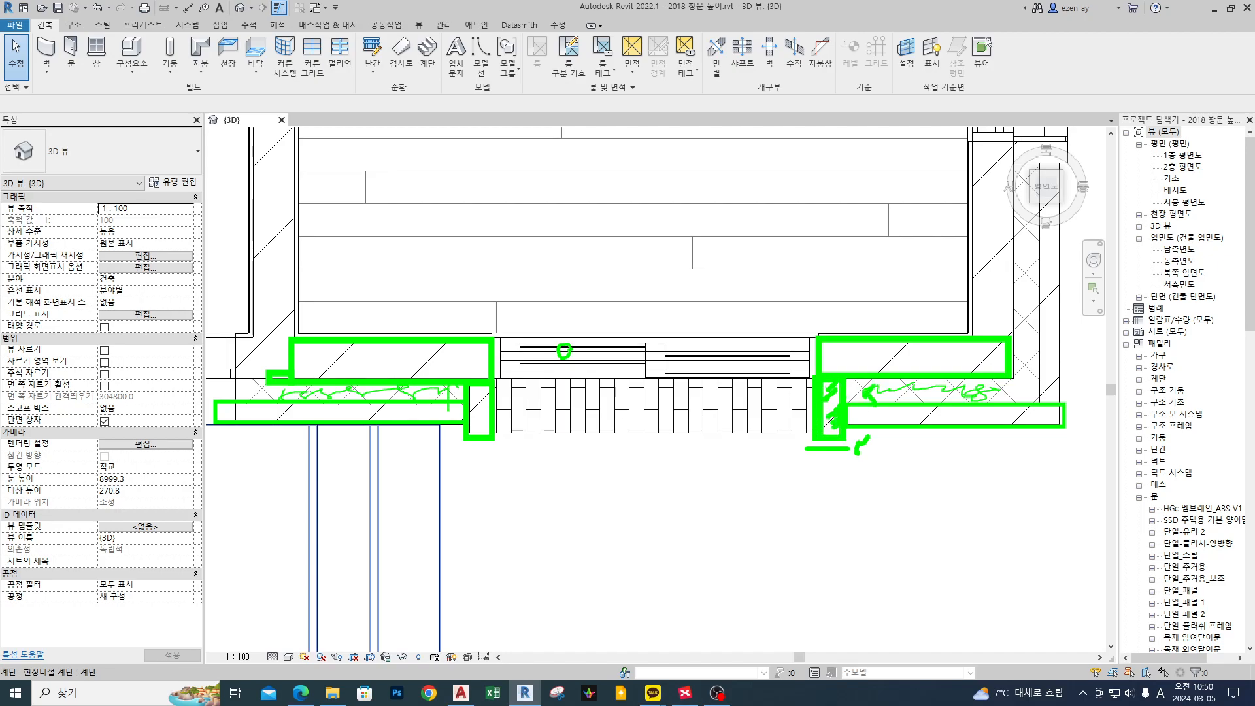
pyautogui.press('Escape')
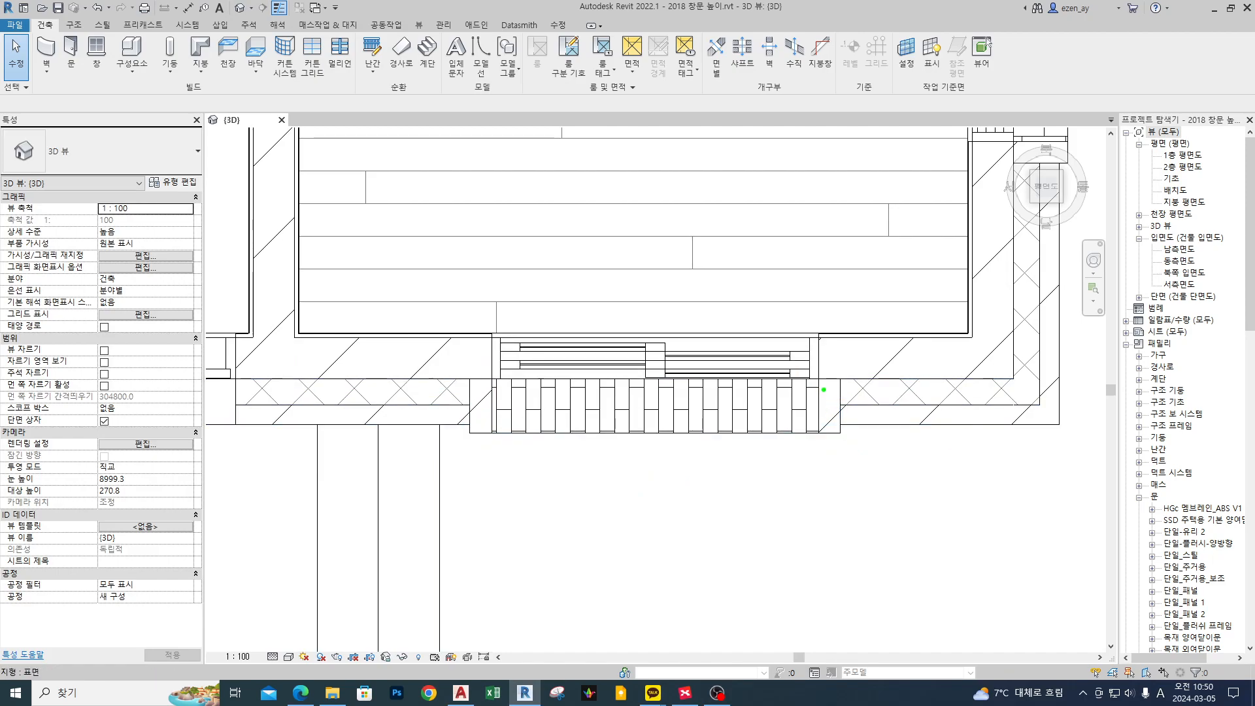
pyautogui.moveTo(817, 376)
pyautogui.mouseDown()
pyautogui.moveTo(842, 439)
pyautogui.moveTo(853, 415)
pyautogui.moveTo(1066, 426)
pyautogui.mouseUp()
pyautogui.moveTo(856, 392); pyautogui.dragTo(893, 395)
# Turn off the section box in the 3D view and open the 1층 평면도 floor plan.
pyautogui.scroll(-8, 686, 355)
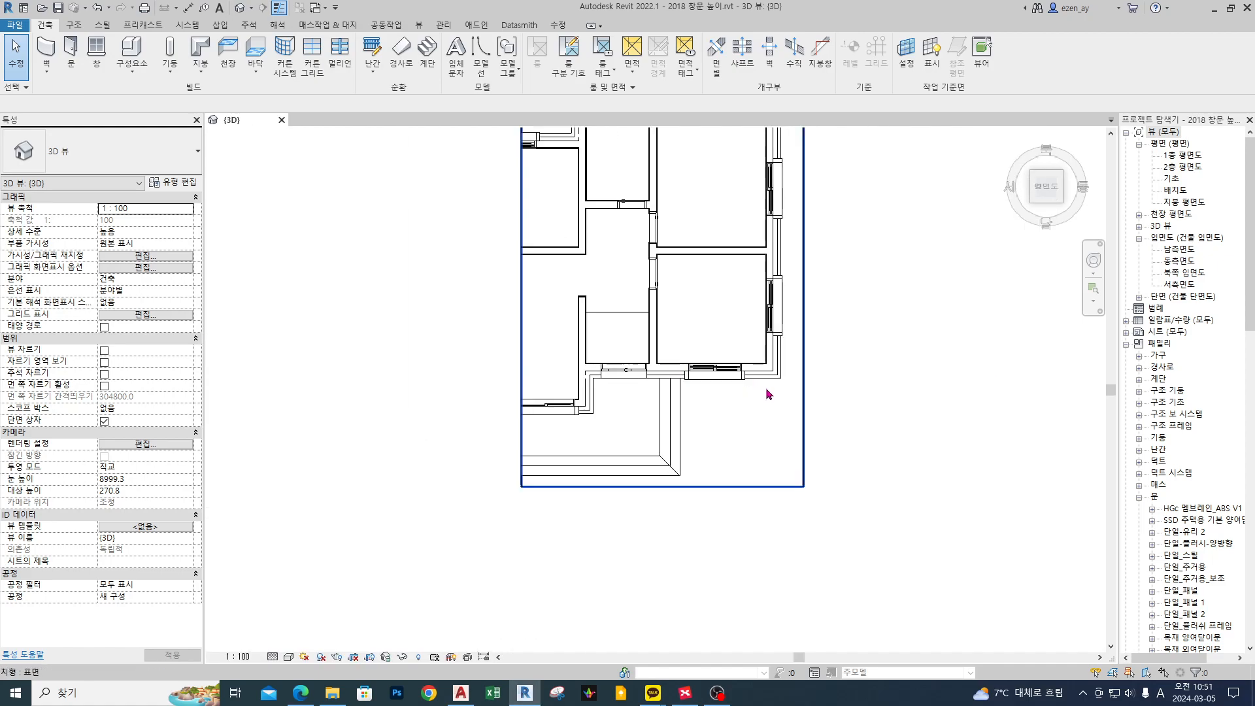
pyautogui.click(103, 421)
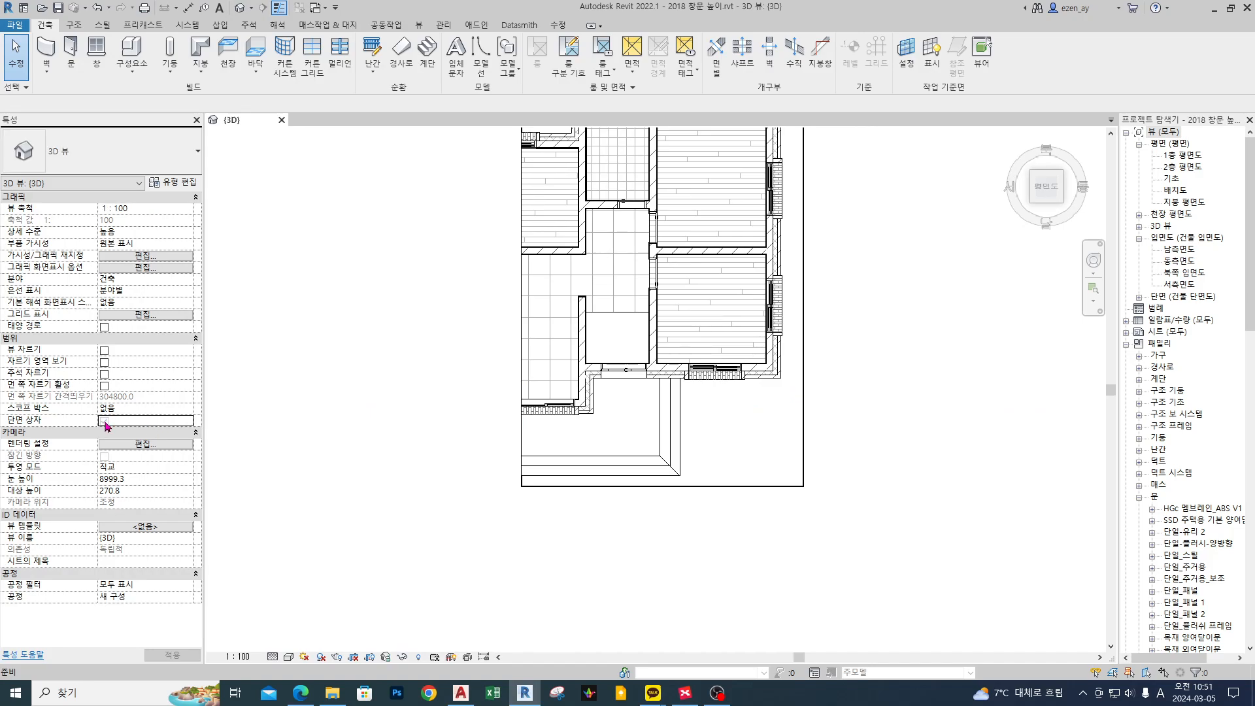
pyautogui.doubleClick(1180, 160)
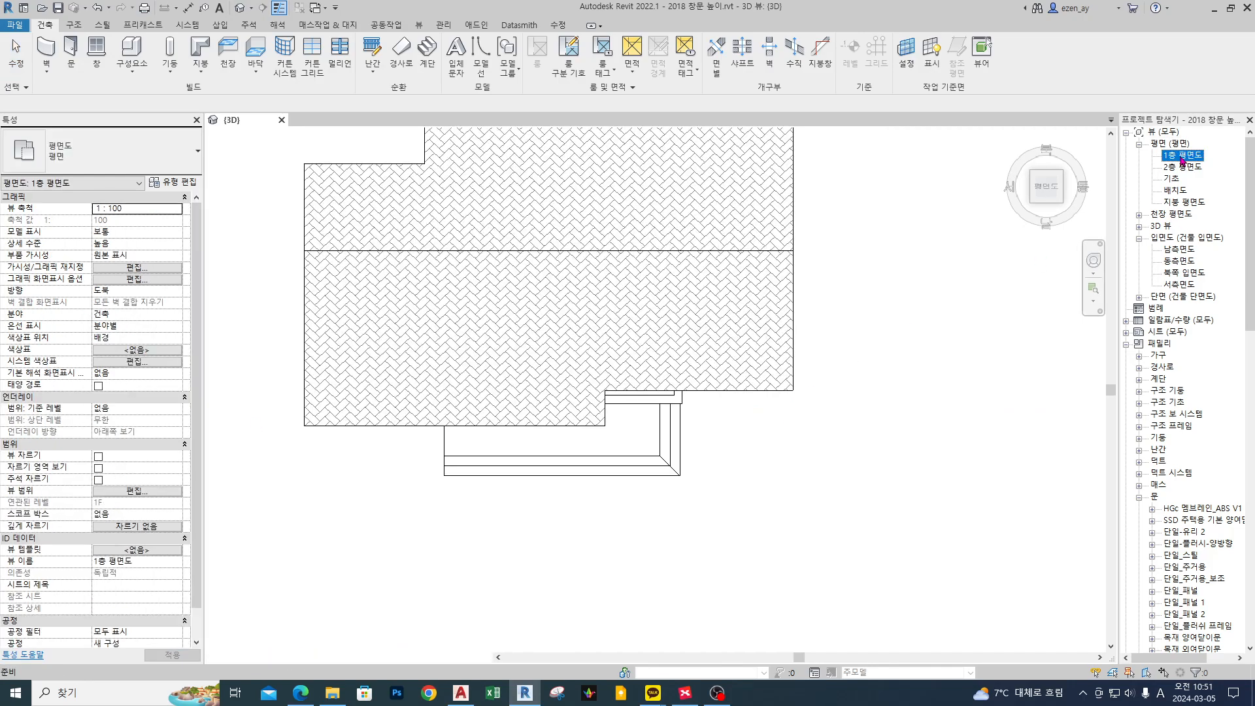
# Temporarily hide the raster image 2018 2회차_전산응용 평면도.png in the 1층 평면도 view to leave only the modelled plan.
pyautogui.scroll(5, 565, 413)
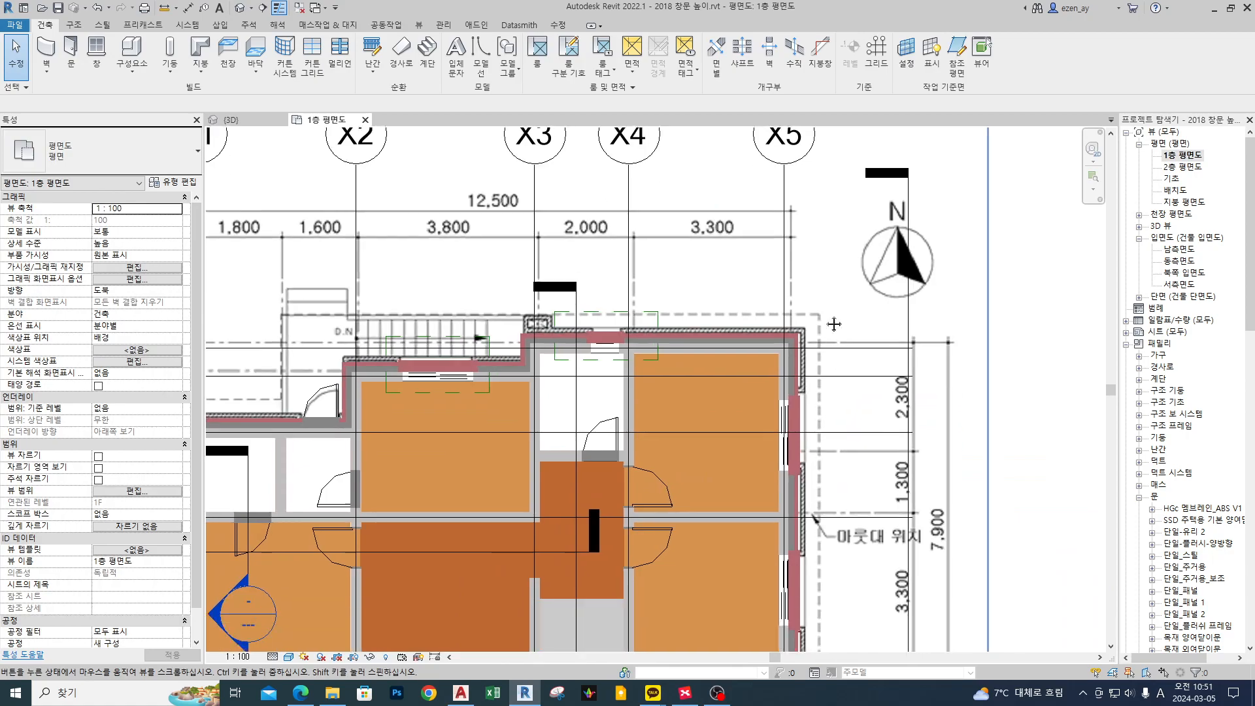
pyautogui.click(718, 204)
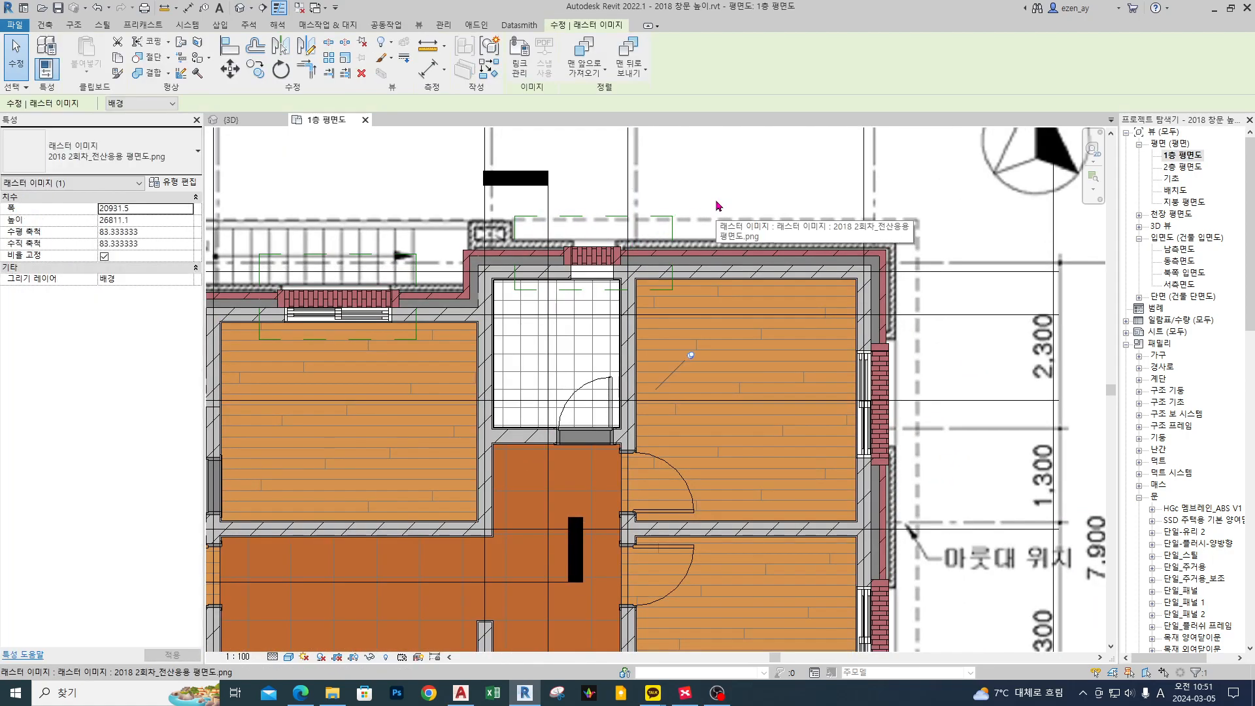
pyautogui.press('h')
pyautogui.press('h')
pyautogui.scroll(-1, 653, 288)
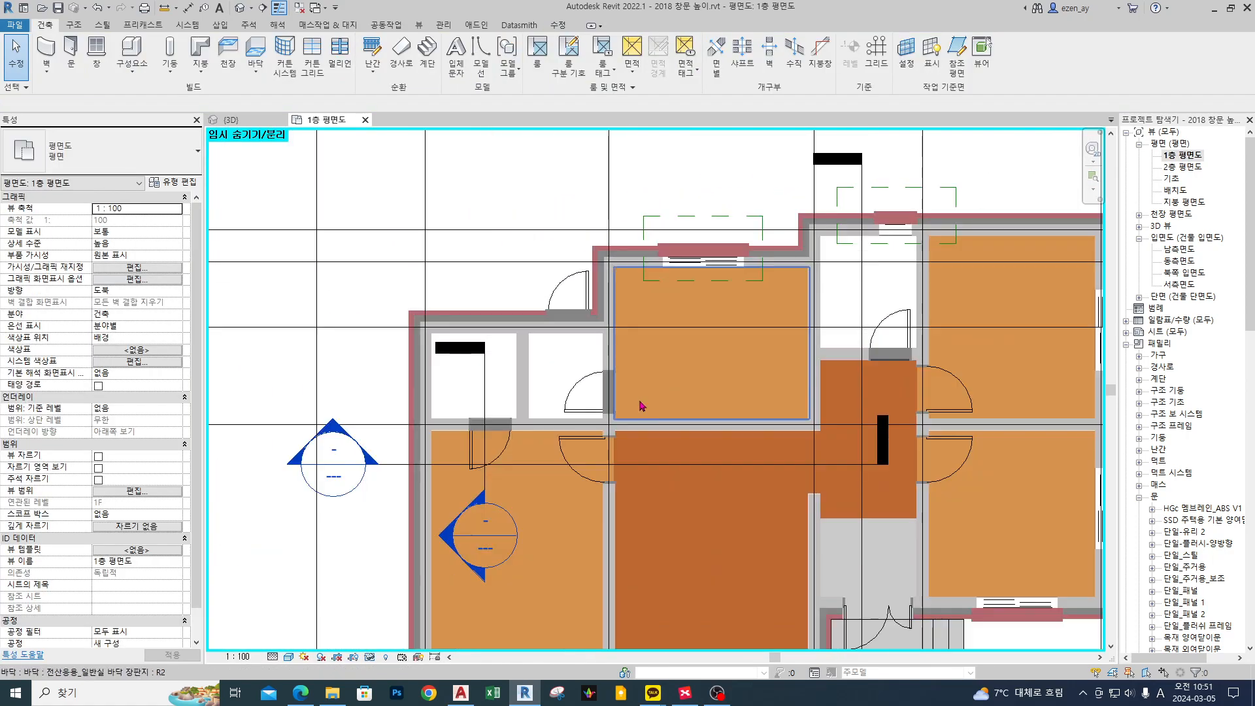
pyautogui.moveTo(759, 446); pyautogui.dragTo(650, 300, button='middle')
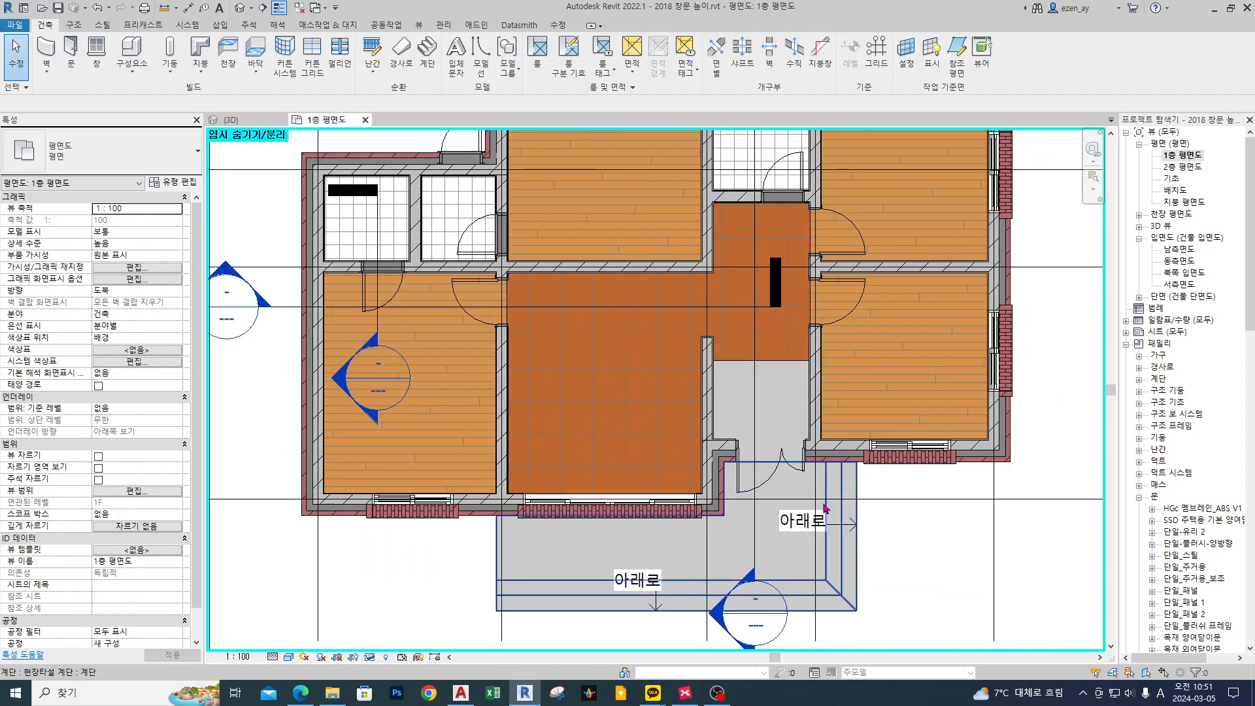
pyautogui.moveTo(625, 260); pyautogui.dragTo(628, 289, button='middle')
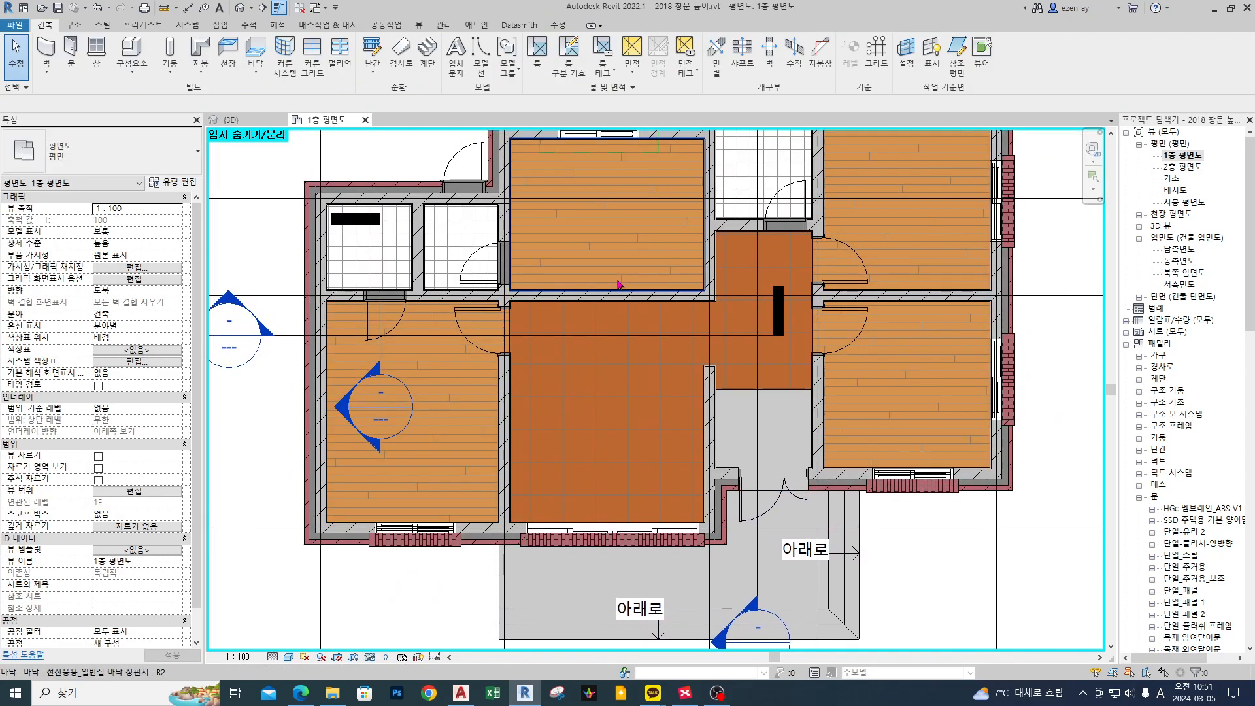
# Return to the 3D view and enclose the house and its entrance steps, without the surrounding terrain, in a section box.
pyautogui.click(241, 8)
pyautogui.scroll(-2, 452, 279)
pyautogui.click(373, 179)
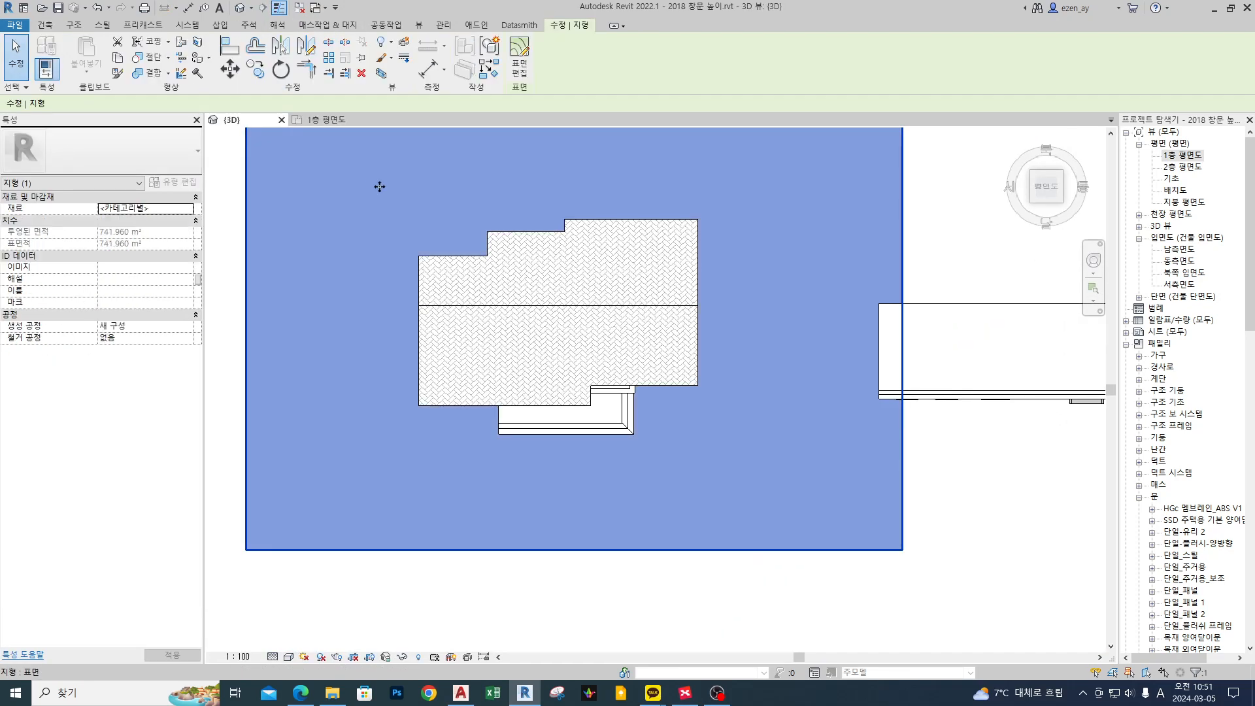
pyautogui.press('Escape')
pyautogui.scroll(-2, 377, 250)
pyautogui.moveTo(268, 194); pyautogui.dragTo(668, 375)
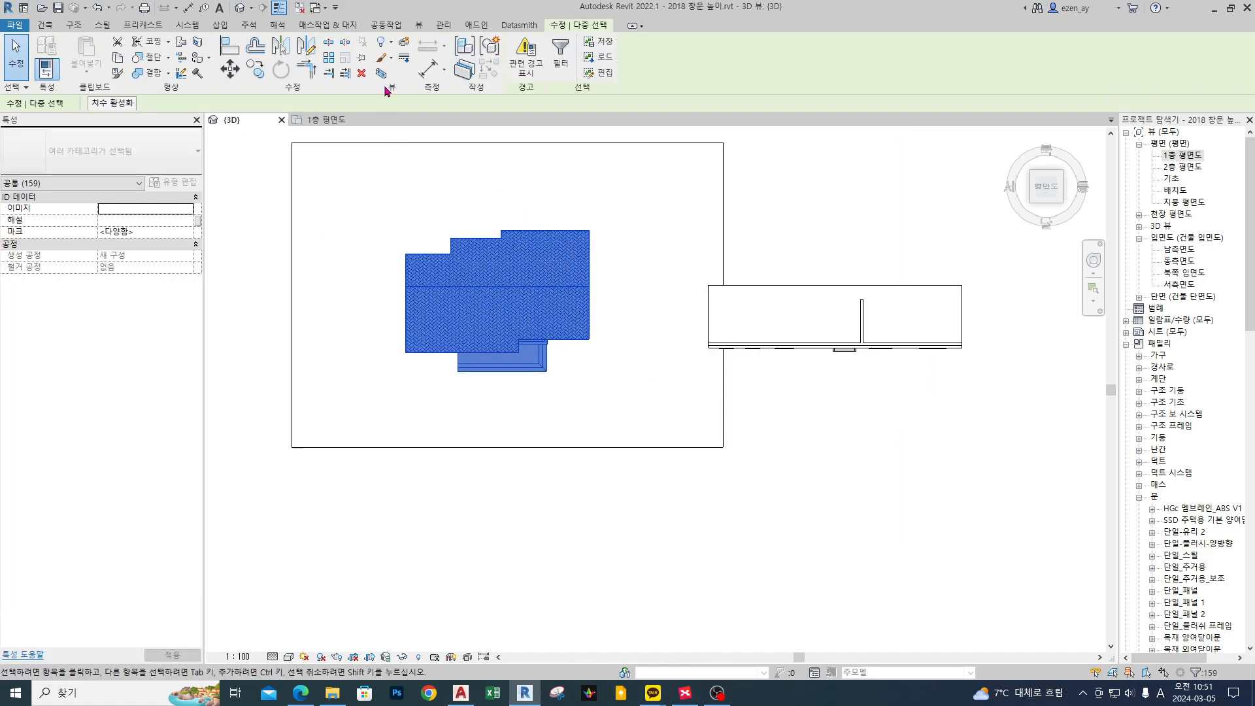
pyautogui.scroll(5, 419, 253)
pyautogui.click(384, 204)
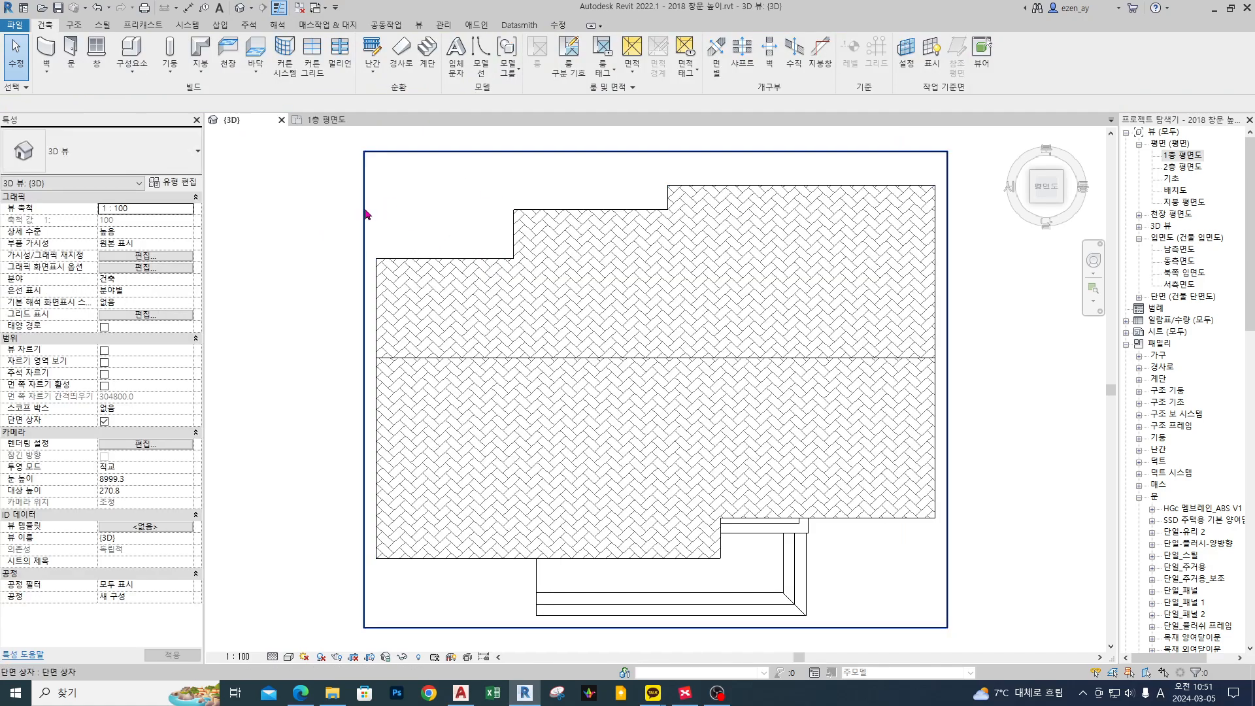
# Lower the section box top in an isometric view so it cuts the house at window and door height.
pyautogui.scroll(-4, 366, 213)
pyautogui.keyDown('shift'); pyautogui.moveTo(521, 355); pyautogui.dragTo(503, 298, button='middle'); pyautogui.keyUp('shift')
pyautogui.click(631, 202)
pyautogui.moveTo(591, 324); pyautogui.dragTo(682, 400, button='middle')
pyautogui.moveTo(581, 285); pyautogui.dragTo(582, 331)
pyautogui.scroll(3, 474, 322)
pyautogui.moveTo(806, 318); pyautogui.dragTo(690, 383, button='middle')
pyautogui.scroll(-1, 595, 279)
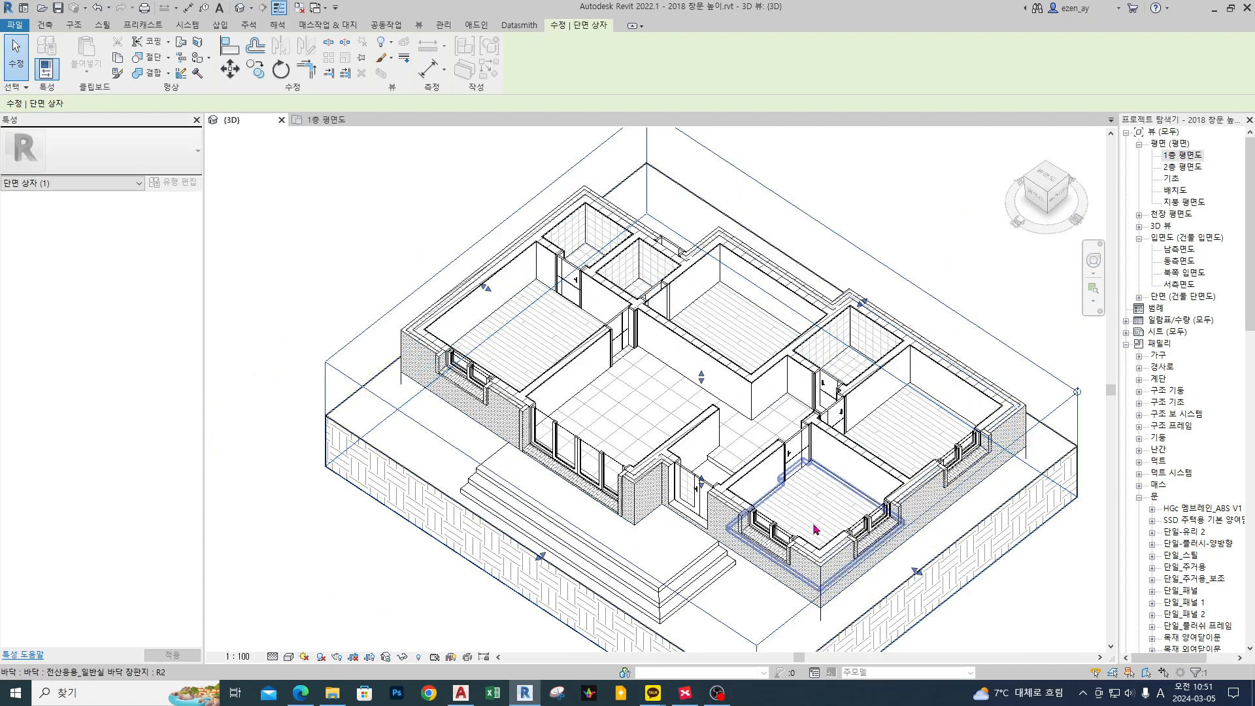
pyautogui.moveTo(702, 382); pyautogui.dragTo(700, 356)
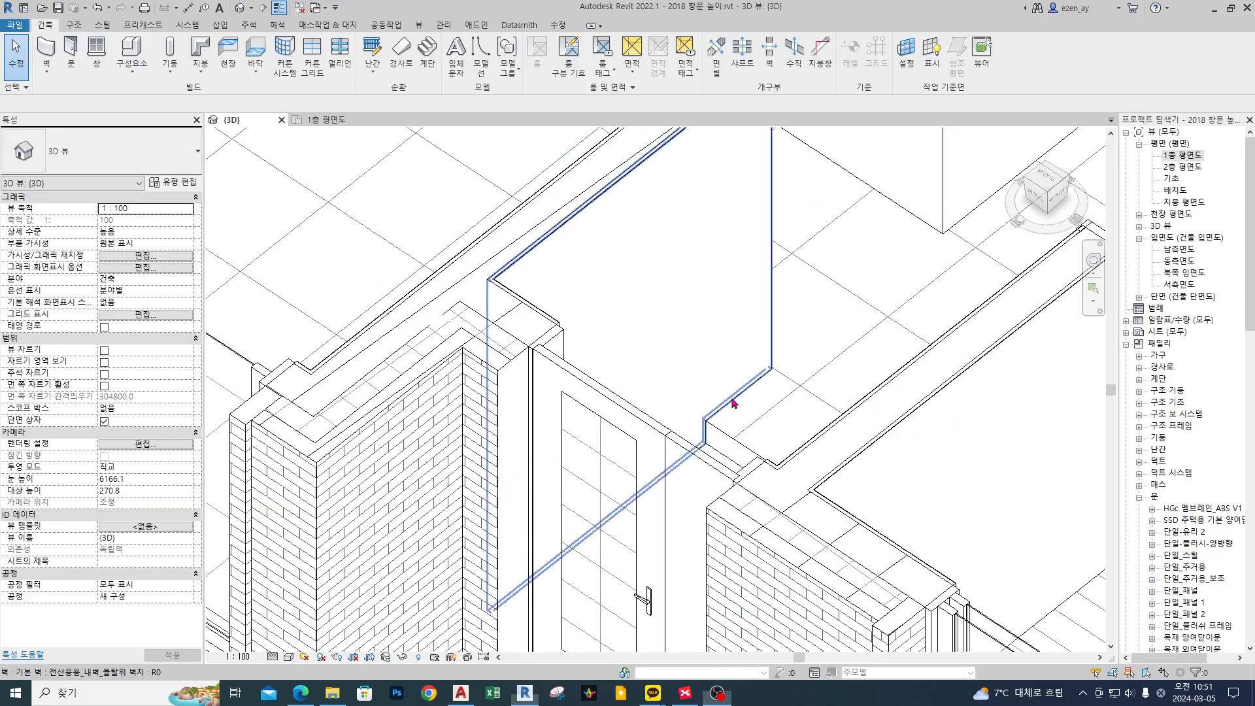
# Switch the 3D view to the Shaded visual style and examine the cut wall layers beside the entrance door.
pyautogui.scroll(2, 431, 297)
pyautogui.press('s')
pyautogui.press('d')
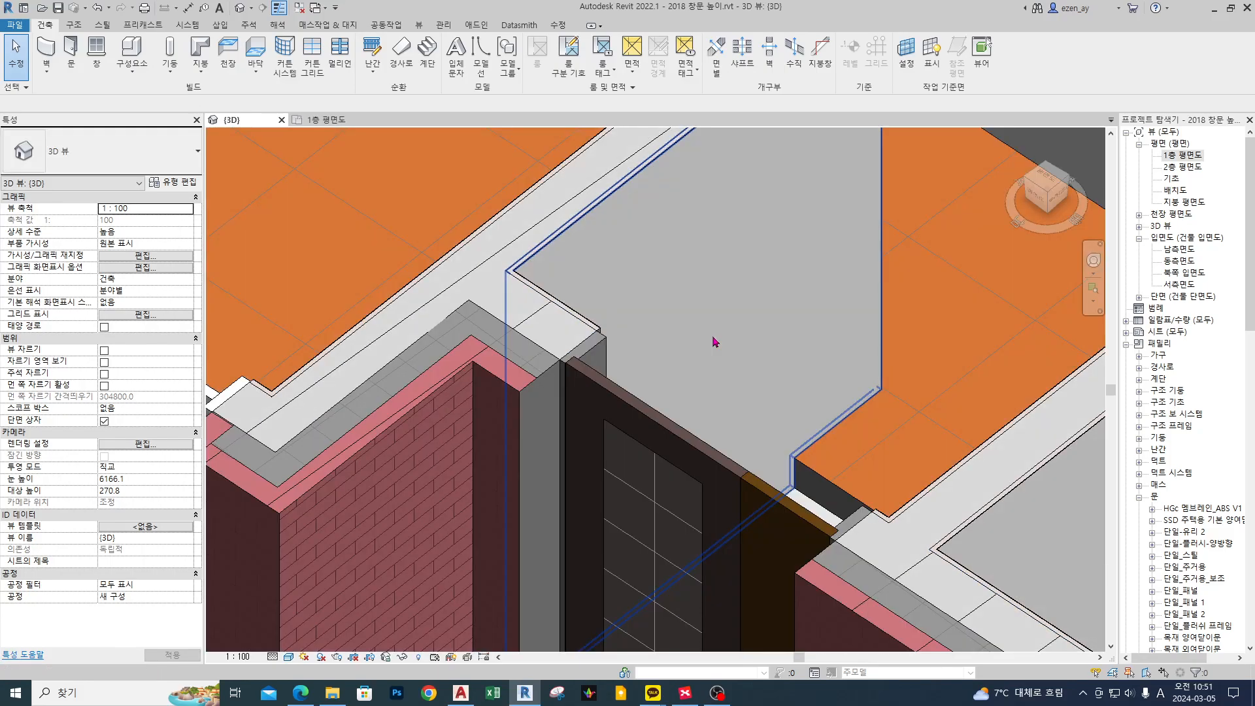
pyautogui.moveTo(784, 392); pyautogui.dragTo(784, 324, button='middle')
pyautogui.moveTo(836, 255); pyautogui.dragTo(858, 314, button='middle')
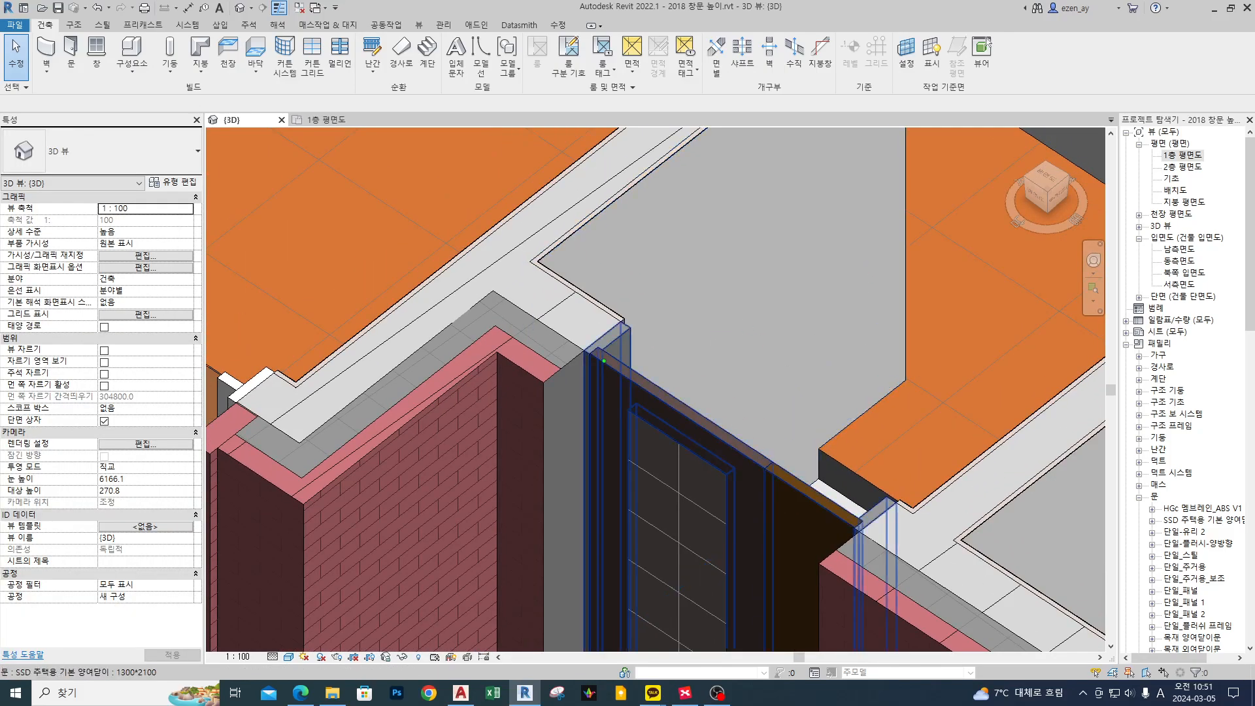
pyautogui.moveTo(523, 375); pyautogui.dragTo(584, 355)
pyautogui.press('Escape')
pyautogui.hotkey('ctrl', '2')
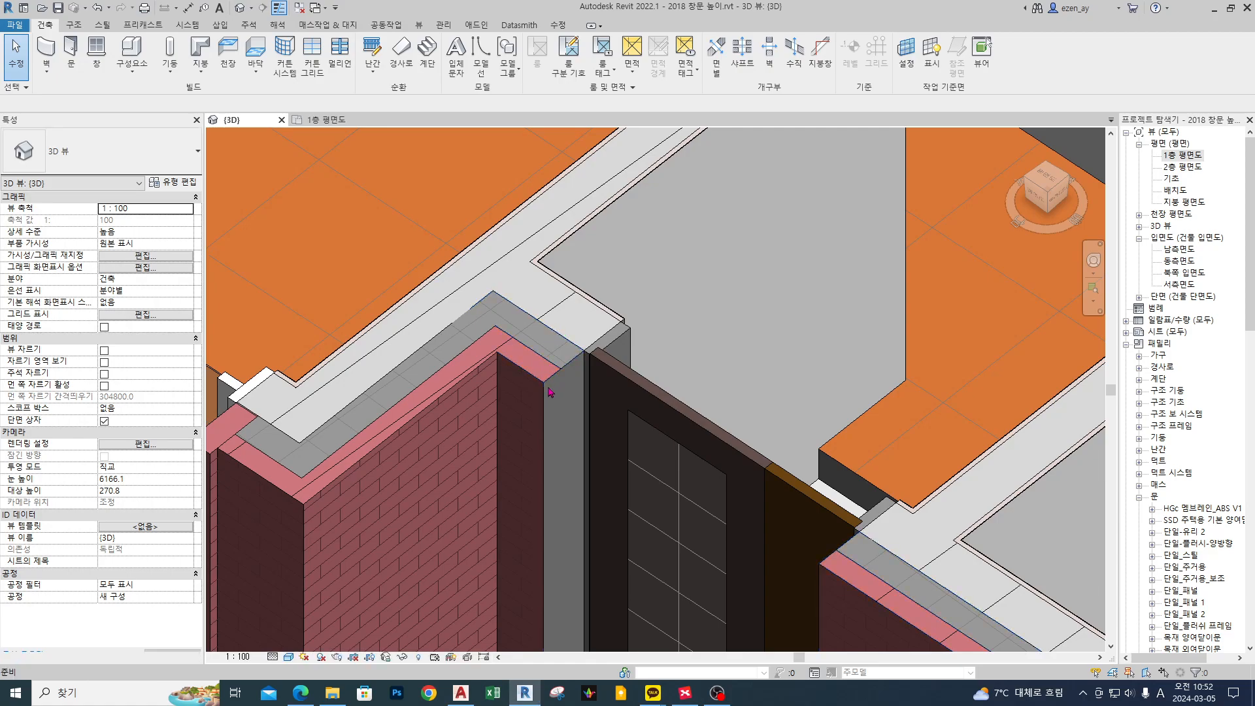
# Set wrapping at inserts (인서트 부위 마무리) to 외부 in the type 전산응용_외벽_단열+적벽돌 of the entrance wall.
pyautogui.click(552, 346)
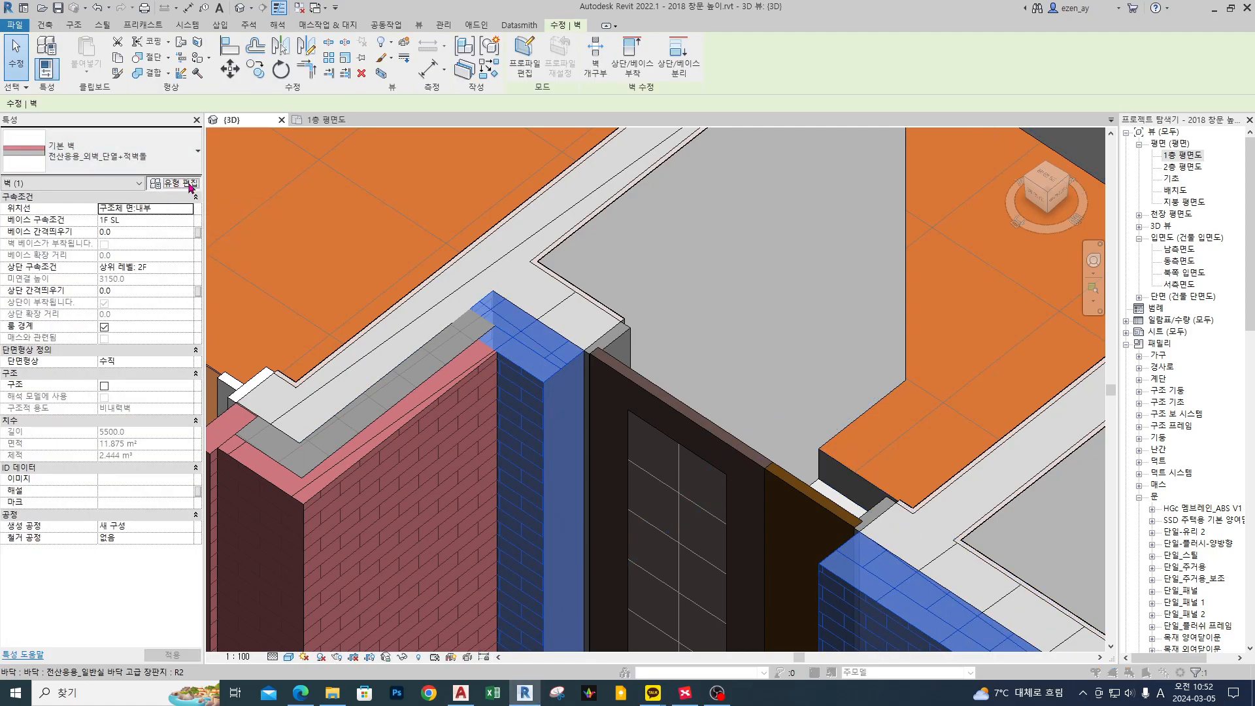
pyautogui.click(173, 182)
pyautogui.click(583, 239)
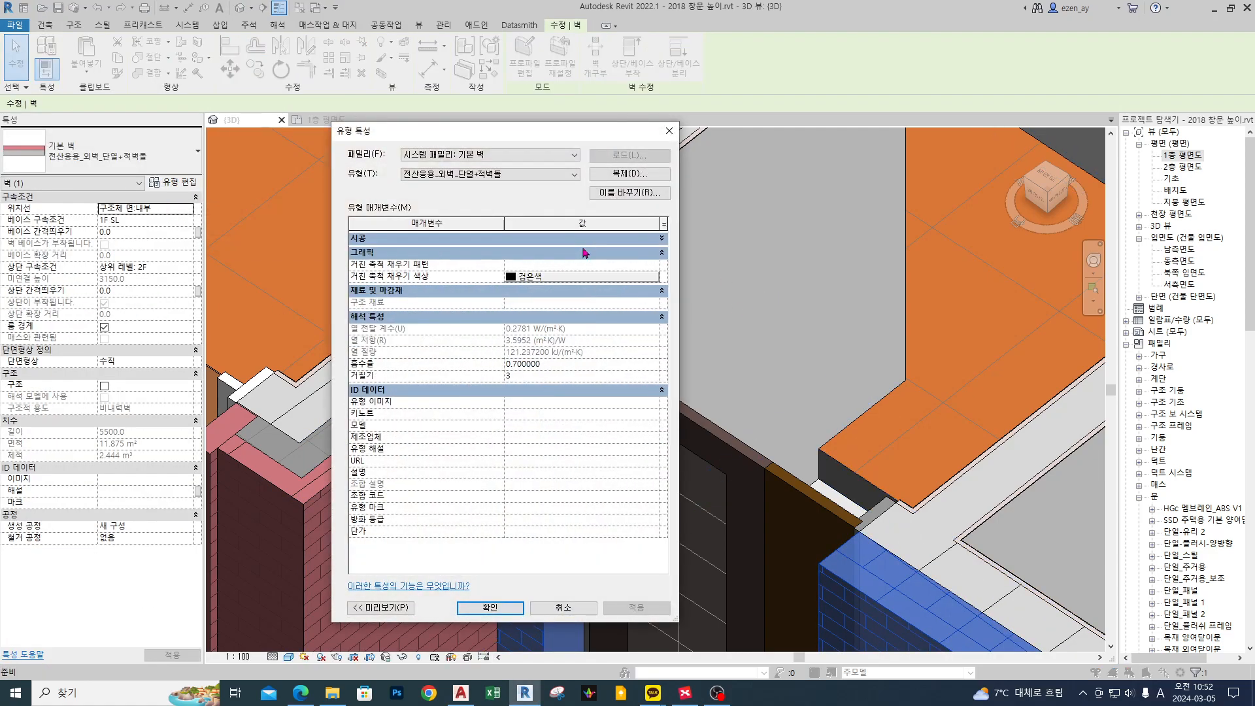
pyautogui.click(610, 239)
pyautogui.click(539, 262)
pyautogui.click(605, 262)
pyautogui.click(562, 285)
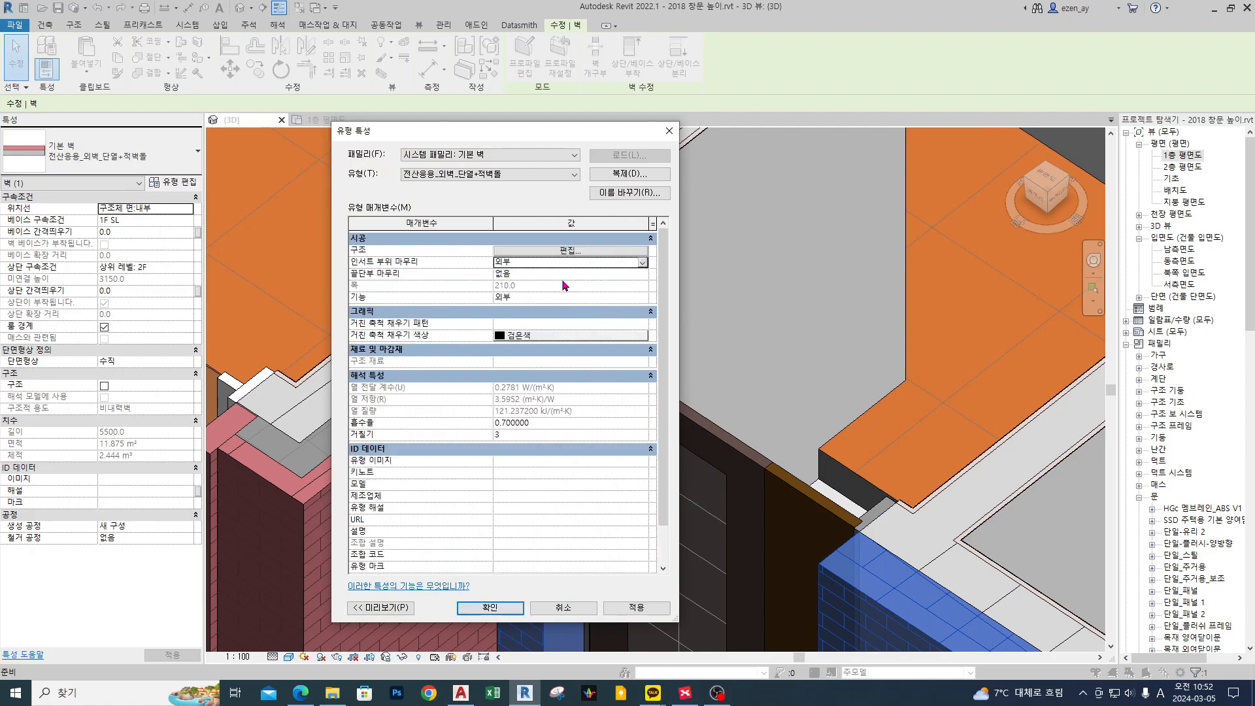
pyautogui.click(512, 612)
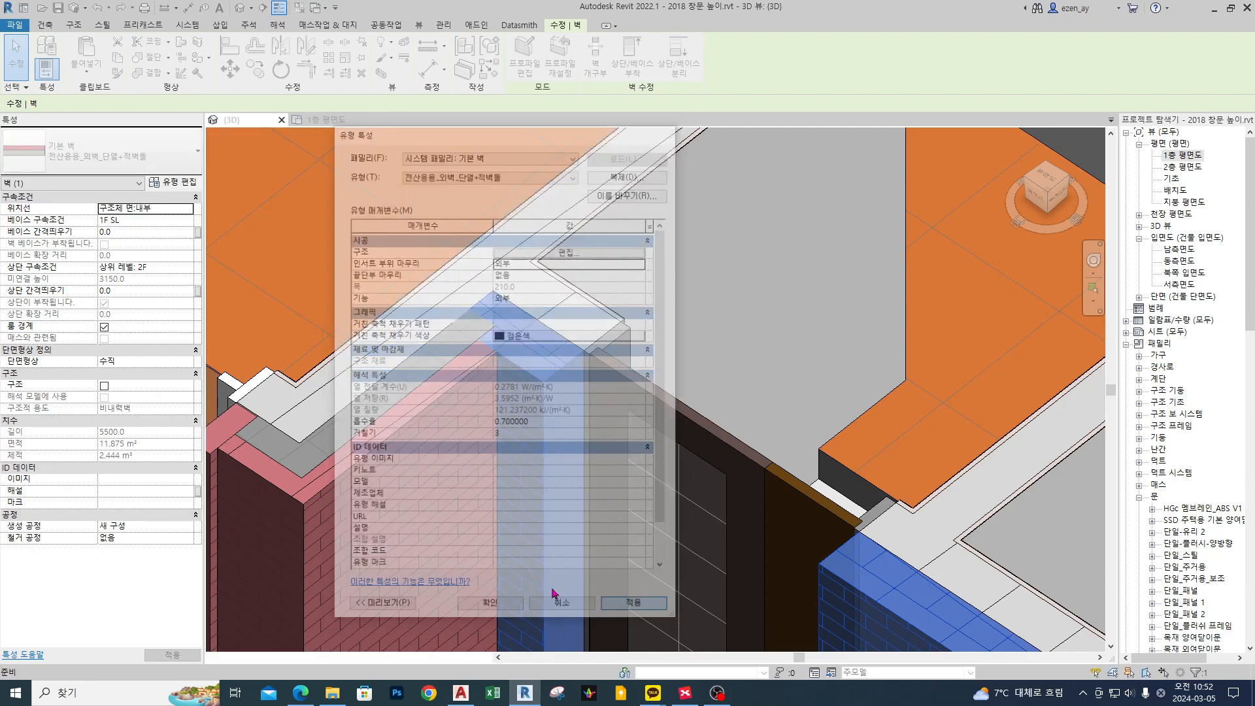
pyautogui.press('Escape')
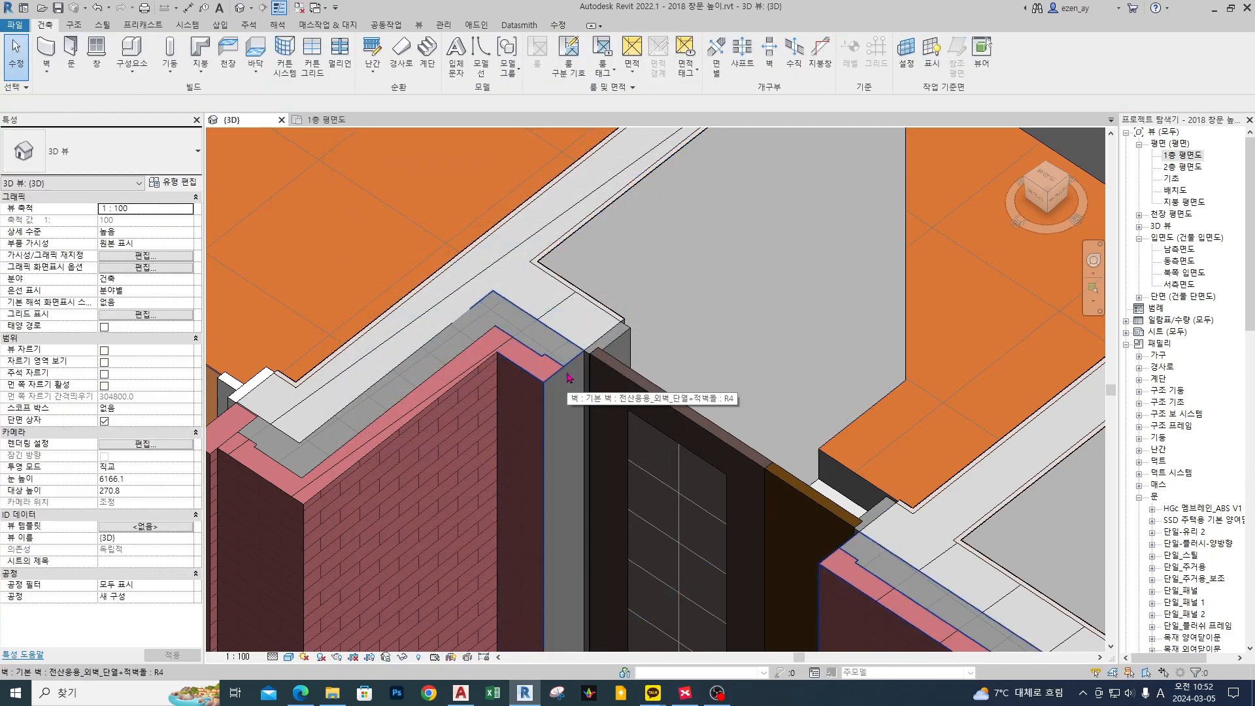
# Examine how the brick, insulation and inner wall layers should meet at the rear window's jamb, tracing the brick return over them.
pyautogui.scroll(-6, 805, 268)
pyautogui.moveTo(805, 267); pyautogui.dragTo(775, 353, button='middle')
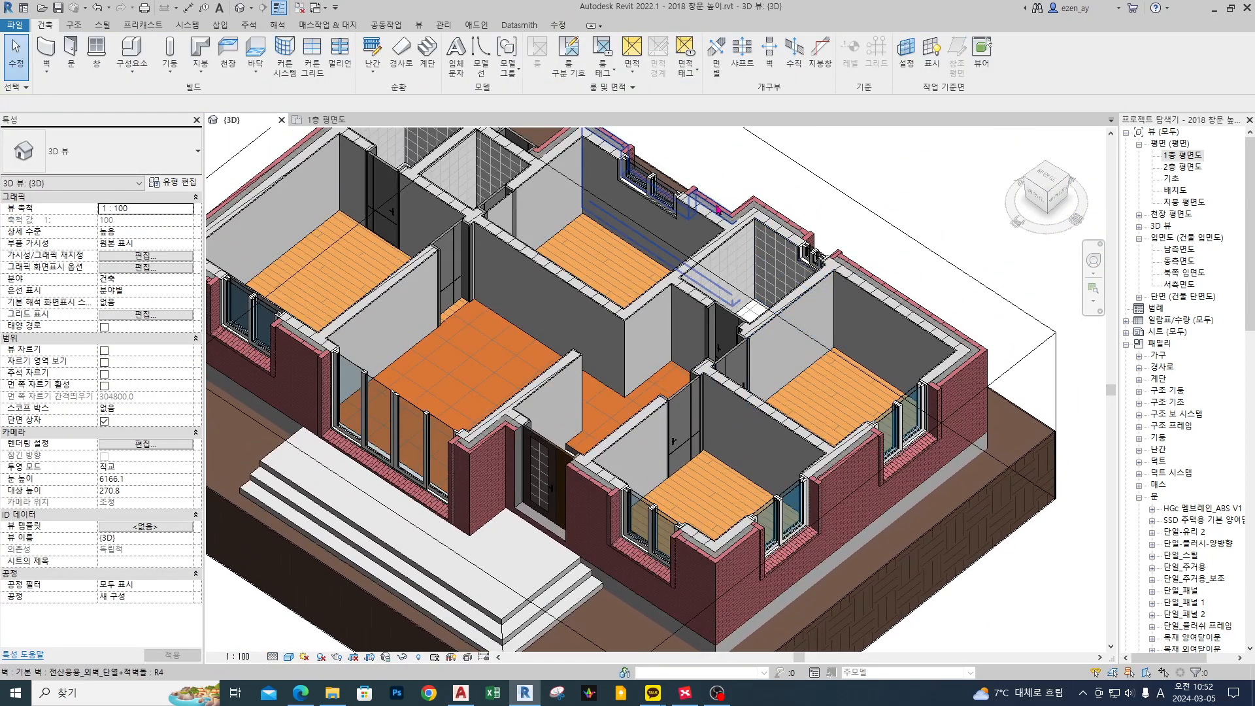
pyautogui.moveTo(659, 184); pyautogui.dragTo(713, 334, button='middle')
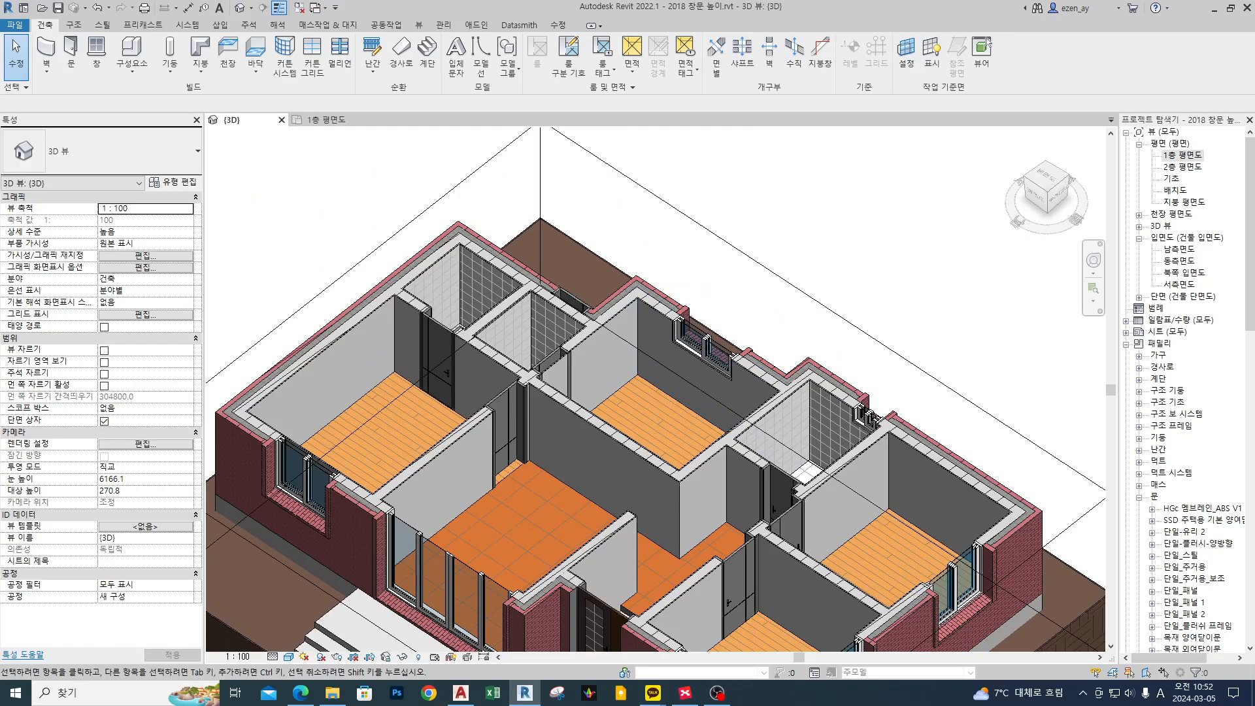
pyautogui.scroll(6, 723, 301)
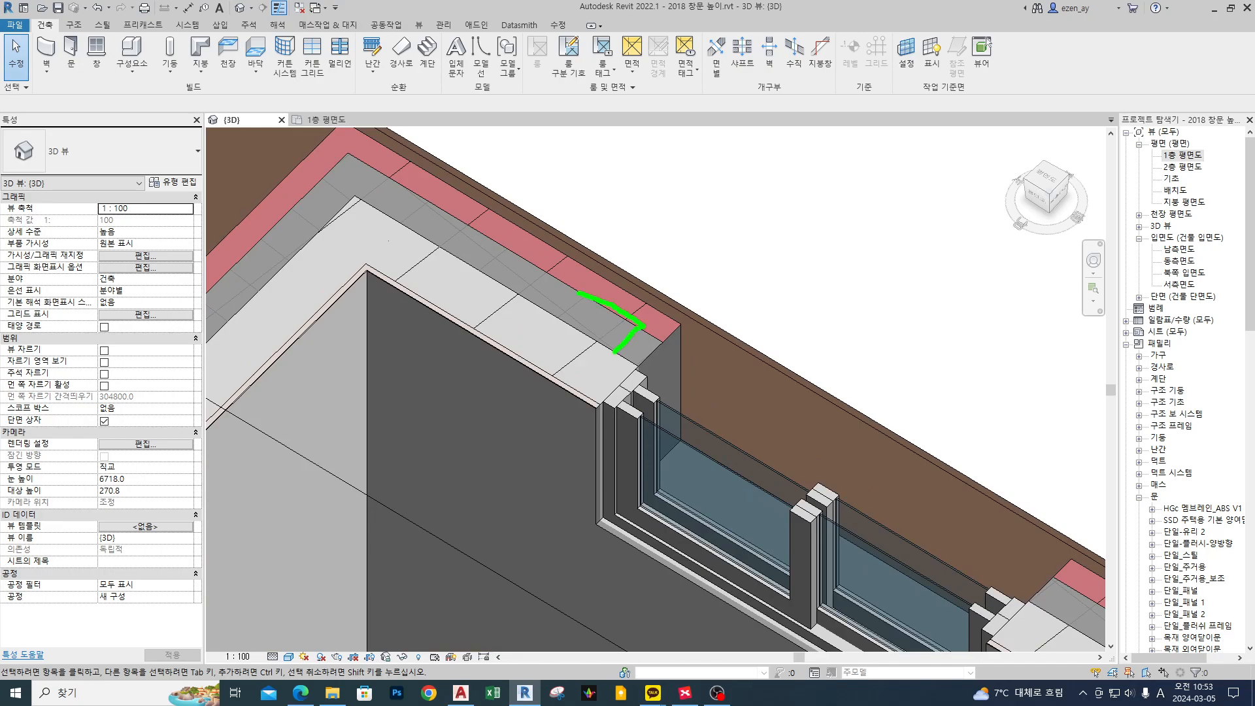
pyautogui.moveTo(639, 367)
pyautogui.mouseDown()
pyautogui.moveTo(680, 325)
pyautogui.moveTo(549, 246)
pyautogui.mouseUp()
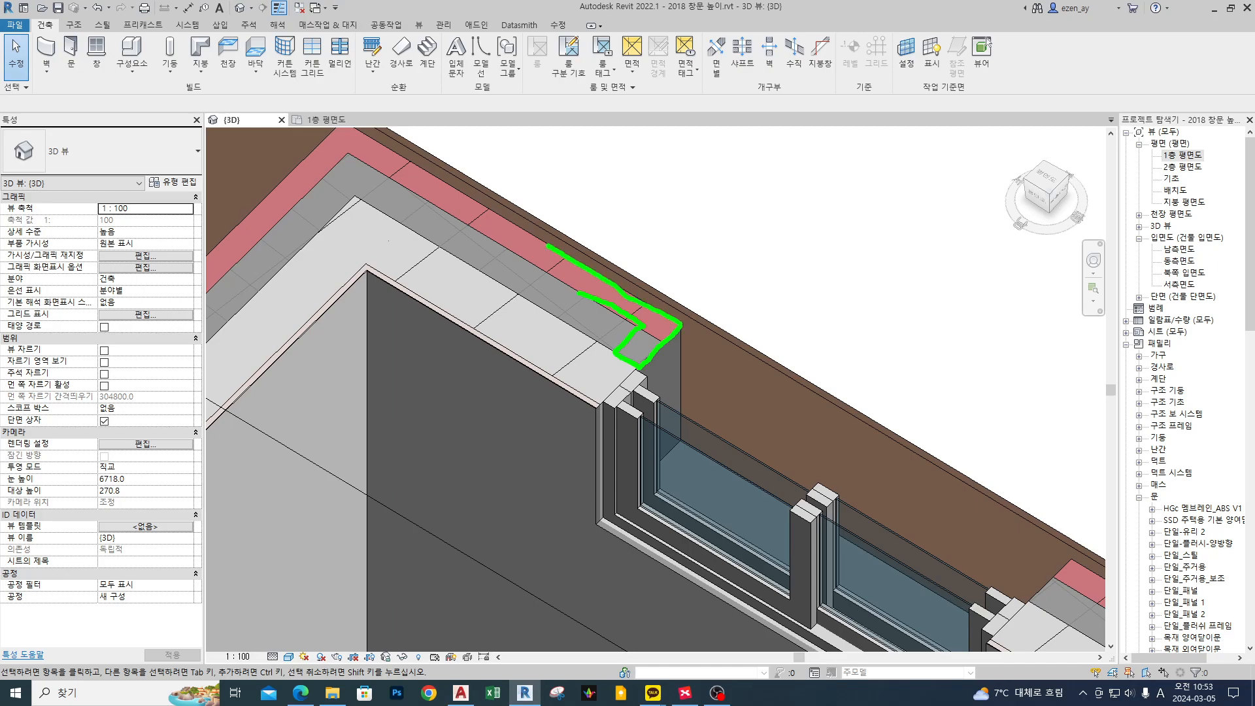
pyautogui.moveTo(567, 288); pyautogui.dragTo(527, 253)
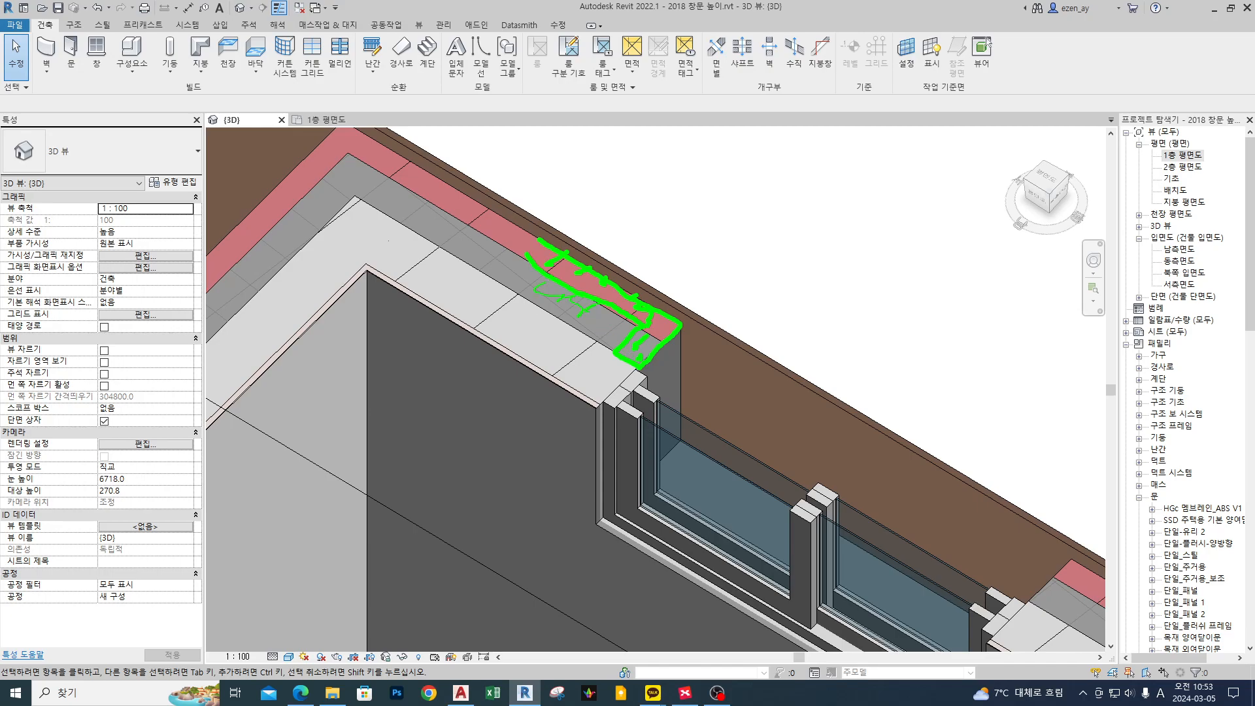
pyautogui.moveTo(669, 294)
pyautogui.mouseDown()
pyautogui.moveTo(694, 313)
pyautogui.moveTo(637, 350)
pyautogui.mouseUp()
pyautogui.moveTo(555, 260); pyautogui.dragTo(630, 300)
pyautogui.press('e')
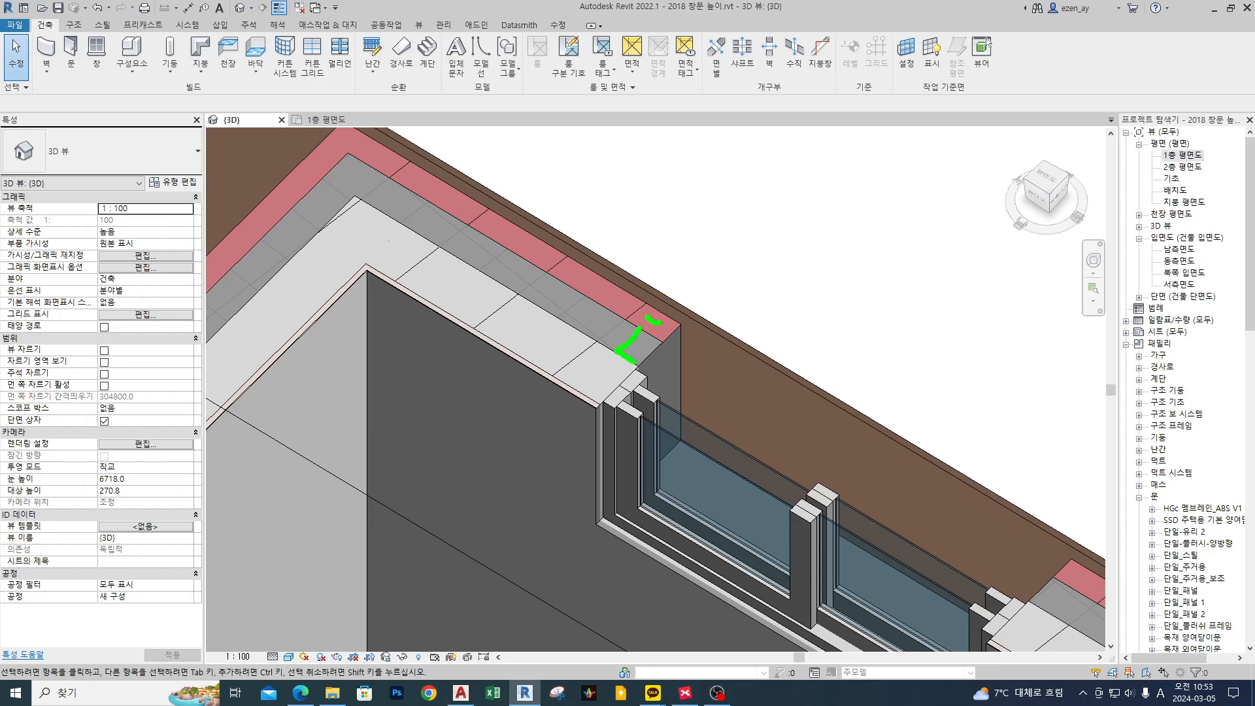
pyautogui.moveTo(638, 322)
pyautogui.mouseDown()
pyautogui.moveTo(583, 296)
pyautogui.moveTo(620, 287)
pyautogui.moveTo(683, 323)
pyautogui.mouseUp()
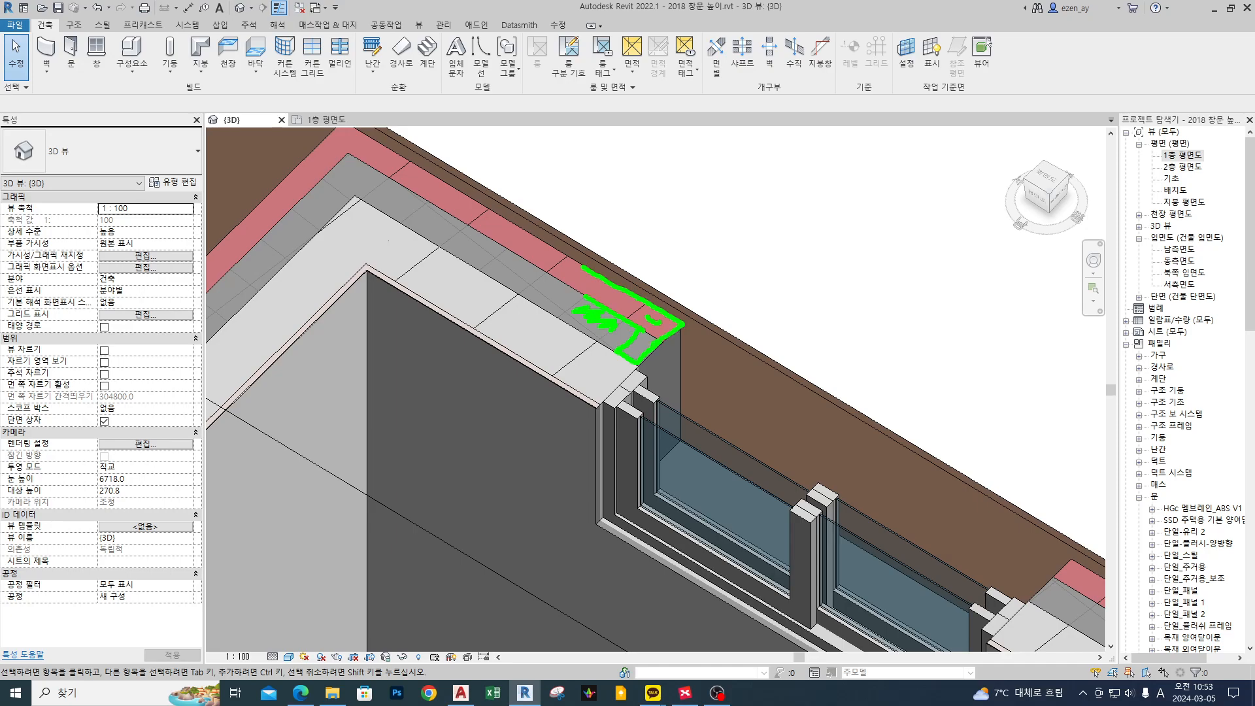
pyautogui.press('Escape')
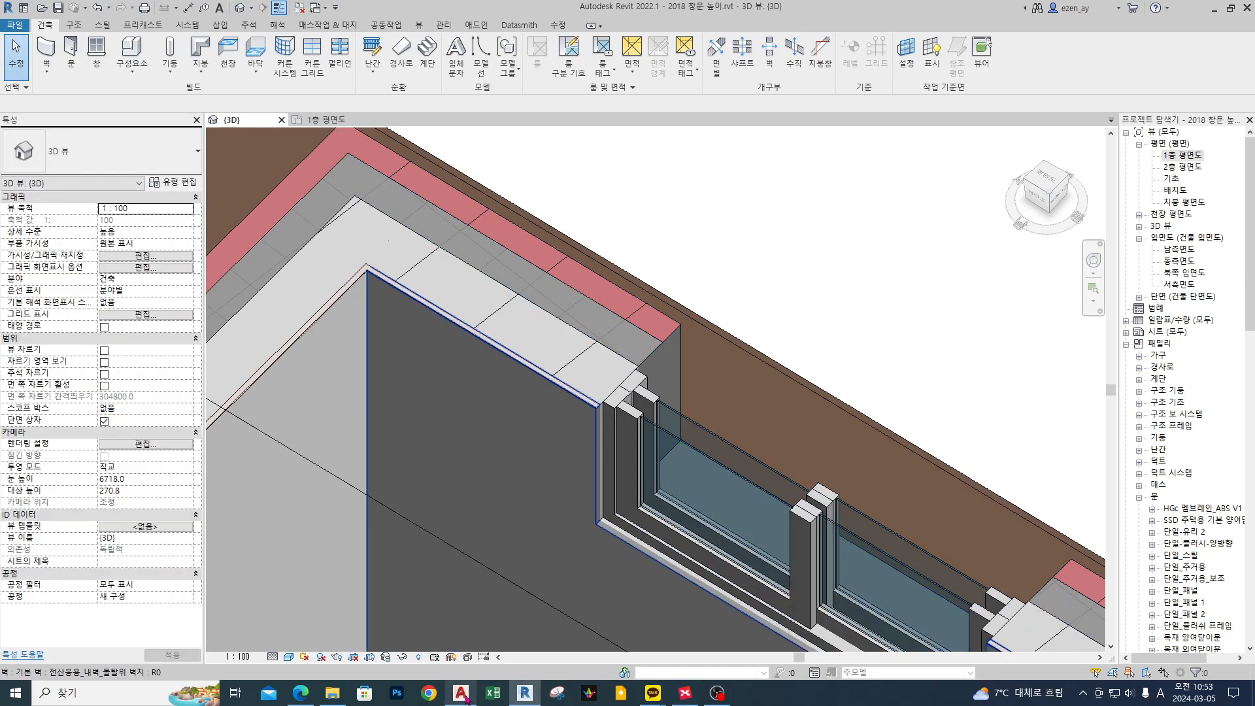
# Switch to the 2018 주택 drawing in AutoCAD, maximized and framed on the upper window opening in the east exterior wall.
pyautogui.click(461, 693)
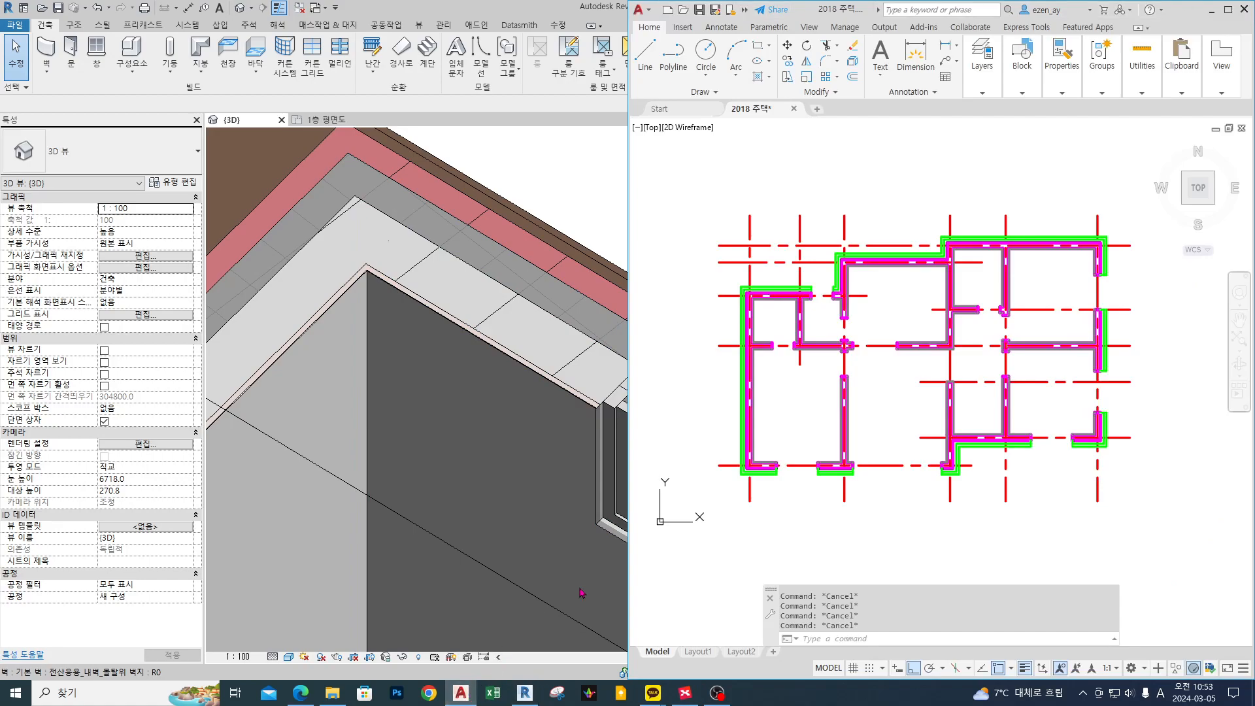
pyautogui.click(1228, 19)
pyautogui.scroll(10, 869, 370)
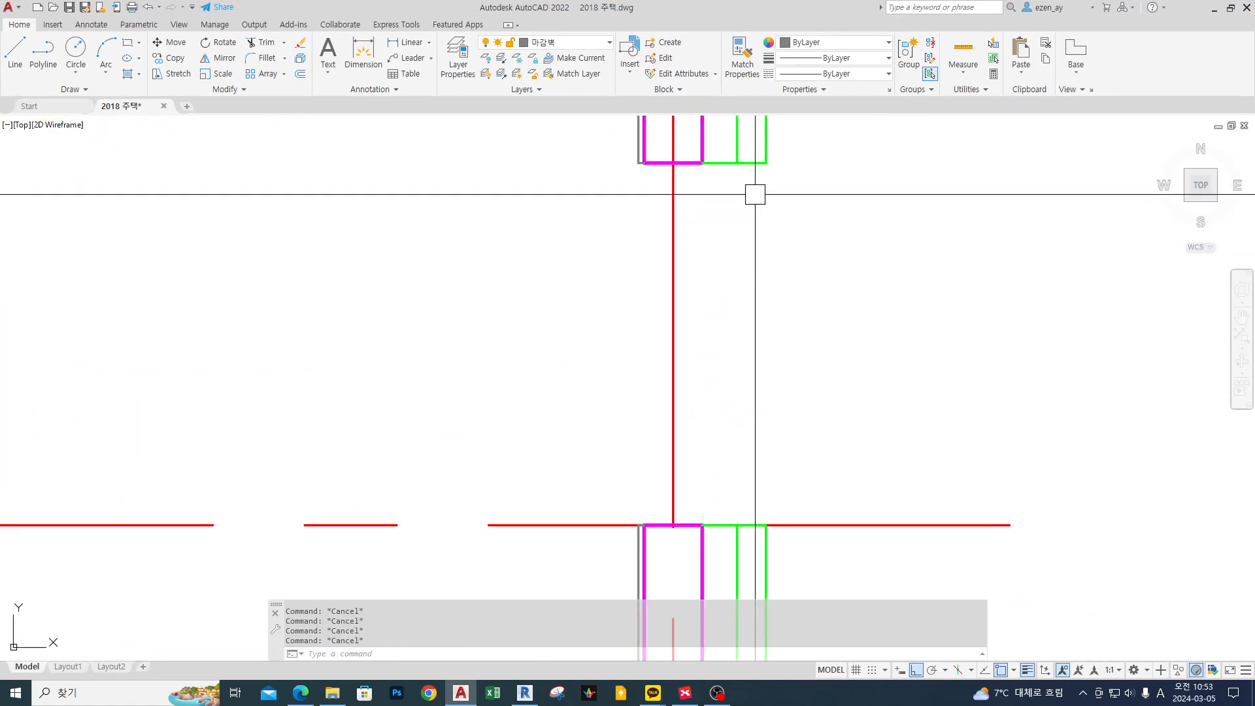
pyautogui.moveTo(737, 233); pyautogui.dragTo(756, 387, button='middle')
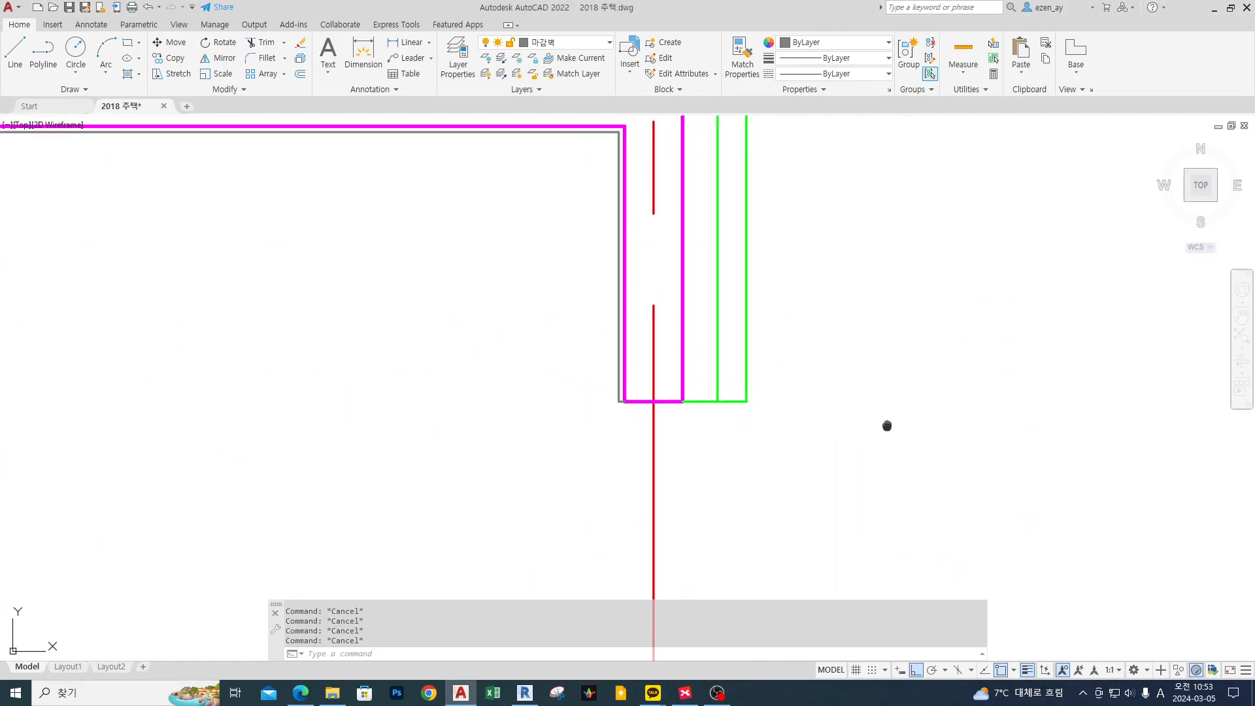
pyautogui.moveTo(887, 422); pyautogui.dragTo(880, 437, button='middle')
# Offset the green end line of the exterior layers above the opening by 100 into the wall.
pyautogui.write('o')
pyautogui.press('space')
pyautogui.write('100')
pyautogui.press('Return')
pyautogui.scroll(4, 735, 417)
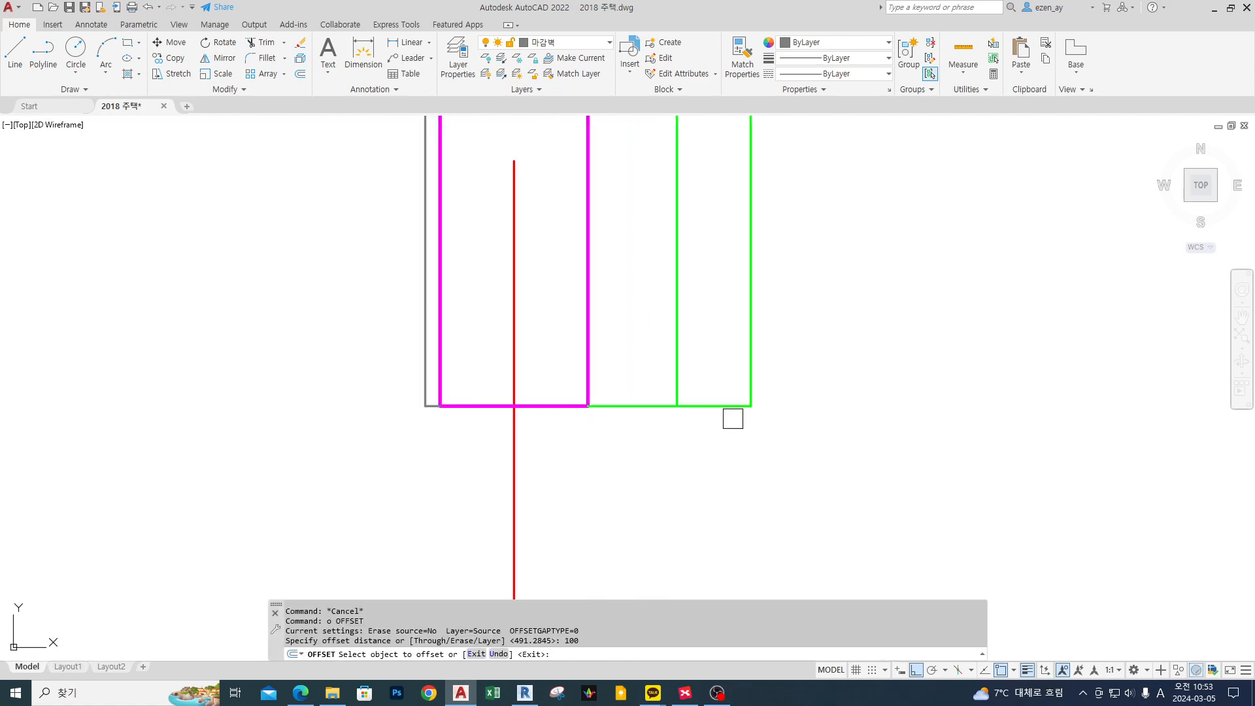
pyautogui.click(638, 406)
pyautogui.click(639, 326)
pyautogui.press('space')
# Fillet the offset line with the brick's inner face line at radius 0 to form the brick return above the opening.
pyautogui.write('f')
pyautogui.press('space')
pyautogui.click(663, 331)
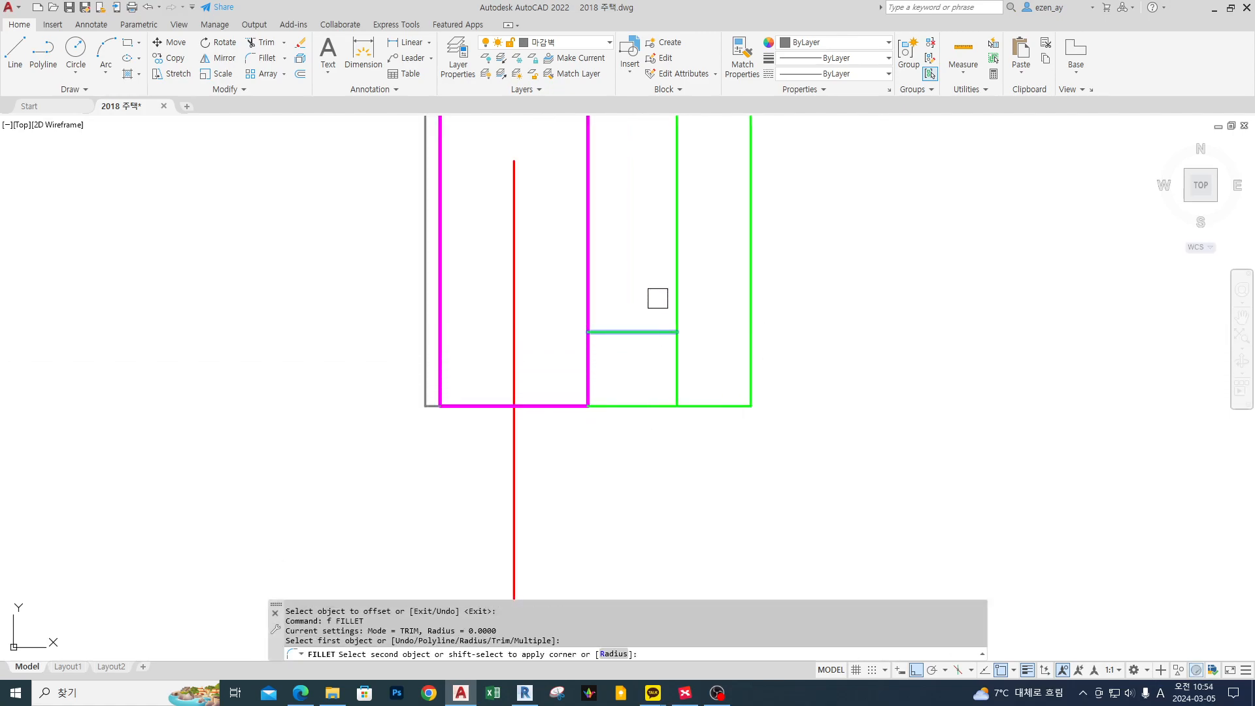
pyautogui.click(673, 281)
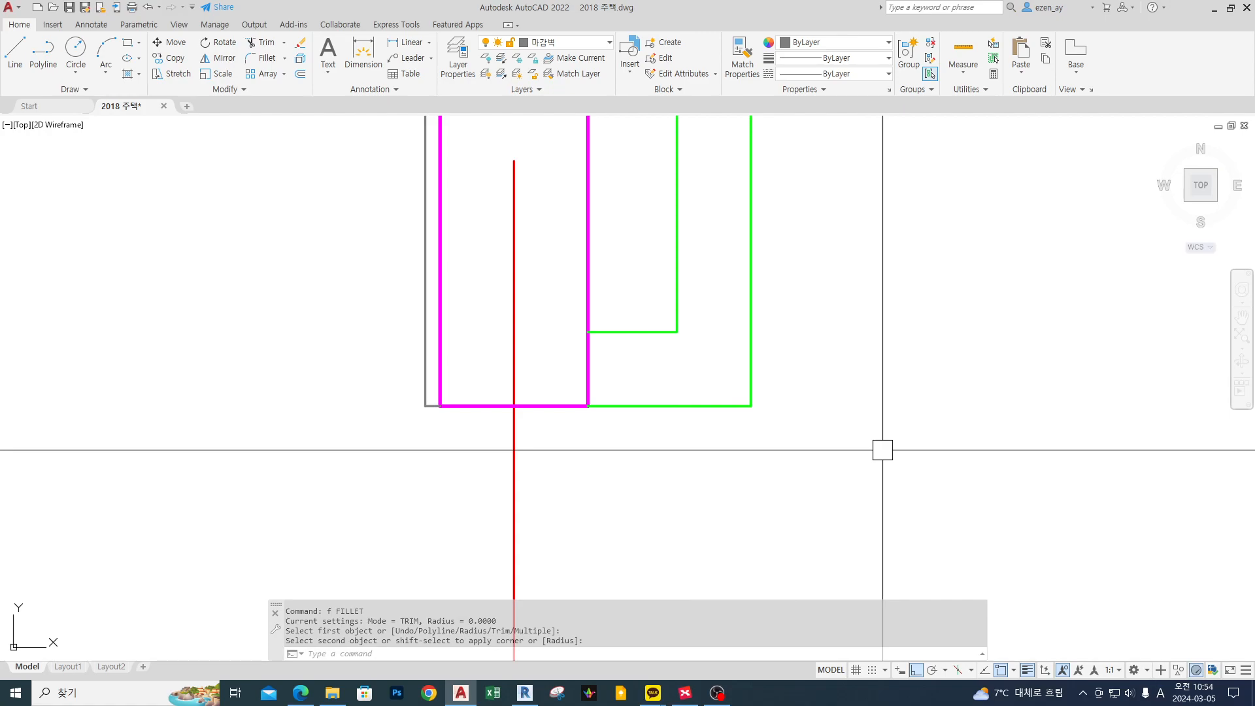
# Offset the green end line of the wall segment below the same opening by 100 down into the wall.
pyautogui.scroll(-6, 775, 454)
pyautogui.scroll(3, 751, 392)
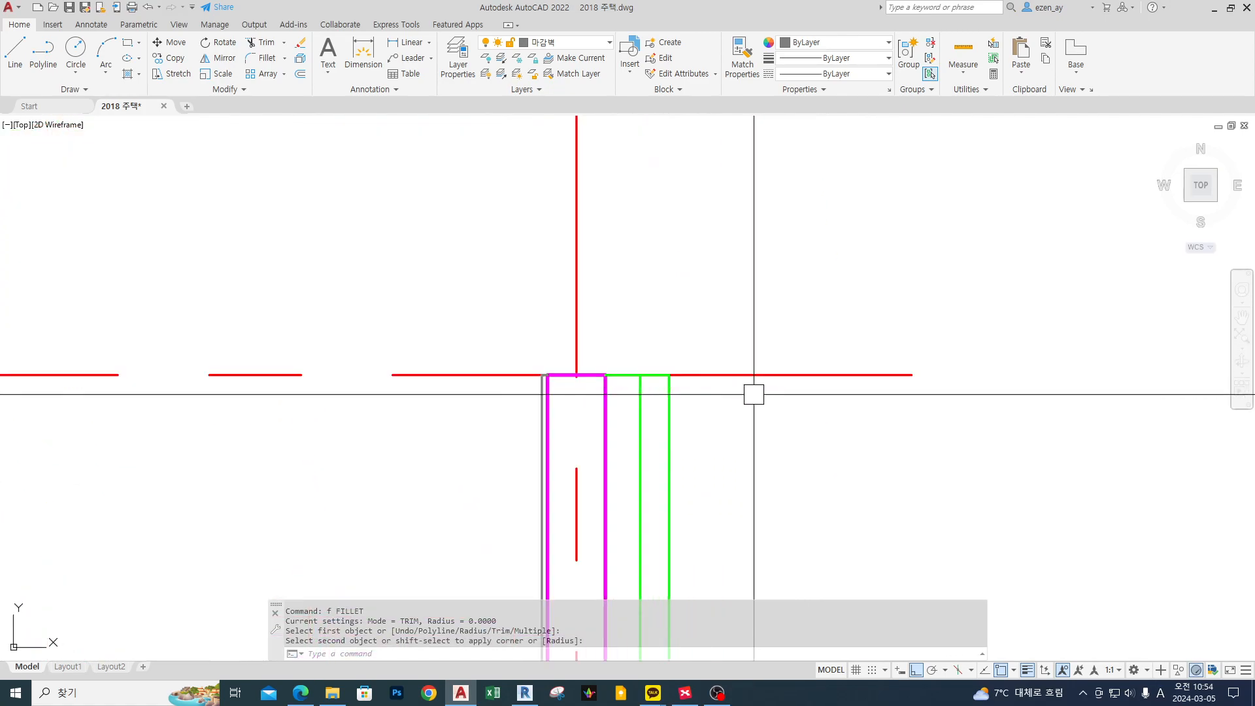
pyautogui.press('Escape')
pyautogui.write('o')
pyautogui.press('space')
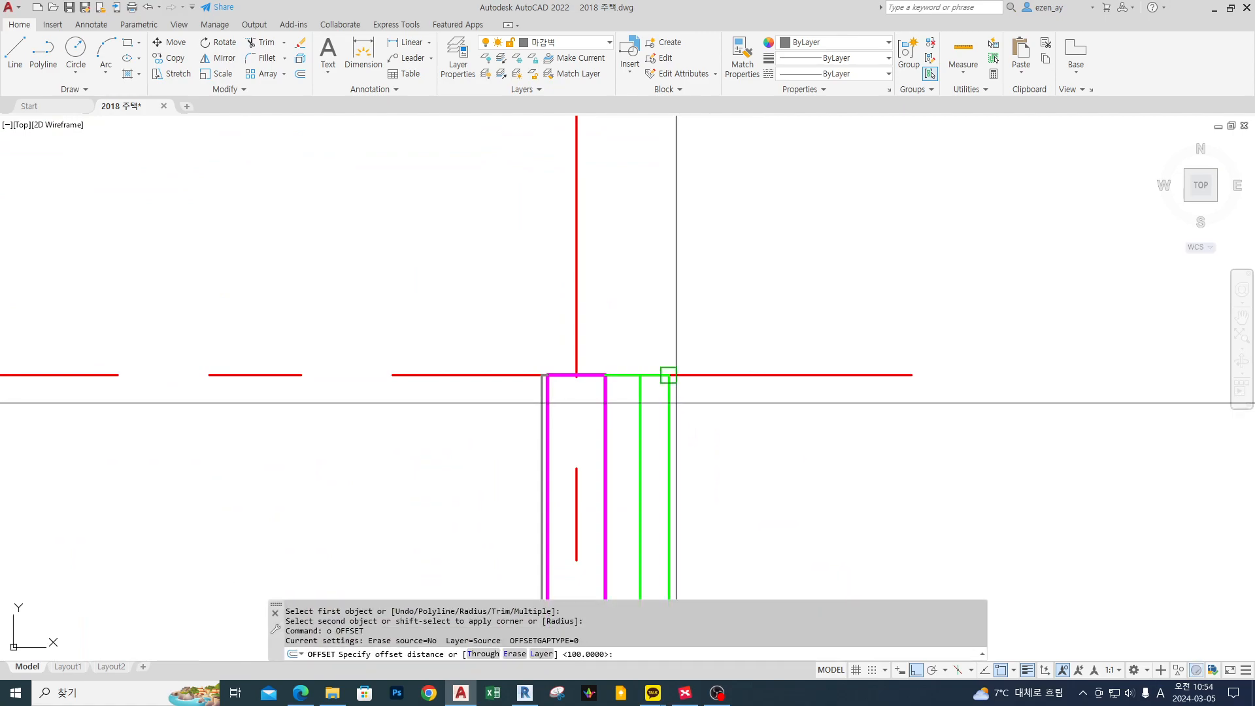
pyautogui.scroll(3, 626, 385)
pyautogui.press('space')
pyautogui.click(626, 385)
pyautogui.click(616, 451)
pyautogui.press('space')
# Fillet the lower segment's offset line with the brick's inner face line into a square corner.
pyautogui.write('f')
pyautogui.press('space')
pyautogui.click(638, 457)
pyautogui.click(674, 498)
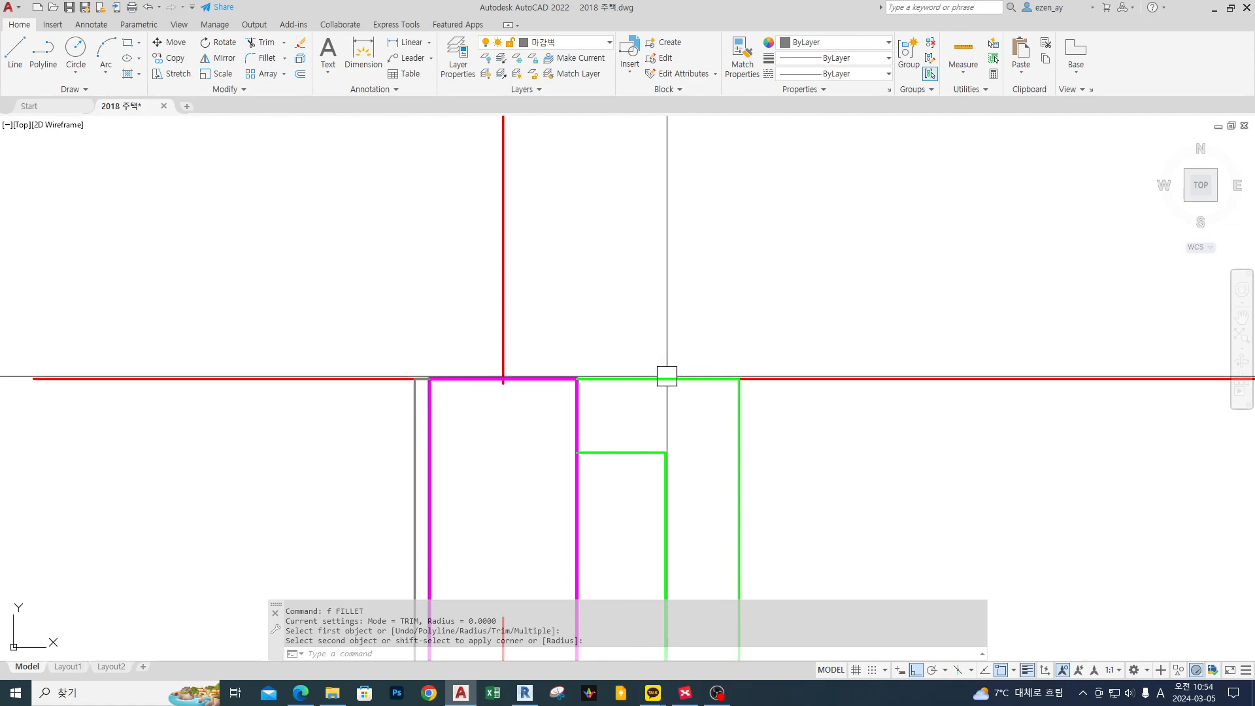
# Offset the green end line at the lower end of the same east wall segment by 100 up into the wall.
pyautogui.scroll(-3, 673, 379)
pyautogui.scroll(4, 719, 424)
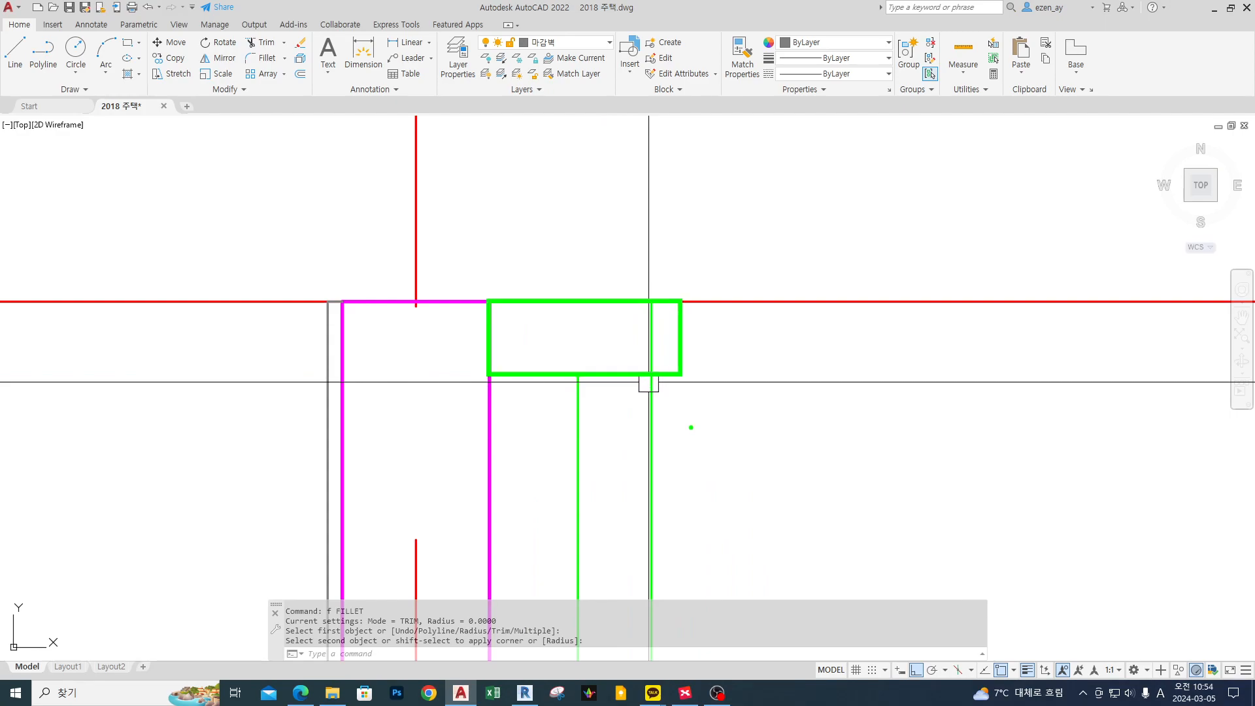
pyautogui.scroll(-8, 684, 300)
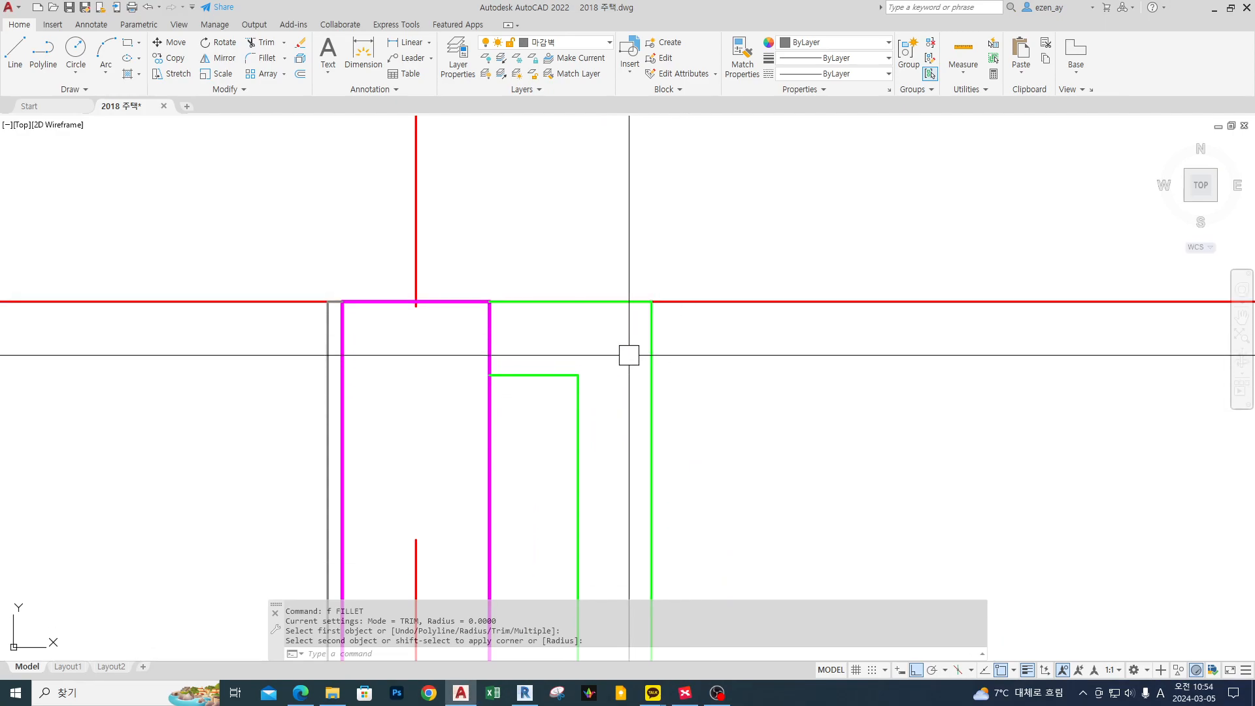
pyautogui.moveTo(737, 327); pyautogui.dragTo(739, 332, button='middle')
pyautogui.scroll(7, 686, 351)
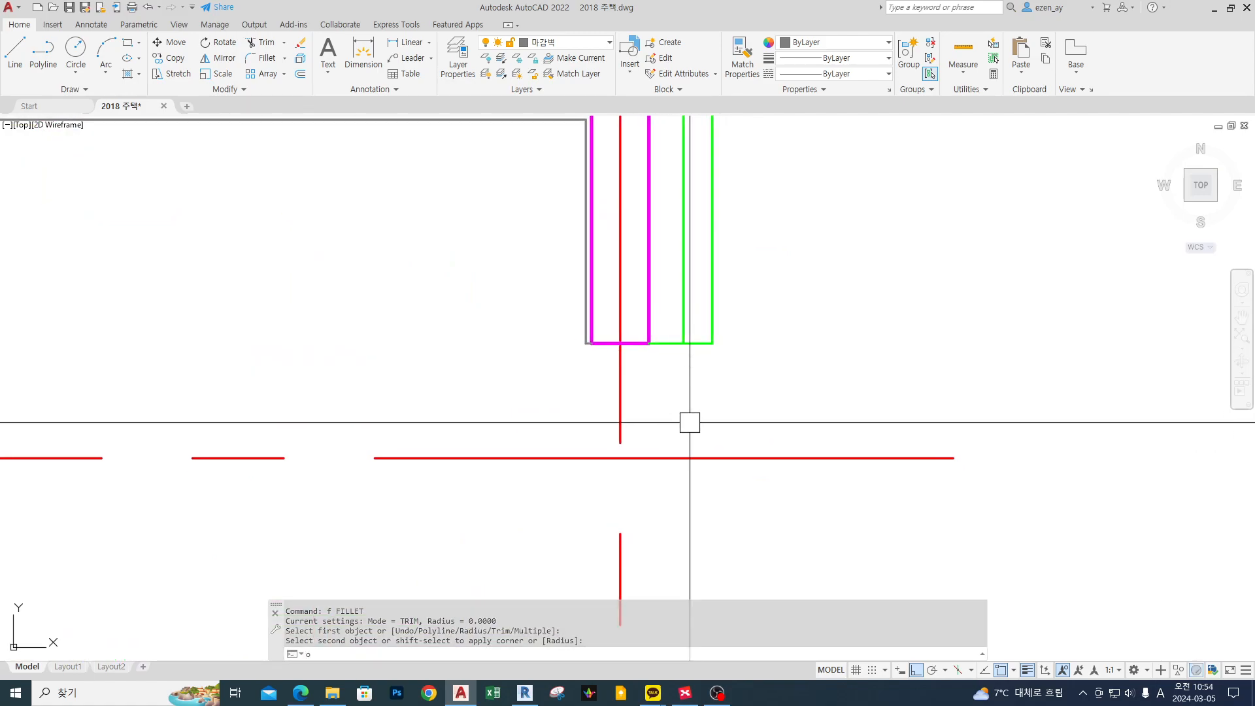
pyautogui.press('Escape')
pyautogui.write('o')
pyautogui.press('Return')
pyautogui.press('Return')
pyautogui.click(665, 340)
pyautogui.click(664, 295)
pyautogui.press('Return')
# Fillet the offset line with the brick's inner face line into a square corner at the segment's lower end.
pyautogui.write('f')
pyautogui.press('Return')
pyautogui.press('Escape')
pyautogui.press('Escape')
pyautogui.write('f')
pyautogui.press('Return')
pyautogui.click(682, 288)
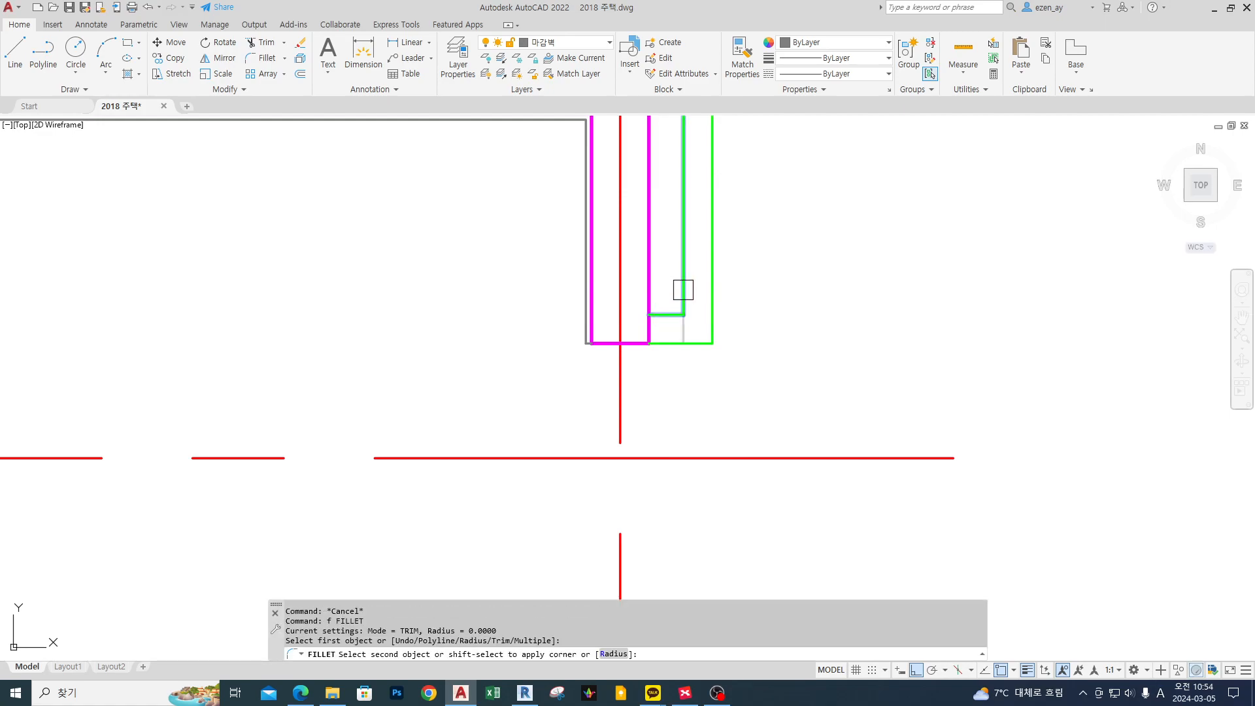
pyautogui.click(677, 315)
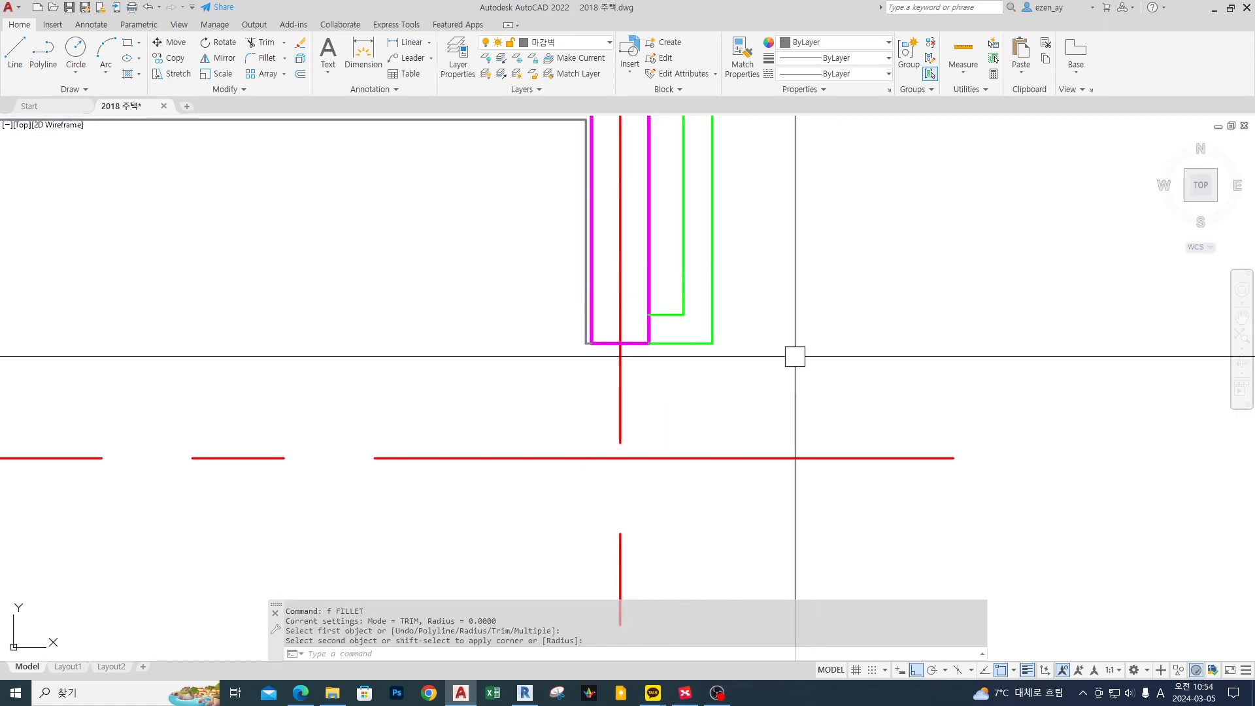
# Examine the short wall stub and the exterior brick layers around the entrance opening in the upper-left part of the plan.
pyautogui.scroll(-3, 792, 359)
pyautogui.moveTo(528, 319); pyautogui.dragTo(702, 218, button='middle')
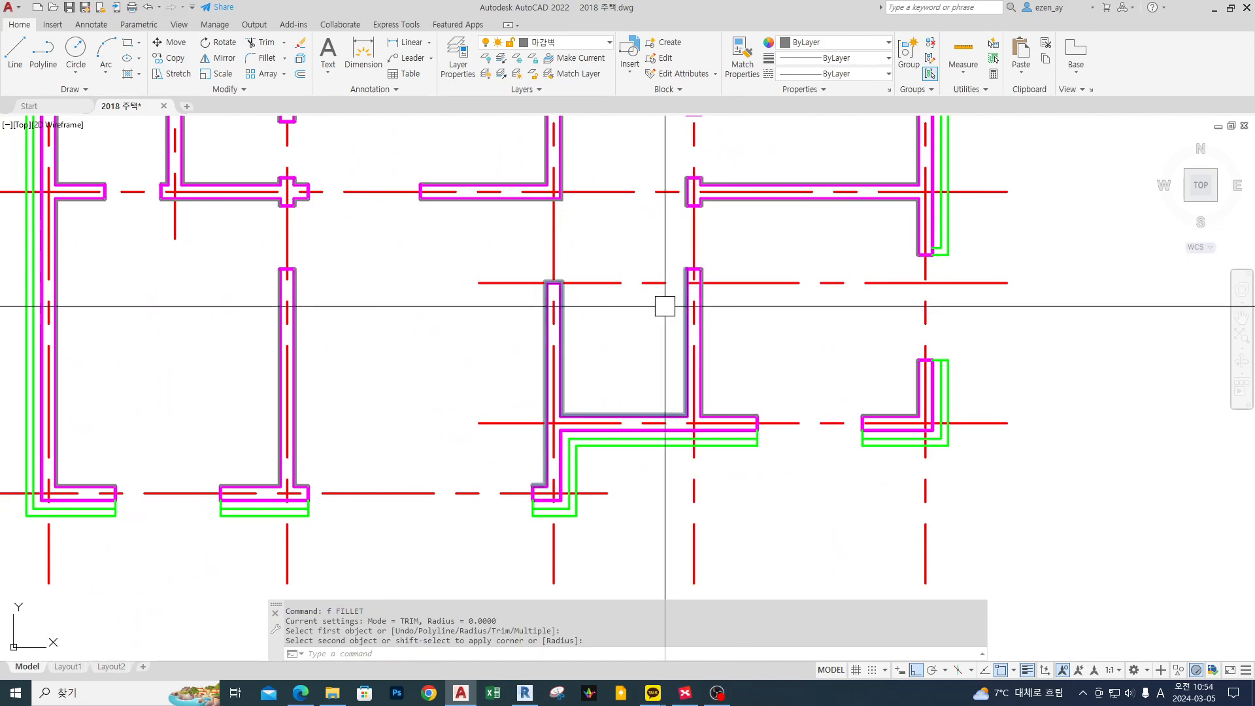
pyautogui.moveTo(539, 229); pyautogui.dragTo(694, 487, button='middle')
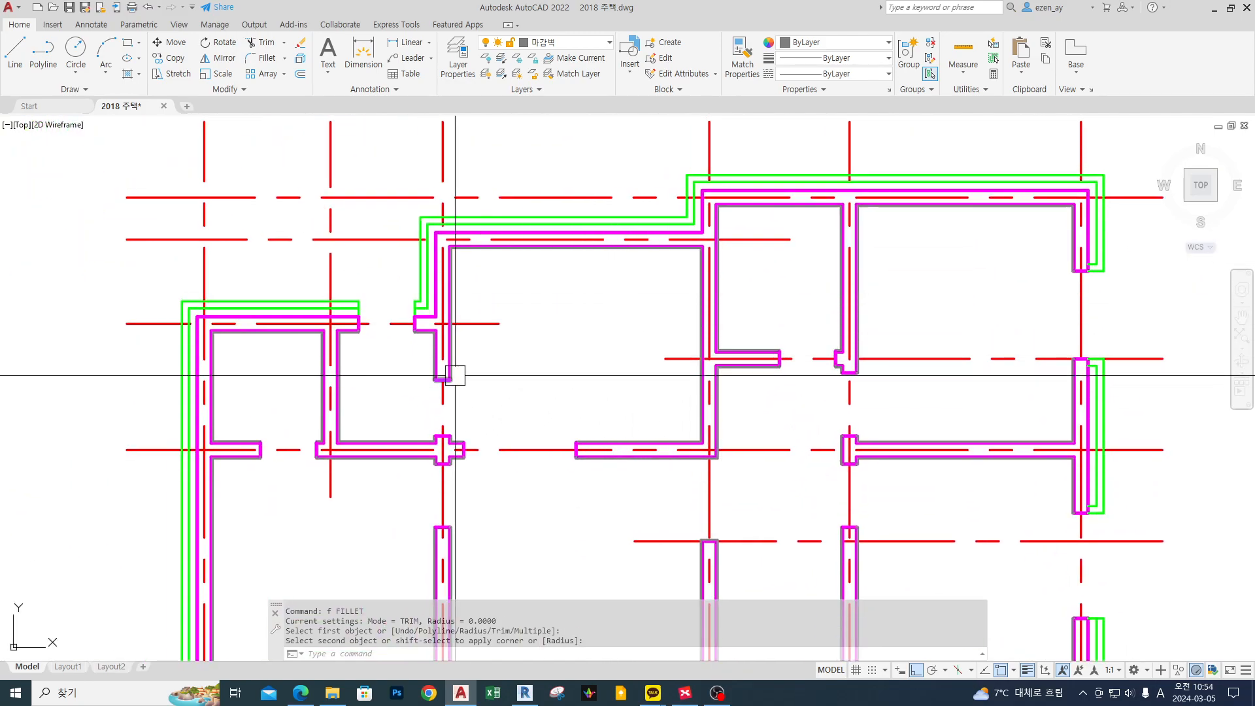
pyautogui.scroll(5, 617, 285)
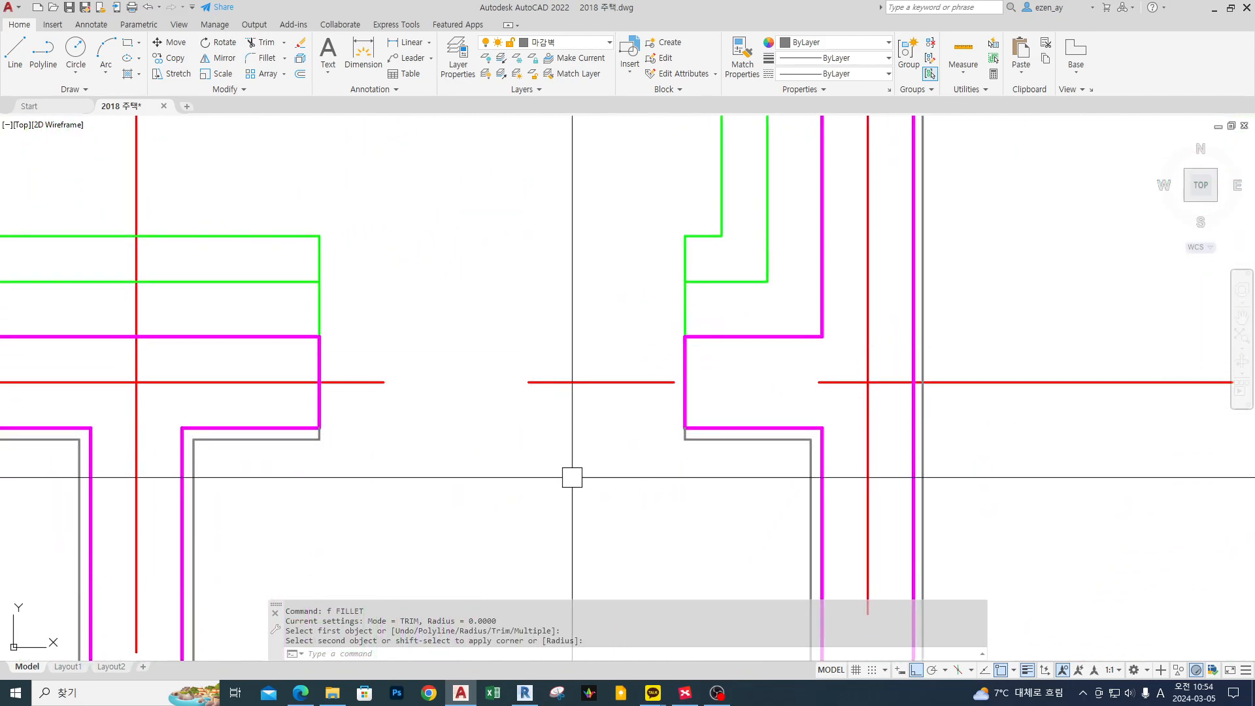
pyautogui.moveTo(778, 343); pyautogui.dragTo(821, 333)
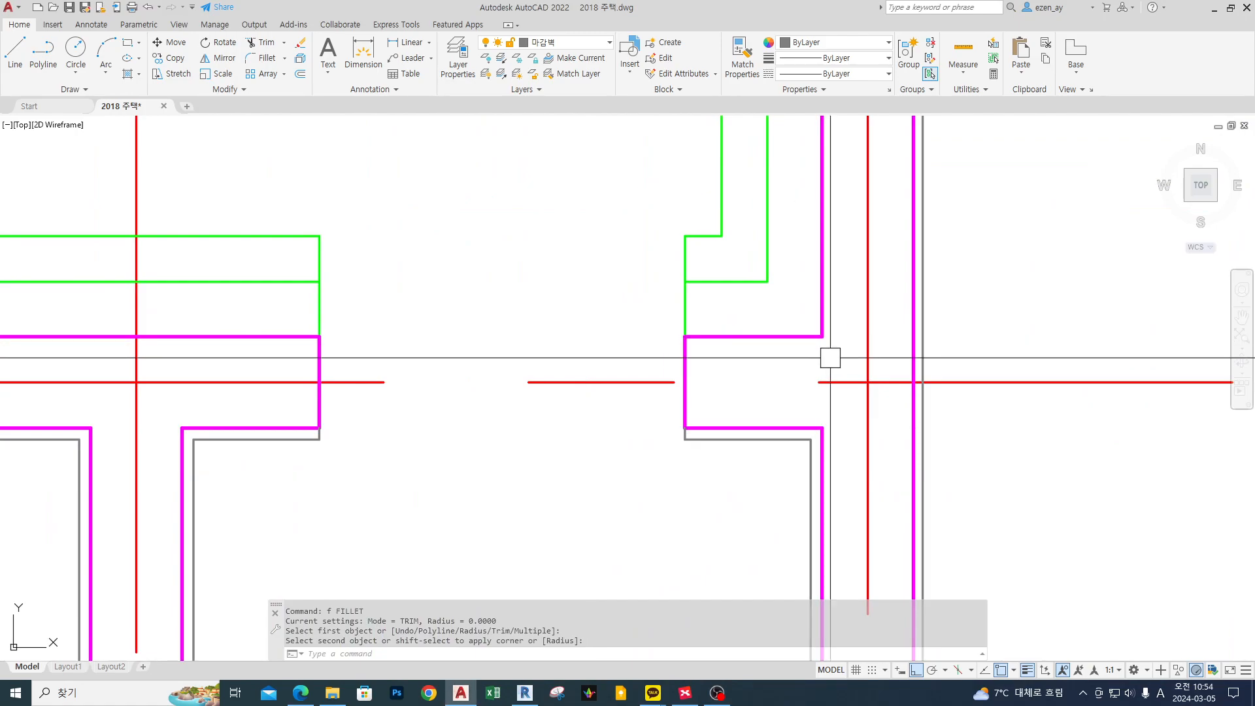
pyautogui.scroll(-4, 829, 356)
pyautogui.moveTo(745, 249); pyautogui.dragTo(762, 278)
pyautogui.moveTo(846, 271)
pyautogui.mouseDown()
pyautogui.moveTo(845, 369)
pyautogui.moveTo(802, 369)
pyautogui.mouseUp()
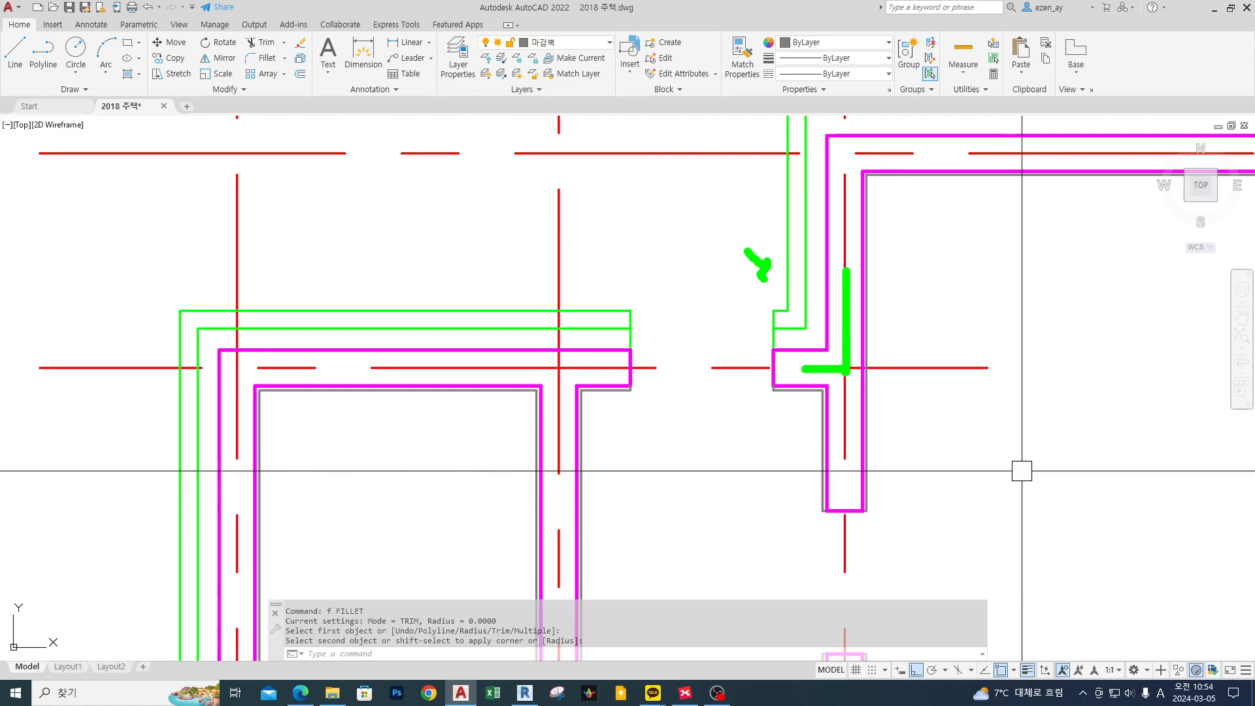
pyautogui.moveTo(788, 230); pyautogui.dragTo(789, 257)
pyautogui.moveTo(828, 226)
pyautogui.mouseDown()
pyautogui.moveTo(826, 263)
pyautogui.moveTo(826, 230)
pyautogui.moveTo(828, 249)
pyautogui.mouseUp()
pyautogui.press('Escape')
pyautogui.hotkey('ctrl', '2')
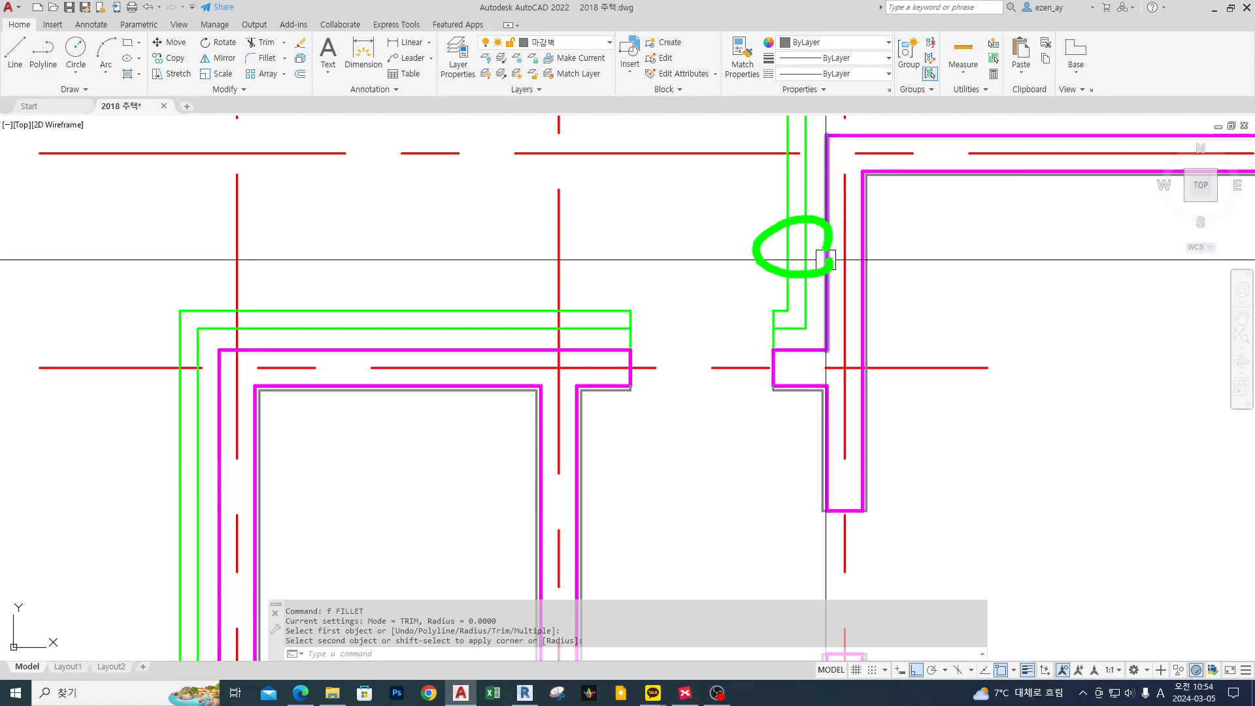
pyautogui.press('Escape')
pyautogui.press('Escape')
pyautogui.hotkey('ctrl', '2')
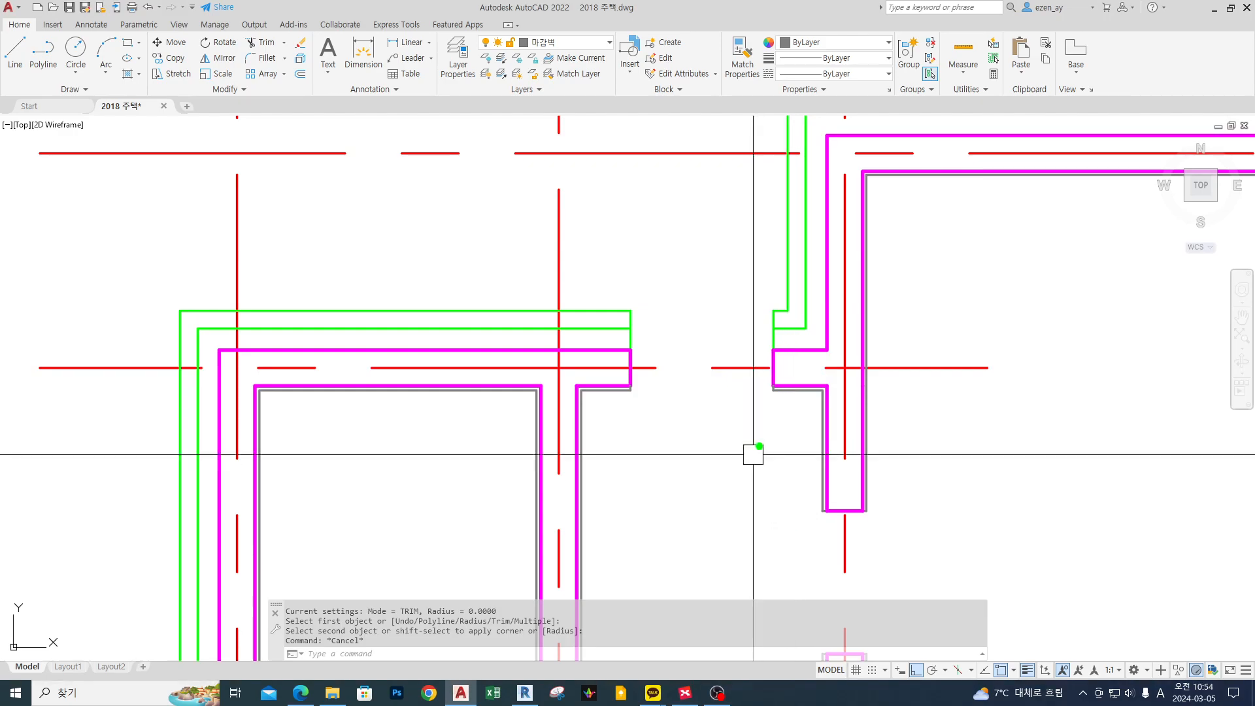
pyautogui.moveTo(779, 354)
pyautogui.mouseDown()
pyautogui.moveTo(780, 370)
pyautogui.moveTo(837, 368)
pyautogui.moveTo(836, 381)
pyautogui.mouseUp()
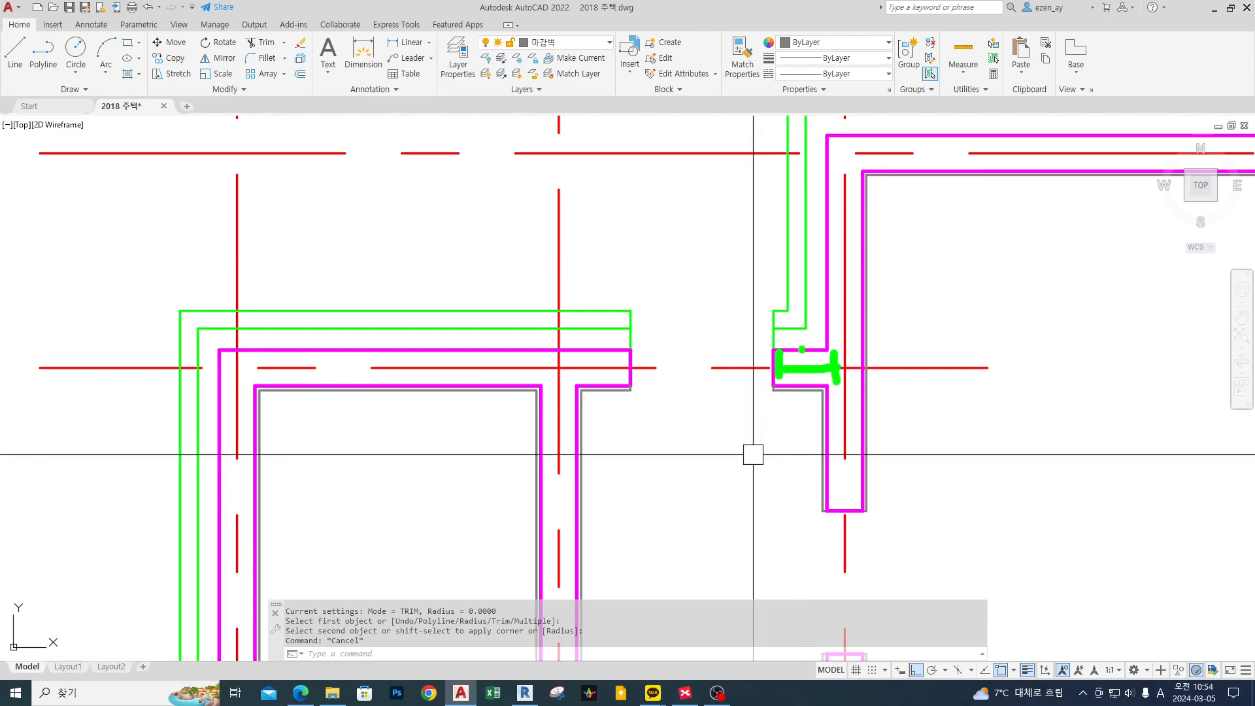
pyautogui.moveTo(788, 264); pyautogui.dragTo(791, 308)
pyautogui.moveTo(790, 330); pyautogui.dragTo(790, 344)
pyautogui.press('Escape')
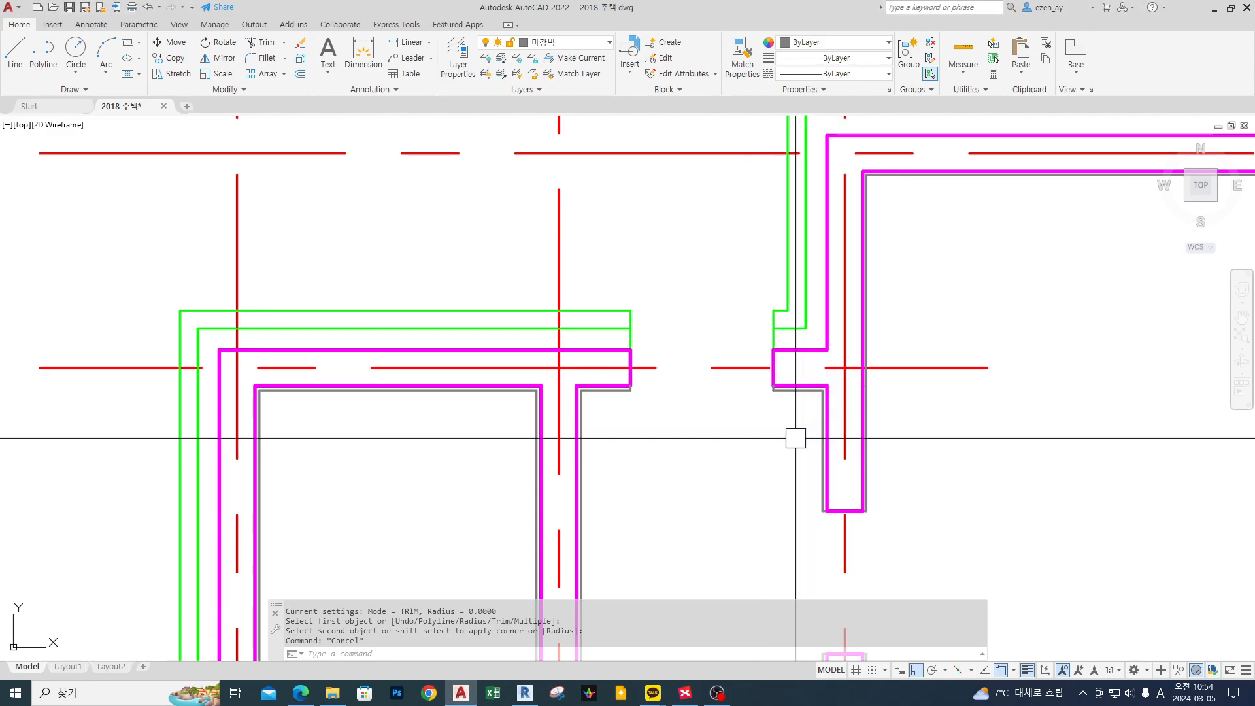
pyautogui.write('s')
pyautogui.press('Escape')
pyautogui.press('Escape')
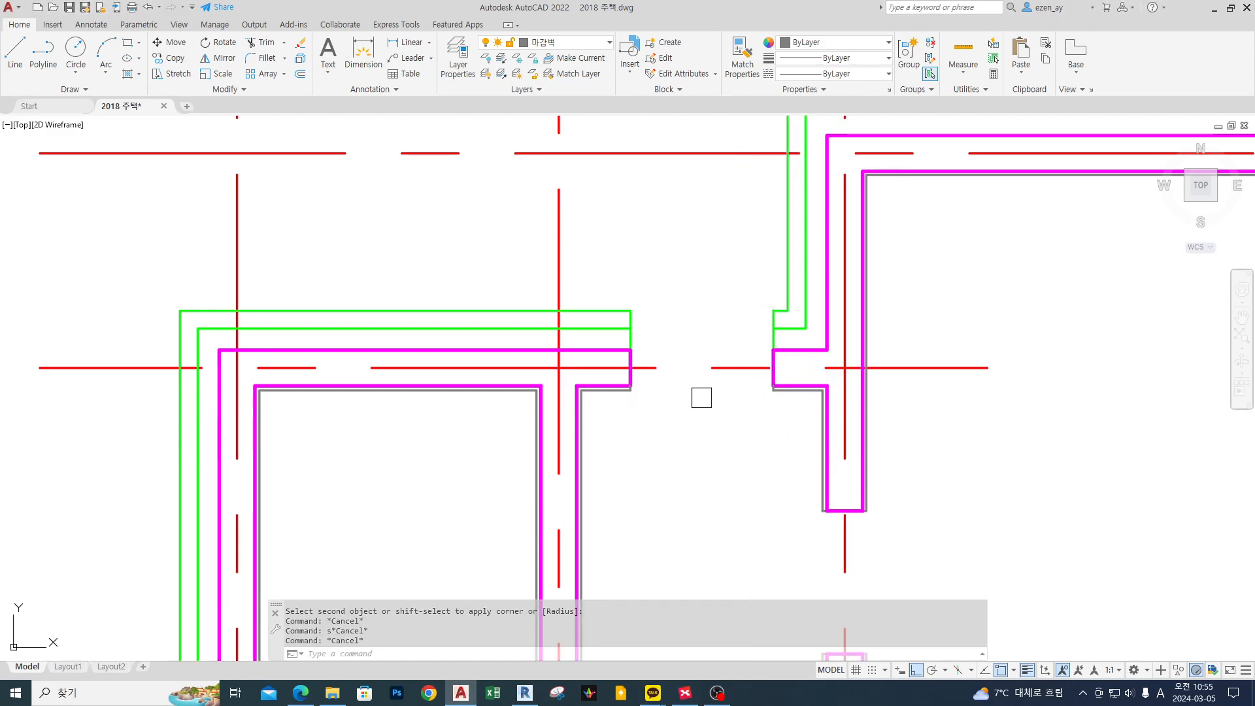
# Move the magenta and grey wall end lines on both sides of the entrance opening horizontally to the right.
pyautogui.write('m')
pyautogui.press('Return')
pyautogui.click(612, 429)
pyautogui.click(792, 337)
pyautogui.press('Return')
pyautogui.click(696, 428)
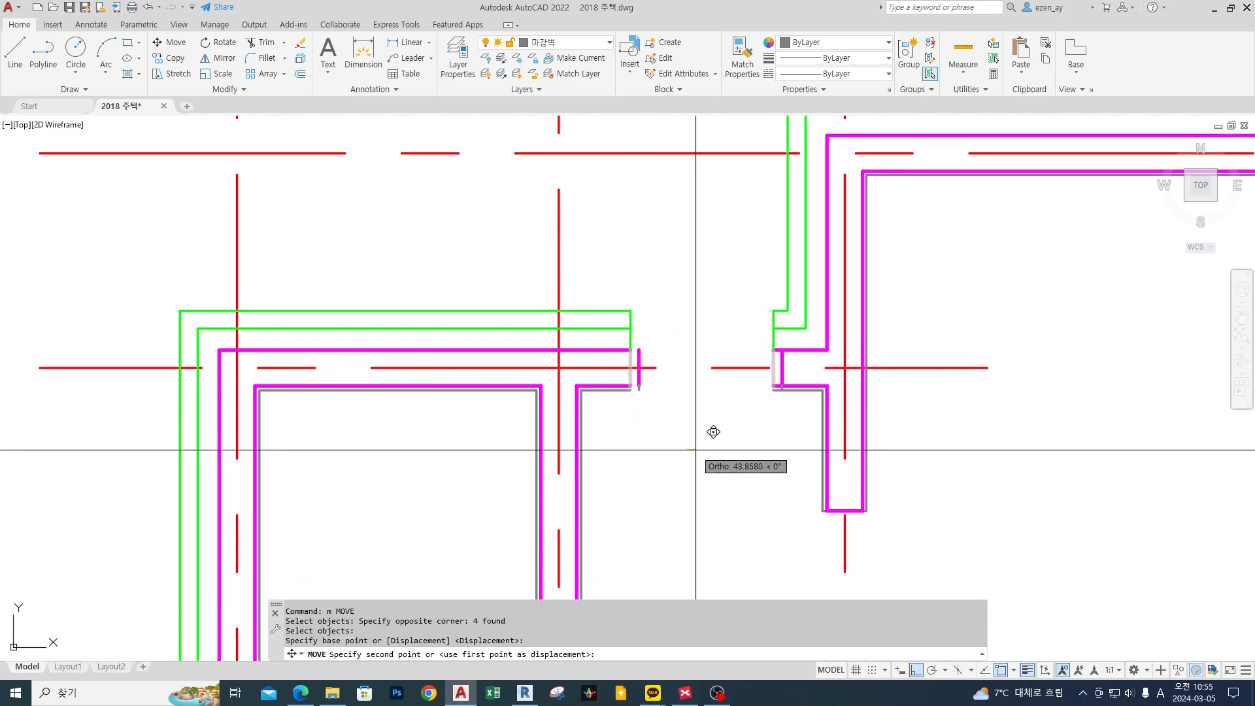
pyautogui.click(725, 453)
pyautogui.press('Escape')
pyautogui.press('Escape')
pyautogui.scroll(4, 829, 360)
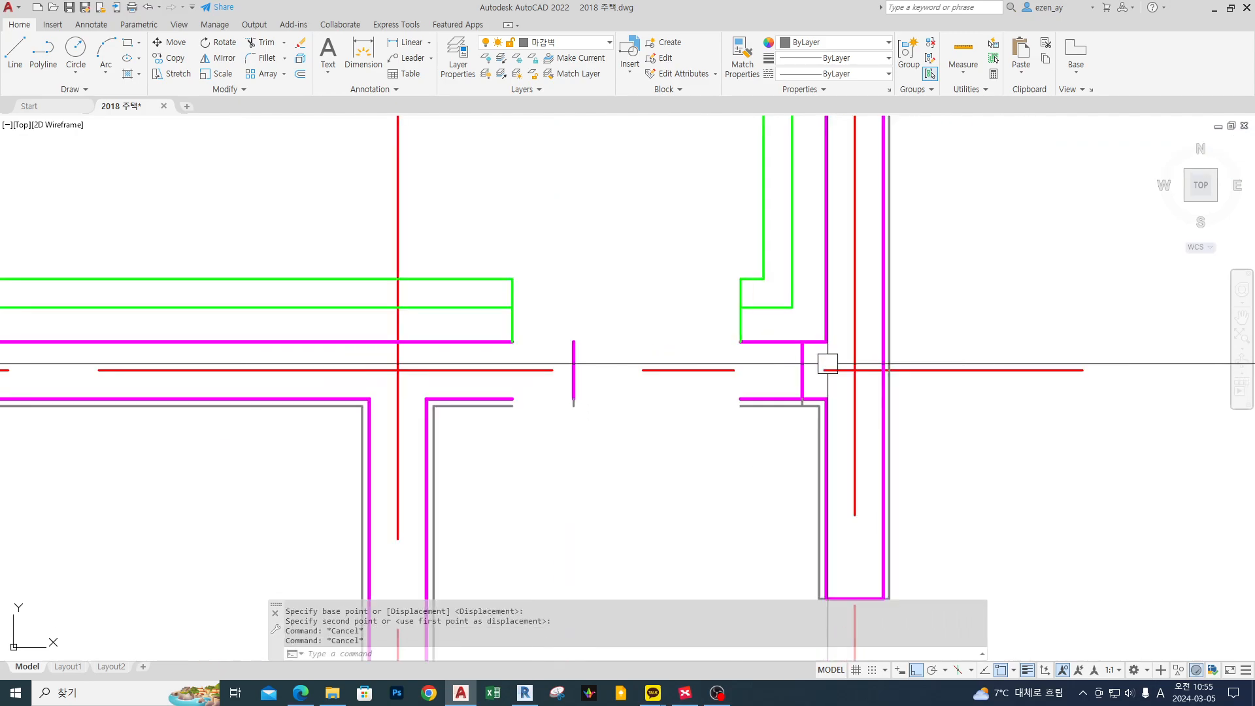
pyautogui.moveTo(813, 422)
pyautogui.mouseDown()
pyautogui.moveTo(793, 419)
pyautogui.moveTo(847, 330)
pyautogui.mouseUp()
pyautogui.moveTo(756, 358)
pyautogui.mouseDown()
pyautogui.moveTo(756, 411)
pyautogui.moveTo(597, 390)
pyautogui.mouseUp()
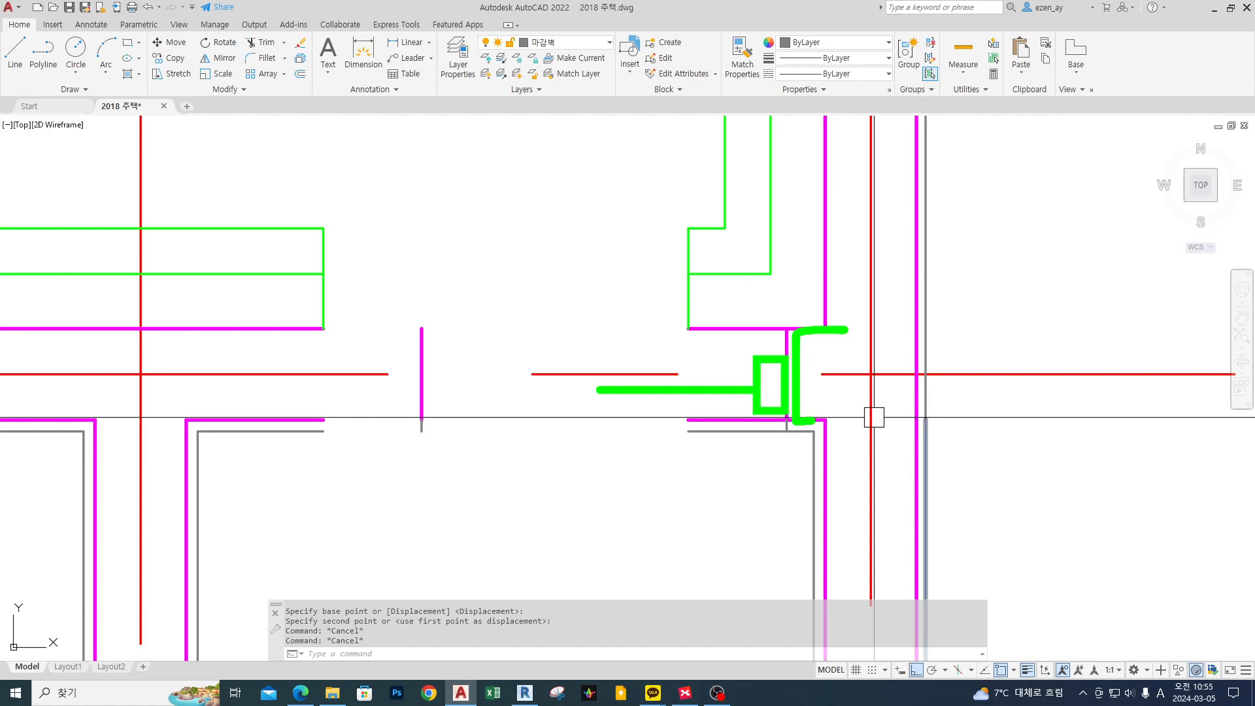
pyautogui.moveTo(724, 103)
pyautogui.mouseDown()
pyautogui.moveTo(722, 323)
pyautogui.moveTo(858, 329)
pyautogui.mouseUp()
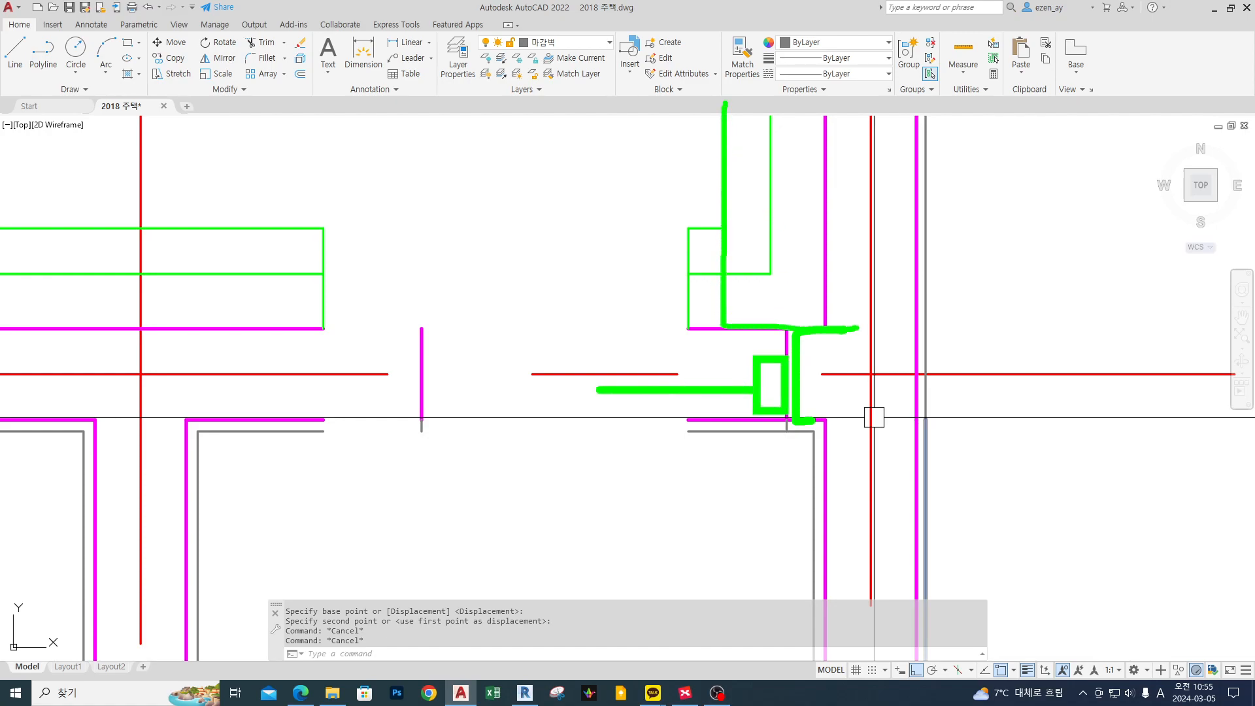
pyautogui.moveTo(658, 300)
pyautogui.mouseDown()
pyautogui.moveTo(673, 333)
pyautogui.moveTo(749, 336)
pyautogui.moveTo(738, 345)
pyautogui.mouseUp()
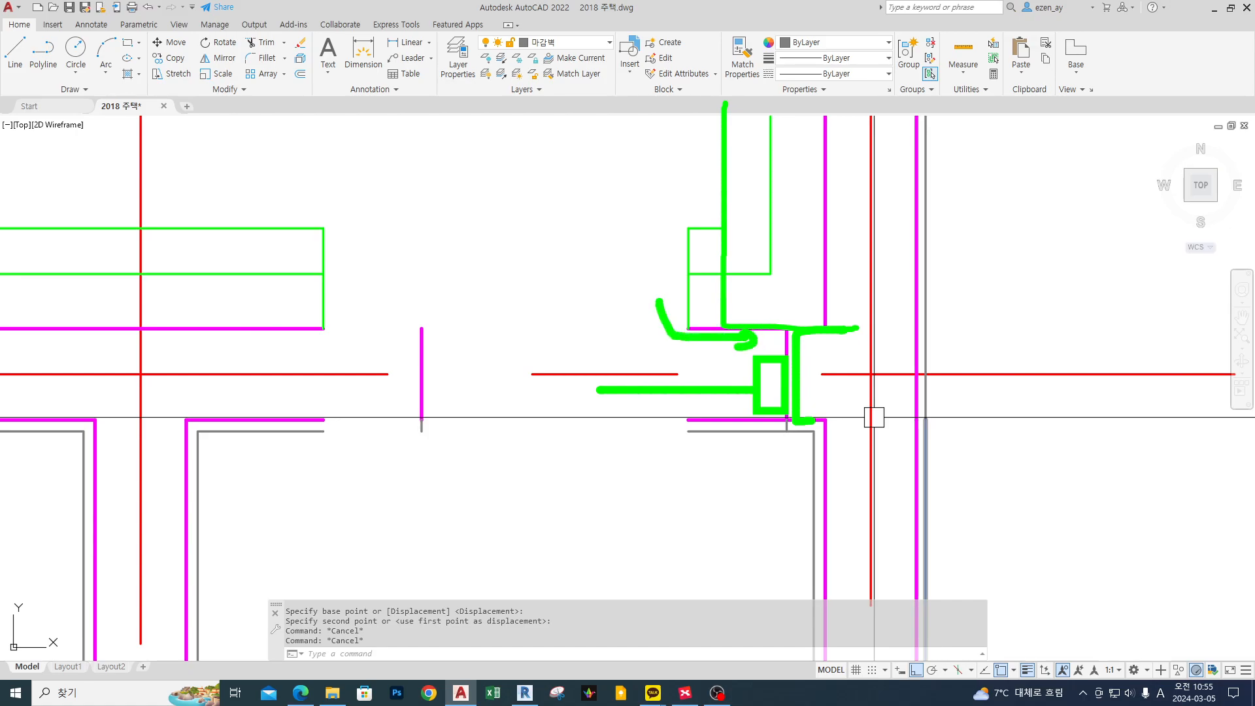
pyautogui.press('Escape')
# Undo the move of the entrance opening's wall end lines.
pyautogui.scroll(-3, 868, 345)
pyautogui.hotkey('ctrl', 'z')
pyautogui.hotkey('ctrl', 'z')
pyautogui.hotkey('ctrl', 'z')
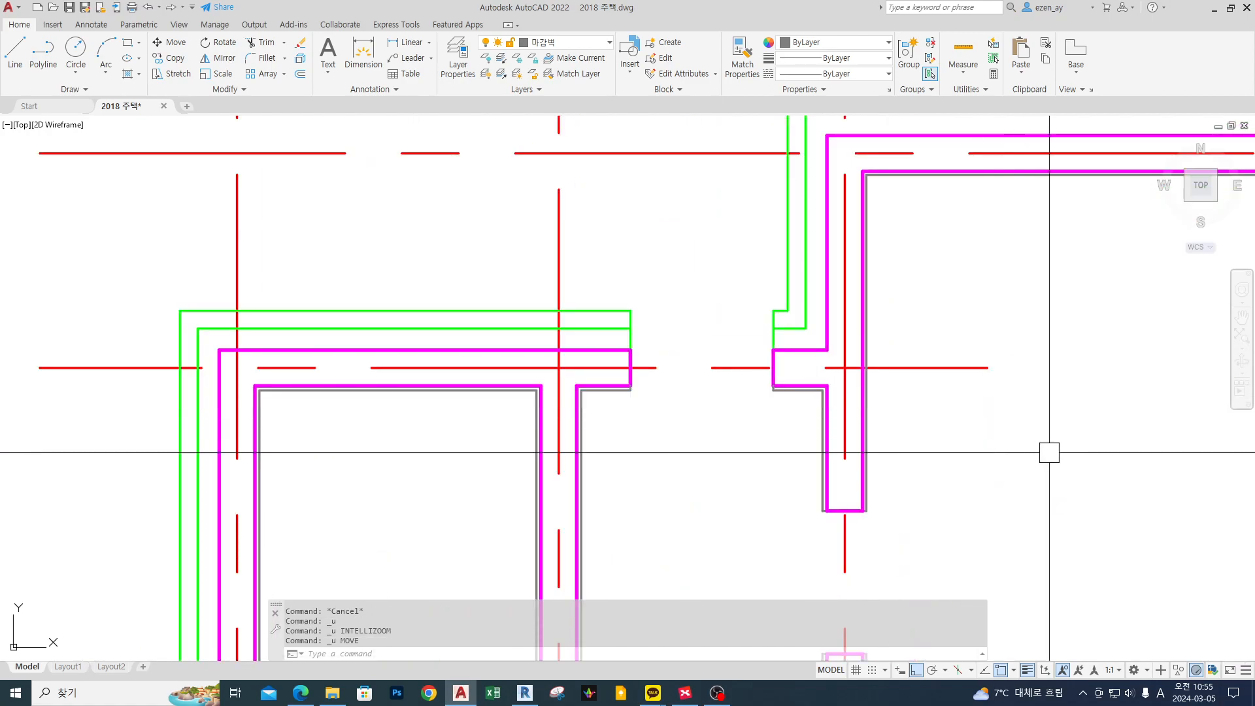
pyautogui.moveTo(751, 252)
pyautogui.mouseDown()
pyautogui.moveTo(797, 314)
pyautogui.moveTo(776, 322)
pyautogui.moveTo(788, 347)
pyautogui.moveTo(773, 386)
pyautogui.moveTo(782, 377)
pyautogui.mouseUp()
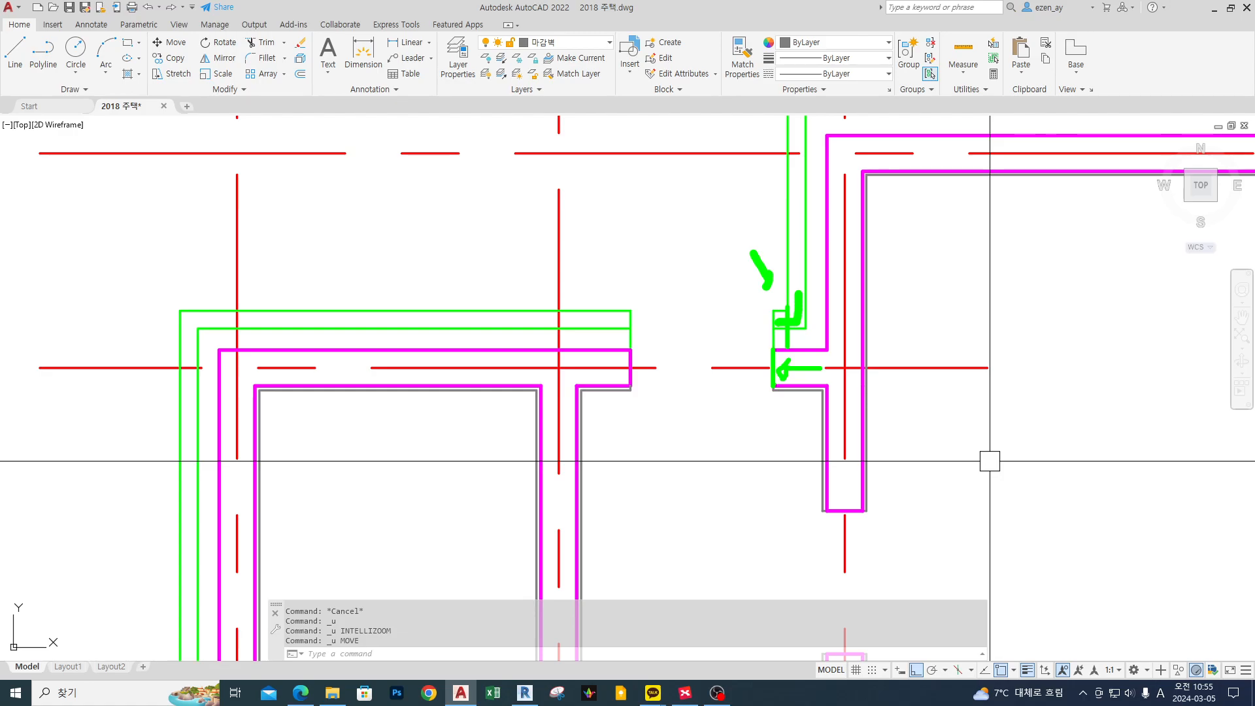
pyautogui.press('Escape')
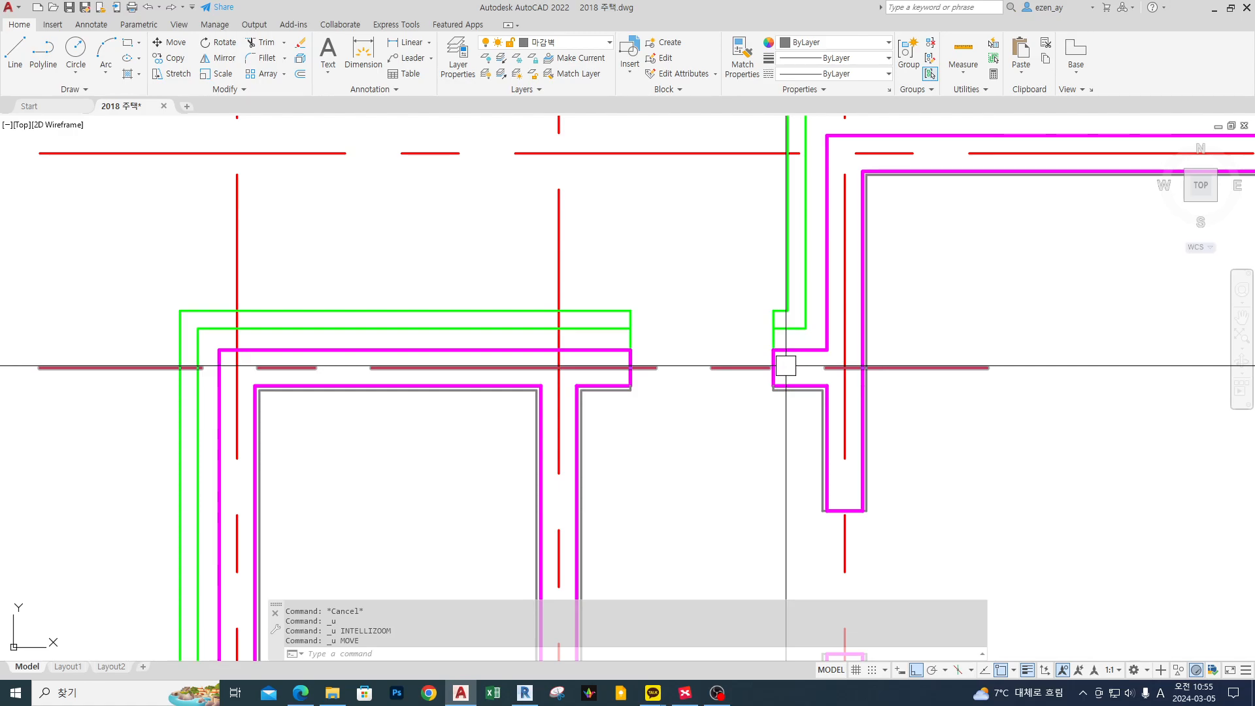
pyautogui.moveTo(840, 302)
pyautogui.mouseDown()
pyautogui.moveTo(818, 381)
pyautogui.moveTo(596, 343)
pyautogui.moveTo(608, 337)
pyautogui.mouseUp()
pyautogui.moveTo(823, 273)
pyautogui.mouseDown()
pyautogui.moveTo(807, 339)
pyautogui.moveTo(727, 376)
pyautogui.moveTo(738, 370)
pyautogui.mouseUp()
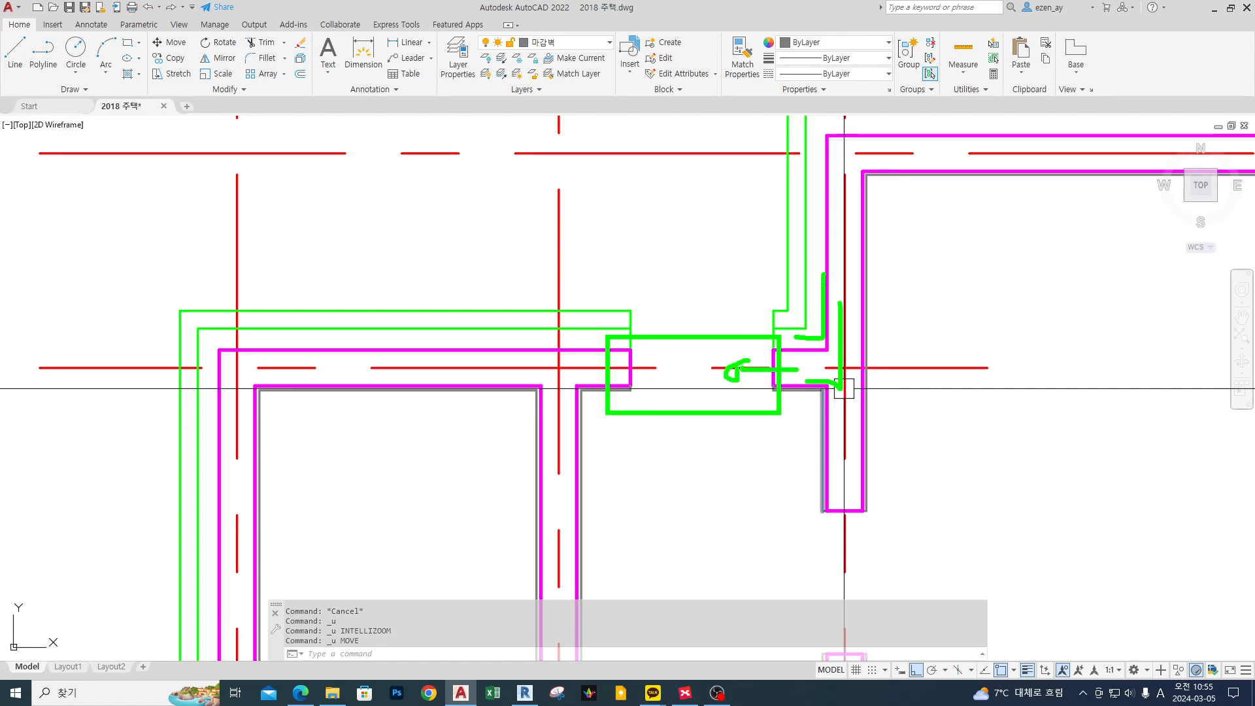
pyautogui.press('Escape')
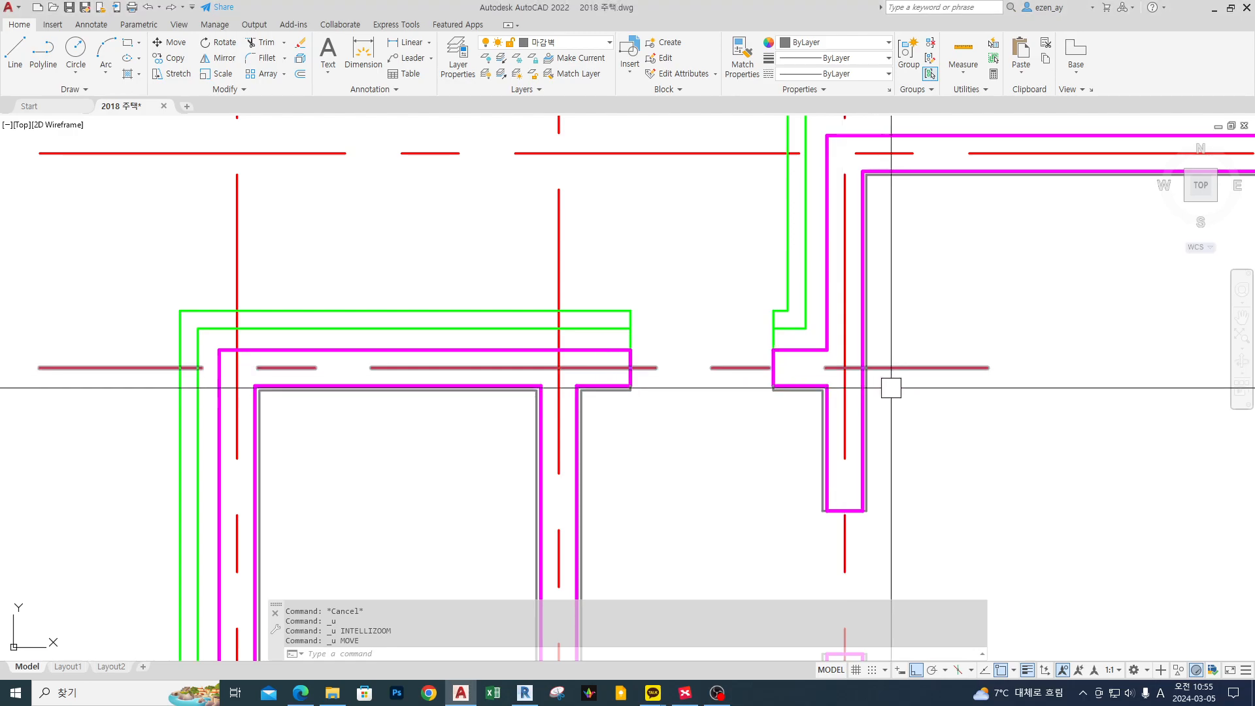
# Offset the green end lines on both sides of the entrance opening by 100 into the adjoining walls.
pyautogui.scroll(5, 759, 372)
pyautogui.write('o')
pyautogui.press('Return')
pyautogui.write('100')
pyautogui.press('Return')
pyautogui.click(807, 378)
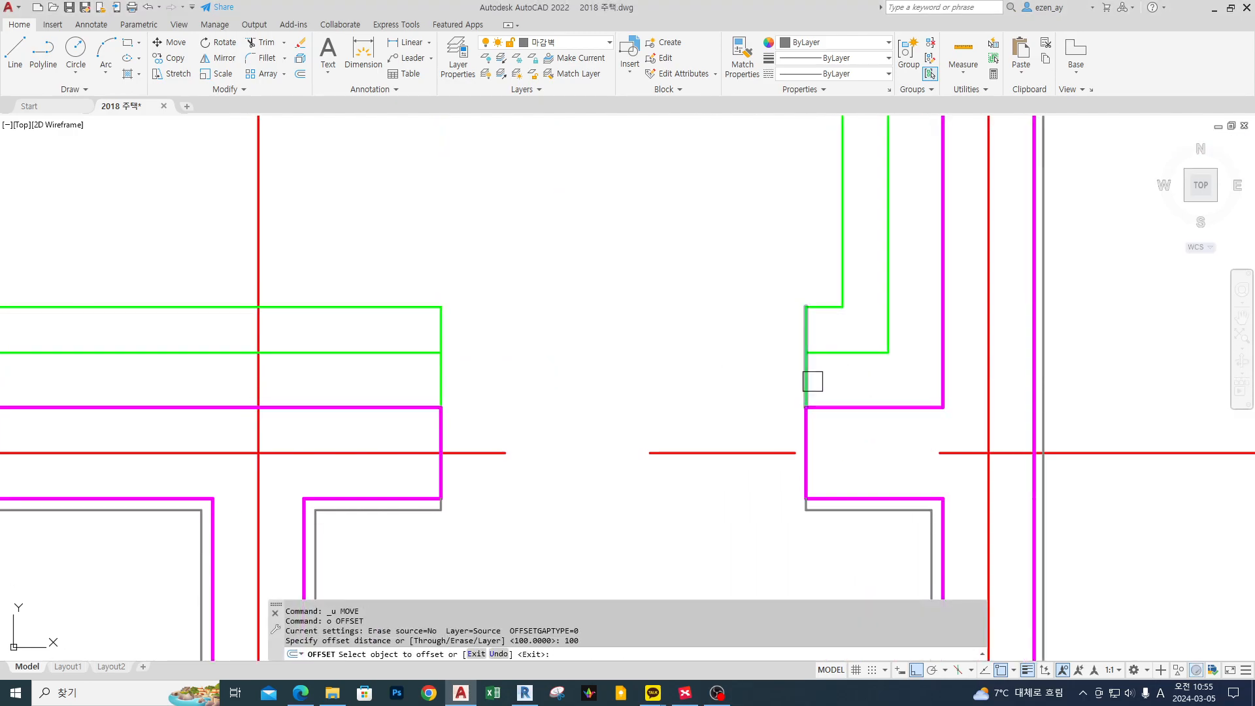
pyautogui.click(885, 376)
pyautogui.click(443, 379)
pyautogui.click(392, 382)
pyautogui.press('Escape')
# Fillet each offset line with its brick inner face line to form square brick returns on both sides of the entrance opening.
pyautogui.write('f')
pyautogui.press('Return')
pyautogui.press('Escape')
pyautogui.press('Escape')
pyautogui.write('f')
pyautogui.press('Return')
pyautogui.click(365, 353)
pyautogui.click(388, 384)
pyautogui.press('Return')
pyautogui.click(872, 353)
pyautogui.click(852, 379)
pyautogui.press('Escape')
pyautogui.press('Escape')
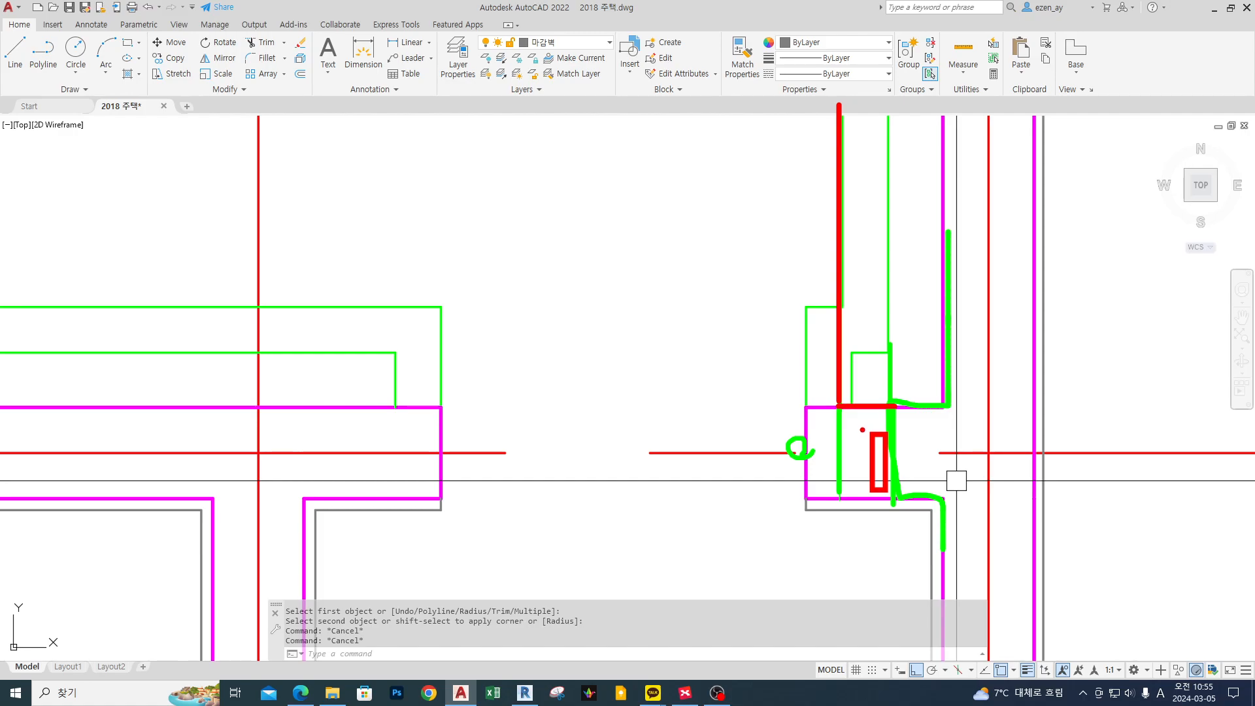
# Examine how the door swing and the brick returns meet at the entrance opening.
pyautogui.moveTo(861, 425); pyautogui.dragTo(810, 393)
pyautogui.moveTo(444, 404)
pyautogui.mouseDown()
pyautogui.moveTo(471, 85)
pyautogui.moveTo(670, 147)
pyautogui.moveTo(829, 291)
pyautogui.mouseUp()
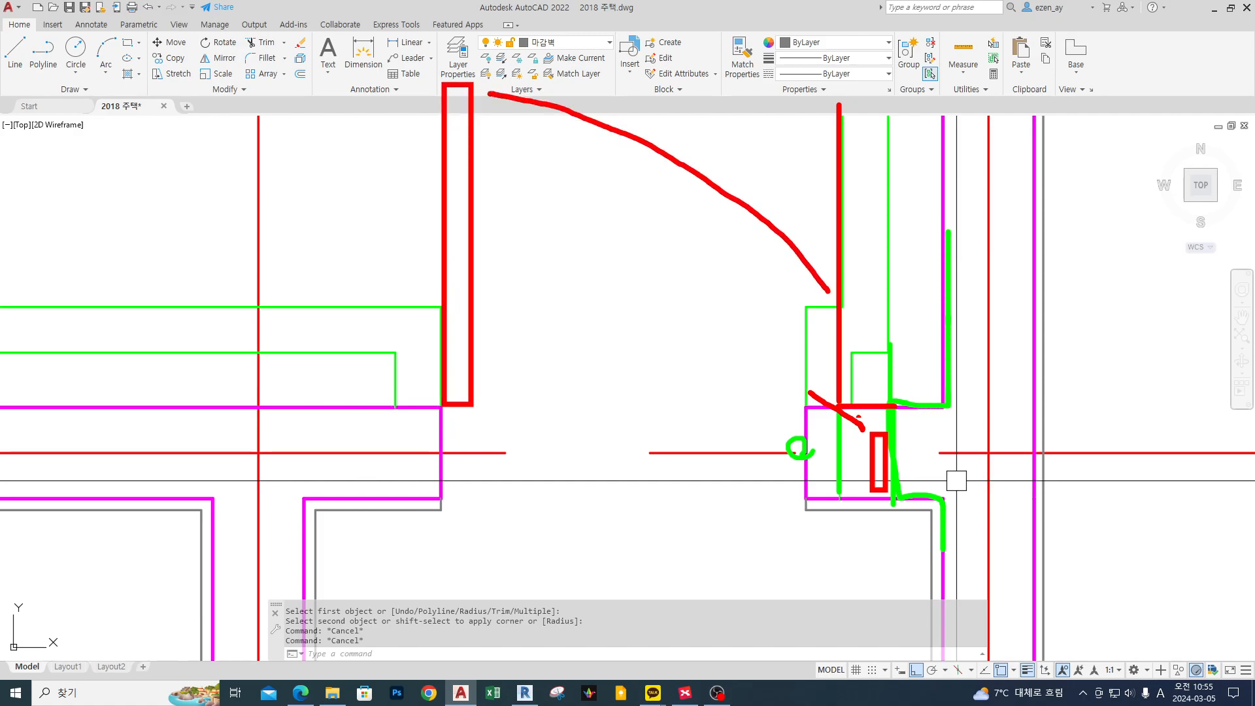
pyautogui.moveTo(860, 430); pyautogui.dragTo(870, 439)
pyautogui.moveTo(819, 277); pyautogui.dragTo(832, 290)
pyautogui.moveTo(847, 316); pyautogui.dragTo(859, 366)
pyautogui.moveTo(859, 372); pyautogui.dragTo(859, 393)
pyautogui.moveTo(859, 411); pyautogui.dragTo(861, 423)
pyautogui.moveTo(806, 196); pyautogui.dragTo(858, 218)
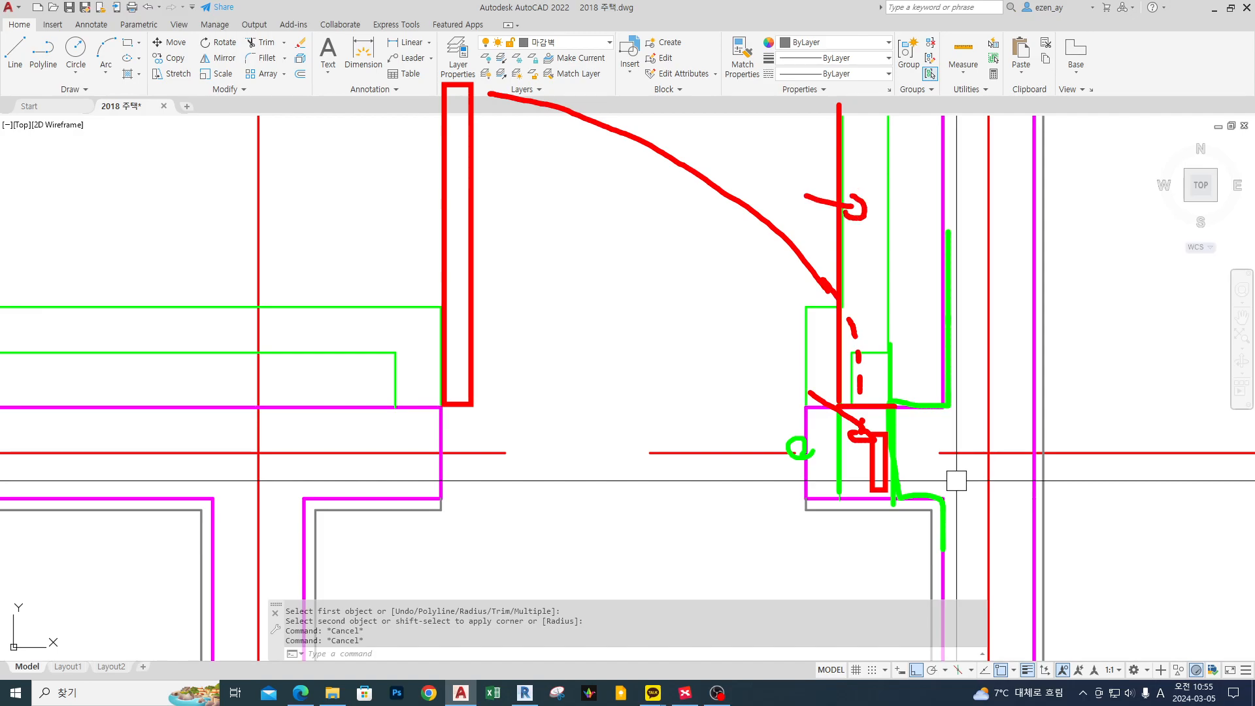
pyautogui.press('Escape')
pyautogui.scroll(-1, 905, 396)
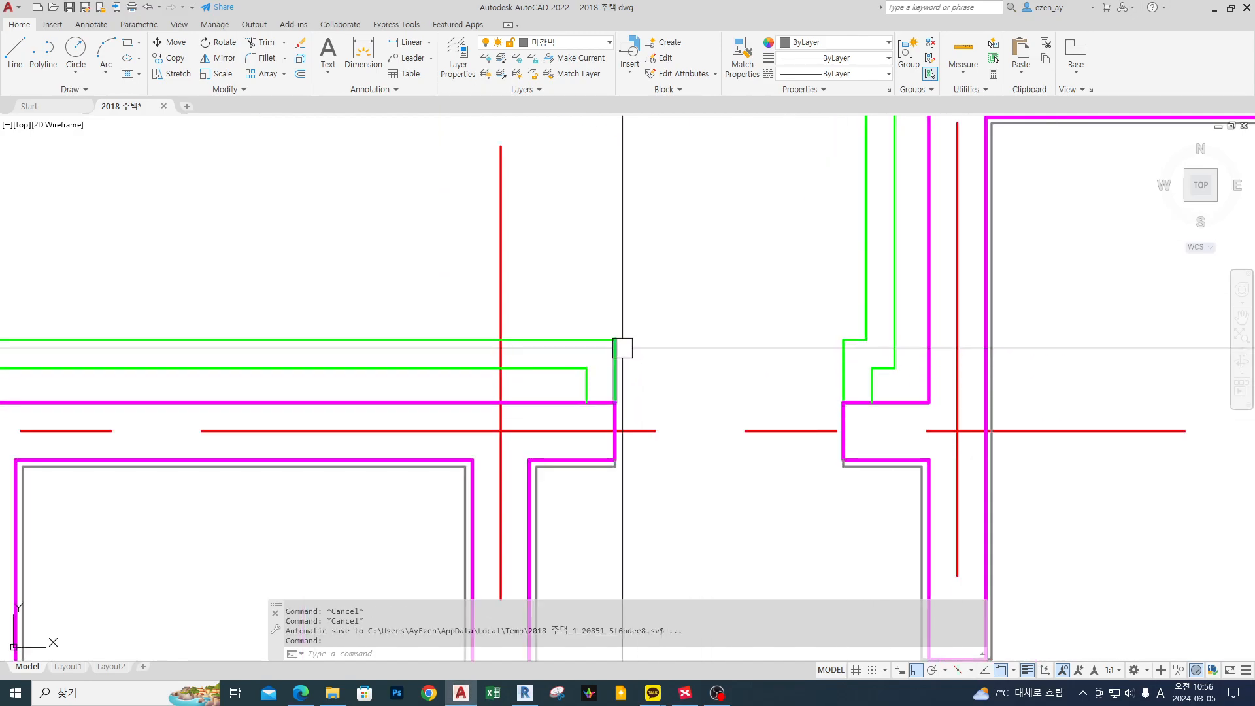
pyautogui.scroll(-3, 622, 348)
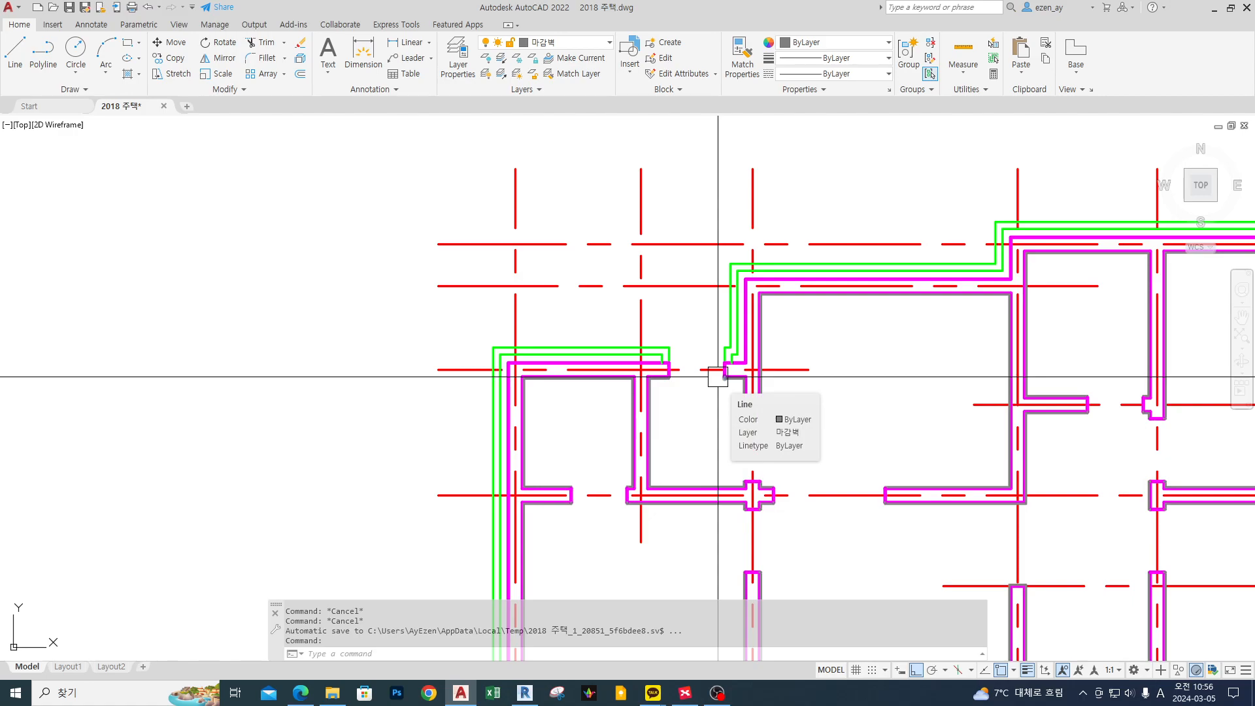
pyautogui.scroll(4, 726, 372)
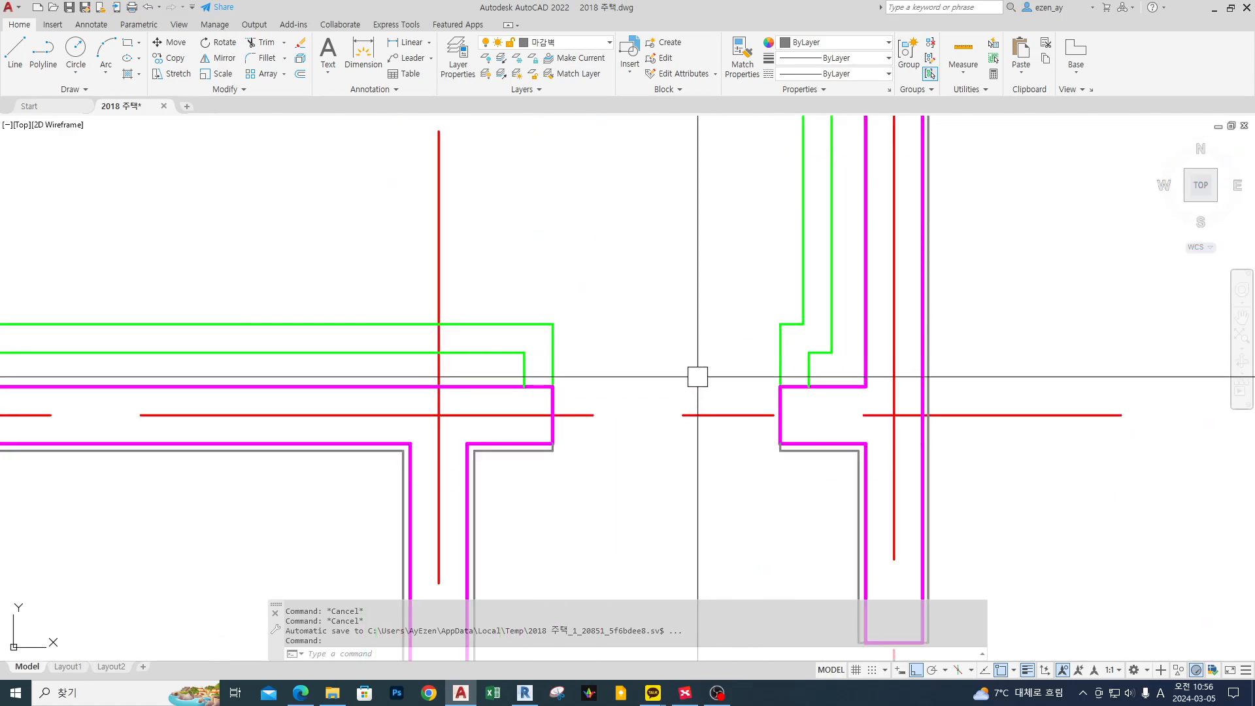
pyautogui.hotkey('ctrl', '2')
pyautogui.moveTo(571, 429)
pyautogui.mouseDown()
pyautogui.moveTo(602, 341)
pyautogui.moveTo(586, 377)
pyautogui.mouseUp()
pyautogui.moveTo(820, 410)
pyautogui.mouseDown()
pyautogui.moveTo(874, 398)
pyautogui.moveTo(834, 411)
pyautogui.mouseUp()
pyautogui.press('Escape')
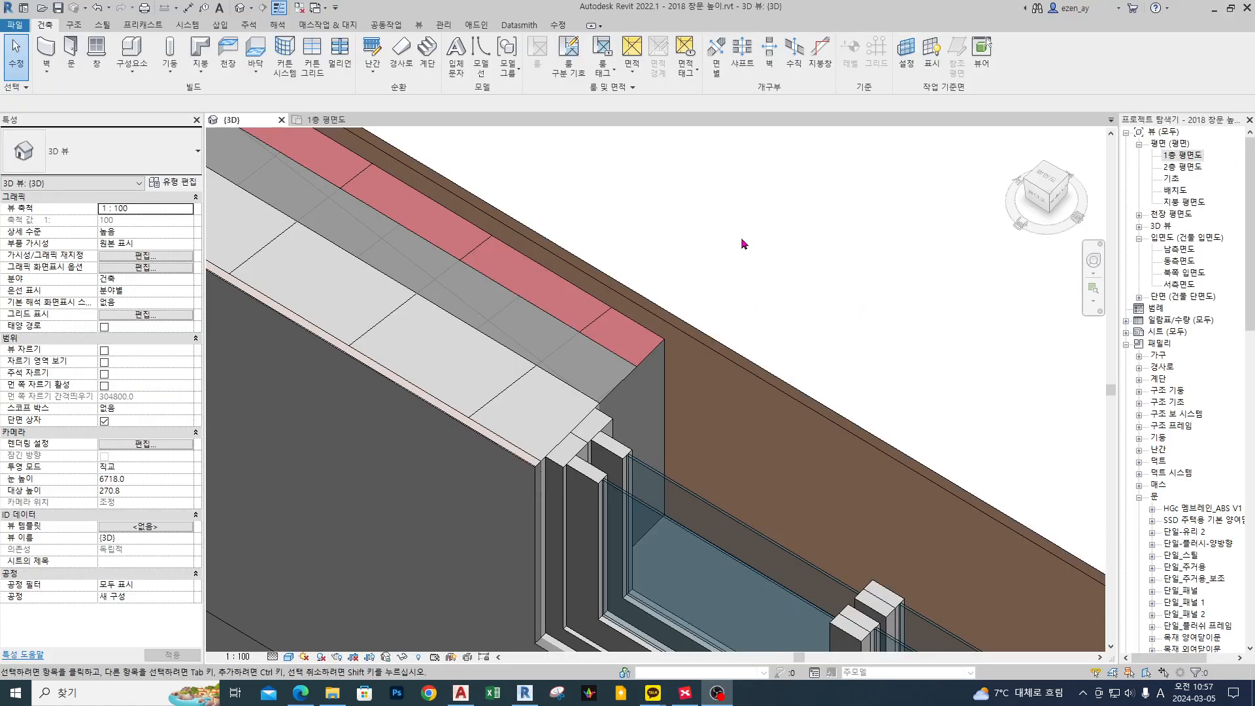
# Examine how the brick and insulation layers end beside the window frame at the cut wall in the 3D model.
pyautogui.click(742, 240)
pyautogui.hotkey('ctrl', '2')
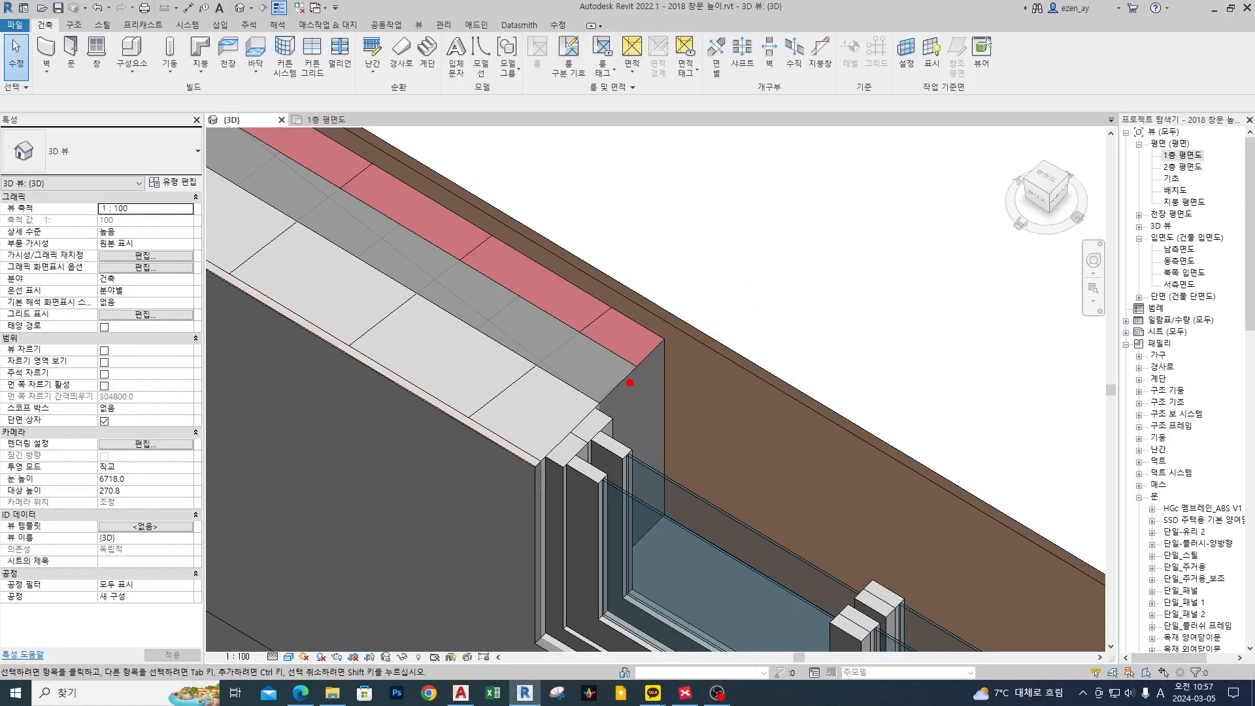
pyautogui.moveTo(635, 364); pyautogui.dragTo(634, 509)
pyautogui.moveTo(627, 382)
pyautogui.mouseDown()
pyautogui.moveTo(613, 396)
pyautogui.moveTo(618, 439)
pyautogui.mouseUp()
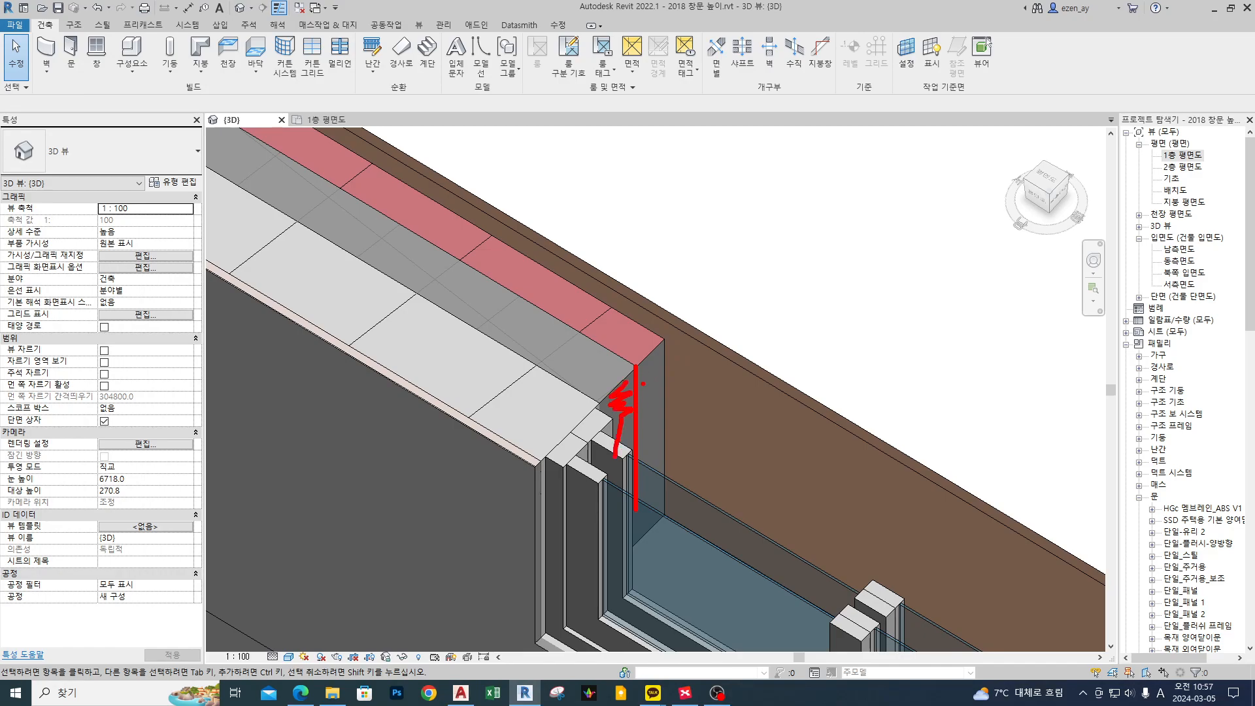
pyautogui.moveTo(644, 482); pyautogui.dragTo(673, 476)
pyautogui.moveTo(682, 235)
pyautogui.mouseDown()
pyautogui.moveTo(618, 346)
pyautogui.moveTo(637, 361)
pyautogui.moveTo(573, 379)
pyautogui.moveTo(592, 401)
pyautogui.moveTo(665, 343)
pyautogui.moveTo(614, 348)
pyautogui.mouseUp()
pyautogui.press('Escape')
pyautogui.hotkey('ctrl', '2')
pyautogui.press('Escape')
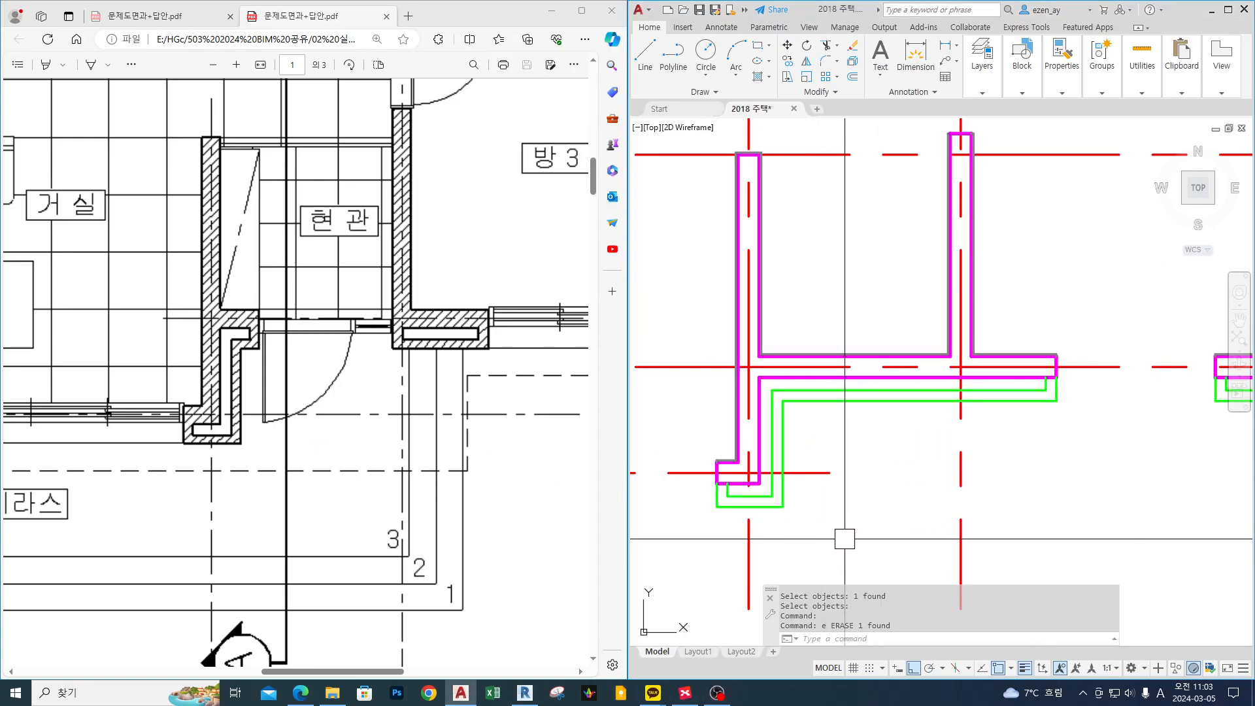
# Try offsetting the centreline of the wall between the living room and entrance by 300 toward the entrance.
pyautogui.write('o')
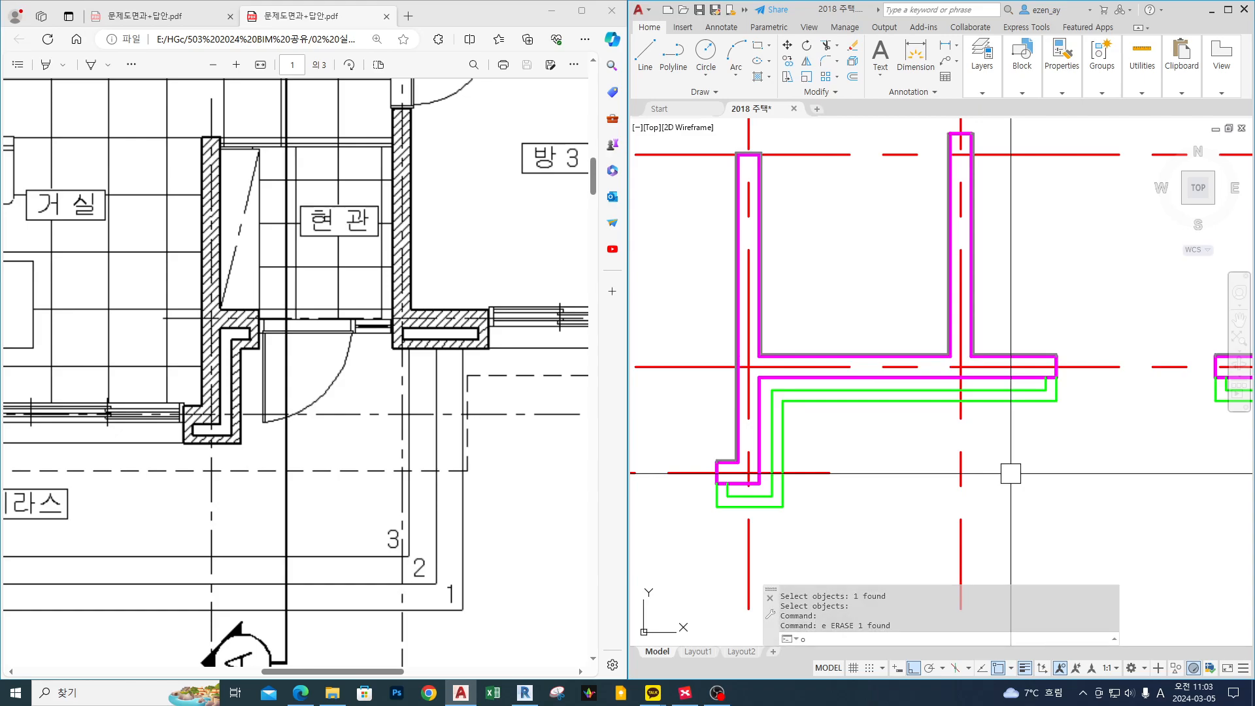
pyautogui.press('Return')
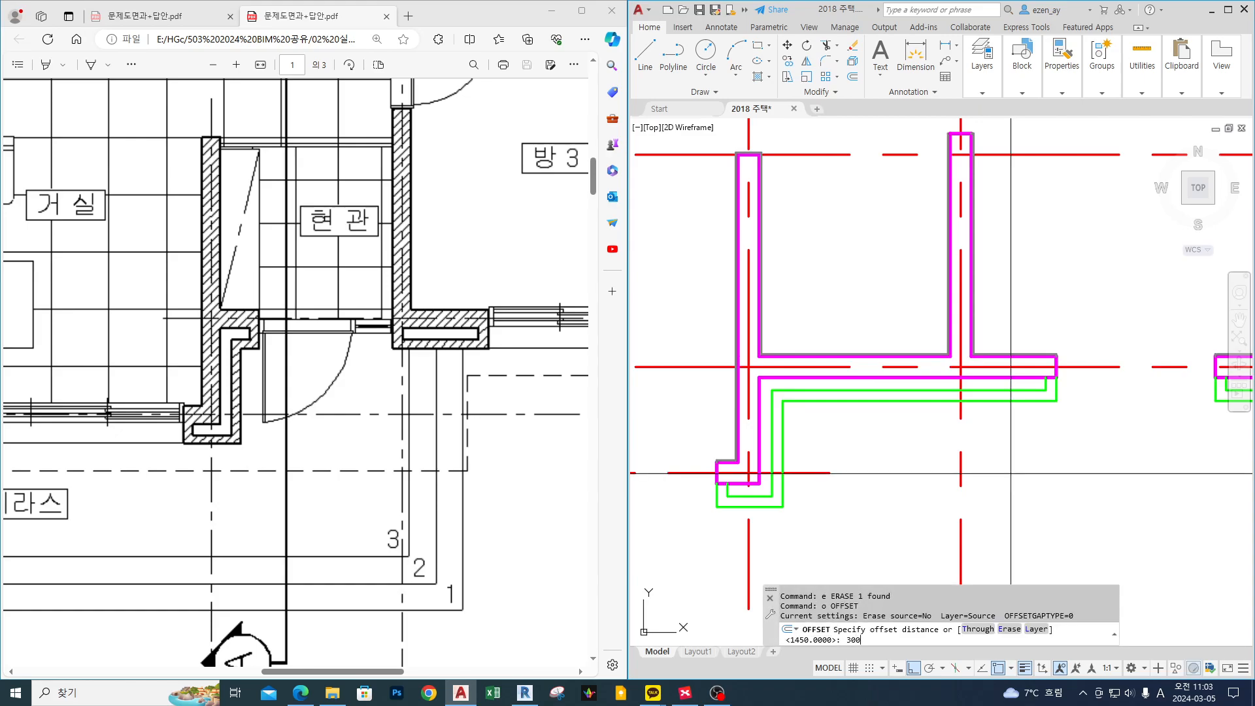
pyautogui.write('300')
pyautogui.press('Return')
pyautogui.click(748, 552)
pyautogui.click(848, 540)
# Compare the 300 offset line with the outer brick face beside the entrance and erase the line.
pyautogui.scroll(6, 756, 386)
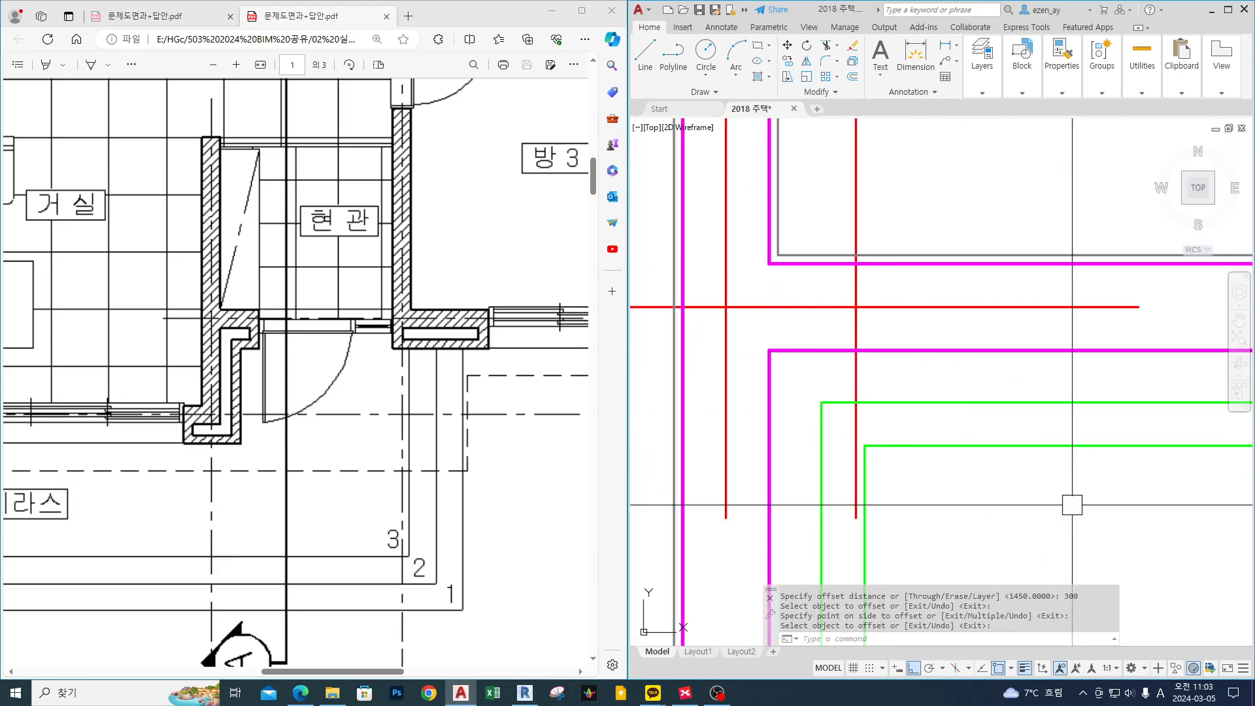
pyautogui.scroll(-4, 1071, 504)
pyautogui.moveTo(989, 412); pyautogui.dragTo(990, 455)
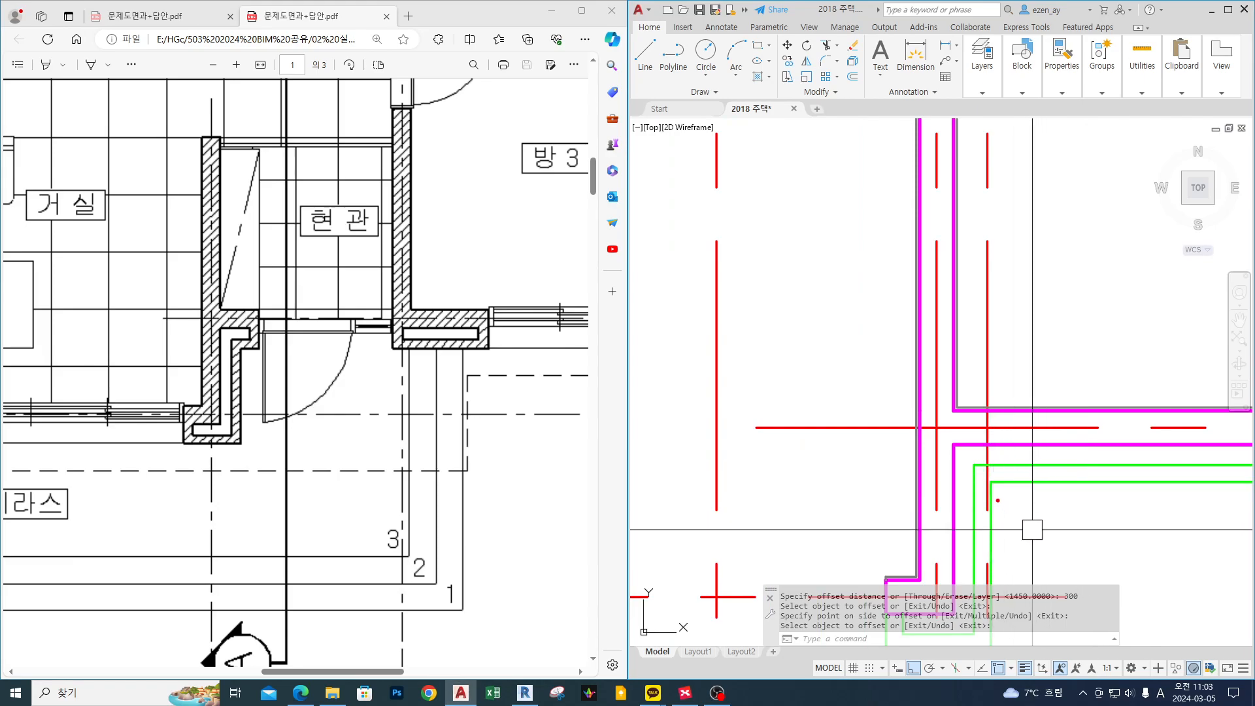
pyautogui.moveTo(990, 499); pyautogui.dragTo(986, 410)
pyautogui.press('Escape')
pyautogui.press('Delete')
# Try offsetting the living room–entrance wall centreline by 350 toward the entrance.
pyautogui.moveTo(983, 387); pyautogui.dragTo(884, 349, button='middle')
pyautogui.write('o')
pyautogui.press('Return')
pyautogui.write('350')
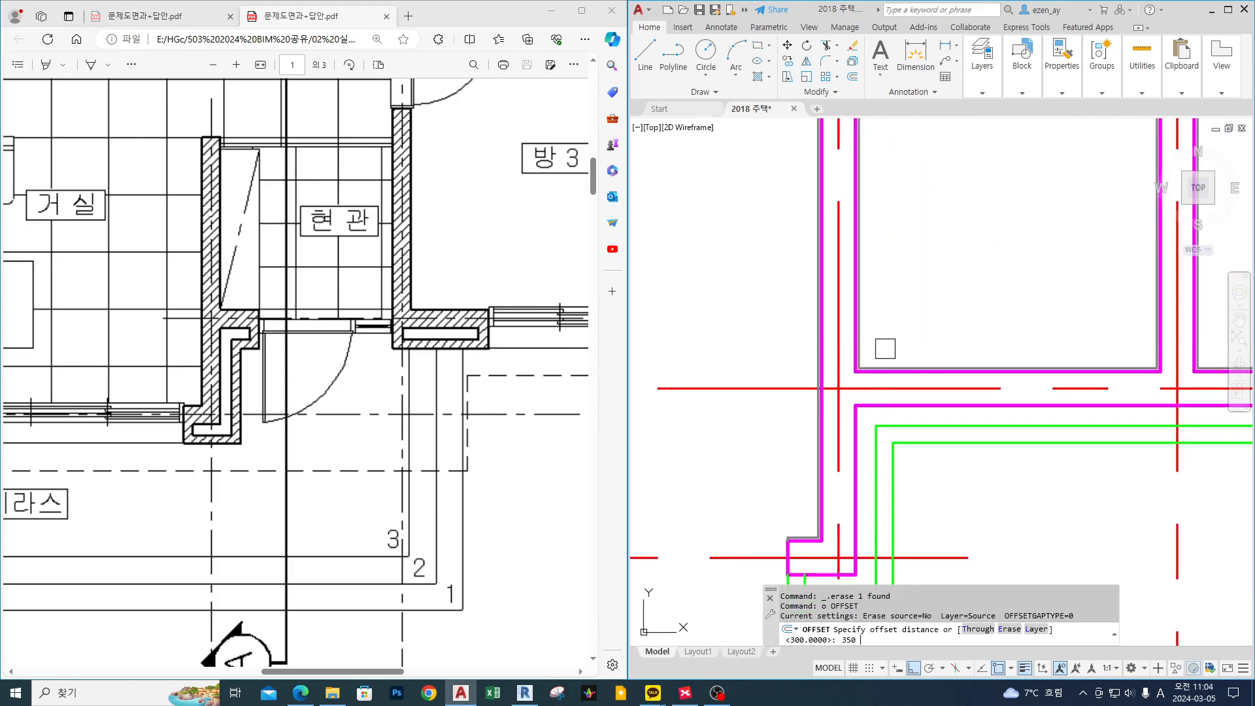
pyautogui.press('Return')
pyautogui.moveTo(862, 426); pyautogui.dragTo(827, 265, button='middle')
pyautogui.click(802, 489)
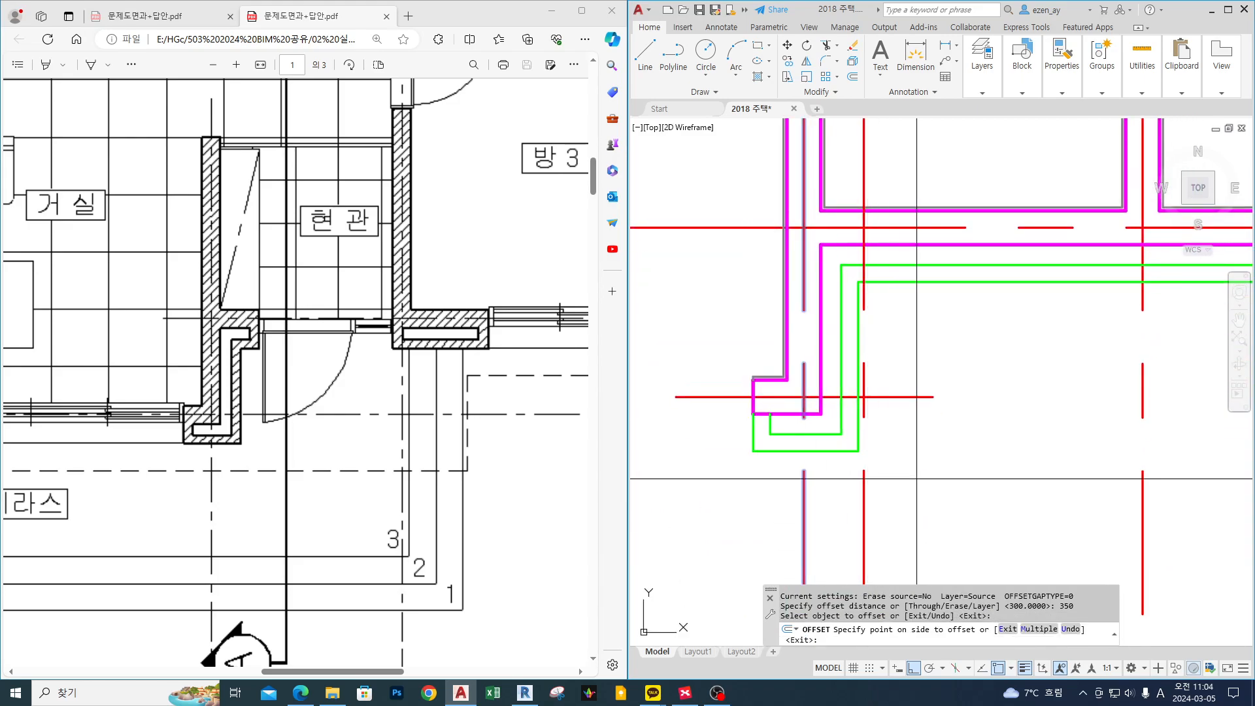
pyautogui.click(949, 465)
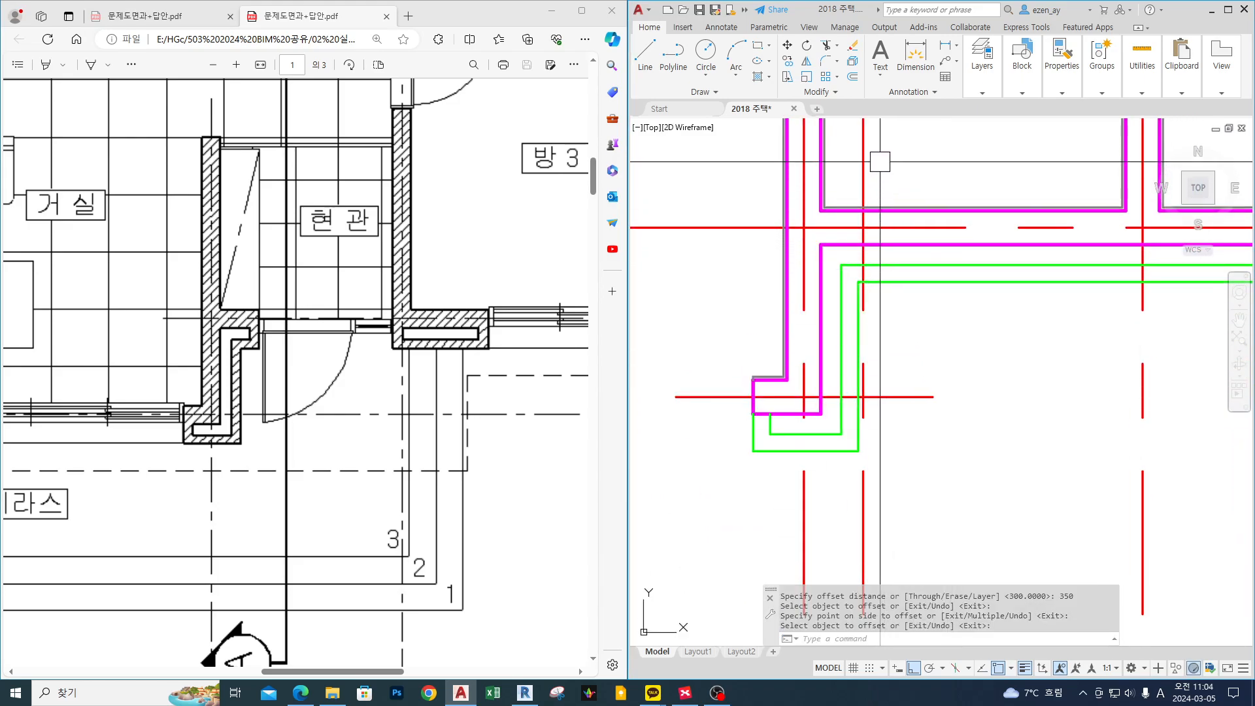
# Check the gap between the 350 offset line and the outer brick face, and erase the offset line.
pyautogui.scroll(2, 862, 216)
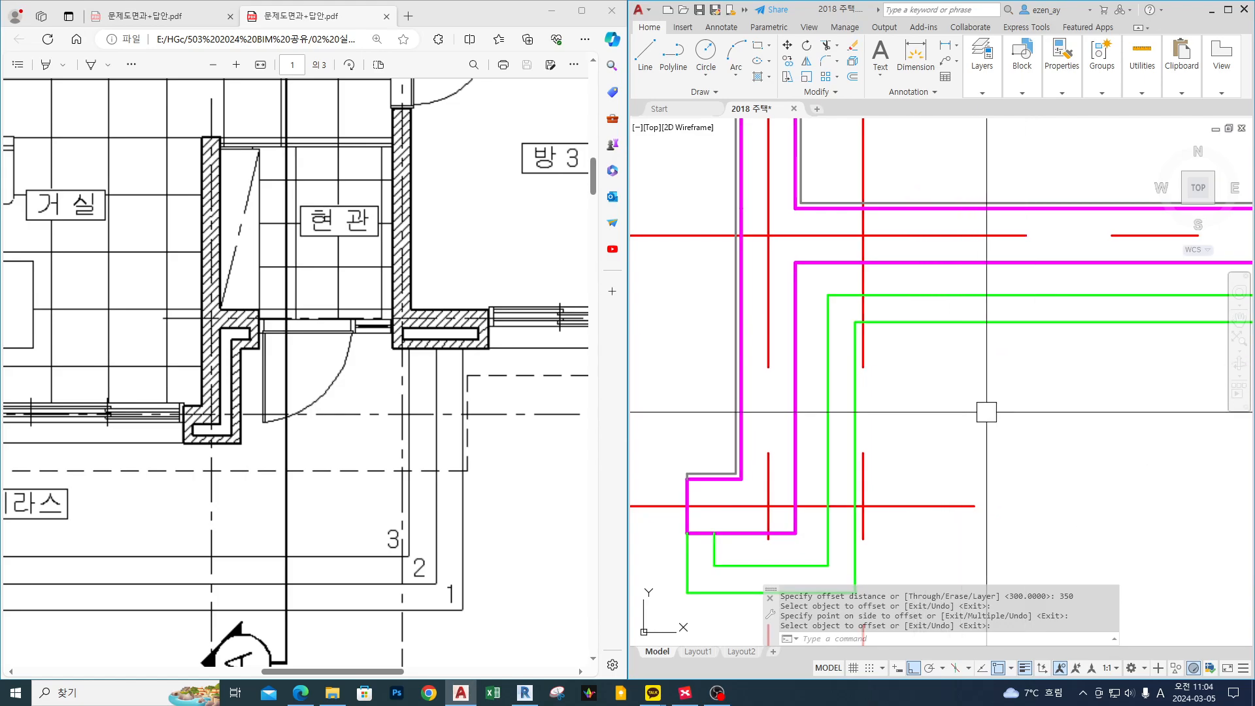
pyautogui.moveTo(1008, 418); pyautogui.dragTo(1008, 418, button='middle')
pyautogui.scroll(-2, 1000, 400)
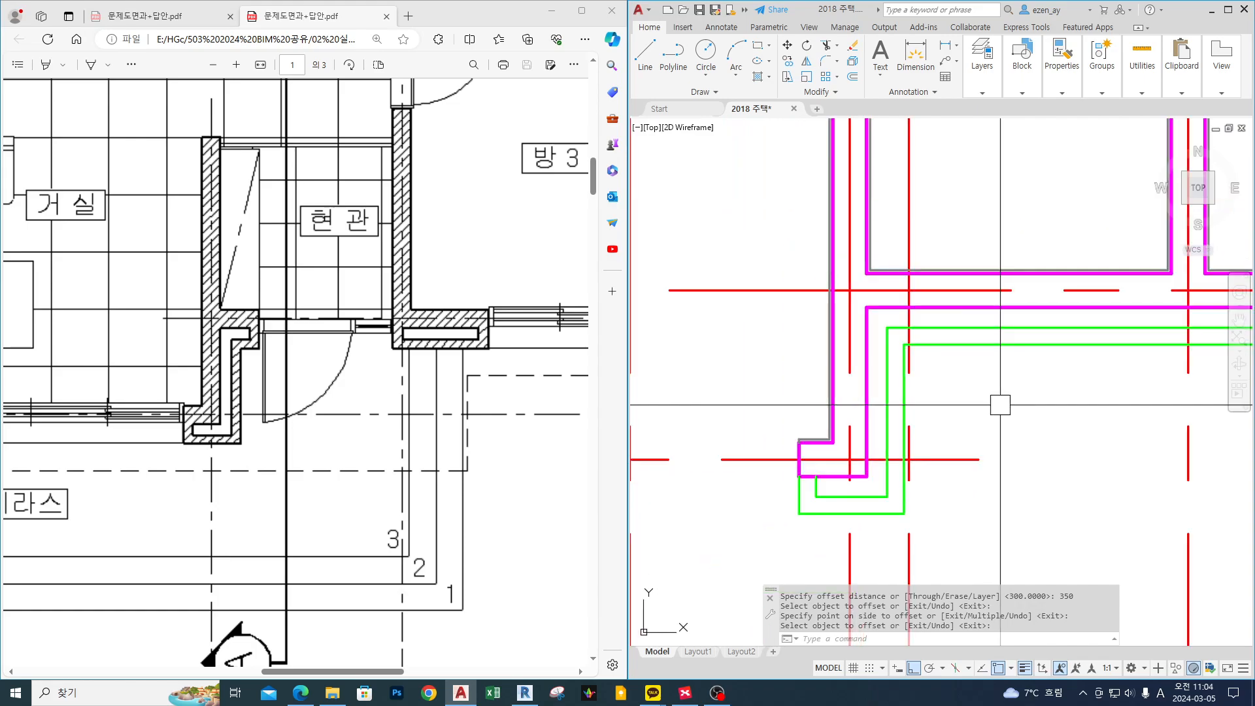
pyautogui.moveTo(910, 345)
pyautogui.keyDown('ctrl'); pyautogui.mouseDown()
pyautogui.moveTo(937, 443)
pyautogui.moveTo(926, 483)
pyautogui.moveTo(905, 471)
pyautogui.mouseUp(); pyautogui.keyUp('ctrl')
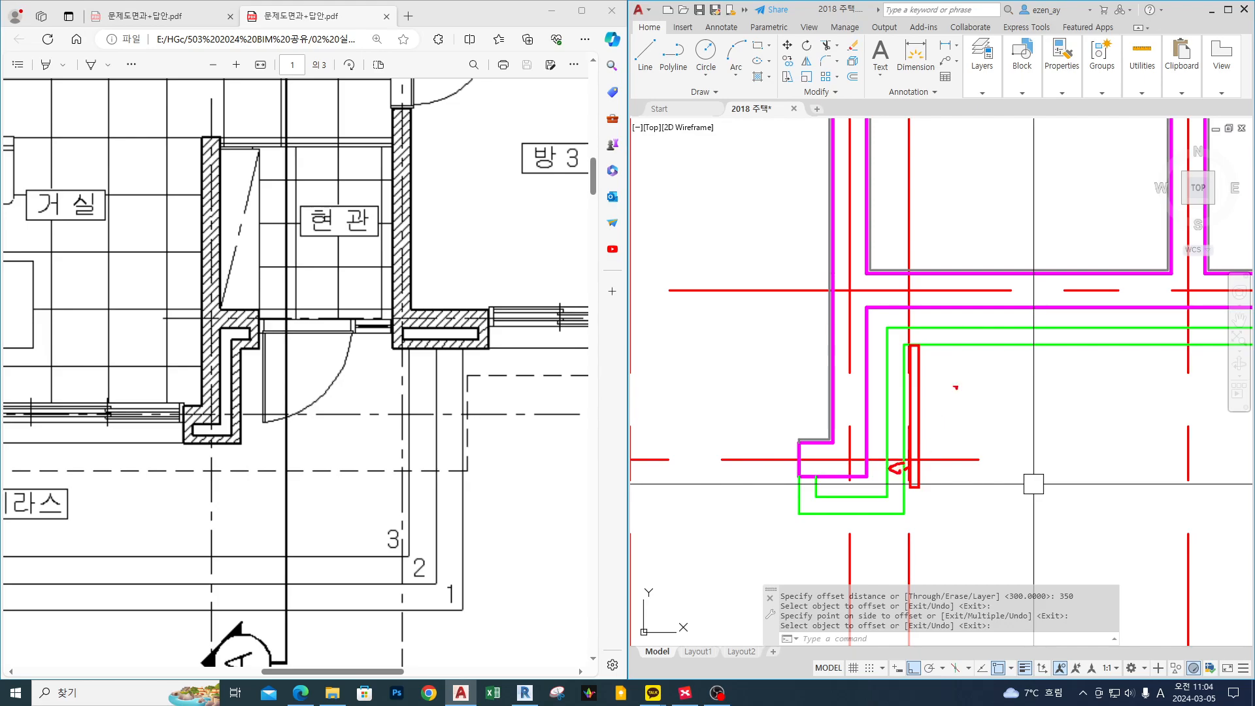
pyautogui.keyDown('shift'); pyautogui.moveTo(905, 347); pyautogui.dragTo(928, 495); pyautogui.keyUp('shift')
pyautogui.press('Escape')
pyautogui.click(916, 247)
pyautogui.press('Delete')
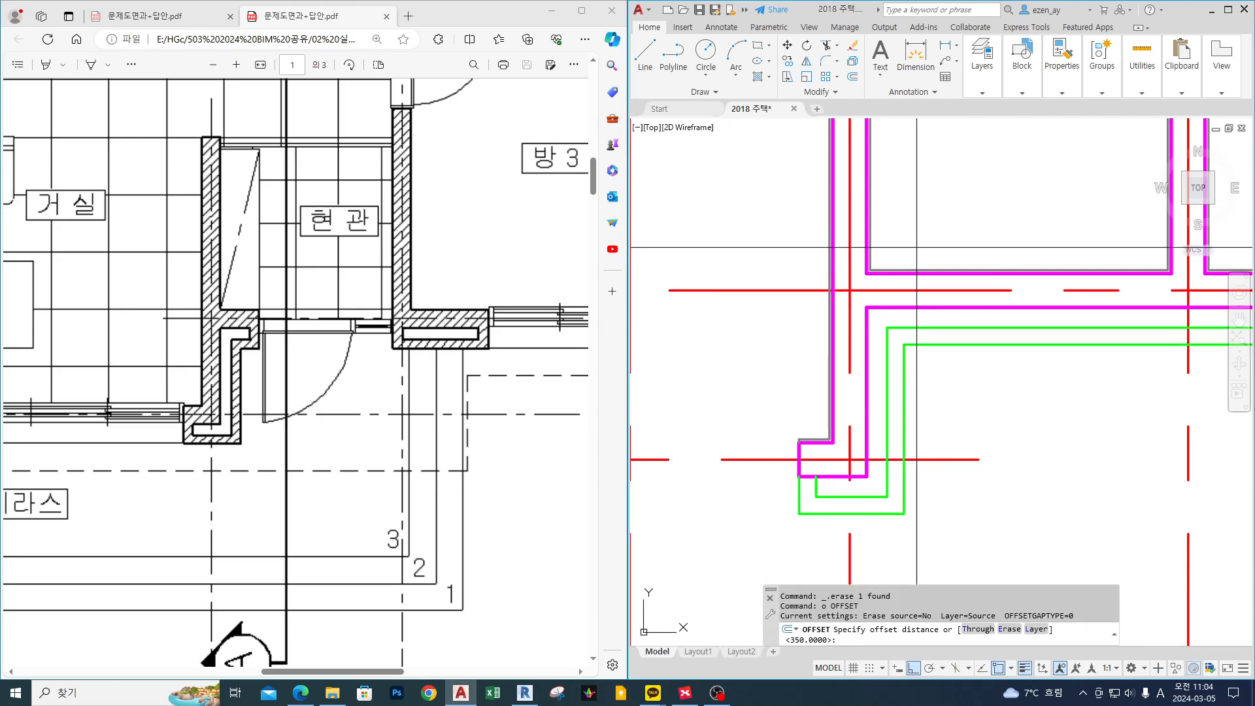
# Offset the living room–entrance wall centreline by 400 toward the entrance to mark one side of the door opening.
pyautogui.press('Return')
pyautogui.click(849, 556)
pyautogui.click(983, 541)
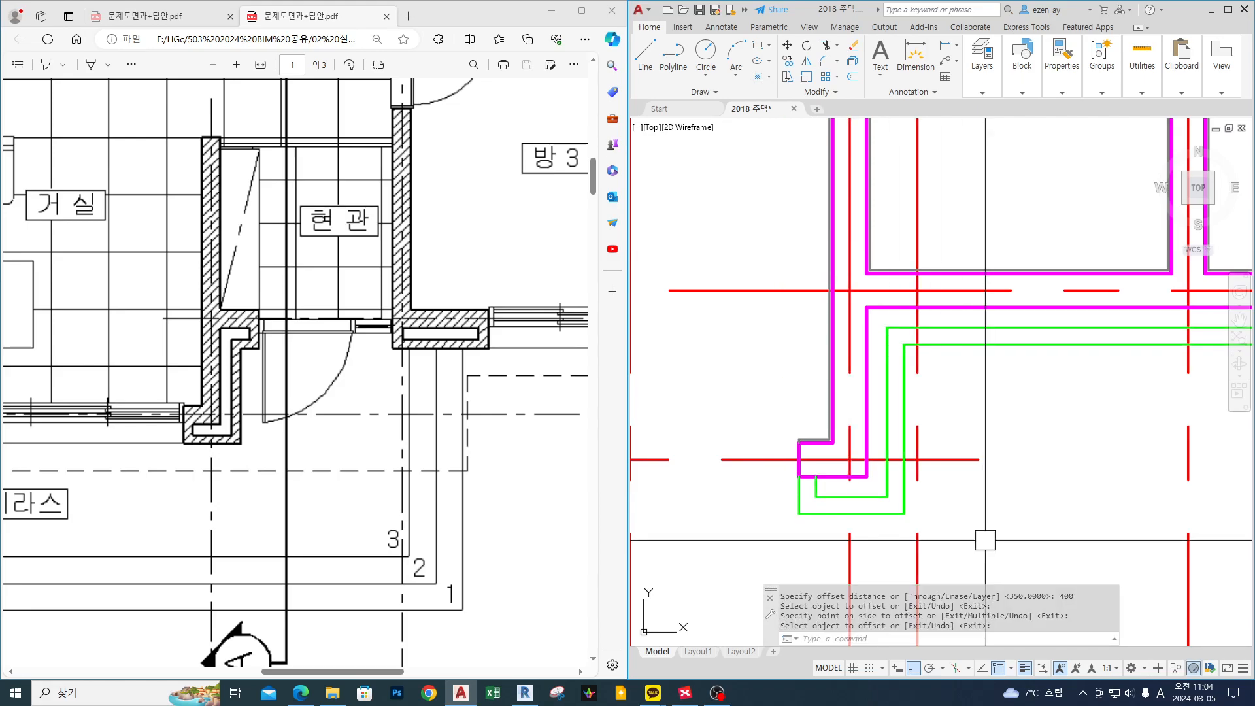
# Measure the distance from the wall centreline to the opening line and examine its clearance from the outer brick face.
pyautogui.scroll(2, 948, 517)
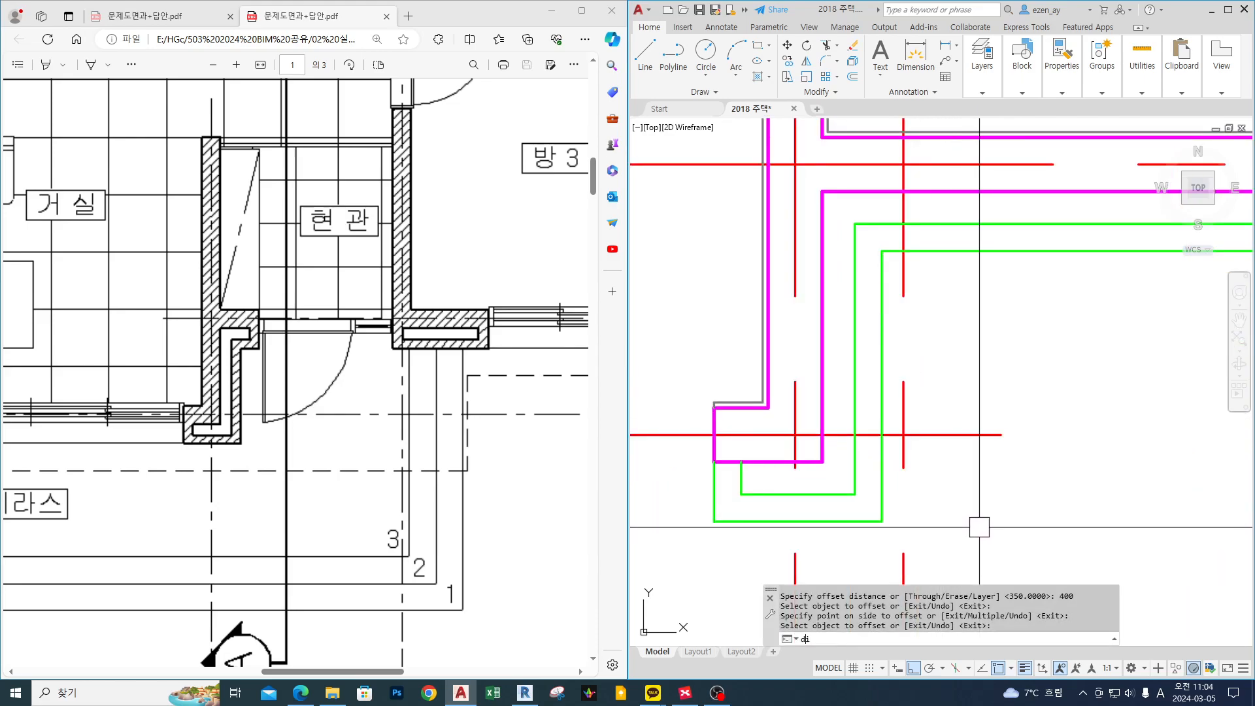
pyautogui.write('dist')
pyautogui.press('Return')
pyautogui.click(794, 435)
pyautogui.click(903, 434)
pyautogui.press('Return')
pyautogui.press('Escape')
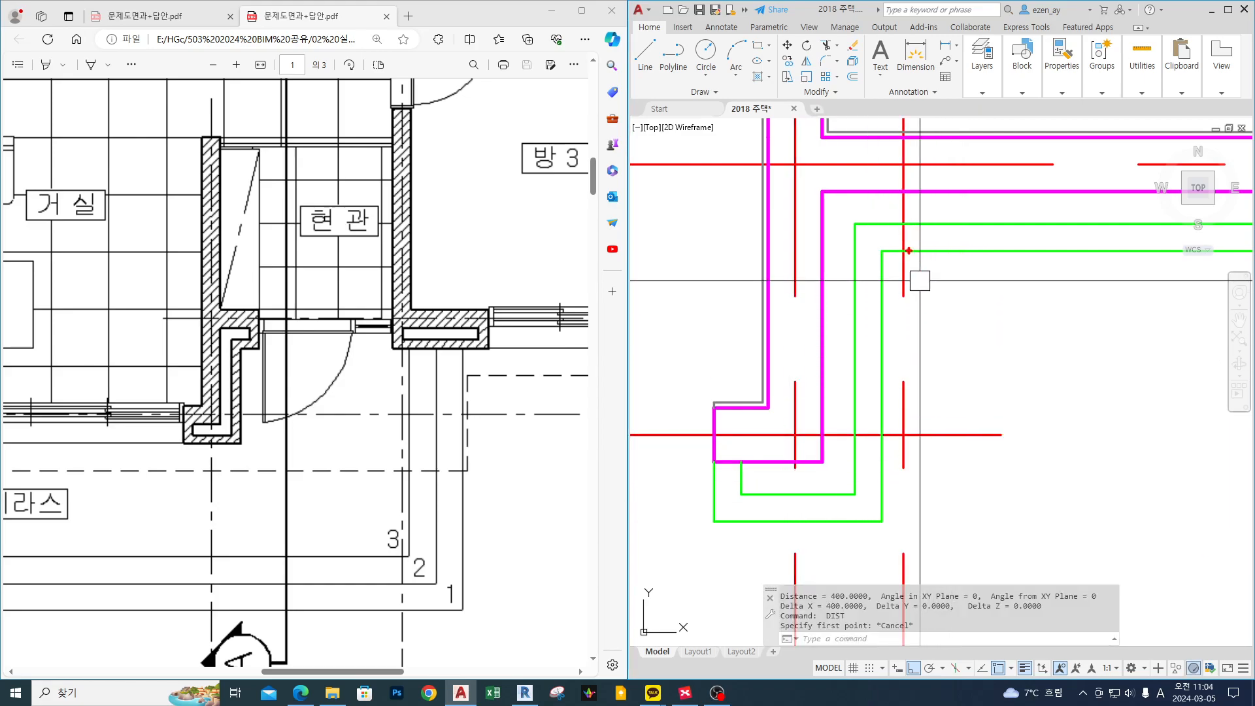
pyautogui.moveTo(915, 252)
pyautogui.keyDown('ctrl'); pyautogui.mouseDown()
pyautogui.moveTo(935, 558)
pyautogui.moveTo(935, 513)
pyautogui.mouseUp(); pyautogui.keyUp('ctrl')
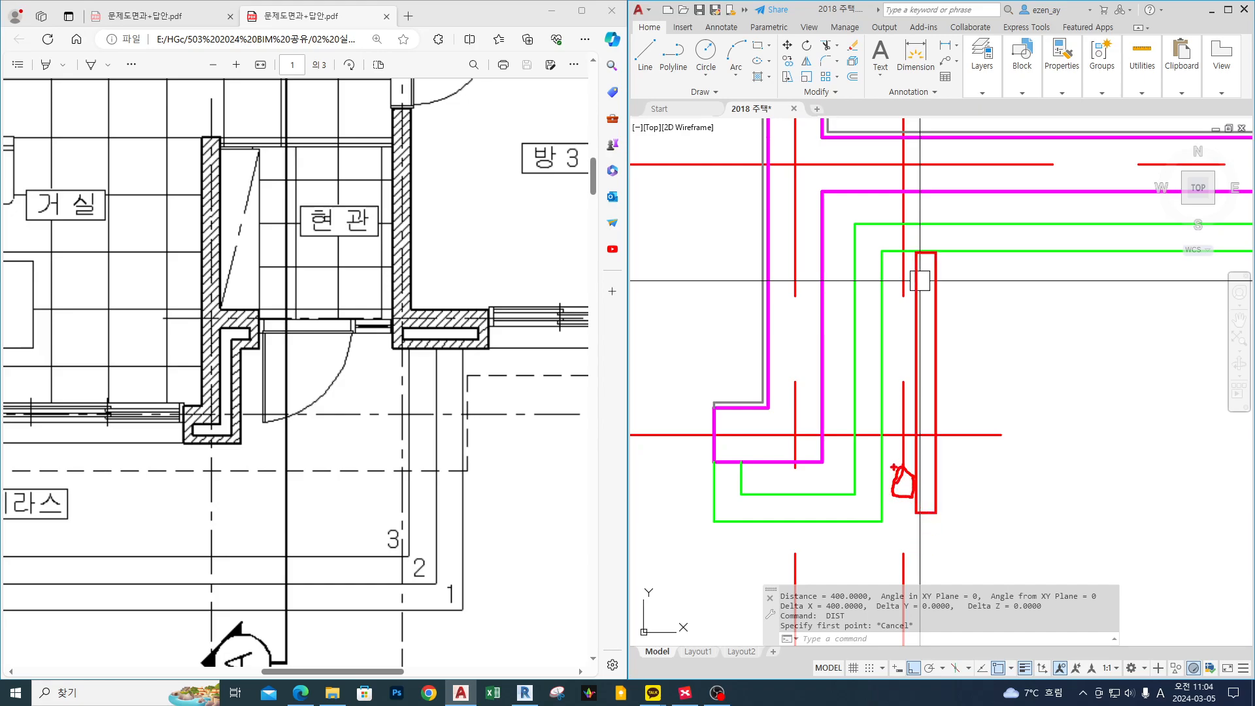
pyautogui.press('Escape')
pyautogui.press('Escape')
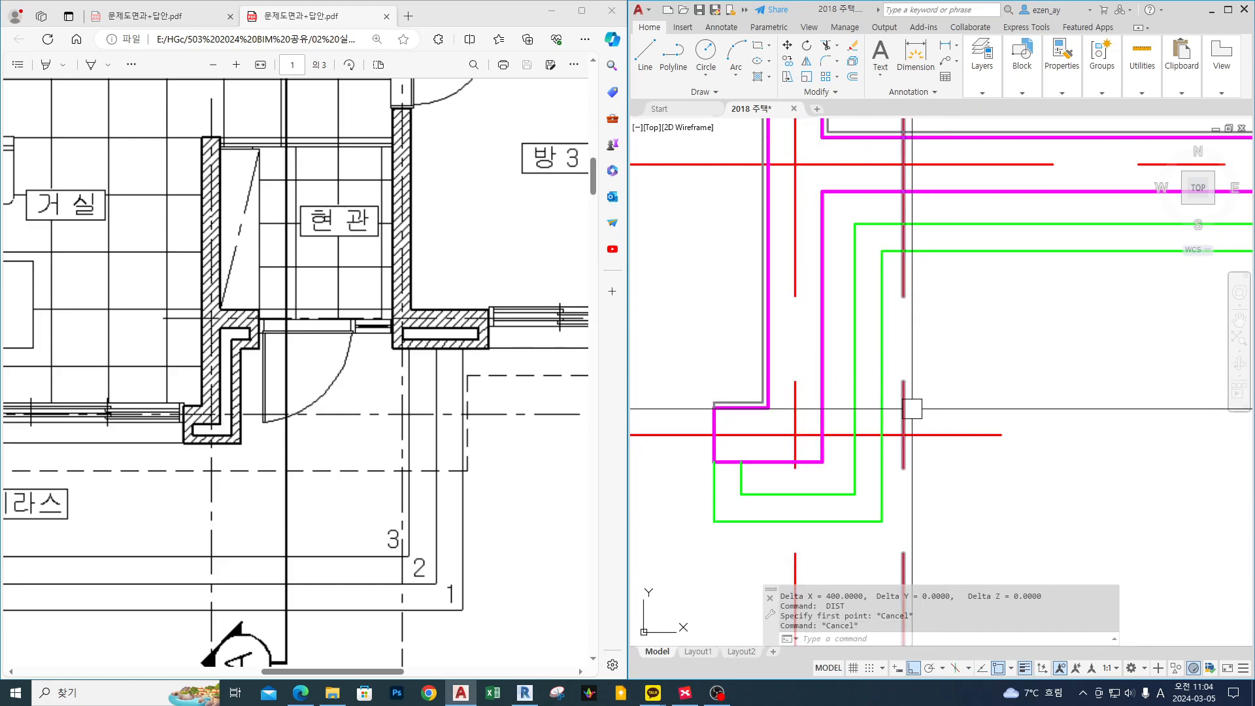
# Offset the opening line by 1200 toward the opposite entrance wall and check the gap left at that wall.
pyautogui.scroll(-2, 907, 412)
pyautogui.moveTo(908, 412)
pyautogui.mouseDown(button='middle')
pyautogui.moveTo(1005, 413)
pyautogui.moveTo(902, 412)
pyautogui.mouseUp(button='middle')
pyautogui.write('o')
pyautogui.press('Return')
pyautogui.write('1200')
pyautogui.press('Return')
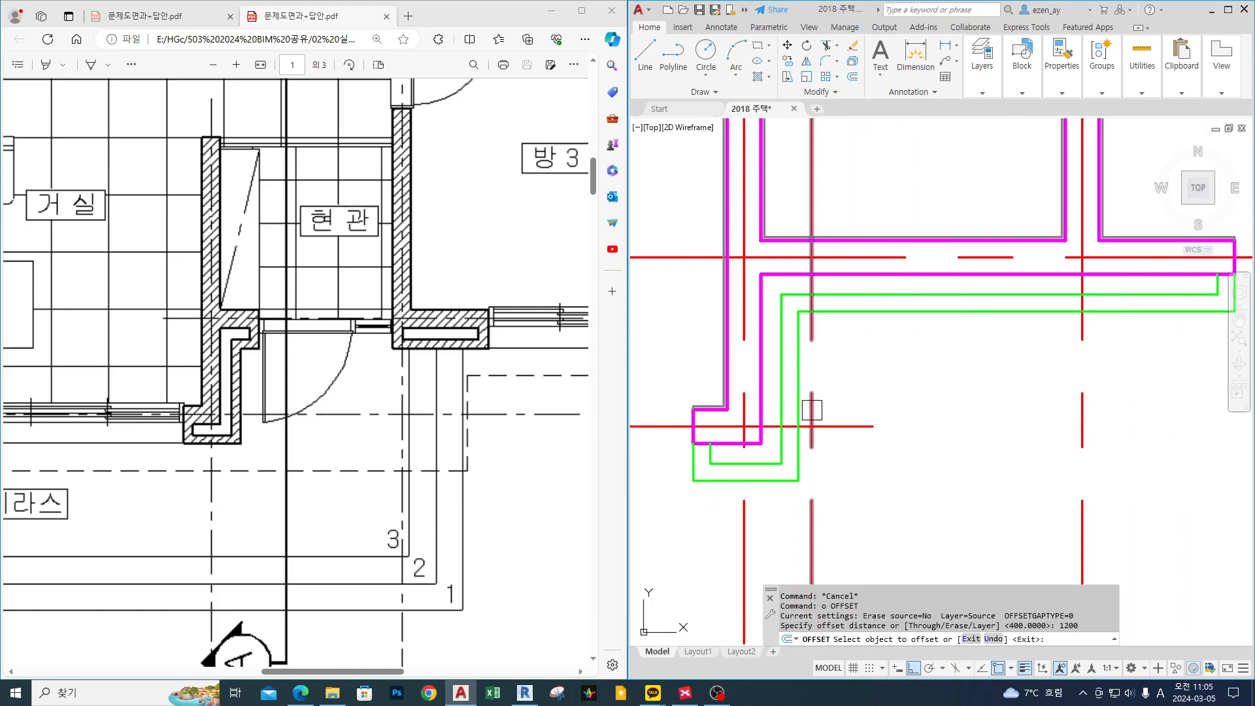
pyautogui.click(812, 406)
pyautogui.click(985, 397)
pyautogui.press('Return')
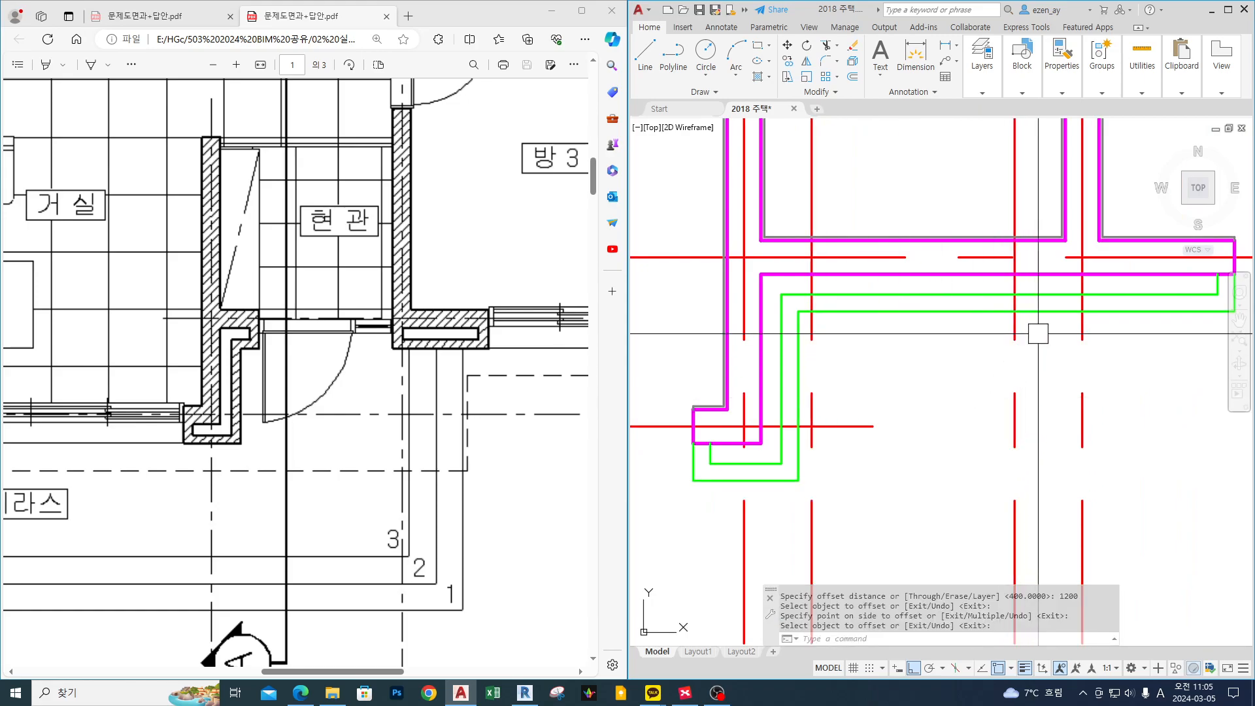
pyautogui.moveTo(1064, 286); pyautogui.dragTo(1049, 232)
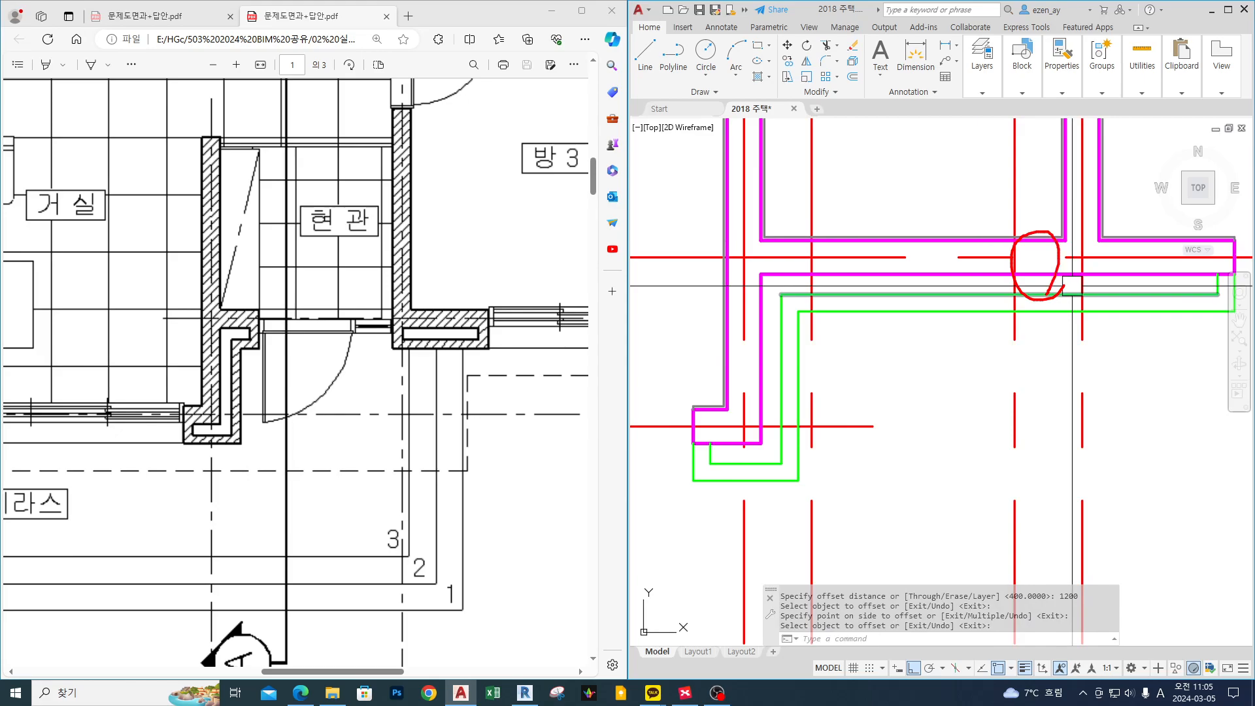
pyautogui.press('Escape')
pyautogui.press('Escape')
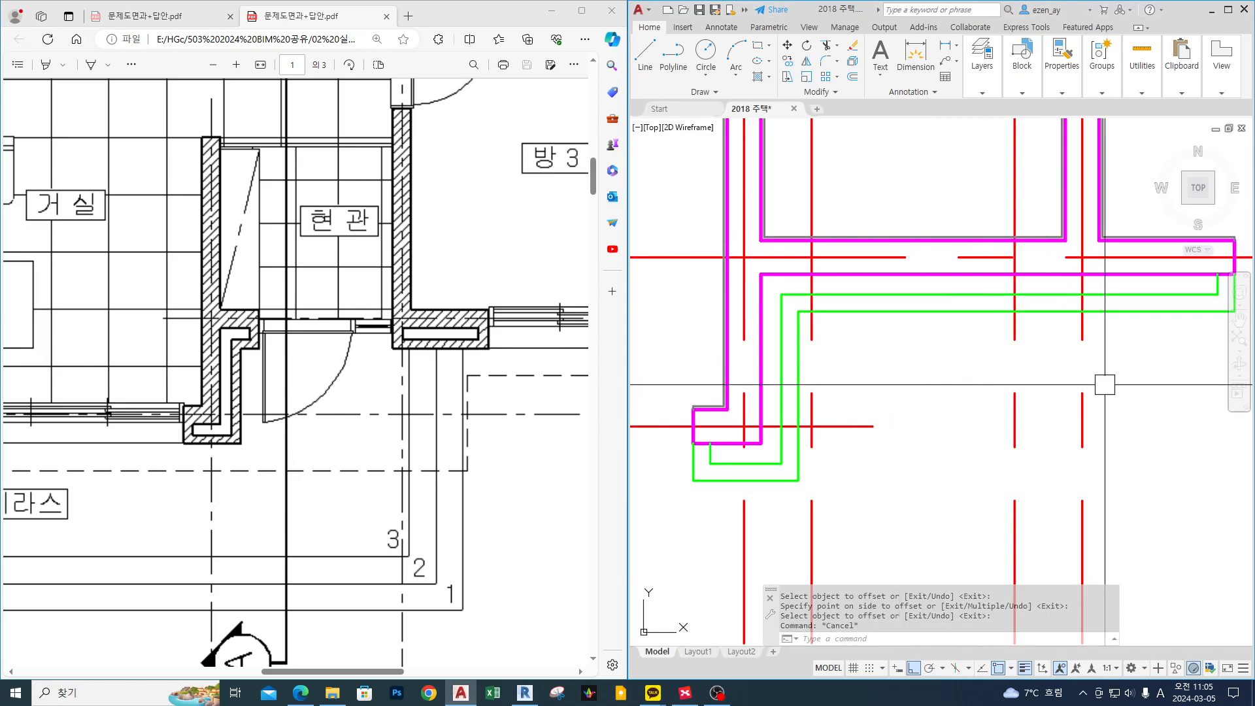
# Offset the 1200 opening line another 150 toward the opposite entrance wall and erase the original 1200 line.
pyautogui.write('o')
pyautogui.press('Return')
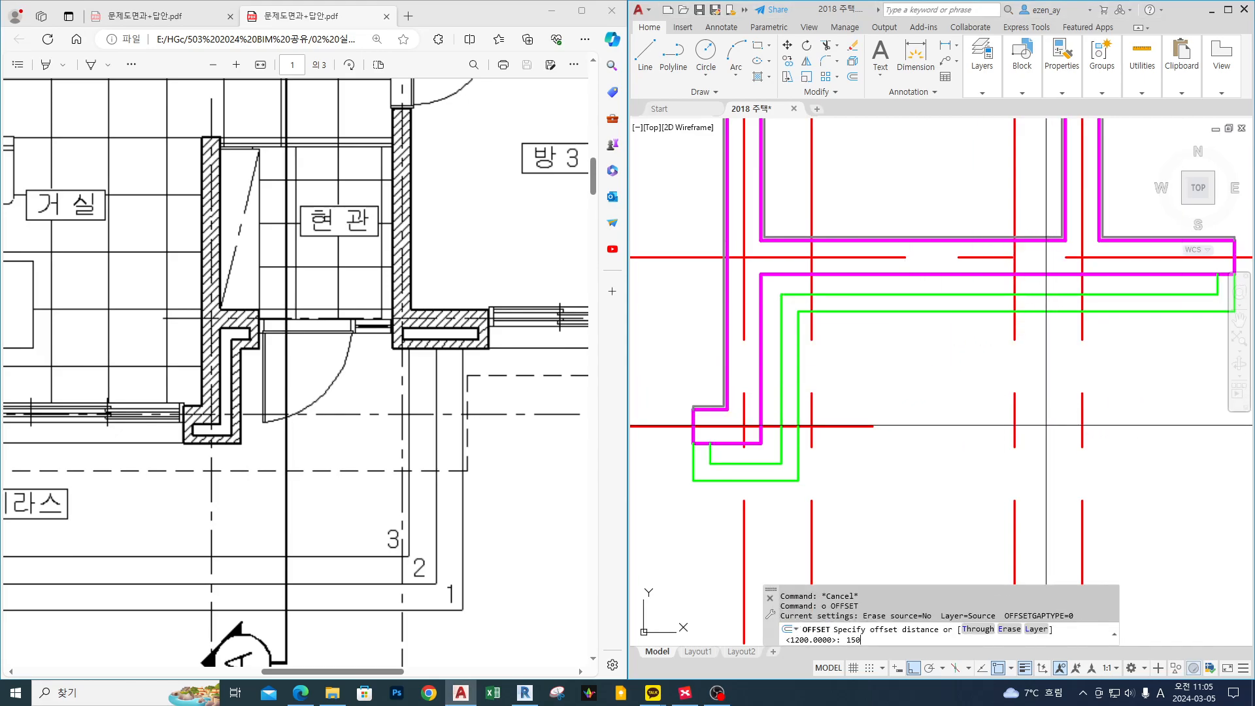
pyautogui.write('150')
pyautogui.press('Return')
pyautogui.click(1014, 412)
pyautogui.click(1052, 414)
pyautogui.press('Escape')
pyautogui.press('Escape')
pyautogui.click(1014, 398)
pyautogui.write('e')
pyautogui.press('Return')
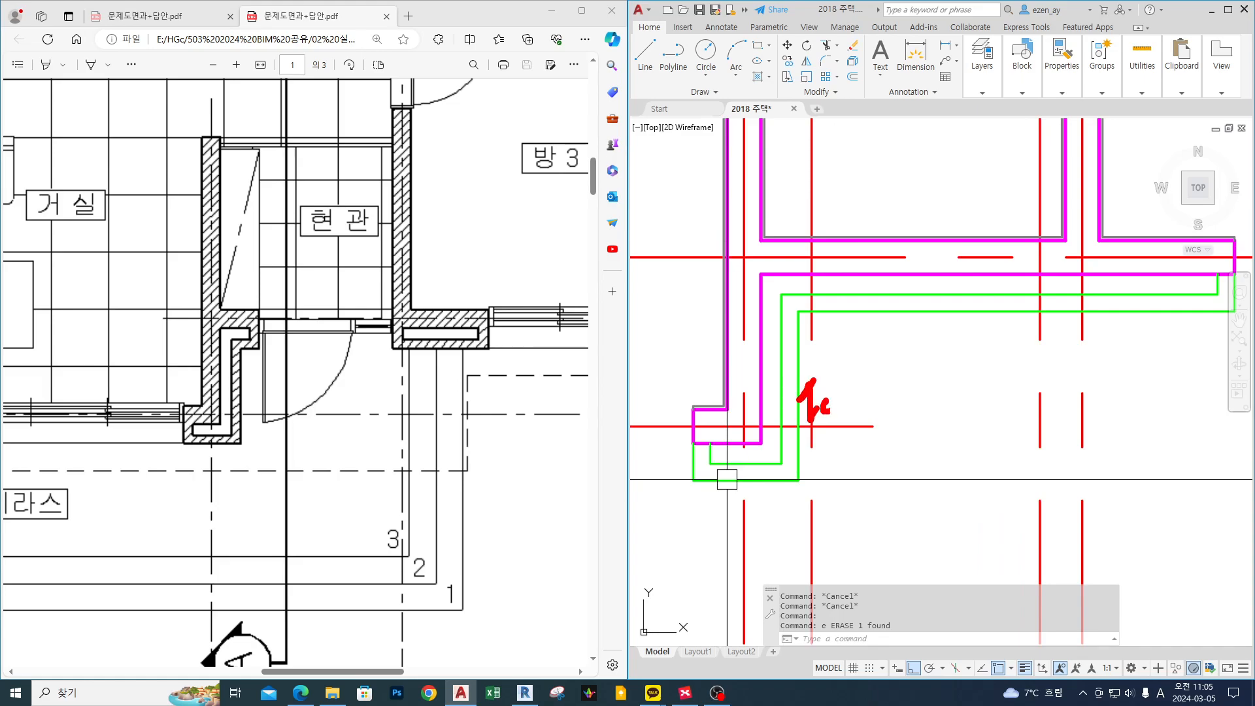
# Examine the makeup of the entrance opening width between the two opening lines against the reference plan.
pyautogui.moveTo(827, 401); pyautogui.dragTo(841, 410)
pyautogui.moveTo(848, 403); pyautogui.dragTo(866, 402)
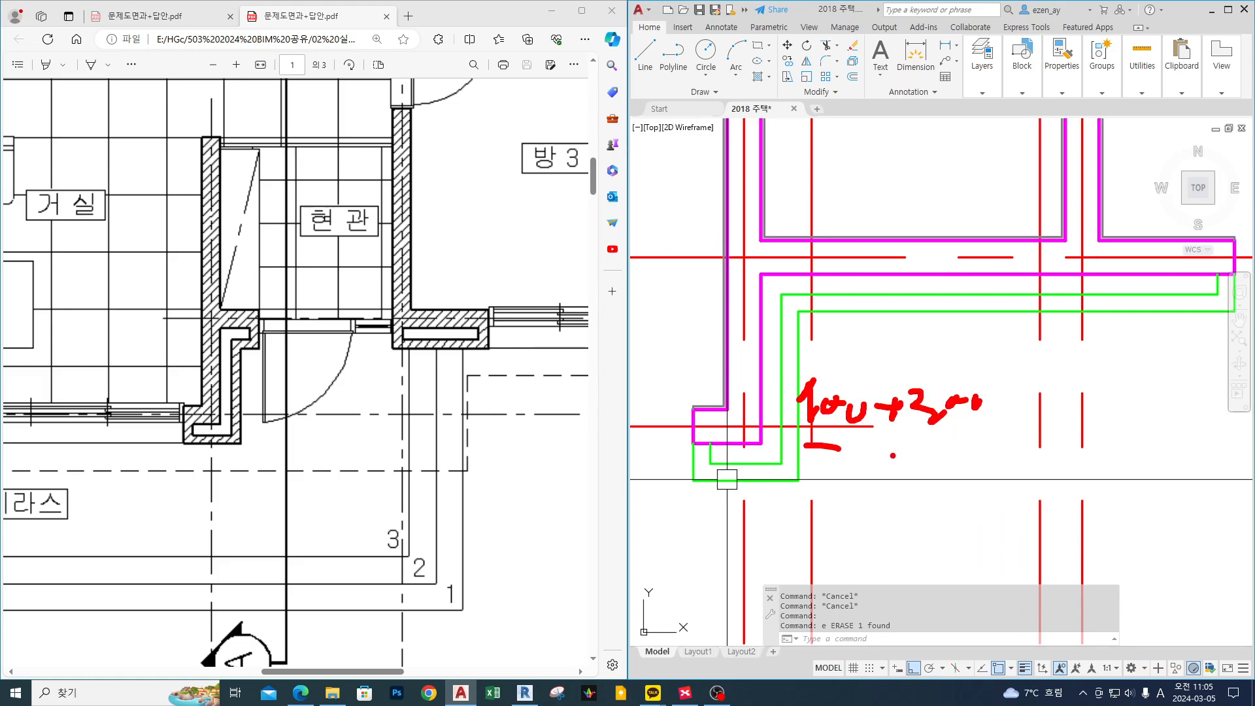
pyautogui.moveTo(923, 487); pyautogui.dragTo(1008, 497)
pyautogui.moveTo(801, 456); pyautogui.dragTo(850, 456)
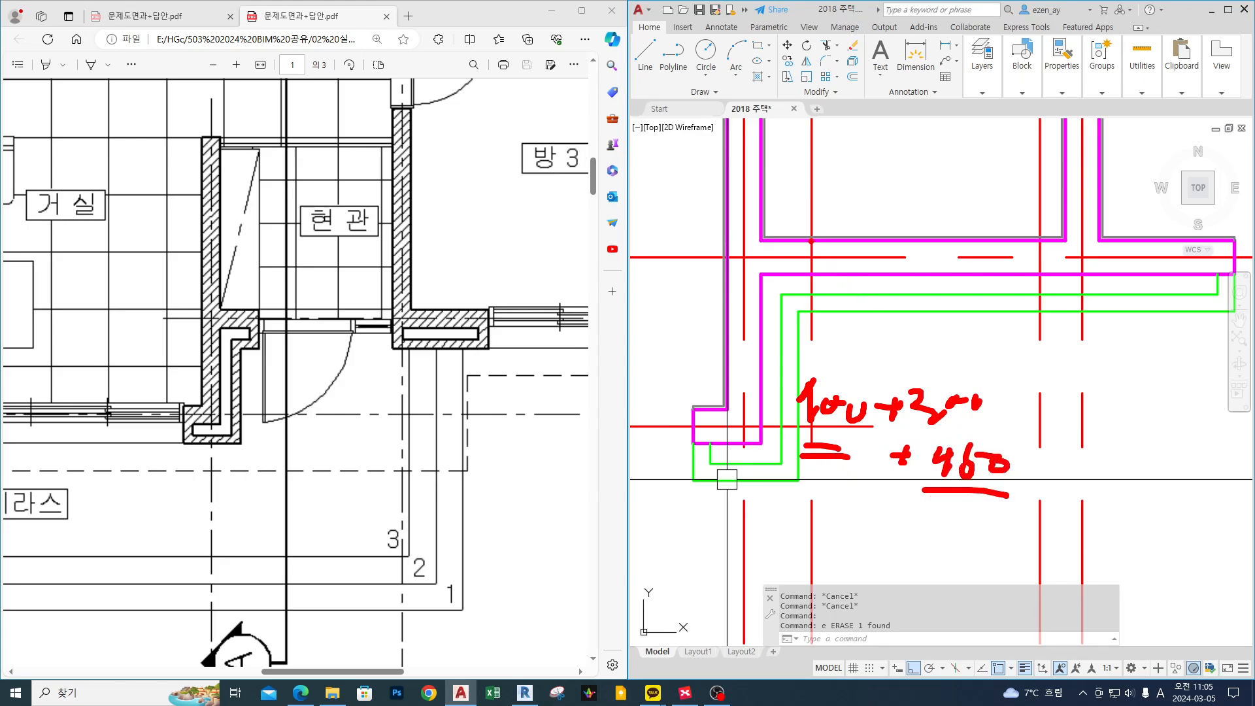
pyautogui.moveTo(809, 234); pyautogui.dragTo(813, 330)
pyautogui.moveTo(1039, 255); pyautogui.dragTo(1039, 315)
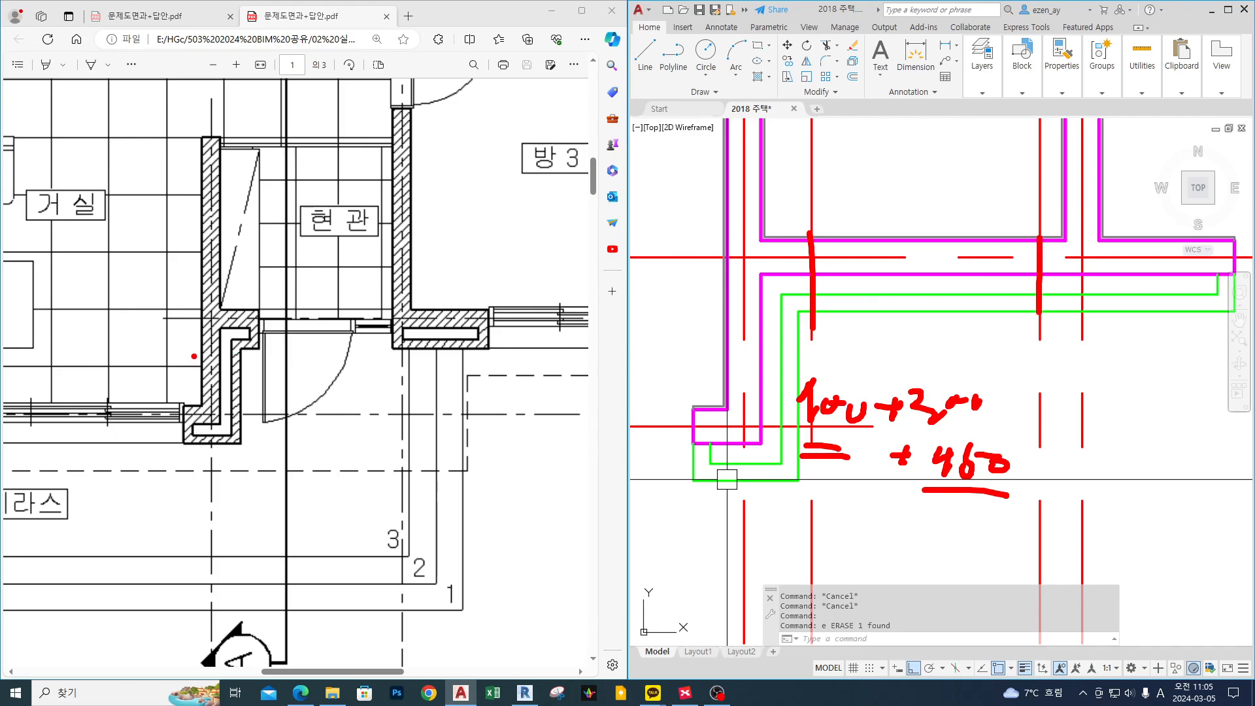
pyautogui.moveTo(245, 364)
pyautogui.mouseDown()
pyautogui.moveTo(406, 291)
pyautogui.moveTo(361, 347)
pyautogui.moveTo(400, 303)
pyautogui.mouseUp()
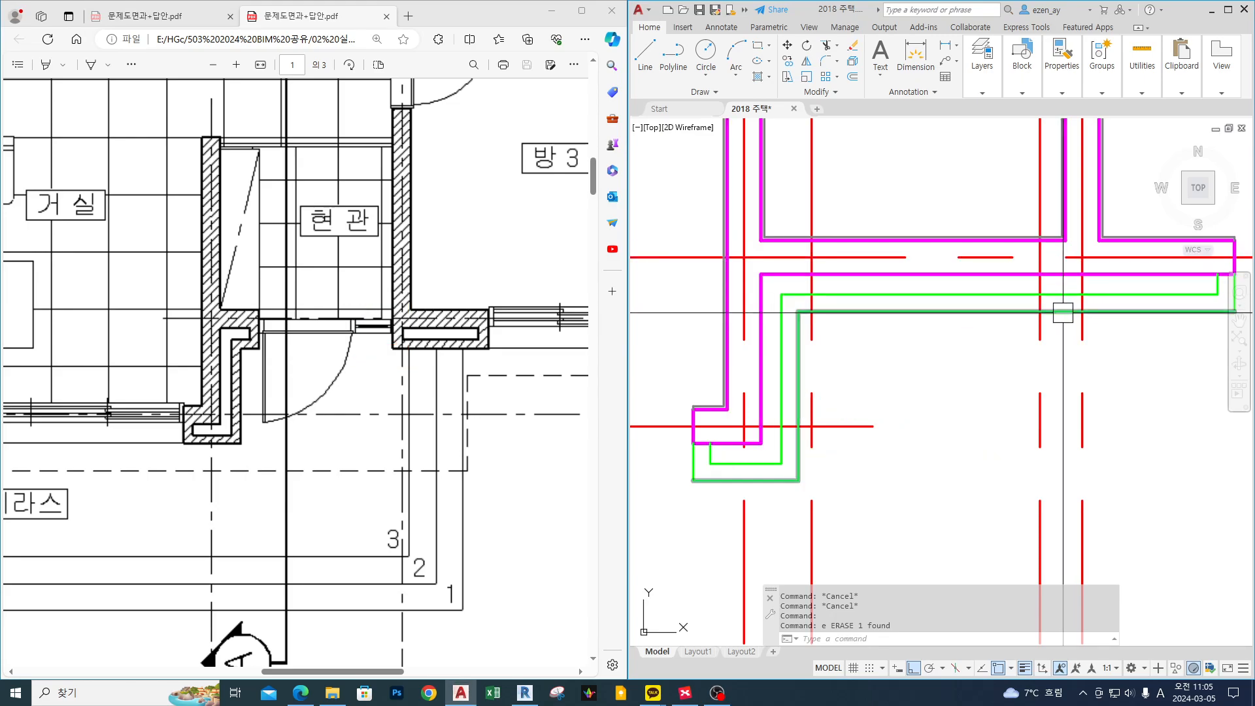
# Try moving both opening lines together so the far one aligns with the inner face of the opposite entrance wall.
pyautogui.write('m')
pyautogui.press('Return')
pyautogui.click(1054, 331)
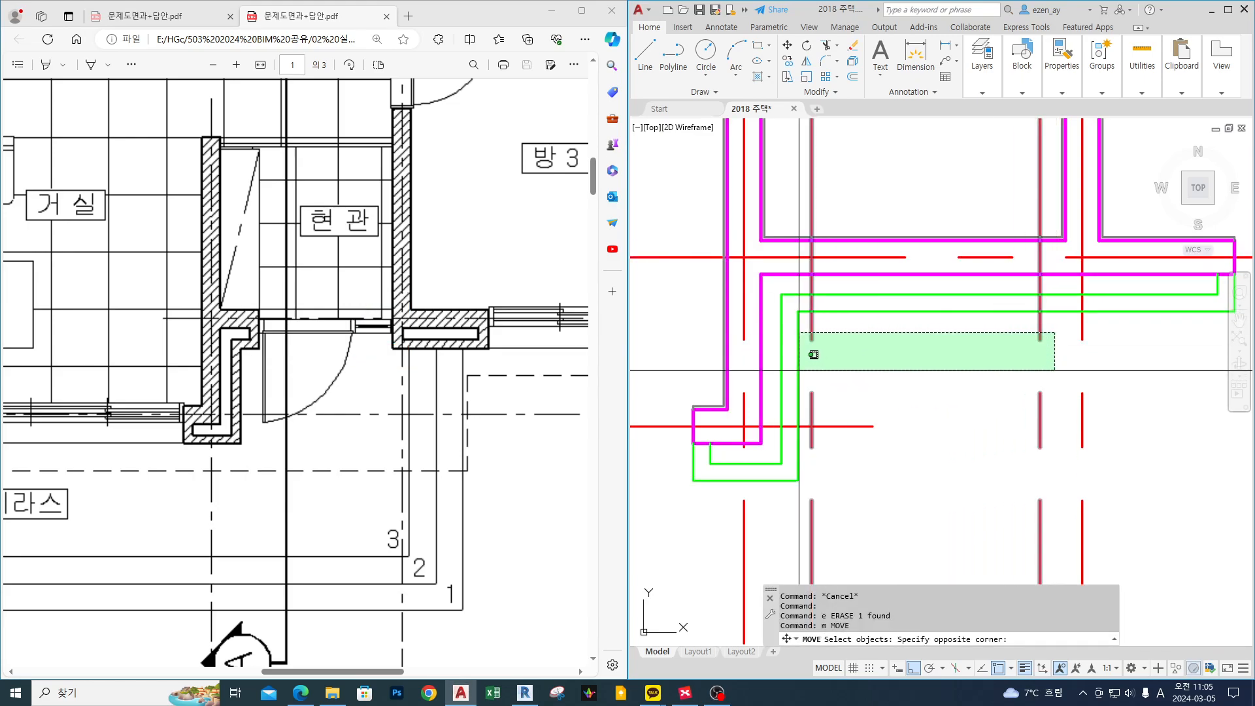
pyautogui.click(813, 353)
pyautogui.press('Return')
pyautogui.scroll(4, 1102, 230)
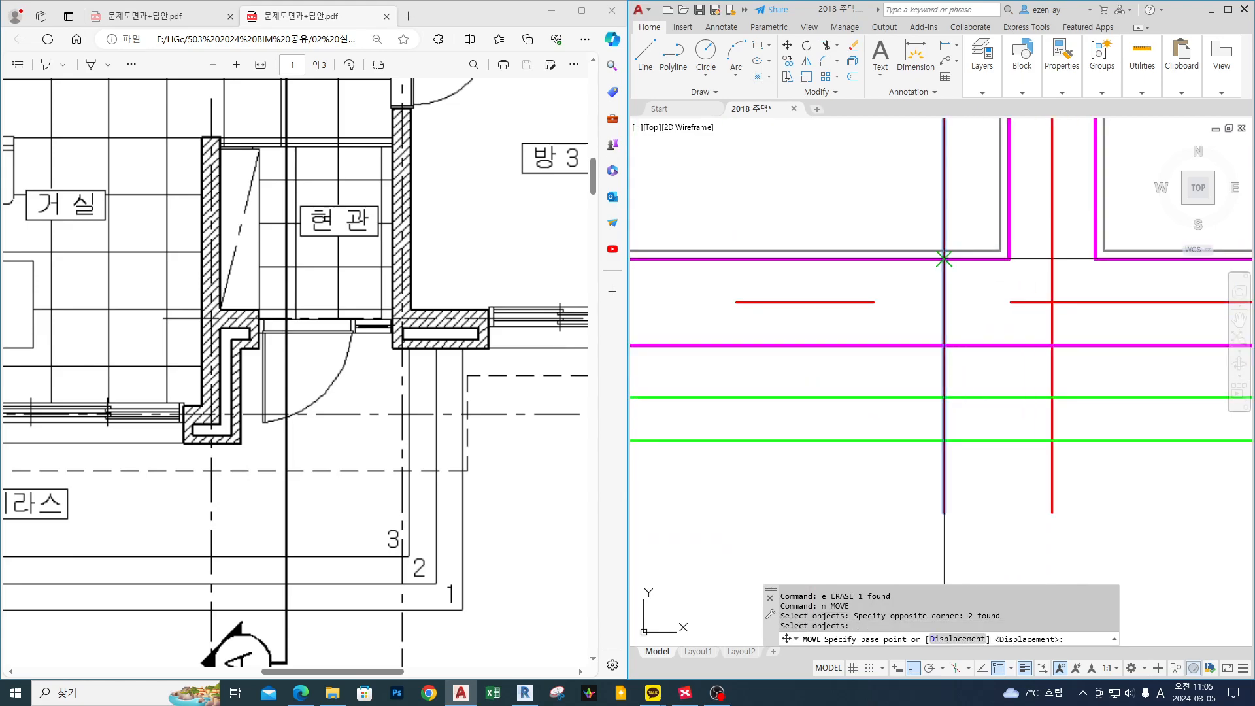
pyautogui.click(944, 259)
pyautogui.click(1004, 259)
pyautogui.scroll(-4, 1004, 259)
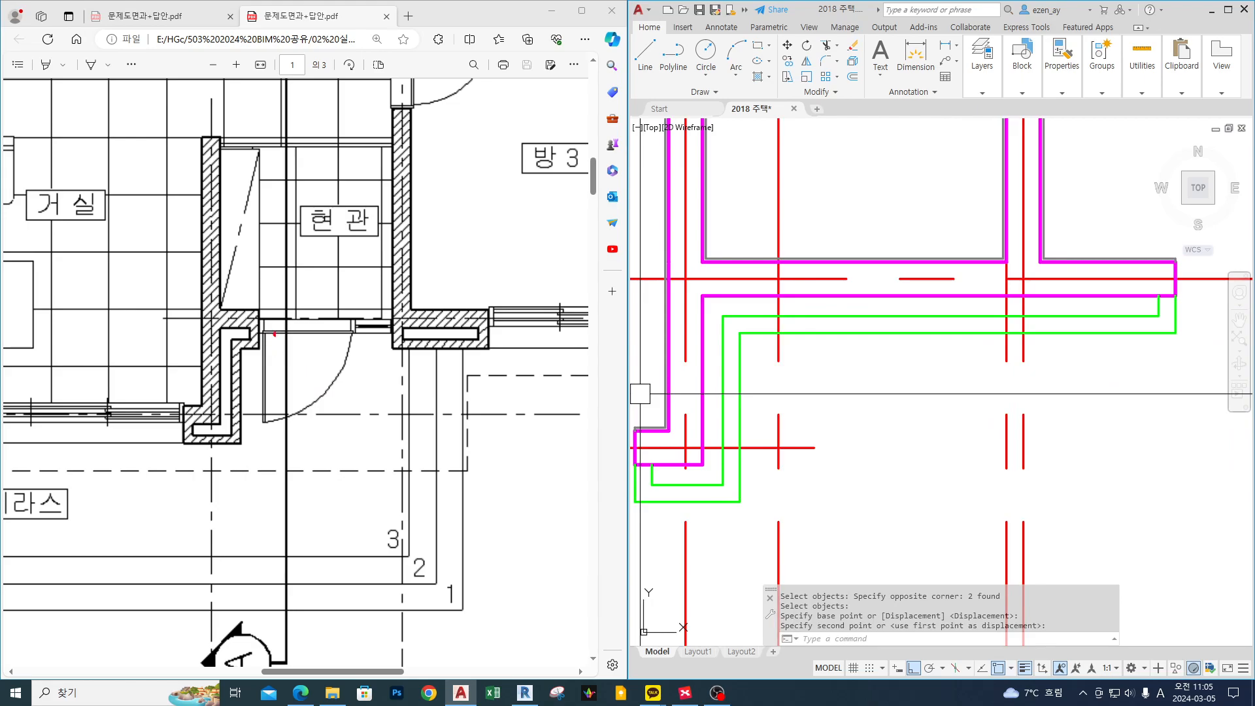
pyautogui.moveTo(822, 339)
pyautogui.mouseDown()
pyautogui.moveTo(923, 340)
pyautogui.moveTo(924, 350)
pyautogui.mouseUp()
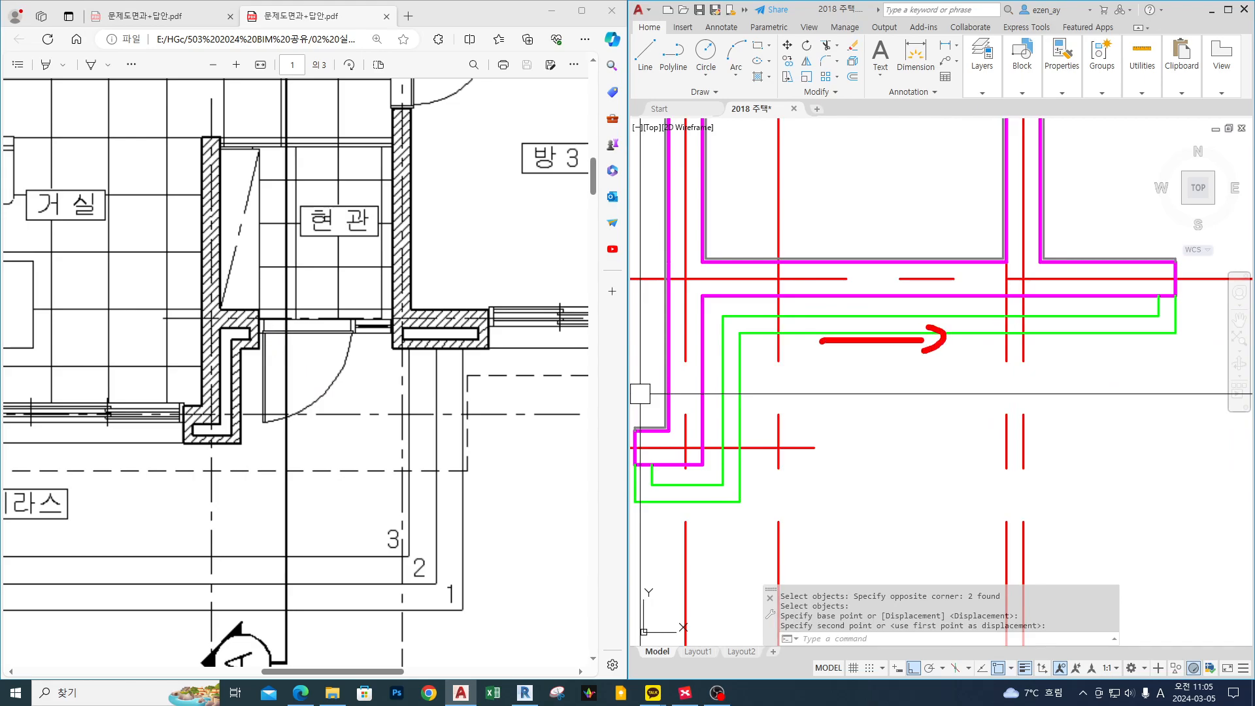
pyautogui.press('Escape')
pyautogui.write('m')
pyautogui.press('Return')
pyautogui.click(779, 350)
pyautogui.click(983, 256)
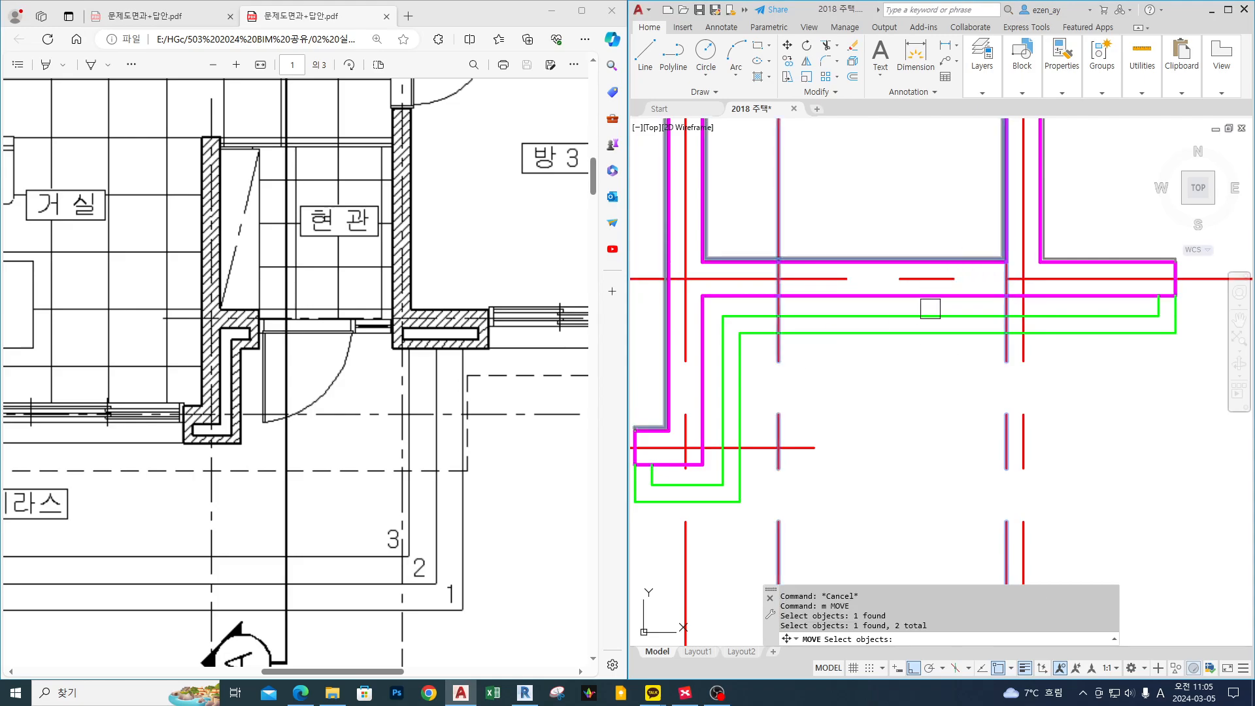
pyautogui.press('Return')
pyautogui.press('Escape')
# Undo the move of the two entrance opening lines.
pyautogui.hotkey('ctrl', 'z')
pyautogui.hotkey('ctrl', 'z')
pyautogui.hotkey('ctrl', 'z')
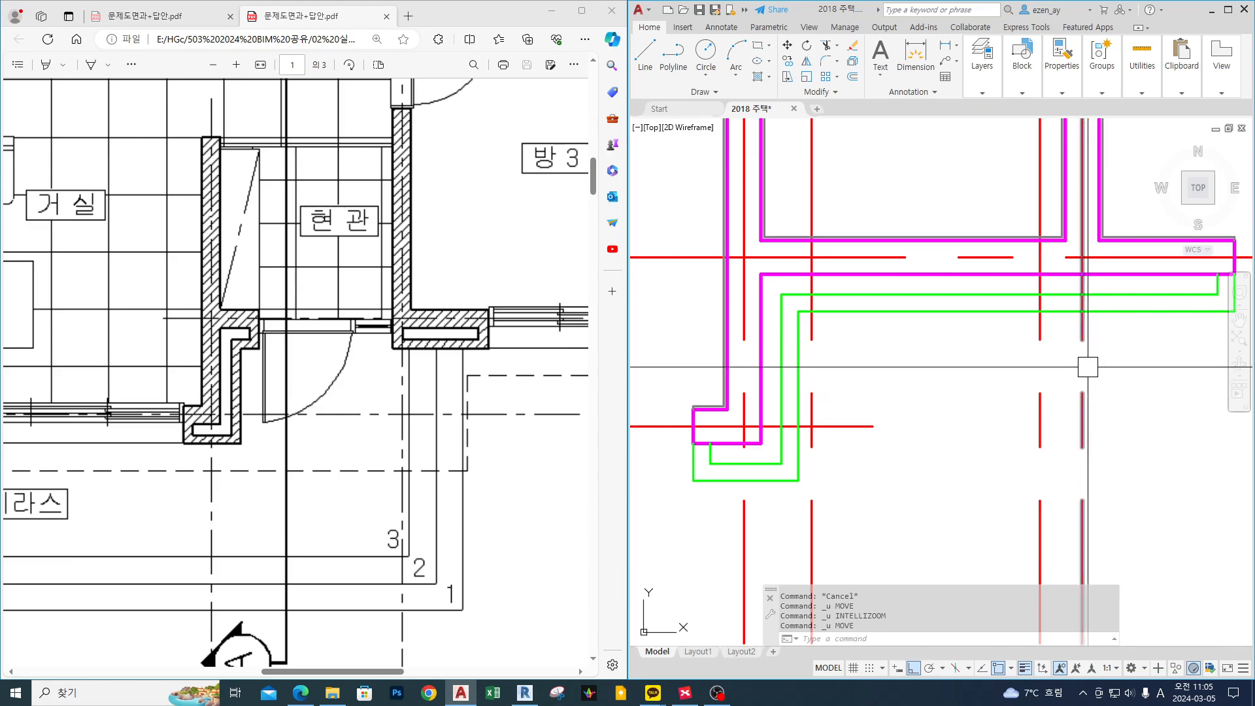
# Trim away the wall, interior finish and brick lines crossing the entrance between the two opening lines.
pyautogui.write('tr')
pyautogui.press('Return')
pyautogui.moveTo(966, 364)
pyautogui.mouseDown()
pyautogui.moveTo(932, 314)
pyautogui.moveTo(937, 233)
pyautogui.mouseUp()
pyautogui.click(937, 234)
pyautogui.press('space')
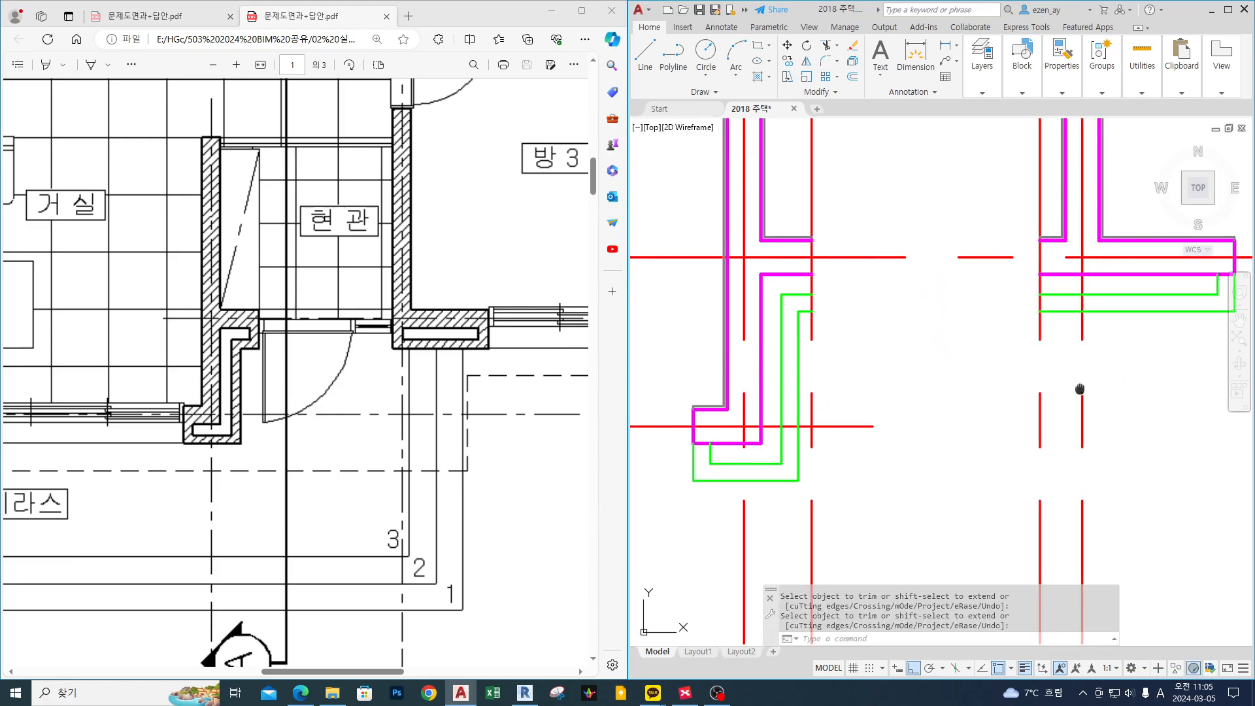
# Erase the two vertical opening lines at the entrance.
pyautogui.moveTo(1080, 390); pyautogui.dragTo(1049, 392, button='middle')
pyautogui.click(782, 342)
pyautogui.write('e')
pyautogui.press('space')
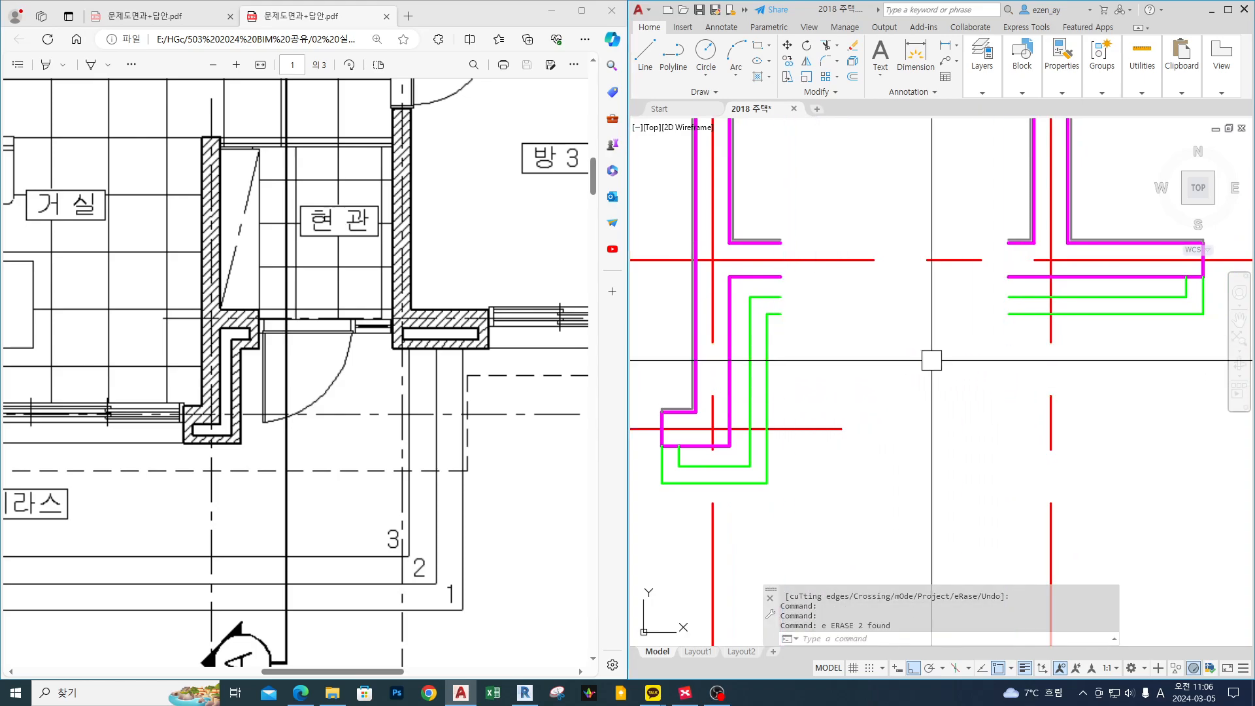
# Draw closing lines across the cut wall and brick end on the living room side of the entrance opening.
pyautogui.moveTo(930, 356); pyautogui.dragTo(923, 377, button='middle')
pyautogui.write('l')
pyautogui.press('space')
pyautogui.scroll(4, 797, 256)
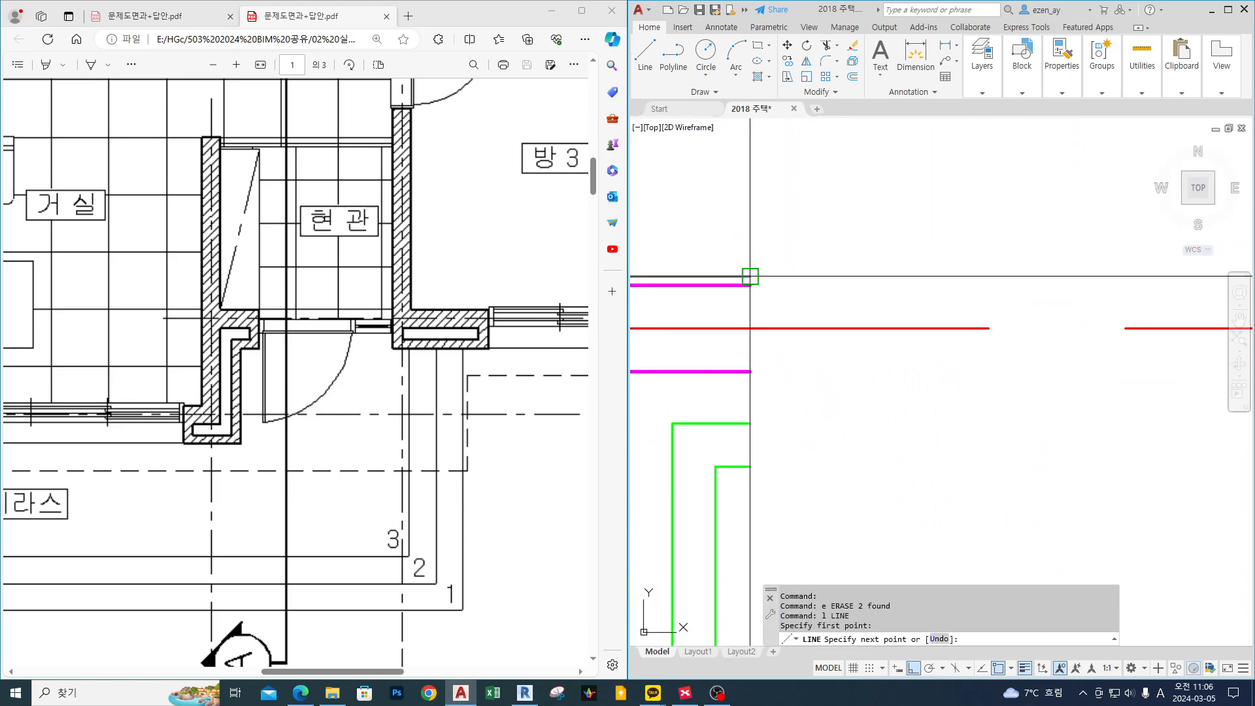
pyautogui.click(749, 277)
pyautogui.click(750, 371)
pyautogui.click(751, 423)
pyautogui.click(750, 466)
pyautogui.press('space')
# Draw closing lines across the cut wall and brick end on the room 3 side of the entrance opening.
pyautogui.scroll(-4, 763, 354)
pyautogui.scroll(5, 907, 341)
pyautogui.press('space')
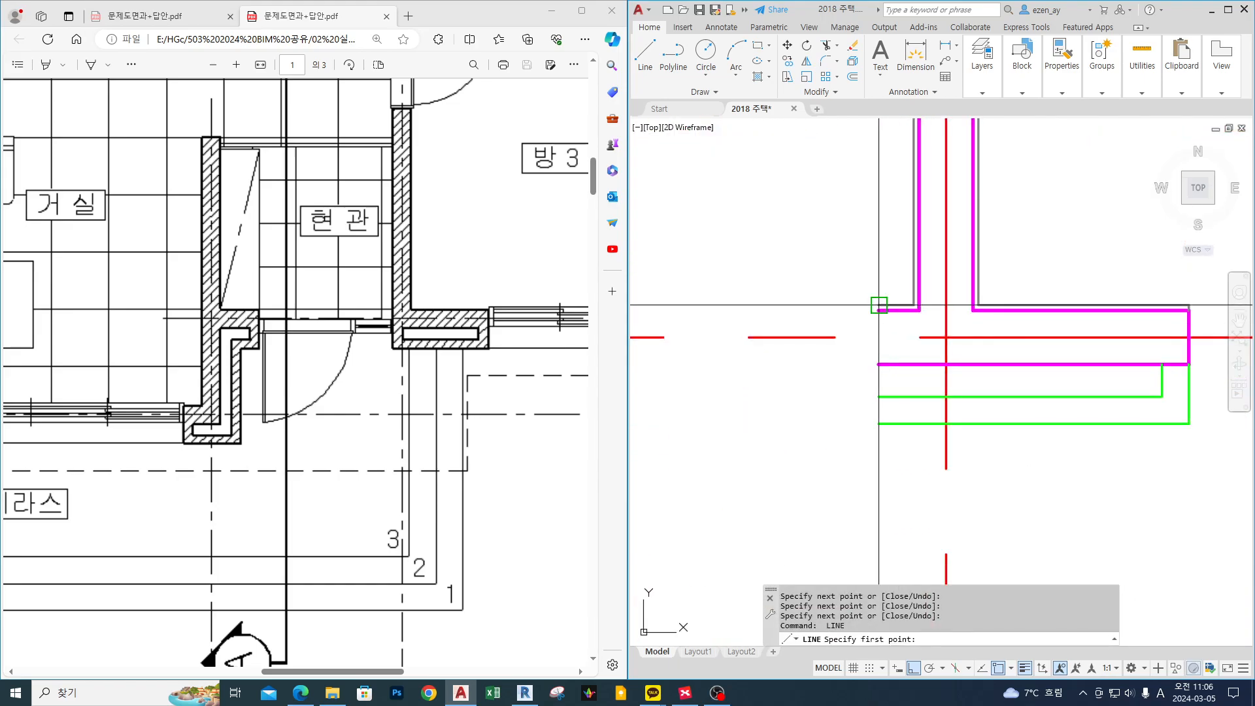
pyautogui.click(880, 315)
pyautogui.click(880, 307)
pyautogui.click(880, 401)
pyautogui.click(880, 453)
pyautogui.click(880, 496)
pyautogui.scroll(-2, 912, 401)
pyautogui.press('space')
# Match the closing lines on the room 3 side to the properties of the adjoining structural wall and brick lines.
pyautogui.write('ma')
pyautogui.press('space')
pyautogui.click(912, 402)
pyautogui.scroll(2, 920, 432)
pyautogui.press('space')
pyautogui.write('ma')
pyautogui.press('space')
pyautogui.click(915, 439)
pyautogui.moveTo(842, 513); pyautogui.dragTo(901, 380)
pyautogui.press('space')
# Match the closing lines on the living room side to the adjoining brick and structural wall lines.
pyautogui.scroll(-4, 923, 379)
pyautogui.moveTo(677, 387); pyautogui.dragTo(899, 361, button='middle')
pyautogui.scroll(4, 900, 363)
pyautogui.press('space')
pyautogui.click(872, 442)
pyautogui.click(886, 458)
pyautogui.click(943, 333)
pyautogui.press('space')
pyautogui.press('space')
pyautogui.click(863, 346)
pyautogui.click(894, 272)
pyautogui.press('space')
pyautogui.scroll(-3, 995, 303)
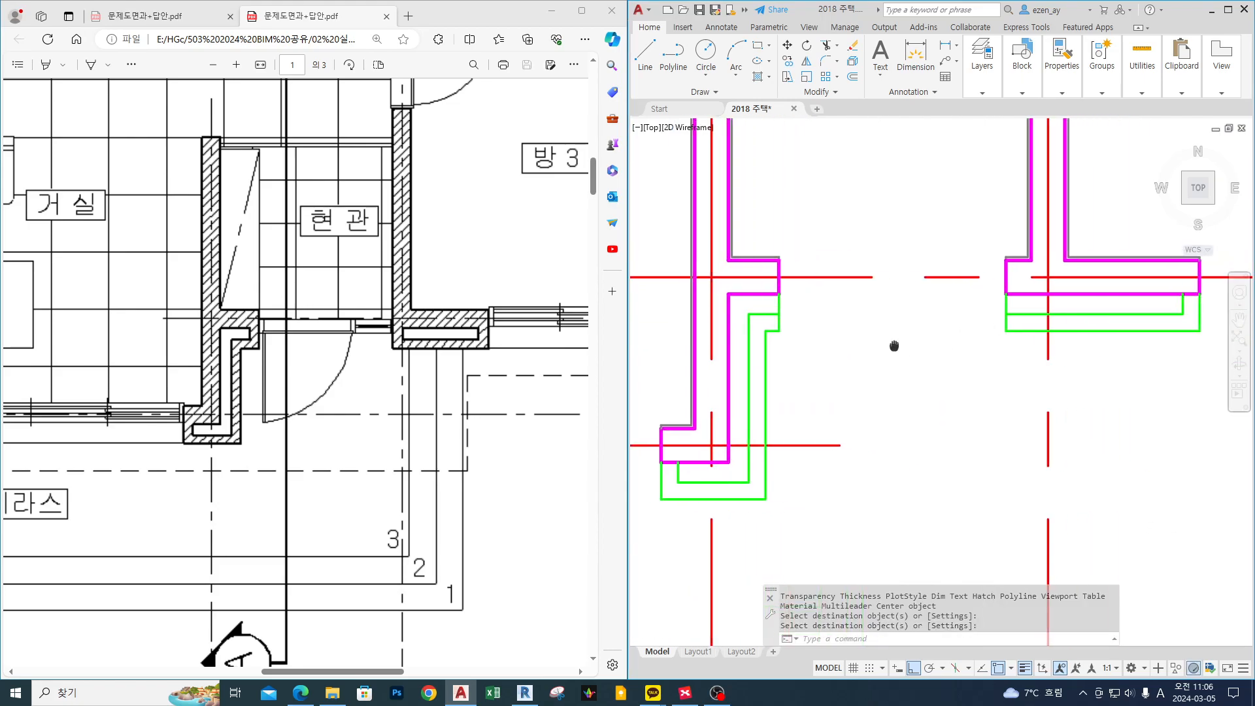
# Stretch the wall and brick end on the room 3 side of the entrance 50 away from the opening.
pyautogui.write('s')
pyautogui.press('space')
pyautogui.click(1001, 226)
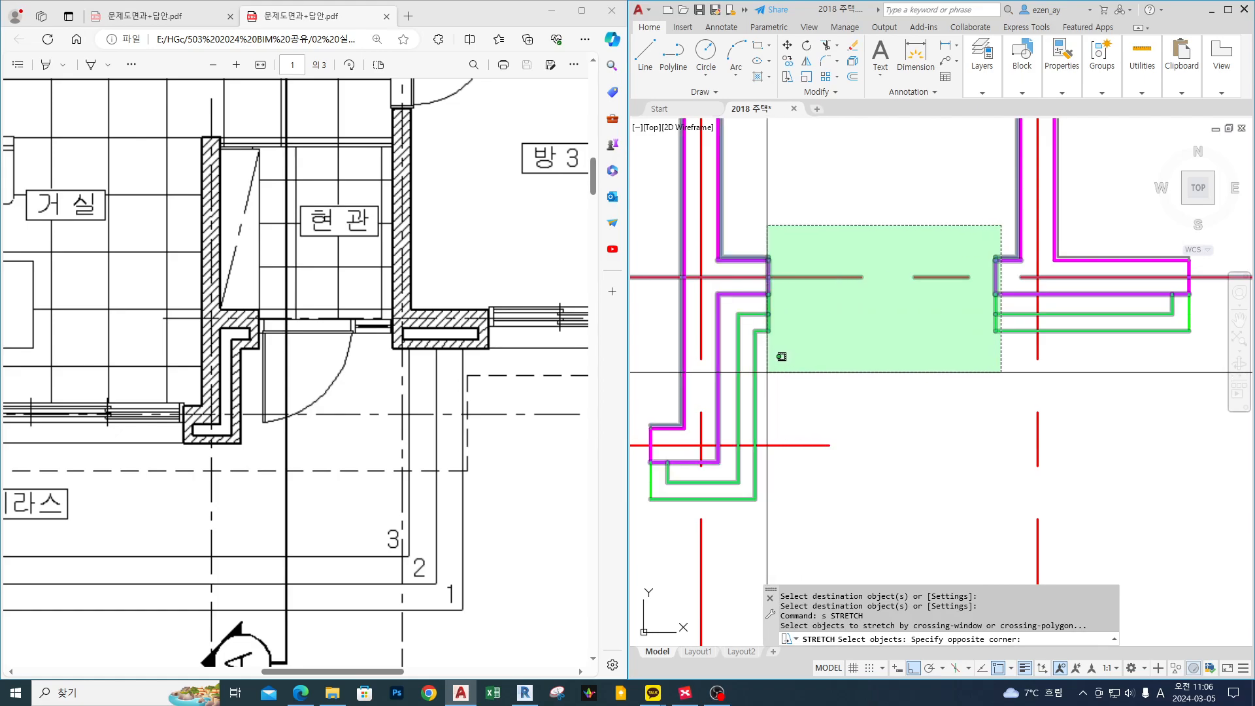
pyautogui.click(816, 382)
pyautogui.press('space')
pyautogui.click(813, 382)
pyautogui.write('50')
pyautogui.press('space')
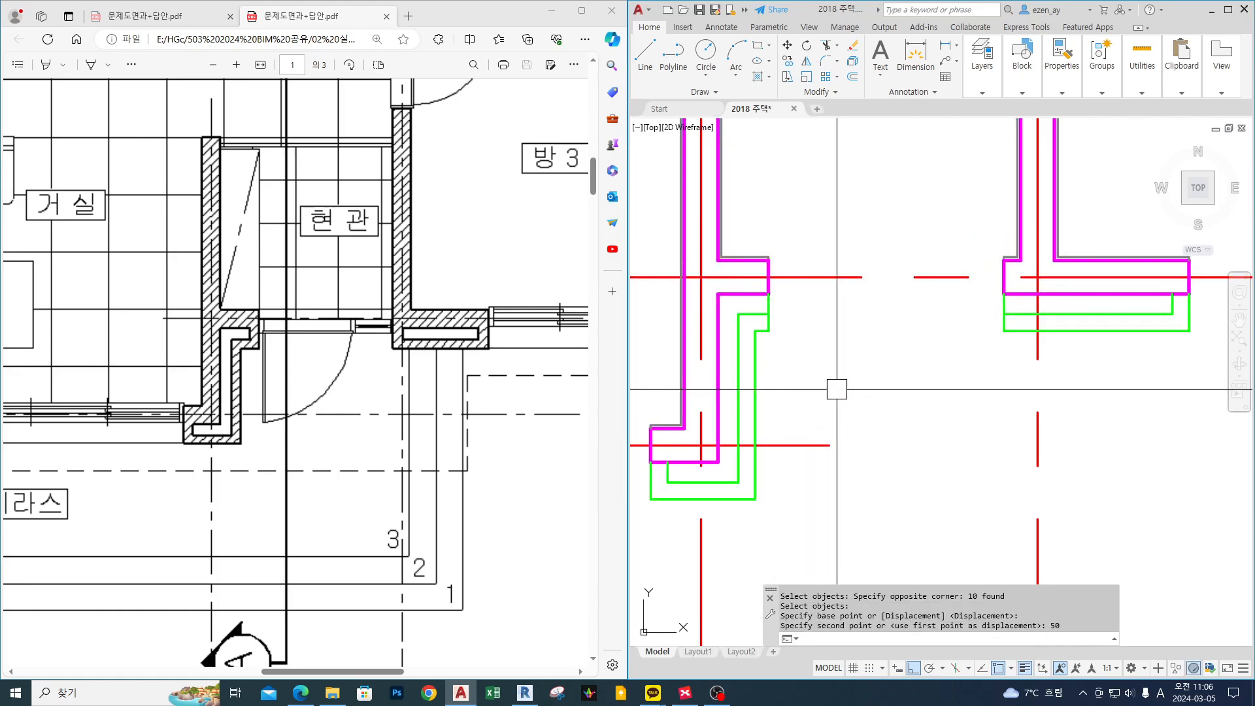
# Examine the wall returns and brick ends on both sides of the entrance opening.
pyautogui.scroll(2, 810, 295)
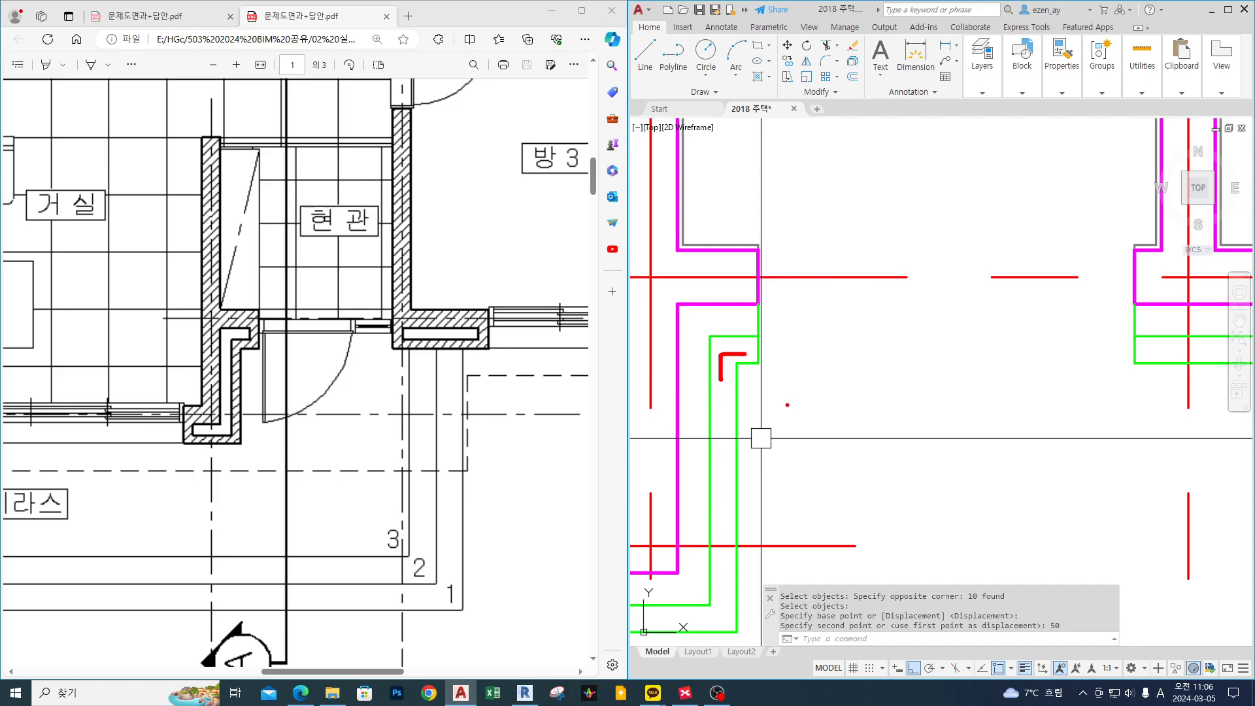
pyautogui.press('Escape')
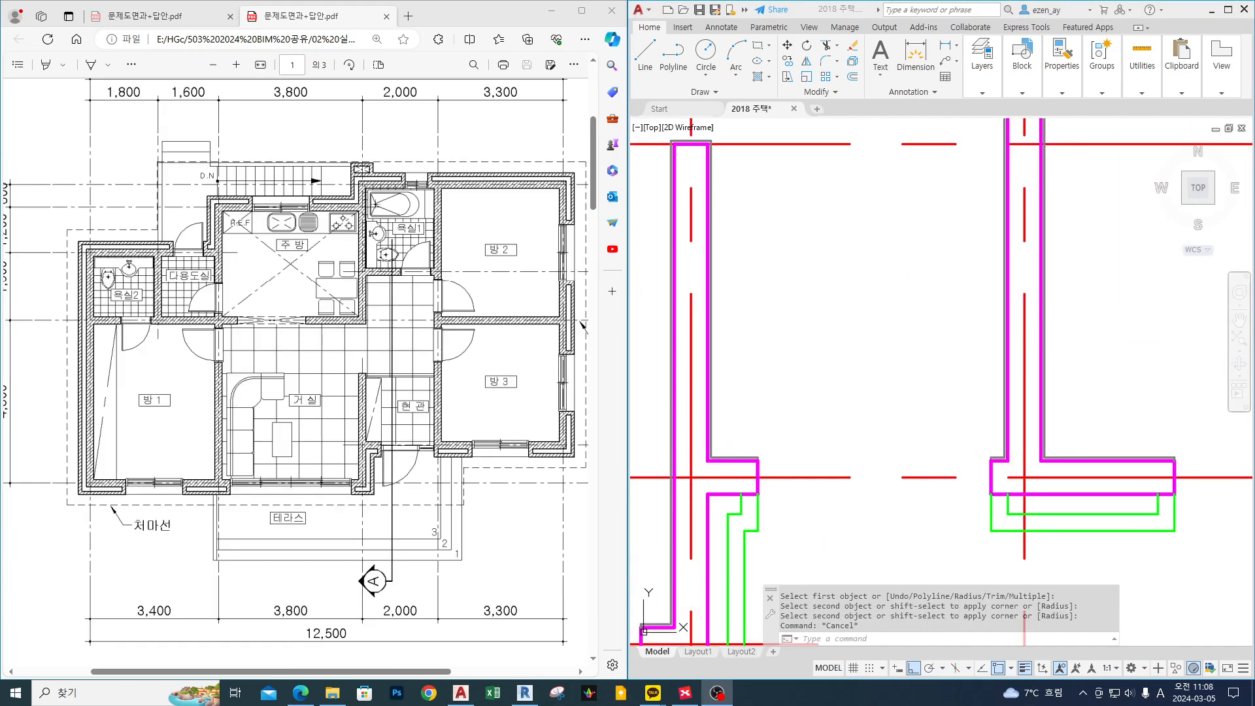
pyautogui.scroll(-3, 869, 392)
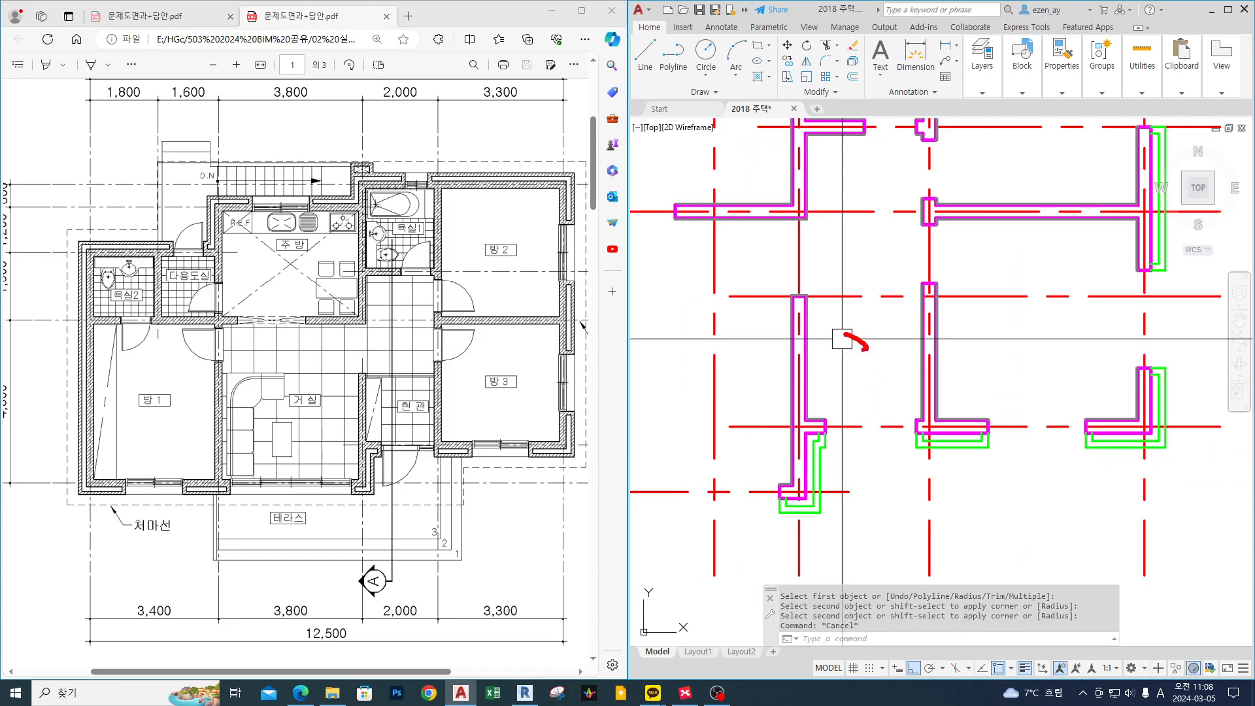
pyautogui.scroll(4, 895, 372)
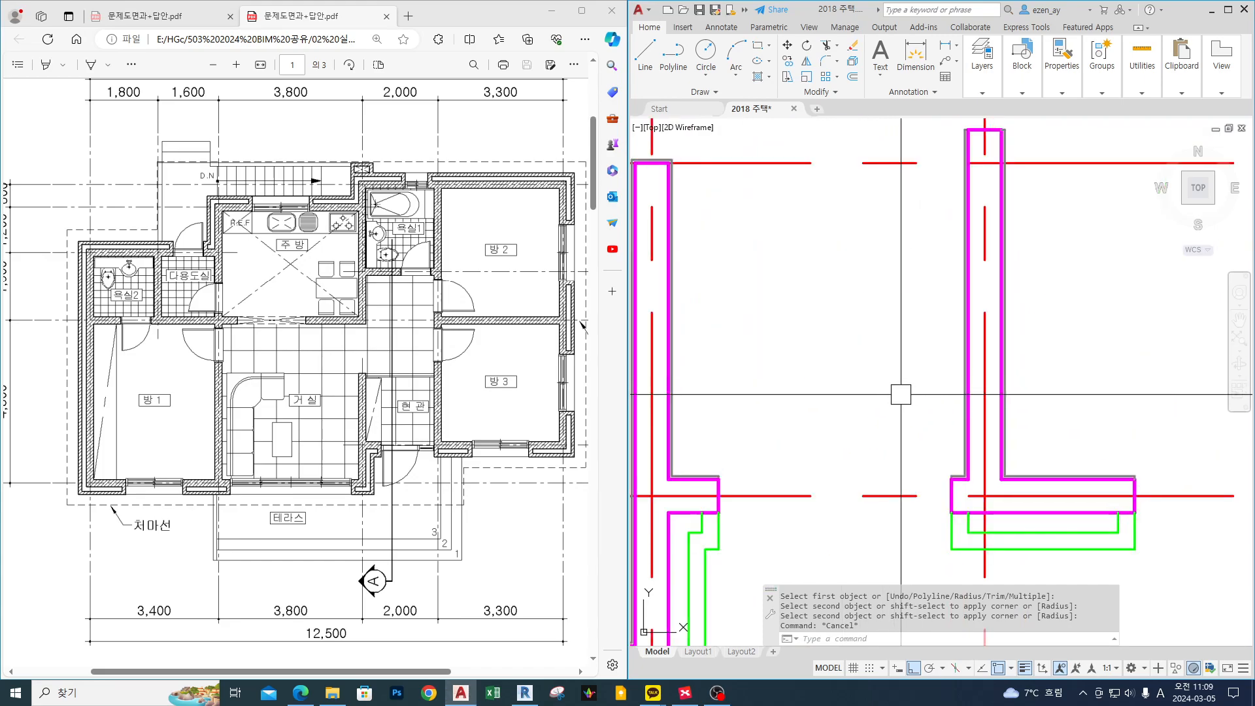
pyautogui.moveTo(817, 429); pyautogui.dragTo(858, 430, button='middle')
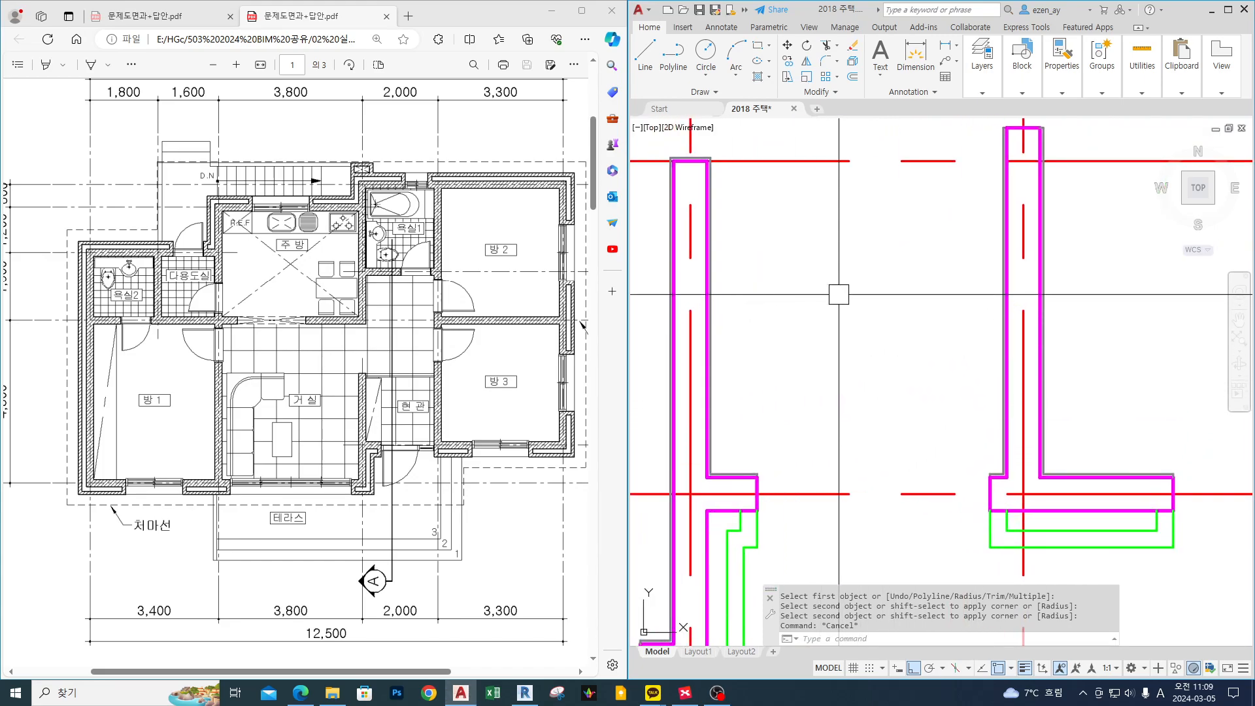
pyautogui.scroll(-3, 832, 288)
pyautogui.scroll(2, 954, 543)
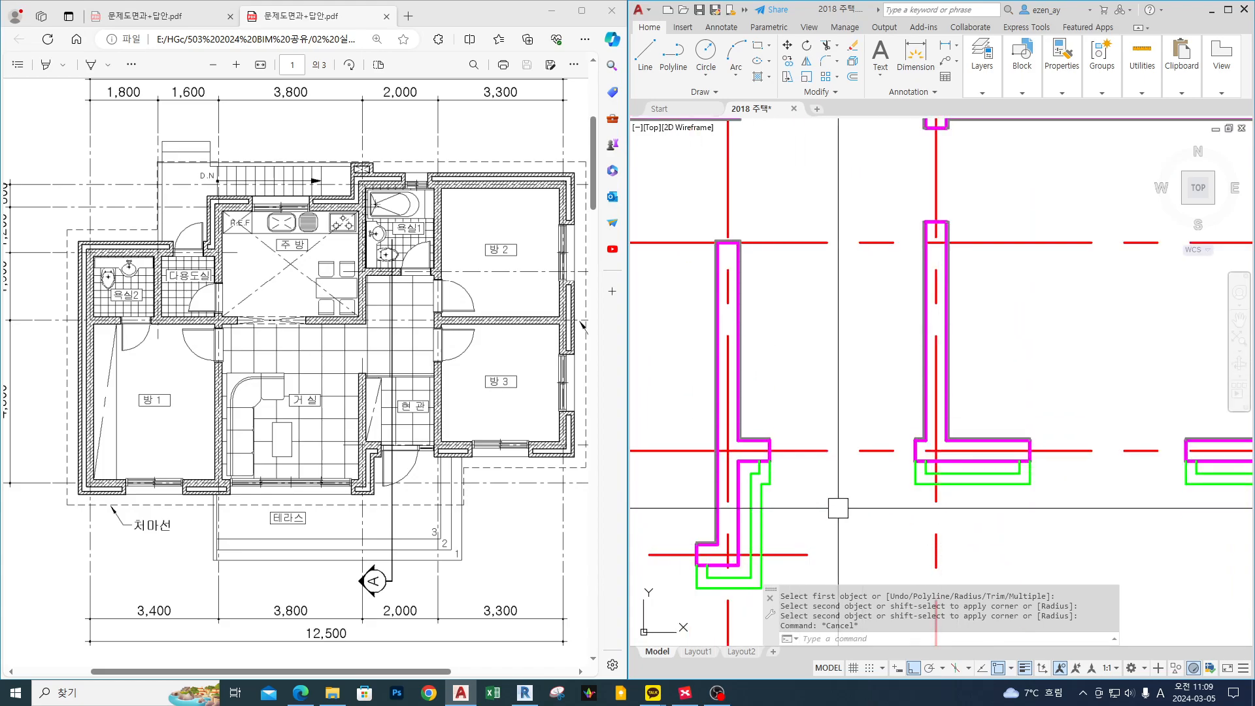
pyautogui.scroll(2, 770, 426)
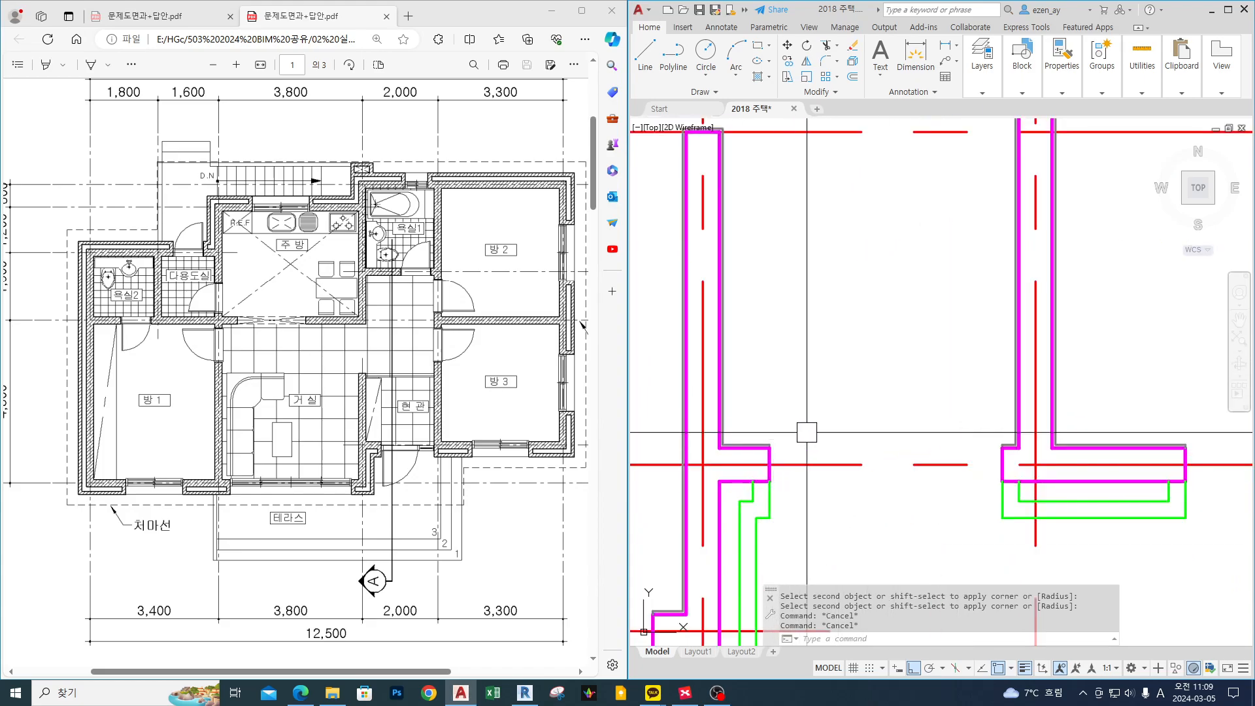
# Measure the living room side wall return along its interior finish line, from the inner corner to its end.
pyautogui.press('Escape')
pyautogui.write('dist')
pyautogui.press('Return')
pyautogui.scroll(2, 719, 437)
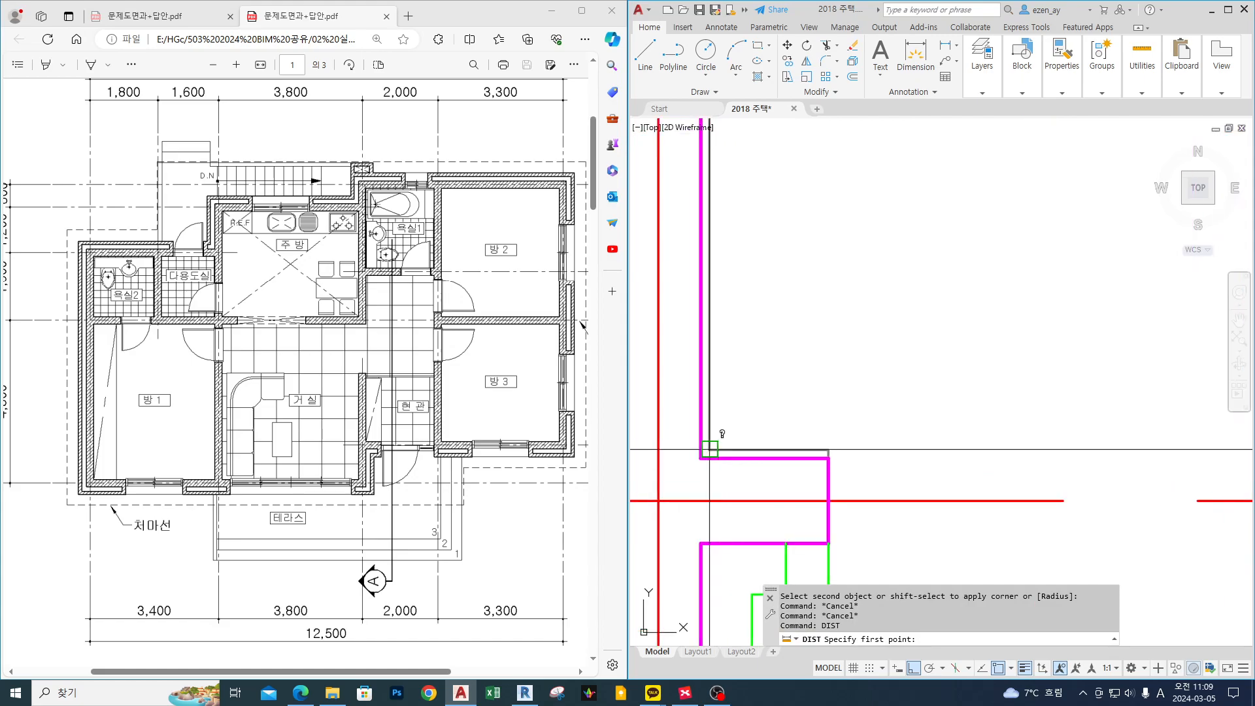
pyautogui.click(709, 450)
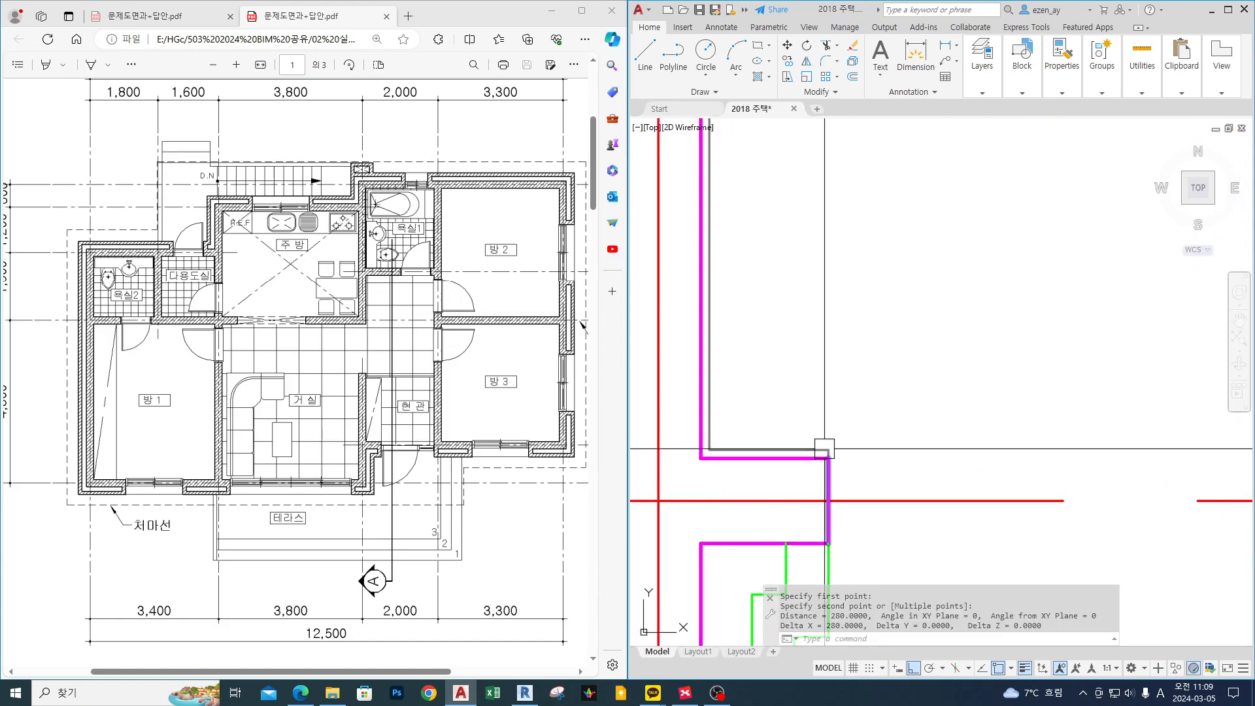
pyautogui.click(829, 450)
pyautogui.scroll(-1, 861, 479)
pyautogui.scroll(-2, 831, 446)
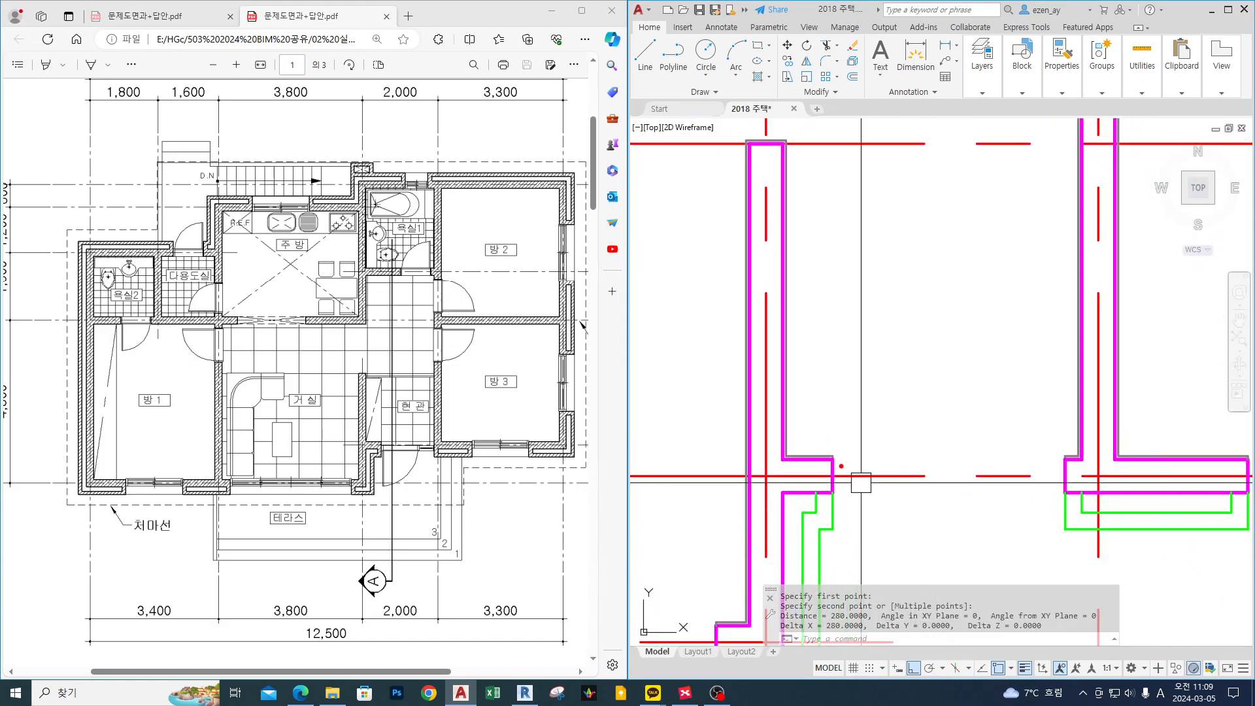
pyautogui.press('Escape')
# Stretch the end of the living room side wall return 150 toward the entrance opening.
pyautogui.scroll(2, 1085, 516)
pyautogui.moveTo(664, 620); pyautogui.dragTo(684, 610, button='middle')
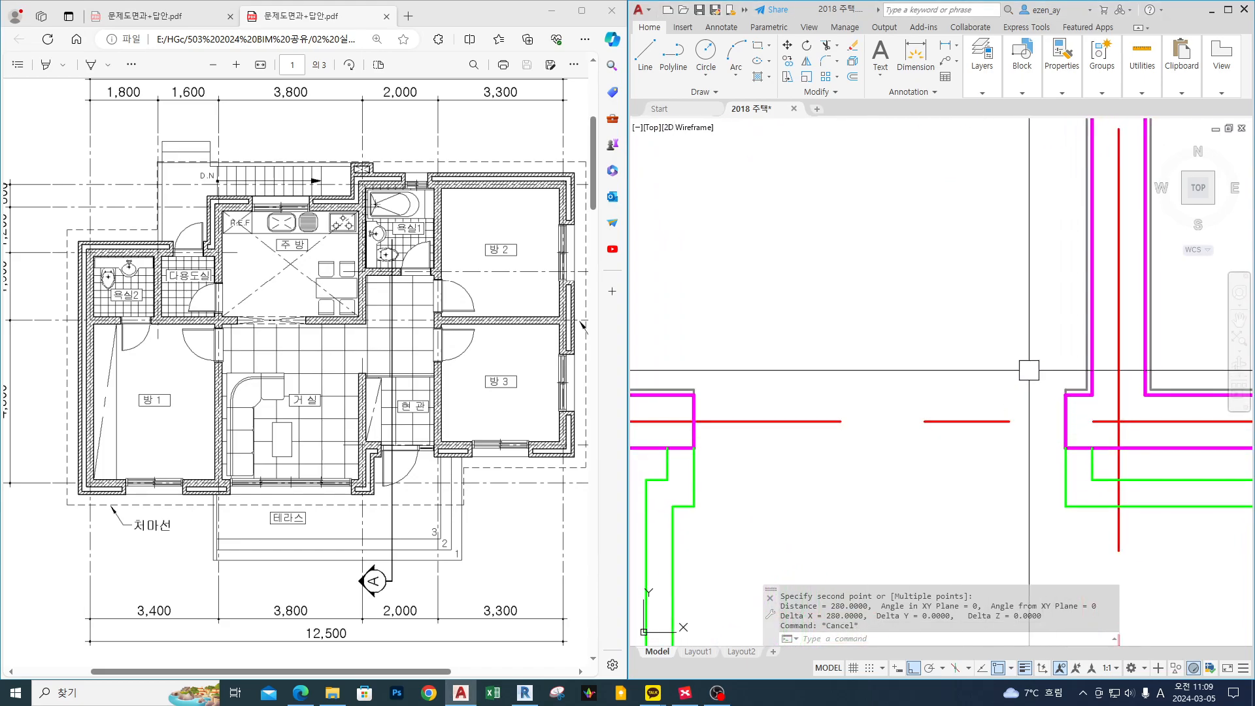
pyautogui.scroll(-2, 1053, 404)
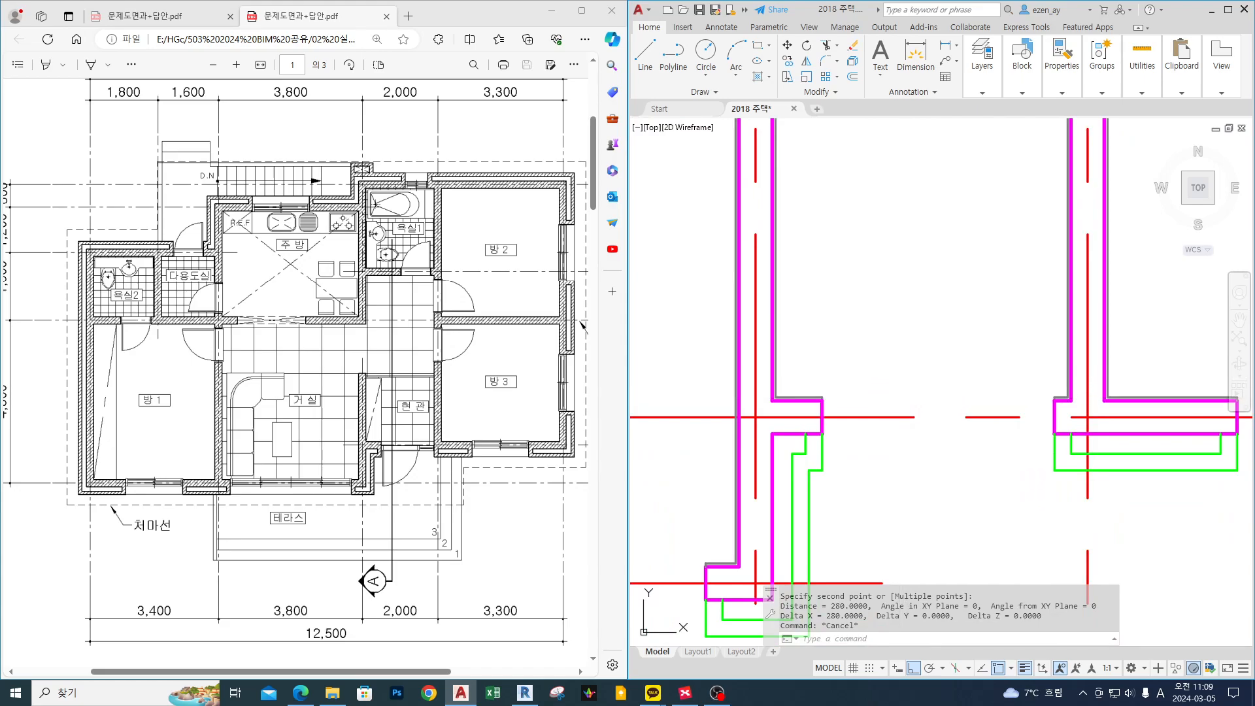
pyautogui.write('s')
pyautogui.press('Return')
pyautogui.click(887, 368)
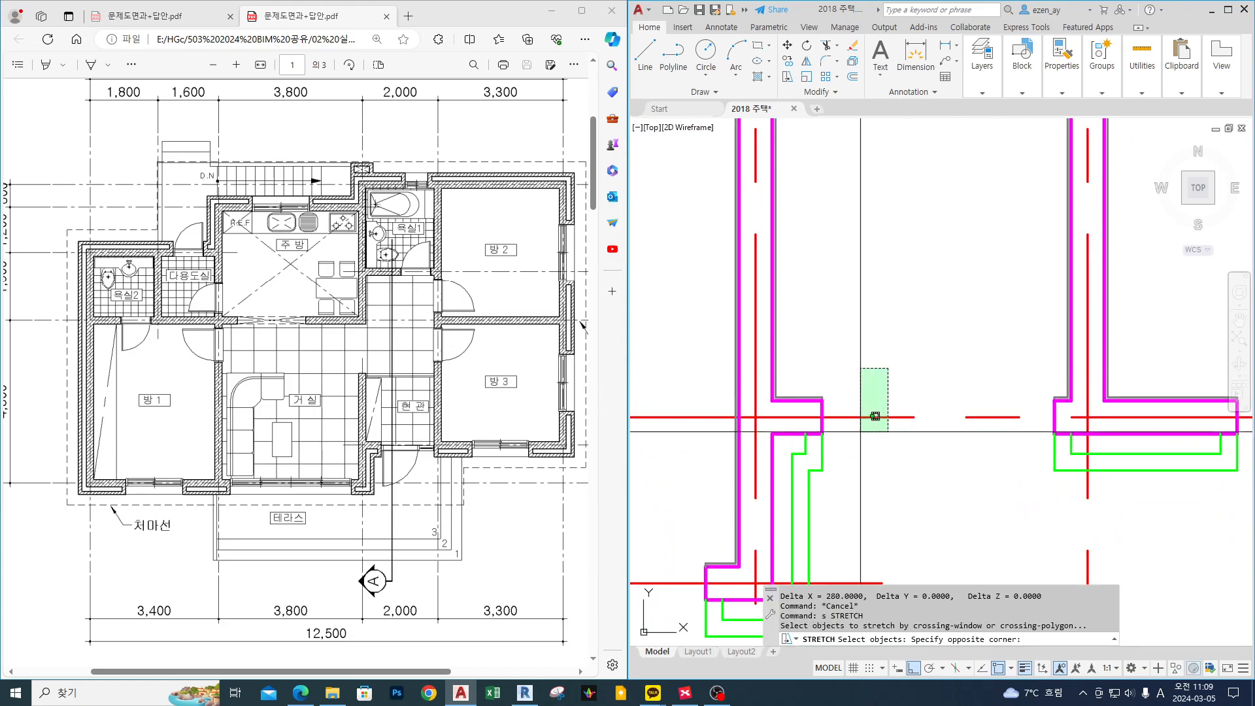
pyautogui.scroll(2, 797, 442)
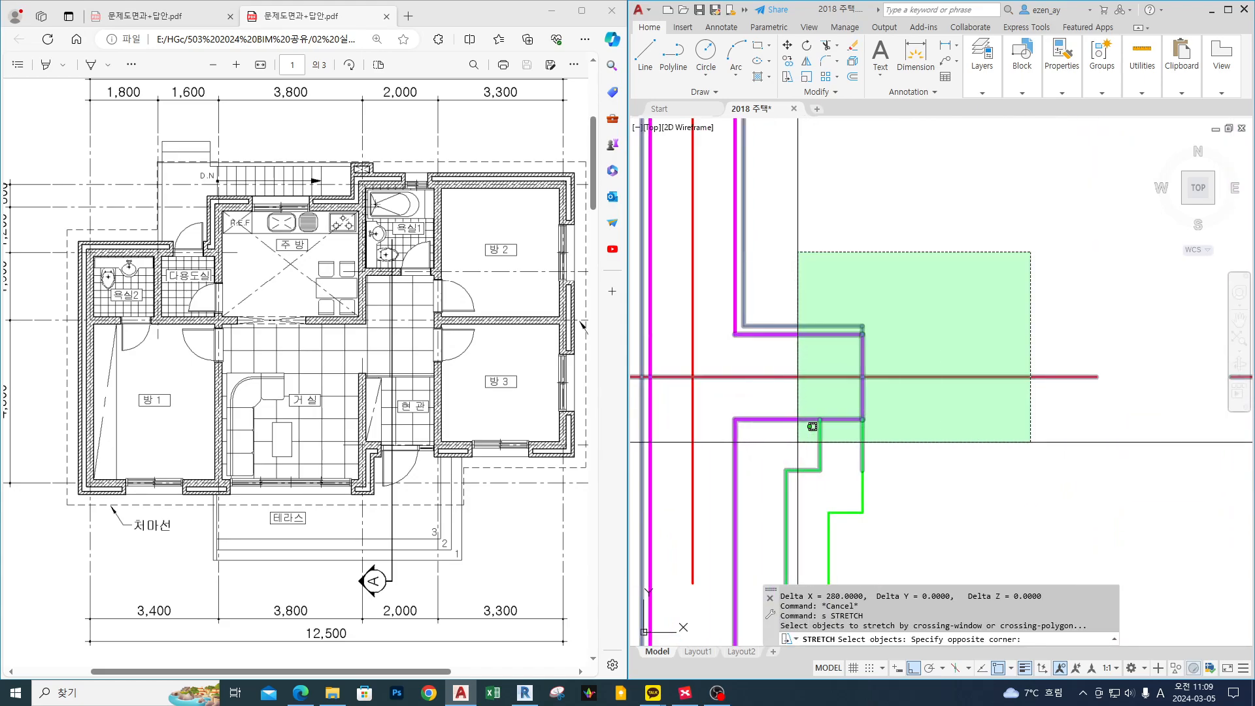
pyautogui.click(796, 442)
pyautogui.scroll(-1, 797, 441)
pyautogui.press('Return')
pyautogui.click(863, 456)
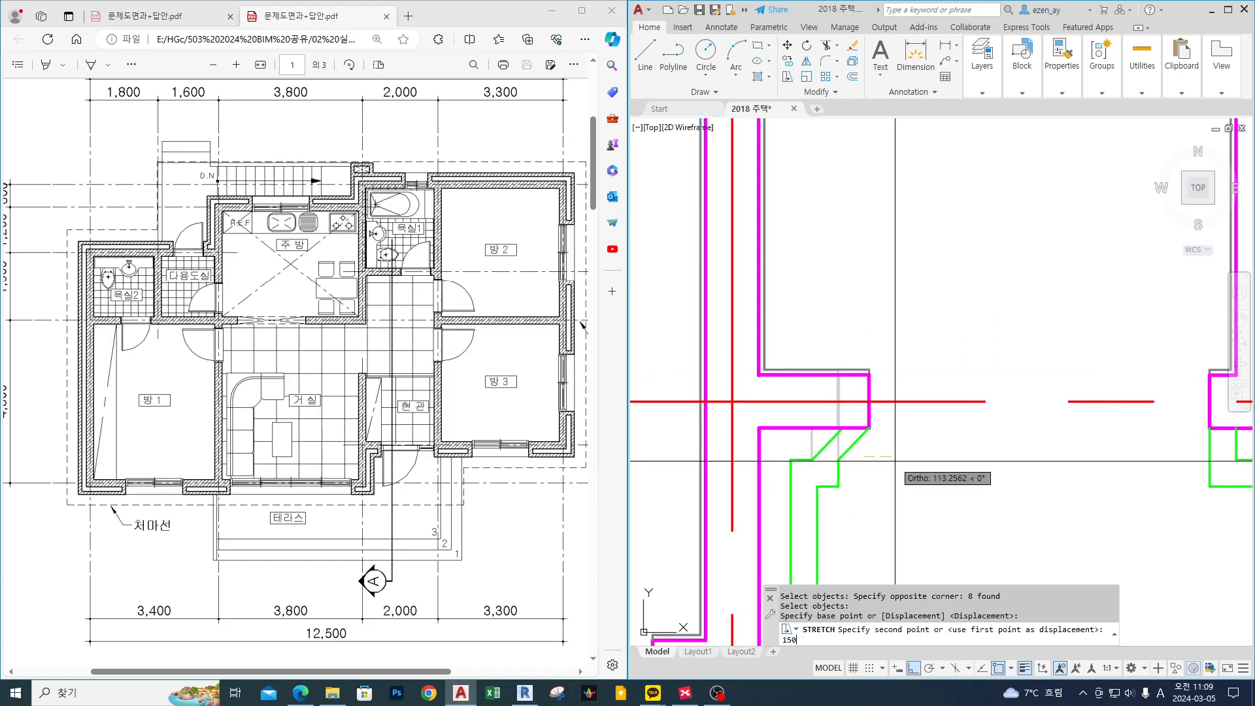
pyautogui.press('Return')
# Measure the extended living room side return along its structural wall face, from the inner corner to its end.
pyautogui.write('di')
pyautogui.press('Return')
pyautogui.click(758, 374)
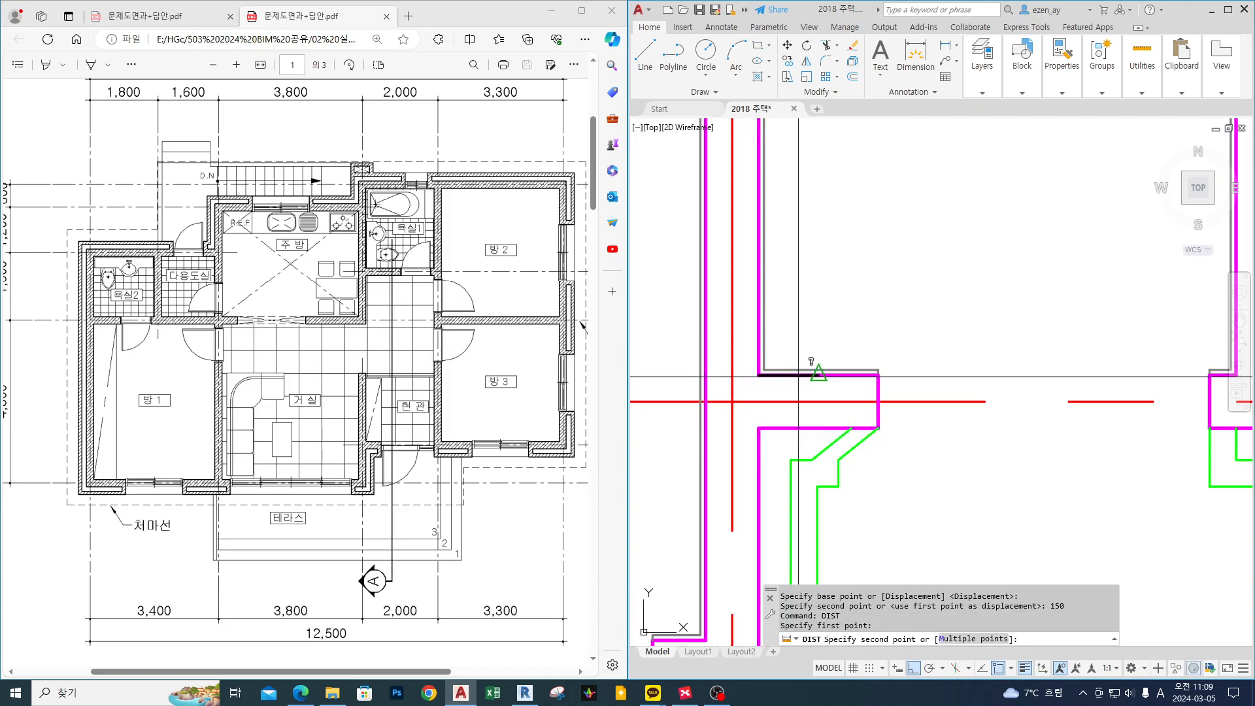
pyautogui.click(870, 381)
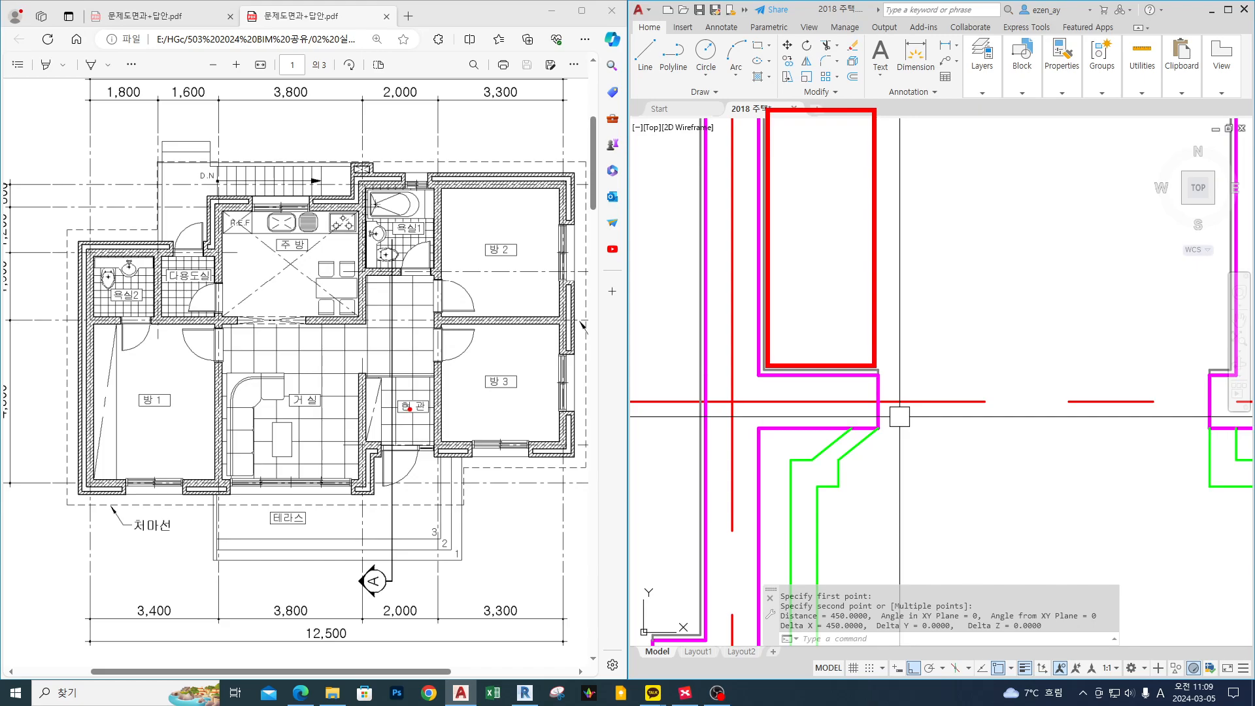
pyautogui.press('Escape')
pyautogui.moveTo(981, 365); pyautogui.dragTo(948, 364, button='middle')
pyautogui.moveTo(988, 485); pyautogui.dragTo(992, 485, button='middle')
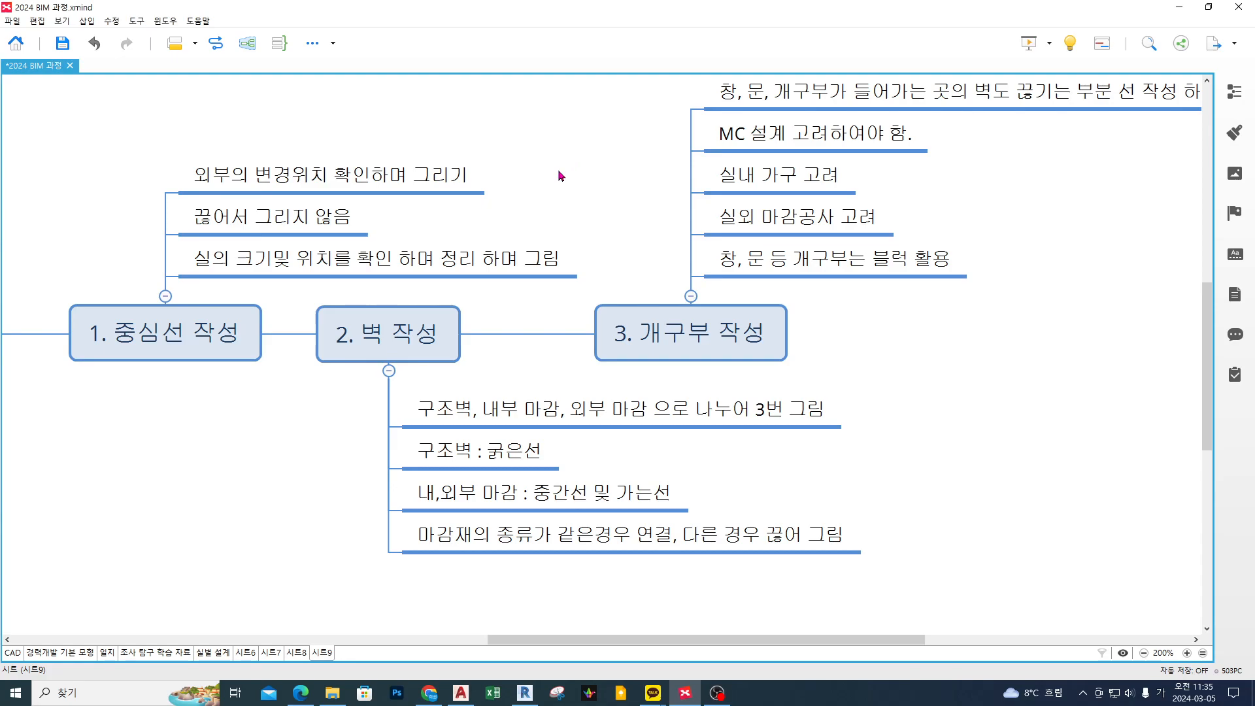
# In the XMind map 2024 BIM 과정, examine the notes on drawing centre lines under "1. 중심선 작성".
pyautogui.moveTo(510, 152); pyautogui.dragTo(537, 169)
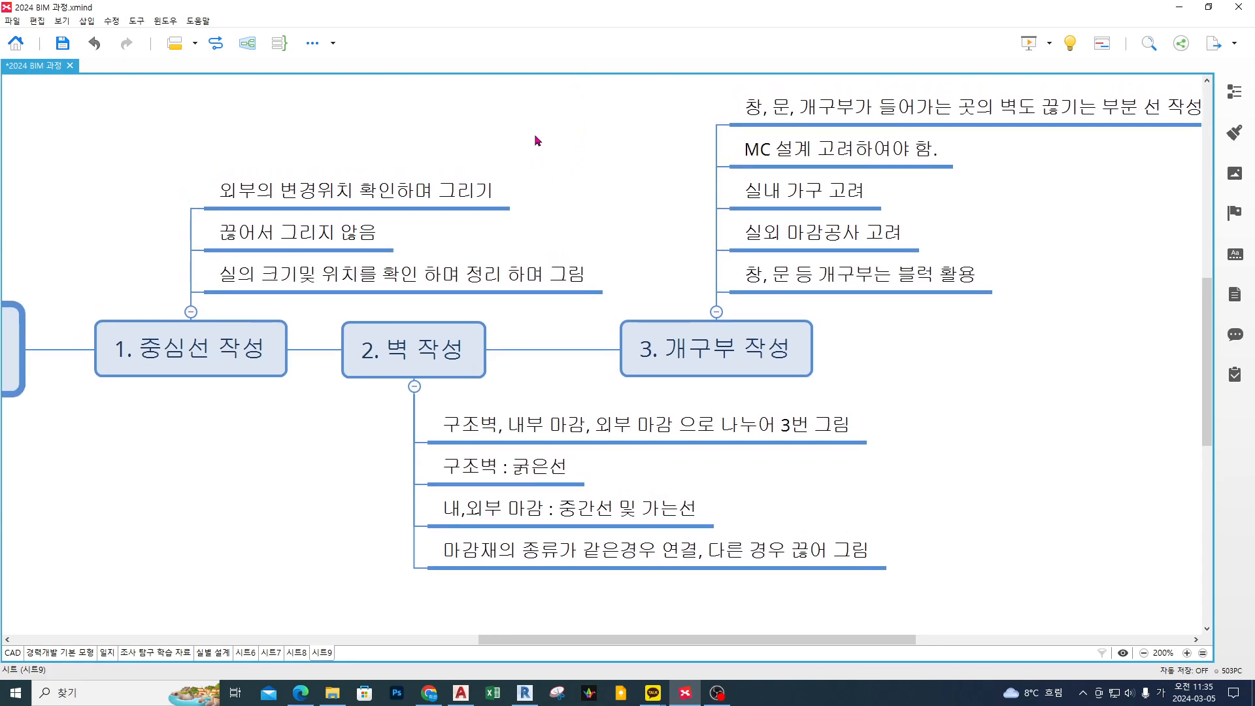
pyautogui.moveTo(72, 390); pyautogui.dragTo(294, 312)
pyautogui.moveTo(206, 299); pyautogui.dragTo(428, 256)
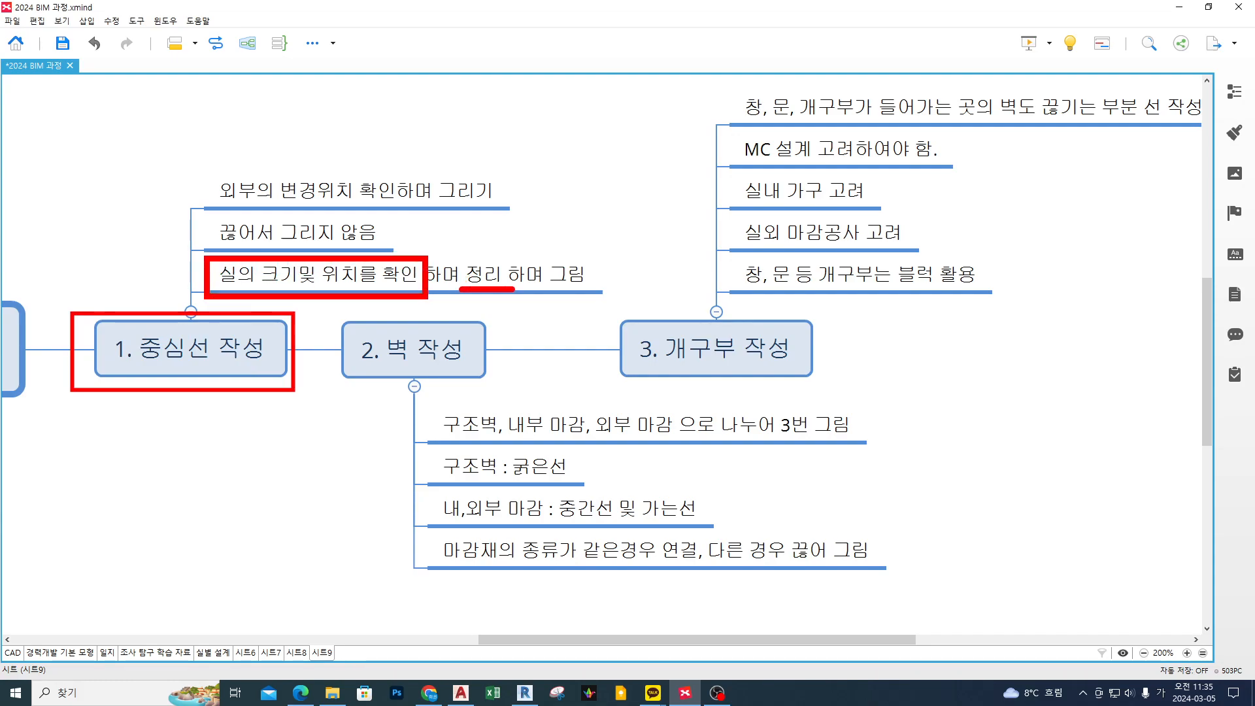
pyautogui.moveTo(213, 208); pyautogui.dragTo(362, 173)
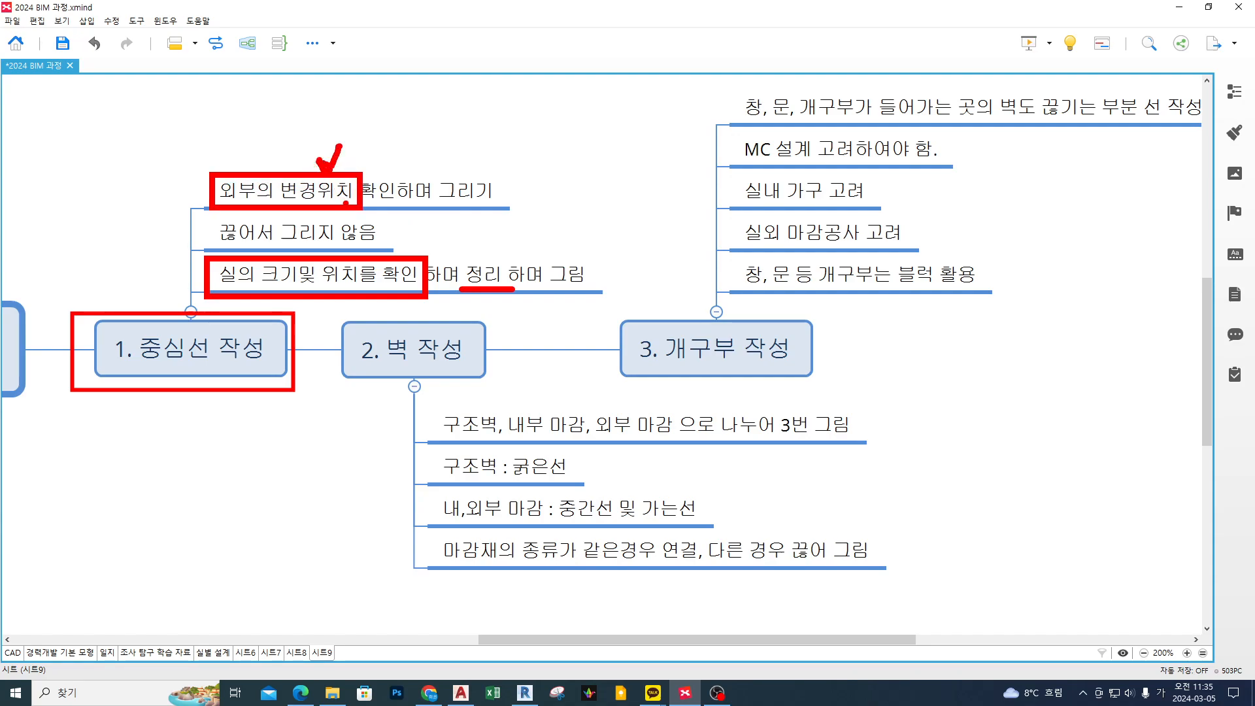
pyautogui.moveTo(163, 234); pyautogui.dragTo(404, 245)
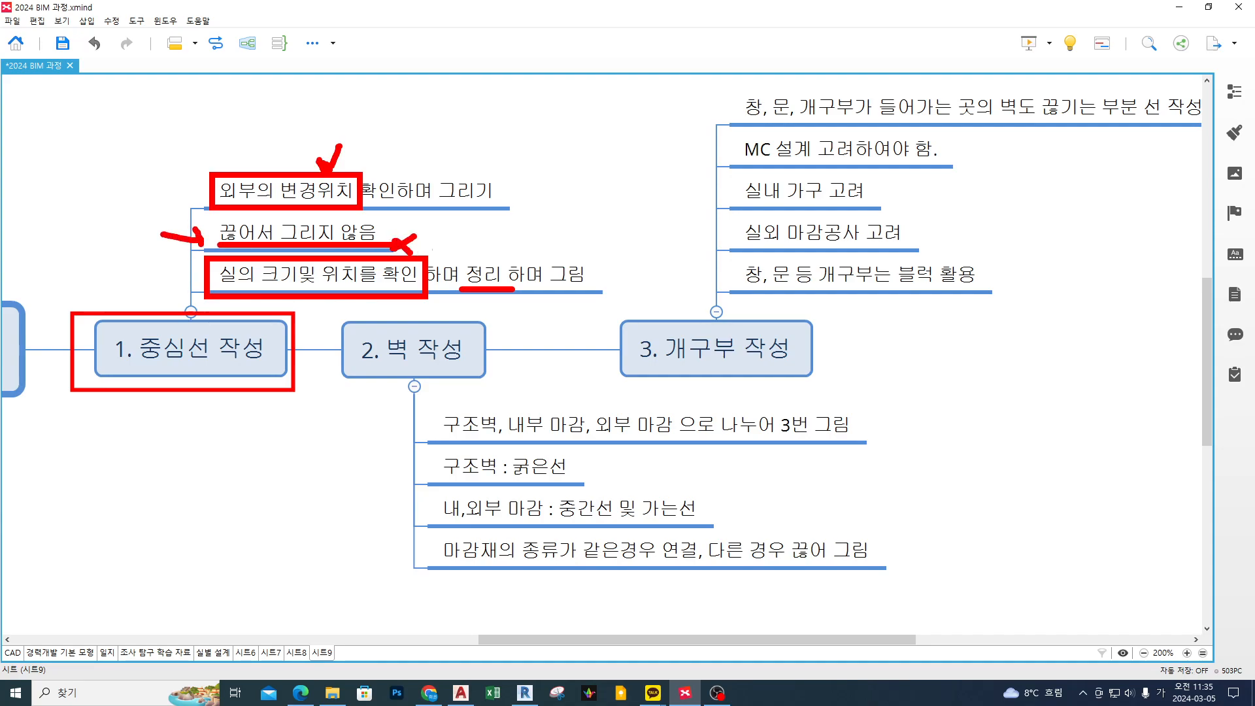
pyautogui.press('Escape')
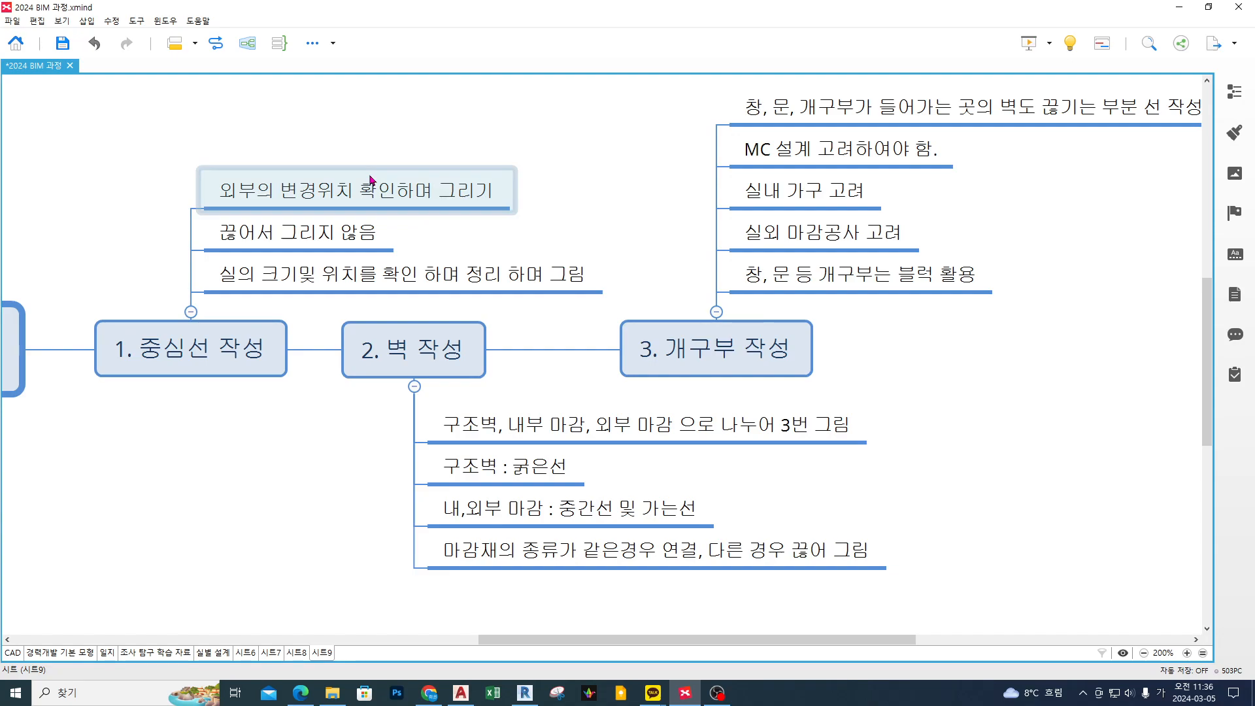
# Examine the notes under "2. 벽 작성" on drawing structural walls, interior finishes and exterior finishes separately.
pyautogui.moveTo(581, 240); pyautogui.dragTo(572, 215, button='right')
pyautogui.hotkey('ctrl', '2')
pyautogui.keyDown('ctrl'); pyautogui.moveTo(314, 361); pyautogui.dragTo(497, 281); pyautogui.keyUp('ctrl')
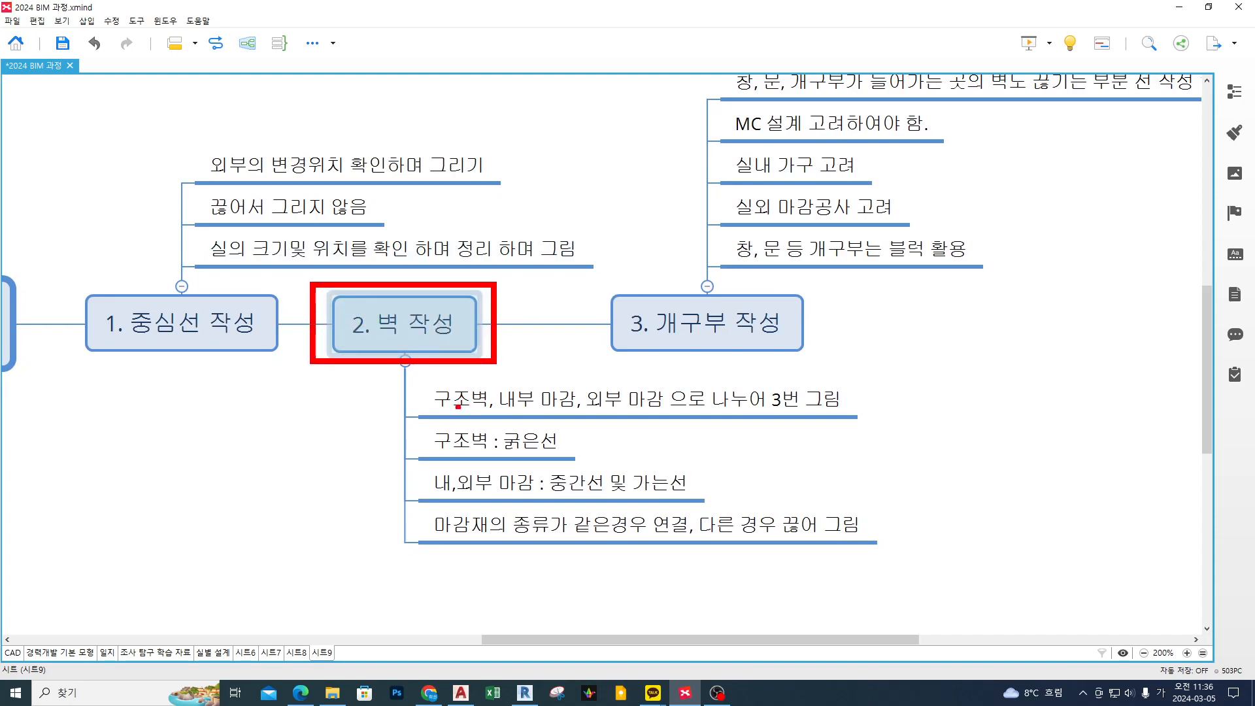
pyautogui.moveTo(280, 406); pyautogui.dragTo(288, 442)
pyautogui.moveTo(331, 400)
pyautogui.mouseDown()
pyautogui.moveTo(335, 431)
pyautogui.moveTo(350, 436)
pyautogui.mouseUp()
pyautogui.moveTo(356, 411); pyautogui.dragTo(365, 430)
pyautogui.moveTo(356, 431)
pyautogui.mouseDown()
pyautogui.moveTo(375, 443)
pyautogui.moveTo(500, 426)
pyautogui.mouseUp()
pyautogui.press('Escape')
pyautogui.hotkey('ctrl', '2')
pyautogui.keyDown('ctrl'); pyautogui.moveTo(419, 418); pyautogui.dragTo(500, 381); pyautogui.keyUp('ctrl')
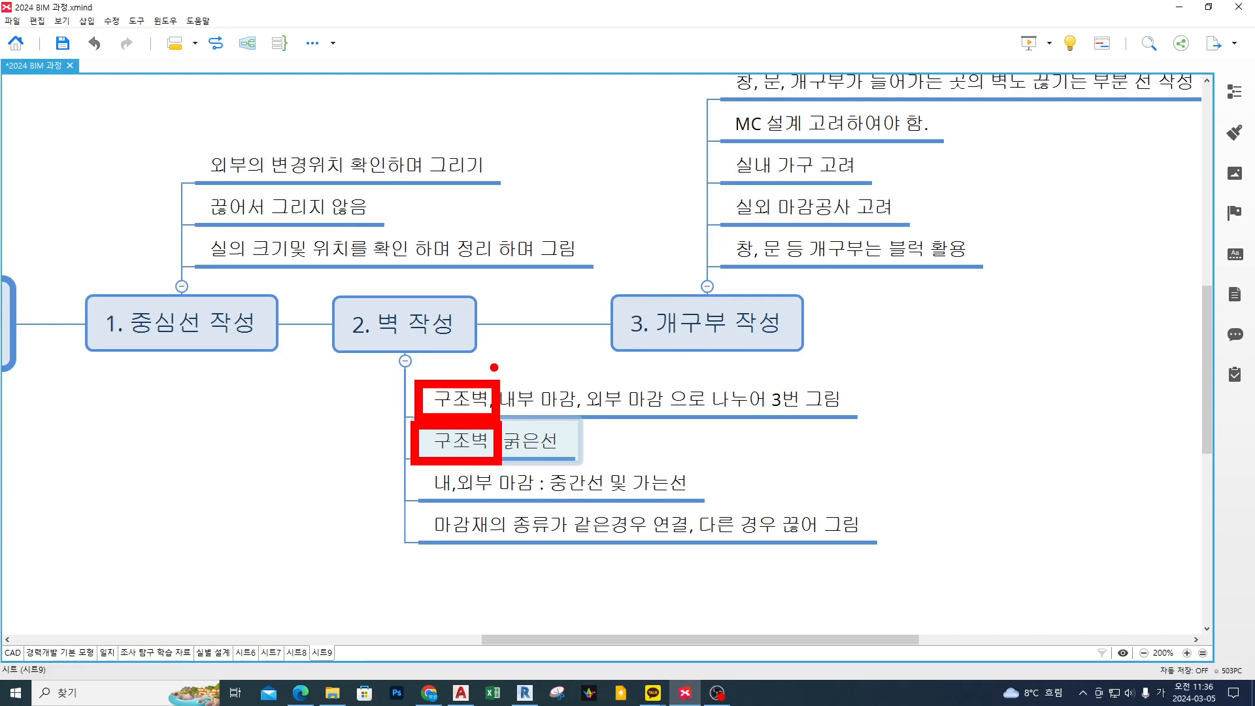
pyautogui.moveTo(515, 330)
pyautogui.mouseDown()
pyautogui.moveTo(485, 351)
pyautogui.moveTo(503, 367)
pyautogui.moveTo(592, 404)
pyautogui.moveTo(654, 403)
pyautogui.moveTo(526, 410)
pyautogui.mouseUp()
pyautogui.moveTo(365, 396)
pyautogui.mouseDown()
pyautogui.moveTo(401, 395)
pyautogui.moveTo(400, 362)
pyautogui.mouseUp()
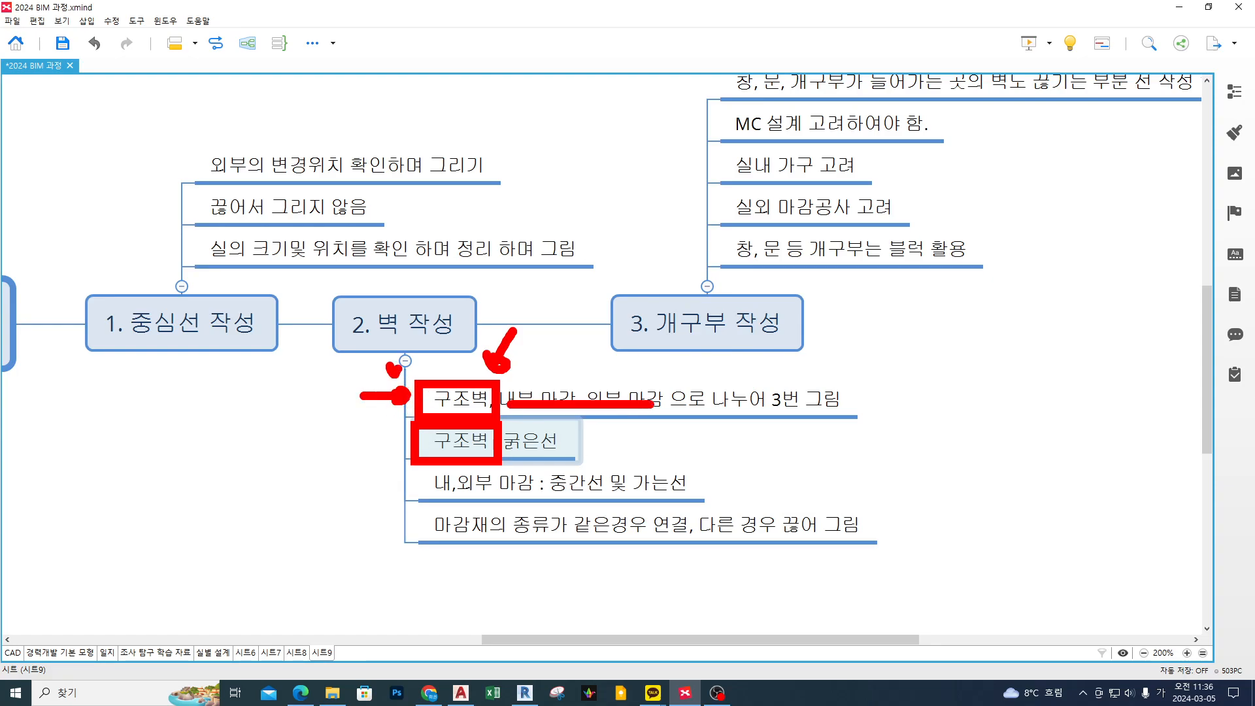
pyautogui.moveTo(684, 234)
pyautogui.mouseDown()
pyautogui.moveTo(694, 260)
pyautogui.moveTo(709, 240)
pyautogui.mouseUp()
pyautogui.press('Escape')
pyautogui.hotkey('ctrl', '2')
pyautogui.moveTo(491, 419)
pyautogui.mouseDown()
pyautogui.moveTo(588, 377)
pyautogui.moveTo(661, 419)
pyautogui.mouseUp()
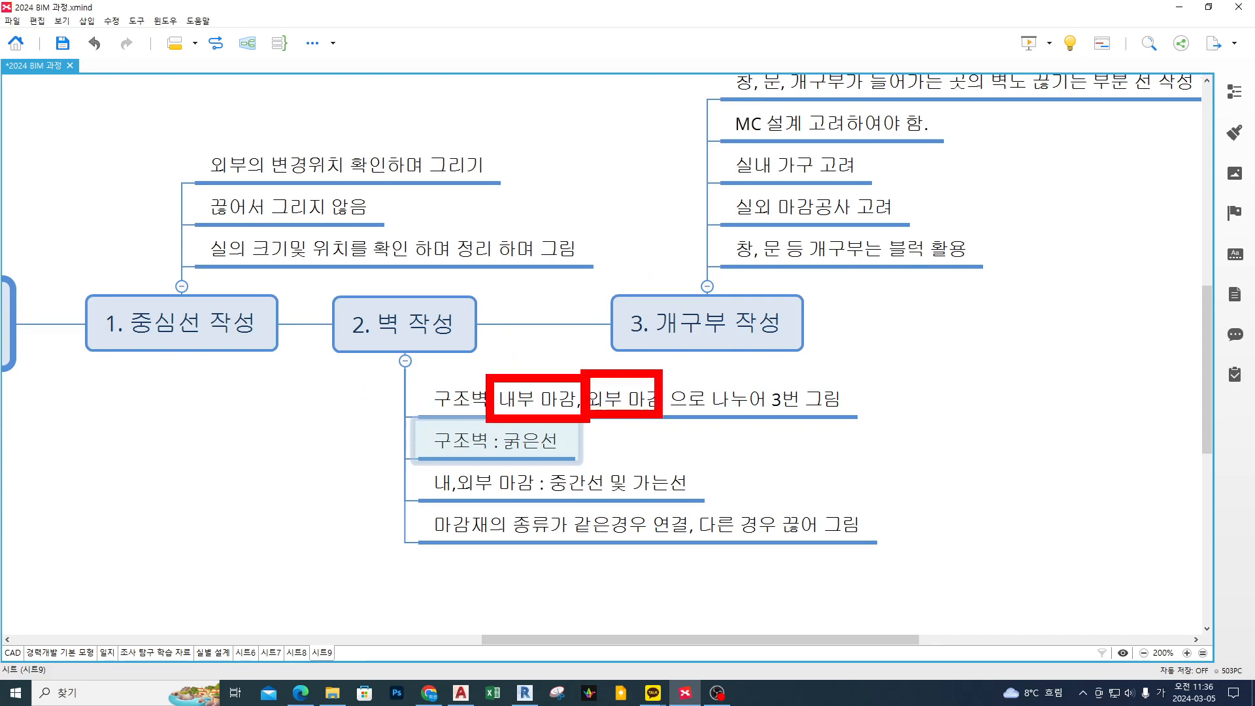
pyautogui.moveTo(434, 421)
pyautogui.mouseDown()
pyautogui.moveTo(500, 392)
pyautogui.moveTo(458, 418)
pyautogui.mouseUp()
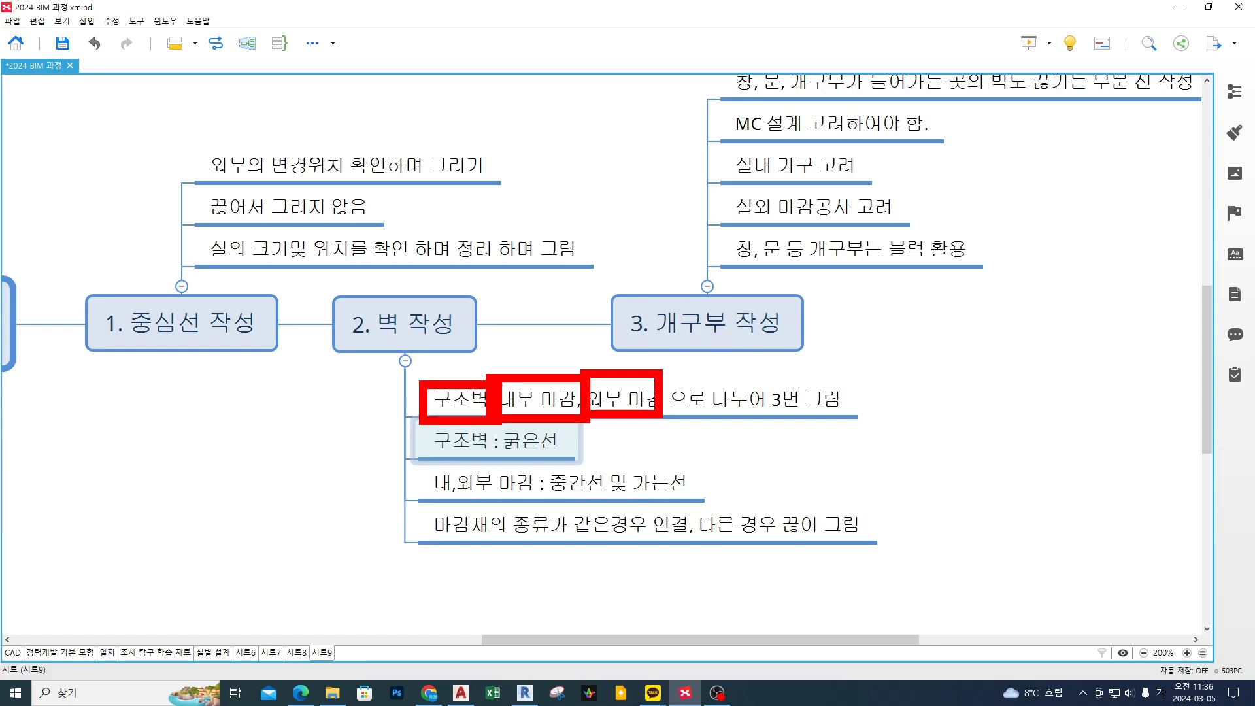
# Examine the note under "2. 벽 작성" on connecting walls with the same finish material and breaking them where the materials differ.
pyautogui.press('Escape')
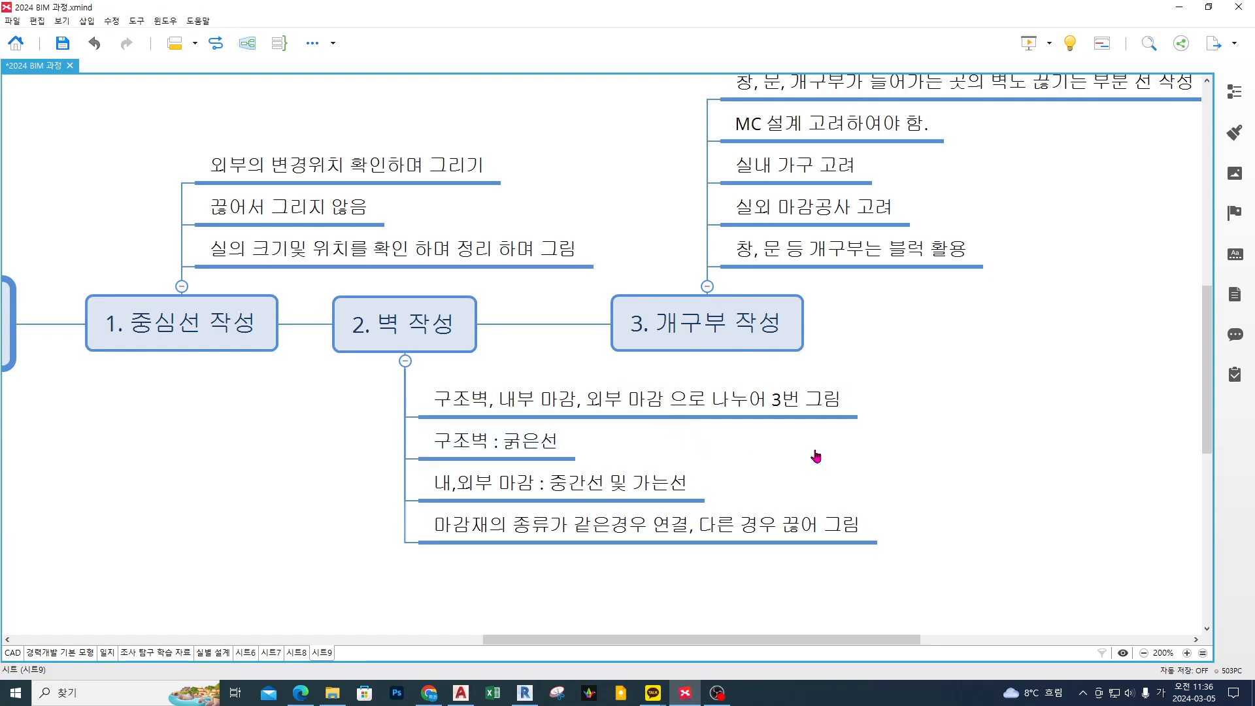
pyautogui.moveTo(818, 456); pyautogui.dragTo(791, 461)
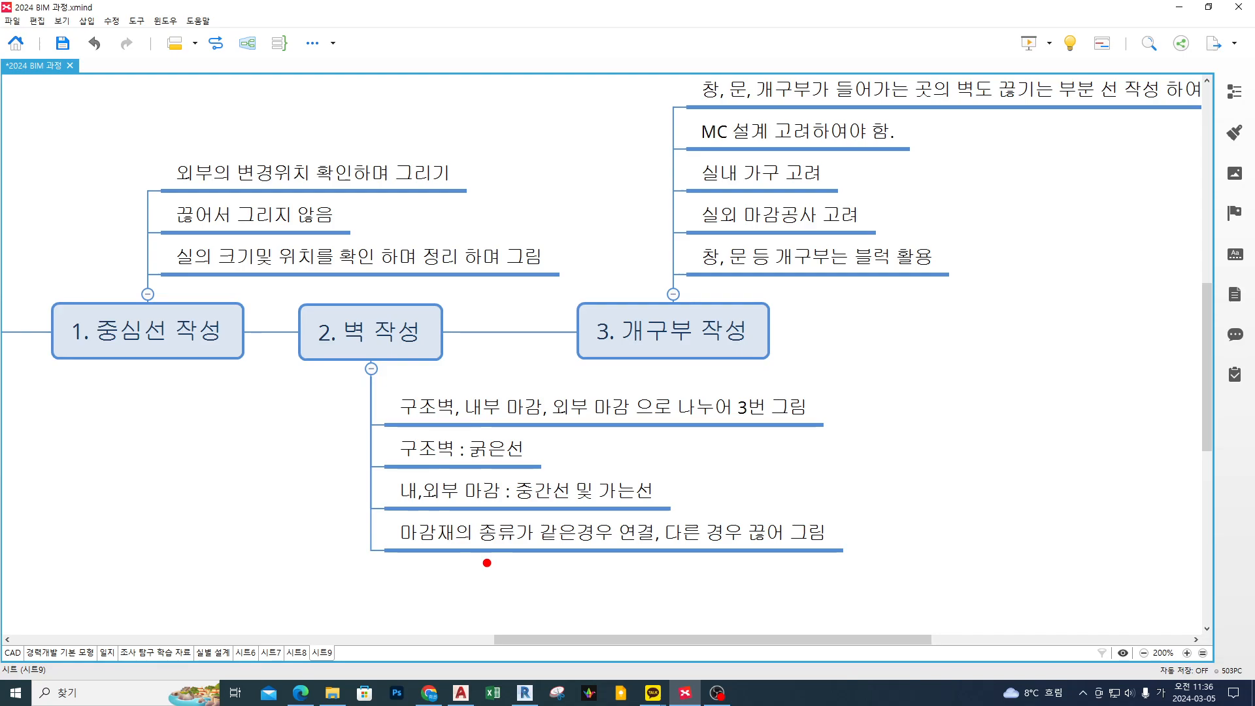
pyautogui.scroll(1, 451, 571)
pyautogui.moveTo(335, 525)
pyautogui.mouseDown()
pyautogui.moveTo(854, 523)
pyautogui.moveTo(796, 551)
pyautogui.moveTo(843, 475)
pyautogui.moveTo(851, 518)
pyautogui.mouseUp()
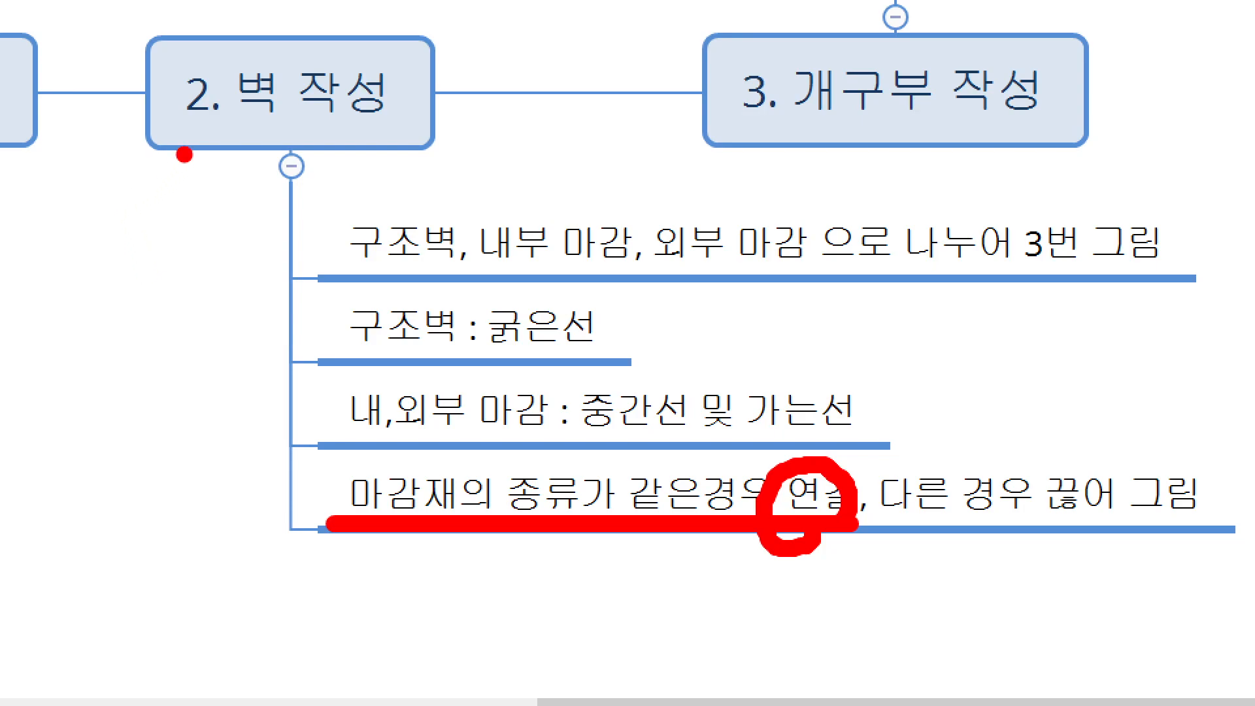
pyautogui.moveTo(184, 153); pyautogui.dragTo(205, 319)
pyautogui.moveTo(310, 140); pyautogui.dragTo(308, 312)
pyautogui.moveTo(278, 161)
pyautogui.mouseDown()
pyautogui.moveTo(226, 197)
pyautogui.moveTo(255, 238)
pyautogui.mouseUp()
pyautogui.moveTo(280, 248); pyautogui.dragTo(247, 268)
pyautogui.moveTo(39, 319); pyautogui.dragTo(196, 324)
pyautogui.moveTo(295, 322); pyautogui.dragTo(428, 320)
pyautogui.moveTo(39, 398); pyautogui.dragTo(461, 396)
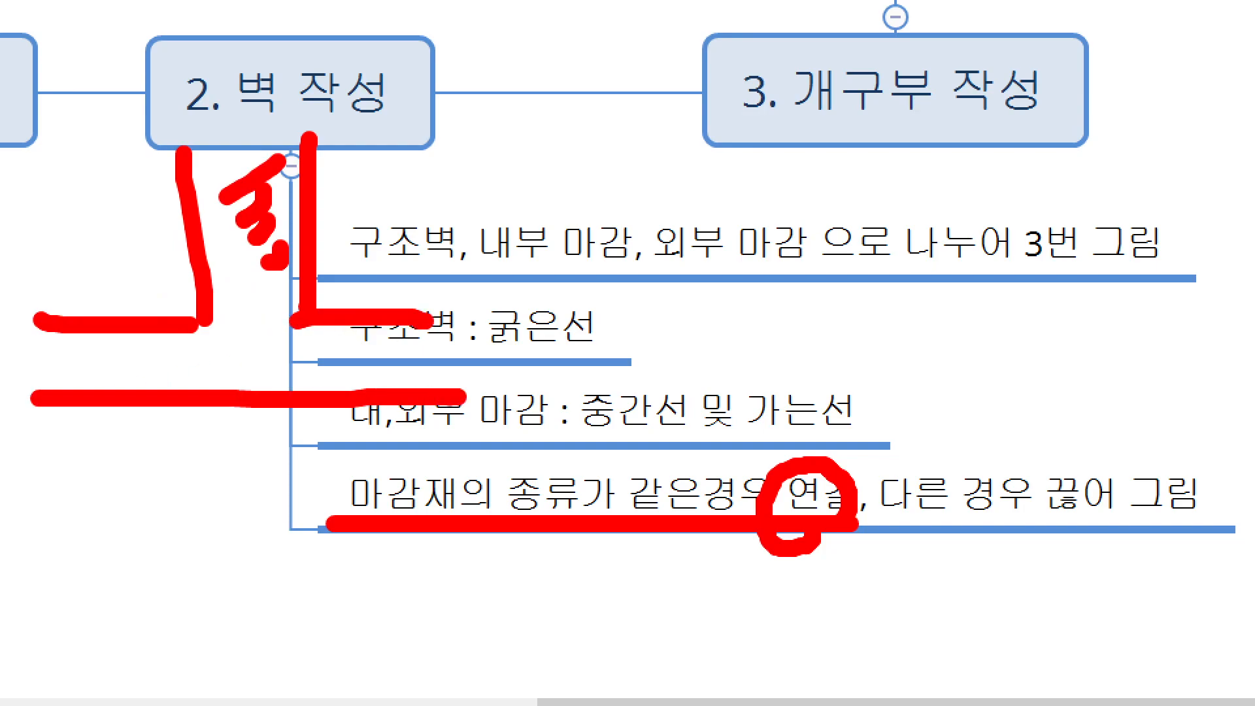
pyautogui.click(229, 315)
pyautogui.click(245, 317)
pyautogui.click(255, 317)
pyautogui.click(262, 317)
pyautogui.click(275, 317)
pyautogui.moveTo(261, 298)
pyautogui.mouseDown()
pyautogui.moveTo(236, 329)
pyautogui.moveTo(258, 321)
pyautogui.mouseUp()
pyautogui.moveTo(195, 368); pyautogui.dragTo(198, 375)
pyautogui.click(197, 384)
pyautogui.moveTo(195, 306); pyautogui.dragTo(201, 425)
pyautogui.click(306, 330)
pyautogui.moveTo(306, 330); pyautogui.dragTo(303, 391)
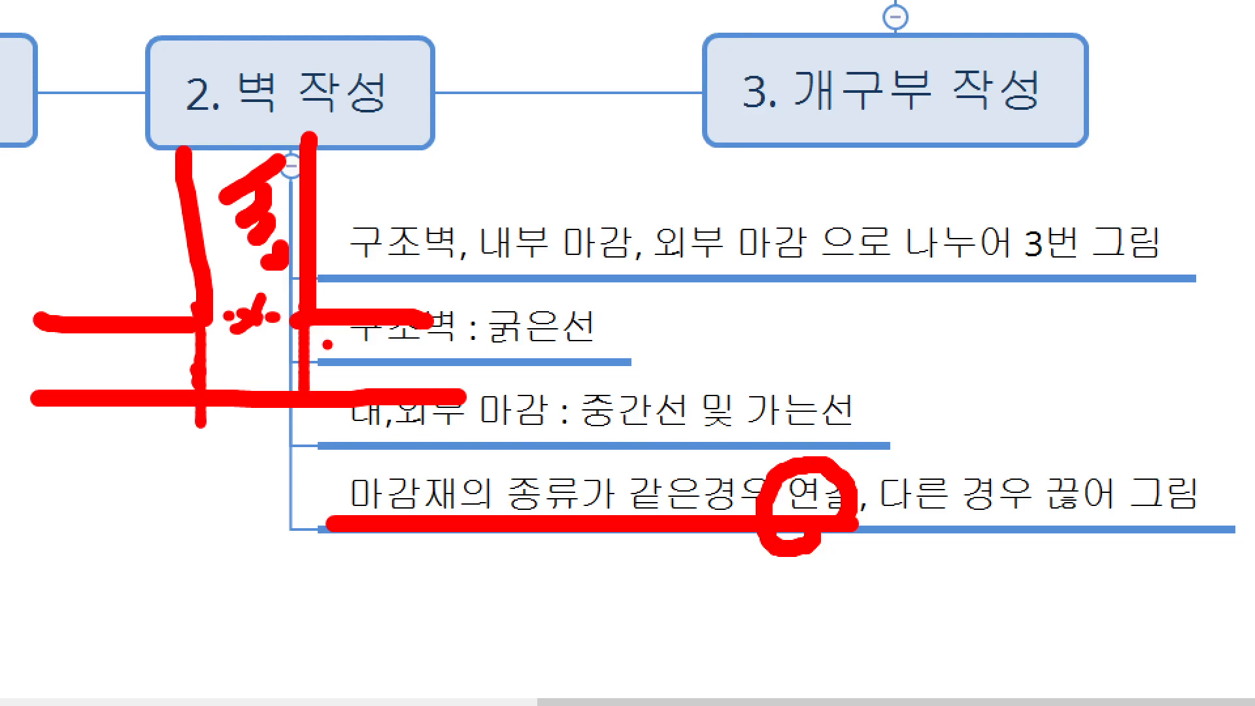
pyautogui.press('Escape')
# Study the wall finish note using a T-shaped junction of two separately drawn walls as the example.
pyautogui.keyDown('ctrl'); pyautogui.moveTo(95, 417); pyautogui.dragTo(492, 468); pyautogui.keyUp('ctrl')
pyautogui.moveTo(204, 428)
pyautogui.mouseDown()
pyautogui.moveTo(164, 451)
pyautogui.moveTo(185, 465)
pyautogui.mouseUp()
pyautogui.moveTo(449, 433); pyautogui.dragTo(421, 452)
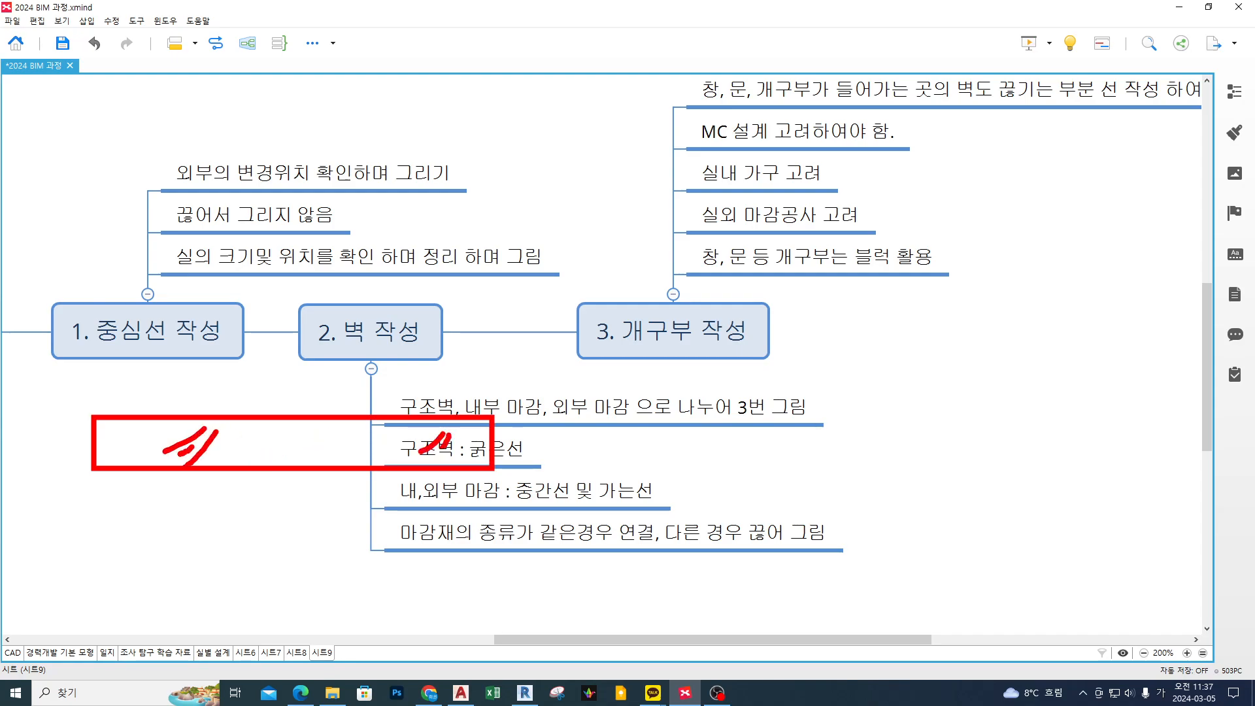
pyautogui.moveTo(269, 413)
pyautogui.keyDown('ctrl'); pyautogui.mouseDown()
pyautogui.moveTo(319, 335)
pyautogui.moveTo(343, 226)
pyautogui.moveTo(304, 294)
pyautogui.moveTo(313, 312)
pyautogui.moveTo(282, 353)
pyautogui.moveTo(321, 387)
pyautogui.moveTo(330, 412)
pyautogui.moveTo(293, 411)
pyautogui.moveTo(317, 426)
pyautogui.mouseUp(); pyautogui.keyUp('ctrl')
pyautogui.click(304, 429)
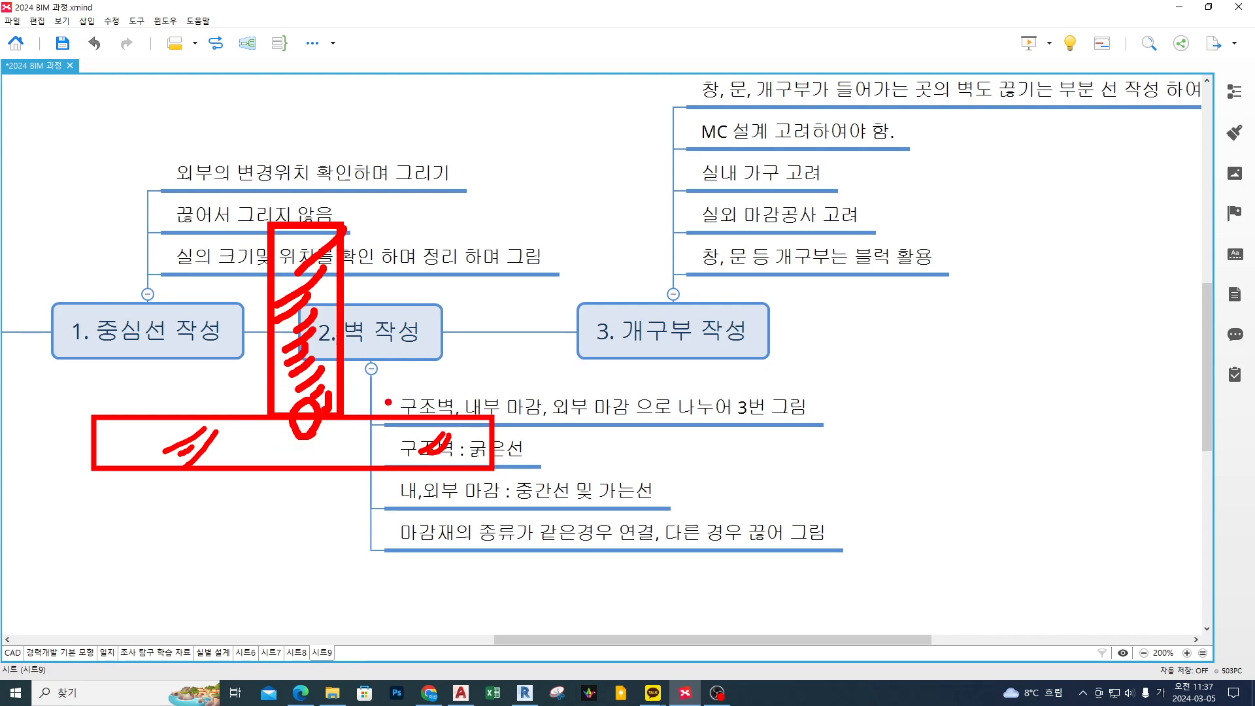
pyautogui.moveTo(151, 438); pyautogui.dragTo(463, 440)
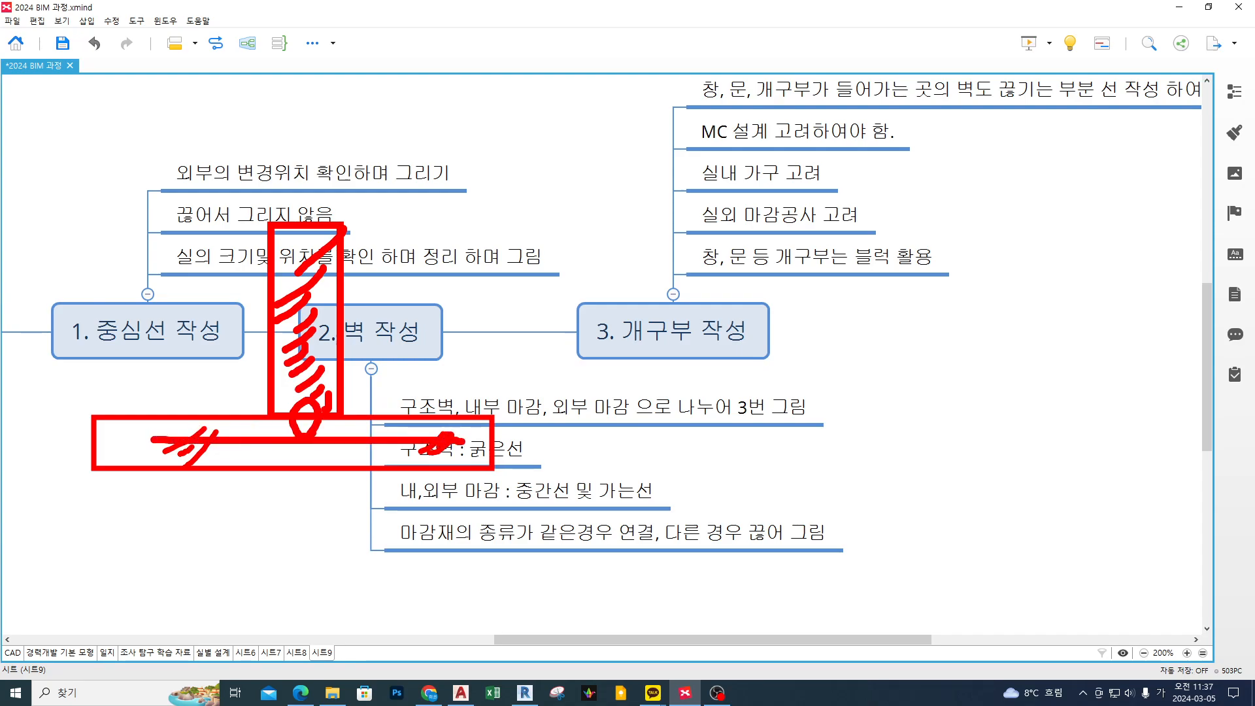
pyautogui.moveTo(298, 346)
pyautogui.mouseDown()
pyautogui.moveTo(294, 402)
pyautogui.moveTo(312, 412)
pyautogui.mouseUp()
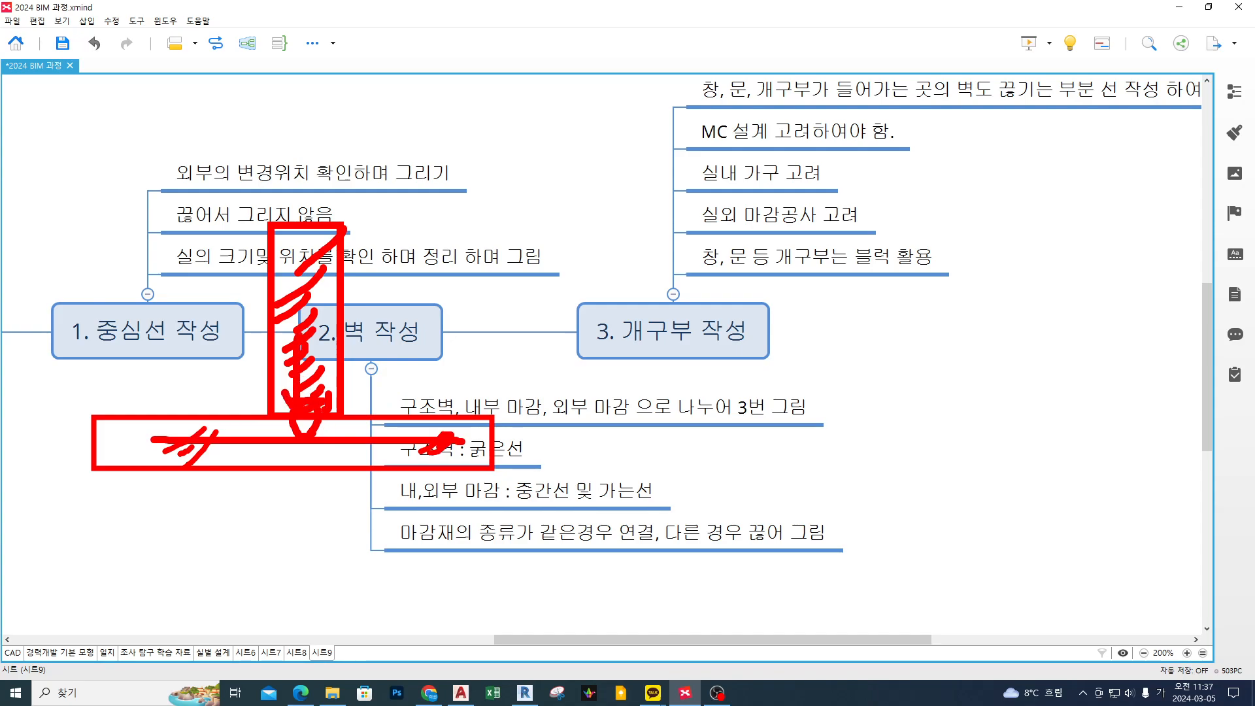
pyautogui.moveTo(474, 291); pyautogui.dragTo(430, 312)
pyautogui.moveTo(224, 355); pyautogui.dragTo(239, 380)
pyautogui.moveTo(245, 359); pyautogui.dragTo(240, 385)
pyautogui.press('Escape')
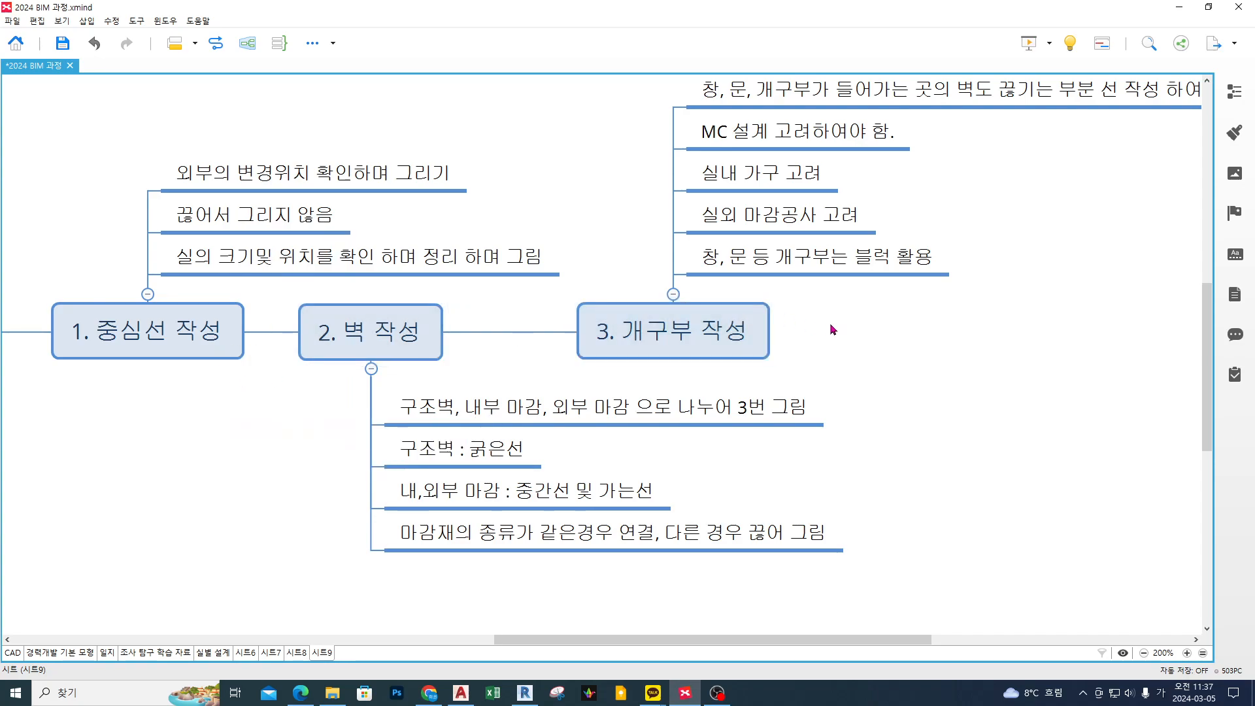
# Examine the first note under "3. 개구부 작성" on drawing break lines in walls where windows, doors and openings go.
pyautogui.moveTo(936, 314); pyautogui.dragTo(856, 364)
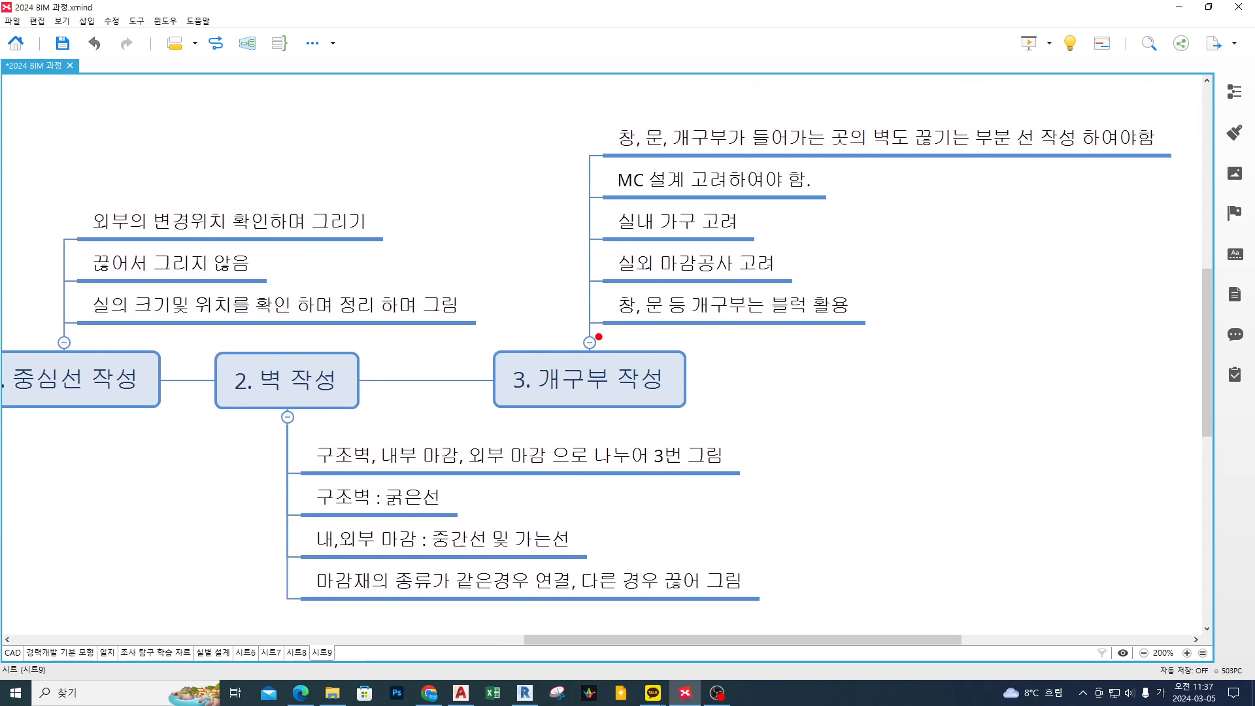
pyautogui.hotkey('ctrl', '1')
pyautogui.click(671, 338)
pyautogui.keyDown('ctrl'); pyautogui.moveTo(275, 345); pyautogui.dragTo(746, 494); pyautogui.keyUp('ctrl')
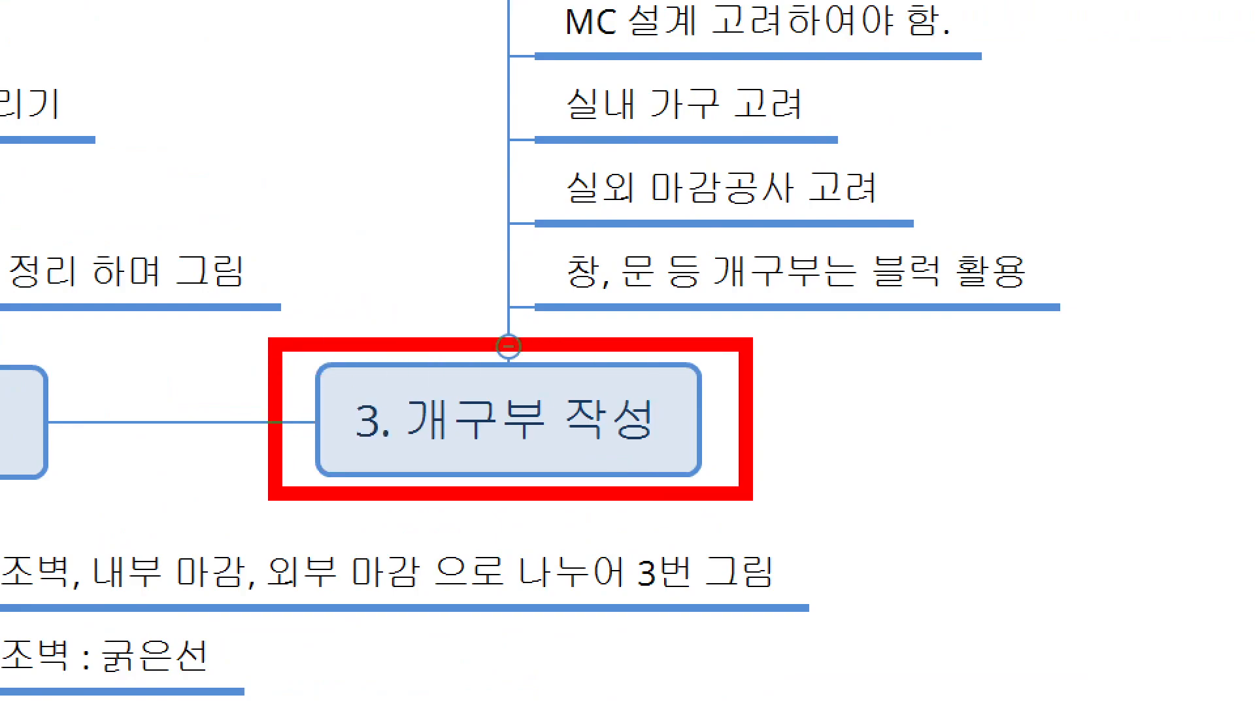
pyautogui.press('Escape')
pyautogui.moveTo(890, 238); pyautogui.dragTo(698, 298, button='right')
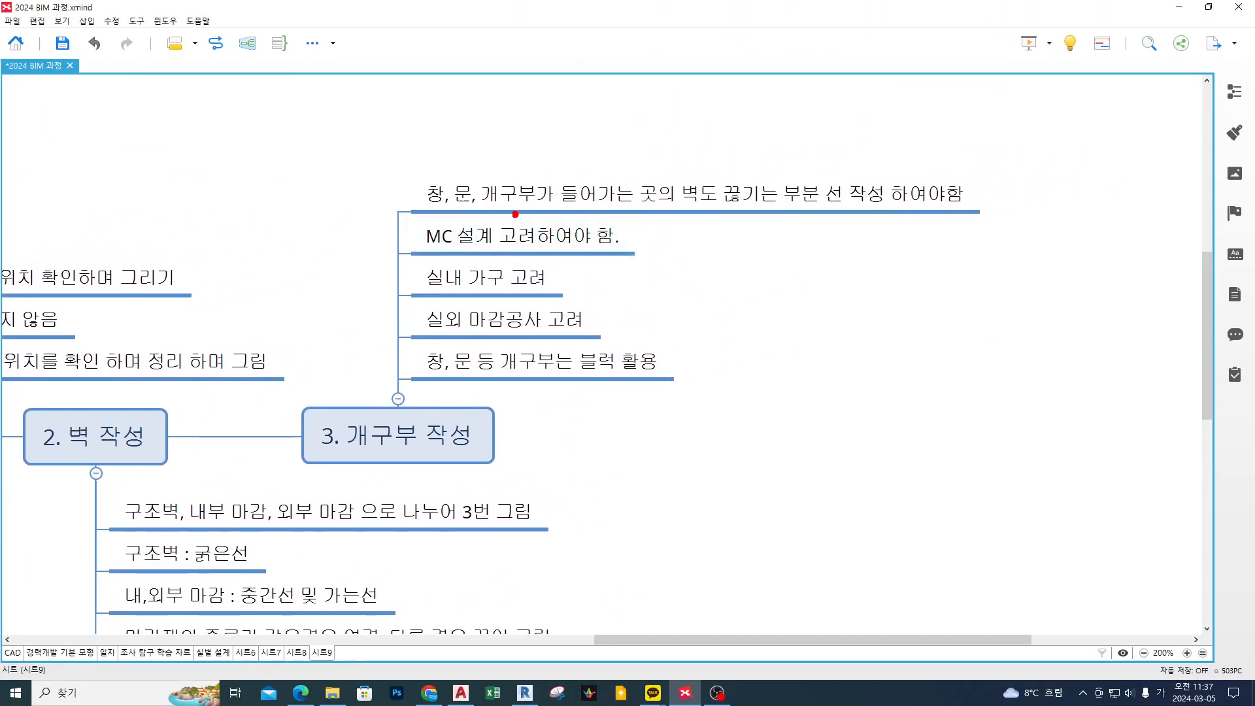
pyautogui.hotkey('ctrl', '1')
pyautogui.click(648, 258)
pyautogui.keyDown('ctrl'); pyautogui.moveTo(184, 171); pyautogui.dragTo(695, 106); pyautogui.keyUp('ctrl')
pyautogui.moveTo(716, 155); pyautogui.dragTo(1024, 157)
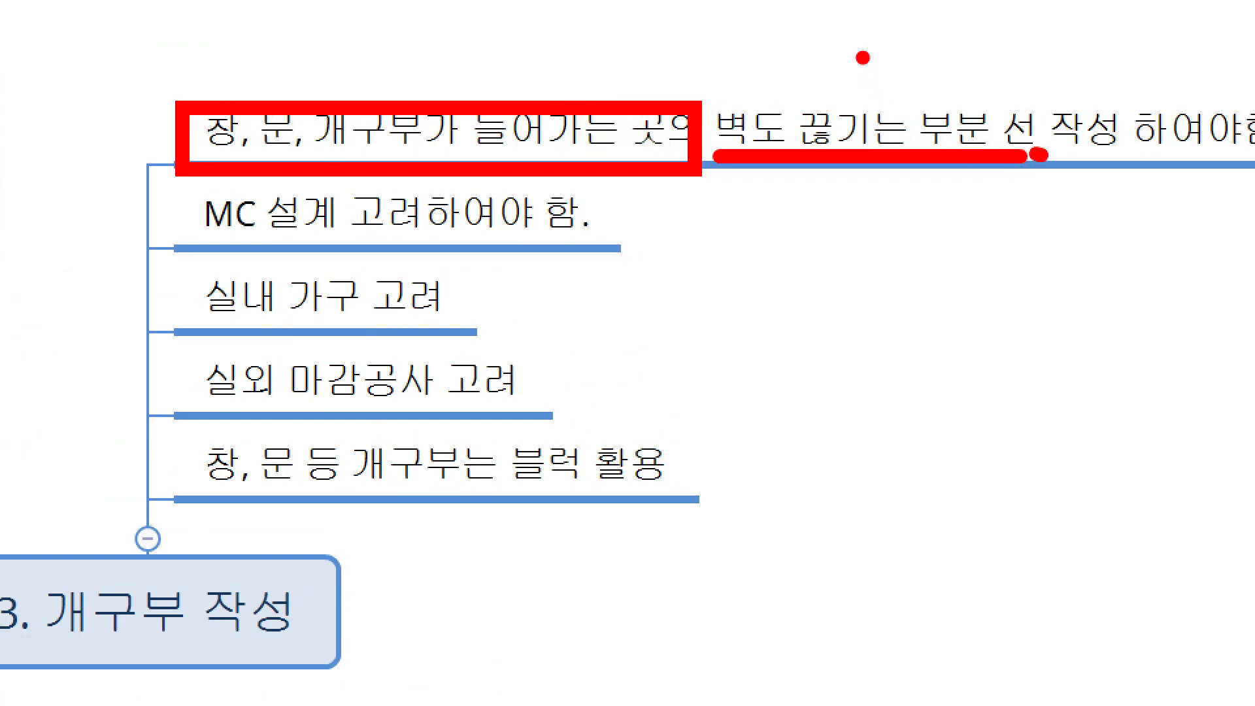
pyautogui.moveTo(862, 55); pyautogui.dragTo(903, 53)
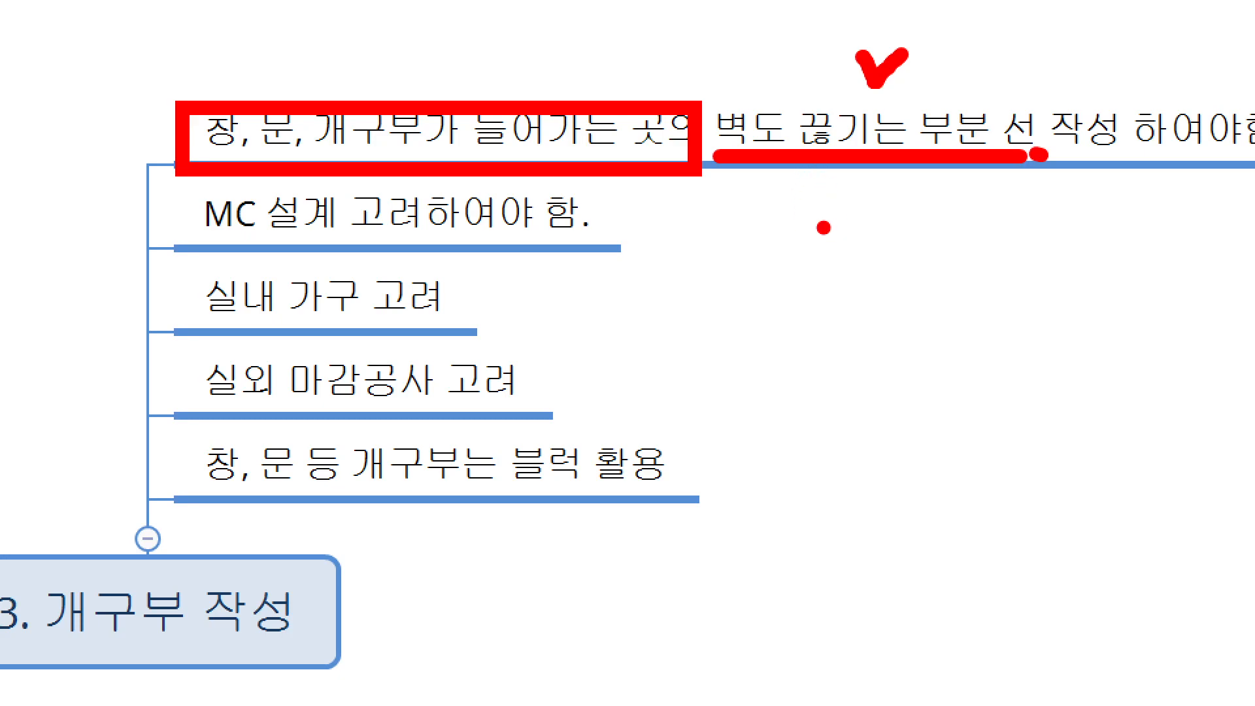
pyautogui.moveTo(798, 180)
pyautogui.mouseDown()
pyautogui.moveTo(838, 208)
pyautogui.moveTo(866, 196)
pyautogui.moveTo(846, 221)
pyautogui.mouseUp()
pyautogui.moveTo(763, 240); pyautogui.dragTo(955, 259)
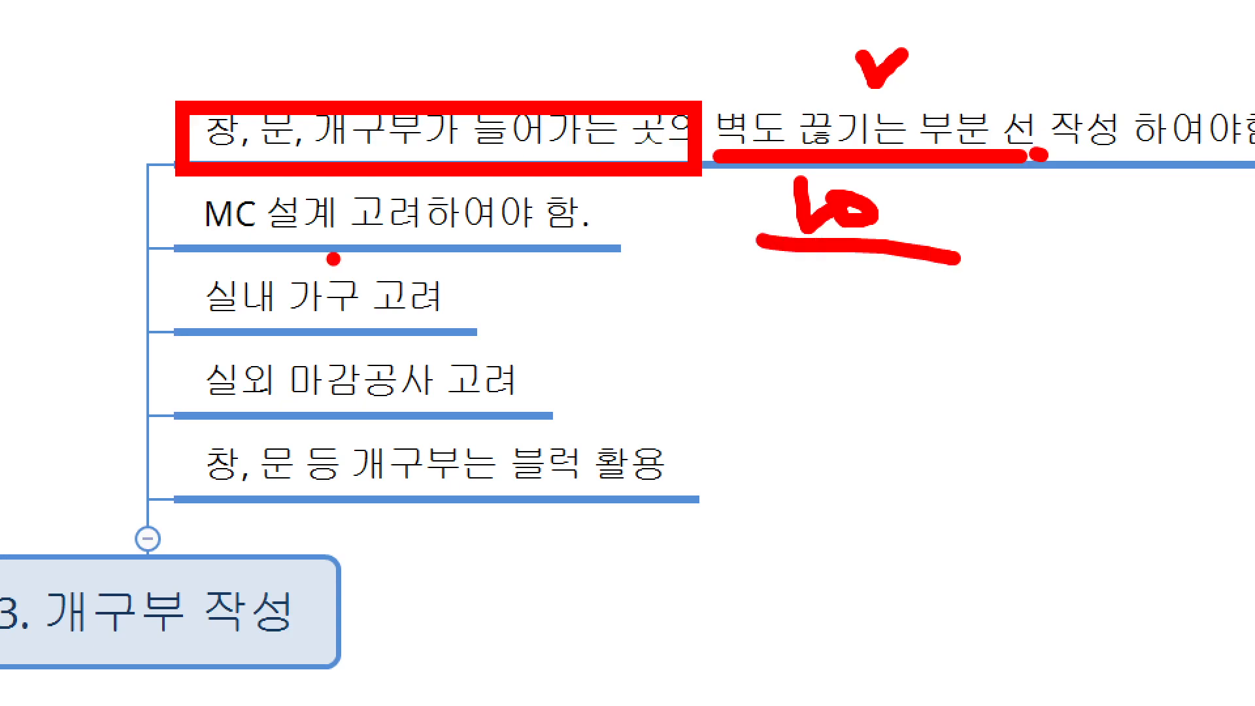
# Examine the note on considering MC 설계 when drawing openings.
pyautogui.keyDown('ctrl'); pyautogui.moveTo(167, 250); pyautogui.dragTo(654, 184); pyautogui.keyUp('ctrl')
pyautogui.moveTo(221, 235)
pyautogui.mouseDown()
pyautogui.moveTo(245, 236)
pyautogui.moveTo(181, 258)
pyautogui.mouseUp()
pyautogui.moveTo(338, 239); pyautogui.dragTo(659, 237)
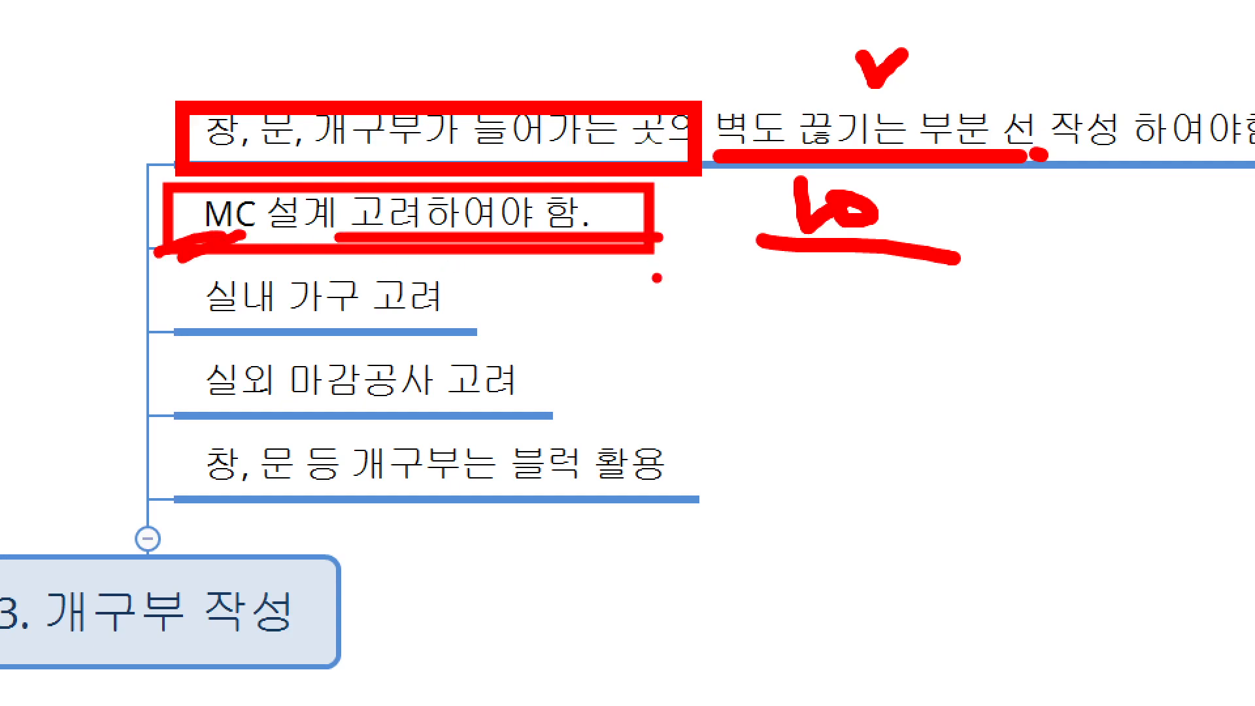
pyautogui.moveTo(718, 179)
pyautogui.mouseDown()
pyautogui.moveTo(662, 204)
pyautogui.moveTo(680, 193)
pyautogui.mouseUp()
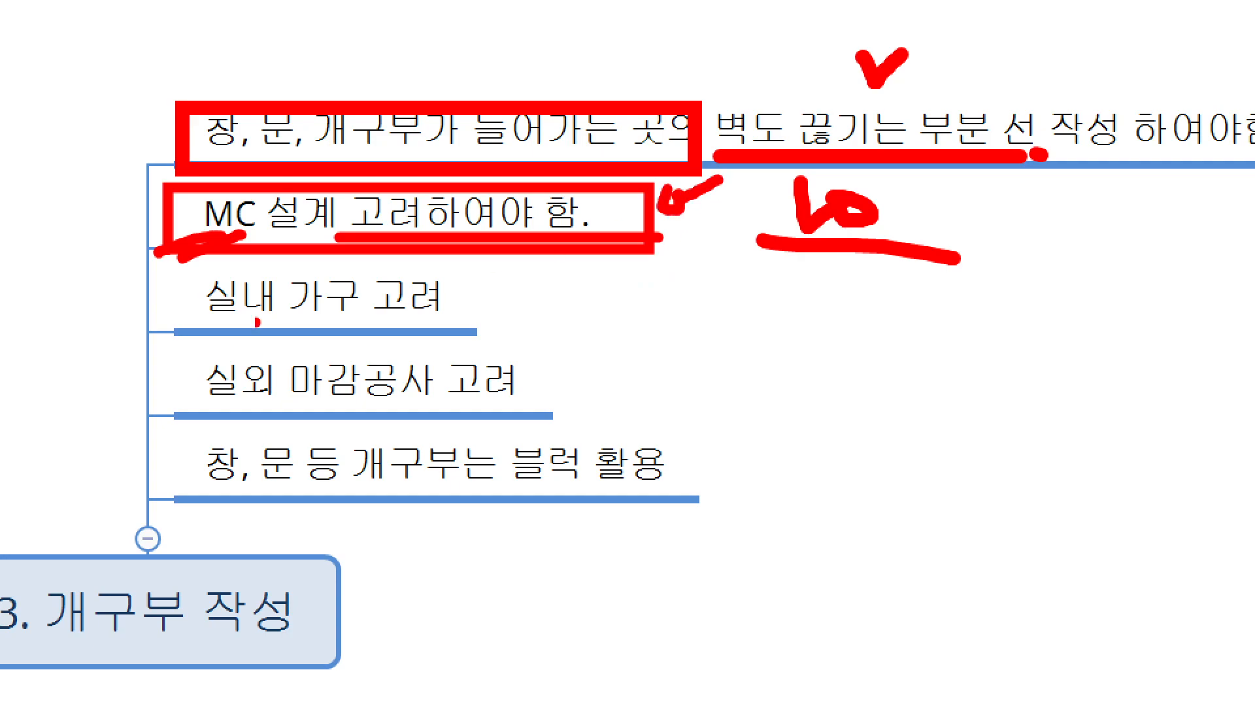
pyautogui.moveTo(657, 239)
pyautogui.mouseDown()
pyautogui.moveTo(705, 291)
pyautogui.moveTo(679, 297)
pyautogui.mouseUp()
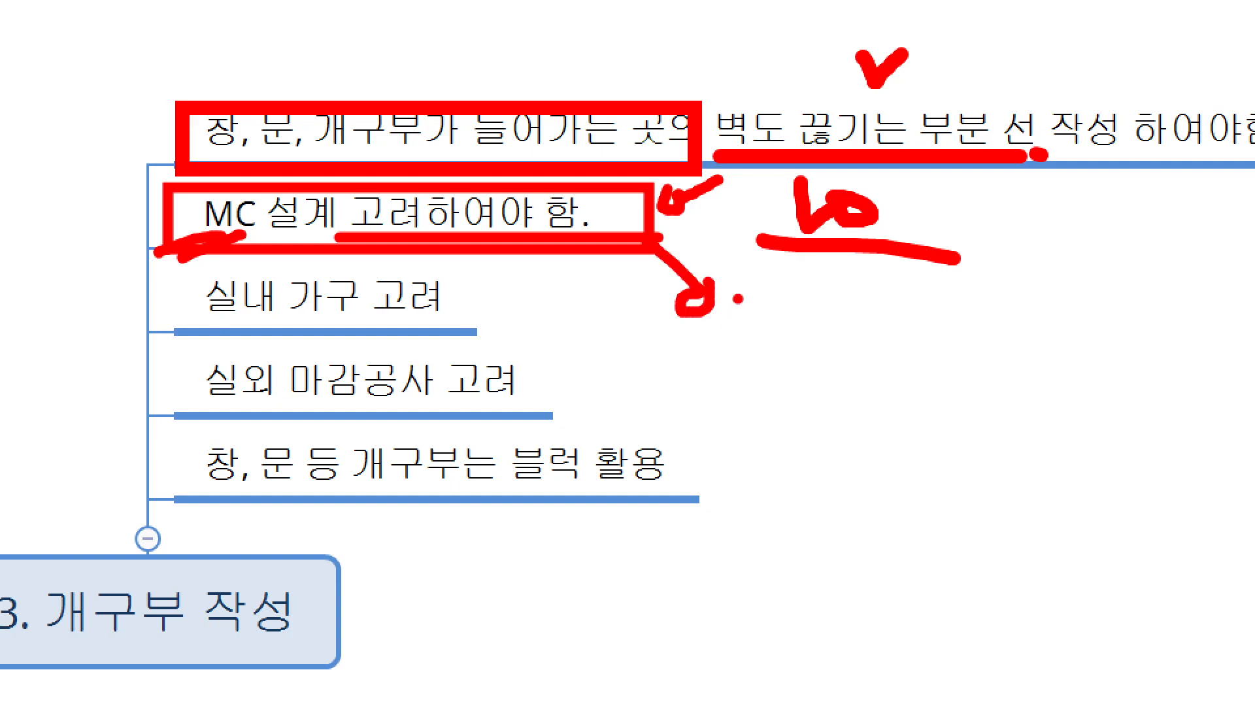
pyautogui.moveTo(742, 446); pyautogui.dragTo(907, 475)
pyautogui.moveTo(740, 333); pyautogui.dragTo(899, 358)
pyautogui.moveTo(761, 208)
pyautogui.mouseDown()
pyautogui.moveTo(886, 207)
pyautogui.moveTo(754, 304)
pyautogui.moveTo(866, 327)
pyautogui.moveTo(883, 208)
pyautogui.mouseUp()
pyautogui.moveTo(799, 219)
pyautogui.mouseDown()
pyautogui.moveTo(766, 236)
pyautogui.moveTo(873, 296)
pyautogui.moveTo(854, 319)
pyautogui.mouseUp()
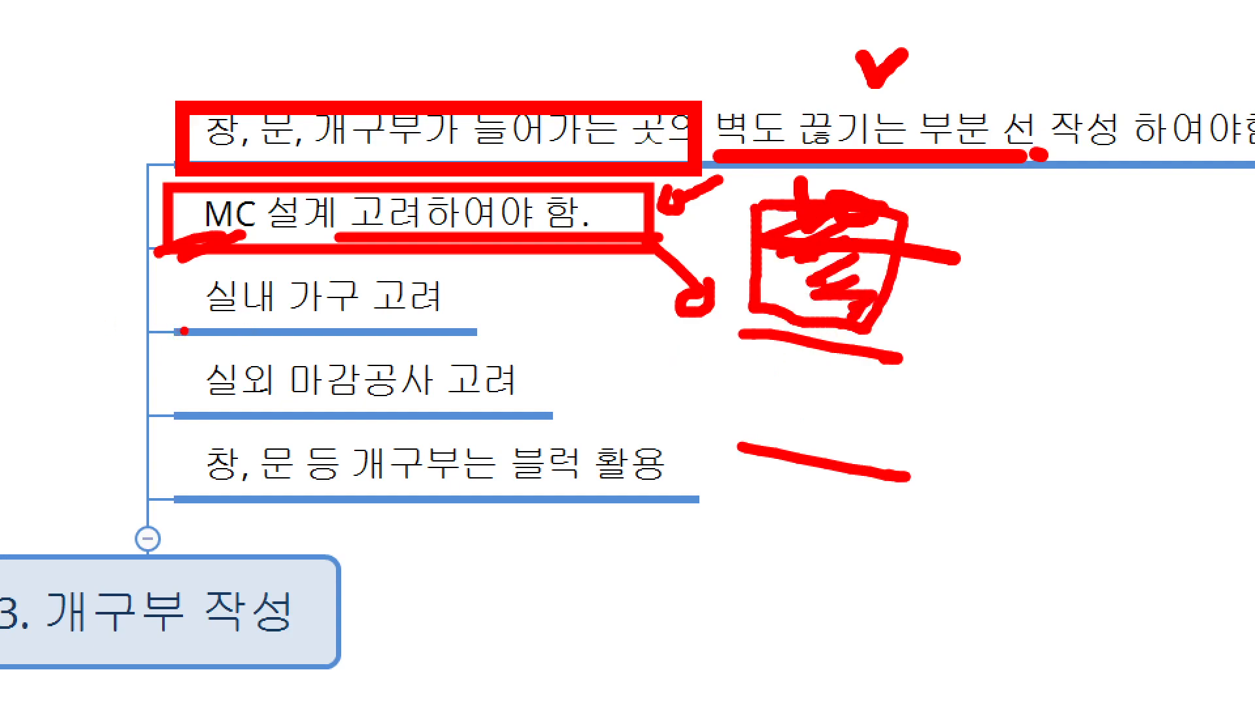
# Review the note "실내 가구 고려", then switch to AutoCAD and examine the furniture space behind the entrance wall return.
pyautogui.moveTo(175, 330)
pyautogui.keyDown('ctrl'); pyautogui.mouseDown()
pyautogui.moveTo(467, 263)
pyautogui.moveTo(572, 275)
pyautogui.moveTo(564, 288)
pyautogui.moveTo(557, 276)
pyautogui.mouseUp(); pyautogui.keyUp('ctrl')
pyautogui.press('Escape')
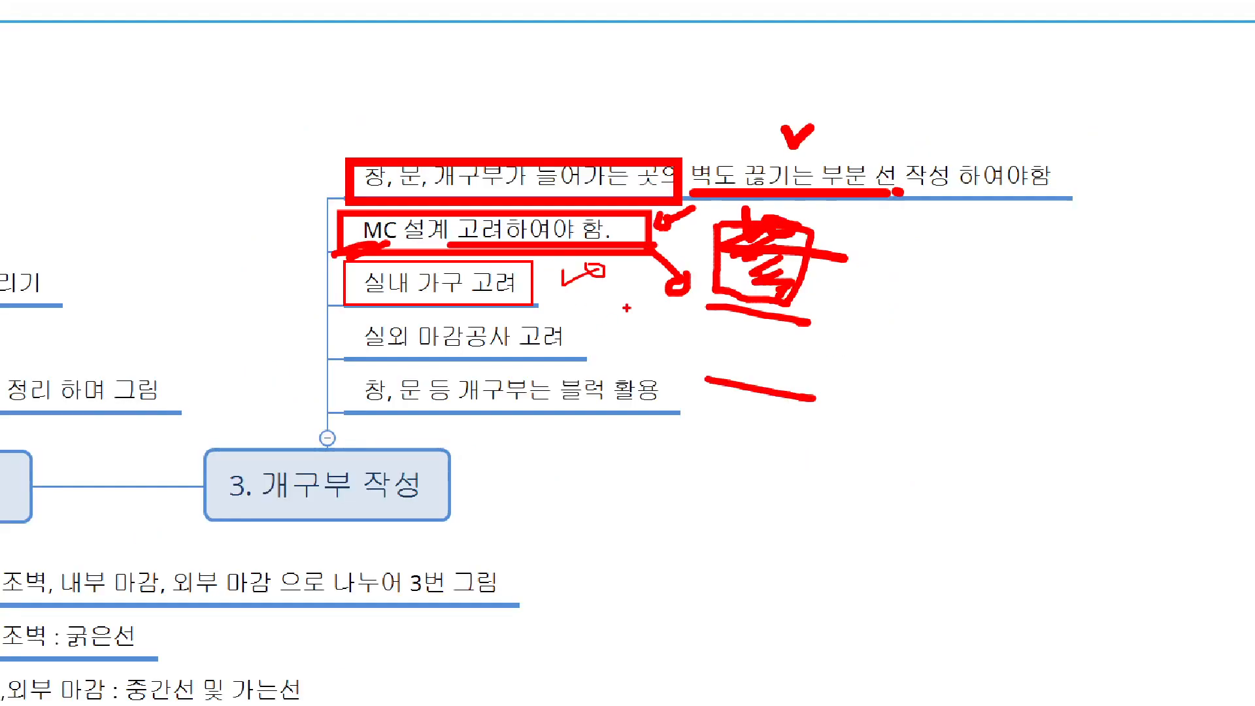
pyautogui.click(461, 693)
pyautogui.scroll(7, 944, 365)
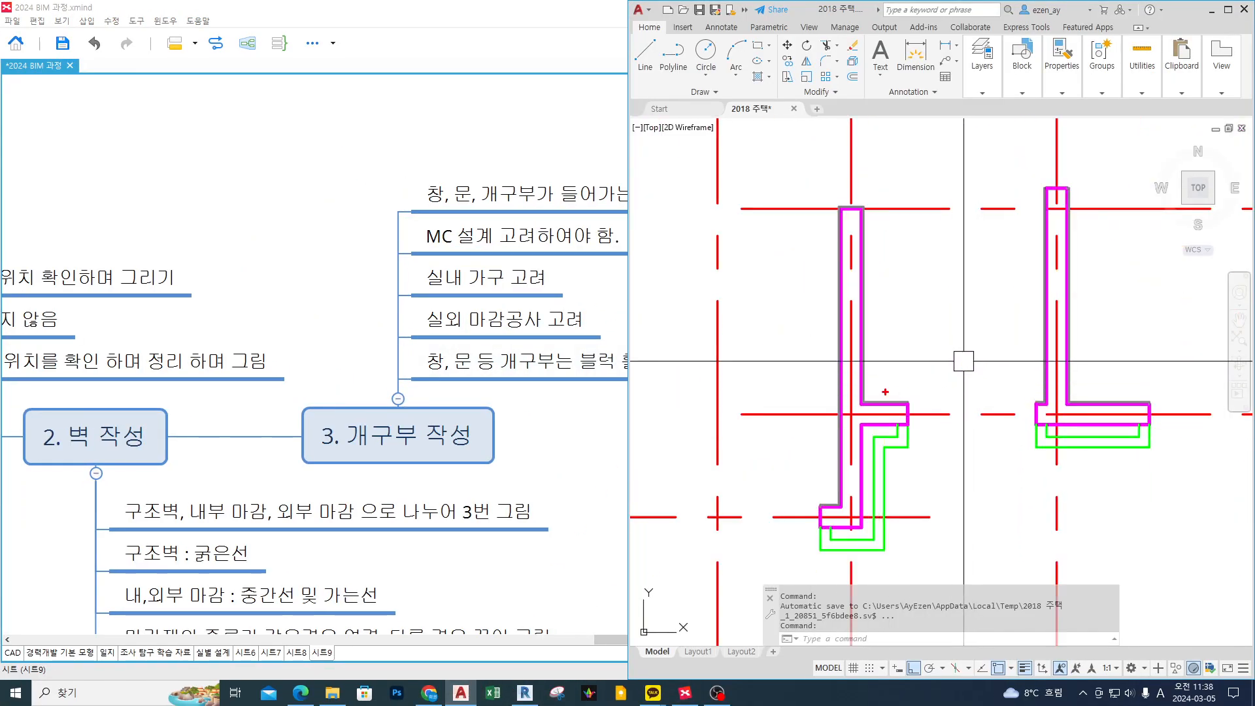
pyautogui.moveTo(865, 396)
pyautogui.keyDown('ctrl'); pyautogui.mouseDown()
pyautogui.moveTo(906, 325)
pyautogui.moveTo(909, 265)
pyautogui.moveTo(872, 321)
pyautogui.mouseUp(); pyautogui.keyUp('ctrl')
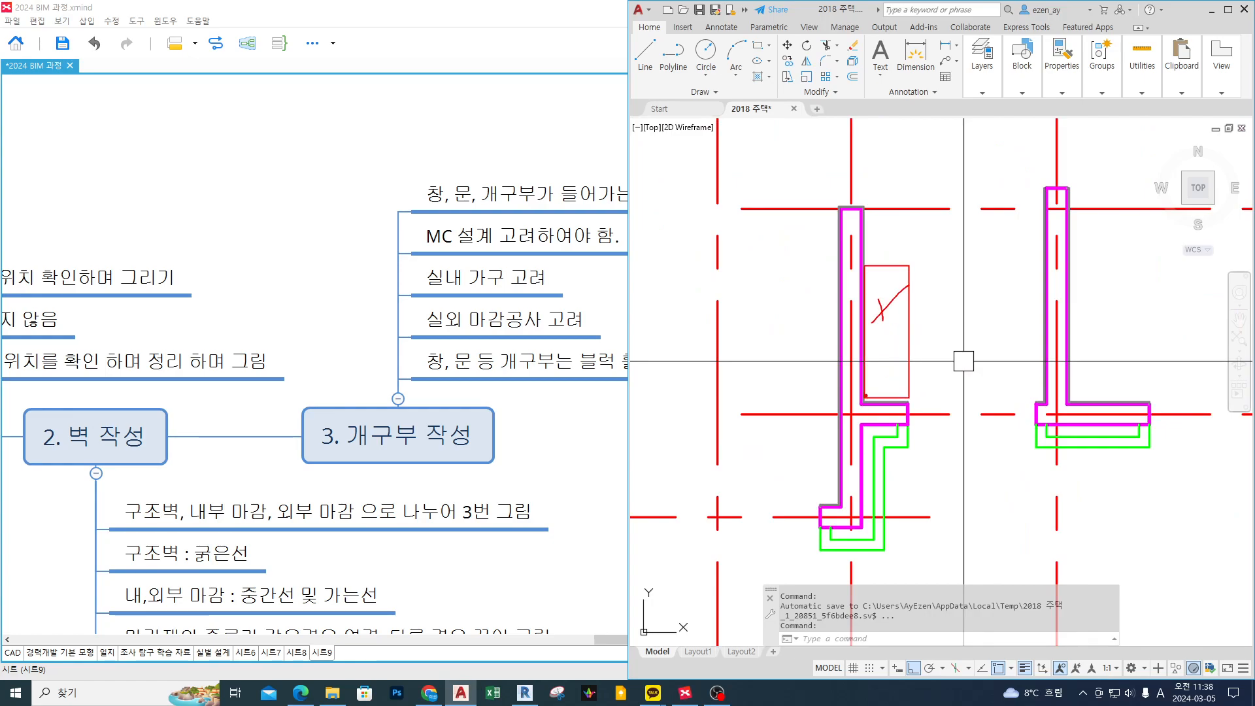
pyautogui.keyDown('ctrl'); pyautogui.moveTo(860, 397); pyautogui.dragTo(910, 431); pyautogui.keyUp('ctrl')
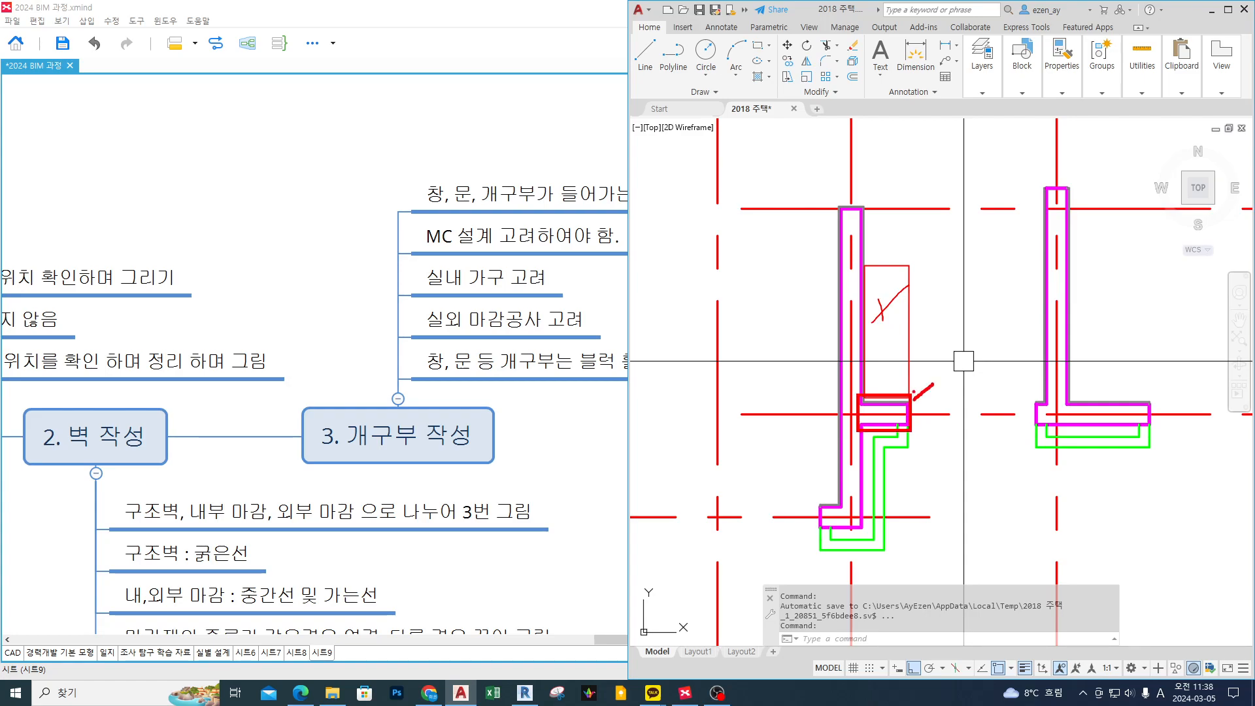
pyautogui.press('Escape')
# Examine the window opening in the room's exterior wall against the furniture space along the adjoining upper wall.
pyautogui.moveTo(963, 361)
pyautogui.mouseDown(button='middle')
pyautogui.moveTo(924, 316)
pyautogui.moveTo(919, 373)
pyautogui.moveTo(939, 314)
pyautogui.moveTo(903, 445)
pyautogui.mouseUp(button='middle')
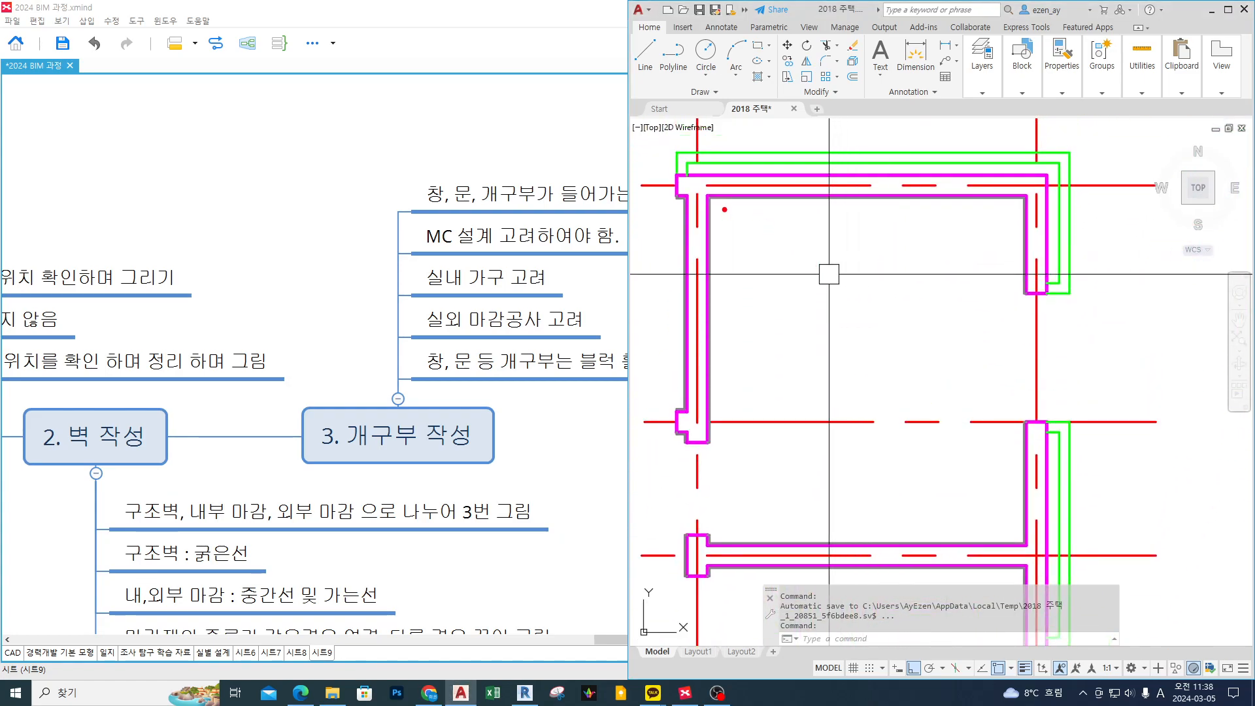
pyautogui.keyDown('ctrl'); pyautogui.moveTo(716, 200); pyautogui.dragTo(1021, 260); pyautogui.keyUp('ctrl')
pyautogui.moveTo(1003, 216); pyautogui.dragTo(903, 254)
pyautogui.moveTo(1087, 226)
pyautogui.mouseDown()
pyautogui.moveTo(1036, 227)
pyautogui.moveTo(1052, 262)
pyautogui.moveTo(1037, 462)
pyautogui.mouseUp()
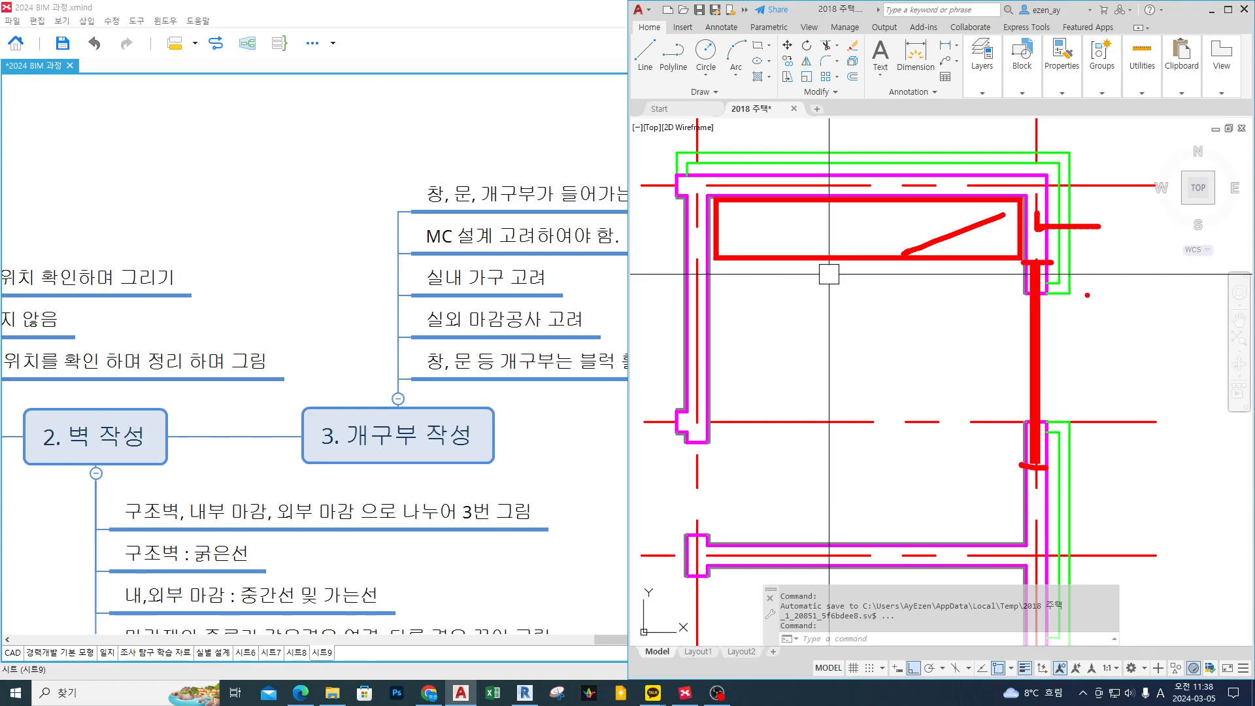
pyautogui.press('Escape')
pyautogui.keyDown('ctrl'); pyautogui.moveTo(1026, 206); pyautogui.dragTo(1052, 526); pyautogui.keyUp('ctrl')
pyautogui.moveTo(1020, 205)
pyautogui.keyDown('ctrl'); pyautogui.mouseDown()
pyautogui.moveTo(989, 258)
pyautogui.moveTo(730, 291)
pyautogui.mouseUp(); pyautogui.keyUp('ctrl')
pyautogui.moveTo(1162, 326); pyautogui.dragTo(1124, 270)
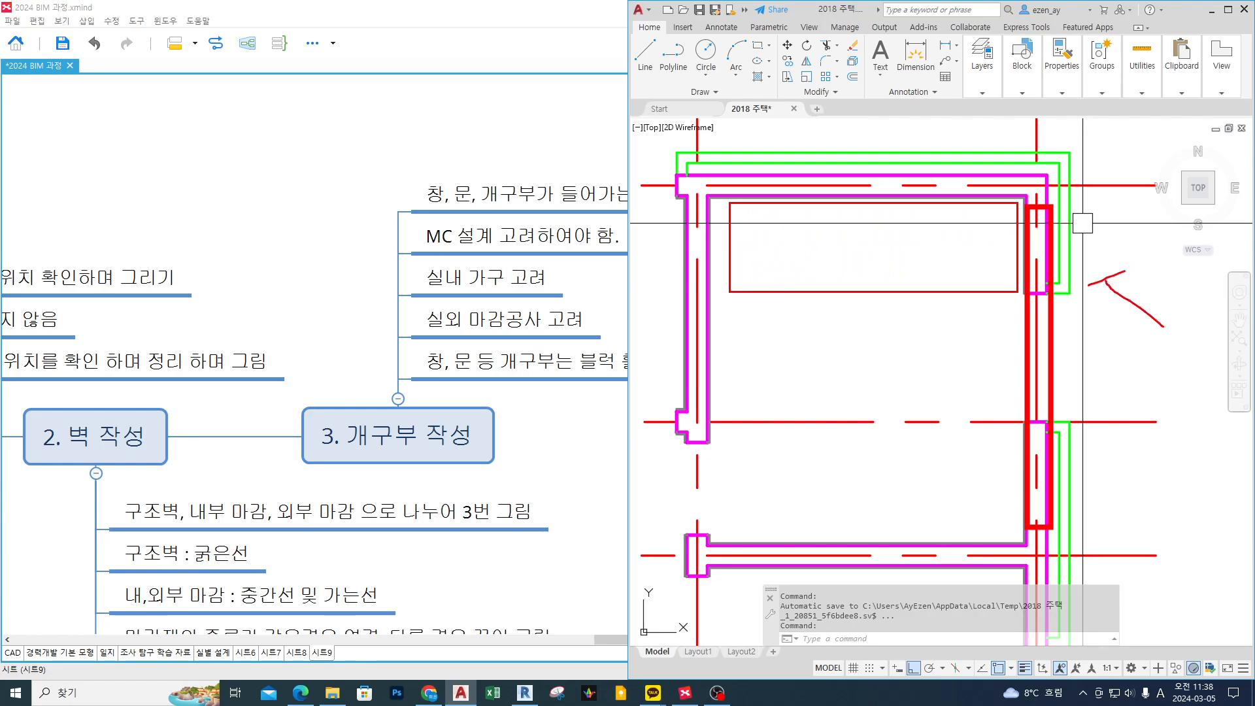
pyautogui.press('Escape')
# Switch to Revit and examine the window beside the cabinets and partition wall from inside the 3D house model.
pyautogui.hotkey('alt', 'Tab')
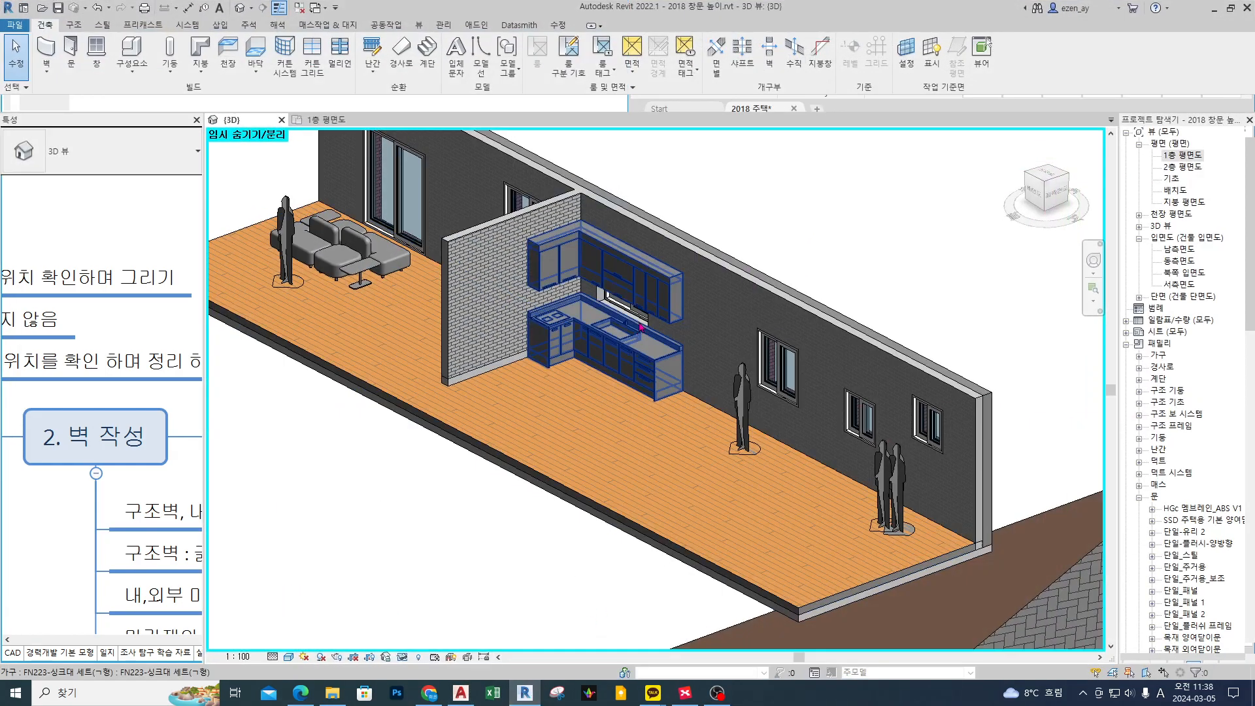
pyautogui.keyDown('shift'); pyautogui.moveTo(726, 338); pyautogui.dragTo(1218, 399, button='middle'); pyautogui.keyUp('shift')
pyautogui.keyDown('shift'); pyautogui.moveTo(683, 363); pyautogui.dragTo(839, 270, button='middle'); pyautogui.keyUp('shift')
pyautogui.click(764, 294)
pyautogui.scroll(3, 839, 270)
pyautogui.press('a')
pyautogui.press('l')
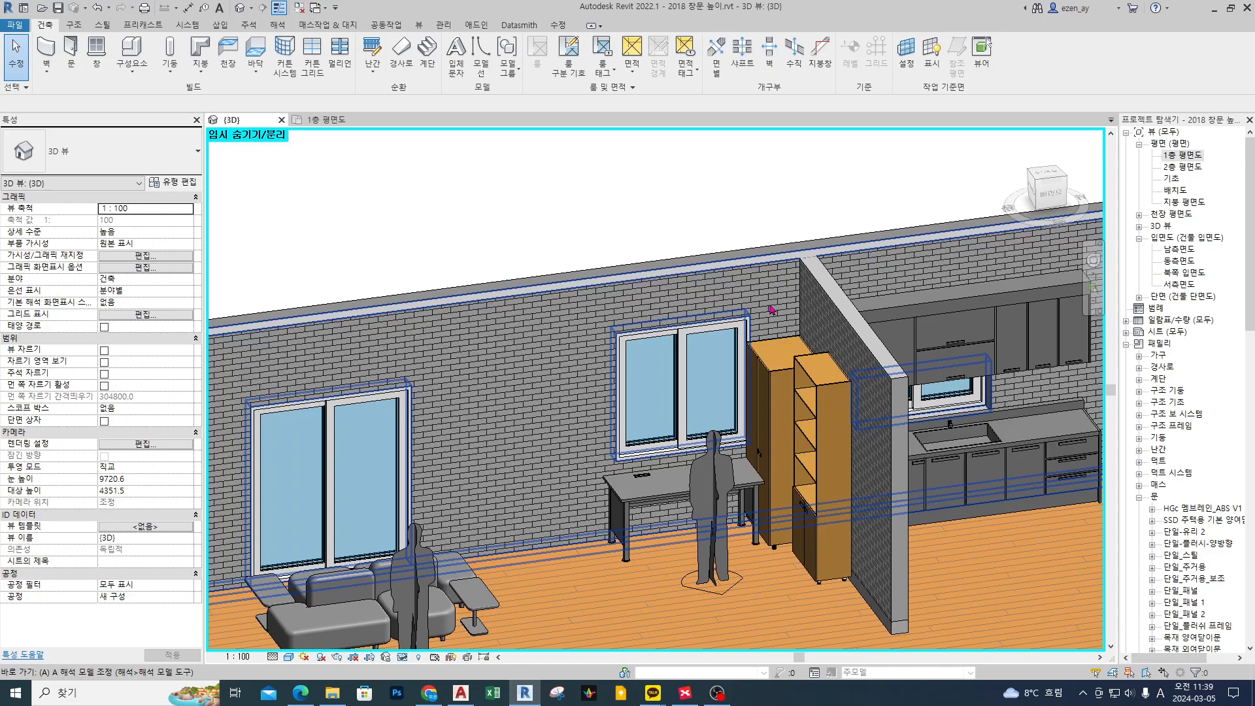
pyautogui.click(807, 298)
pyautogui.scroll(3, 771, 333)
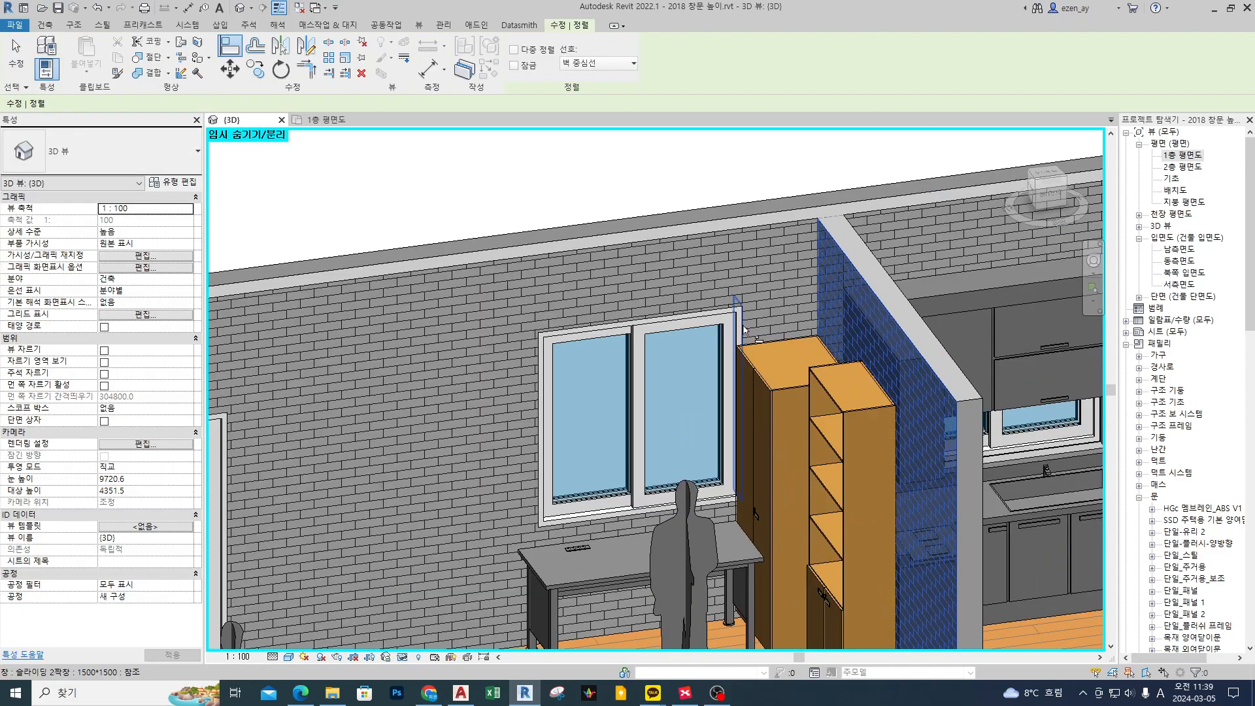
pyautogui.press('Escape')
pyautogui.press('Escape')
# Inspect the cabinets in front of the sliding window from inside and outside, then return to the AutoCAD plan and XMind notes.
pyautogui.scroll(-3, 725, 351)
pyautogui.keyDown('shift'); pyautogui.moveTo(766, 466); pyautogui.dragTo(768, 367, button='middle'); pyautogui.keyUp('shift')
pyautogui.scroll(2, 768, 367)
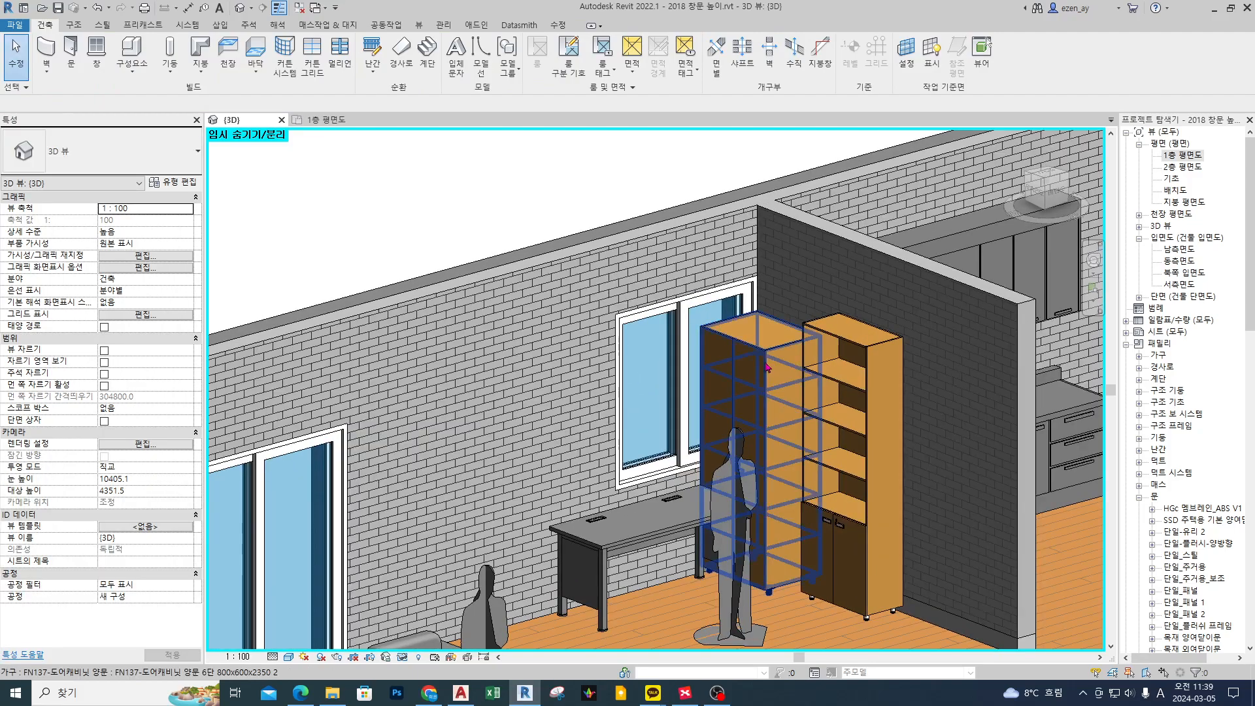
pyautogui.keyDown('shift'); pyautogui.moveTo(445, 249); pyautogui.dragTo(794, 171, button='middle'); pyautogui.keyUp('shift')
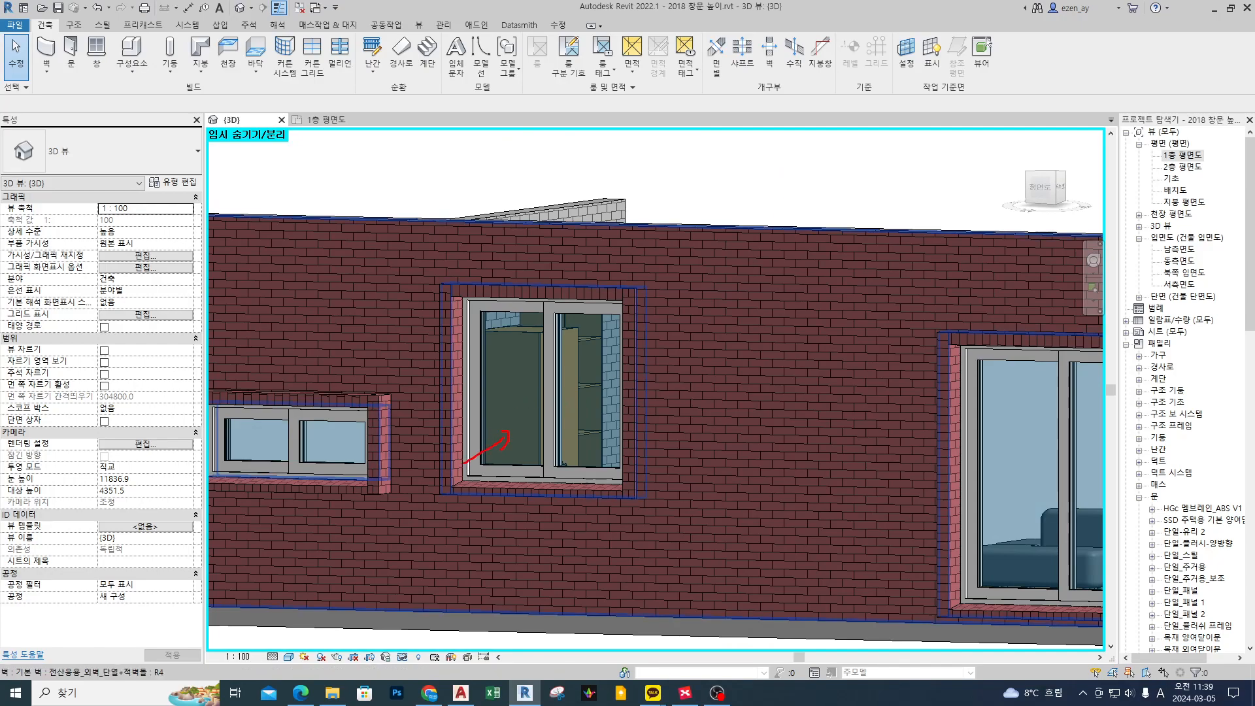
pyautogui.press('Escape')
pyautogui.keyDown('shift'); pyautogui.moveTo(567, 392); pyautogui.dragTo(535, 468, button='middle'); pyautogui.keyUp('shift')
pyautogui.hotkey('ctrl', '2')
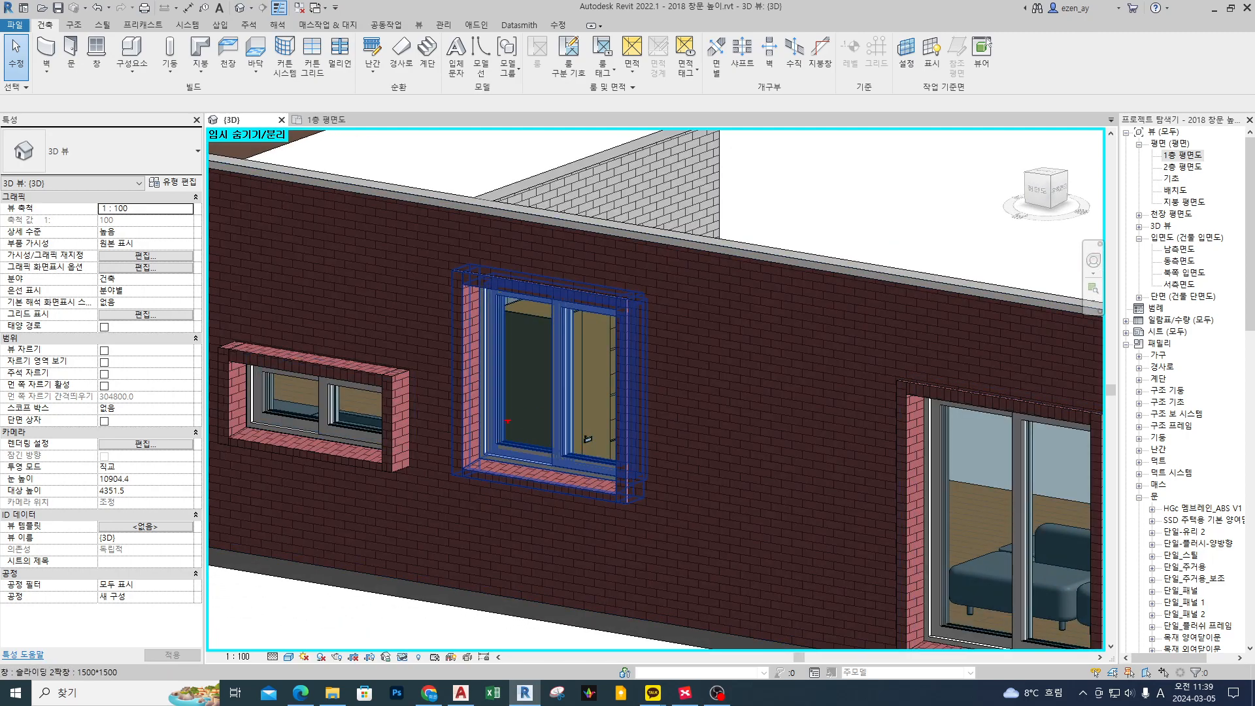
pyautogui.moveTo(537, 337); pyautogui.dragTo(496, 371)
pyautogui.moveTo(522, 361); pyautogui.dragTo(517, 382)
pyautogui.press('Escape')
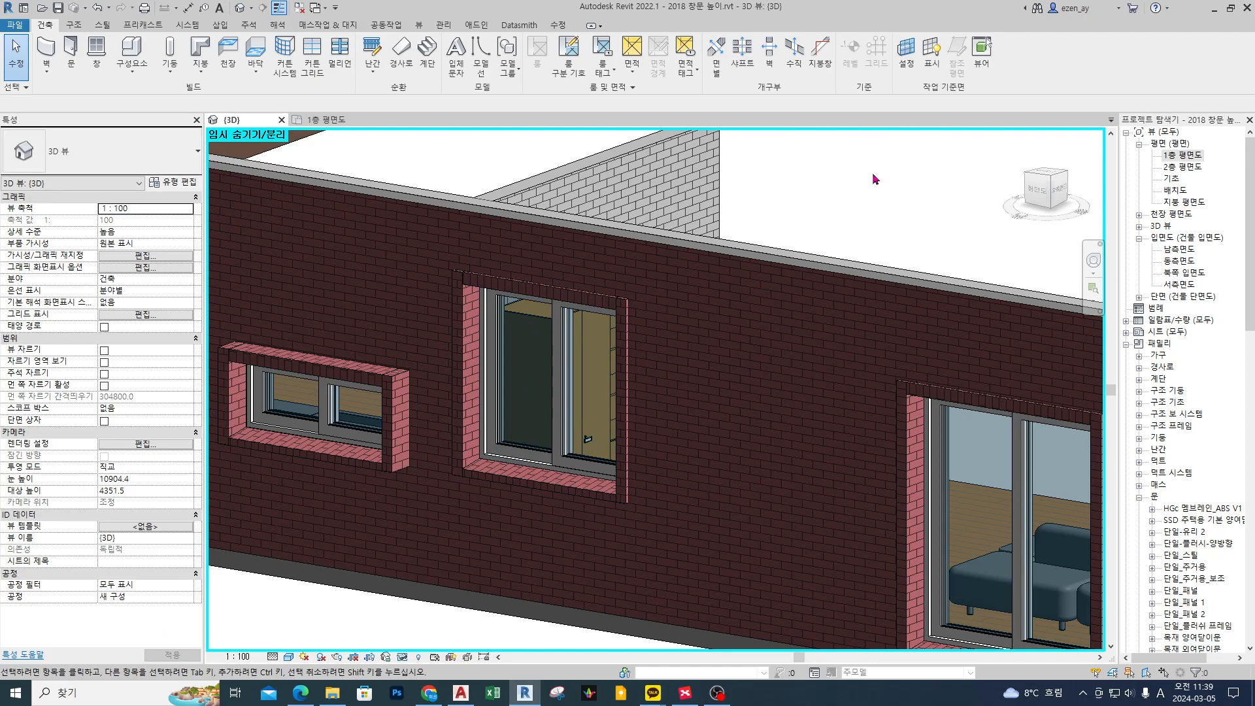
pyautogui.click(1215, 14)
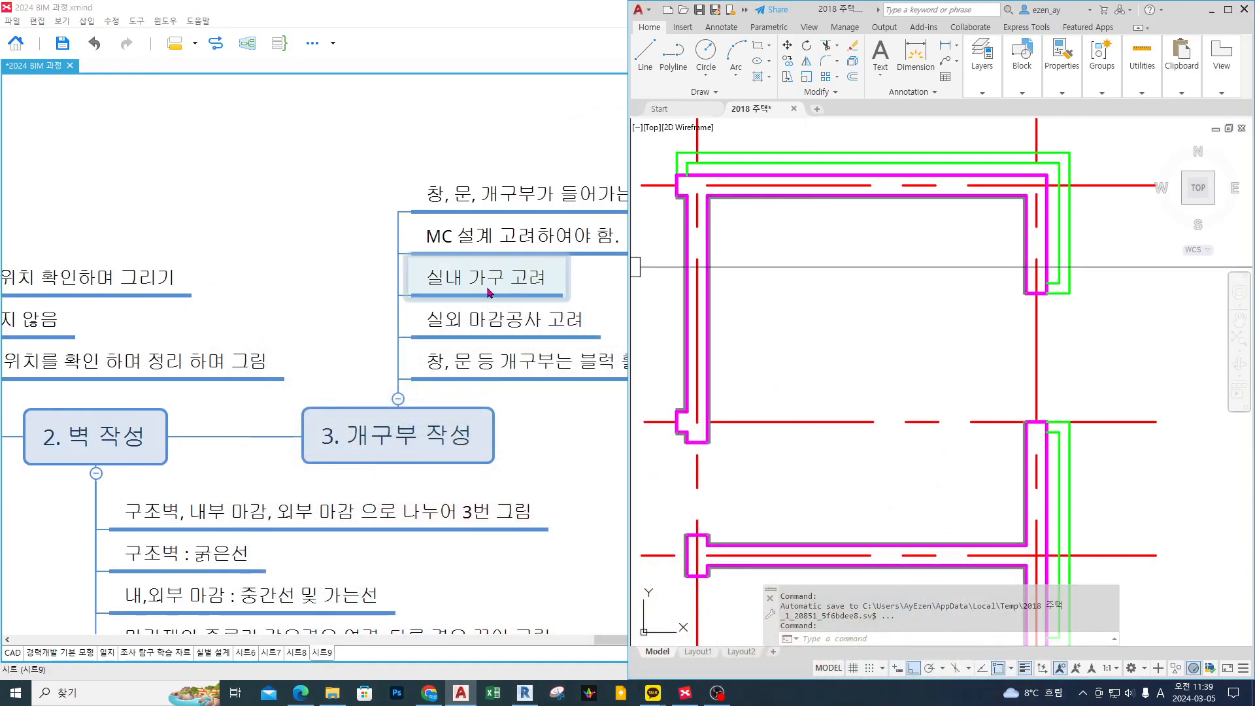
# Switch to XMind and reword the topic "실외 마감공사 고려" under "3. 개구부 작성" as "실내,외 마감공사 고려".
pyautogui.click(605, 427)
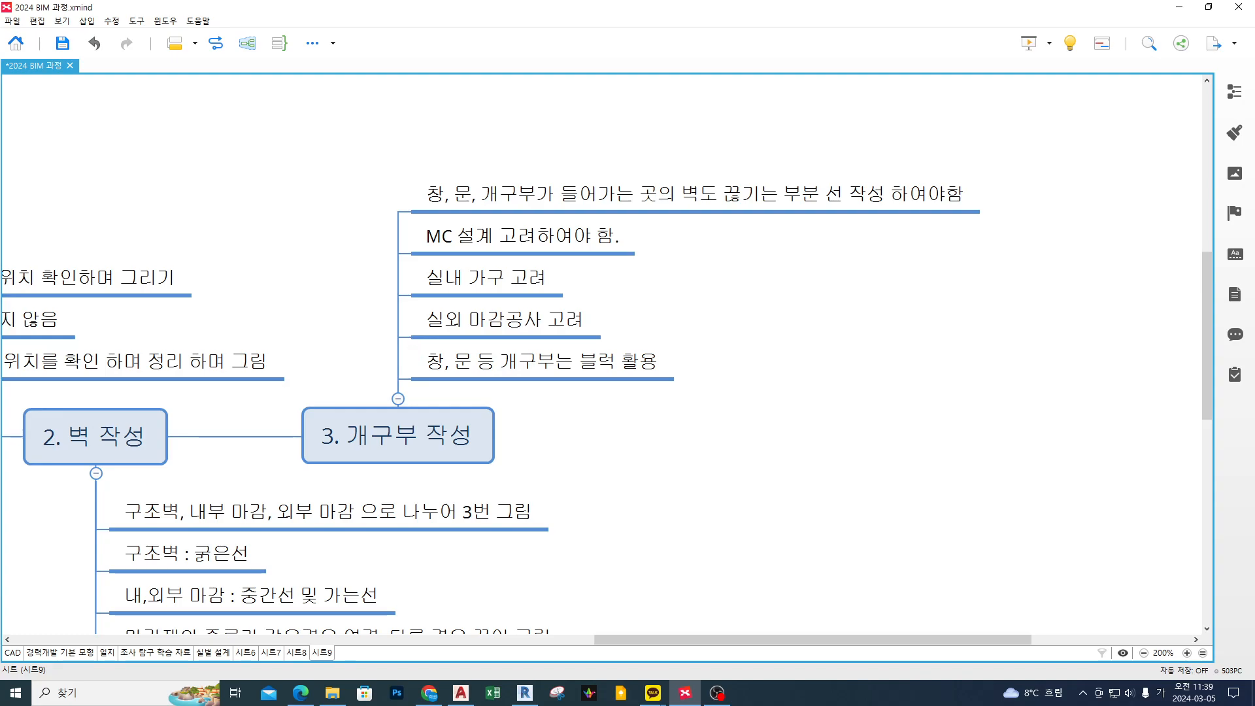
pyautogui.moveTo(413, 337)
pyautogui.mouseDown()
pyautogui.moveTo(578, 337)
pyautogui.moveTo(612, 303)
pyautogui.mouseUp()
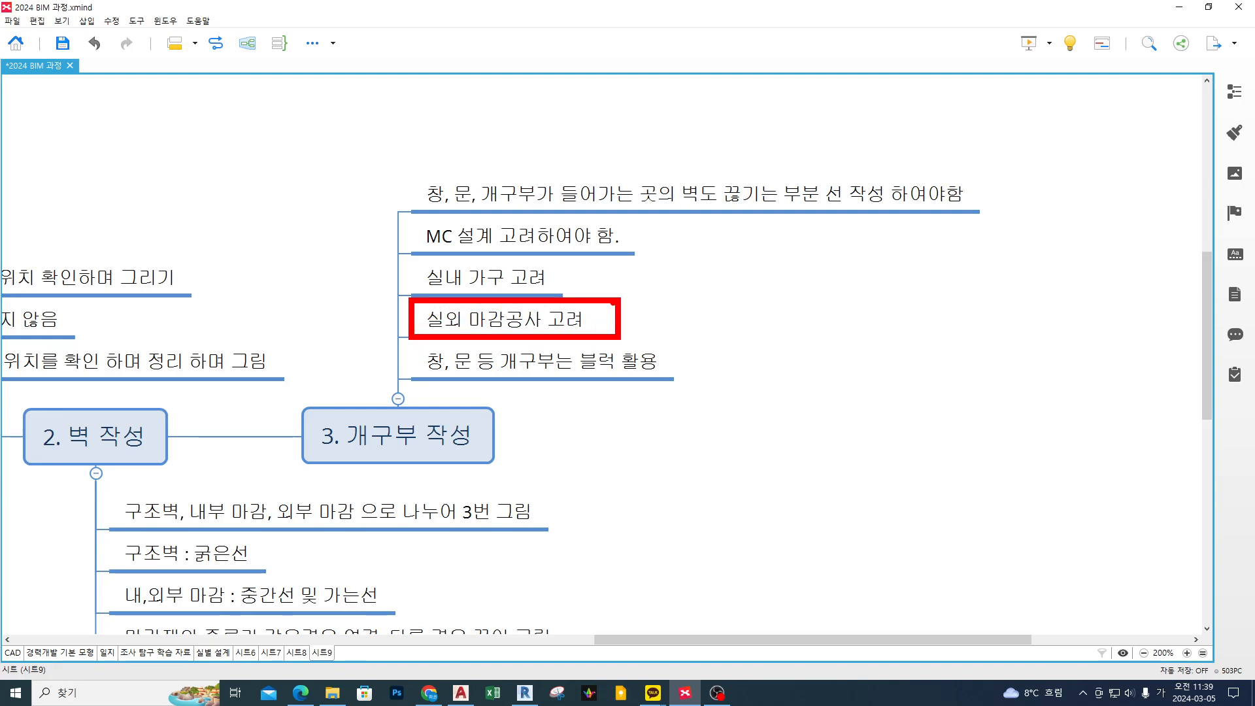
pyautogui.press('Escape')
pyautogui.doubleClick(457, 323)
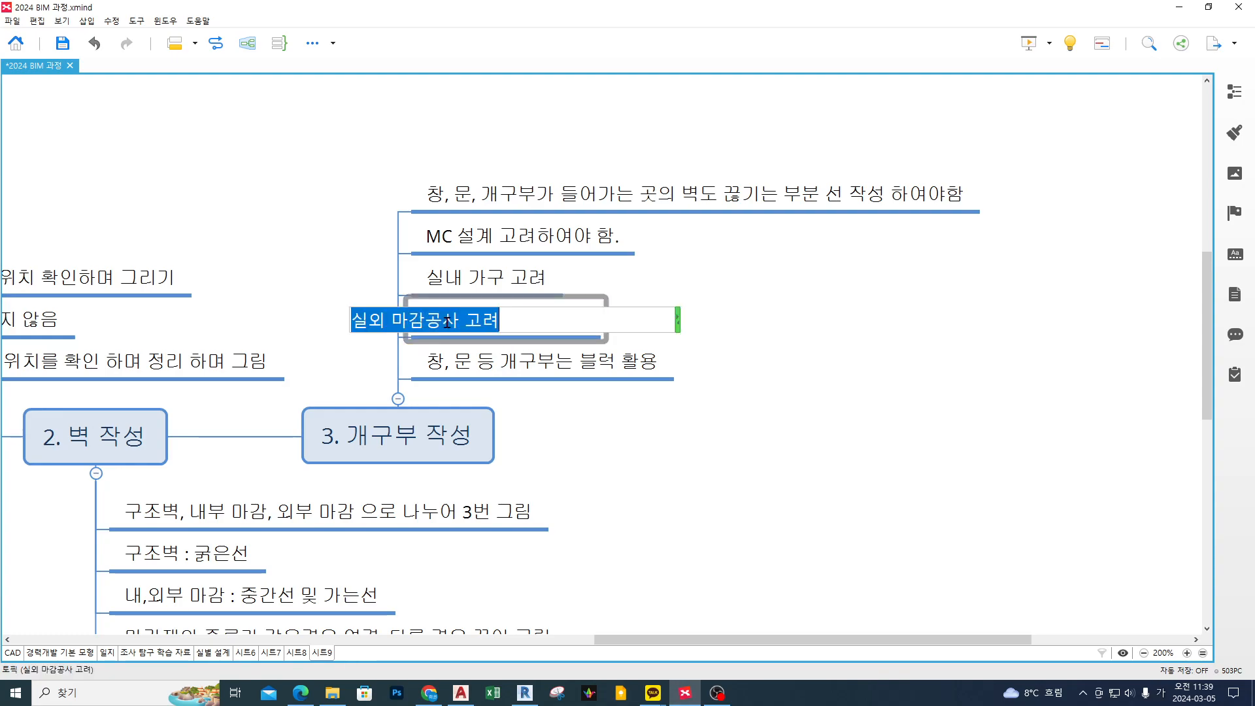
pyautogui.click(392, 323)
pyautogui.press('BackSpace')
pyautogui.press('BackSpace')
pyautogui.write('내')
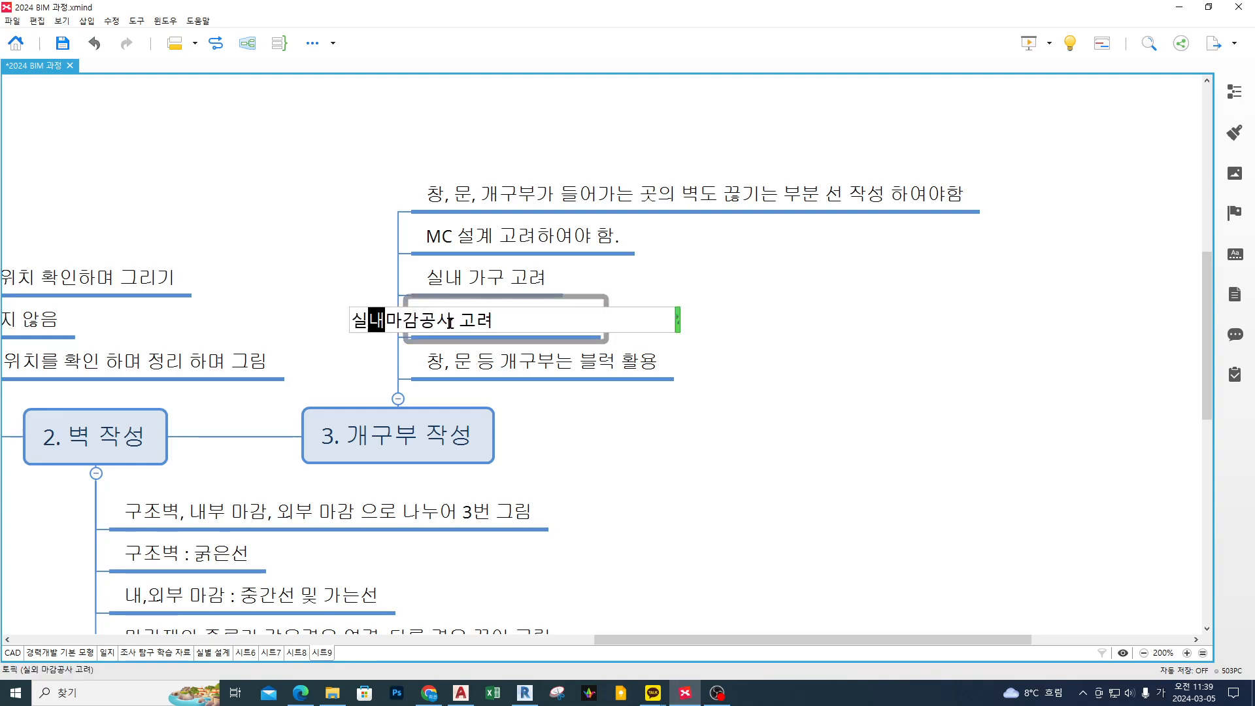
pyautogui.write(',외')
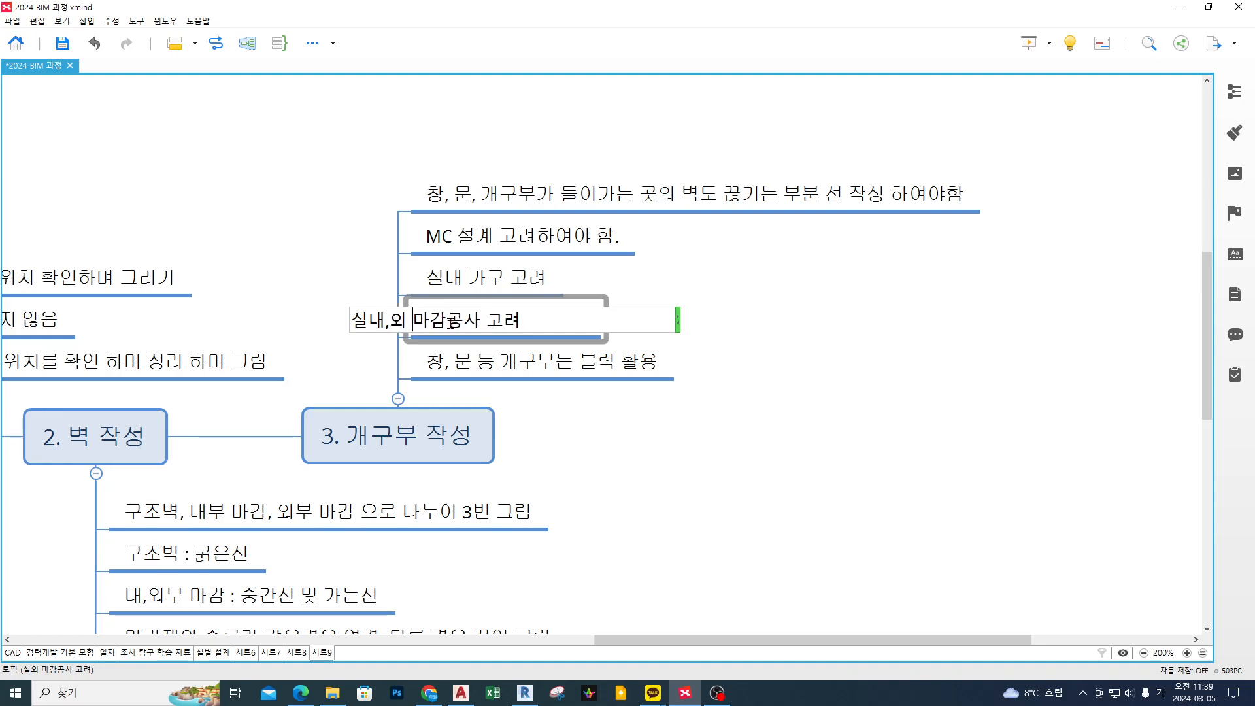
pyautogui.click(770, 365)
# Review the note "실내,외 마감공사 고려" in the "3. 개구부 작성" branch.
pyautogui.scroll(2, 581, 398)
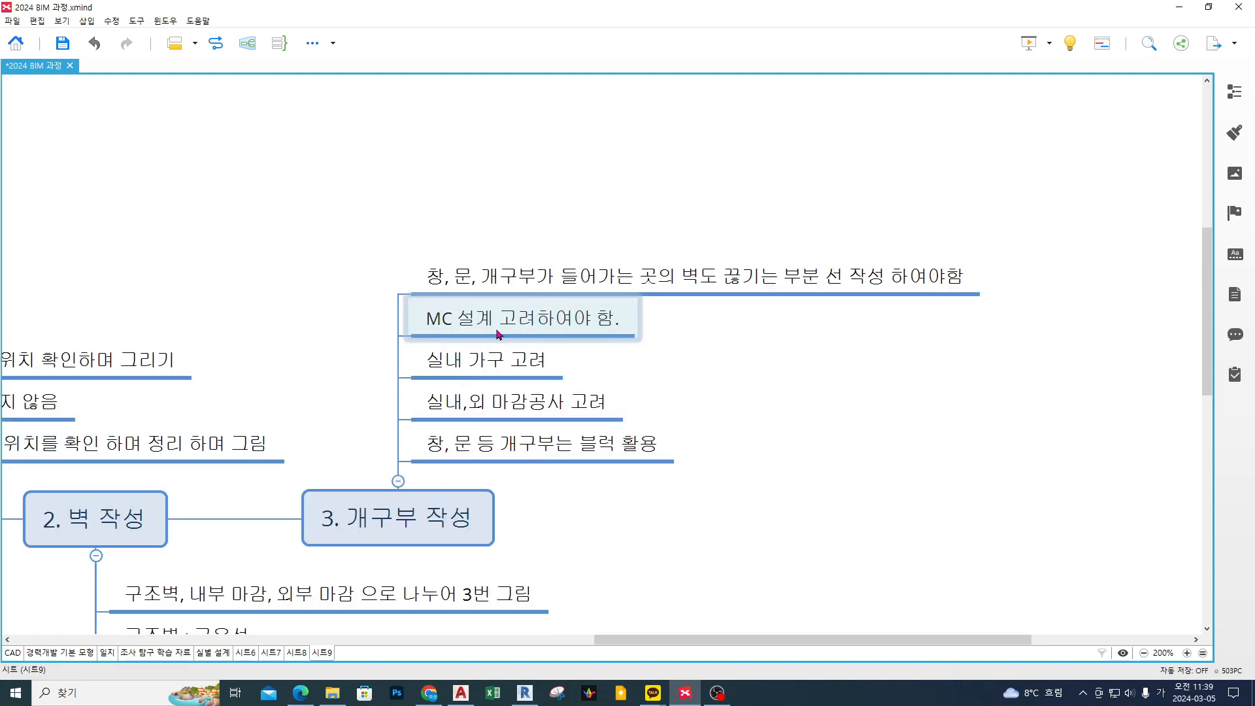
pyautogui.moveTo(385, 426); pyautogui.dragTo(646, 379)
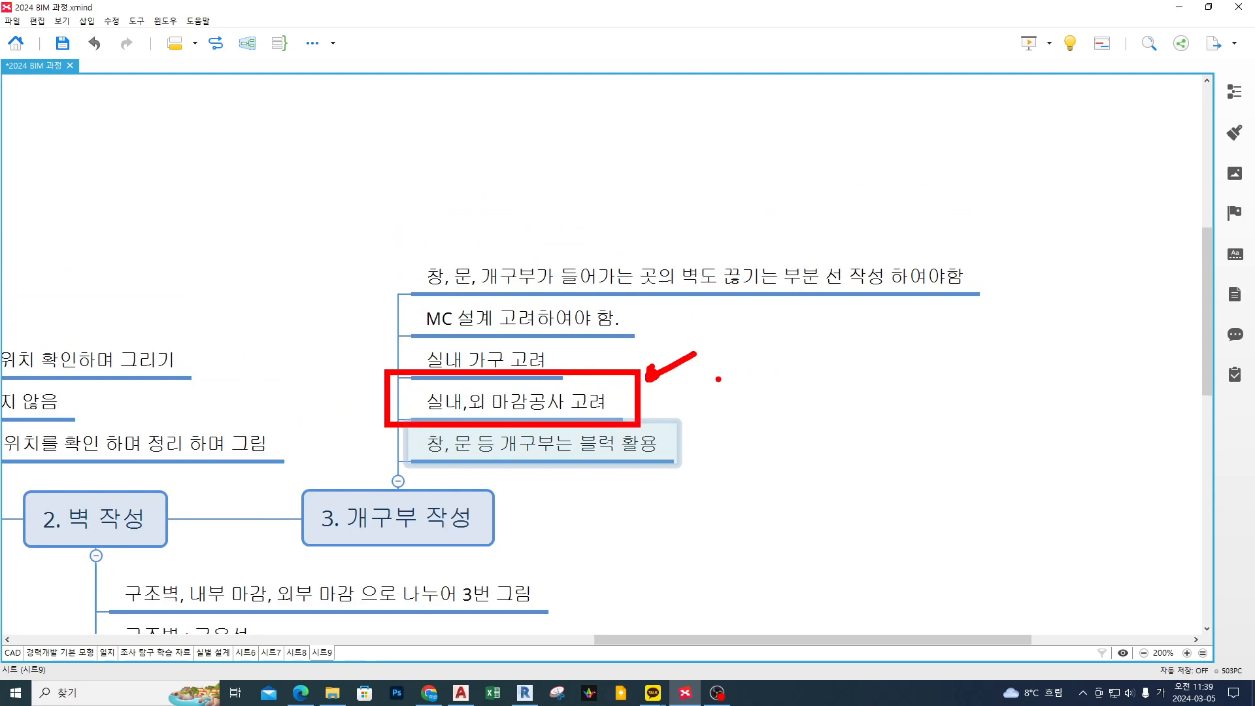
pyautogui.press('Escape')
pyautogui.moveTo(330, 399)
pyautogui.mouseDown()
pyautogui.moveTo(399, 417)
pyautogui.moveTo(390, 412)
pyautogui.mouseUp()
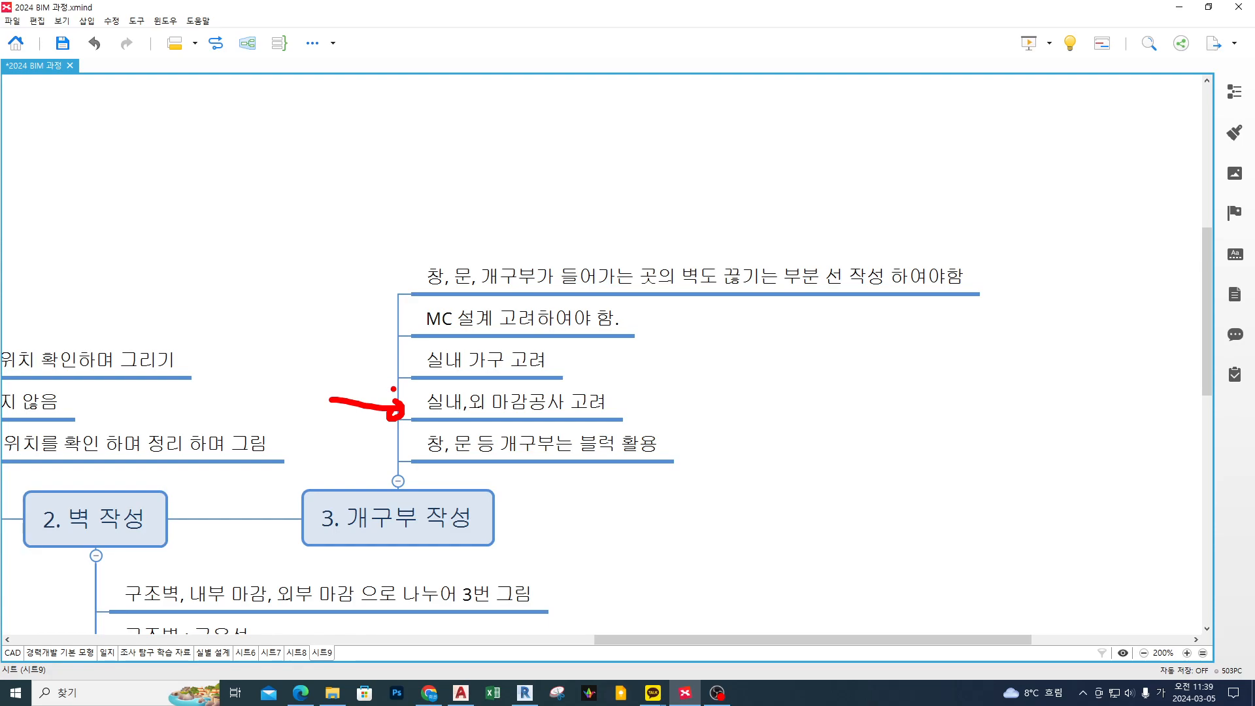
pyautogui.press('Escape')
# Examine the note "창, 문 등 개구부는 블럭 활용" on using blocks for windows, doors and other openings.
pyautogui.hotkey('ctrl', '2')
pyautogui.scroll(1, 414, 473)
pyautogui.moveTo(381, 475)
pyautogui.keyDown('ctrl'); pyautogui.mouseDown()
pyautogui.moveTo(902, 364)
pyautogui.moveTo(1003, 364)
pyautogui.mouseUp(); pyautogui.keyUp('ctrl')
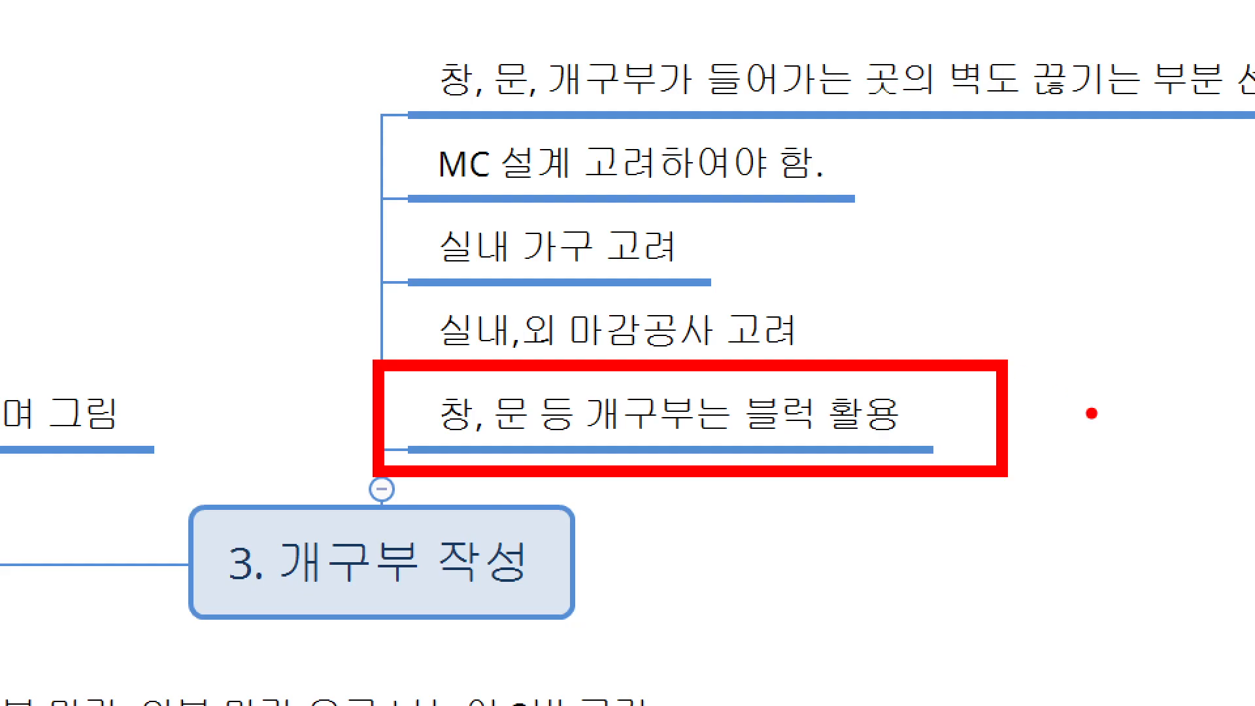
pyautogui.moveTo(247, 295)
pyautogui.mouseDown()
pyautogui.moveTo(309, 345)
pyautogui.moveTo(340, 322)
pyautogui.mouseUp()
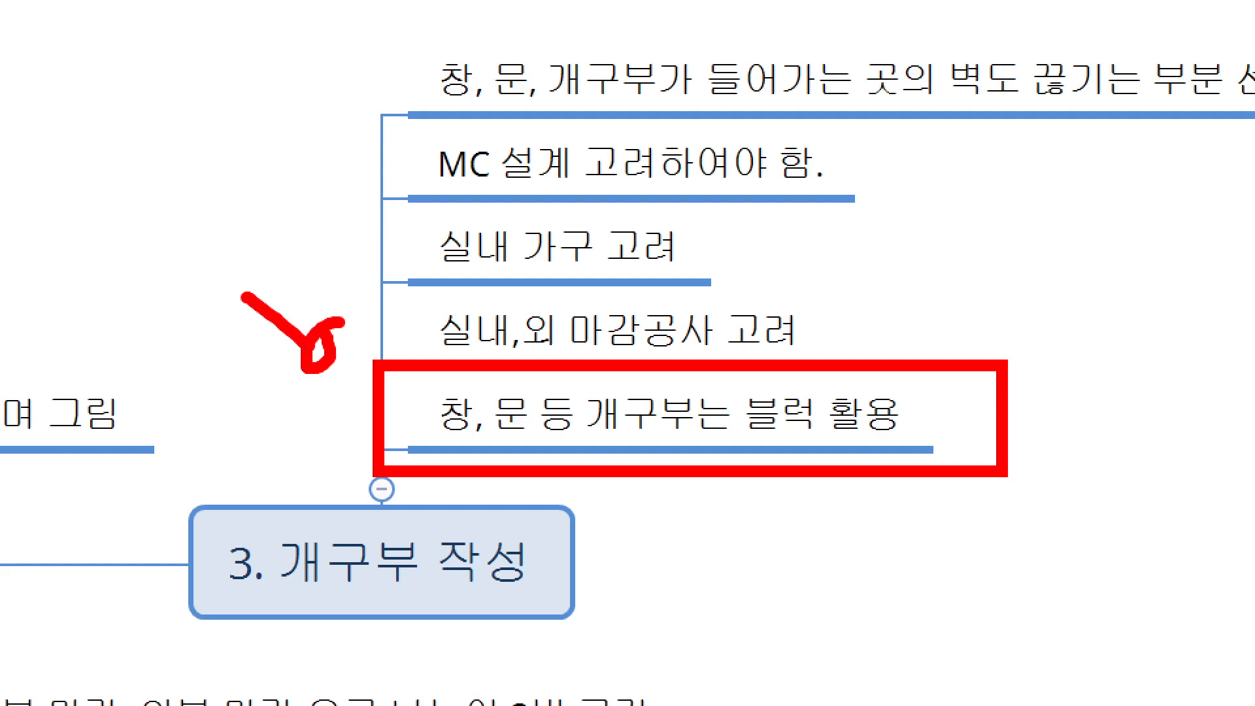
pyautogui.moveTo(504, 485)
pyautogui.mouseDown()
pyautogui.moveTo(400, 495)
pyautogui.moveTo(583, 351)
pyautogui.moveTo(444, 508)
pyautogui.mouseUp()
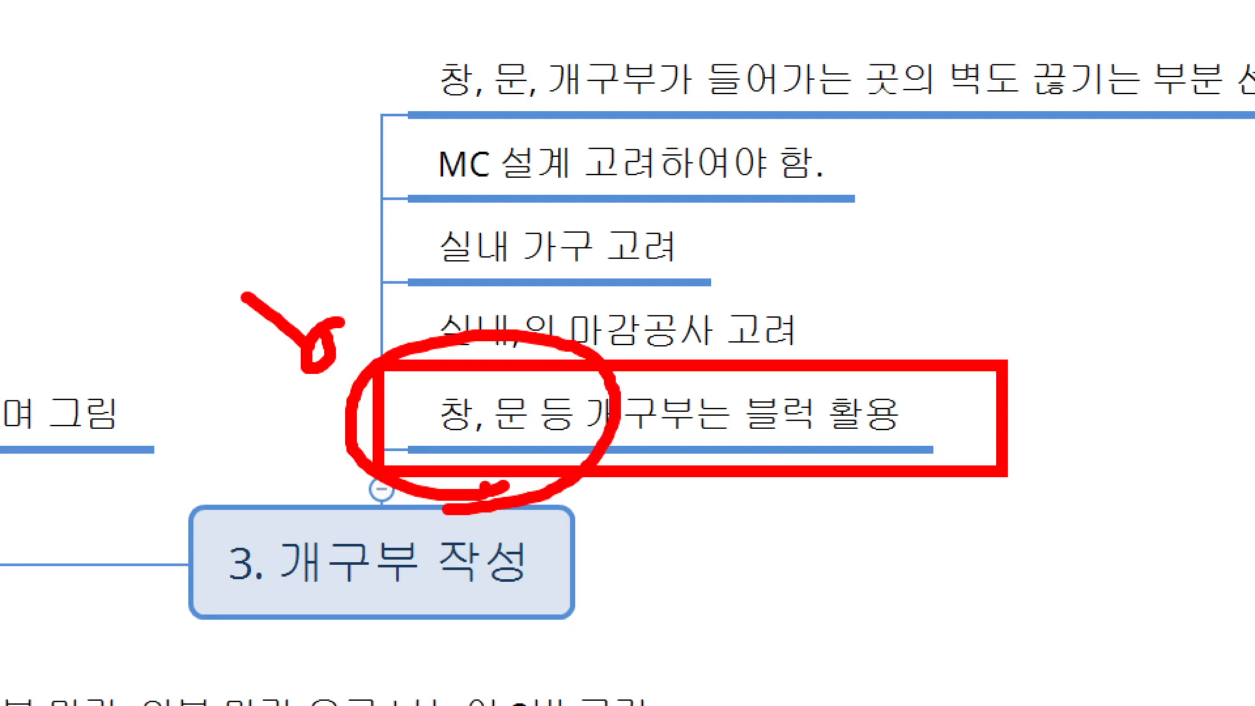